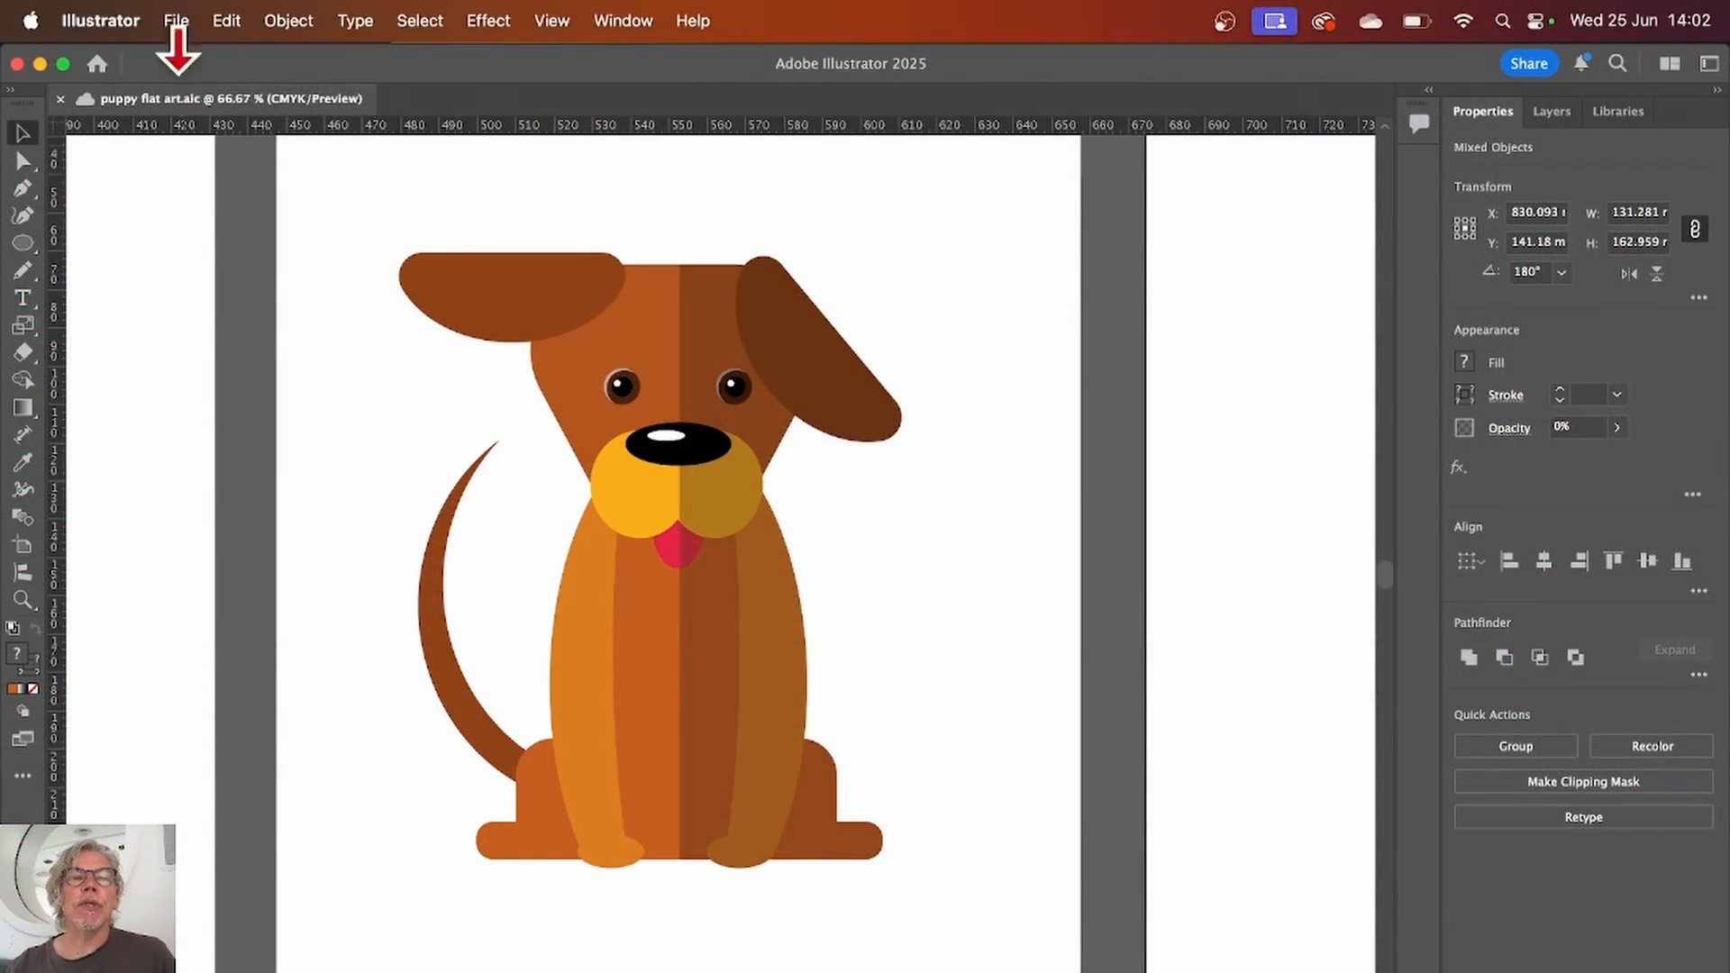
# Step: Create a new document from the Web-Large preset with its width changed to 1080 px
pyautogui.click(176, 21)
pyautogui.click(185, 63)
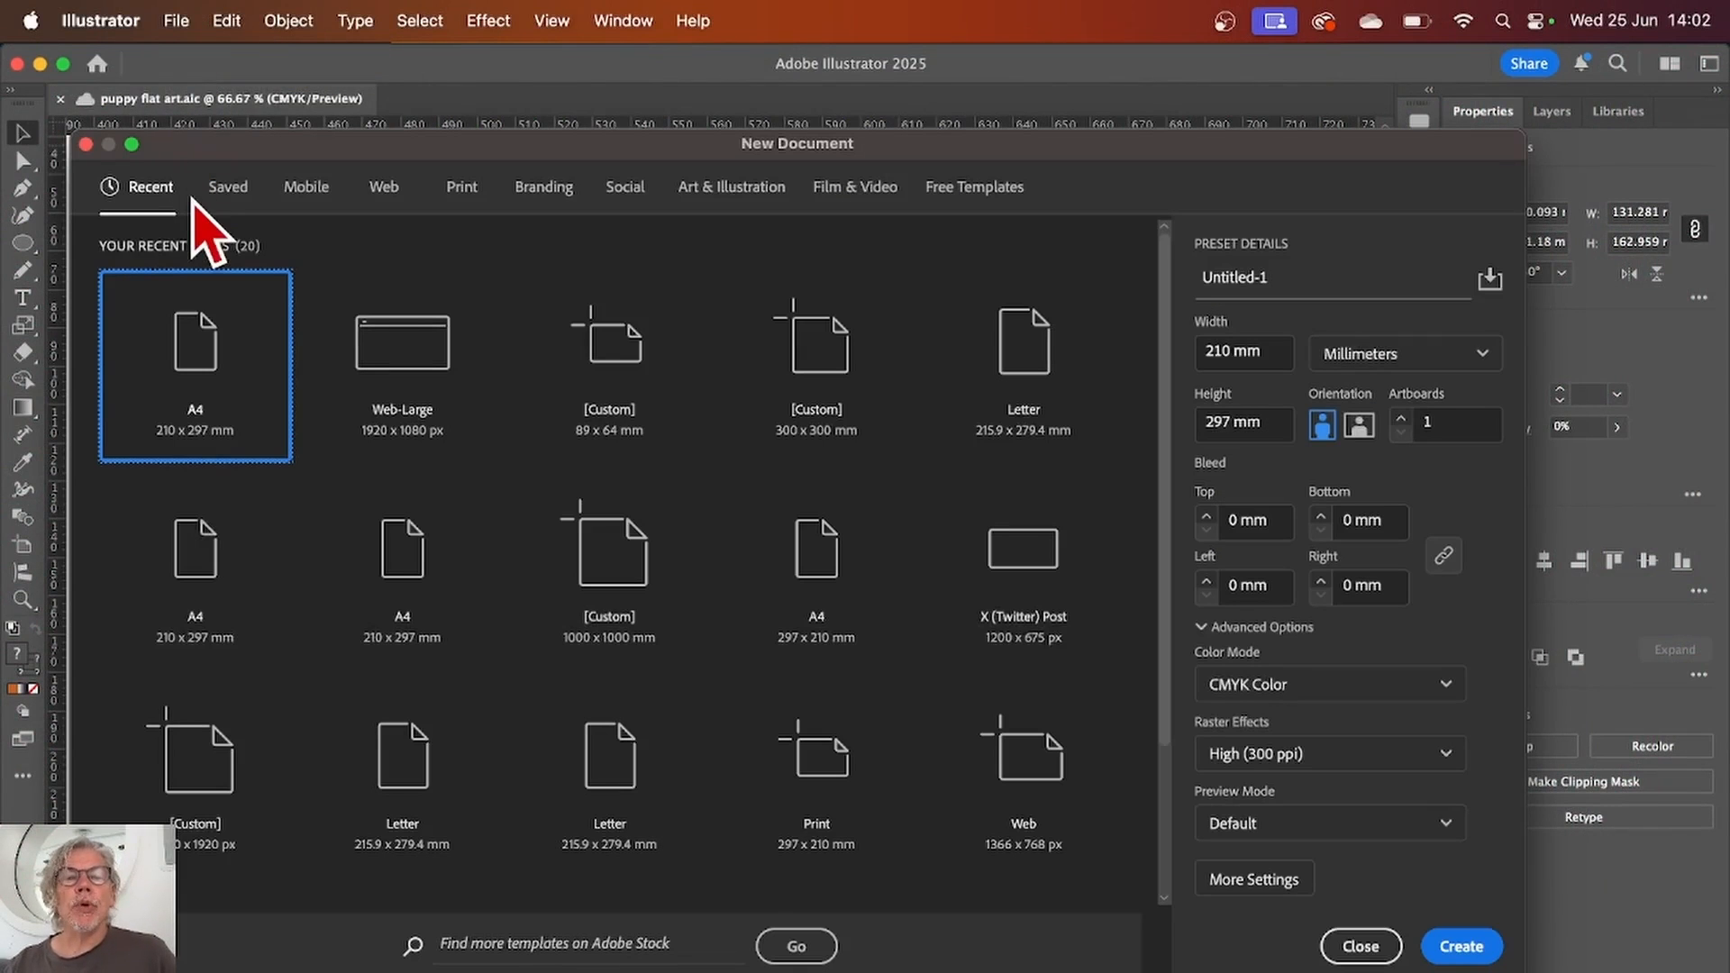
pyautogui.click(385, 193)
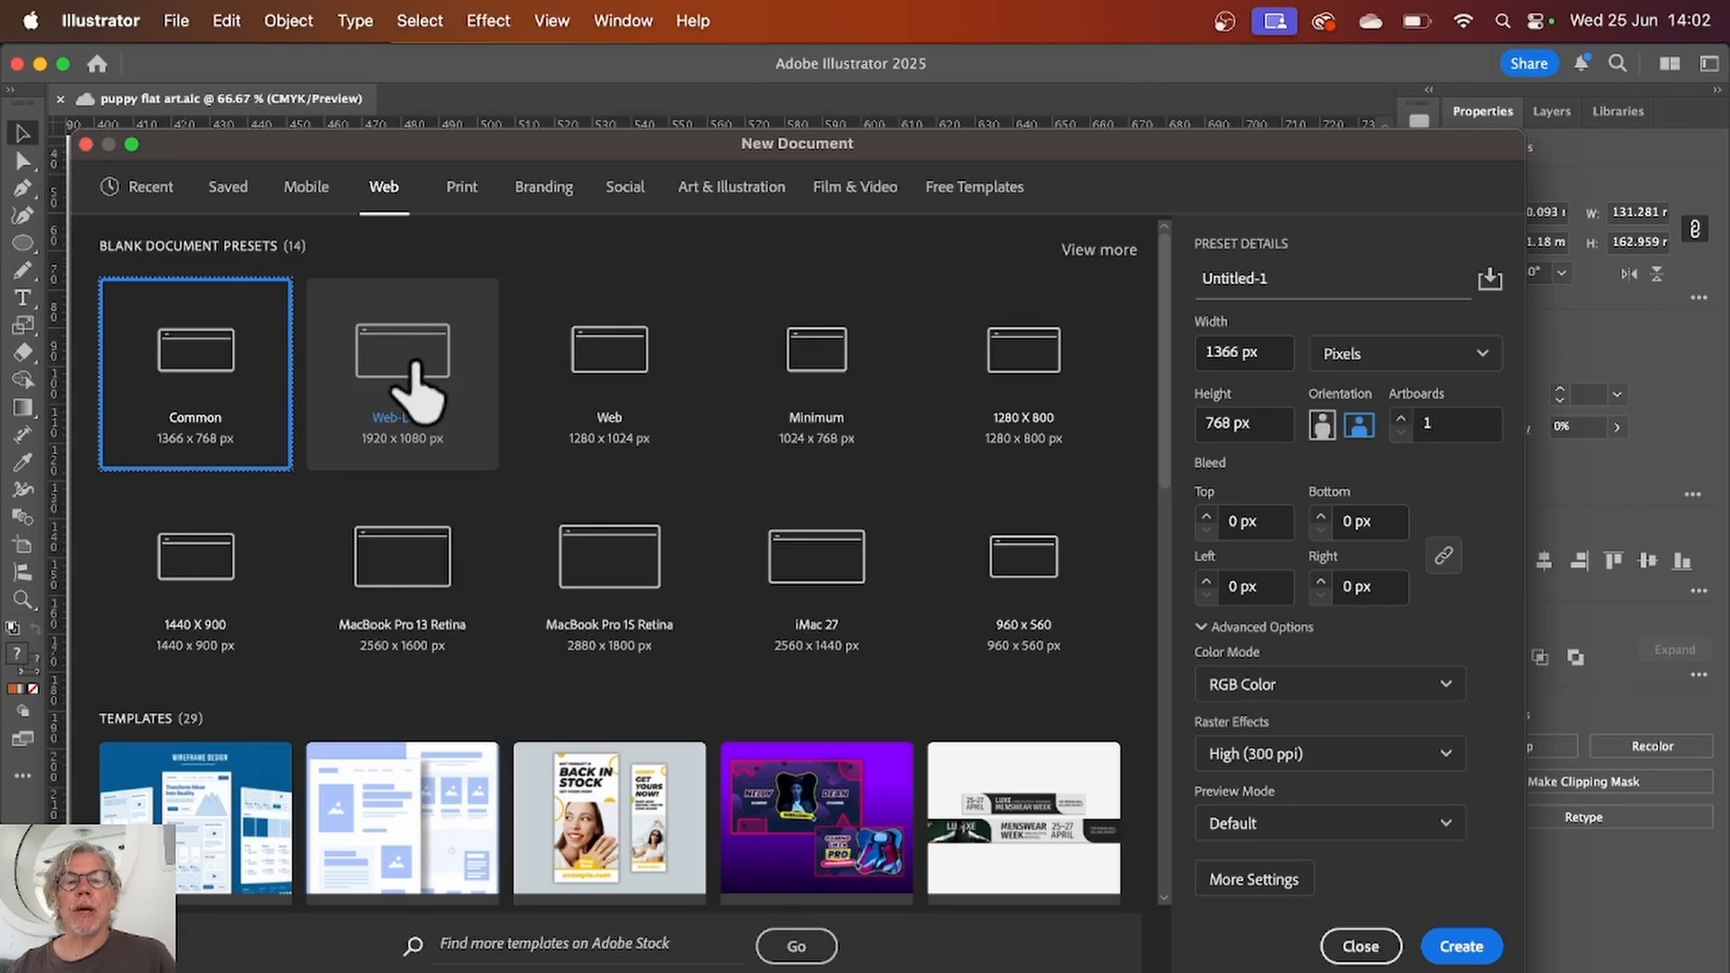
pyautogui.click(416, 410)
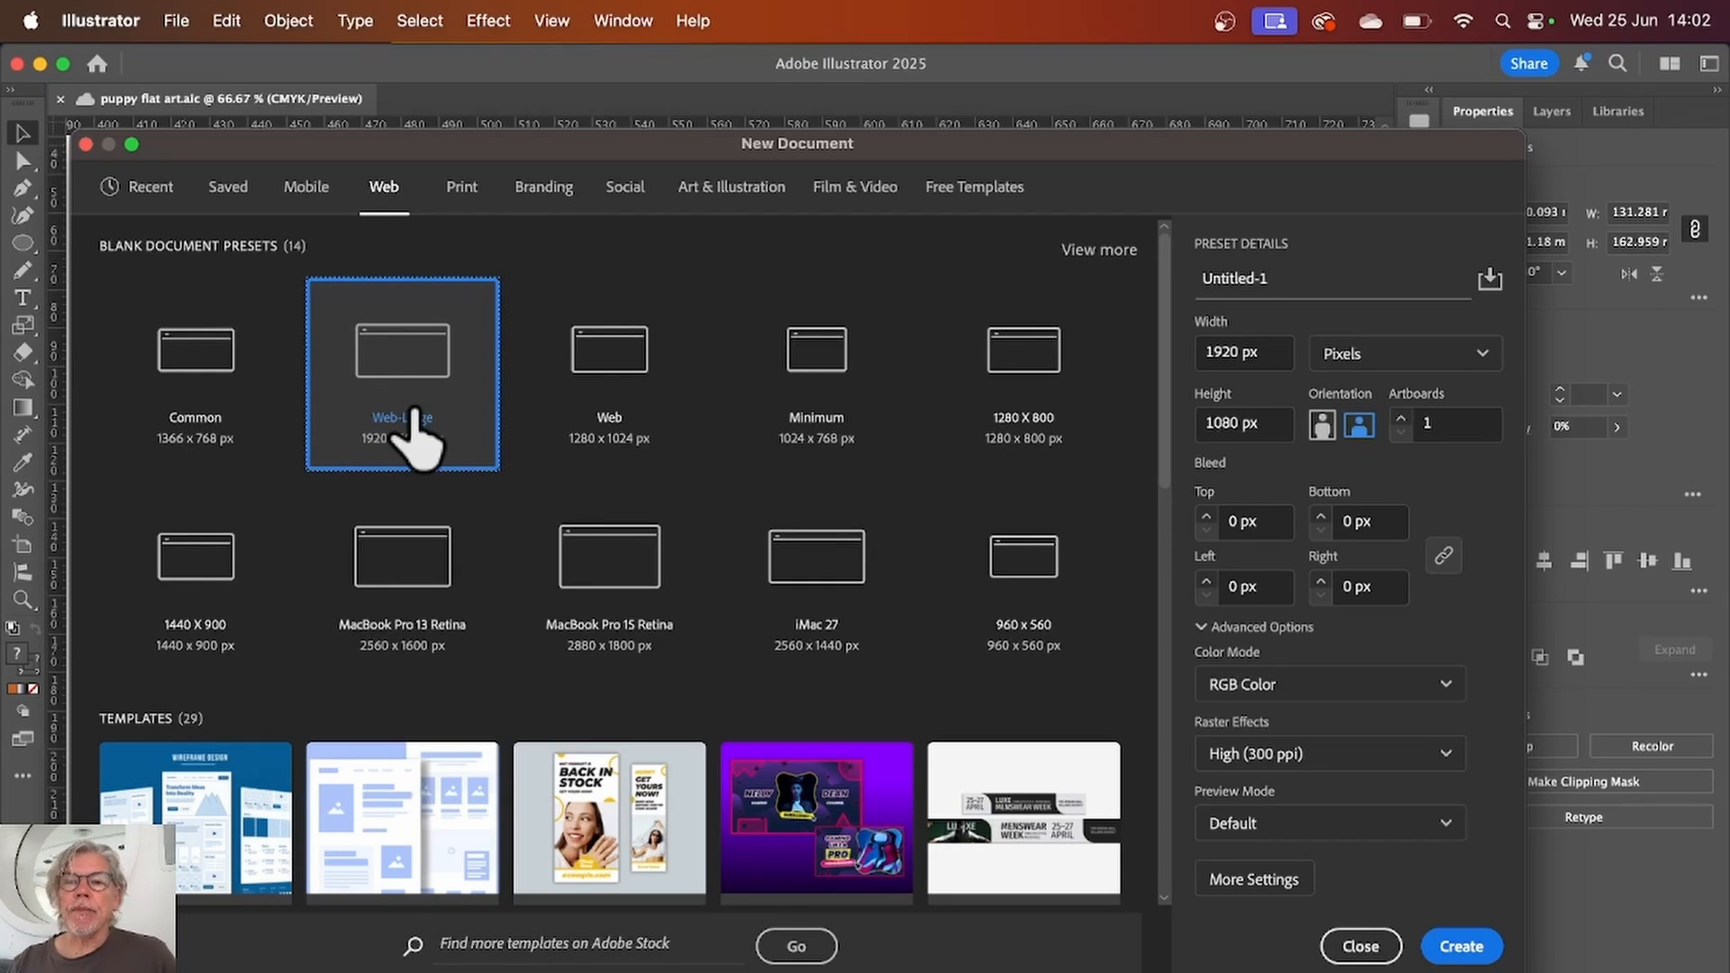
pyautogui.doubleClick(1217, 351)
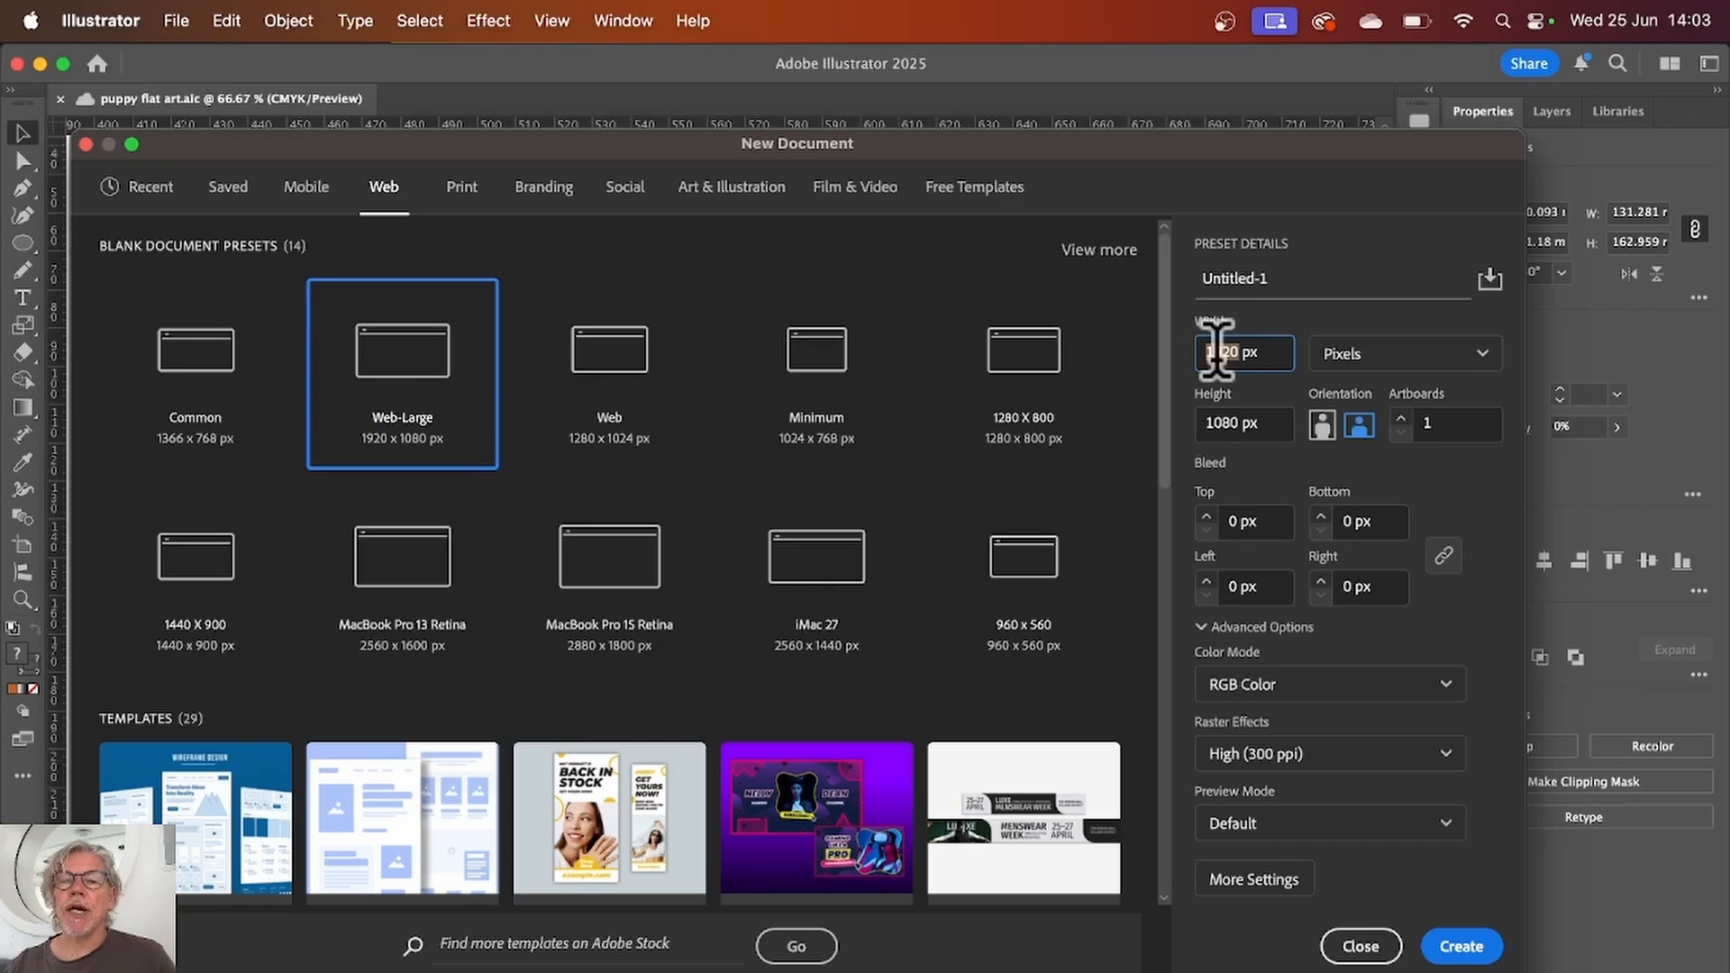
pyautogui.write('108')
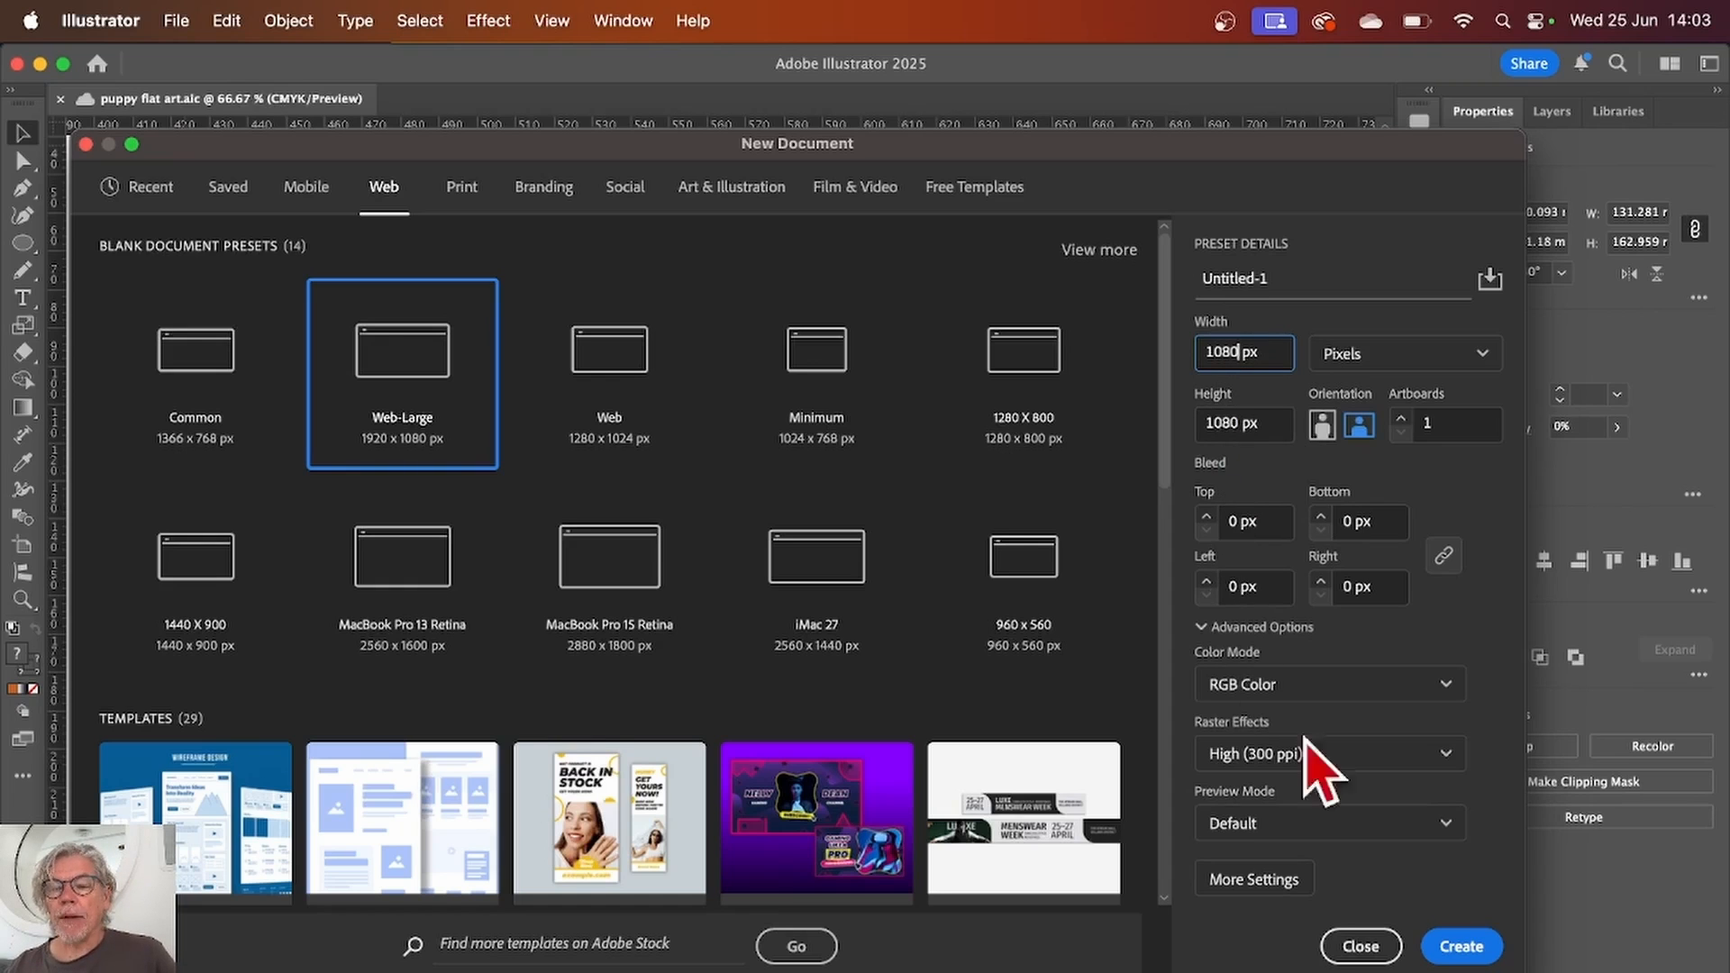
pyautogui.click(1446, 946)
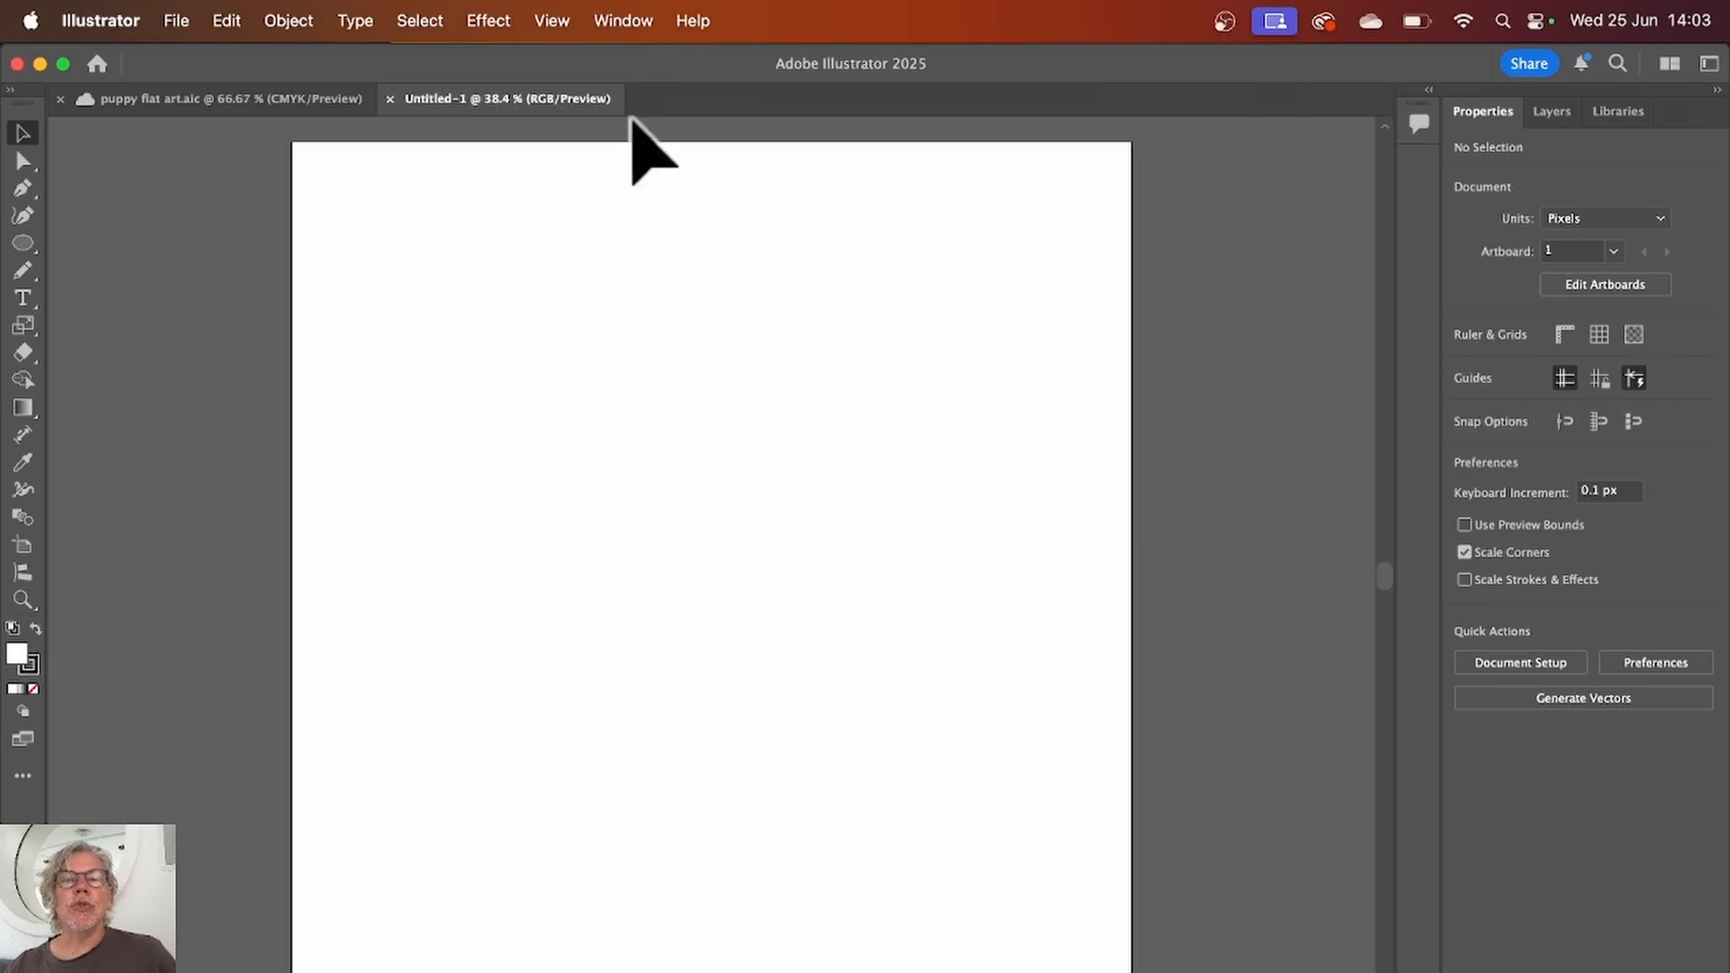
# Step: Show the Swatches and enlarge their floating window downward over the artboard's edge
pyautogui.click(620, 22)
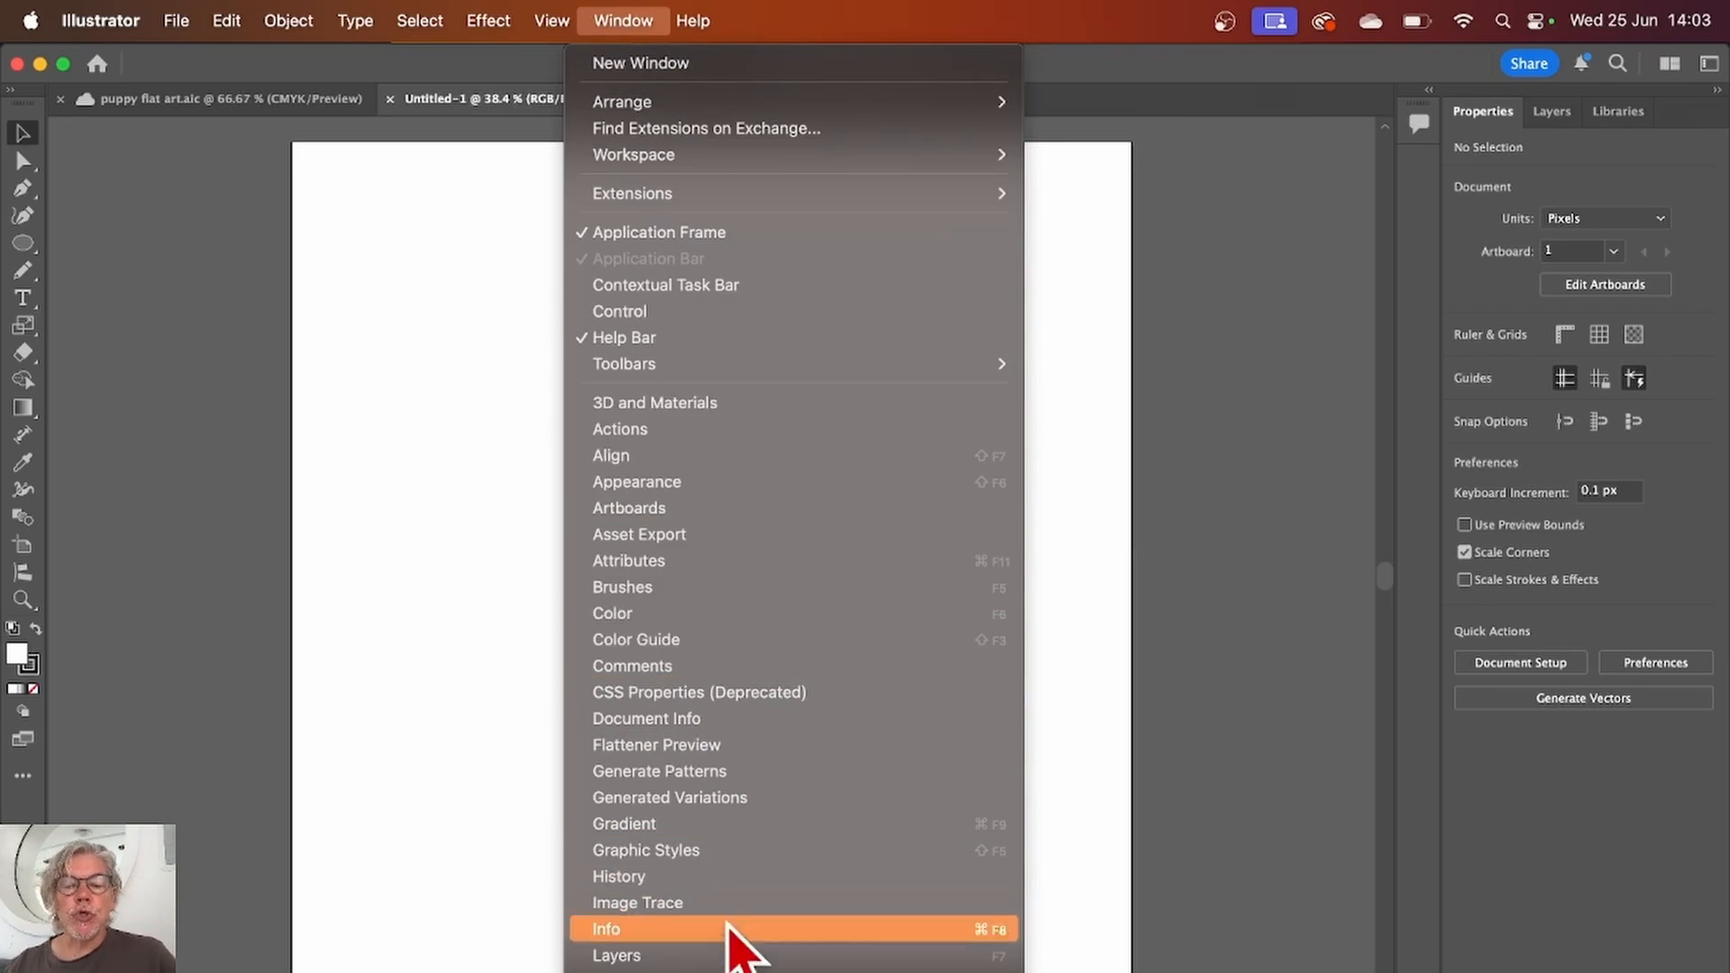
pyautogui.moveTo(728, 972)
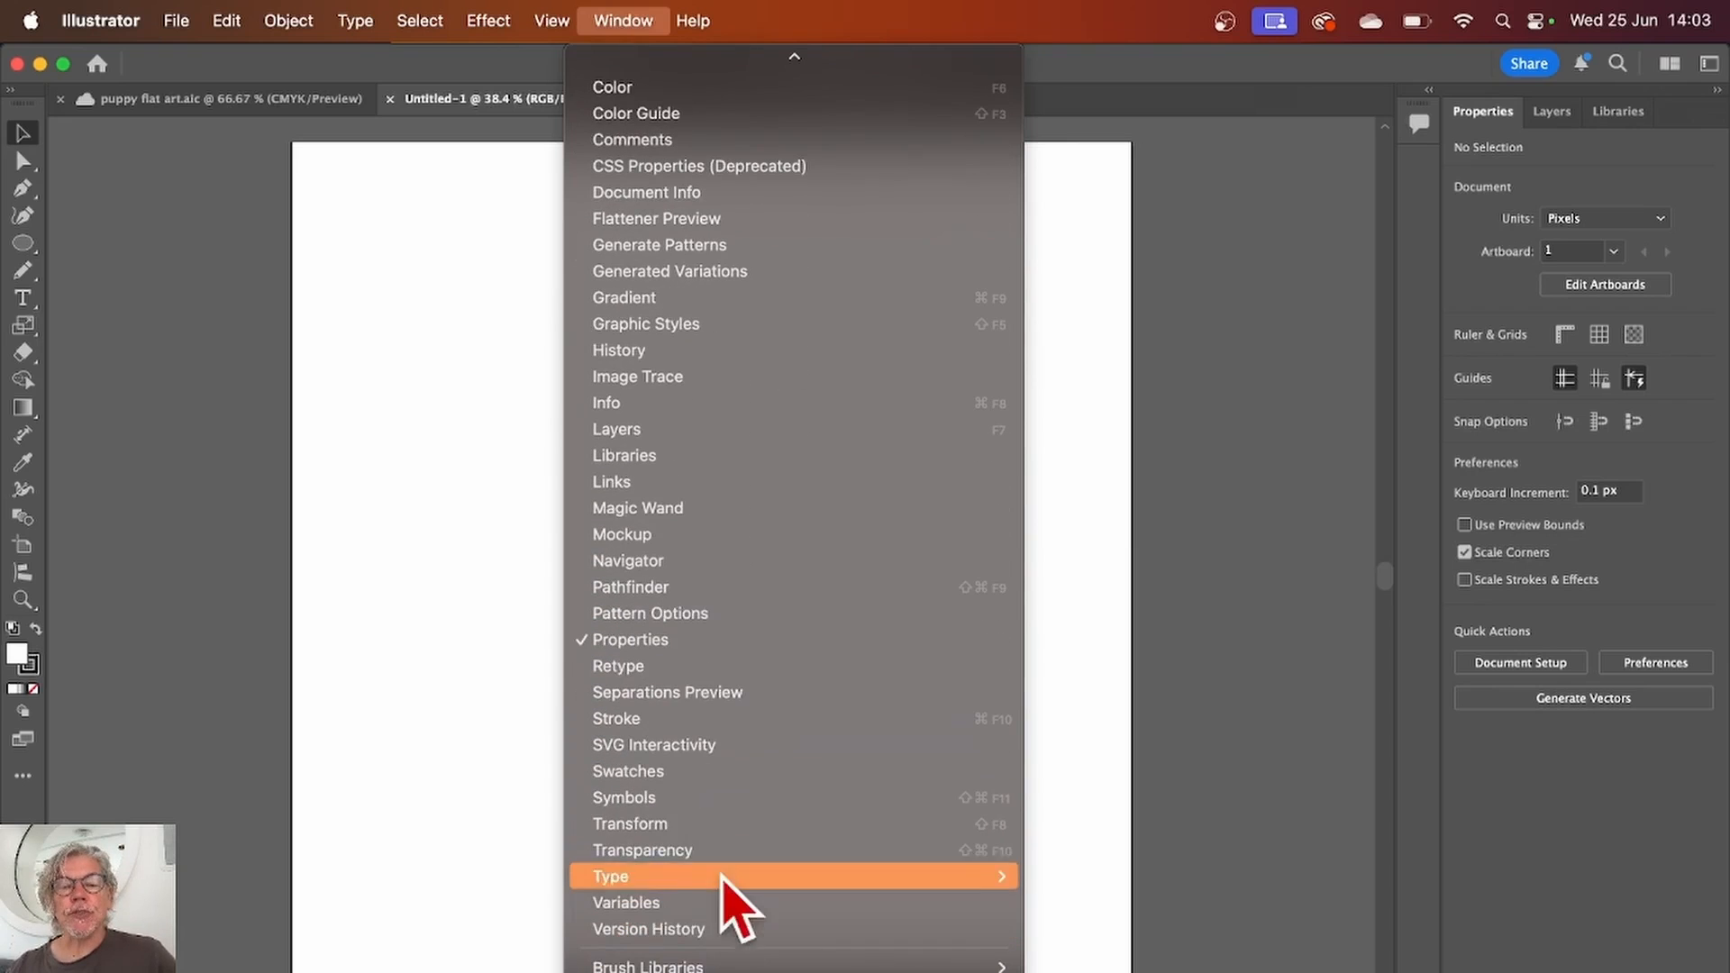
pyautogui.click(698, 773)
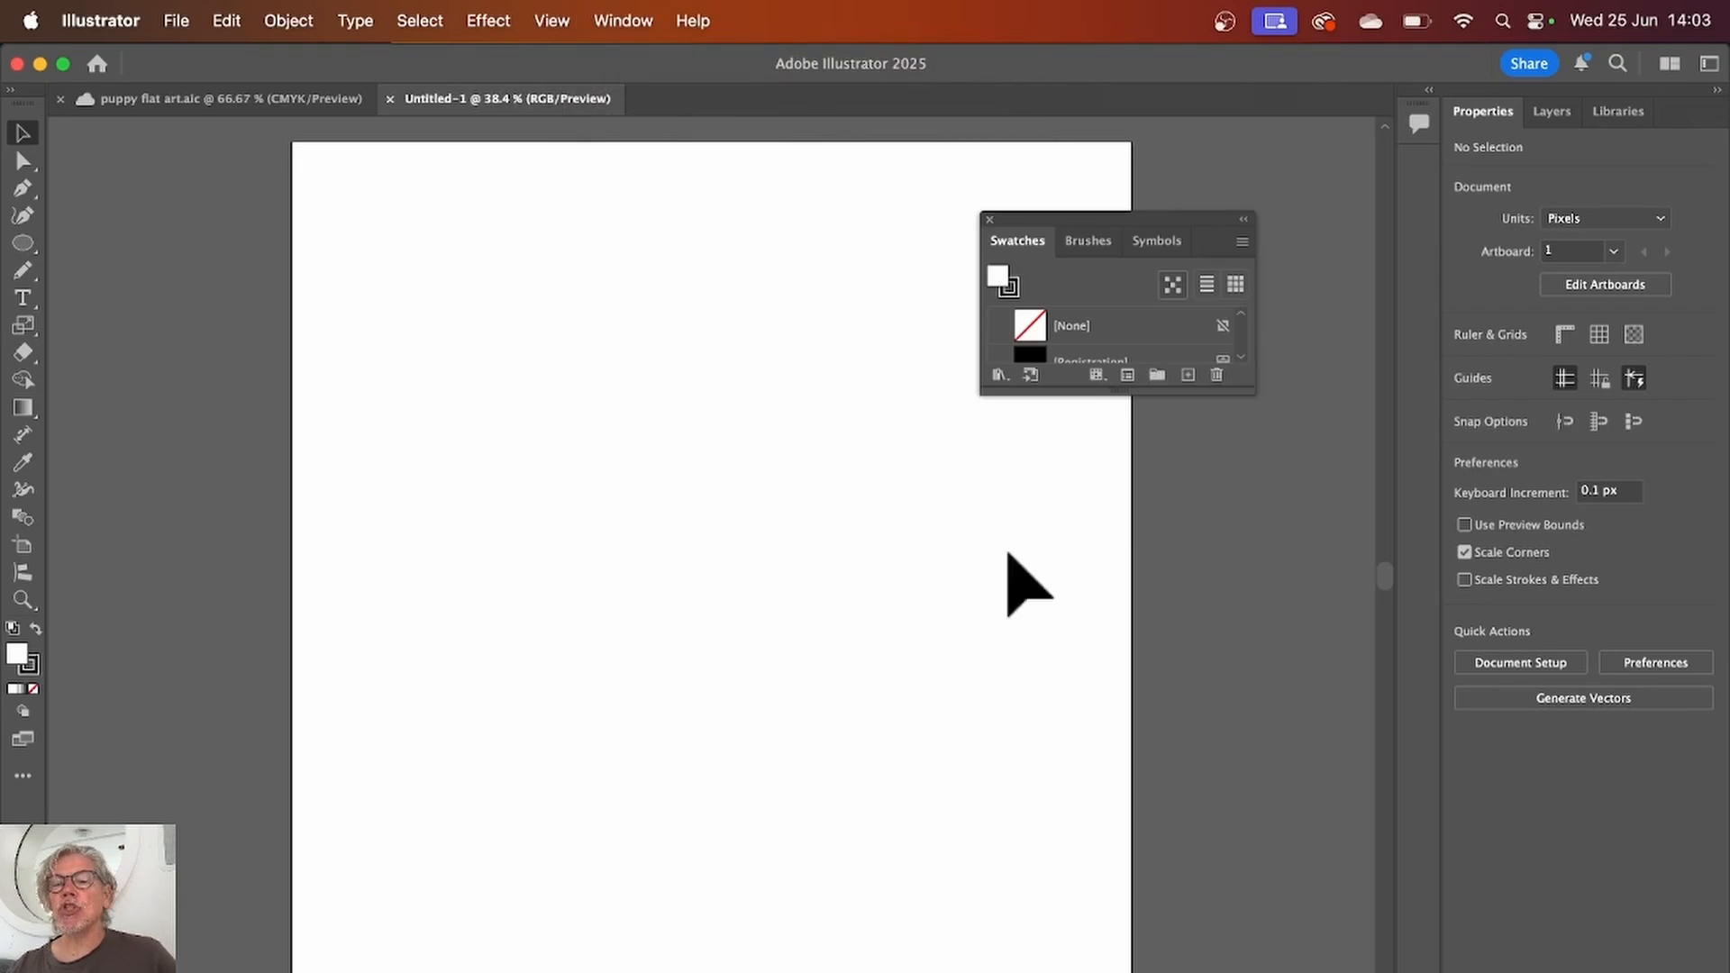
pyautogui.moveTo(1091, 217); pyautogui.dragTo(1109, 298)
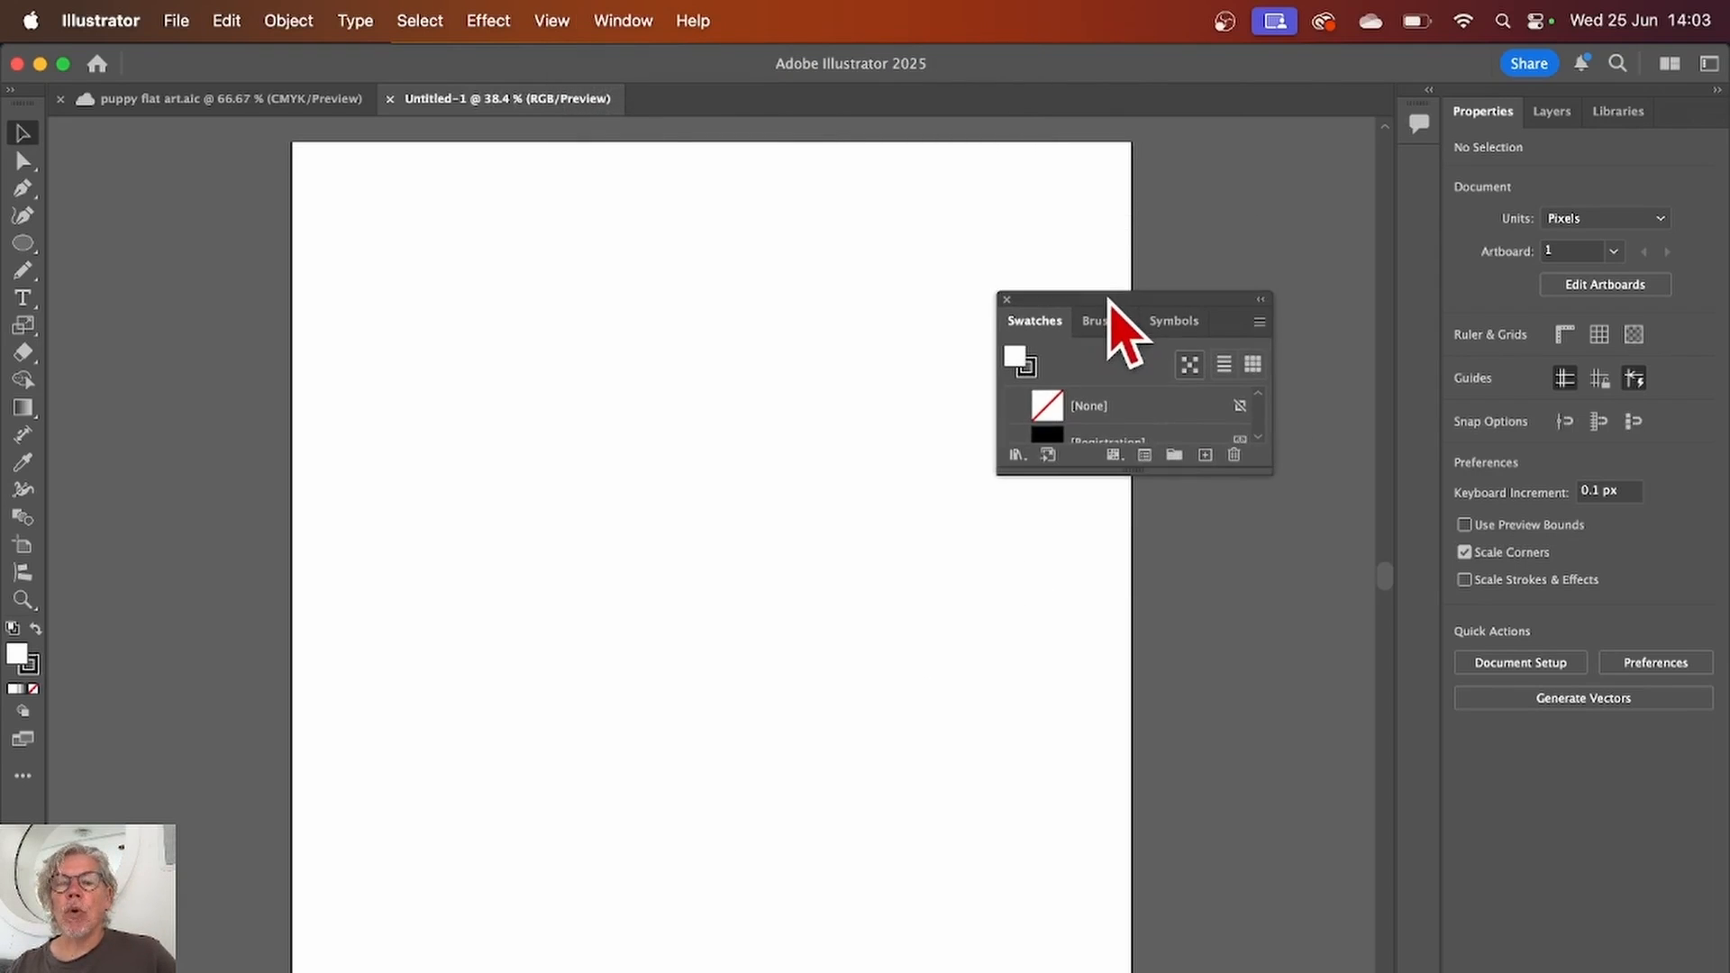
pyautogui.moveTo(1249, 466); pyautogui.dragTo(1305, 917)
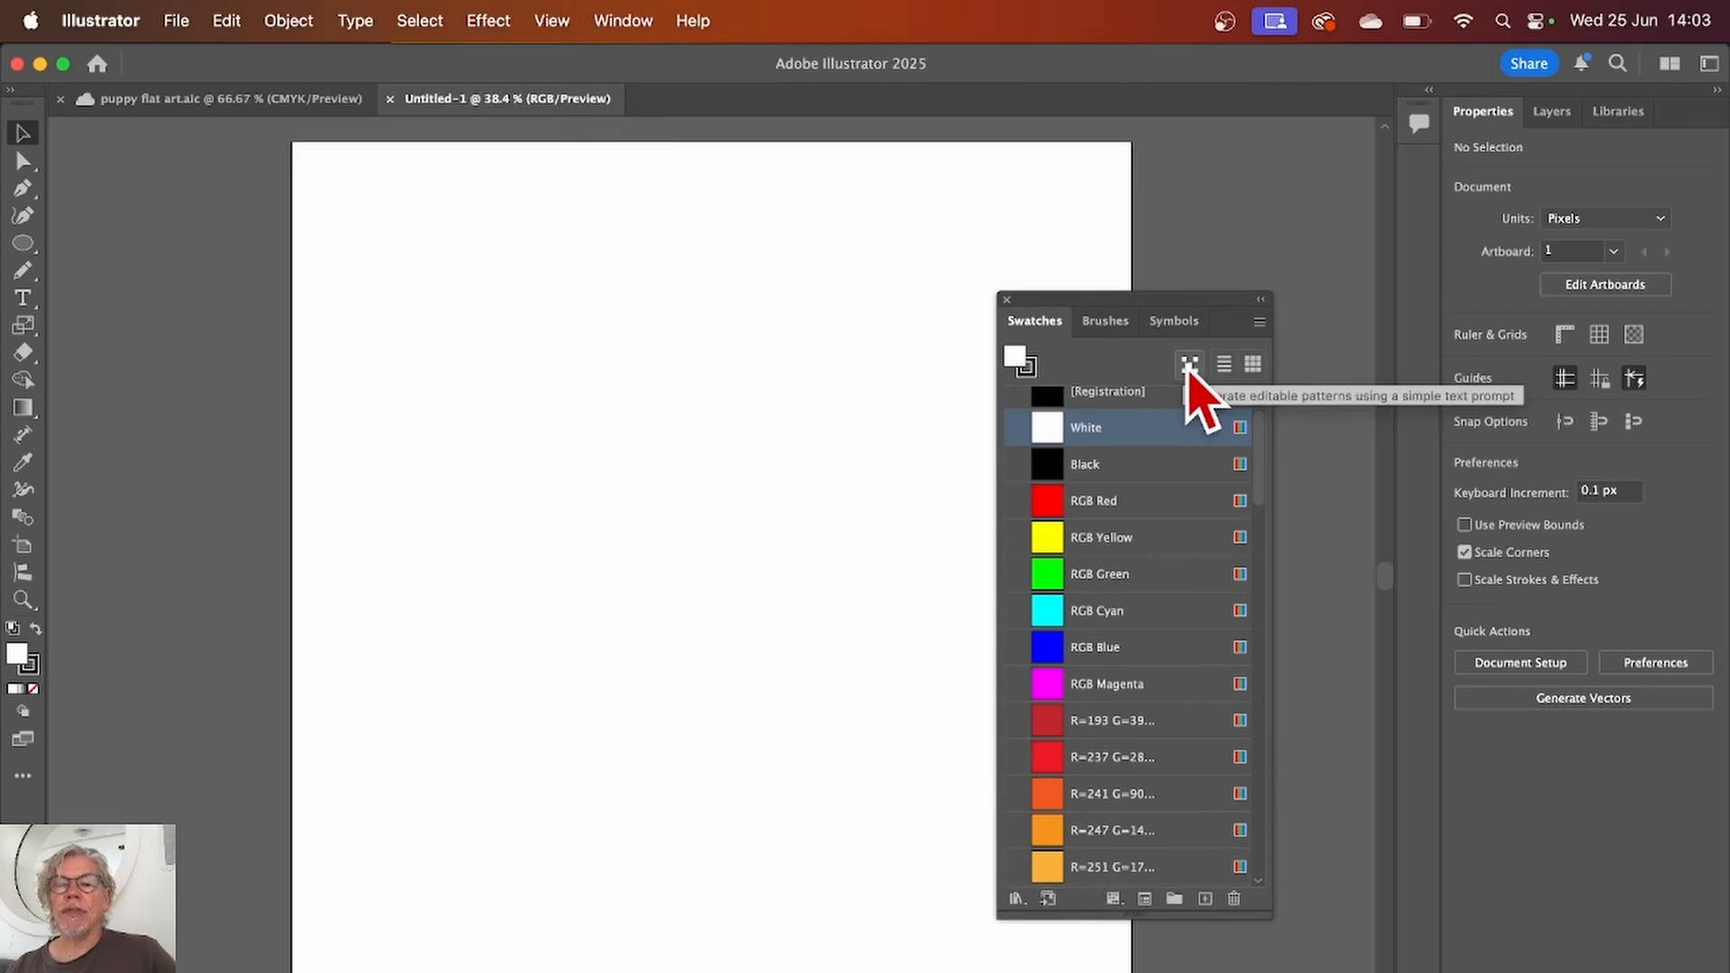
# Step: Compare the list and thumbnail views of the swatches, keep thumbnails, and move the swatches clear of the artboard
pyautogui.click(1224, 365)
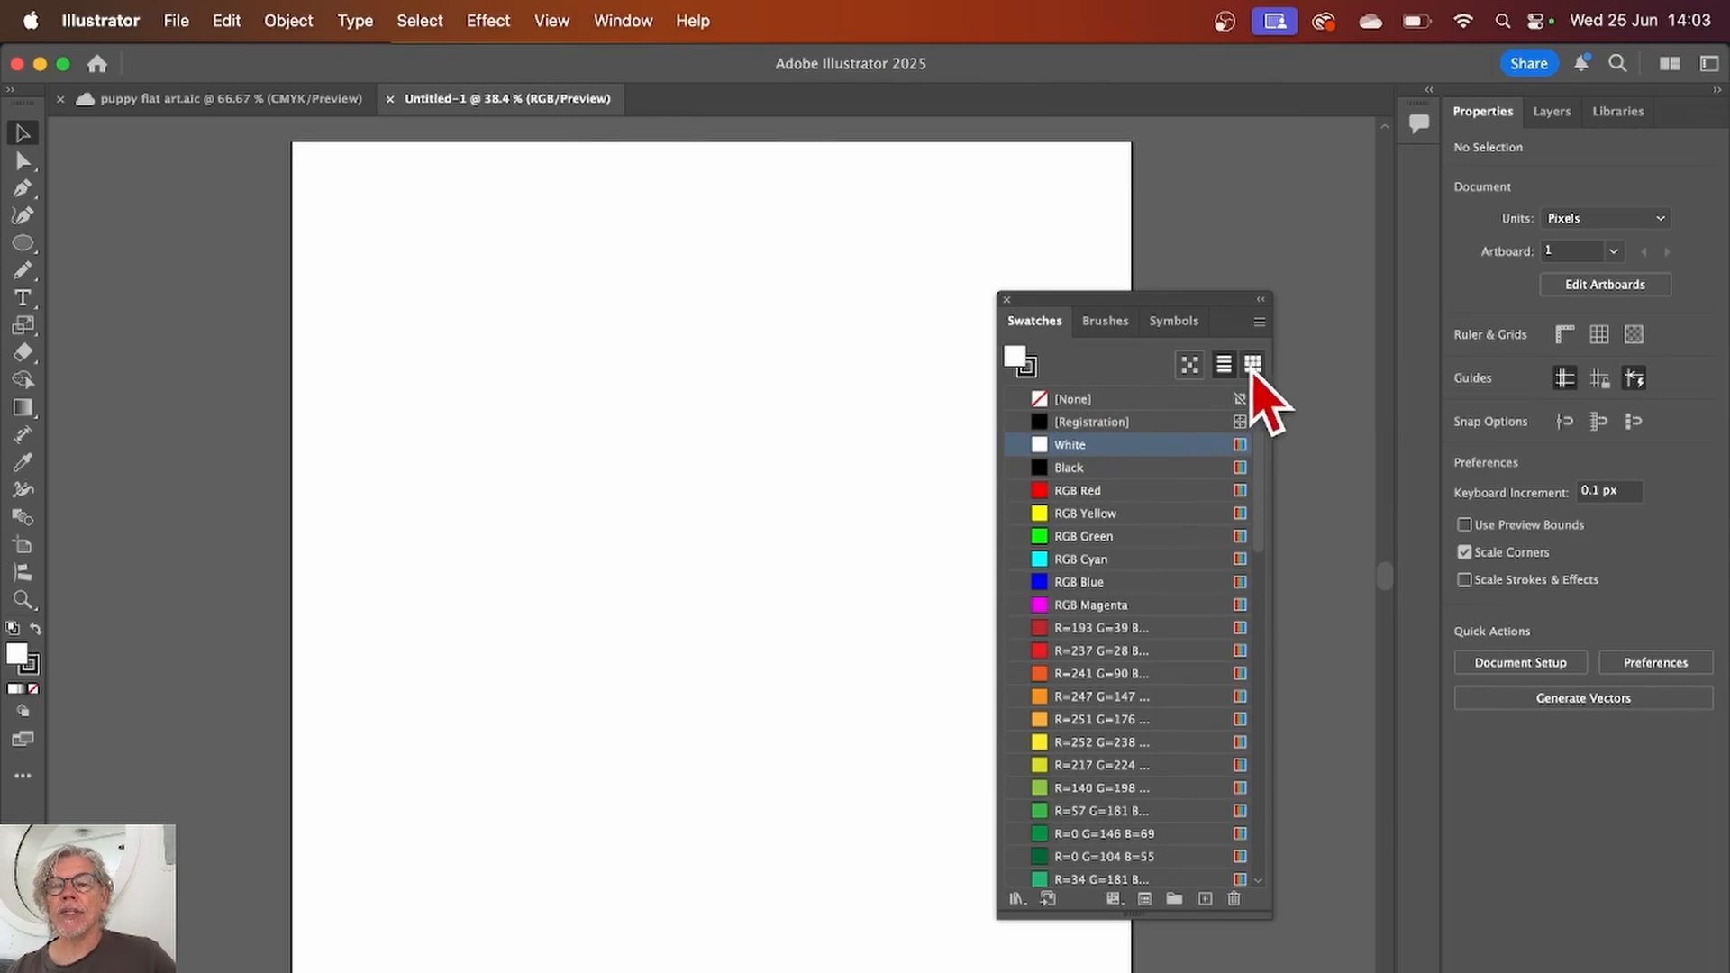
pyautogui.click(1253, 364)
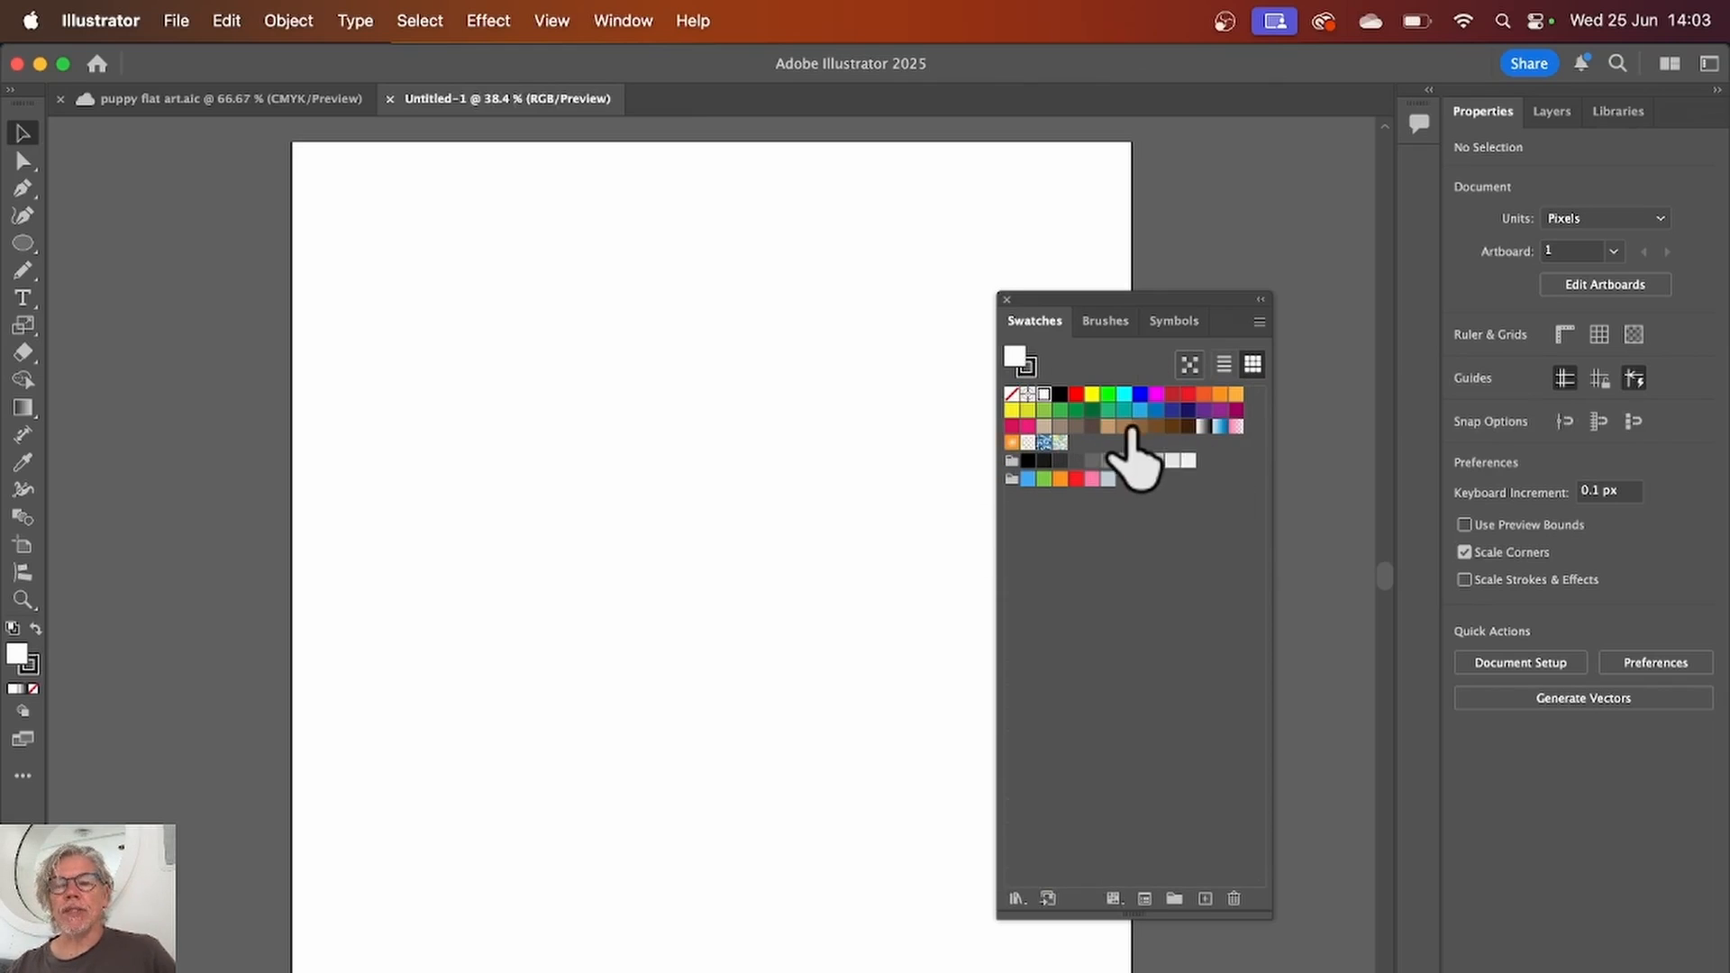
pyautogui.click(1224, 364)
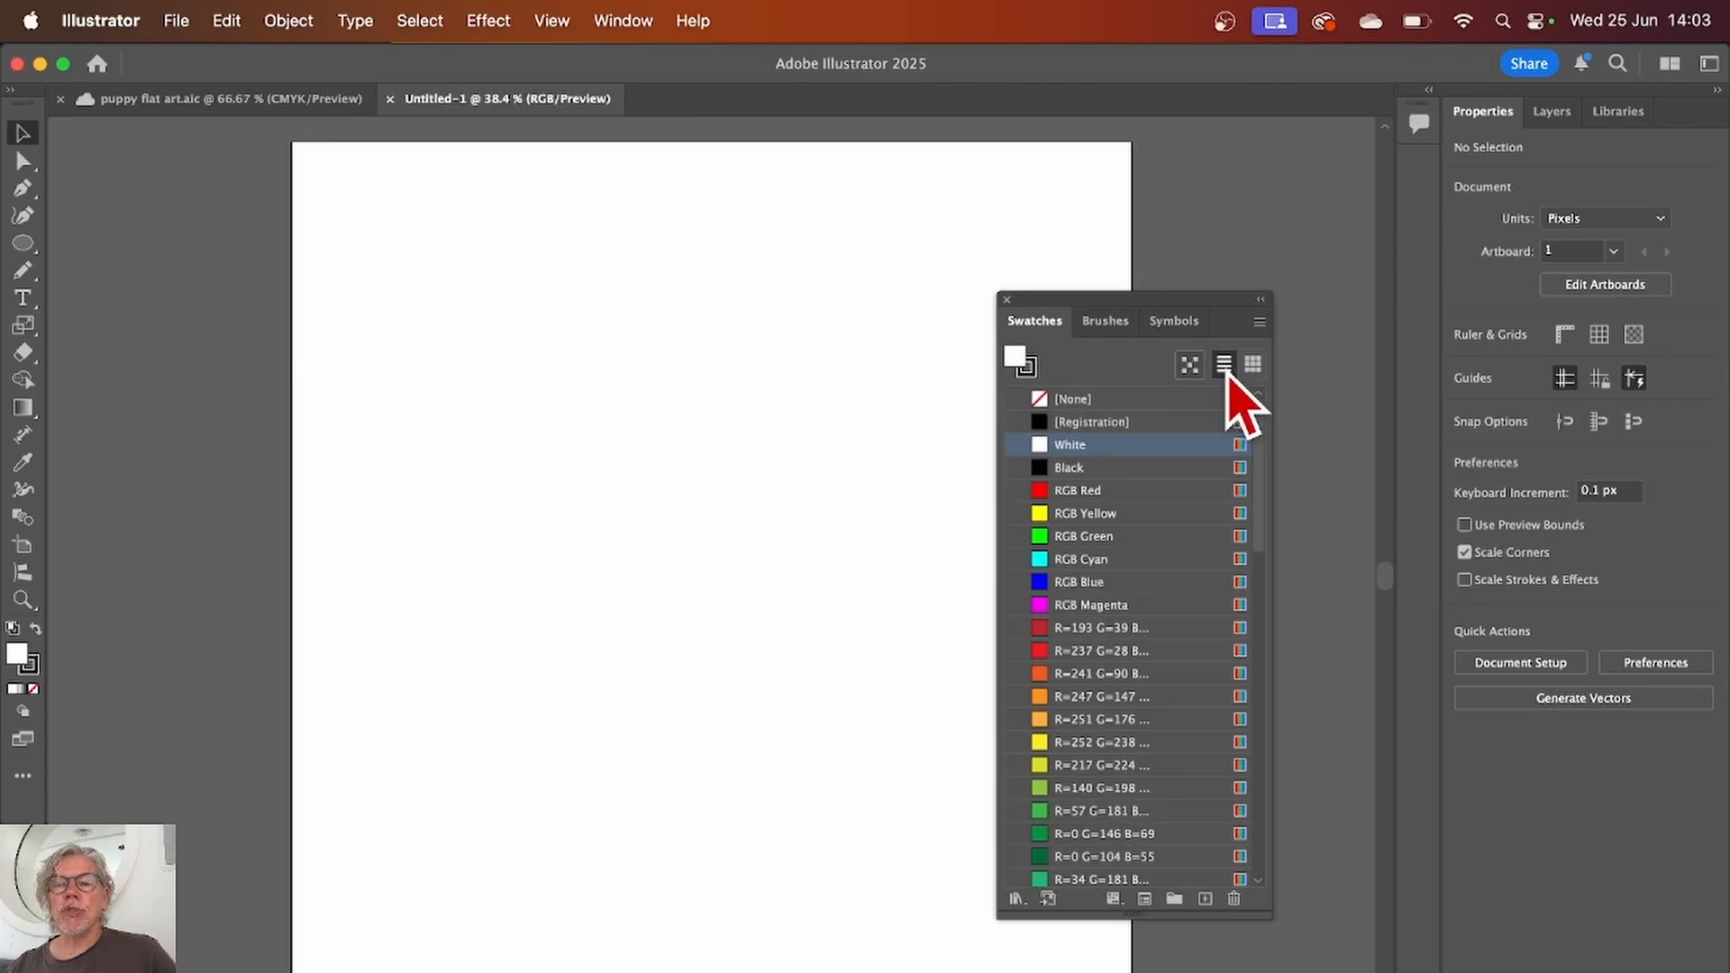
pyautogui.click(1252, 365)
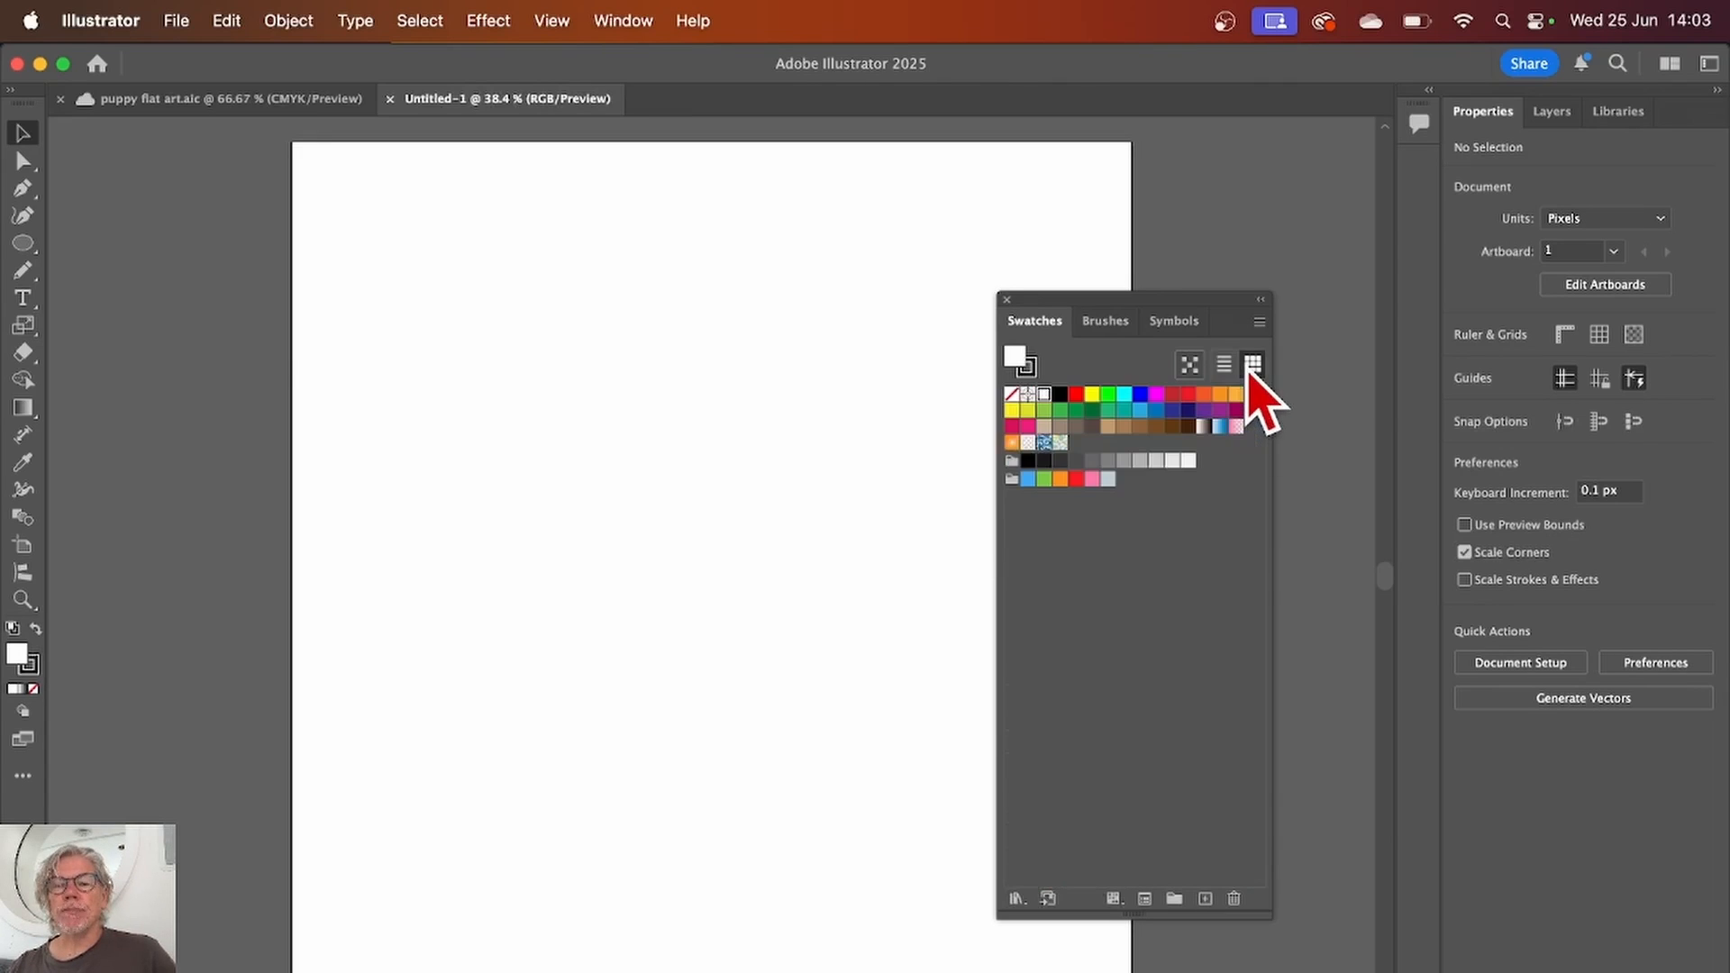
pyautogui.moveTo(1057, 300); pyautogui.dragTo(1203, 264)
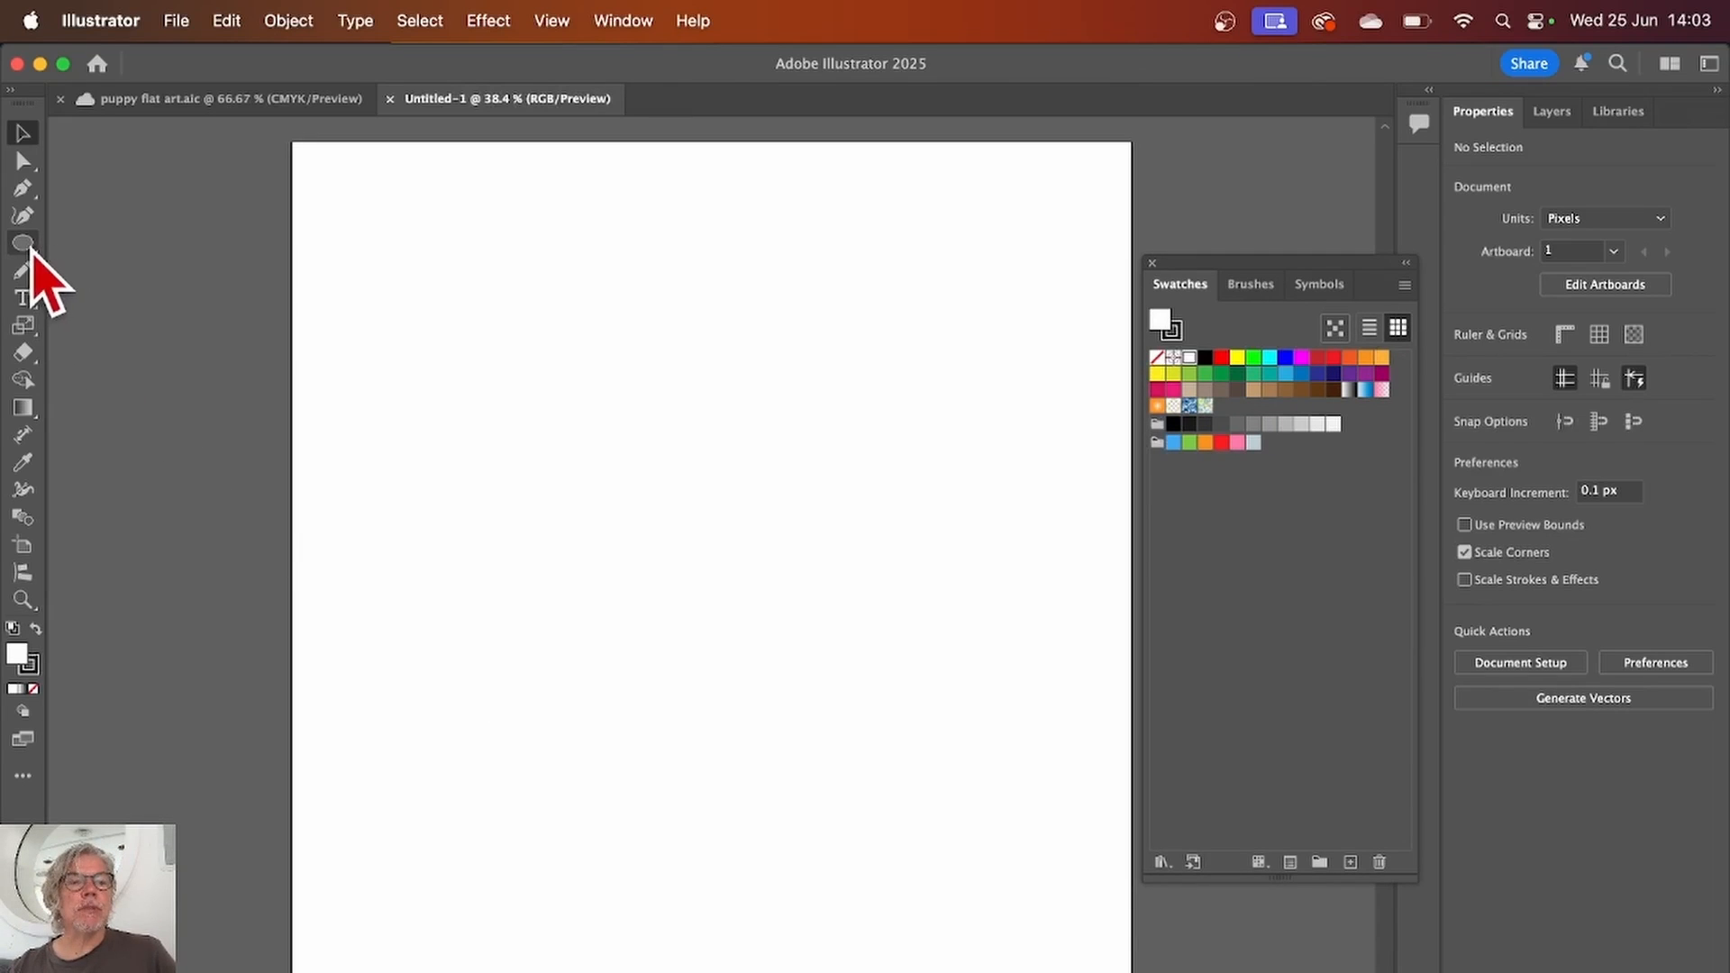
# Step: Draw a wide rectangle about 578 by 65 px in the artboard's lower half and fully round its corners
pyautogui.click(23, 245)
pyautogui.click(23, 247)
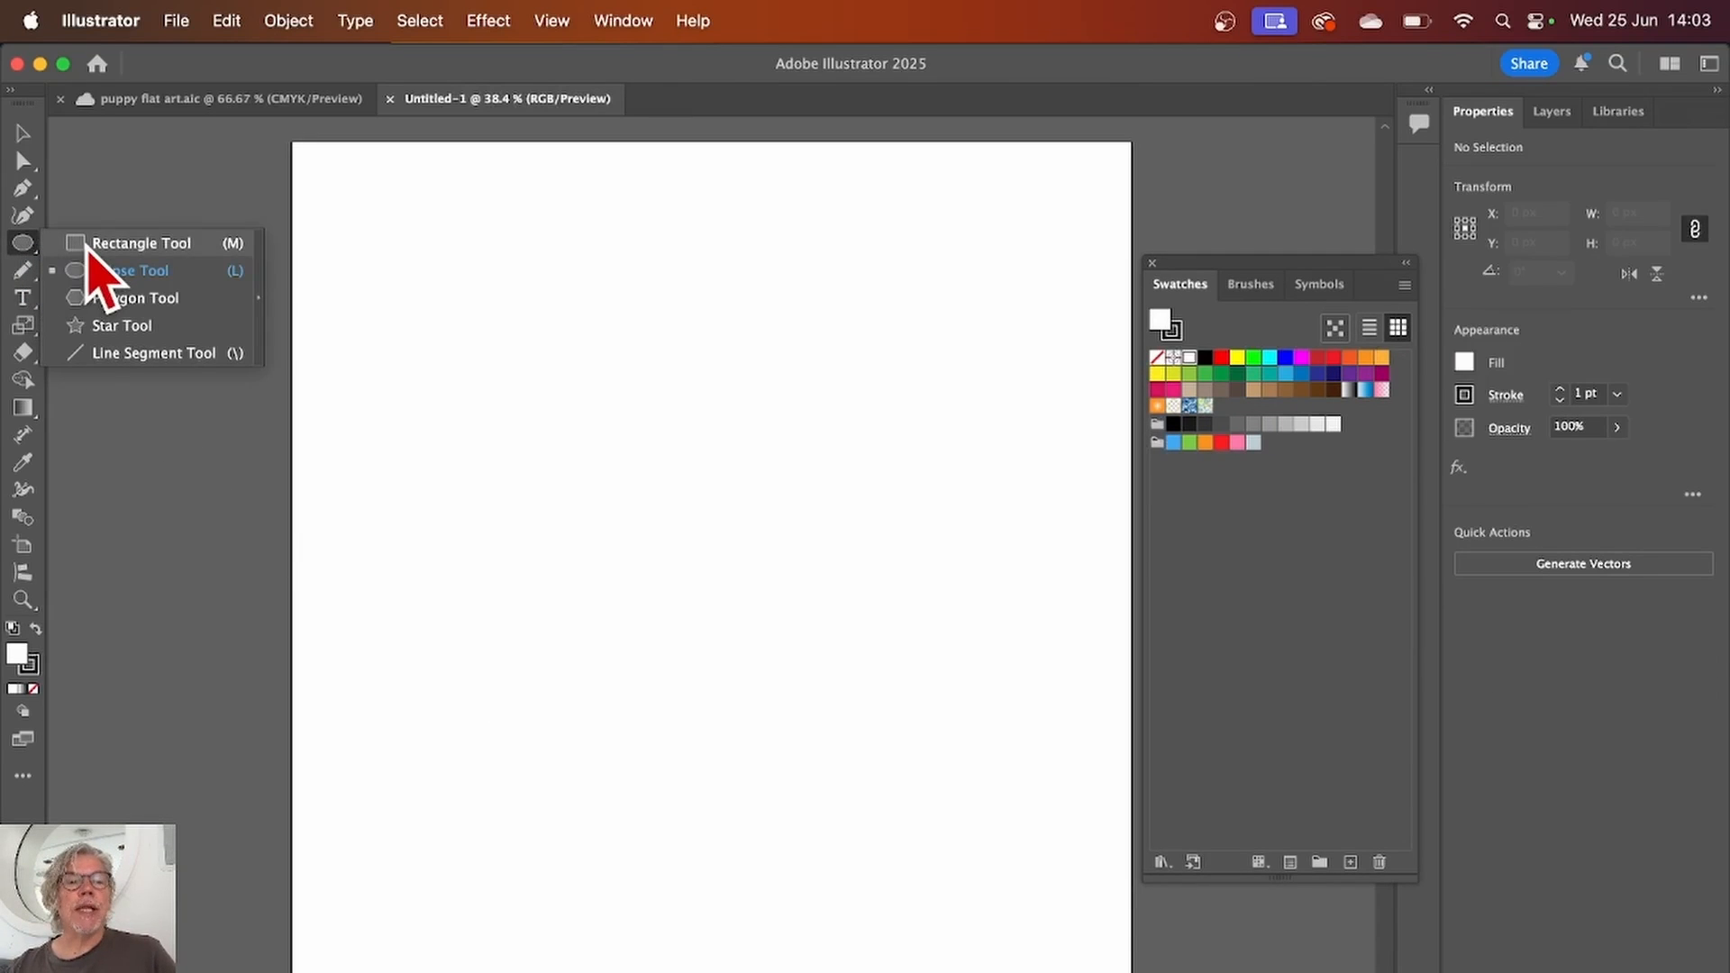
pyautogui.click(86, 242)
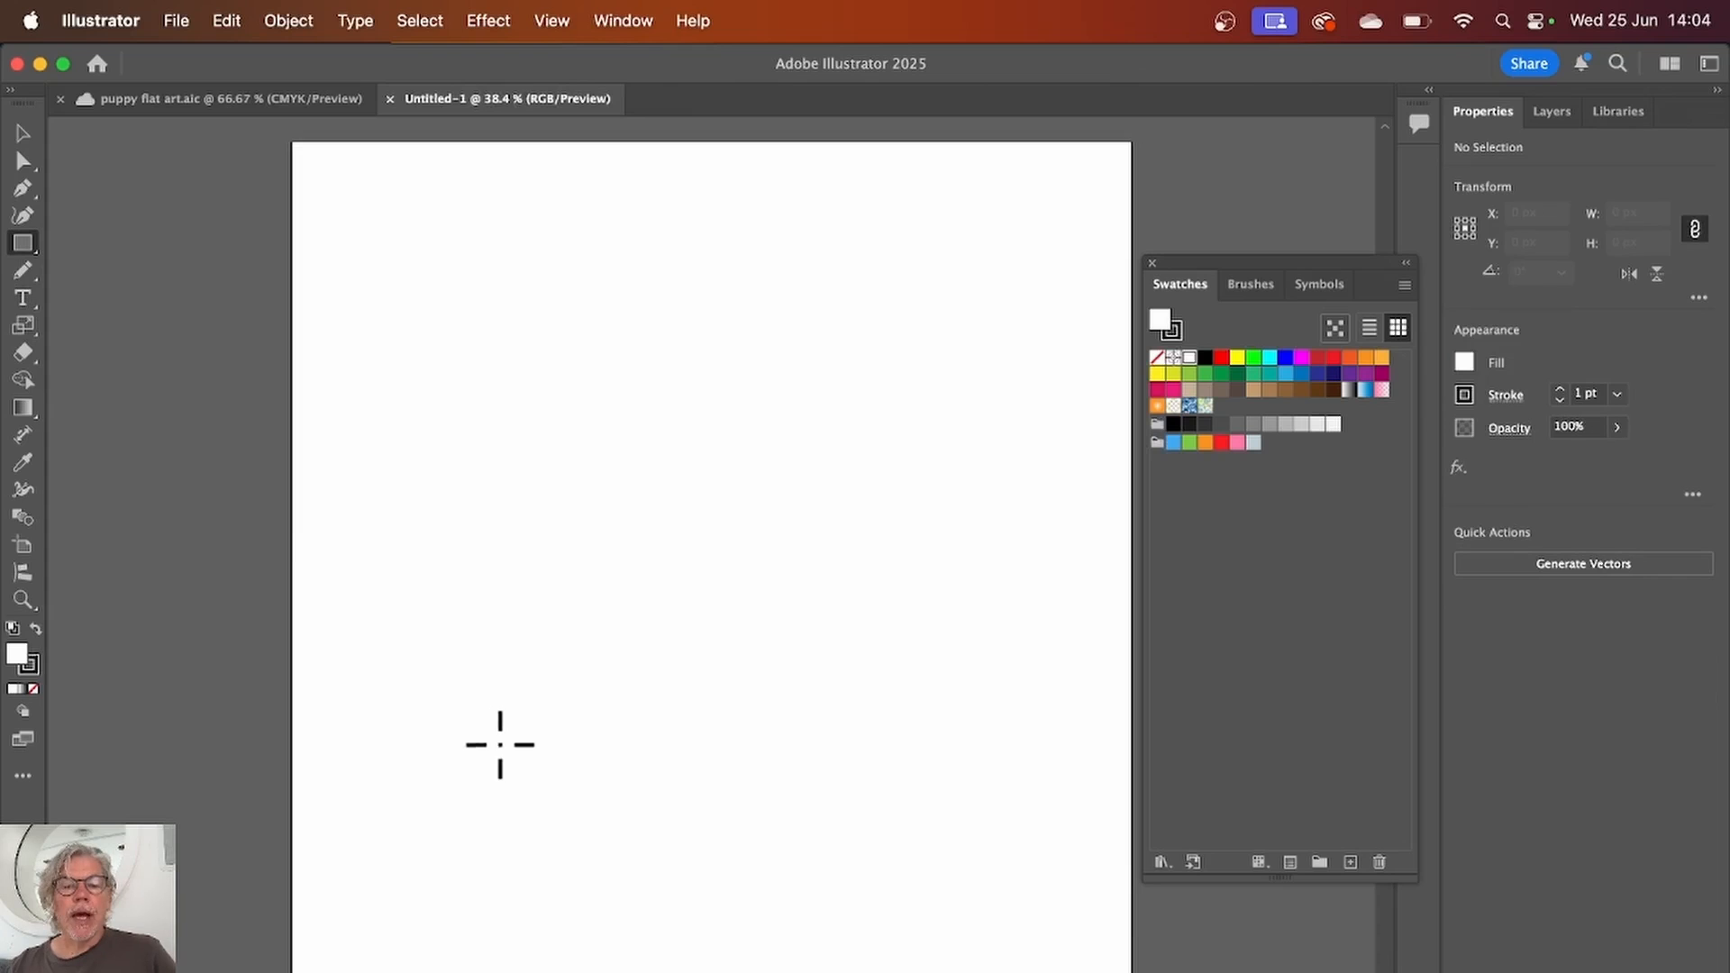
pyautogui.moveTo(508, 752); pyautogui.dragTo(957, 801)
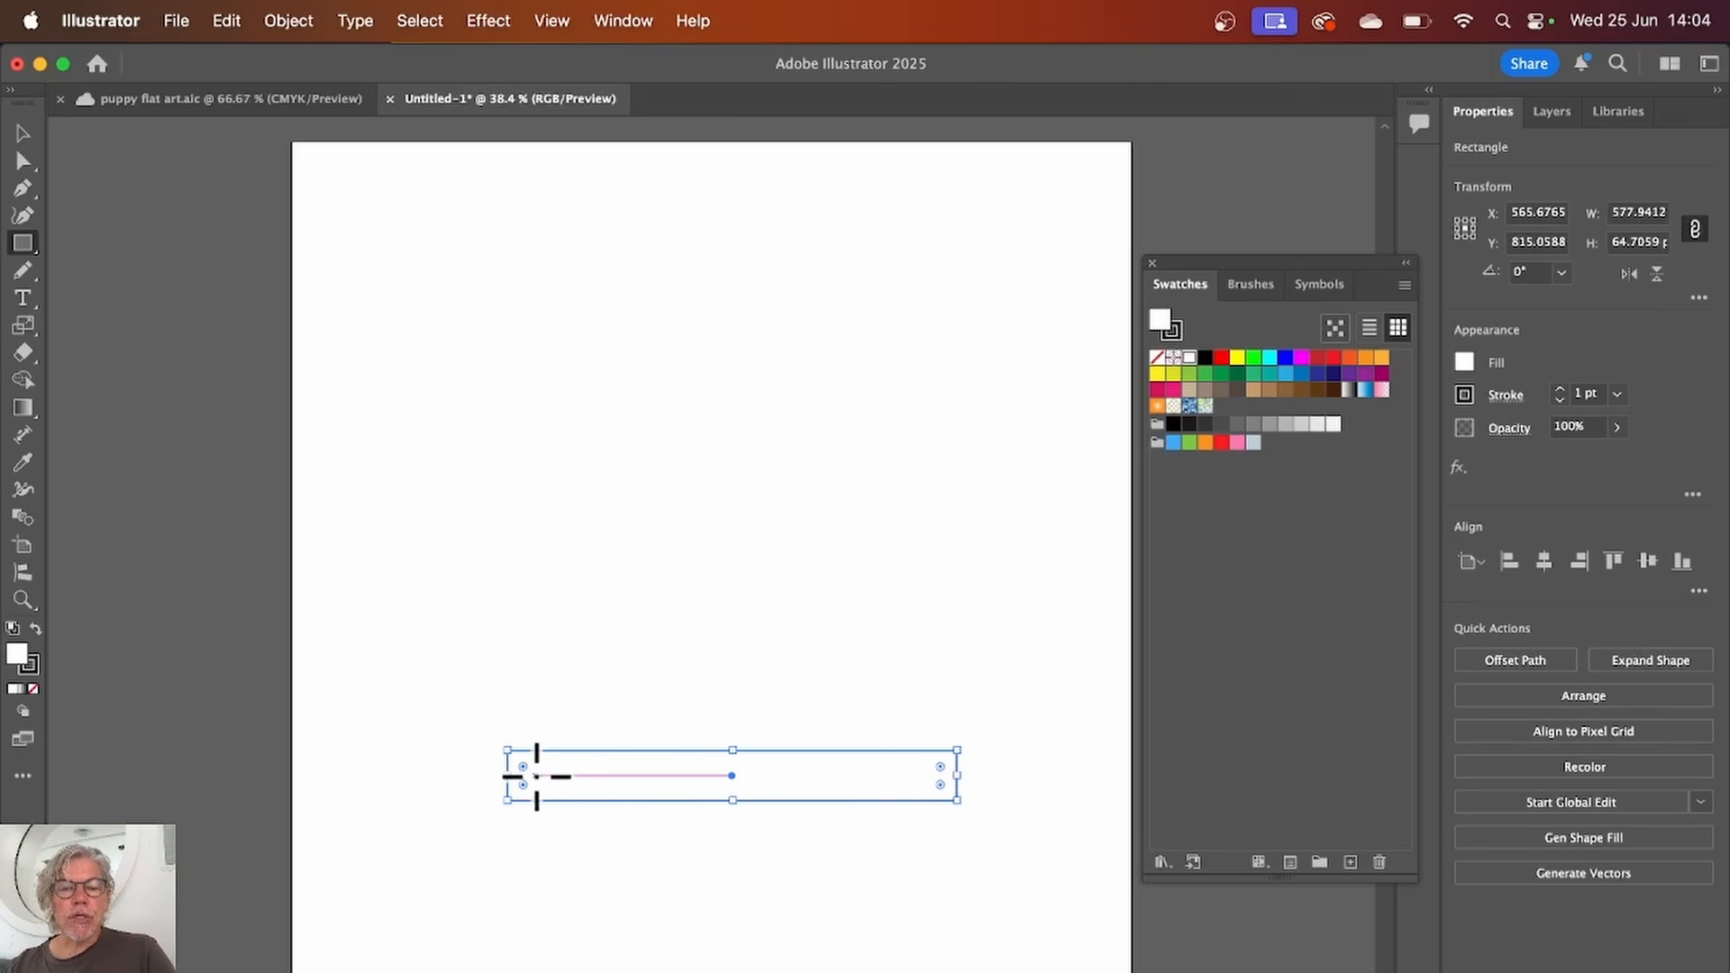
pyautogui.moveTo(522, 770)
pyautogui.mouseDown()
pyautogui.moveTo(537, 784)
pyautogui.moveTo(525, 772)
pyautogui.mouseUp()
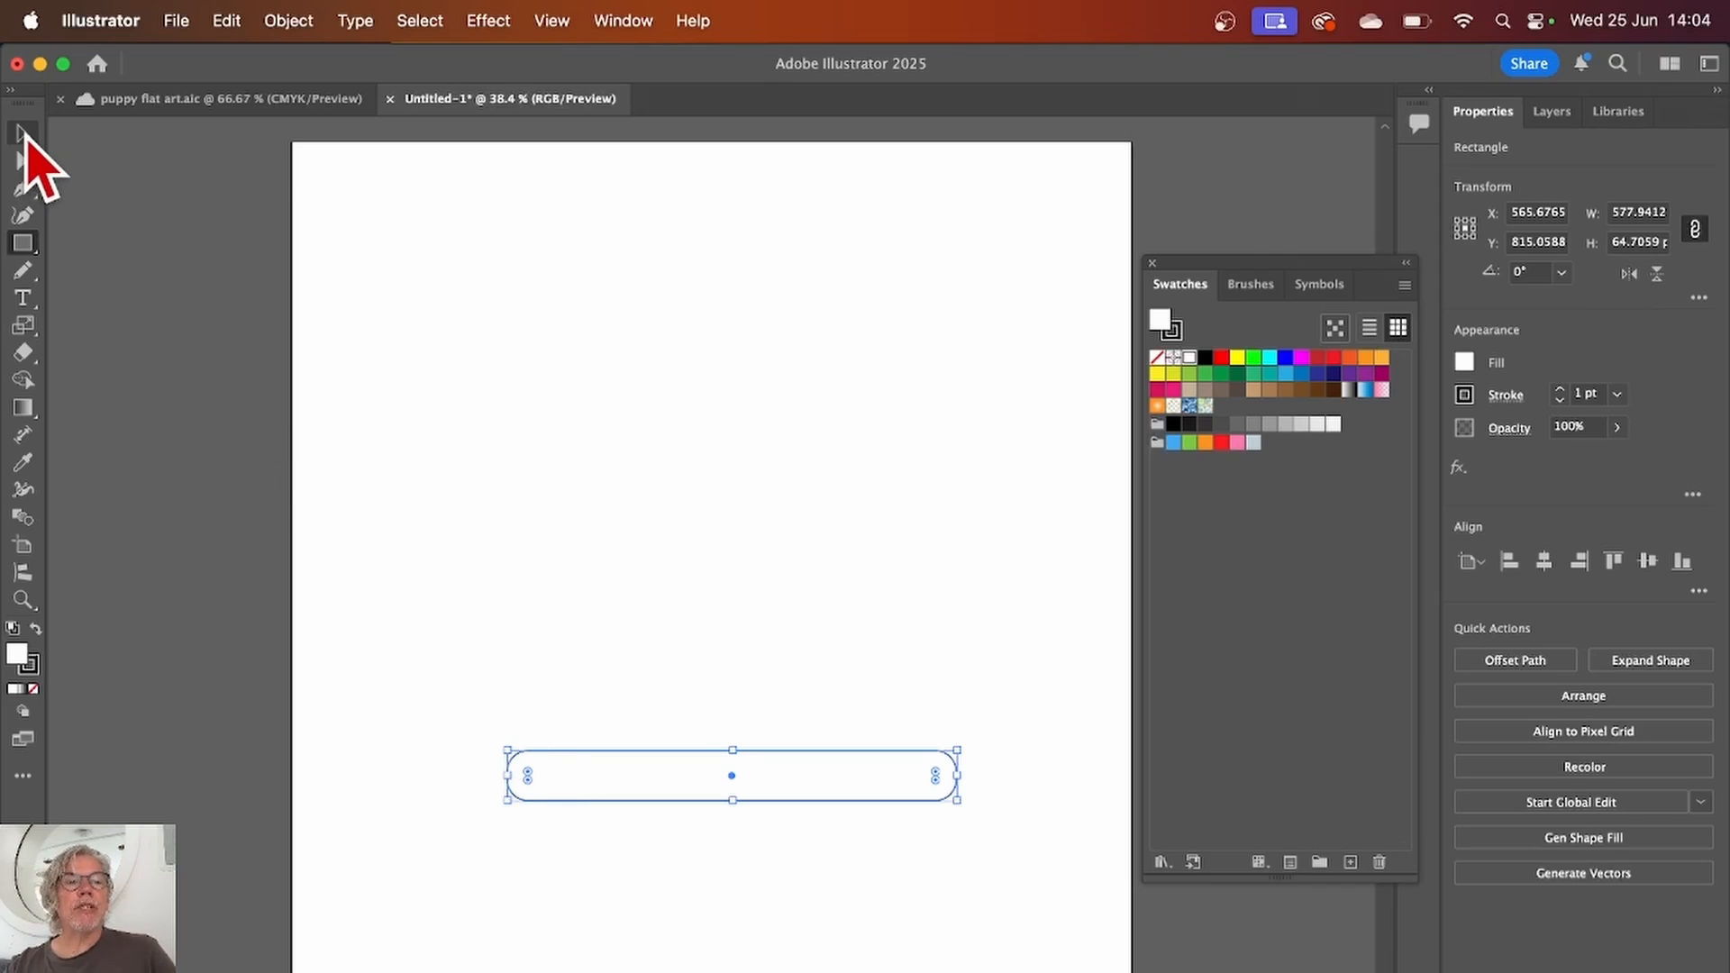
# Step: Reduce the rounded bar's height to about 47 px from its upper edge and fill it with a medium brown swatch
pyautogui.click(22, 134)
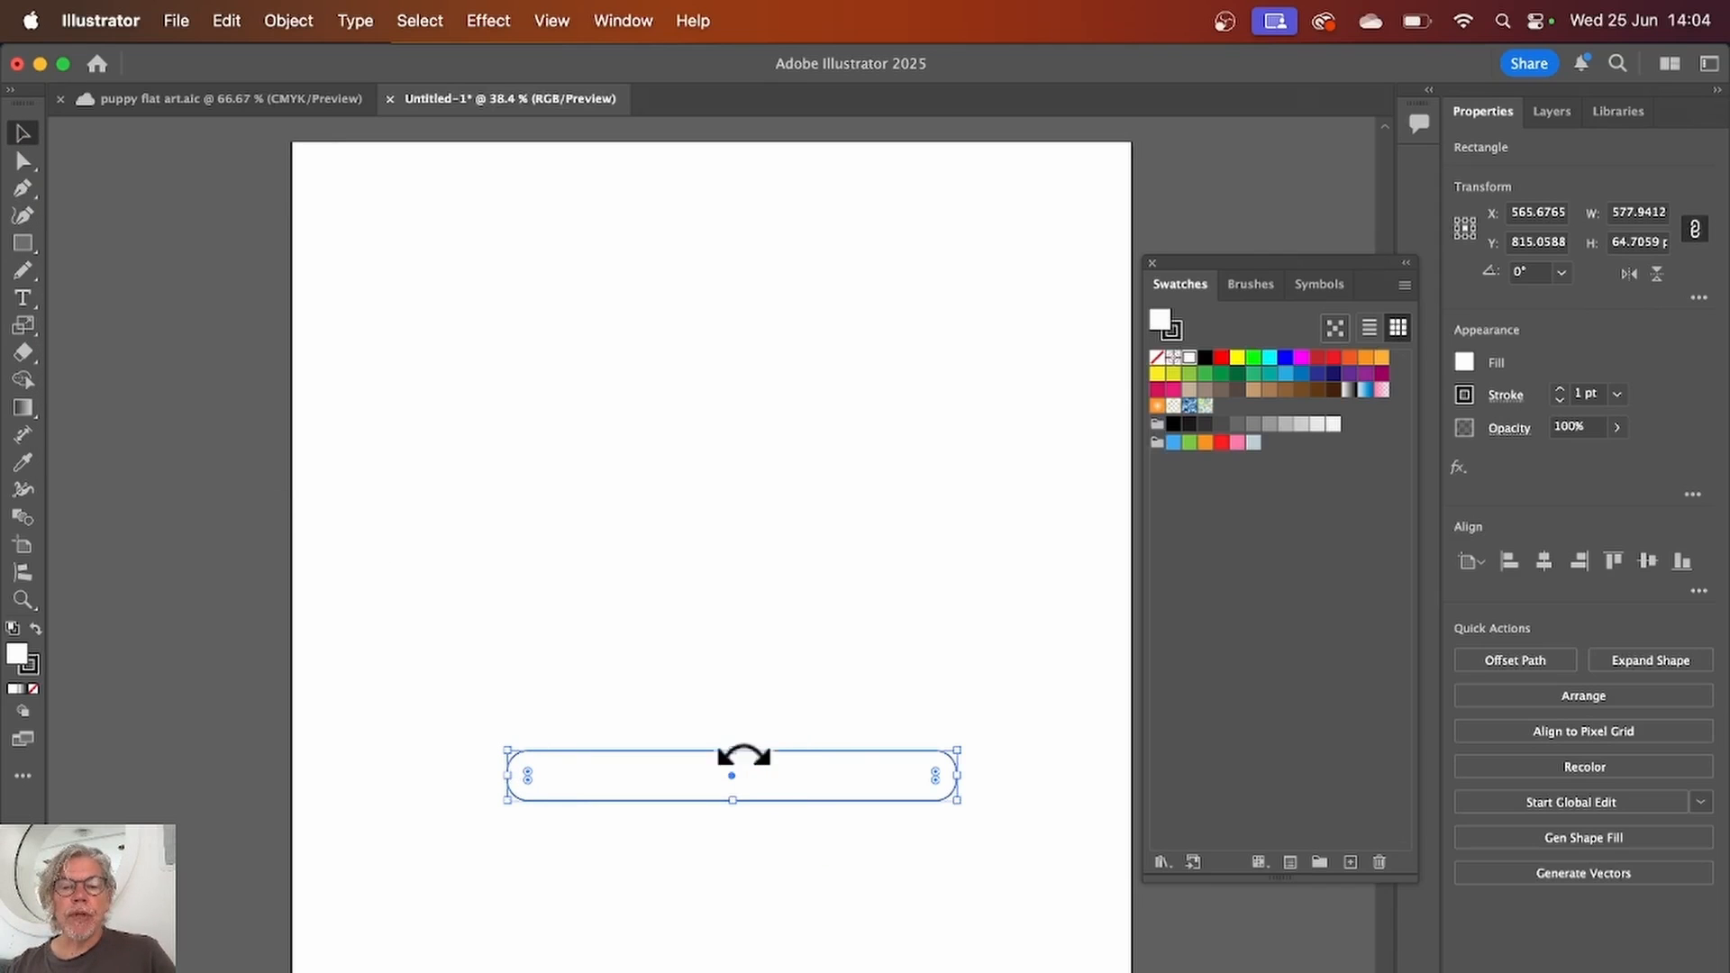
pyautogui.moveTo(743, 759)
pyautogui.mouseDown()
pyautogui.moveTo(742, 742)
pyautogui.moveTo(746, 773)
pyautogui.mouseUp()
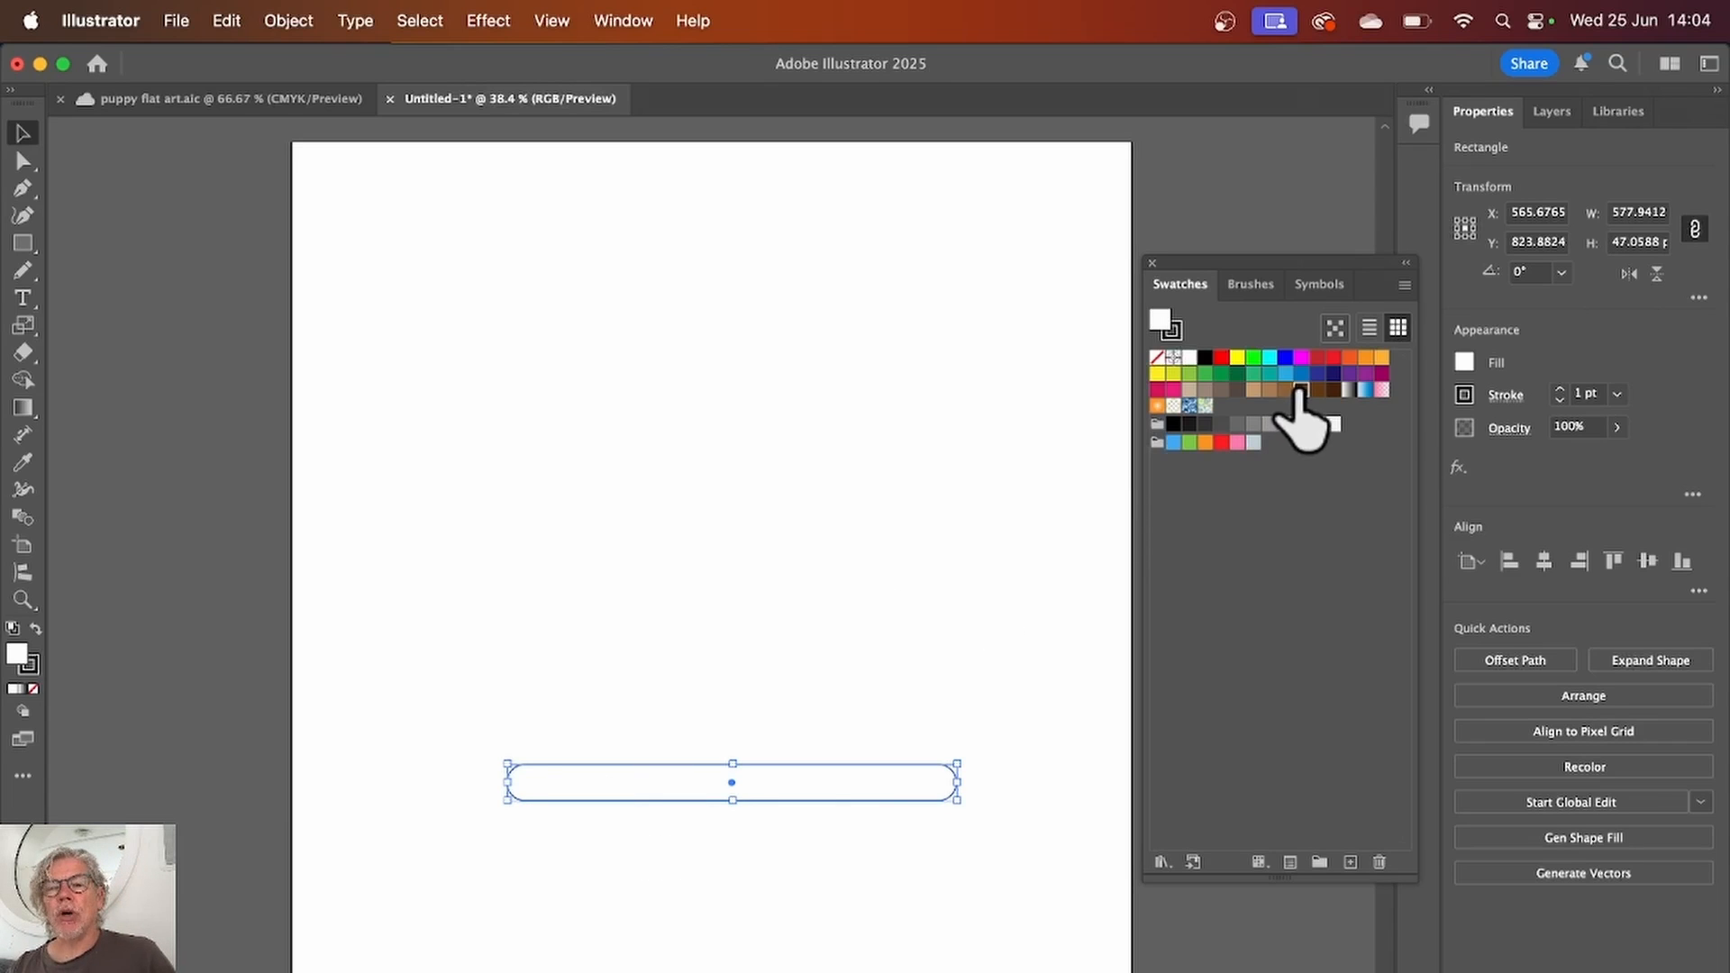
pyautogui.click(1298, 390)
pyautogui.click(1286, 390)
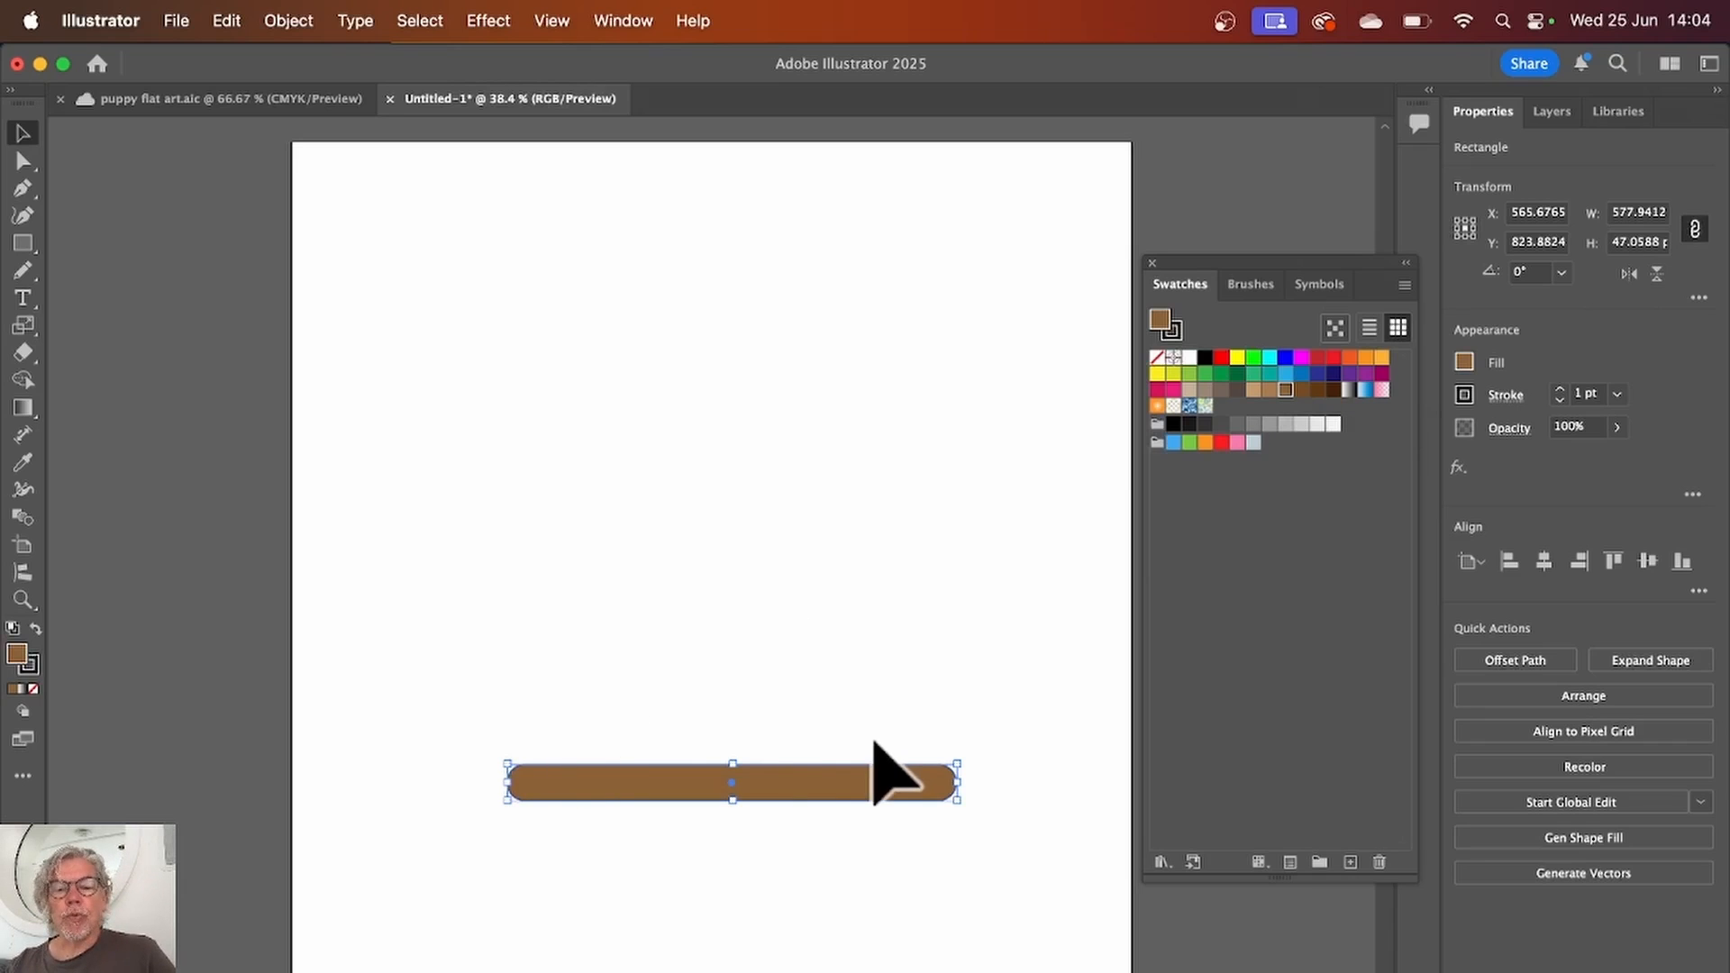
# Step: Draw a rectangle about 415 by 115 px overlapping the brown bar and align both shapes by their horizontal centres
pyautogui.click(23, 244)
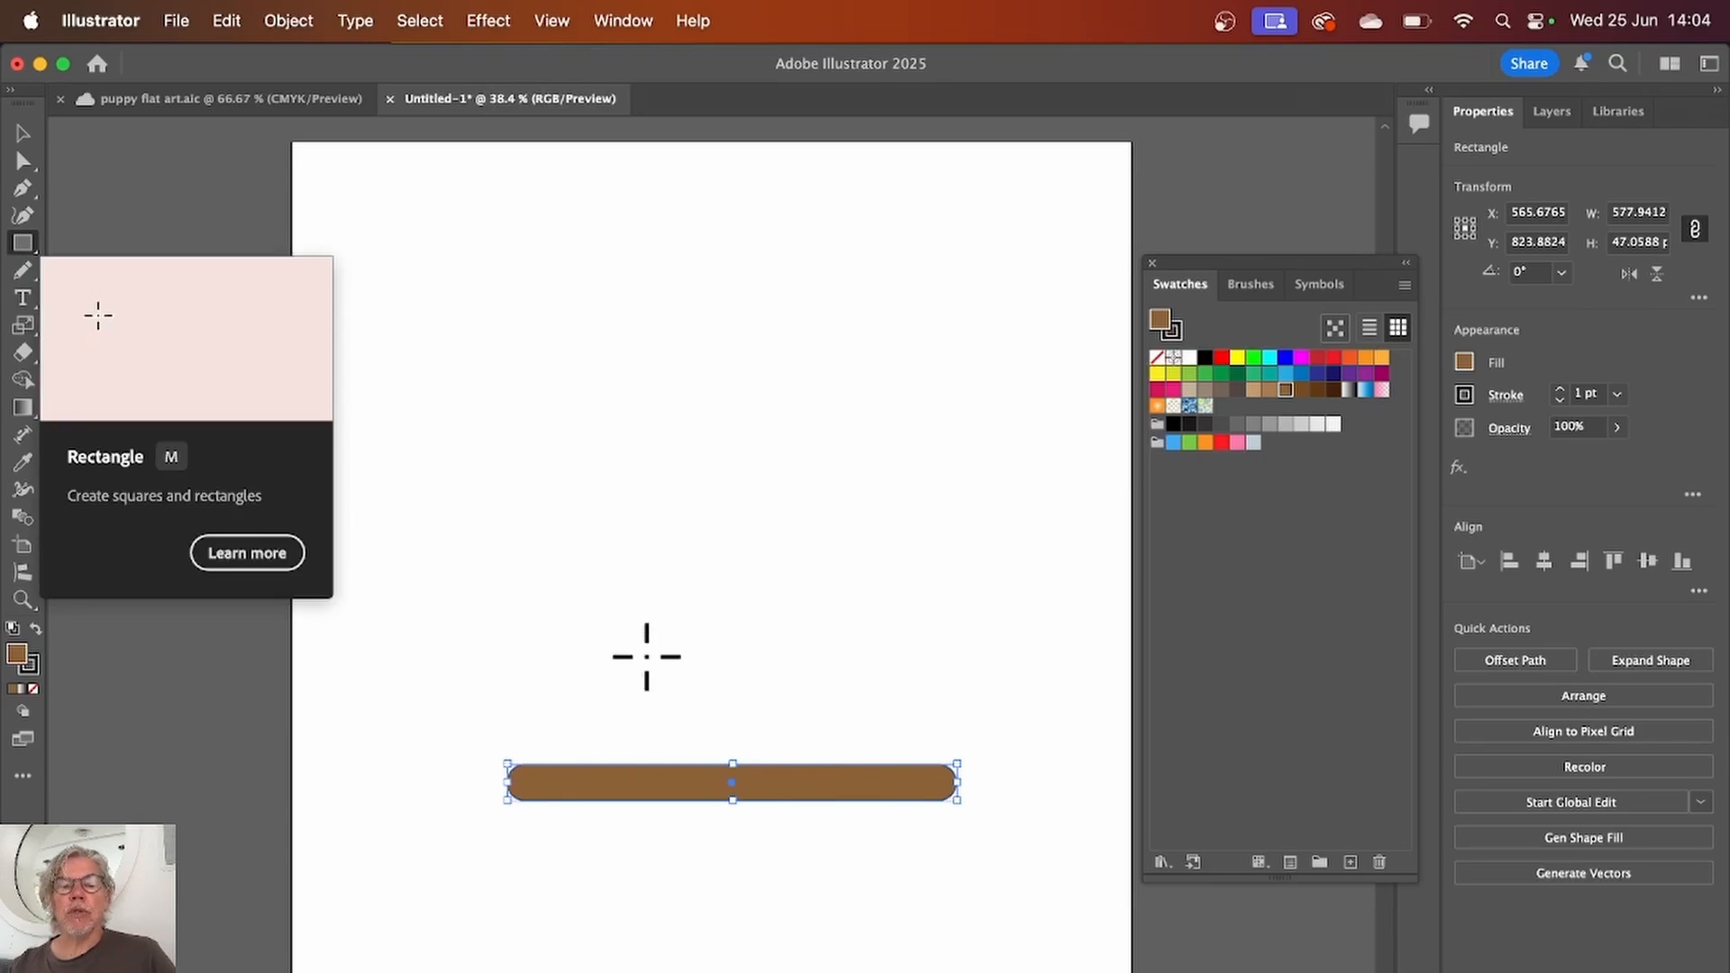
pyautogui.moveTo(585, 709)
pyautogui.mouseDown()
pyautogui.moveTo(676, 706)
pyautogui.moveTo(909, 797)
pyautogui.mouseUp()
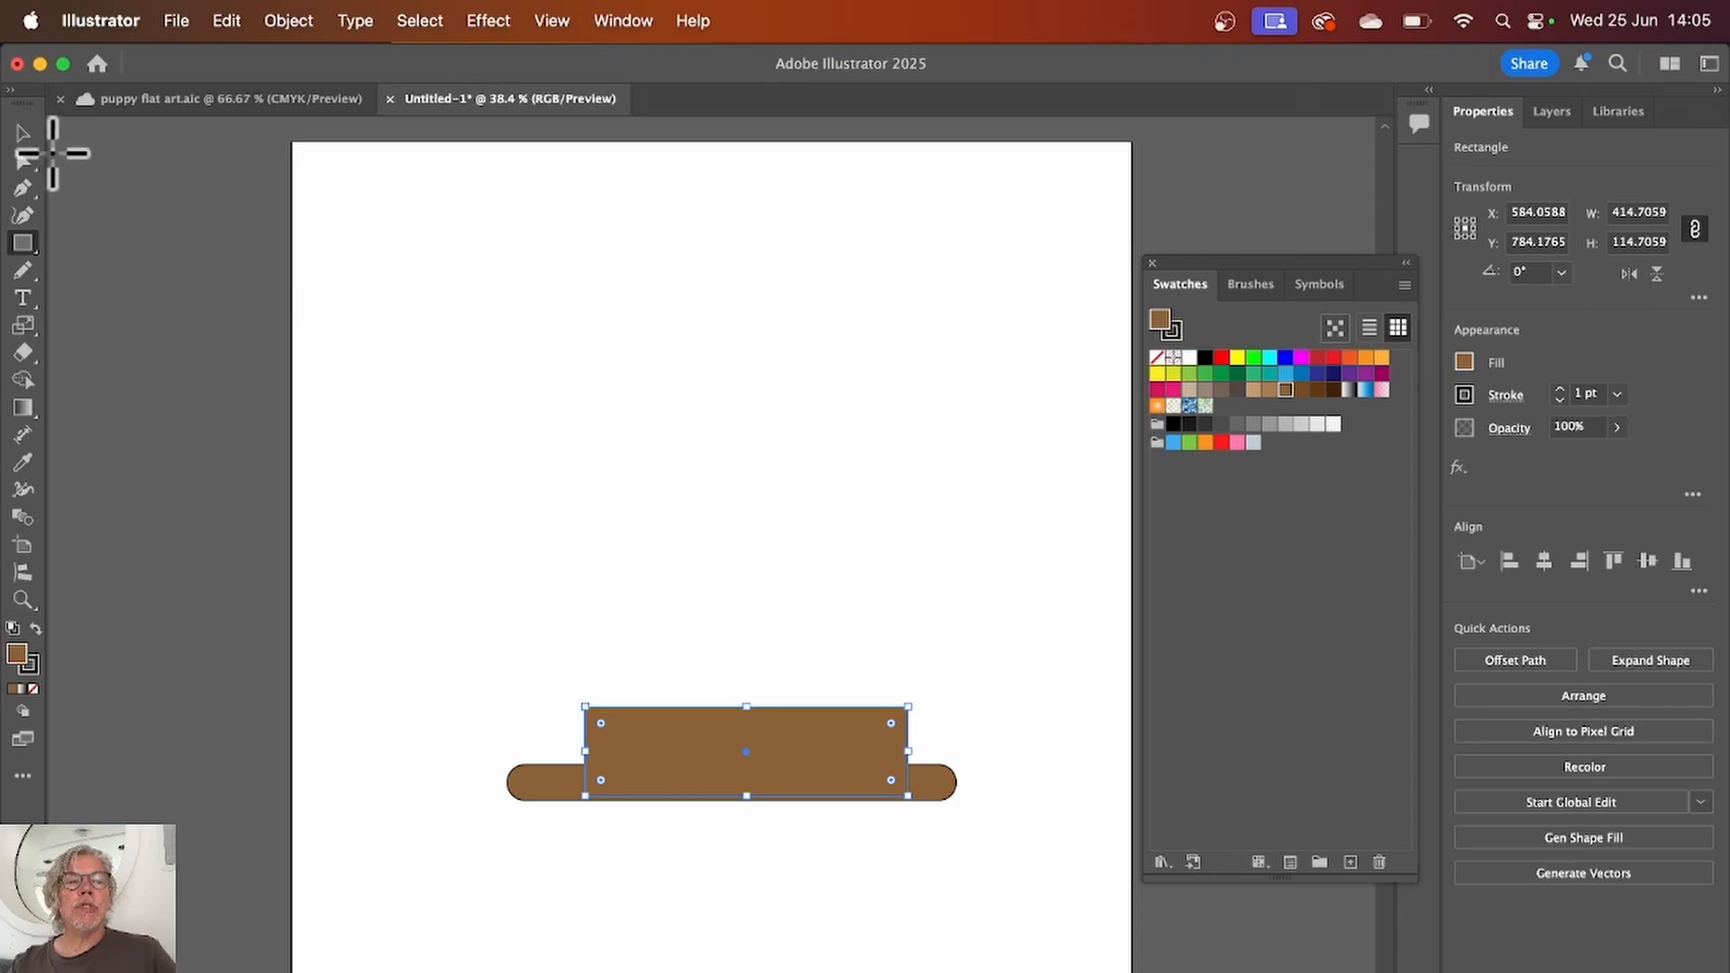
pyautogui.click(23, 132)
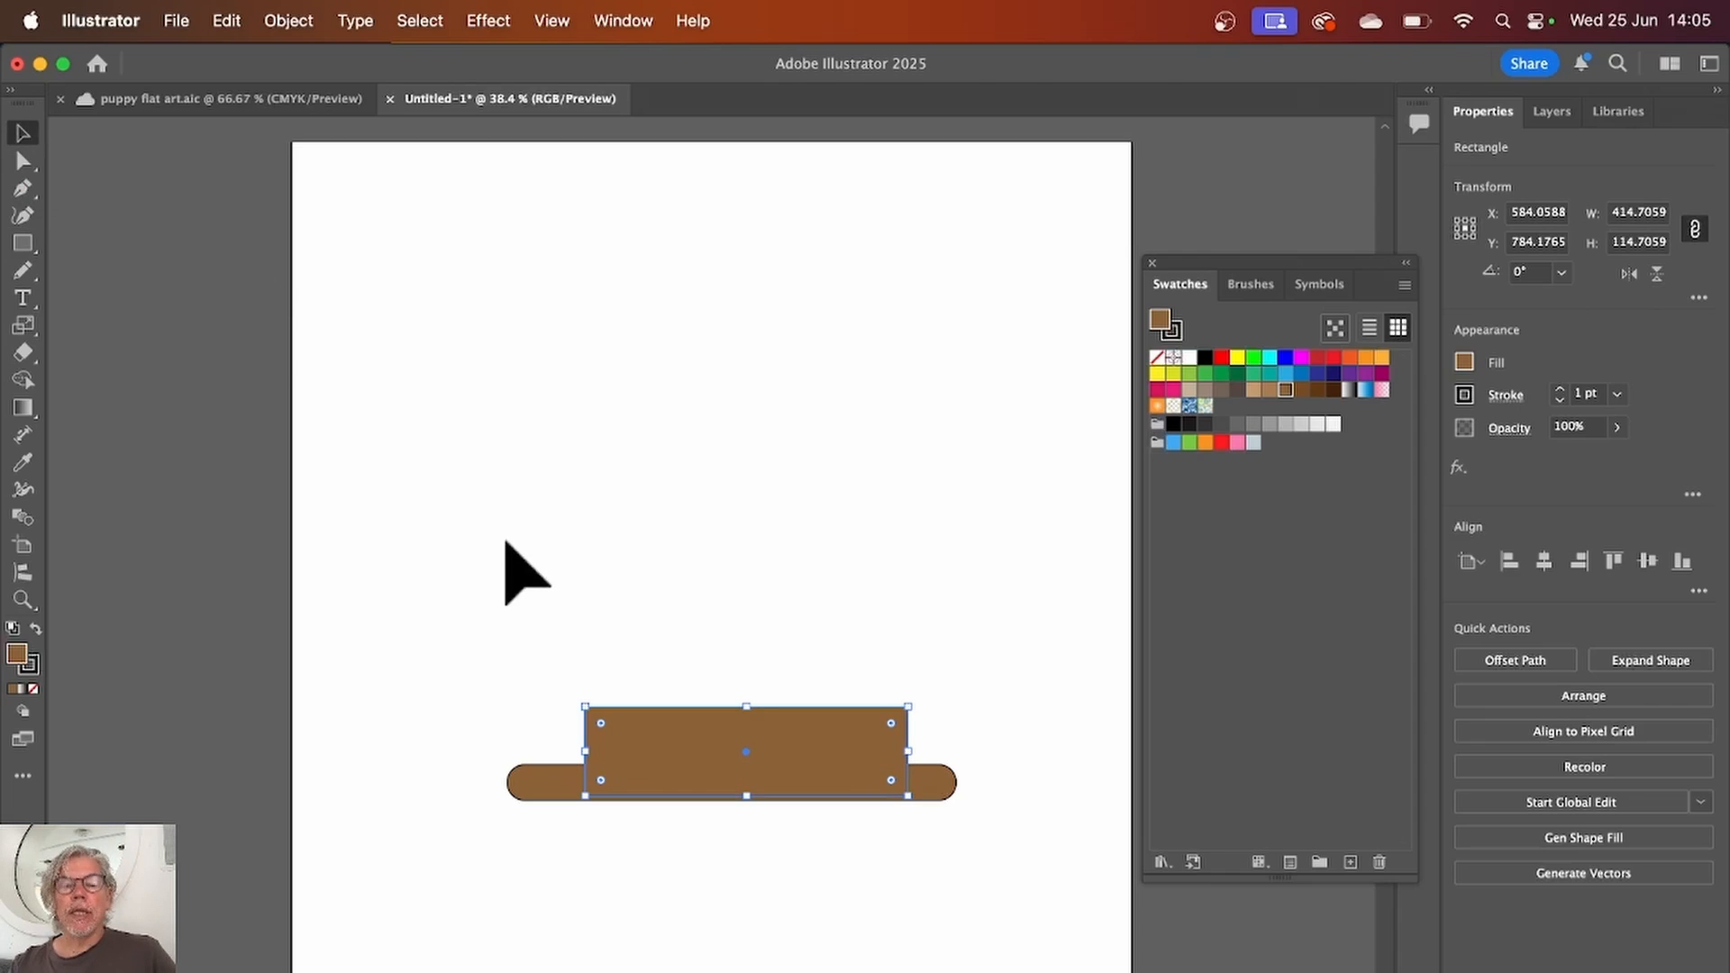
pyautogui.moveTo(506, 540); pyautogui.dragTo(757, 826)
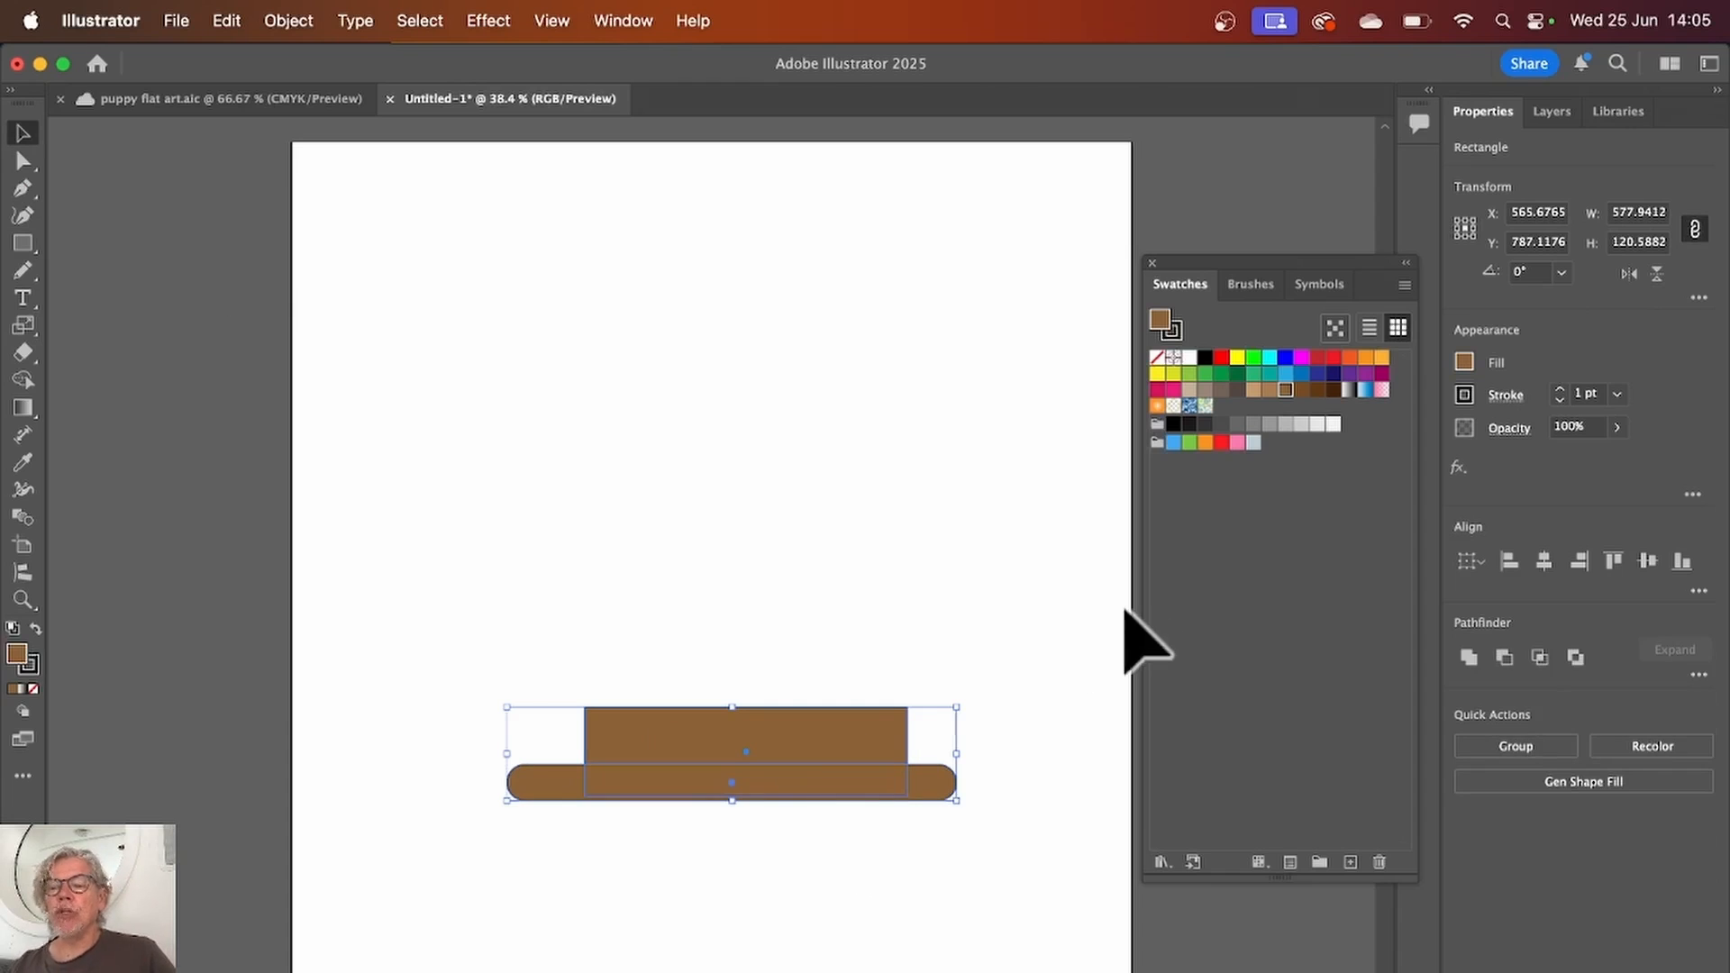
pyautogui.click(1544, 562)
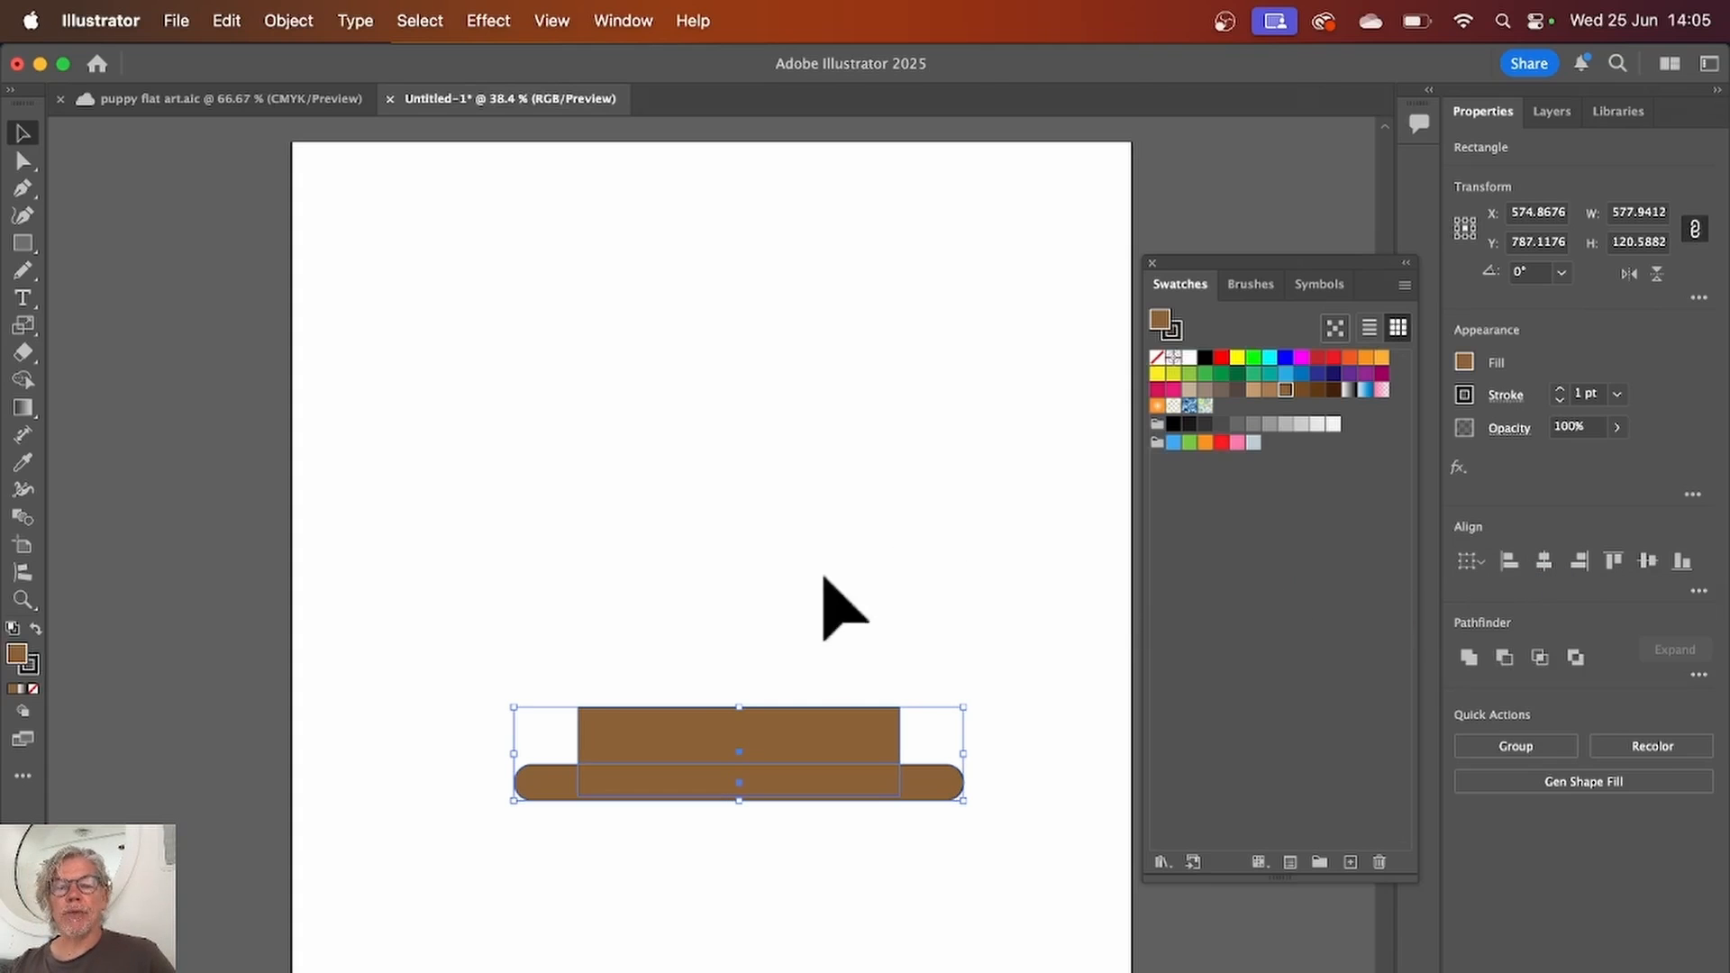
# Step: Slightly round all corners of the taller brown rectangle
pyautogui.click(772, 659)
pyautogui.click(641, 730)
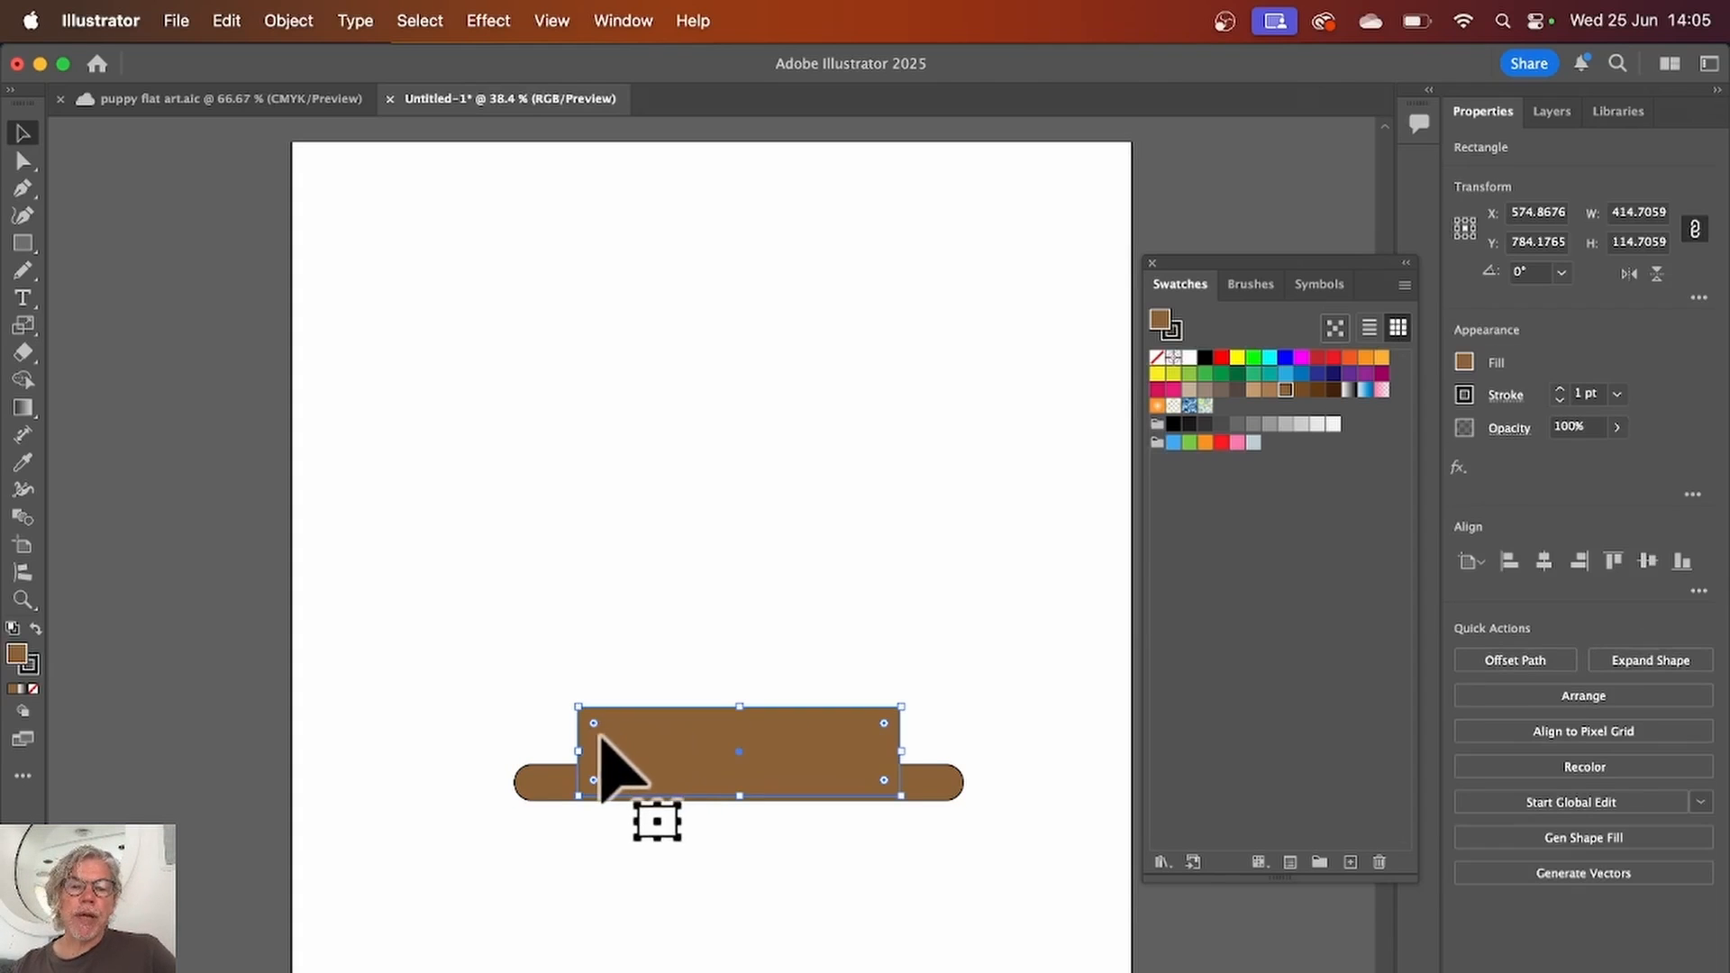
pyautogui.moveTo(593, 722); pyautogui.dragTo(599, 731)
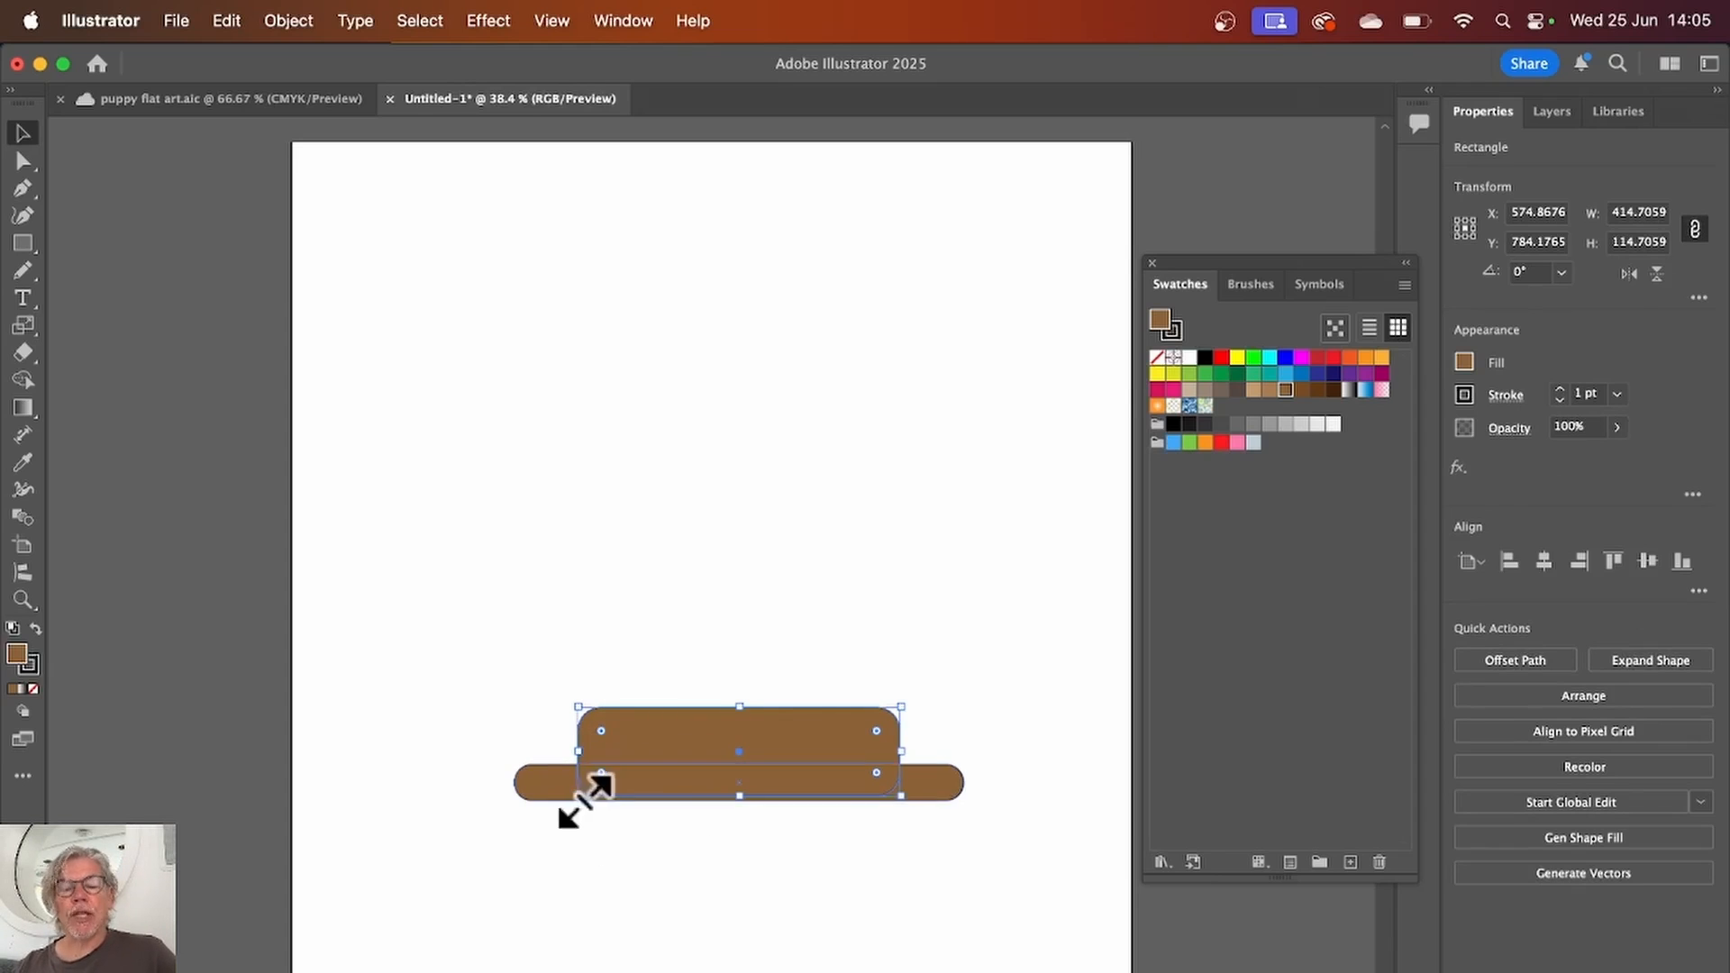
pyautogui.click(650, 878)
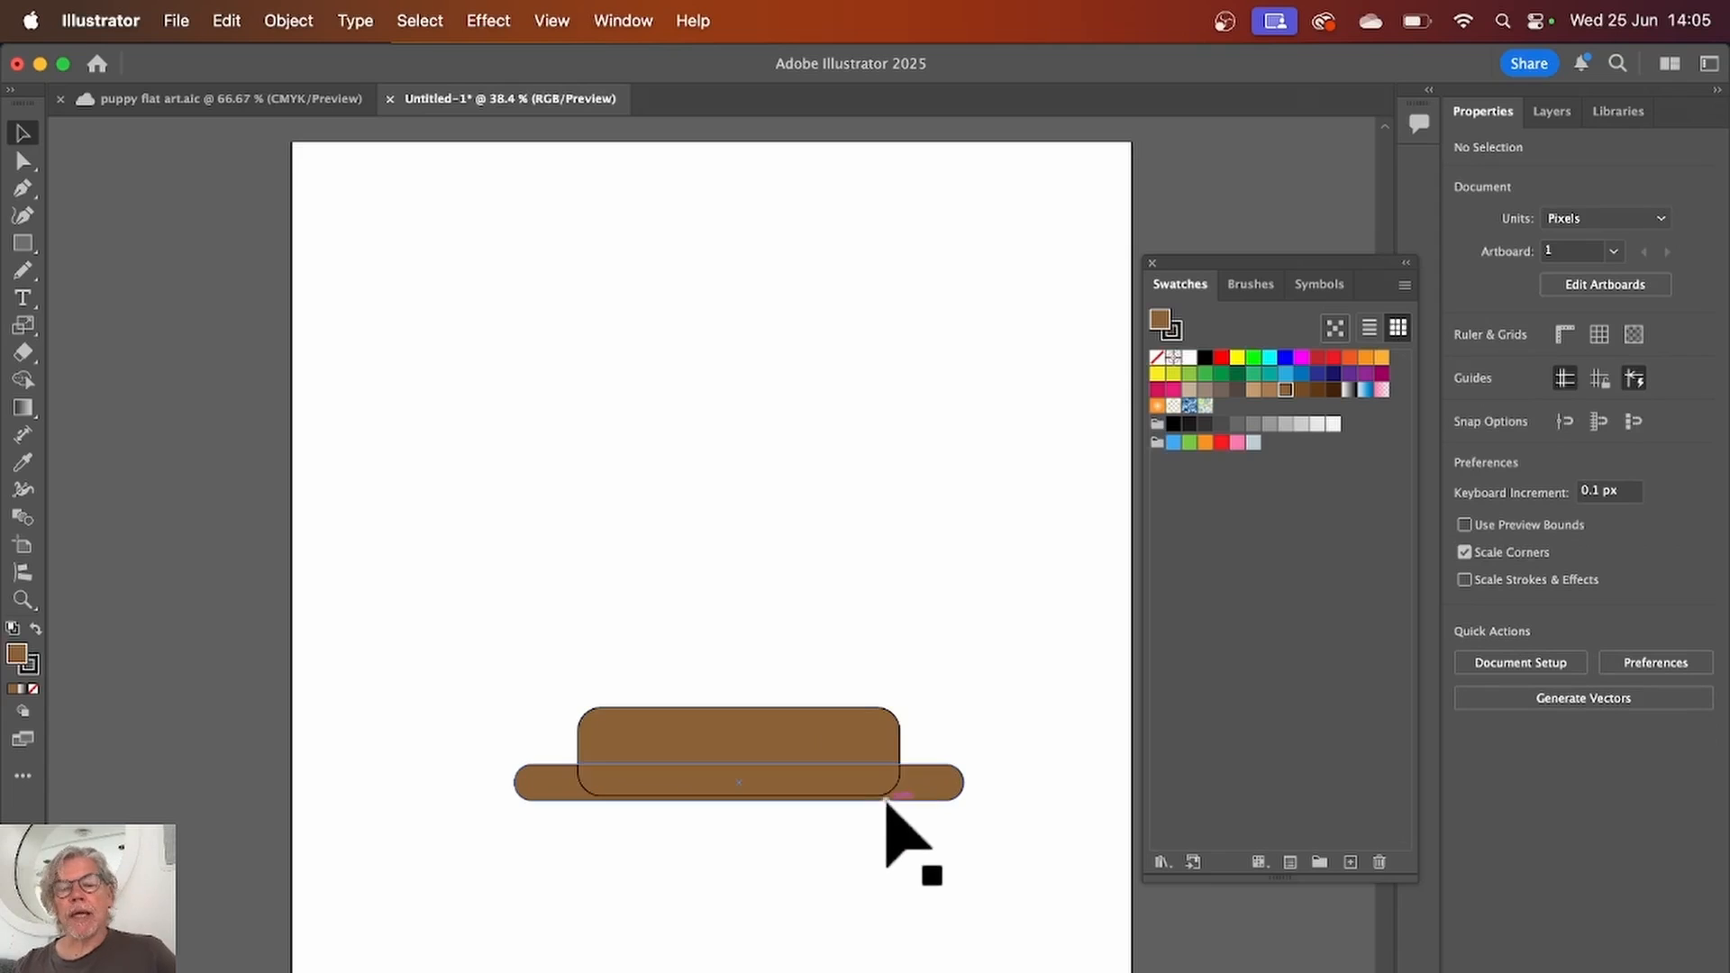
# Step: Remove the stroke from both brown shapes
pyautogui.moveTo(572, 663); pyautogui.dragTo(758, 828)
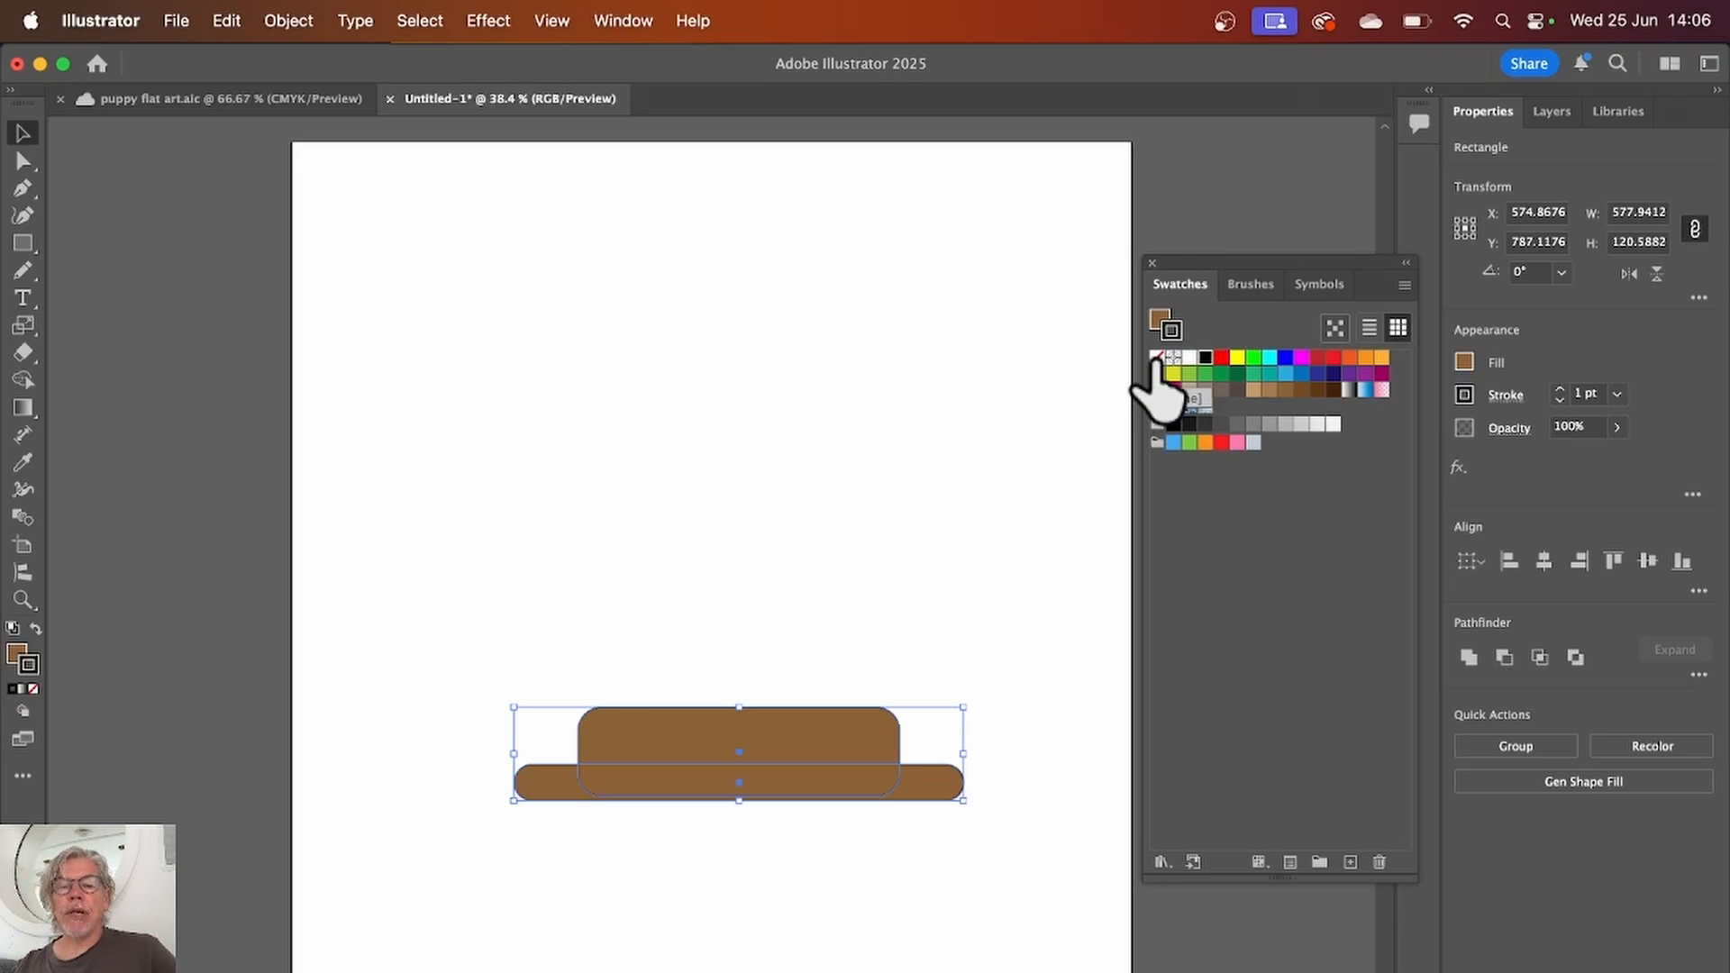
pyautogui.click(1156, 357)
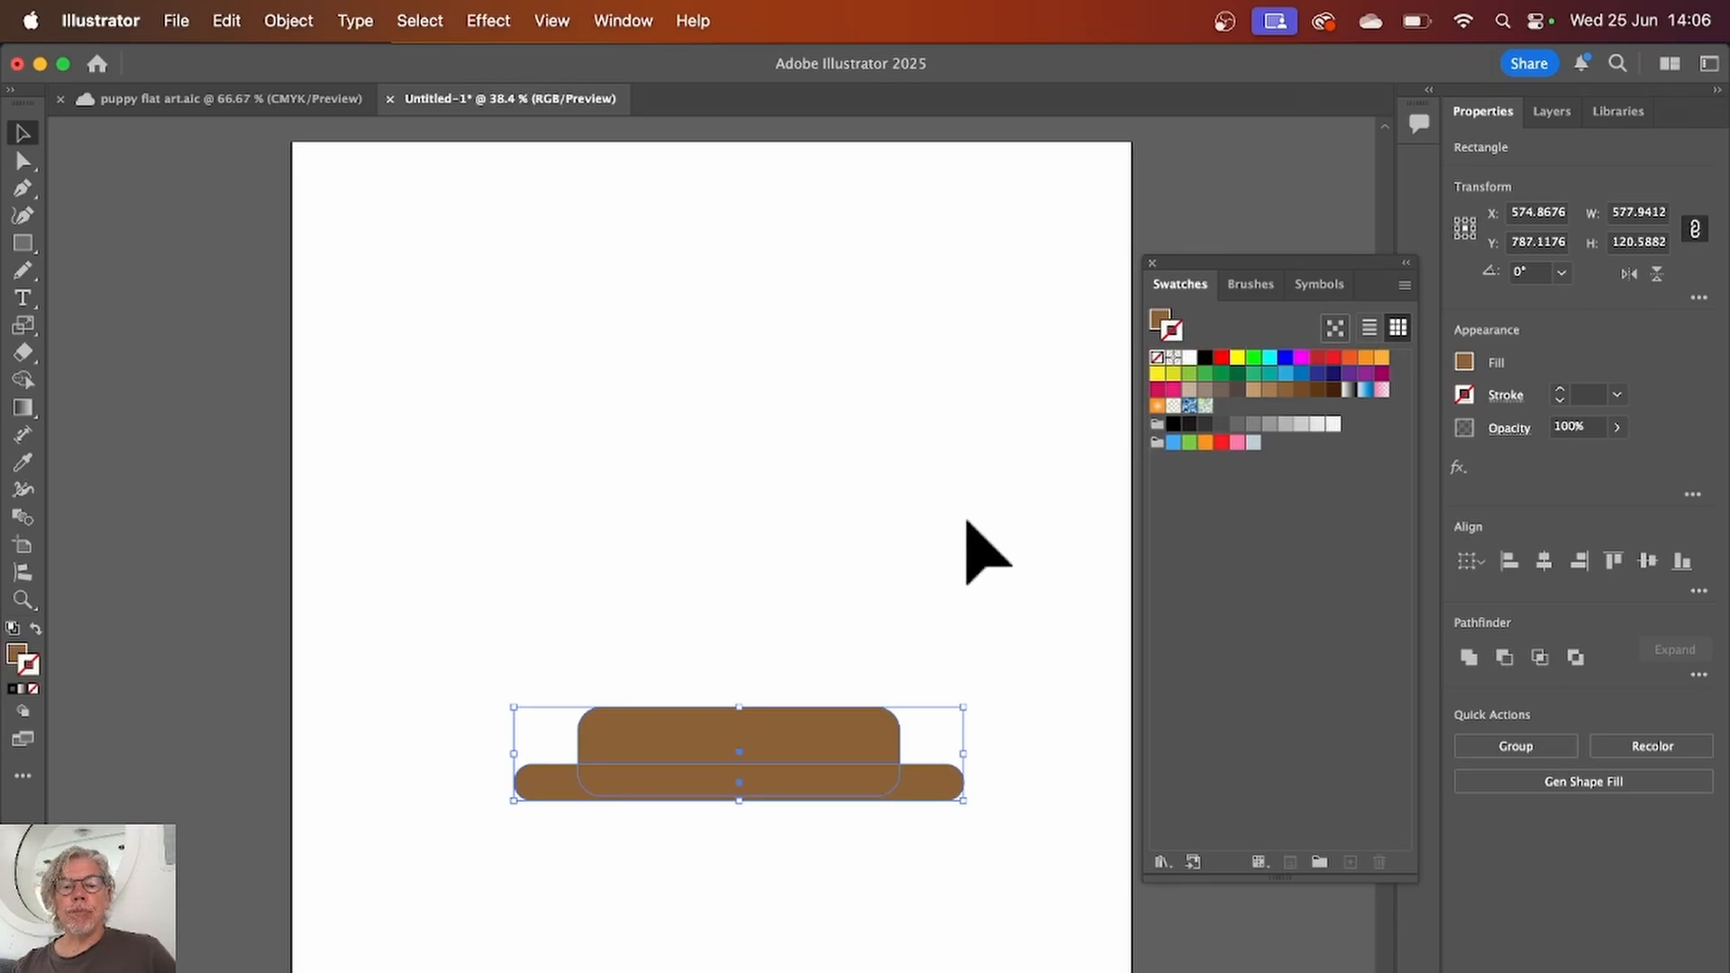
pyautogui.click(967, 521)
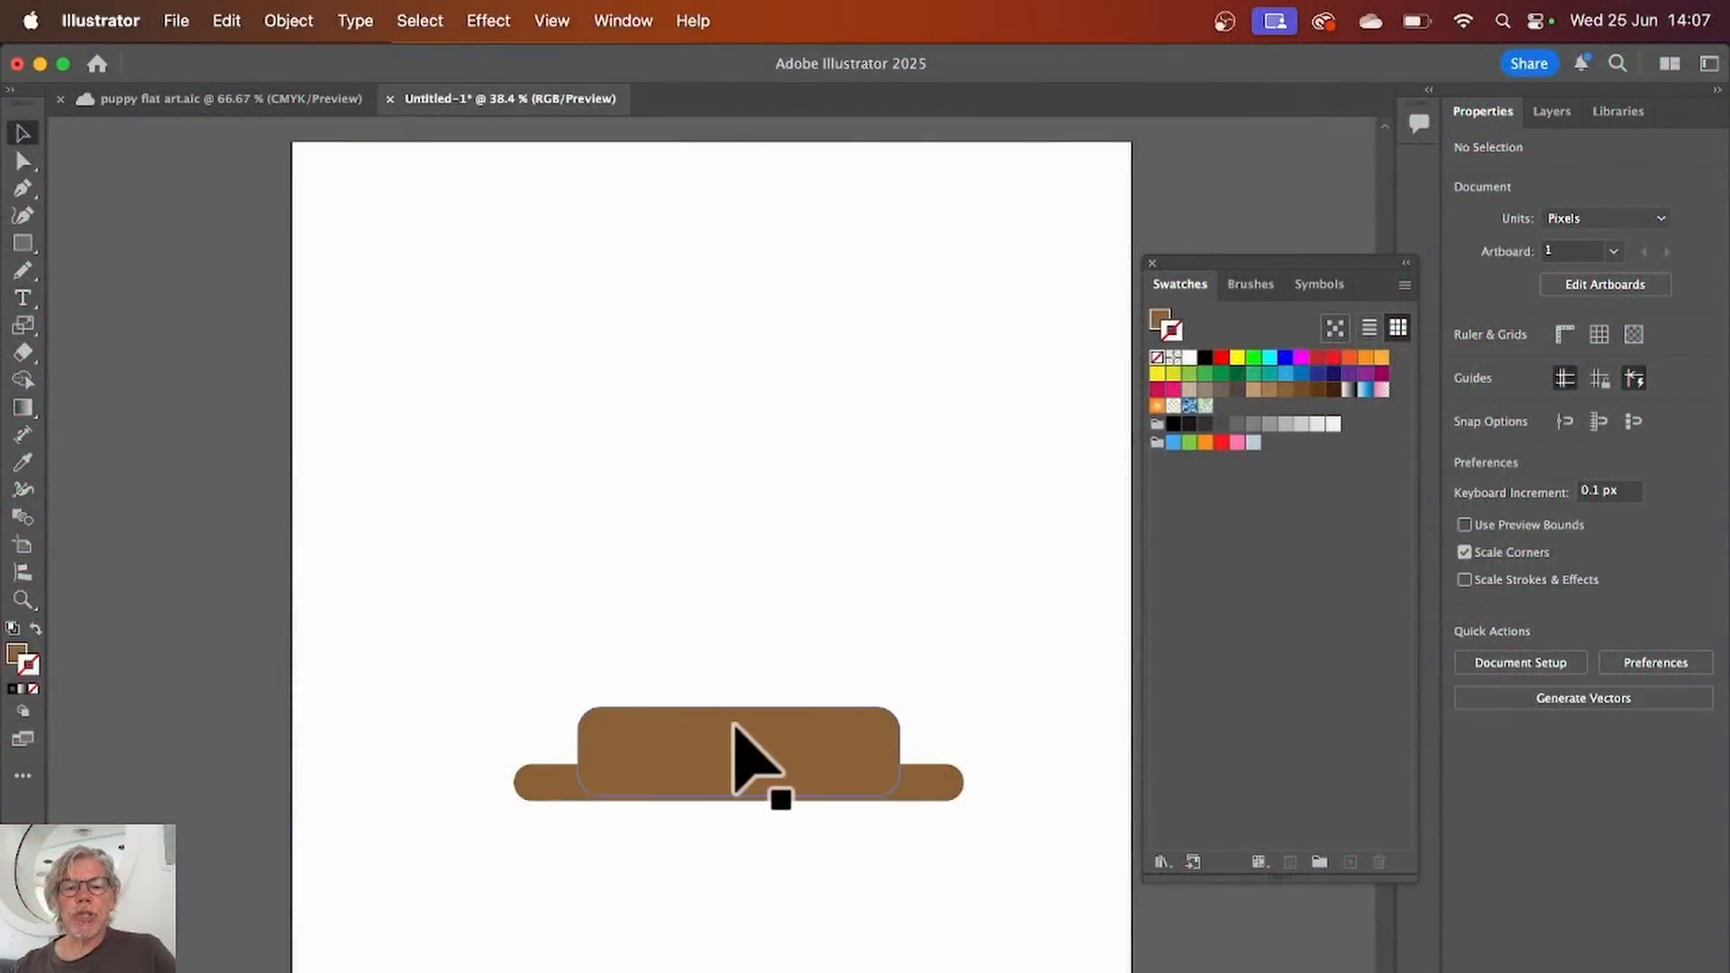
# Step: Extend the taller brown rounded rectangle upward from its upper edge, keeping its width and lower edge fixed
pyautogui.click(707, 734)
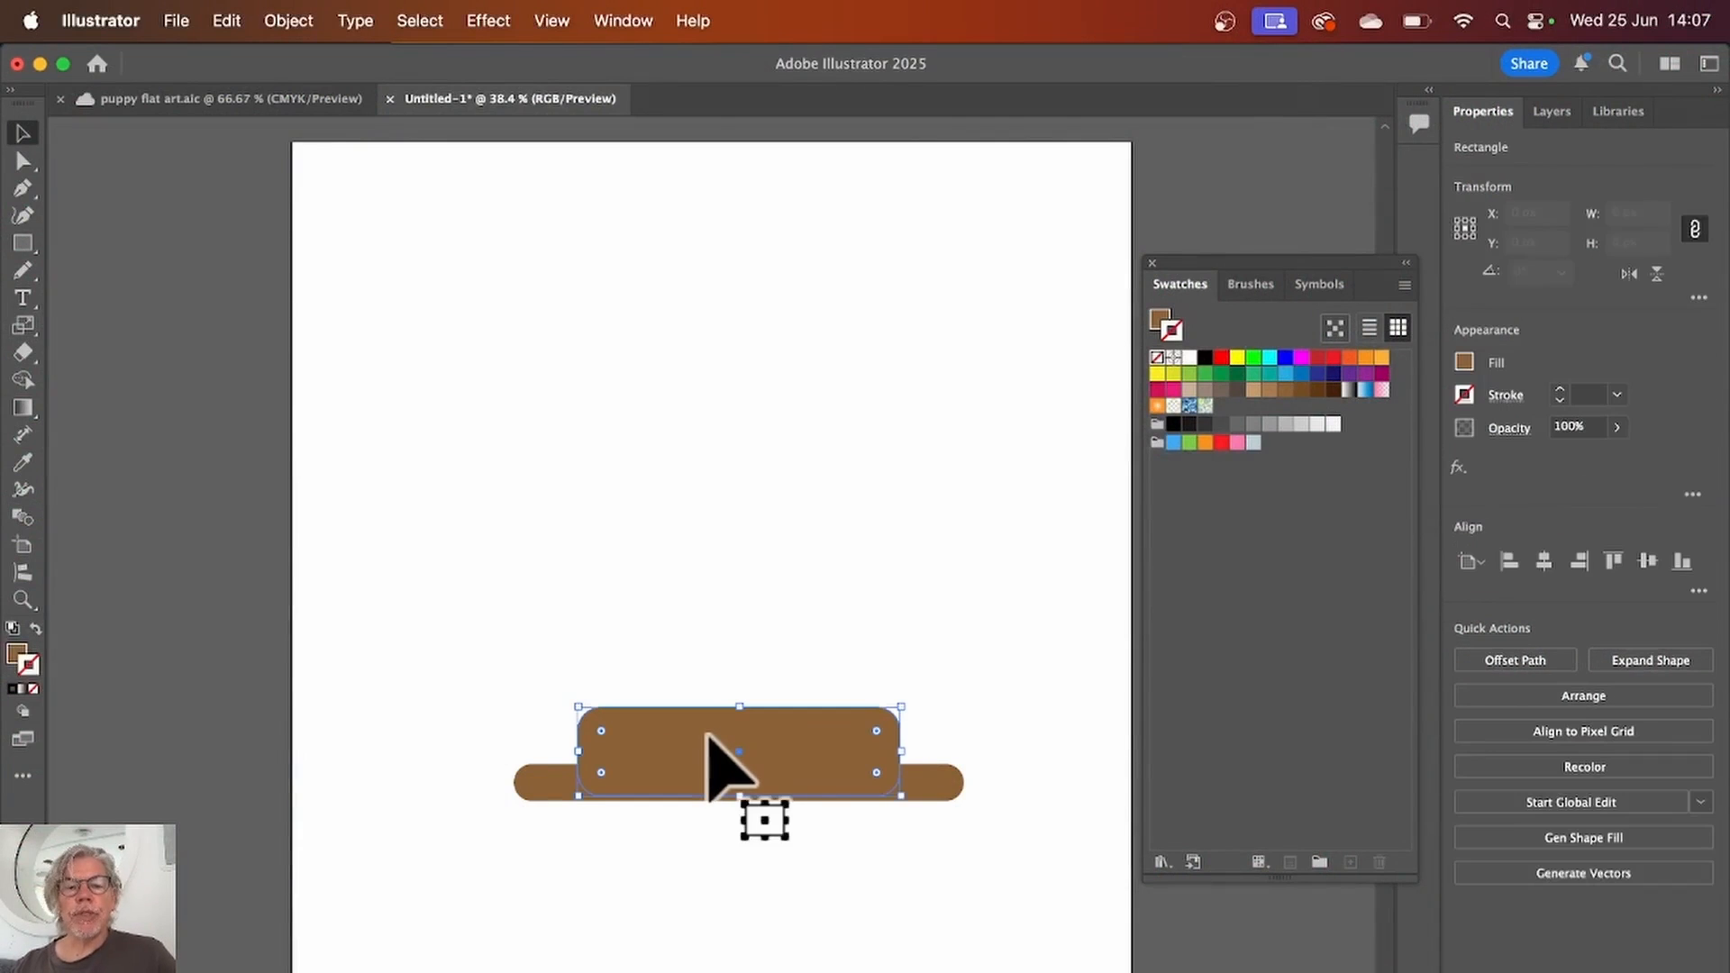
pyautogui.moveTo(744, 716); pyautogui.dragTo(739, 677)
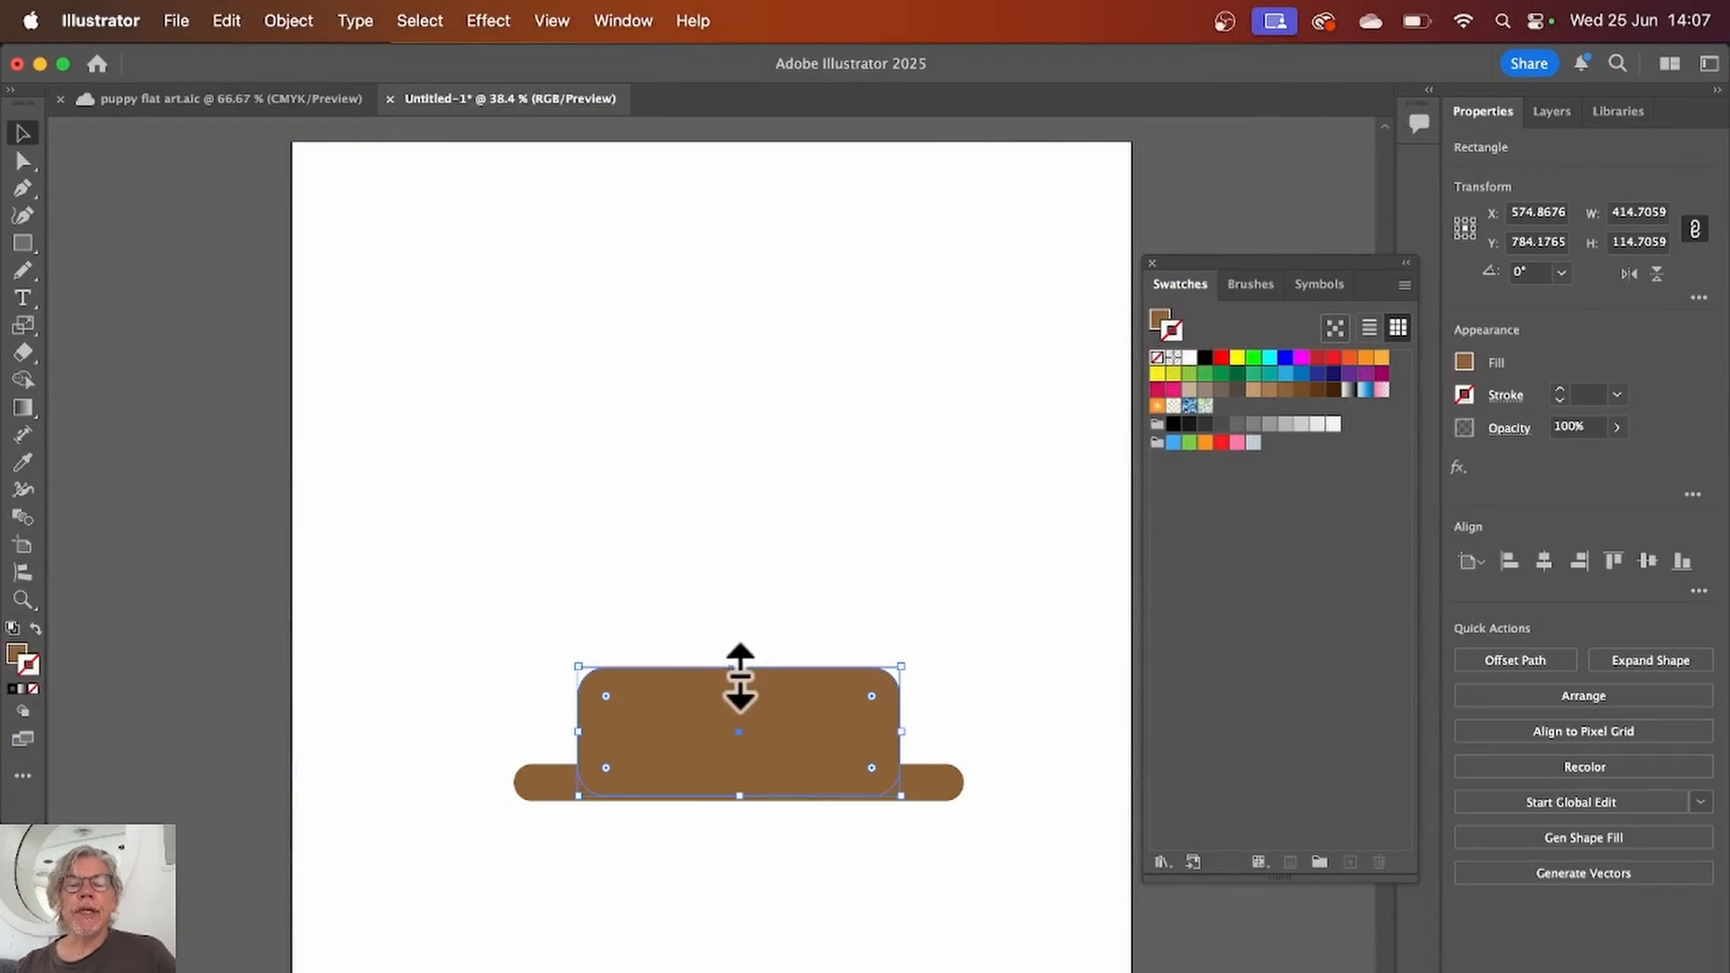
pyautogui.click(833, 563)
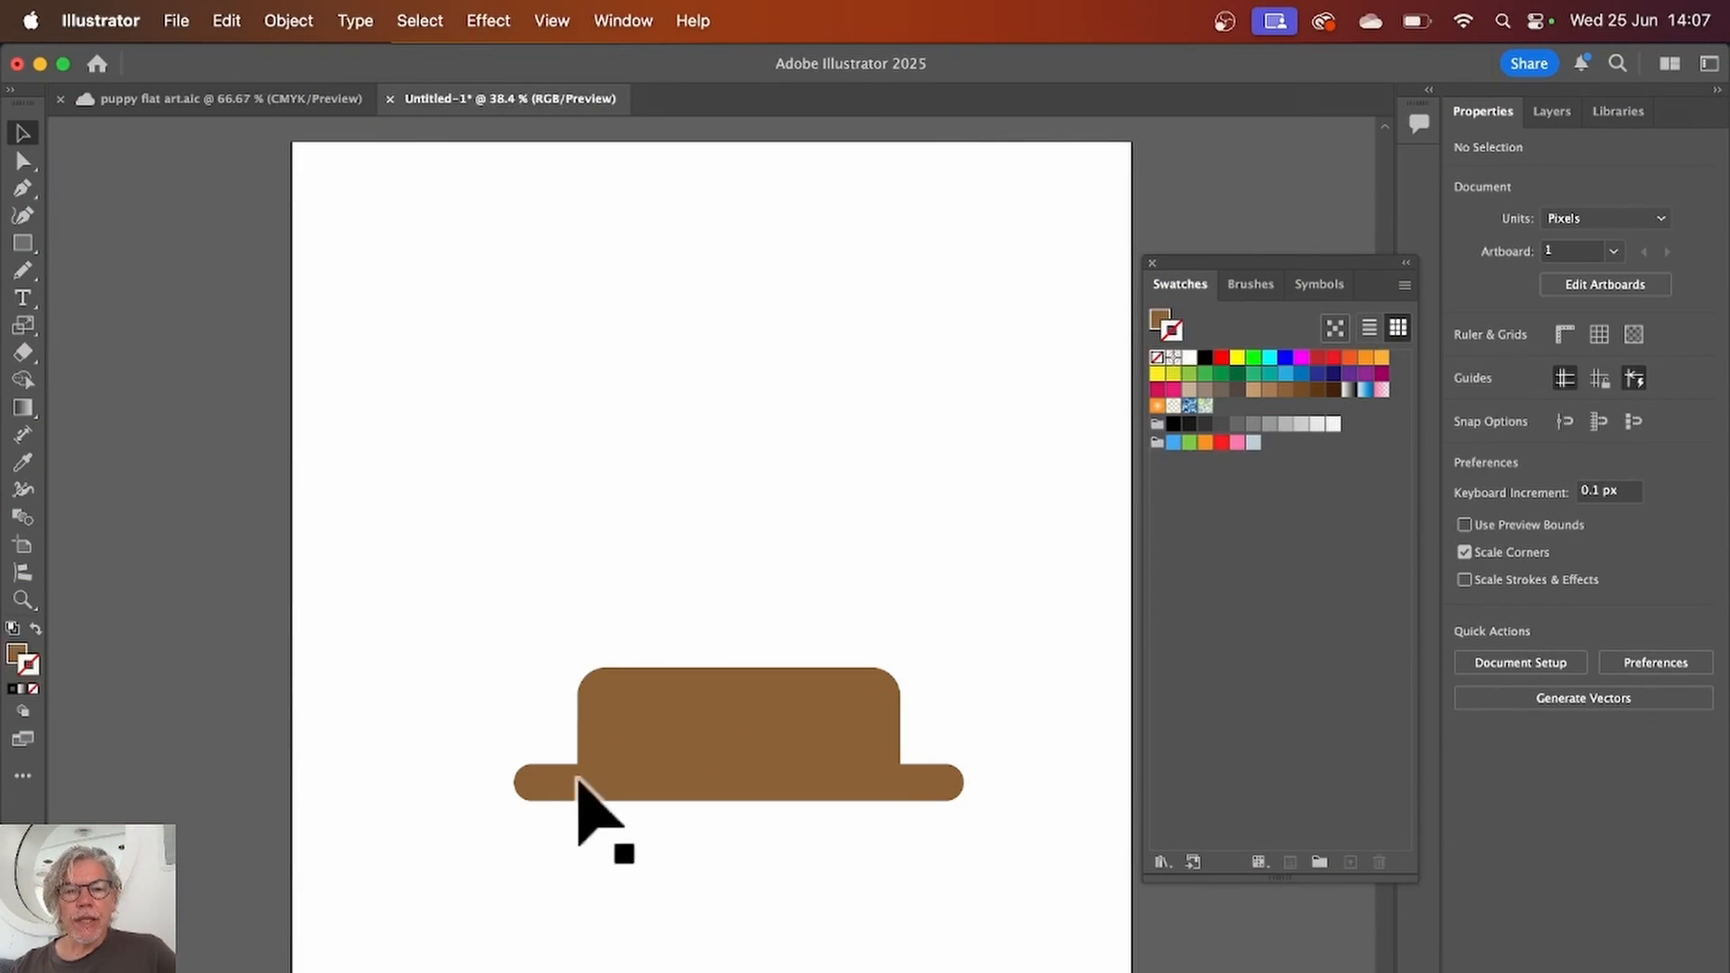
# Step: Draw a tall brown ellipse about 299 by 485 px above the base and move it straight down to overlap both base shapes
pyautogui.moveTo(24, 243); pyautogui.dragTo(101, 276)
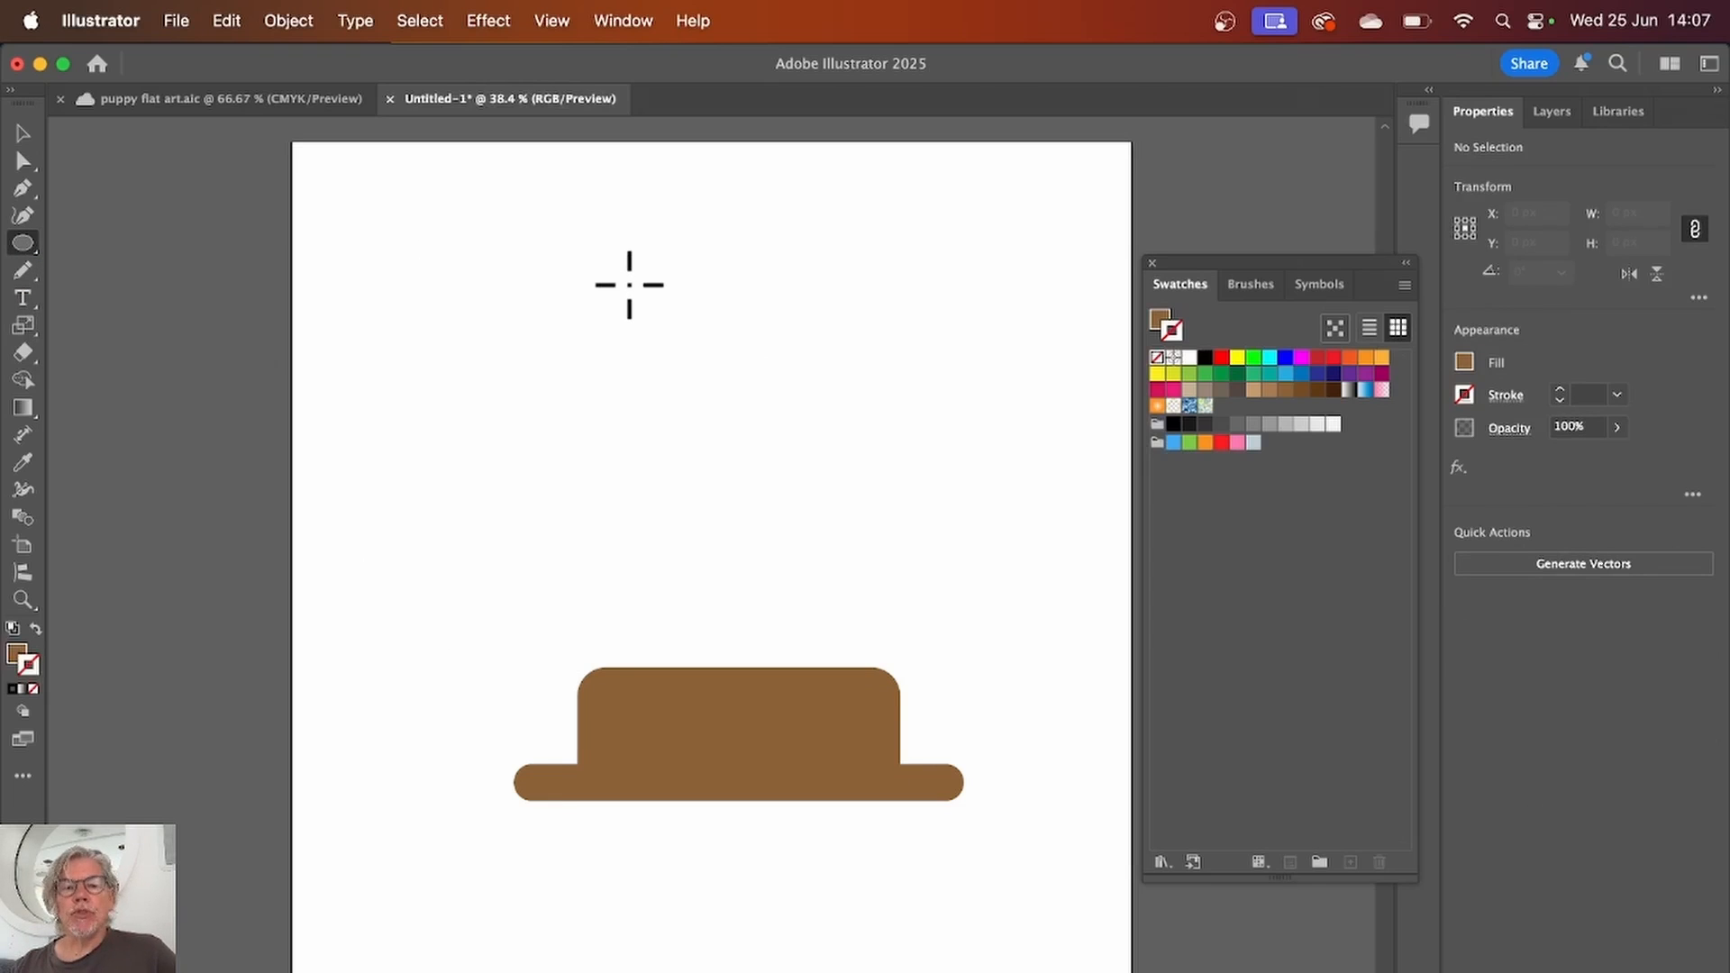
pyautogui.moveTo(629, 285); pyautogui.dragTo(862, 662)
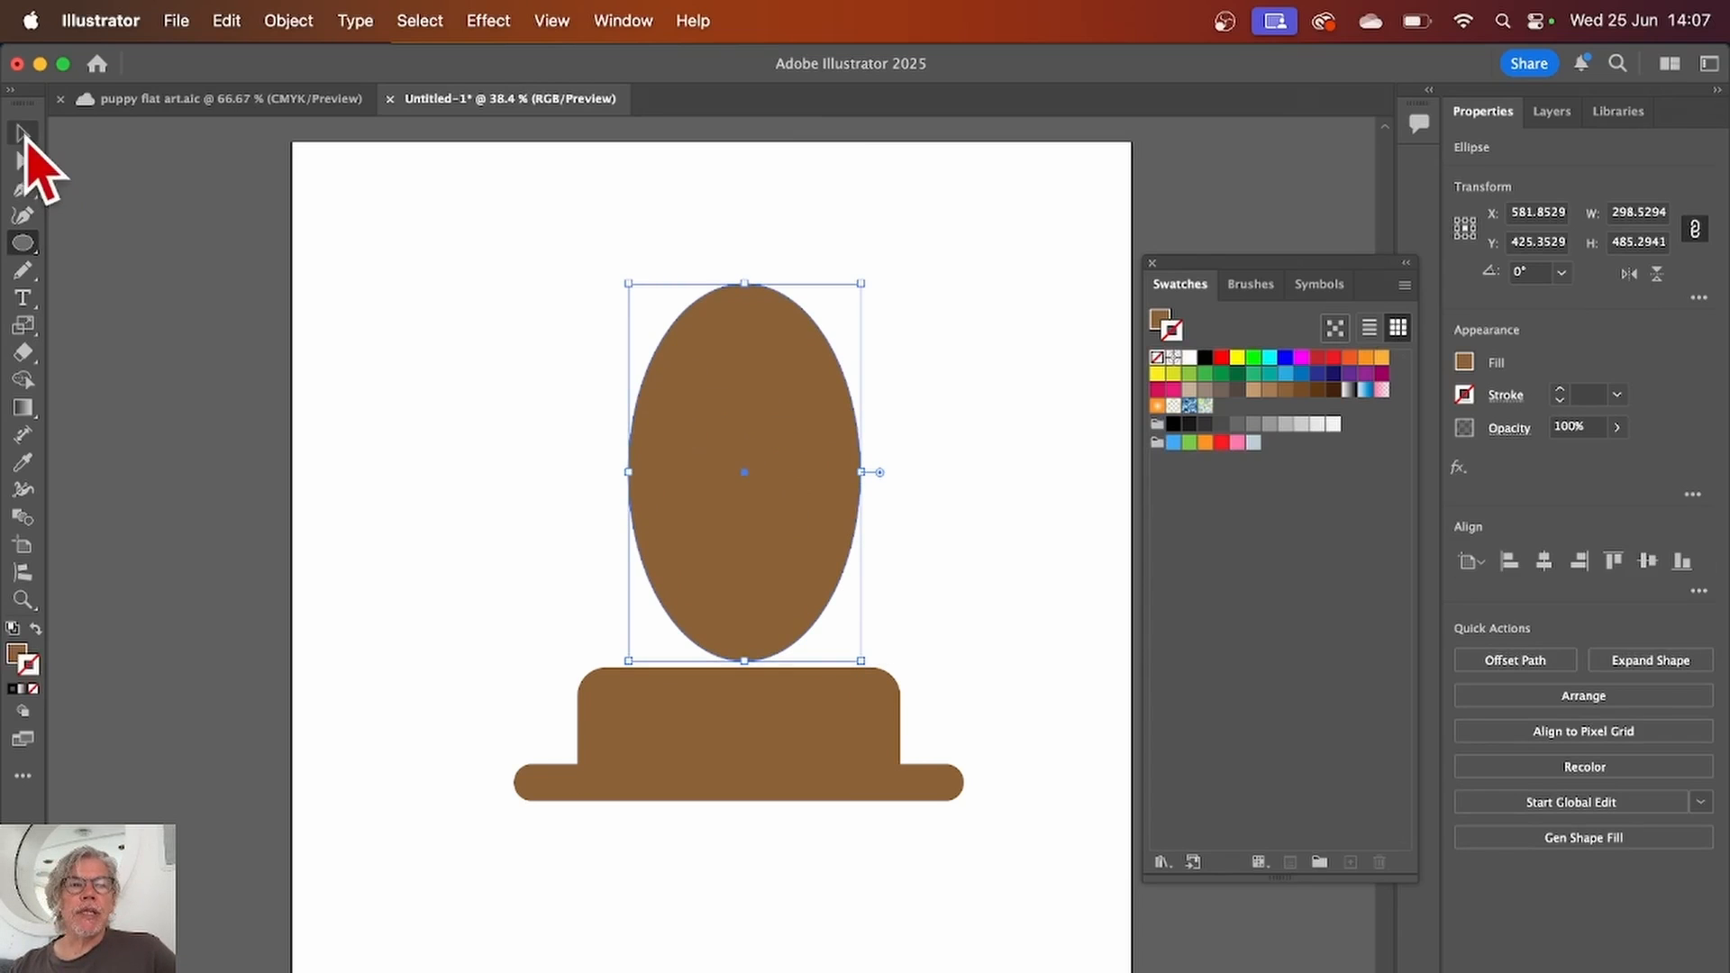
pyautogui.click(23, 133)
pyautogui.moveTo(761, 428); pyautogui.dragTo(760, 576)
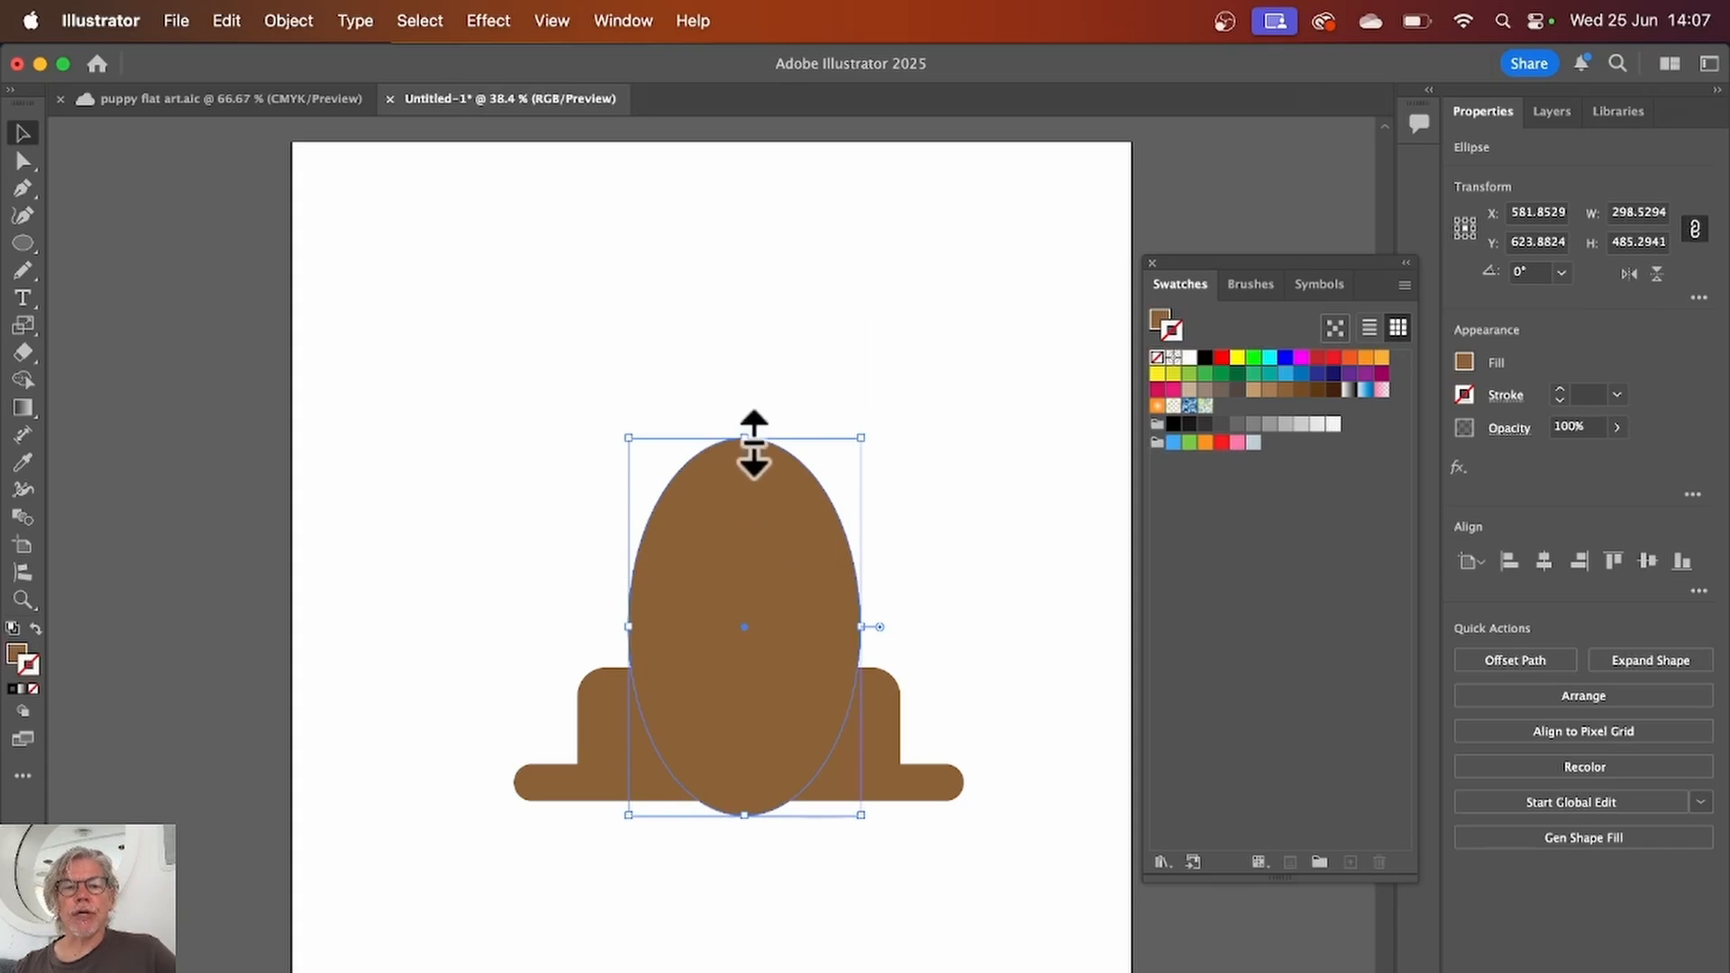
pyautogui.moveTo(733, 432); pyautogui.dragTo(738, 431)
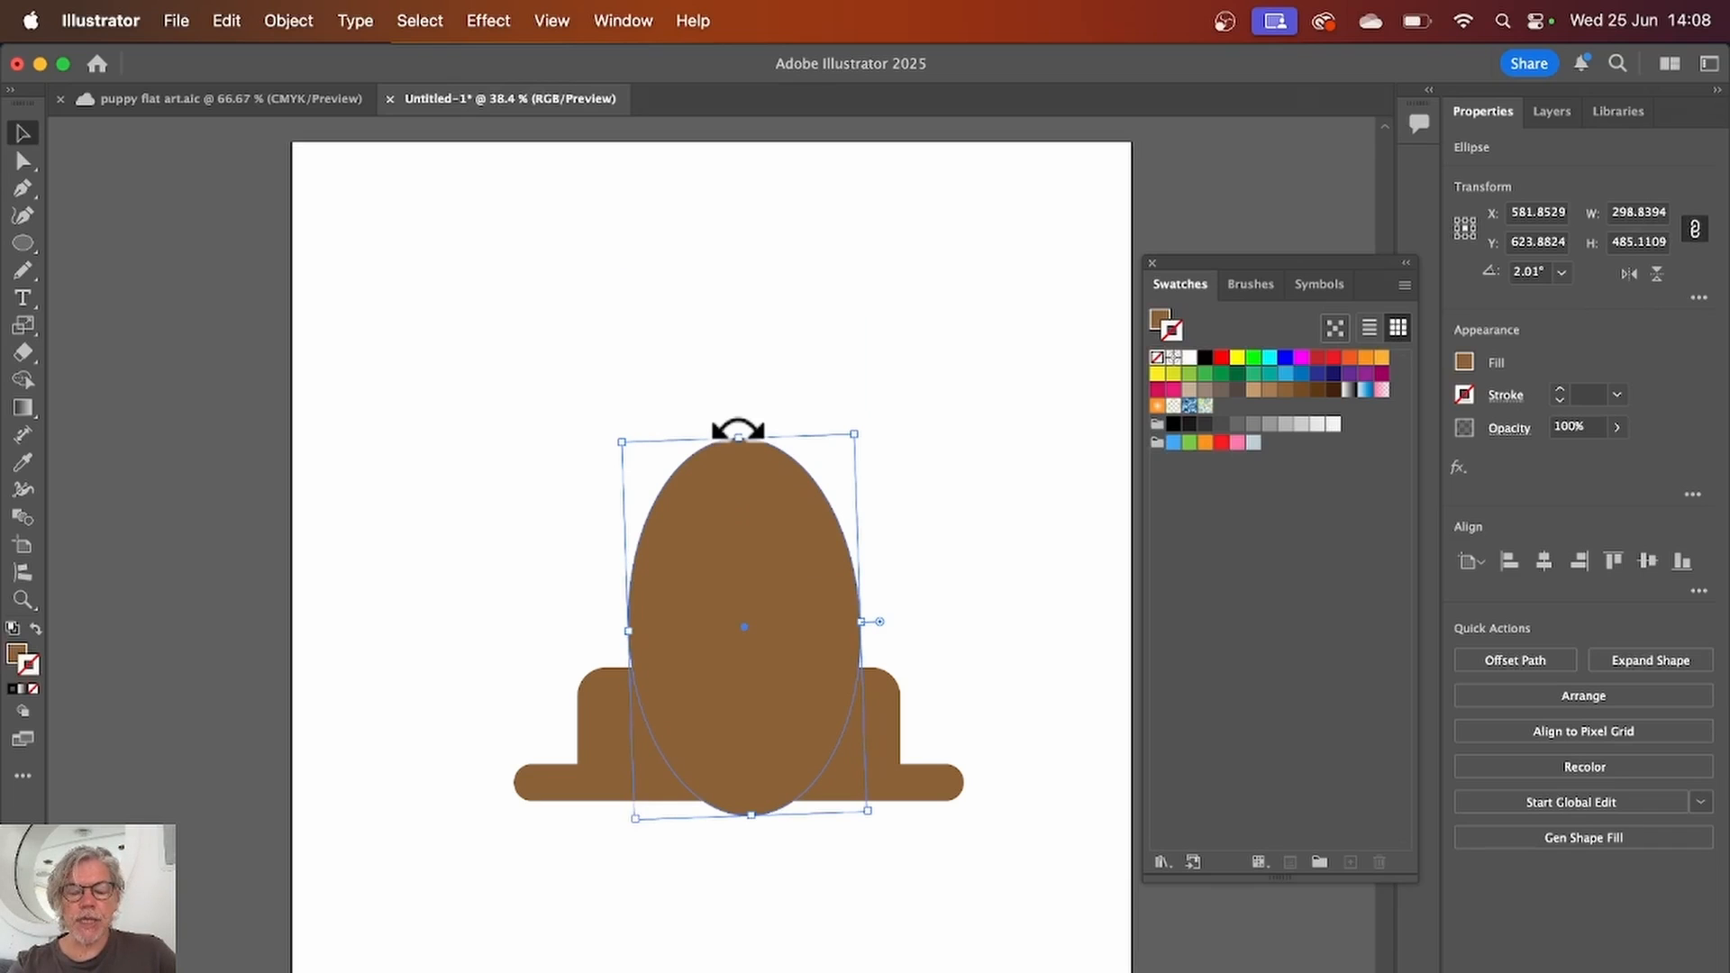
pyautogui.press('super')
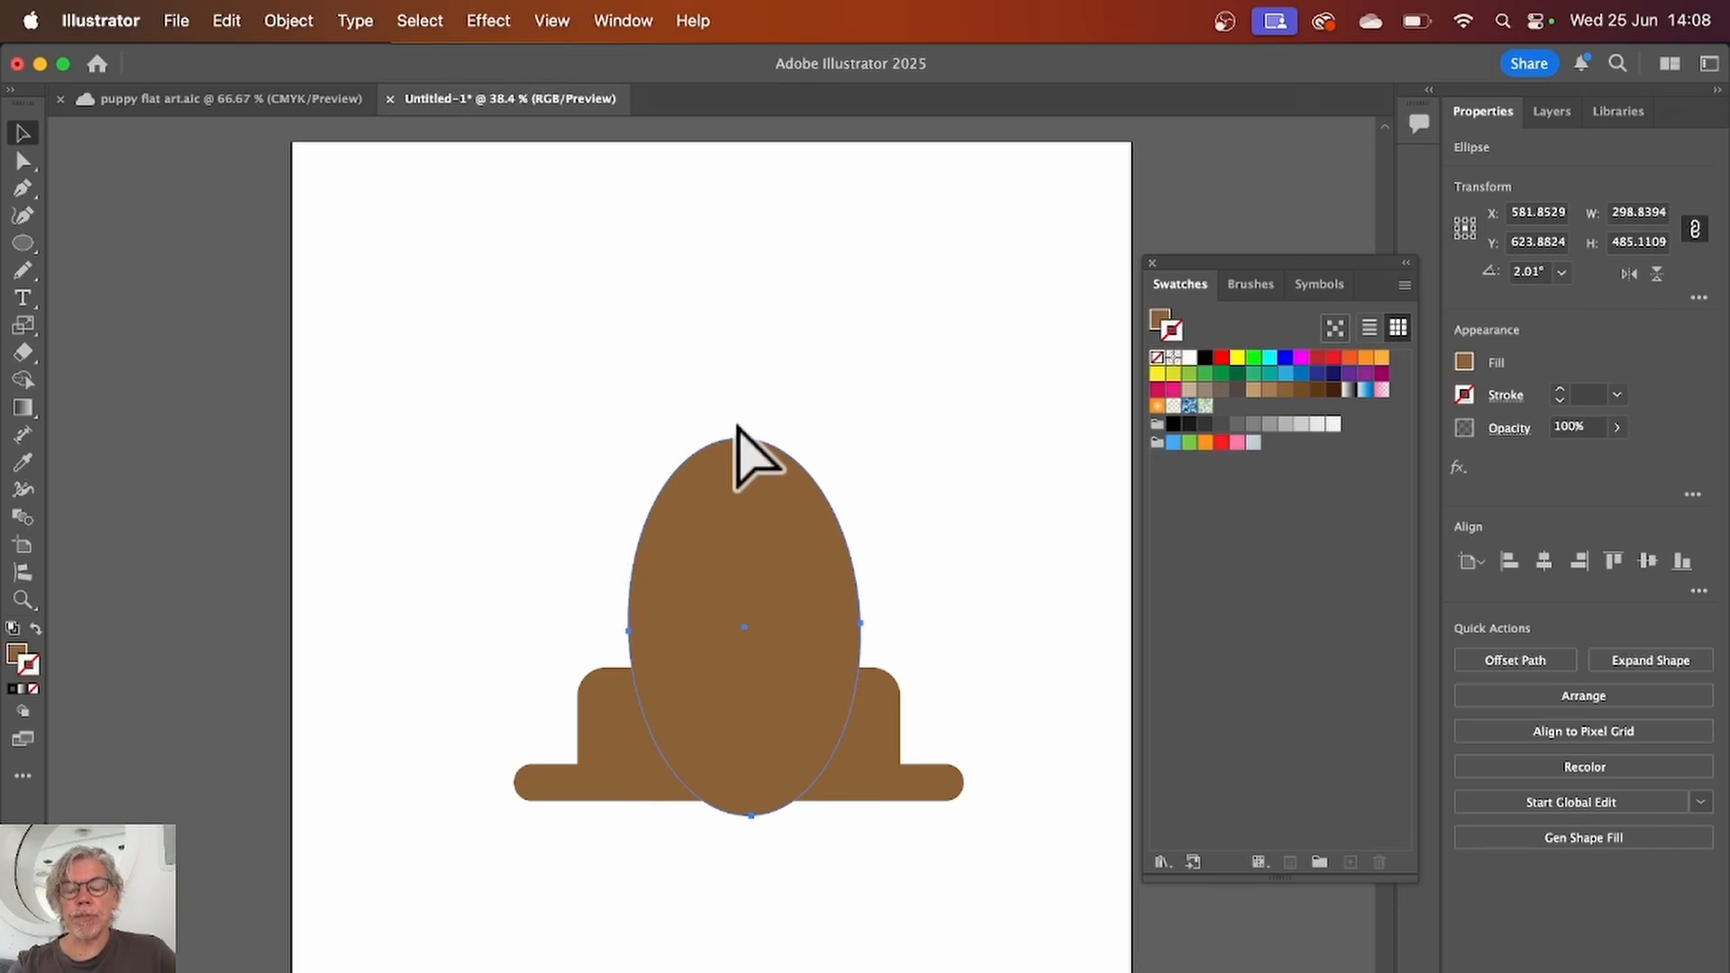
pyautogui.press('super+z')
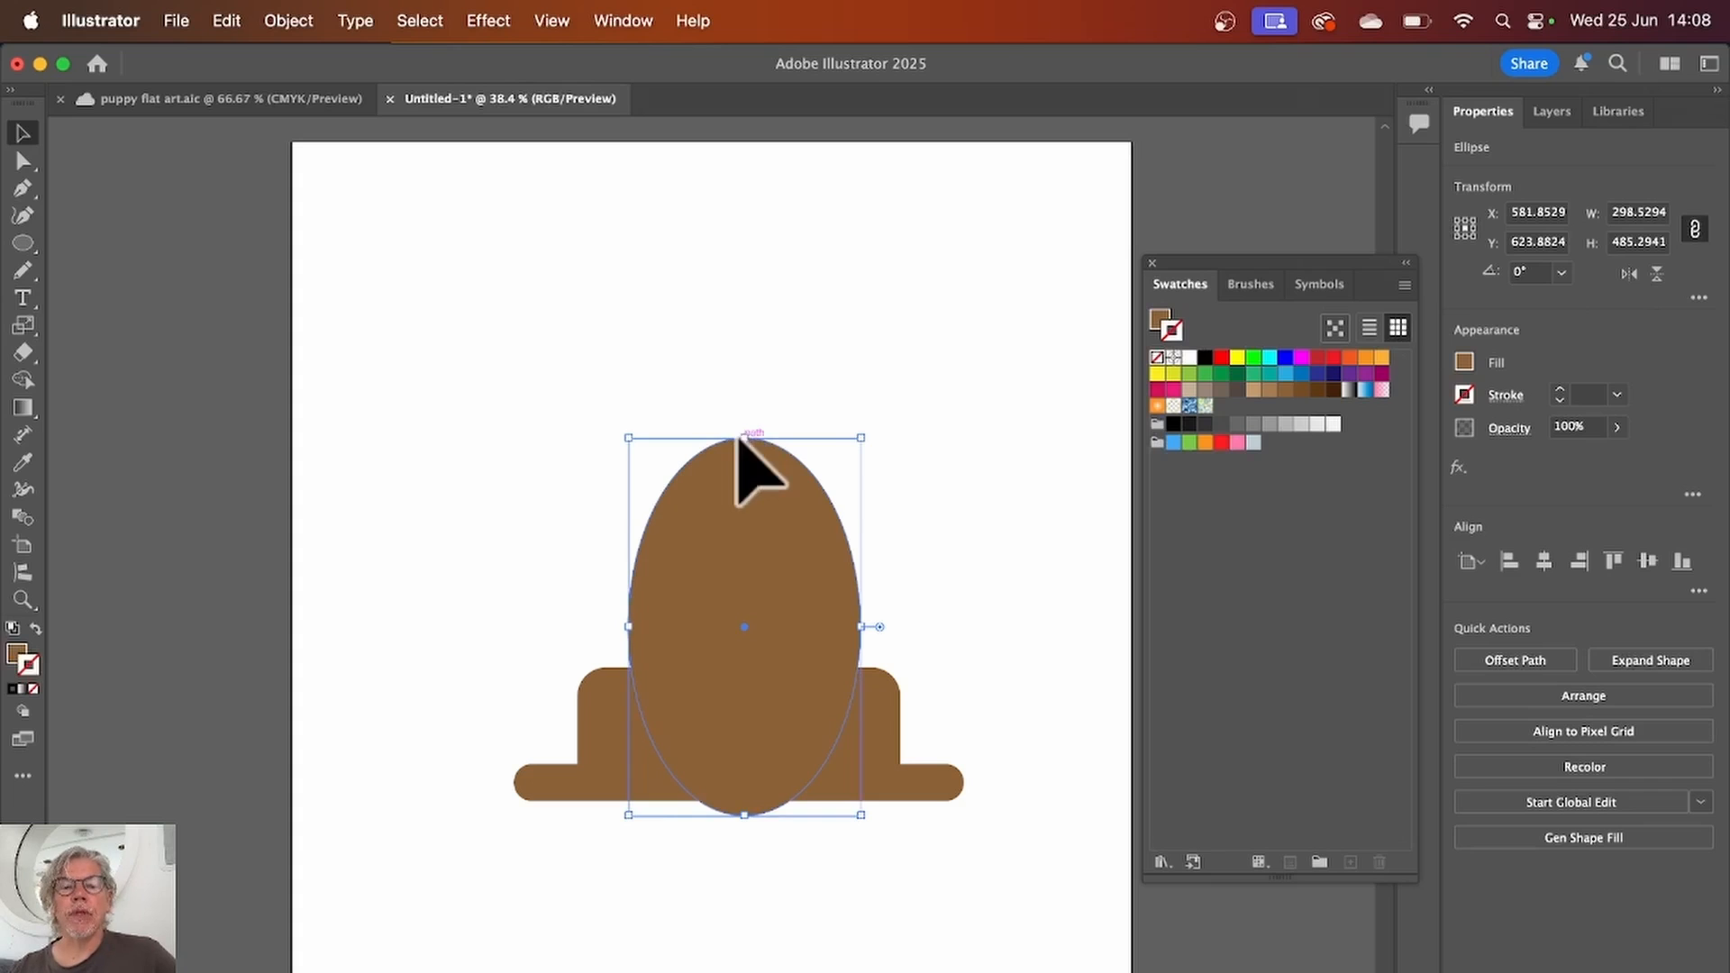
# Step: Stretch the ellipse to about 619 px tall and move it clear of the base, across the artboard's left edge
pyautogui.moveTo(738, 437); pyautogui.dragTo(739, 289)
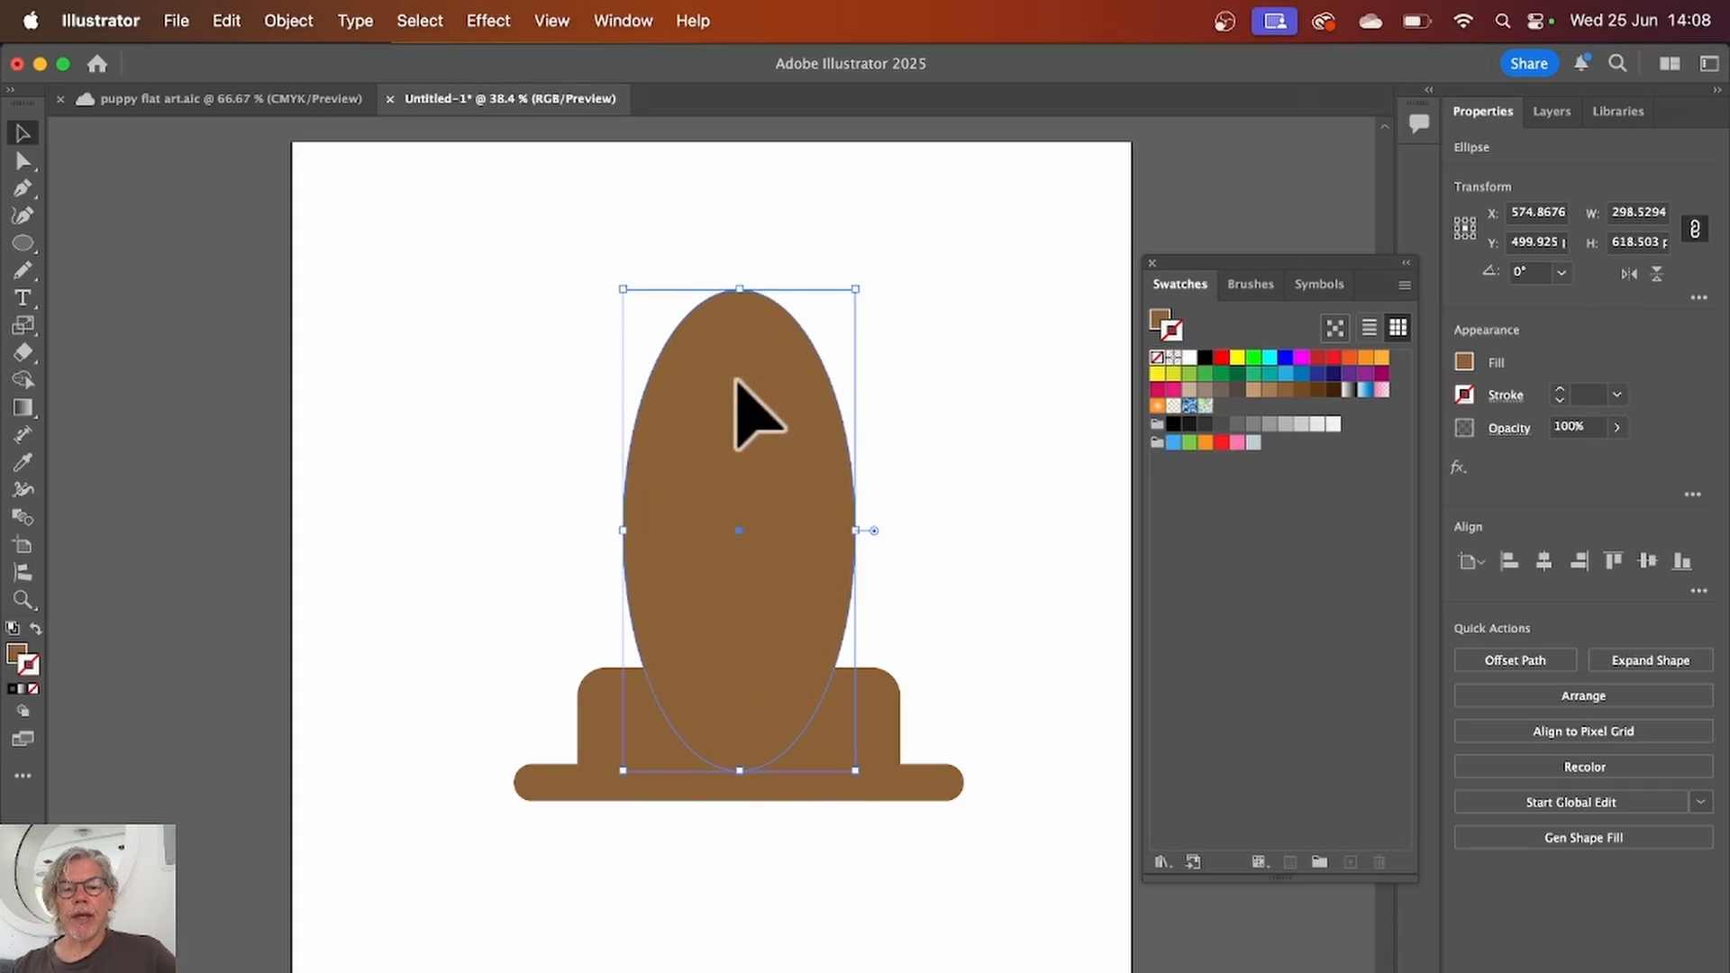
pyautogui.moveTo(735, 378); pyautogui.dragTo(737, 488)
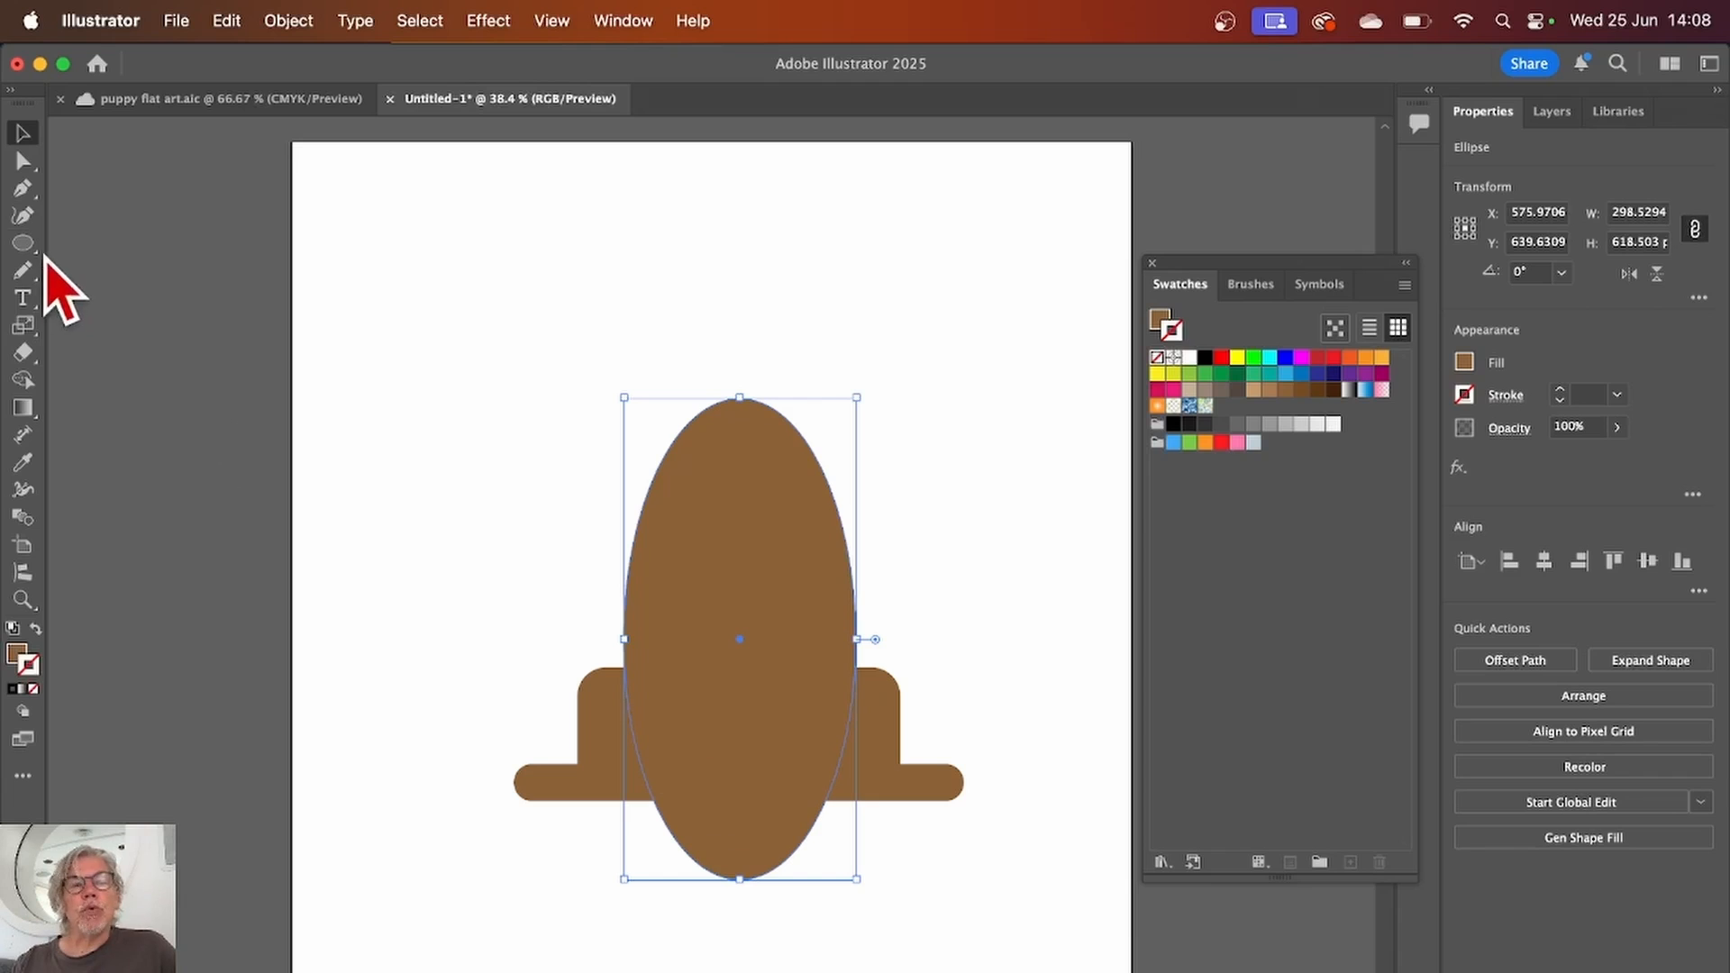
pyautogui.moveTo(729, 533); pyautogui.dragTo(278, 514)
# Step: Draw a rectangle about 472 by 199 px covering the lower end of the ellipse
pyautogui.click(17, 243)
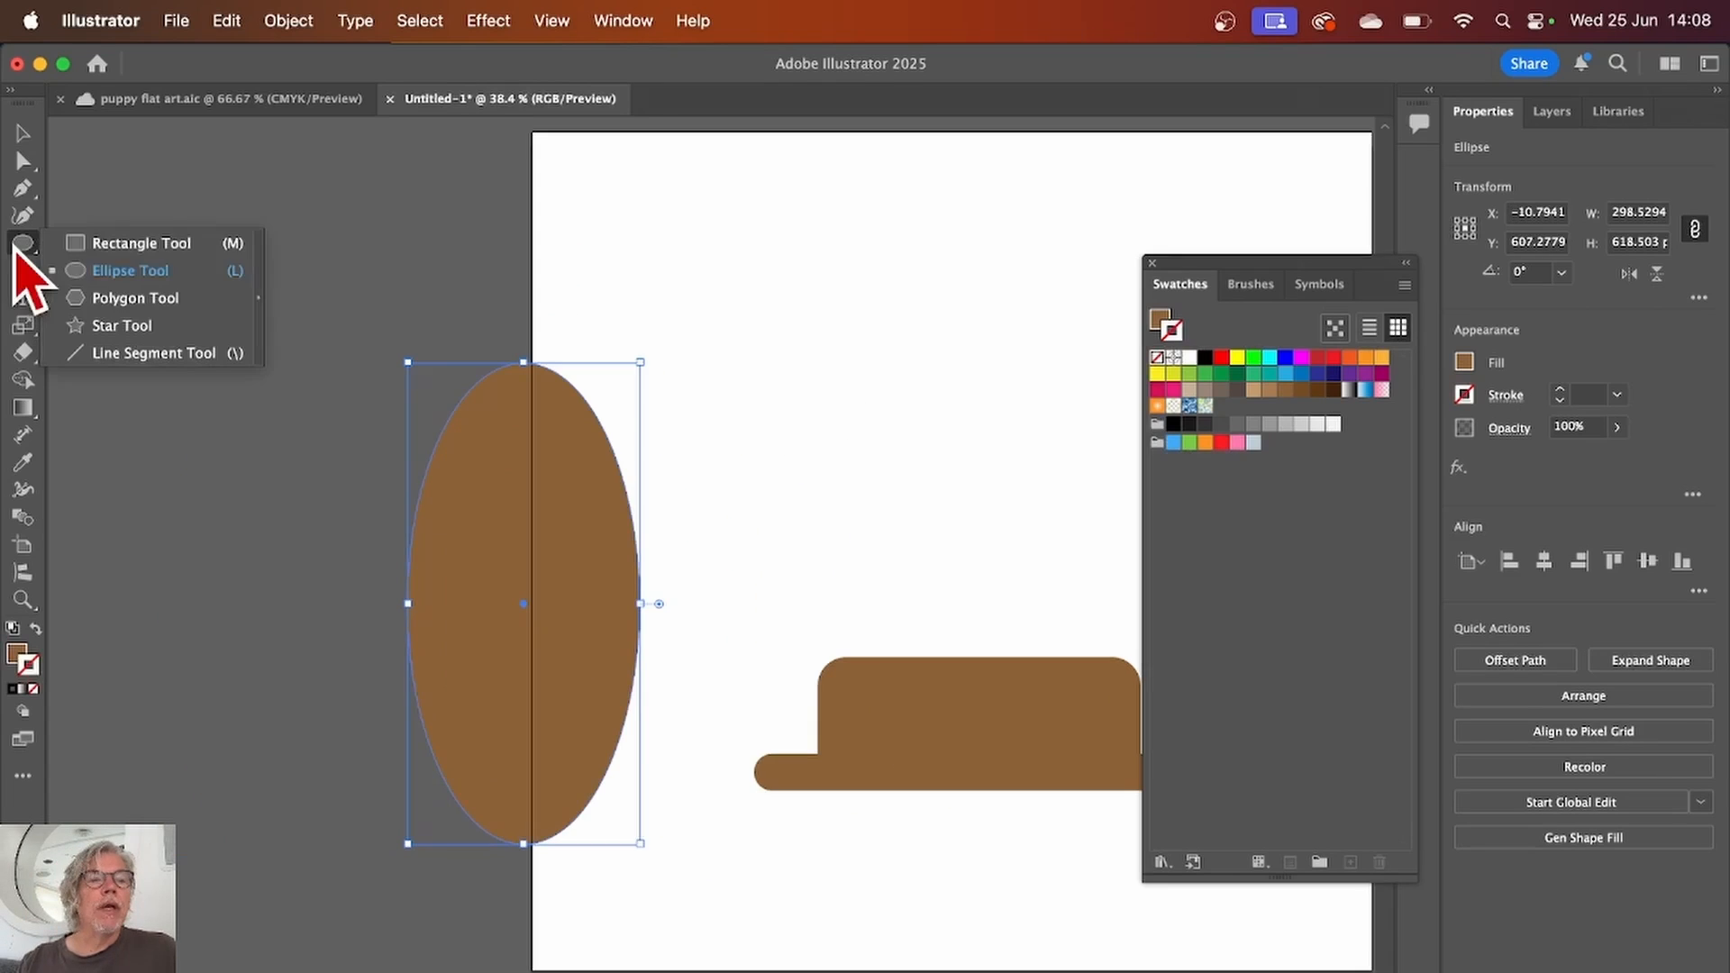
pyautogui.click(109, 244)
pyautogui.moveTo(331, 908); pyautogui.dragTo(698, 755)
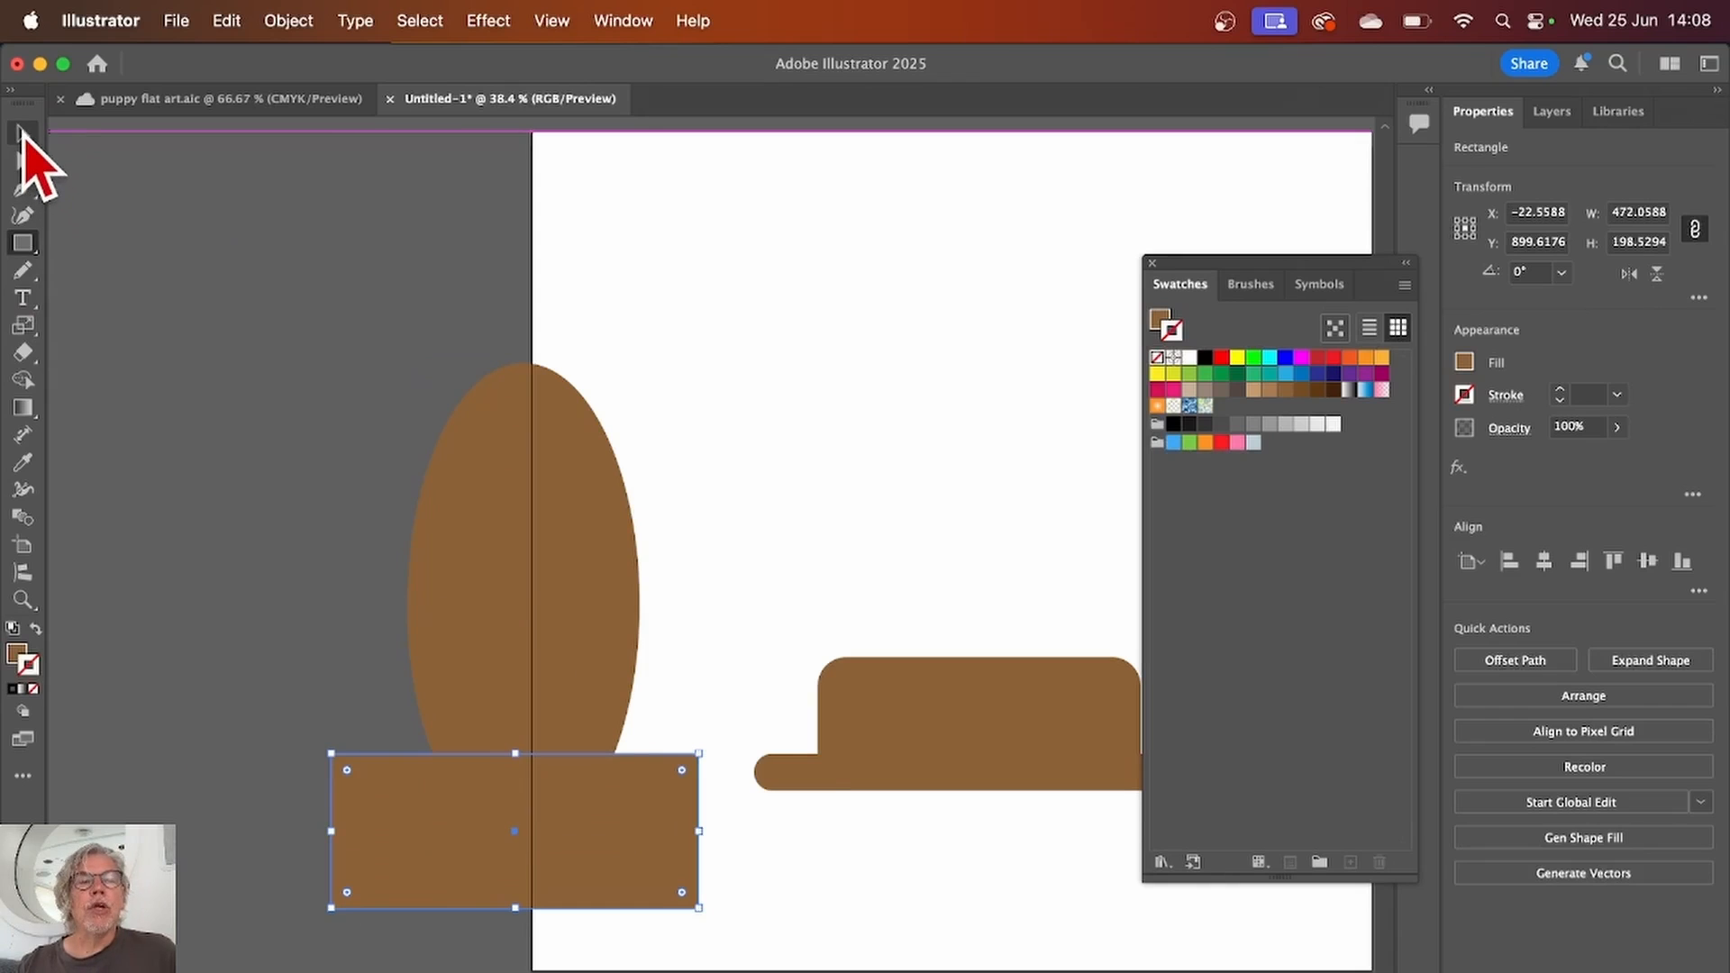
pyautogui.click(23, 134)
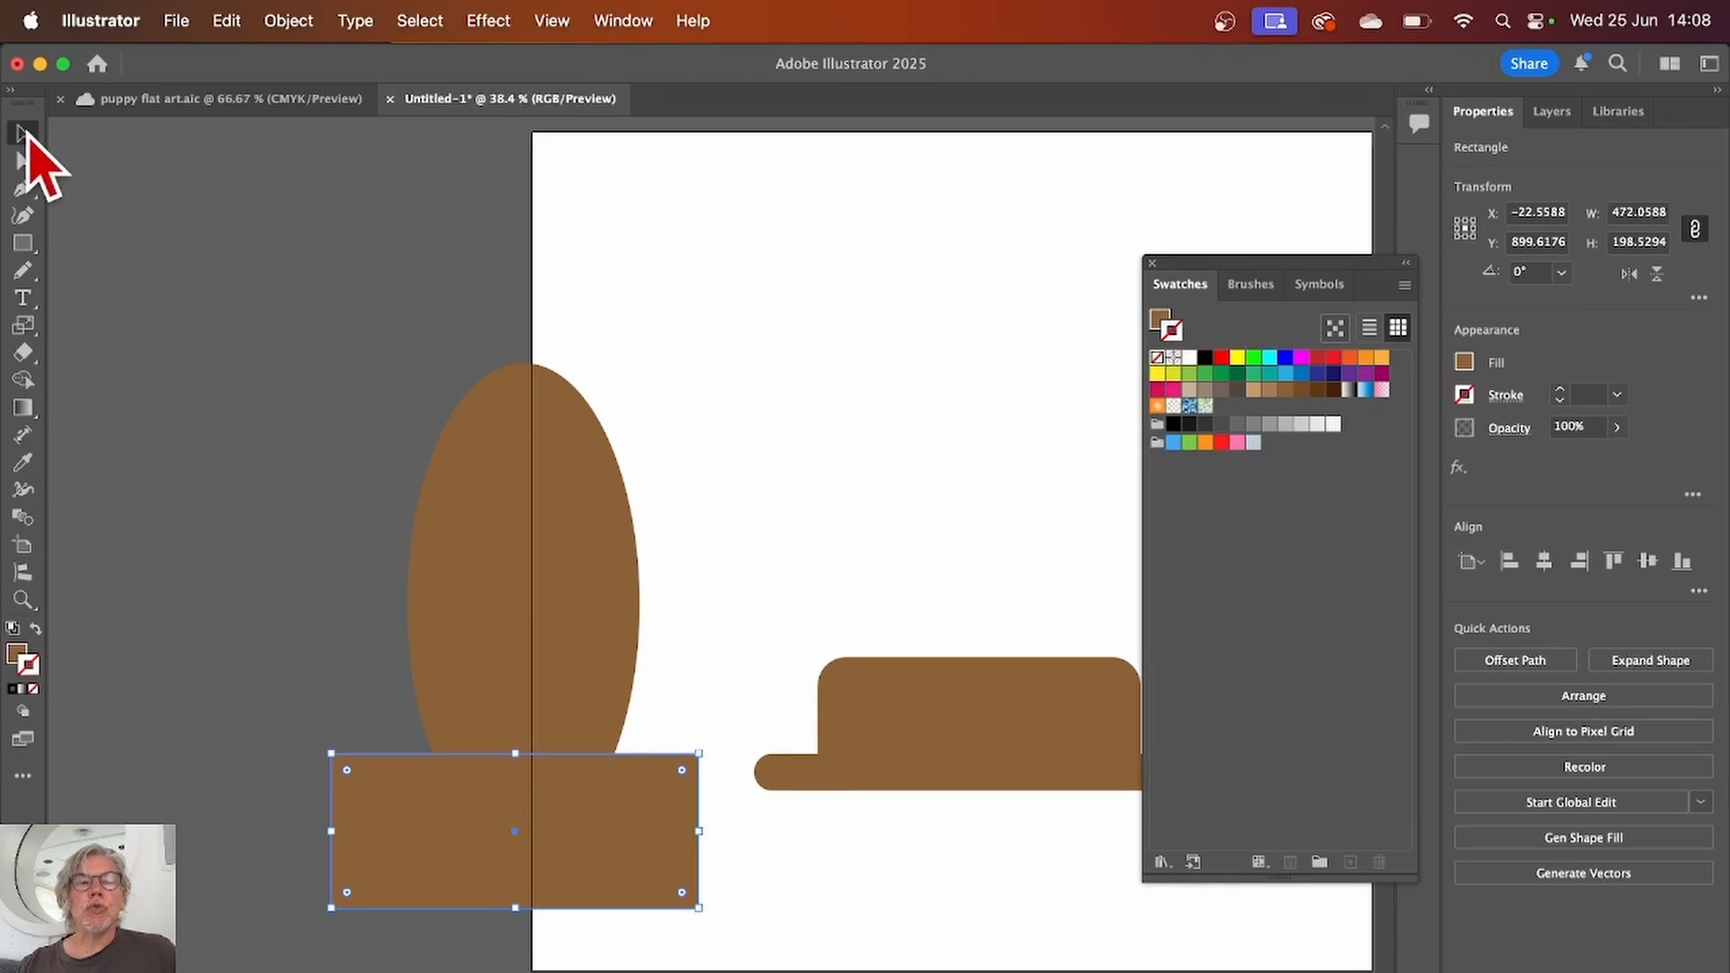
# Step: Select the ellipse and rectangle and use Shape Builder to remove the rectangle with the ellipse's overlapped end, leaving a flat lower edge
pyautogui.moveTo(370, 361); pyautogui.dragTo(515, 779)
pyautogui.moveTo(261, 540); pyautogui.dragTo(581, 860)
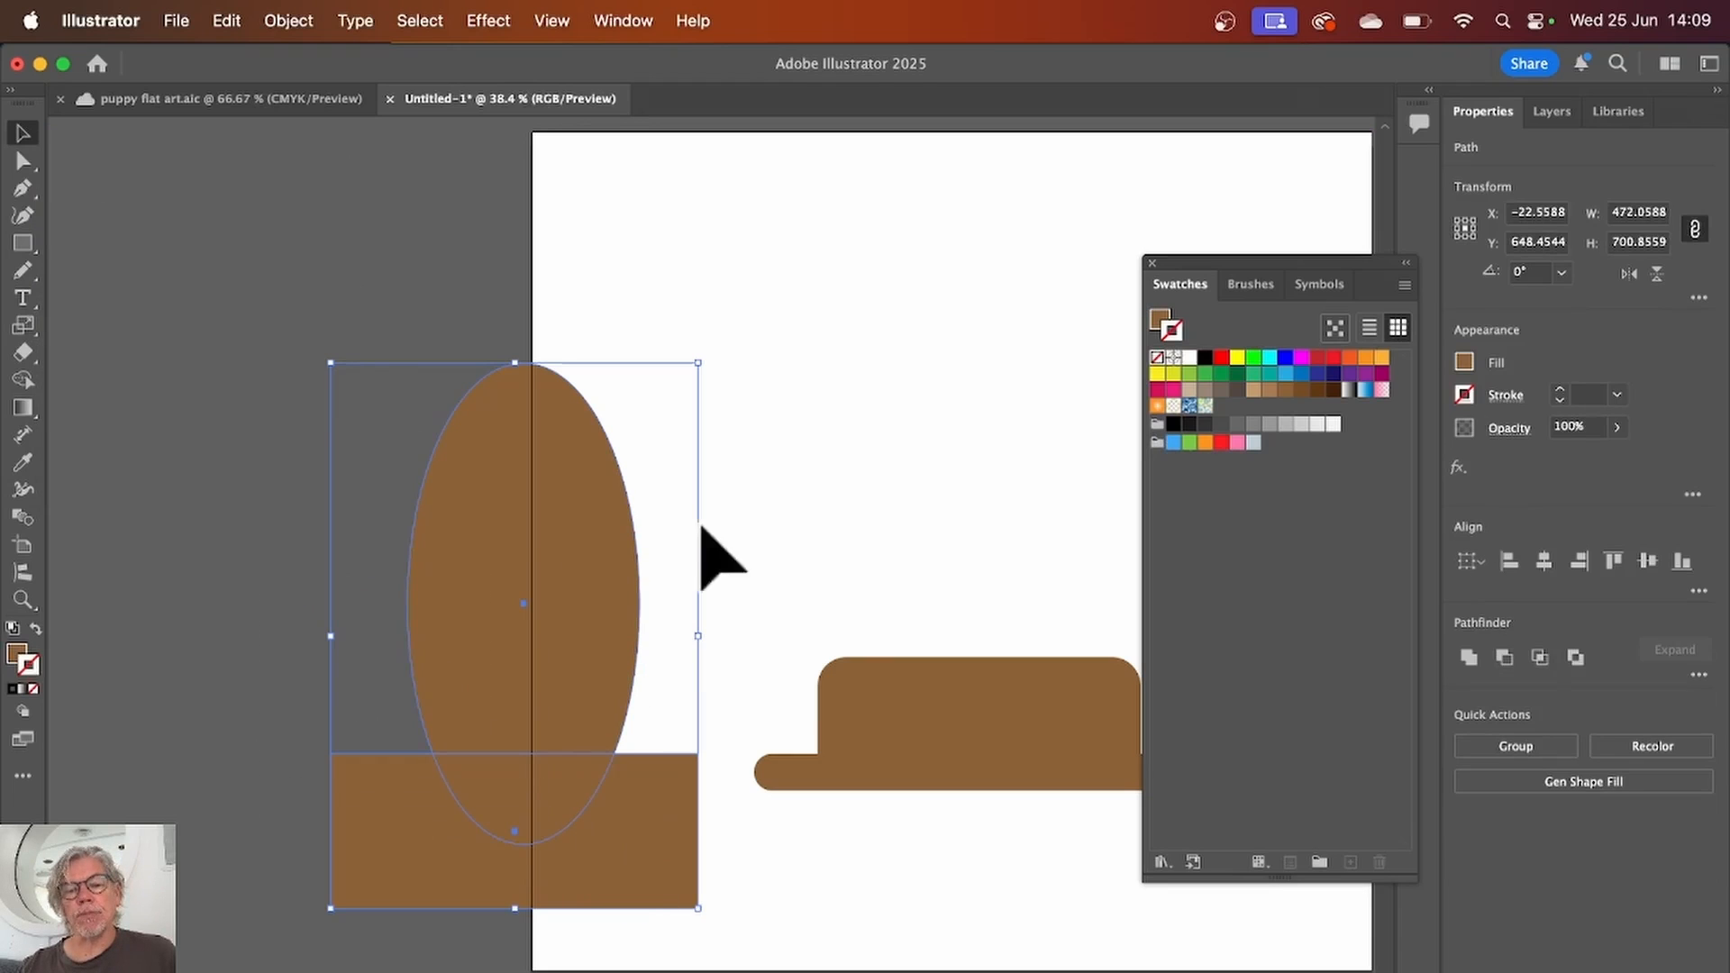
pyautogui.moveTo(738, 493); pyautogui.dragTo(588, 759)
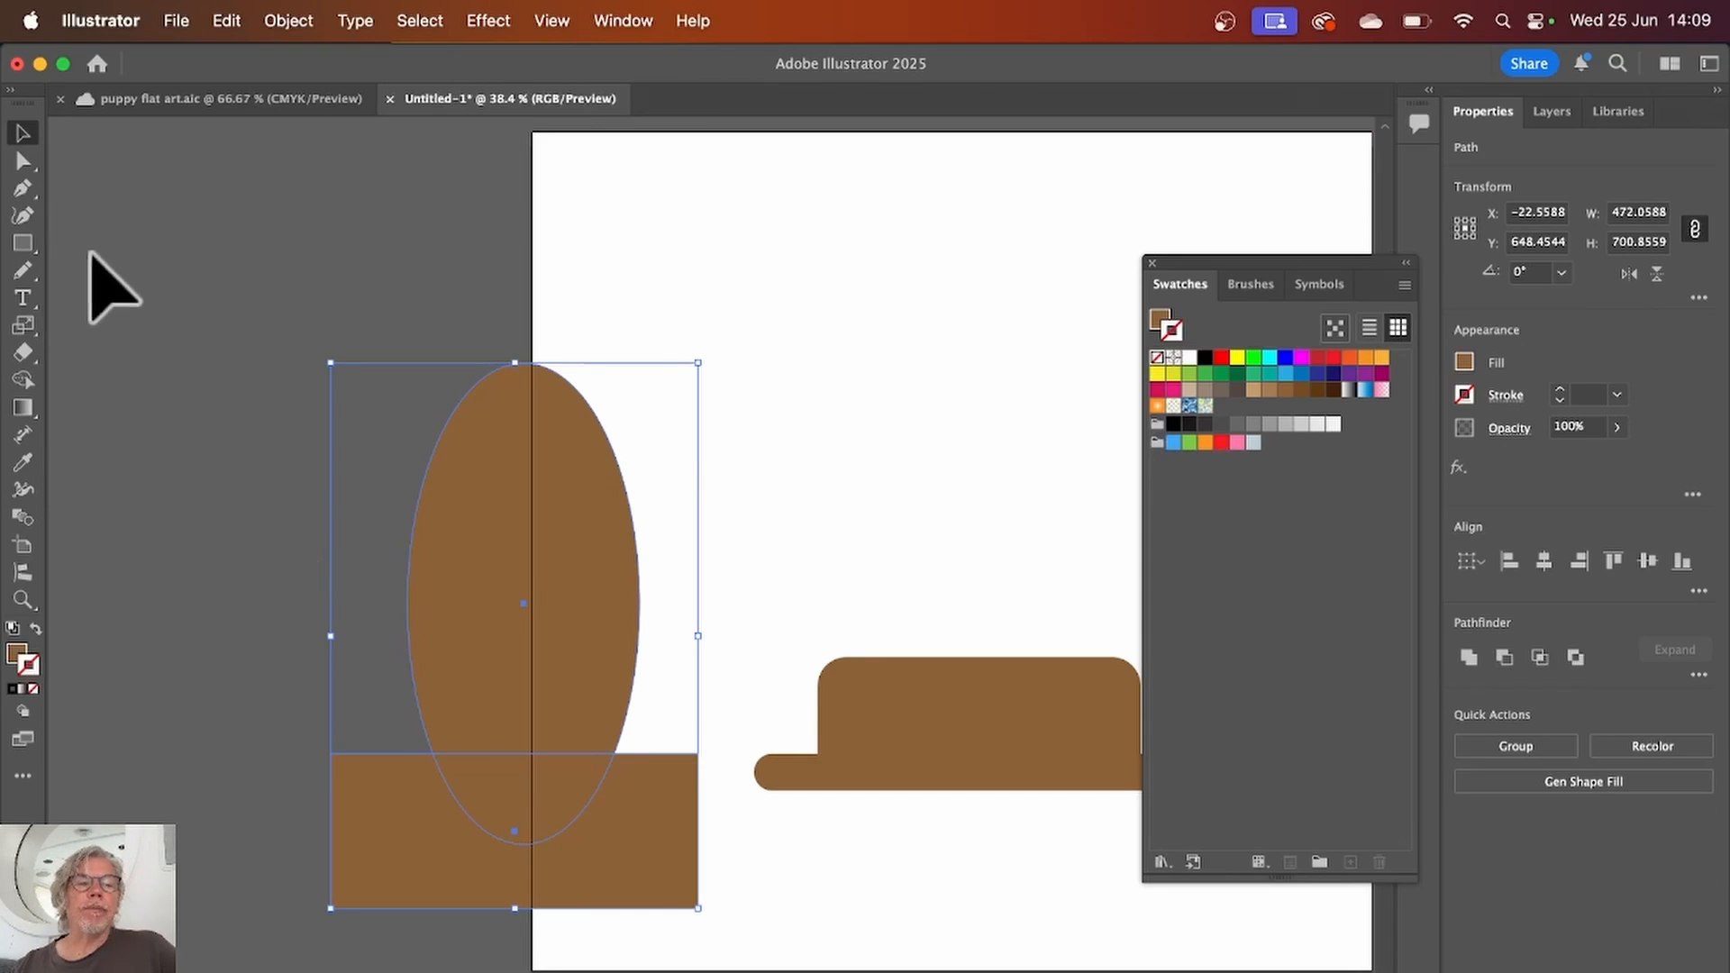
pyautogui.click(24, 380)
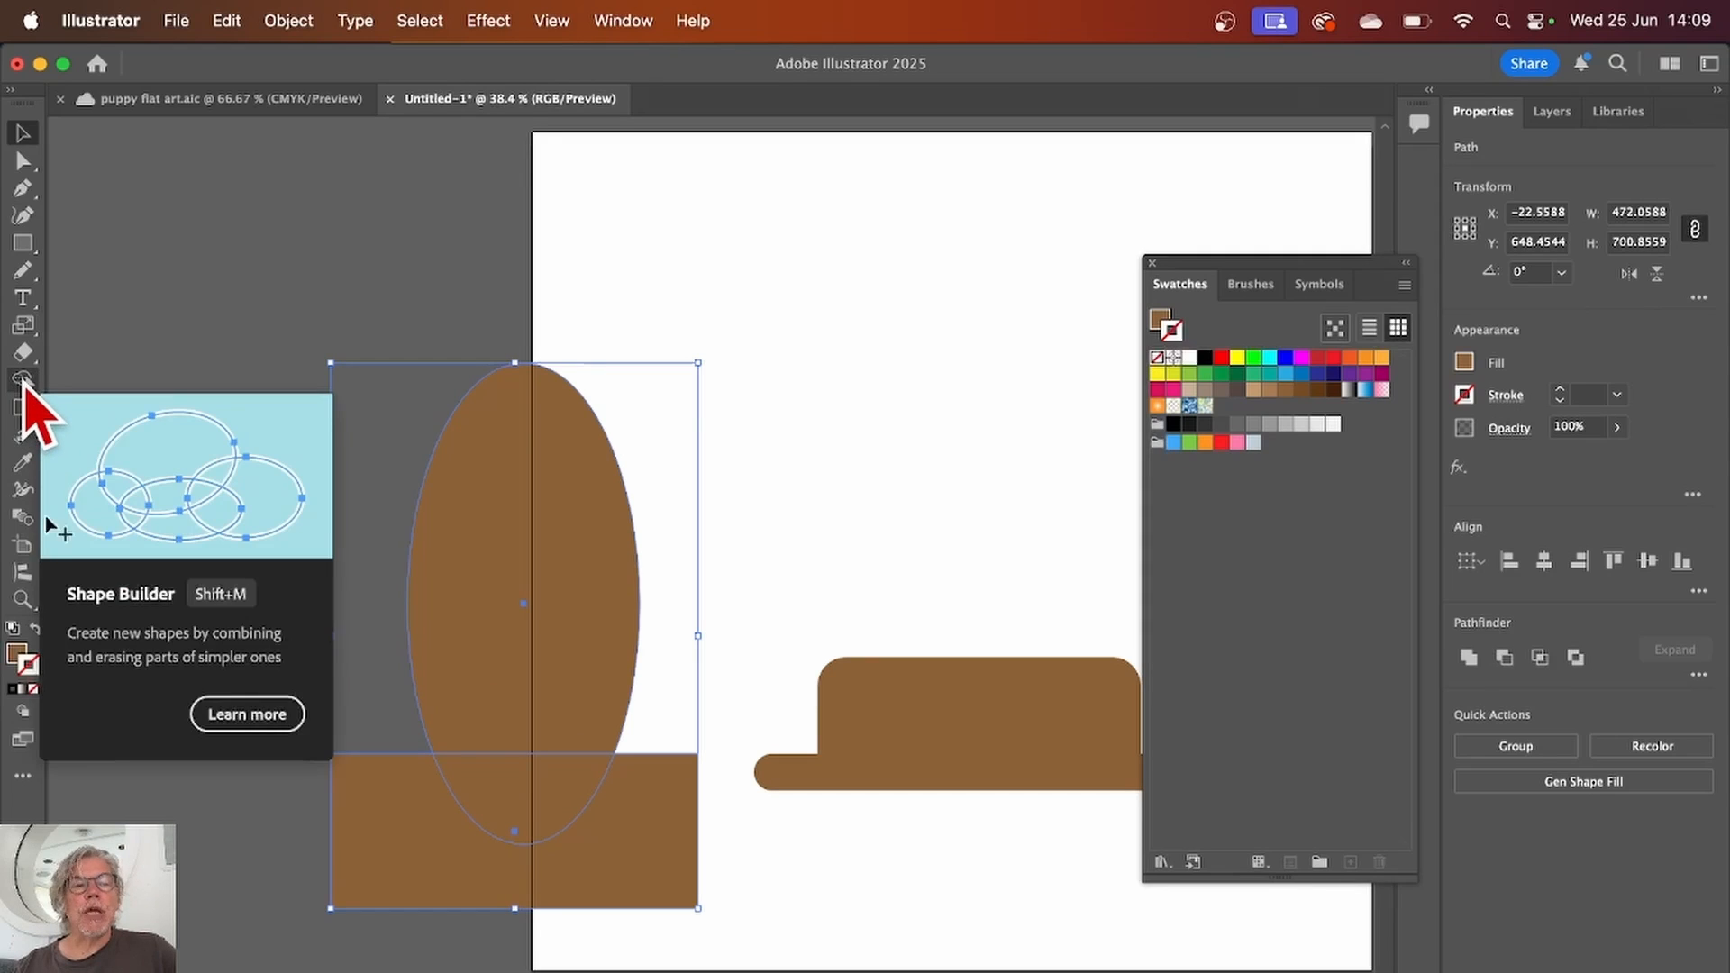
pyautogui.click(23, 379)
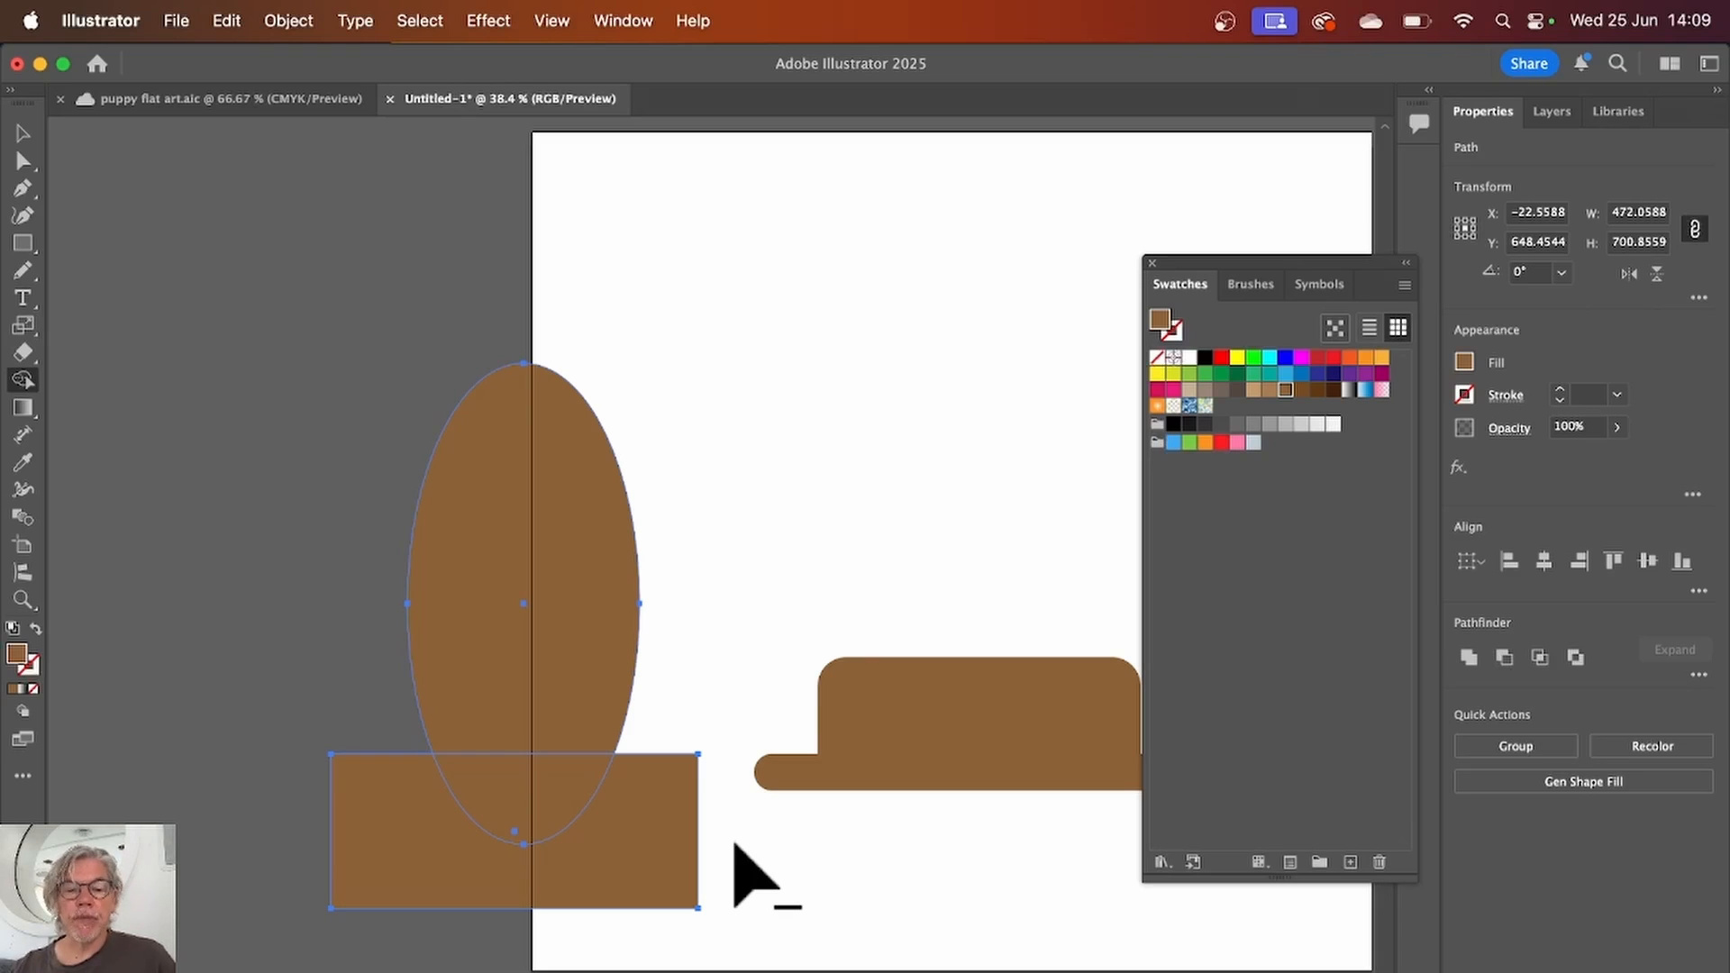
pyautogui.moveTo(735, 846); pyautogui.dragTo(550, 798)
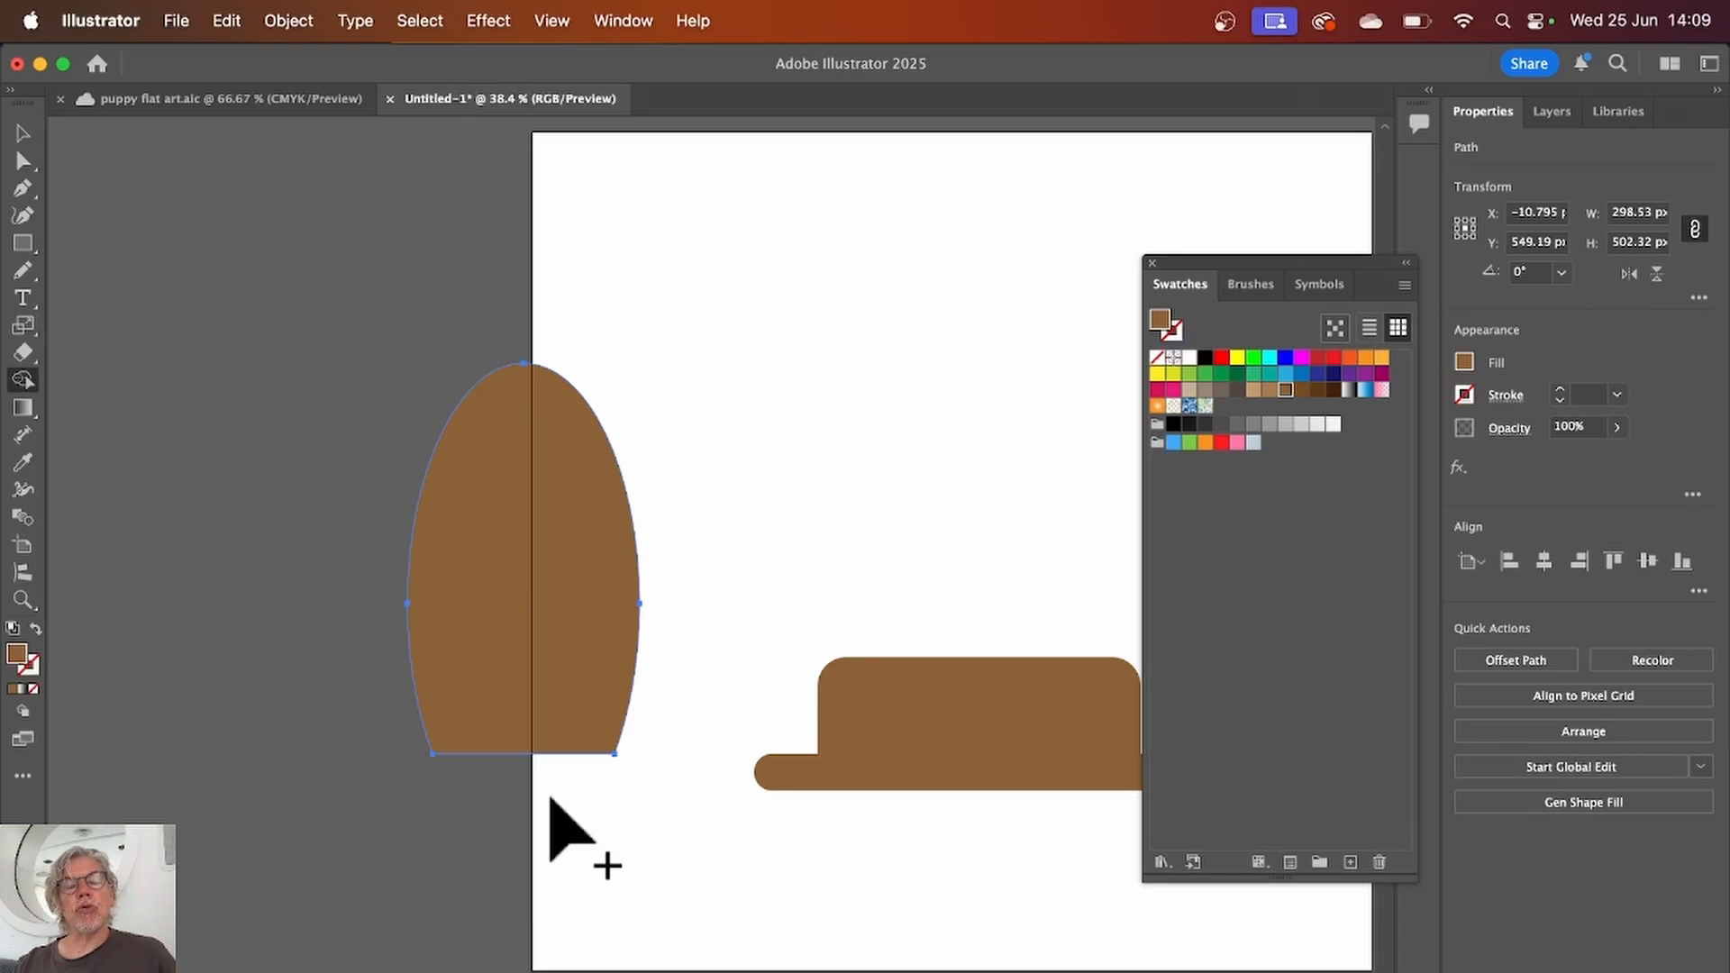
# Step: Move the trimmed ellipse up and to the right, and draw a vertical rectangle about 163 by 626 px over its middle
pyautogui.click(22, 133)
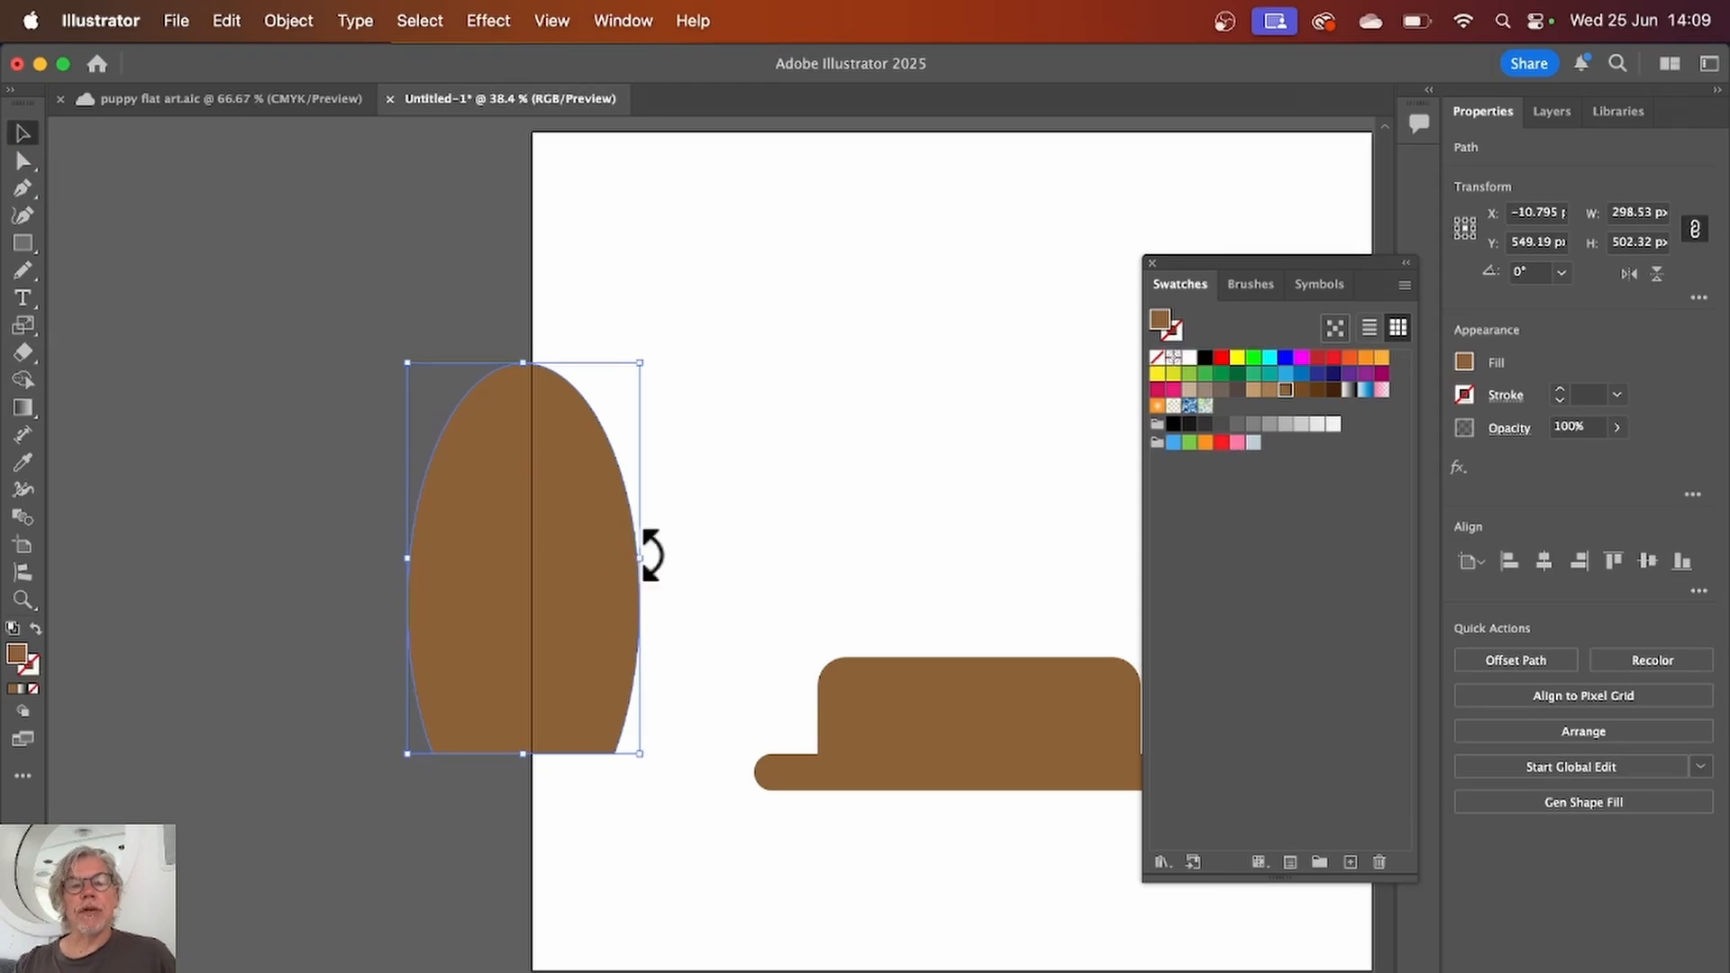
pyautogui.moveTo(549, 572); pyautogui.dragTo(654, 499)
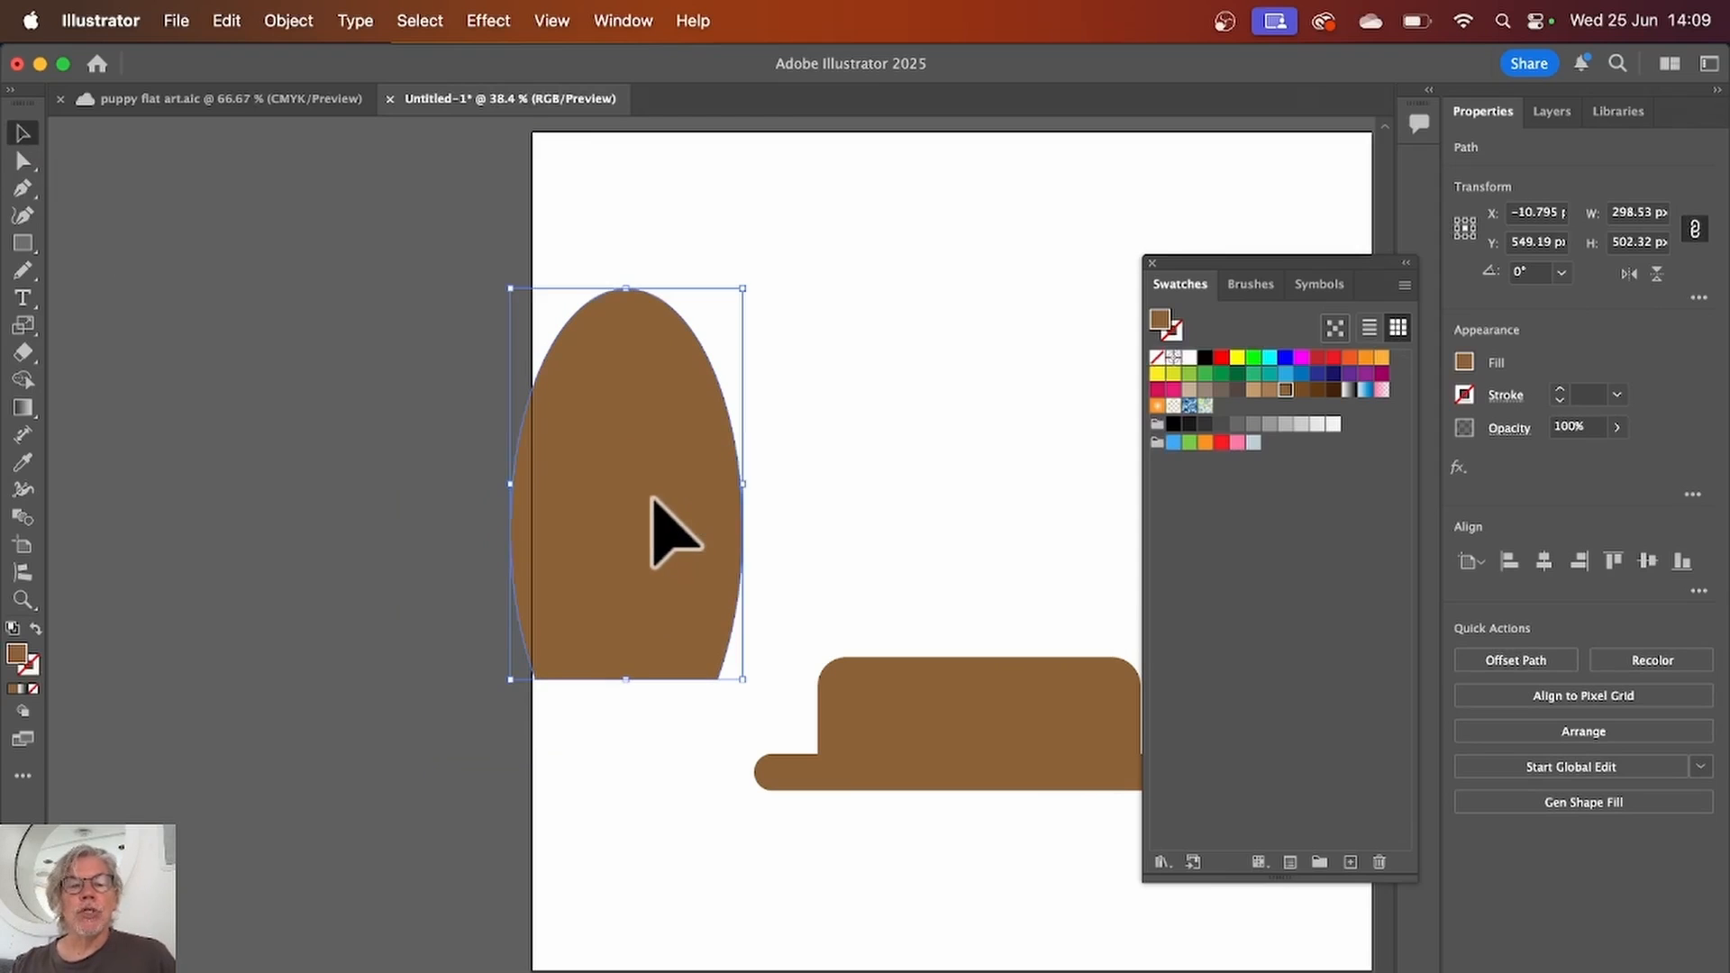
pyautogui.click(23, 243)
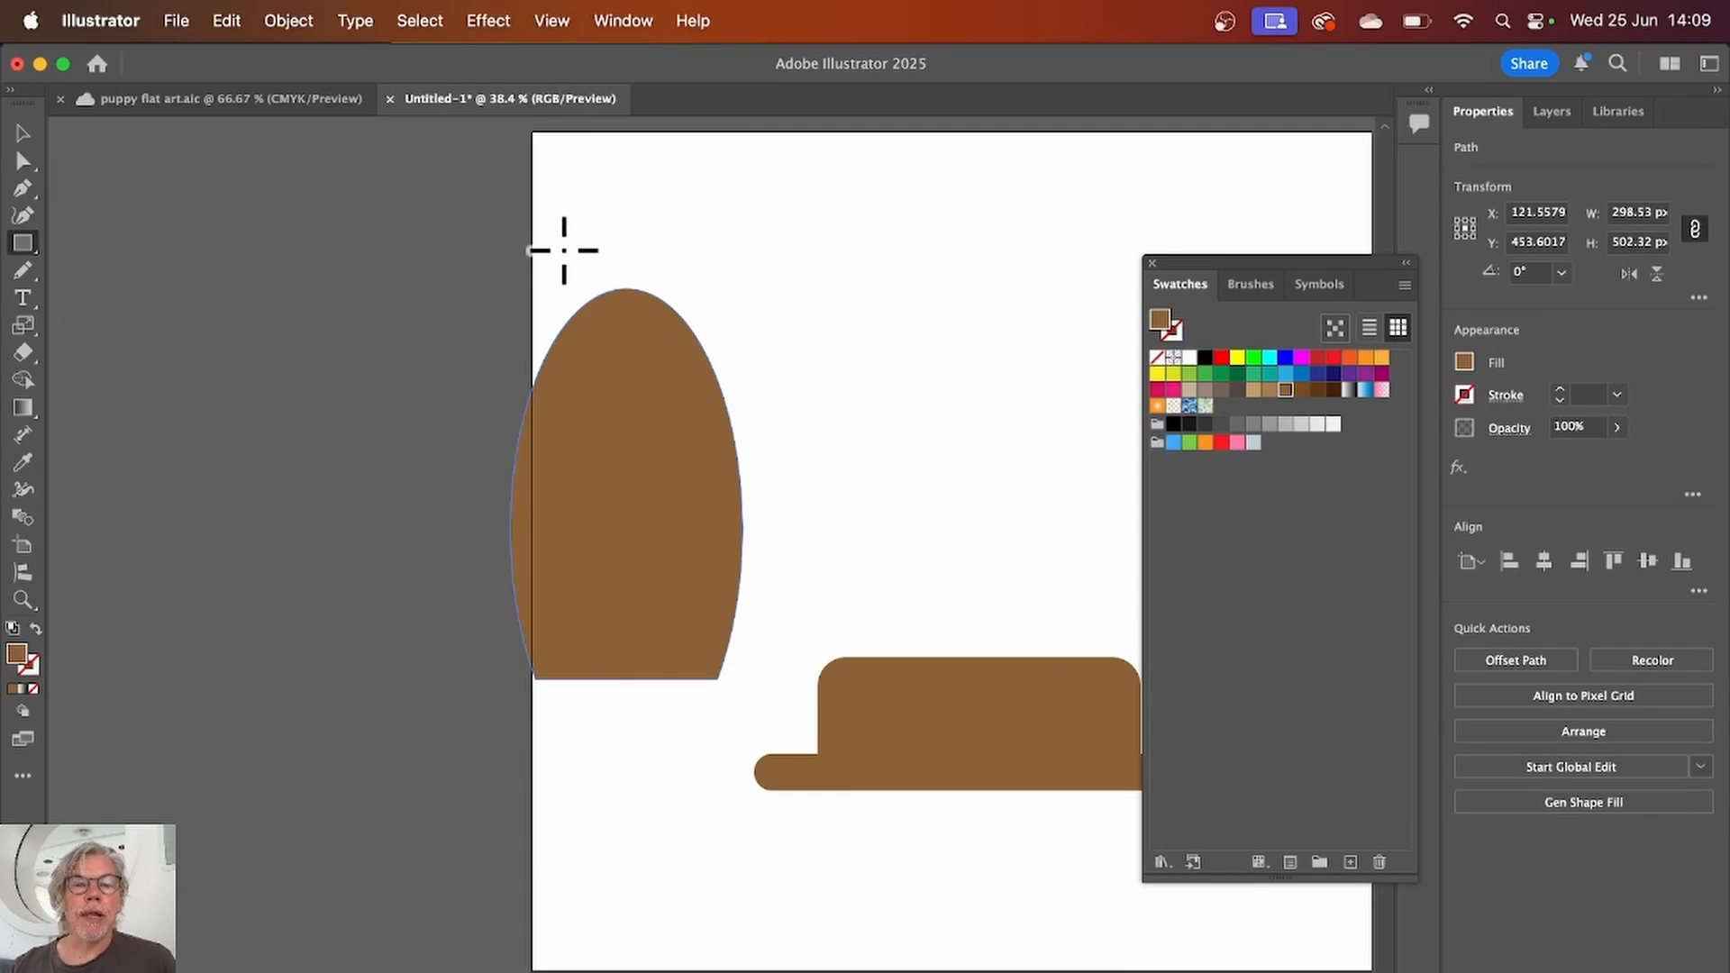
pyautogui.moveTo(564, 251); pyautogui.dragTo(691, 738)
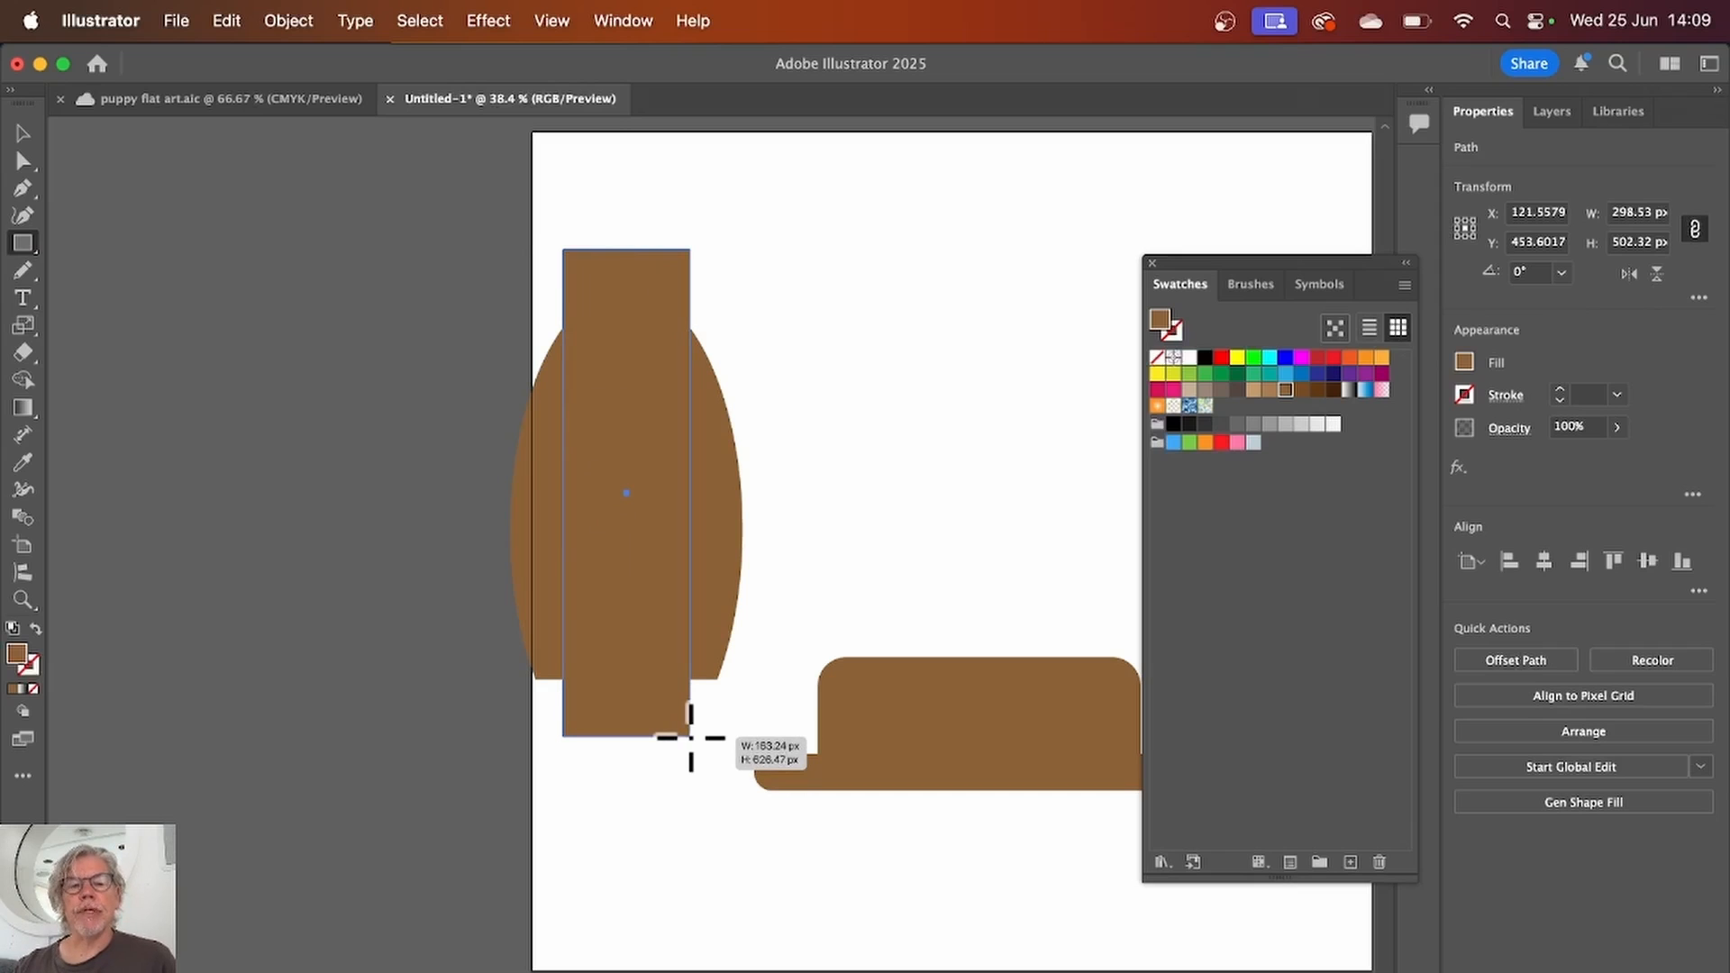
pyautogui.moveTo(691, 738); pyautogui.dragTo(691, 738)
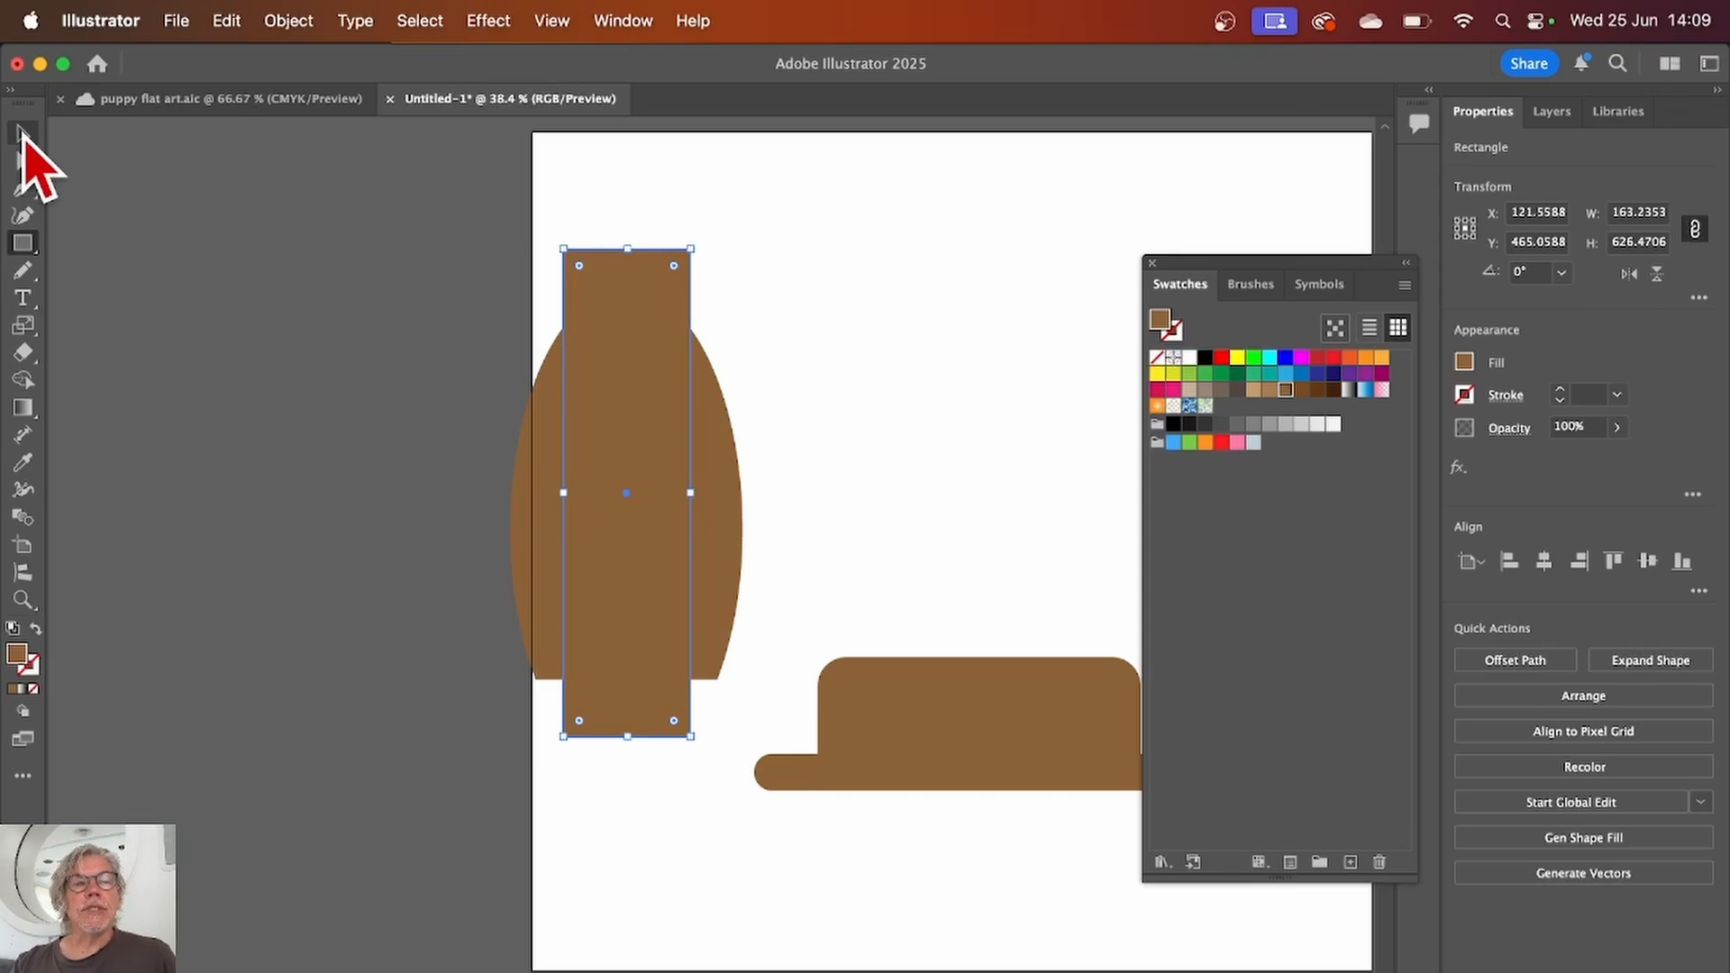
pyautogui.click(21, 134)
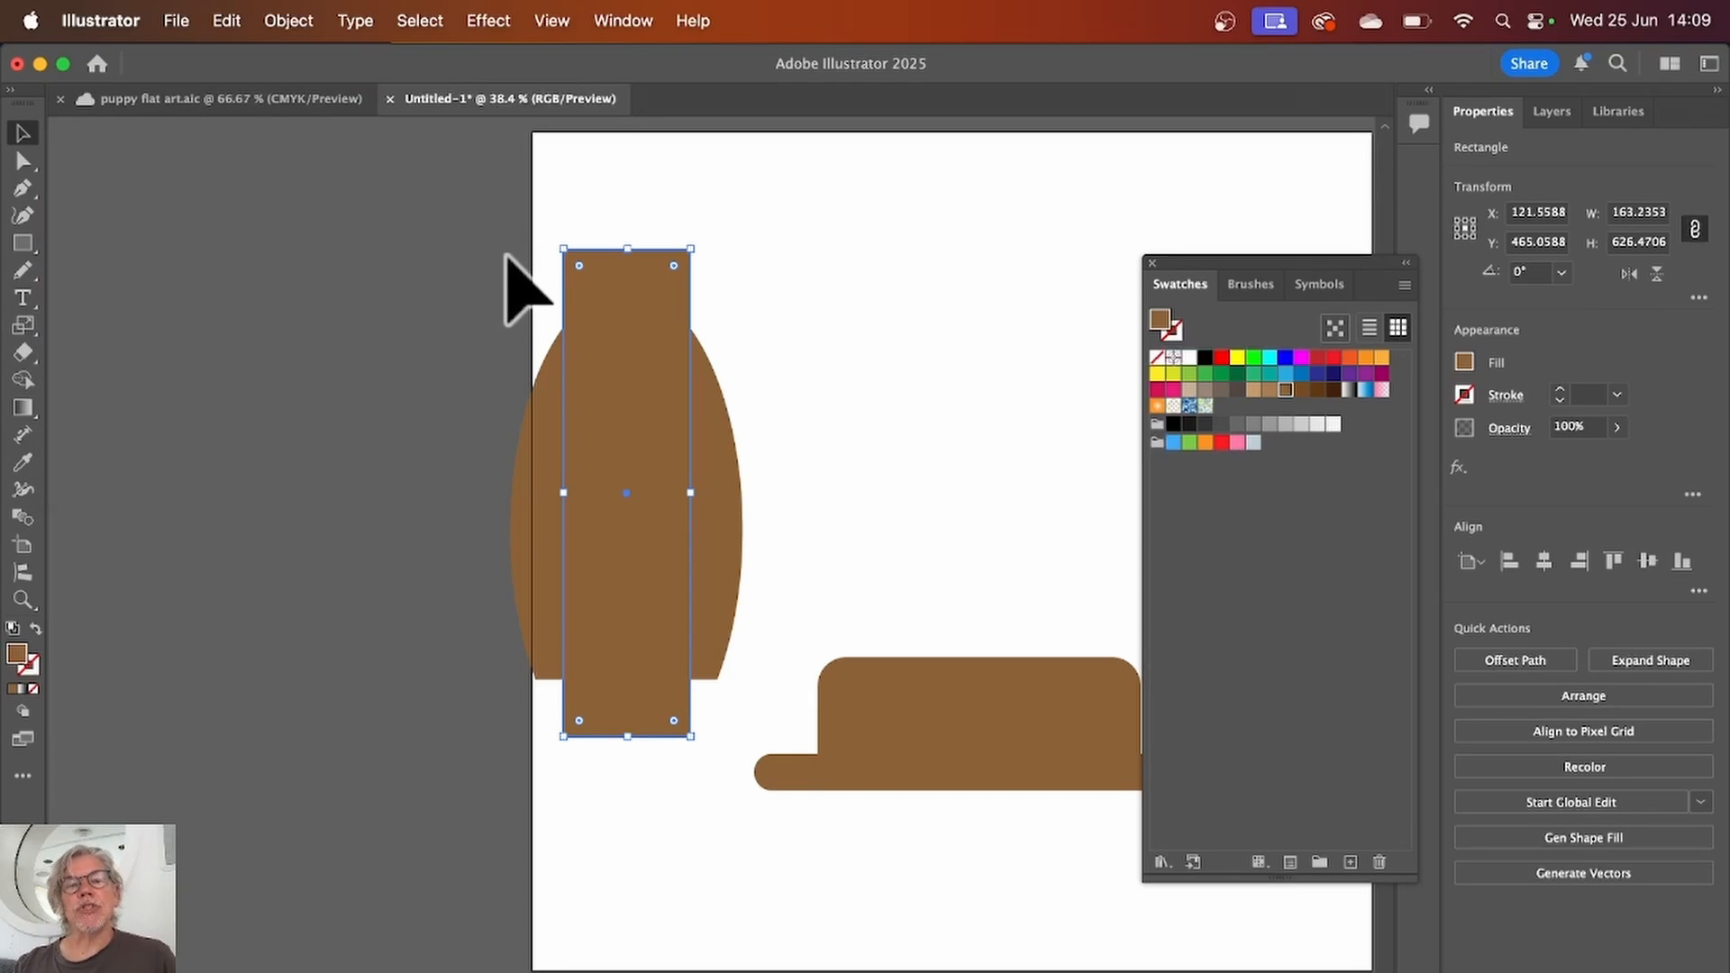
# Step: Select both shapes and use Shape Builder to remove the rectangle's parts protruding above and below the trimmed ellipse
pyautogui.moveTo(620, 399); pyautogui.dragTo(642, 436)
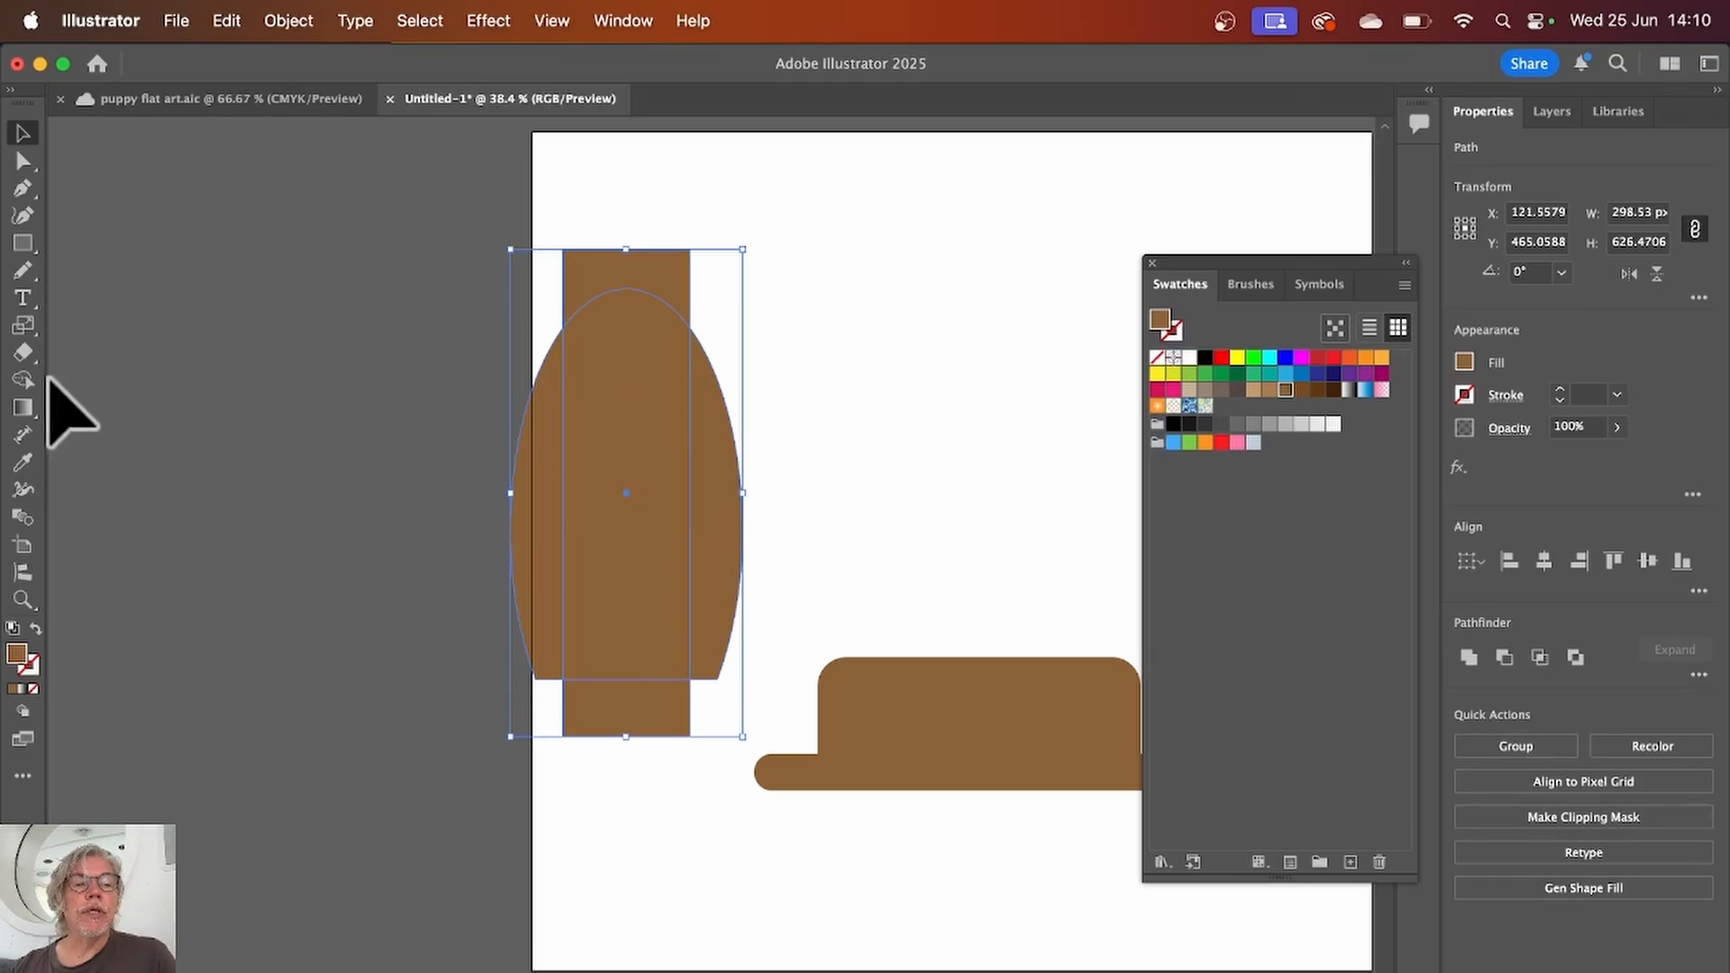
pyautogui.click(23, 380)
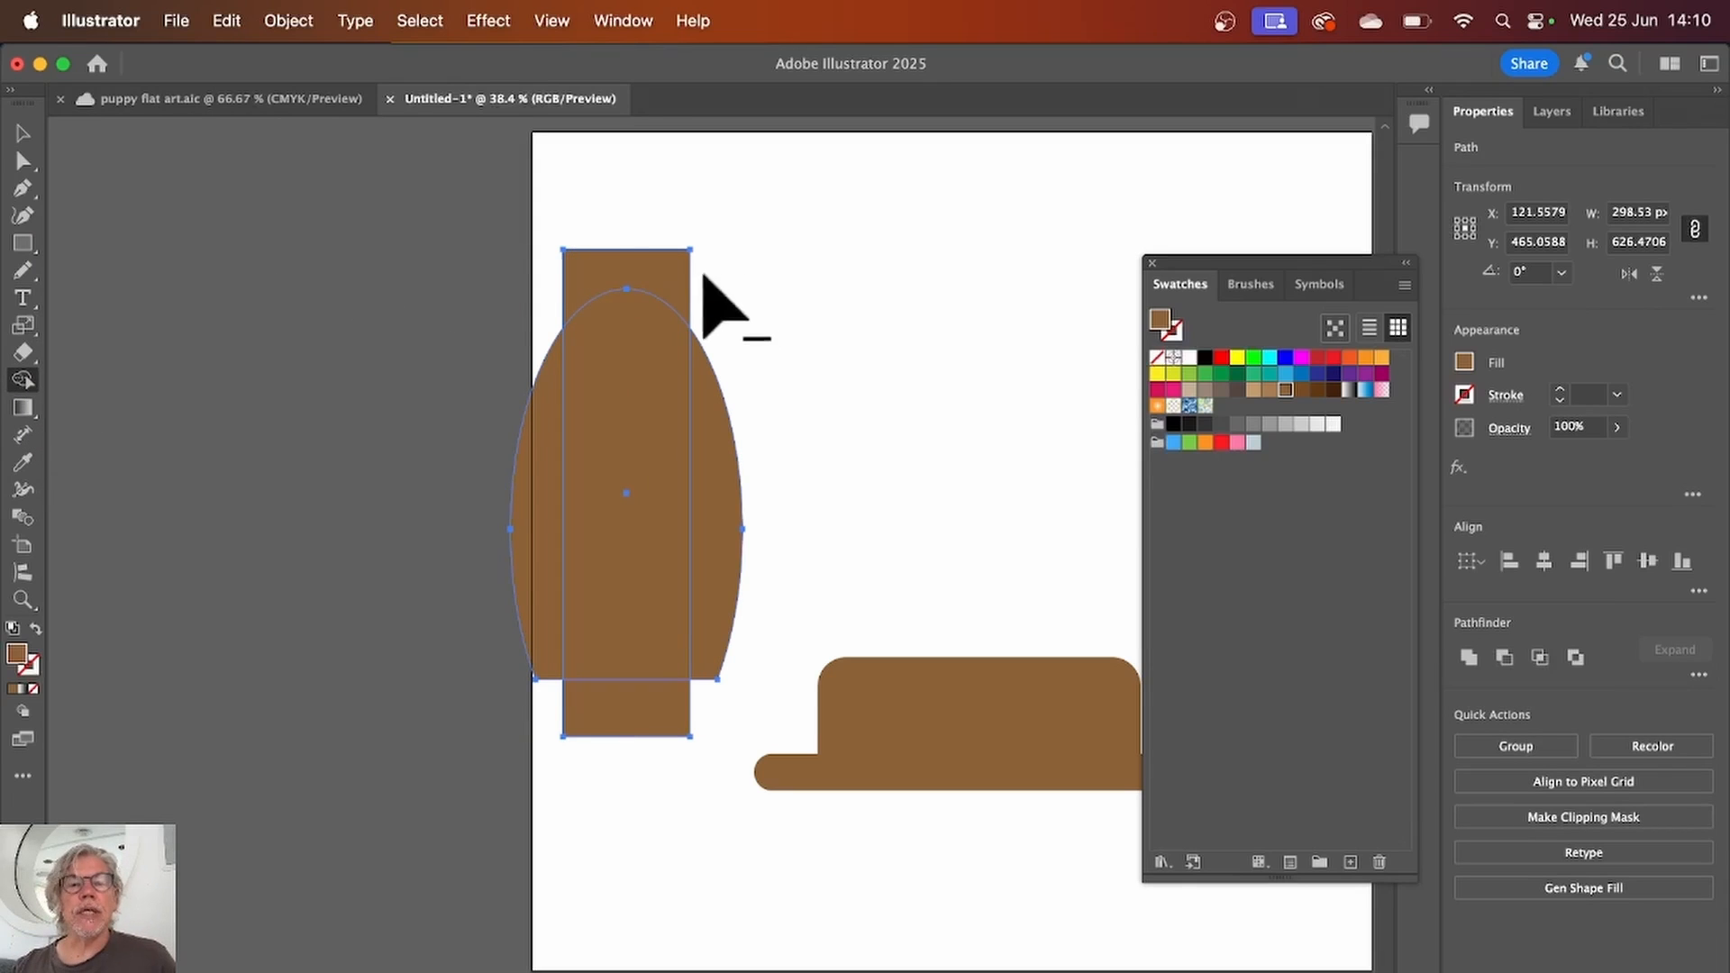
pyautogui.keyDown('alt'); pyautogui.click(671, 270); pyautogui.keyUp('alt')
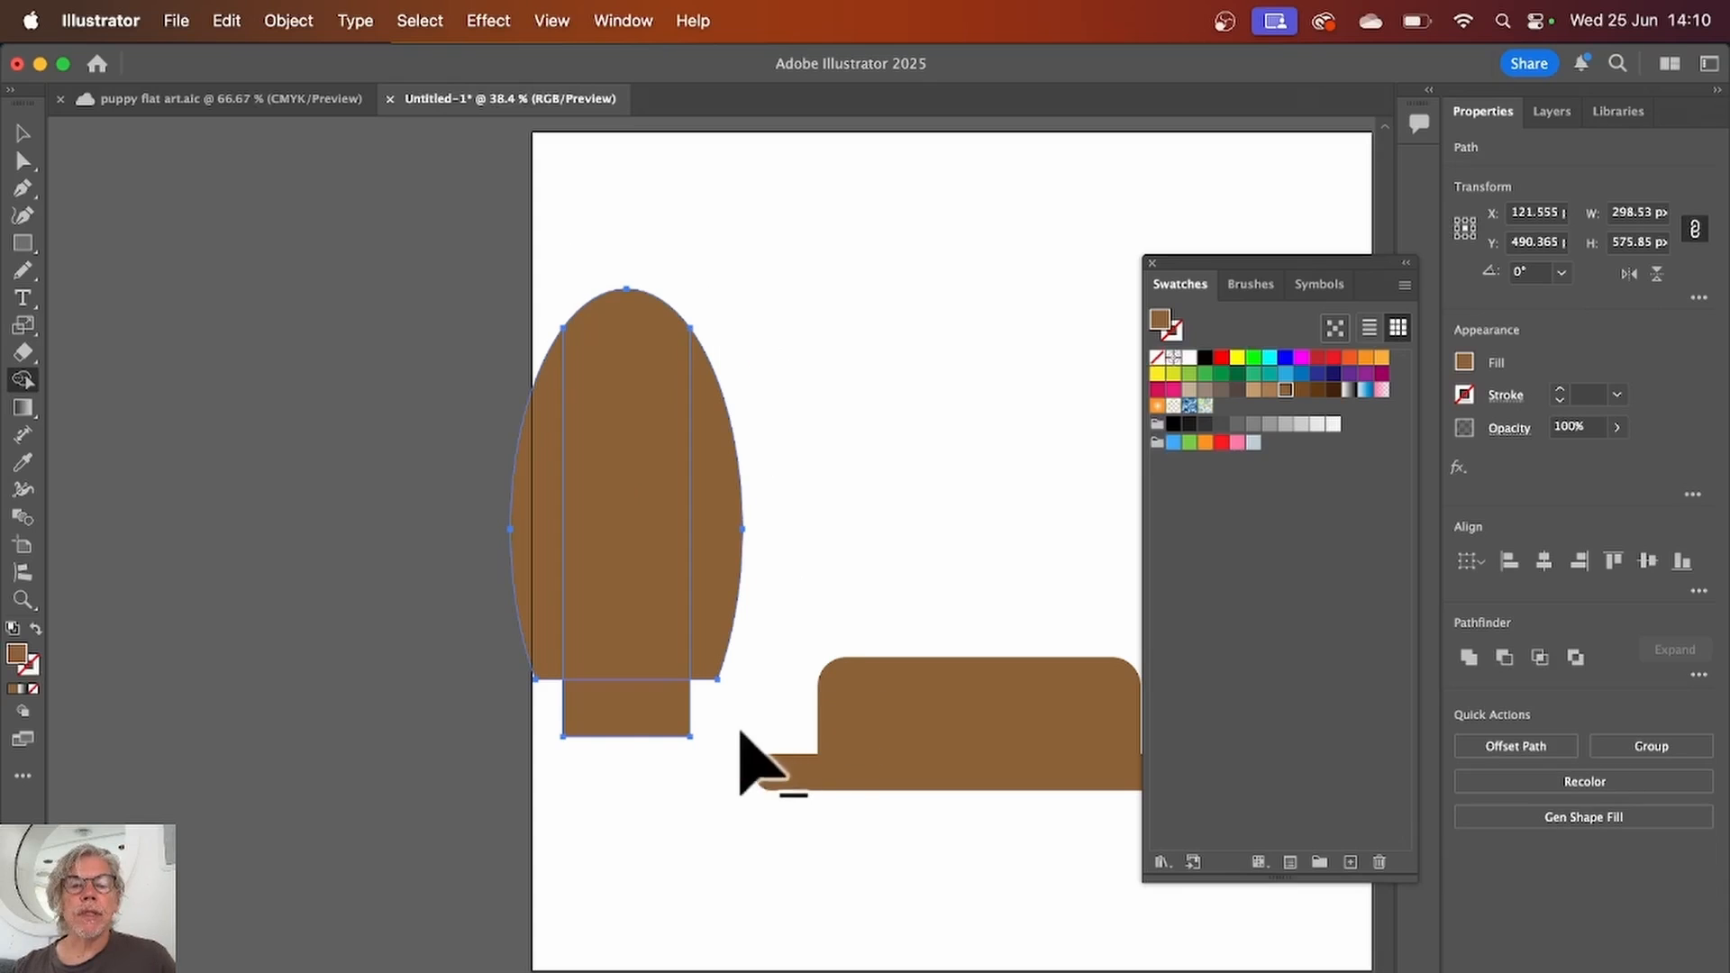
pyautogui.keyDown('alt'); pyautogui.click(664, 726); pyautogui.keyUp('alt')
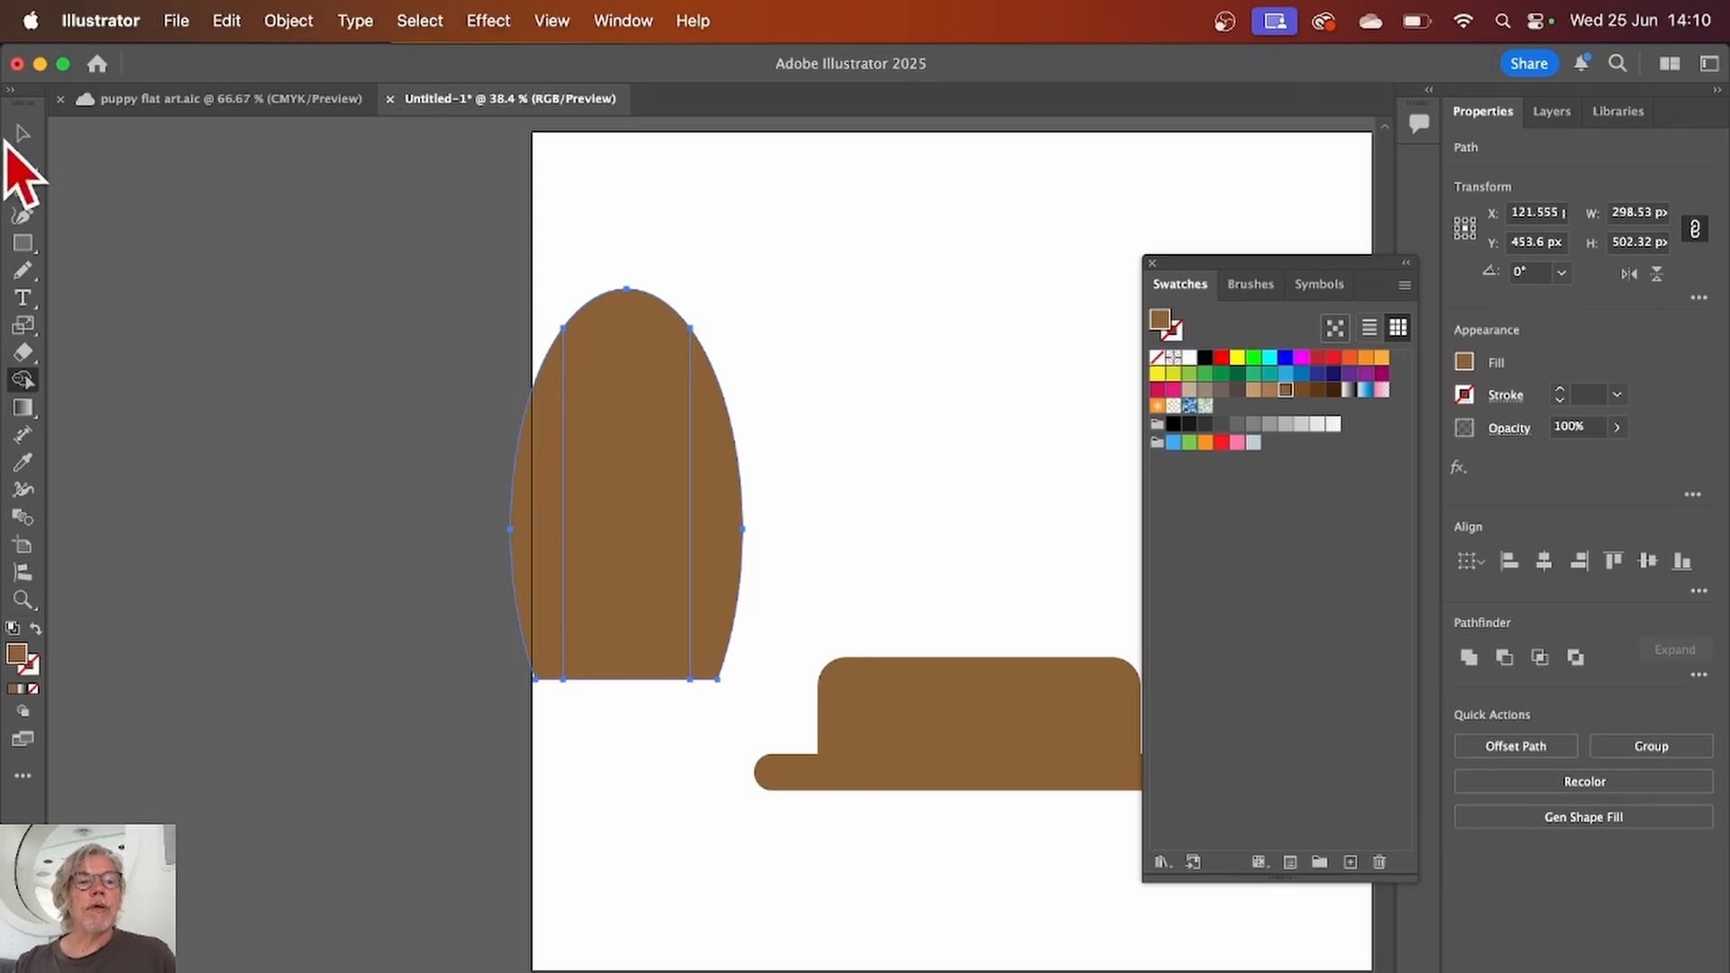
# Step: Examine the trimmed ellipse's centre strip in isolation mode to check whether it is a separate shape
pyautogui.click(22, 135)
pyautogui.click(857, 348)
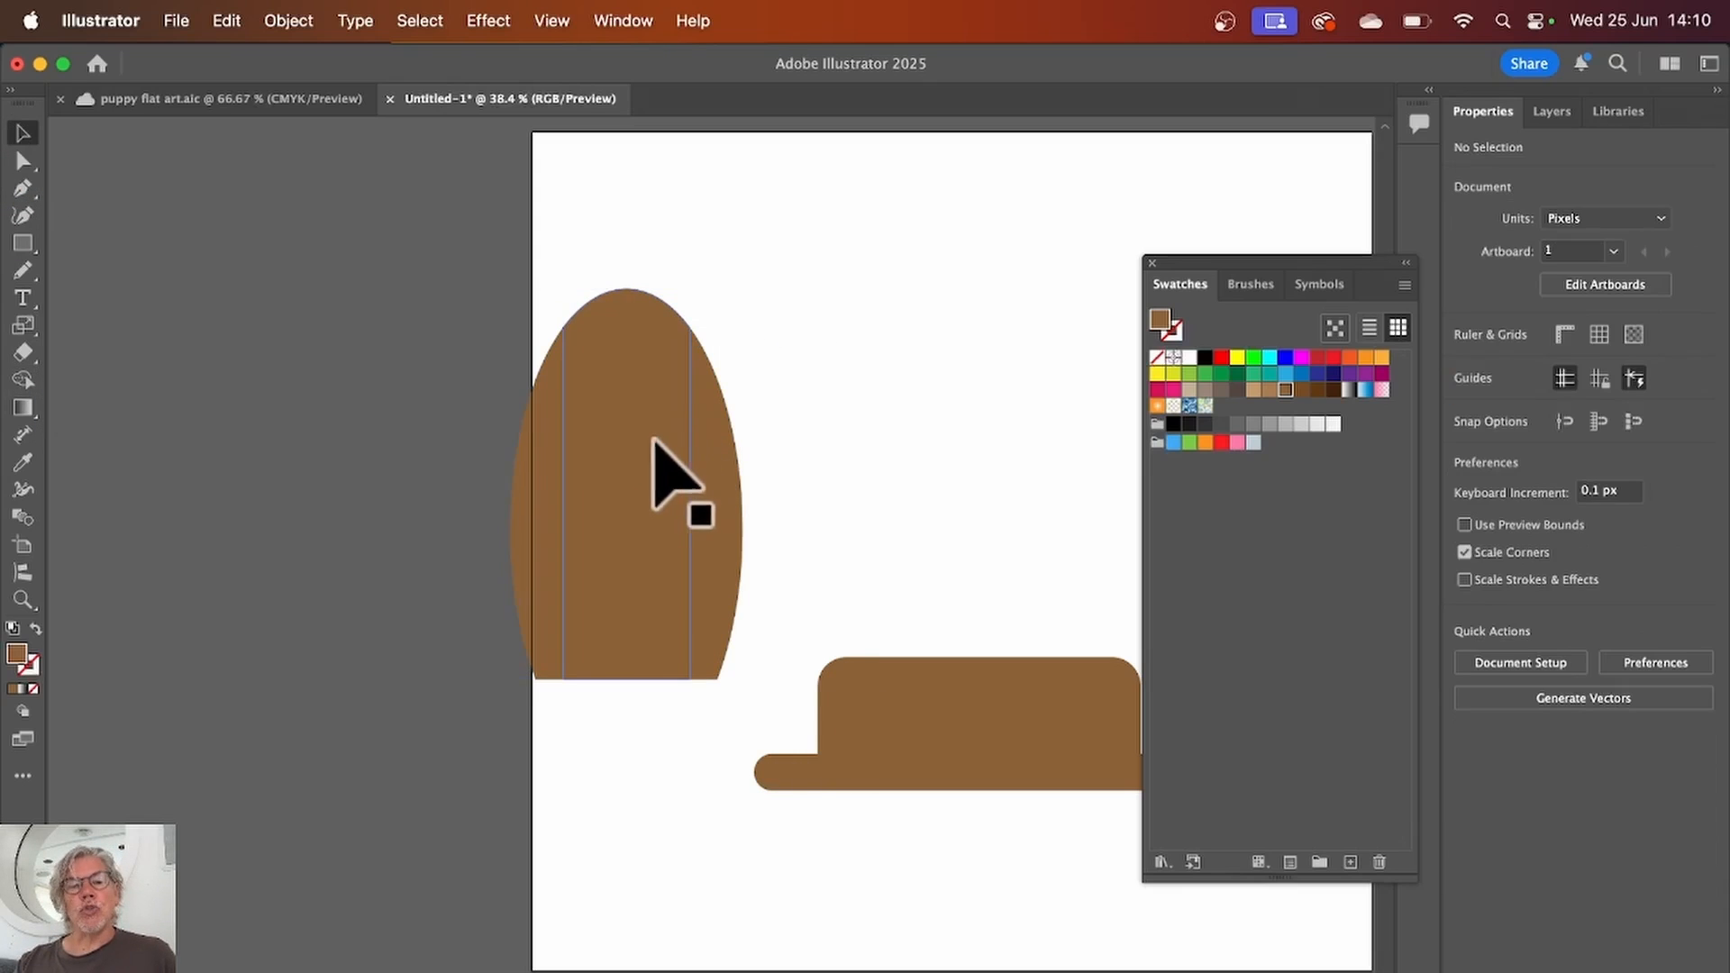
pyautogui.click(645, 444)
pyautogui.doubleClick(645, 444)
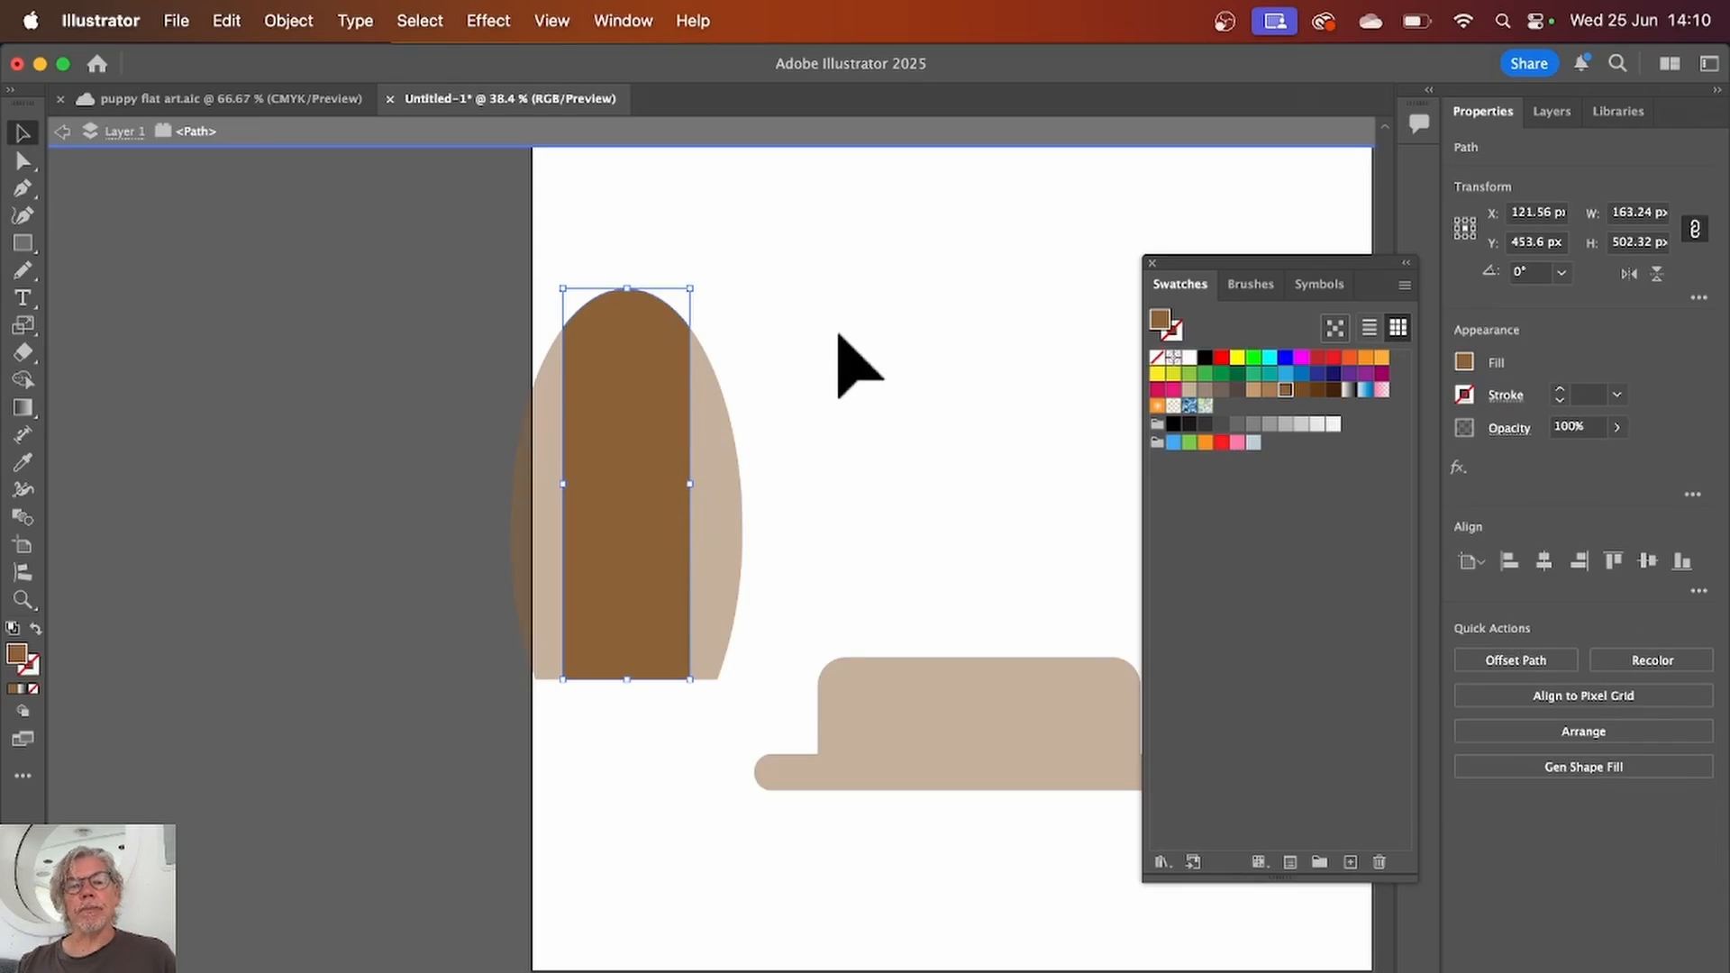
pyautogui.doubleClick(851, 338)
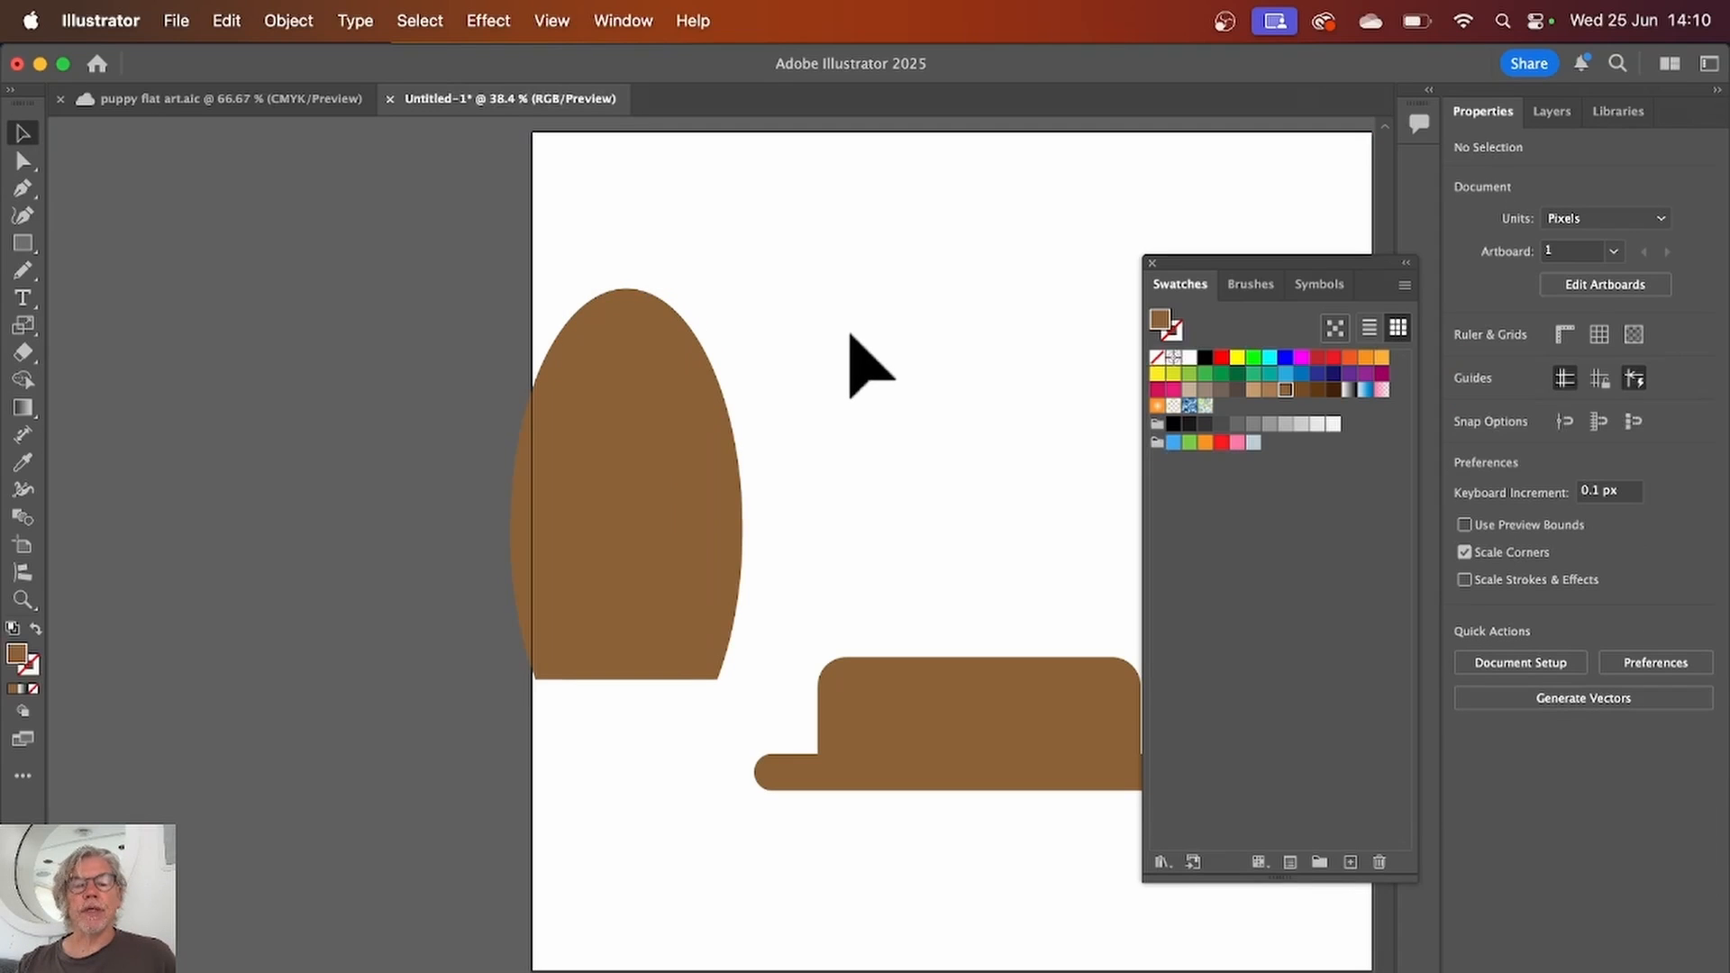
pyautogui.doubleClick(614, 470)
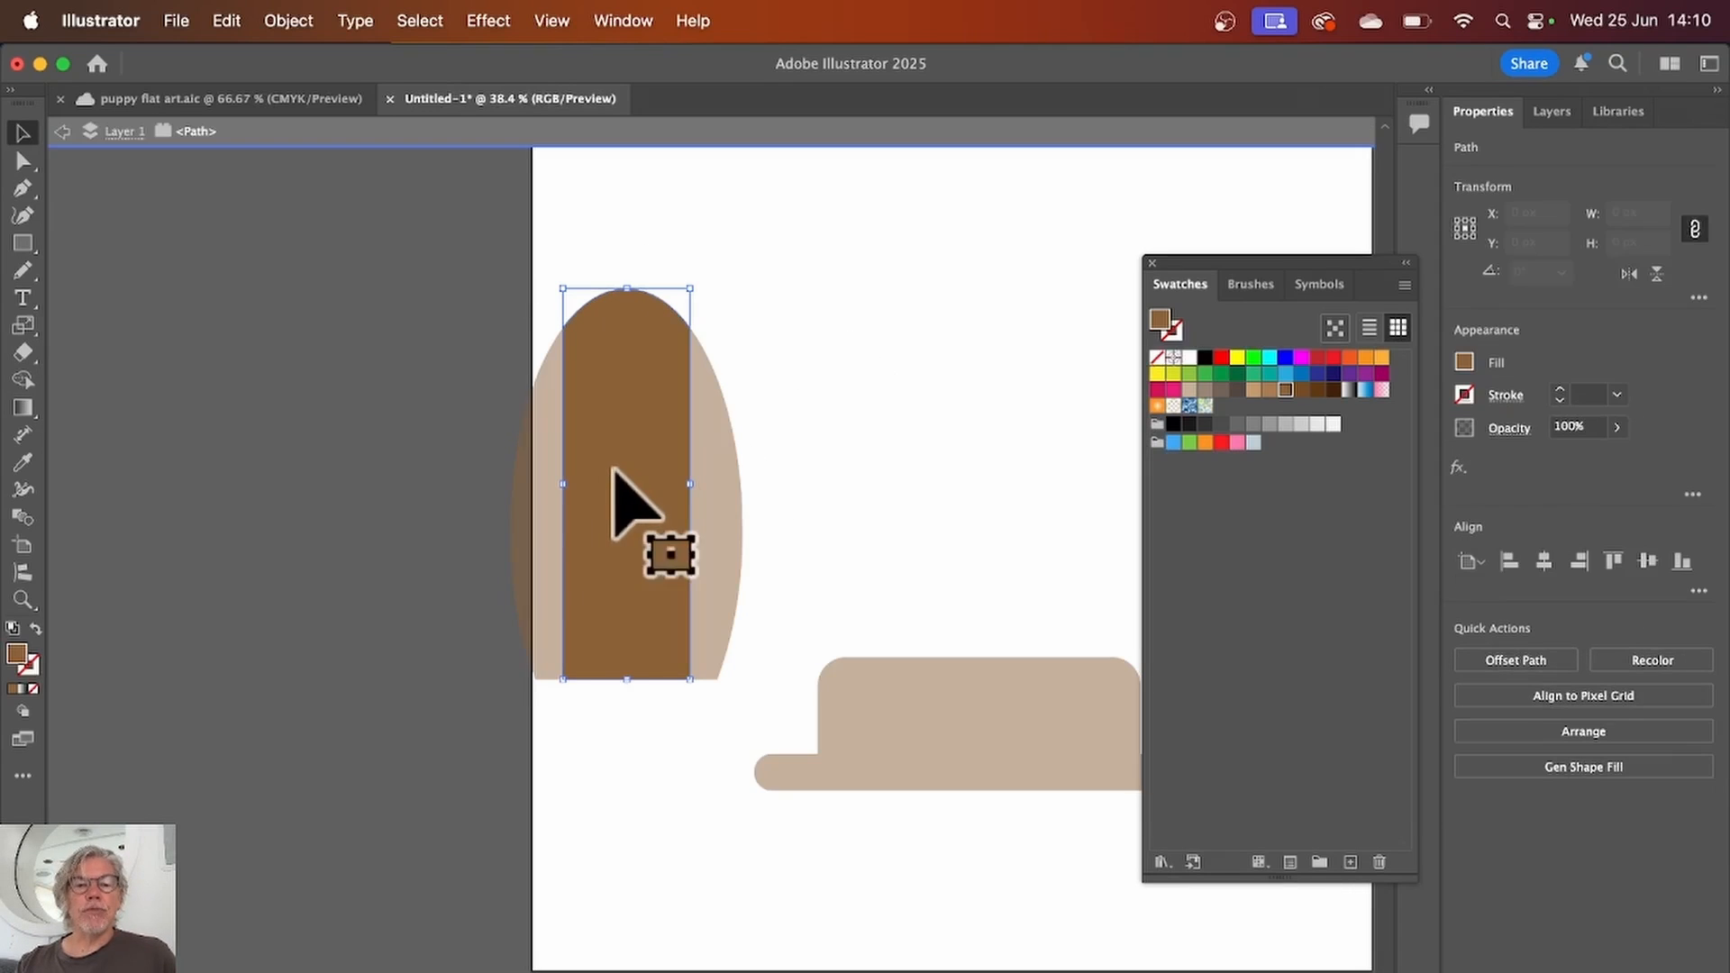
pyautogui.doubleClick(403, 269)
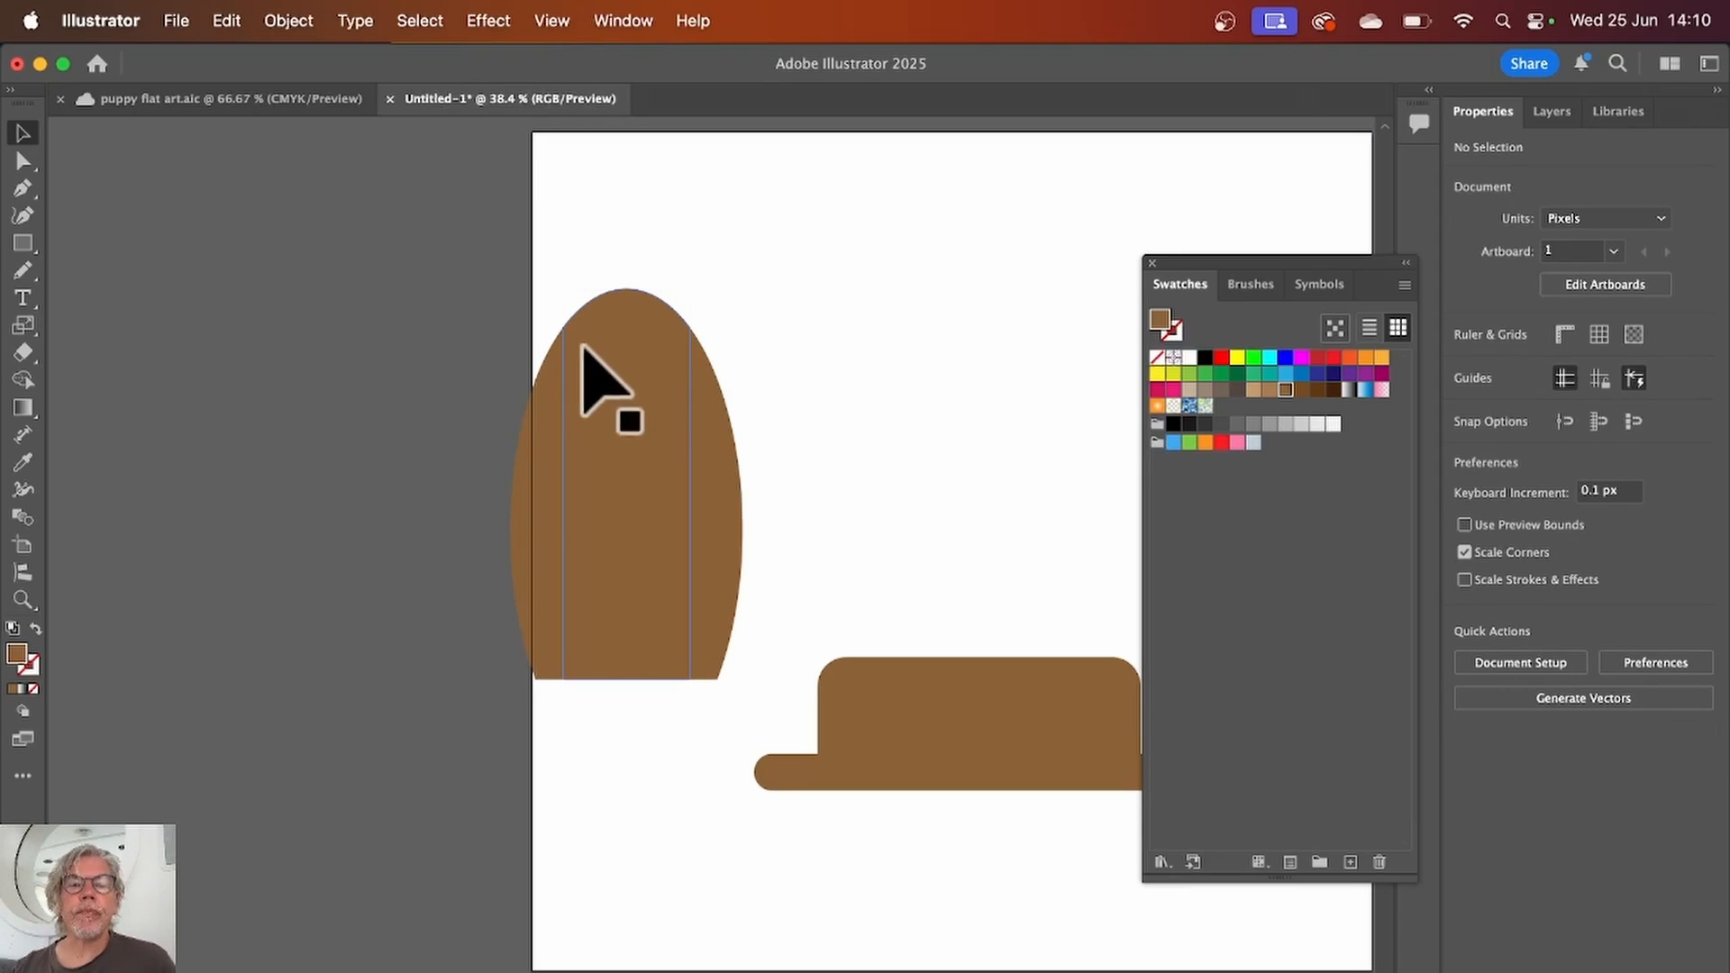
# Step: Pull the centre strip off the trimmed ellipse, return it to its place, and fill it with a lighter brown swatch
pyautogui.moveTo(591, 371); pyautogui.dragTo(644, 300)
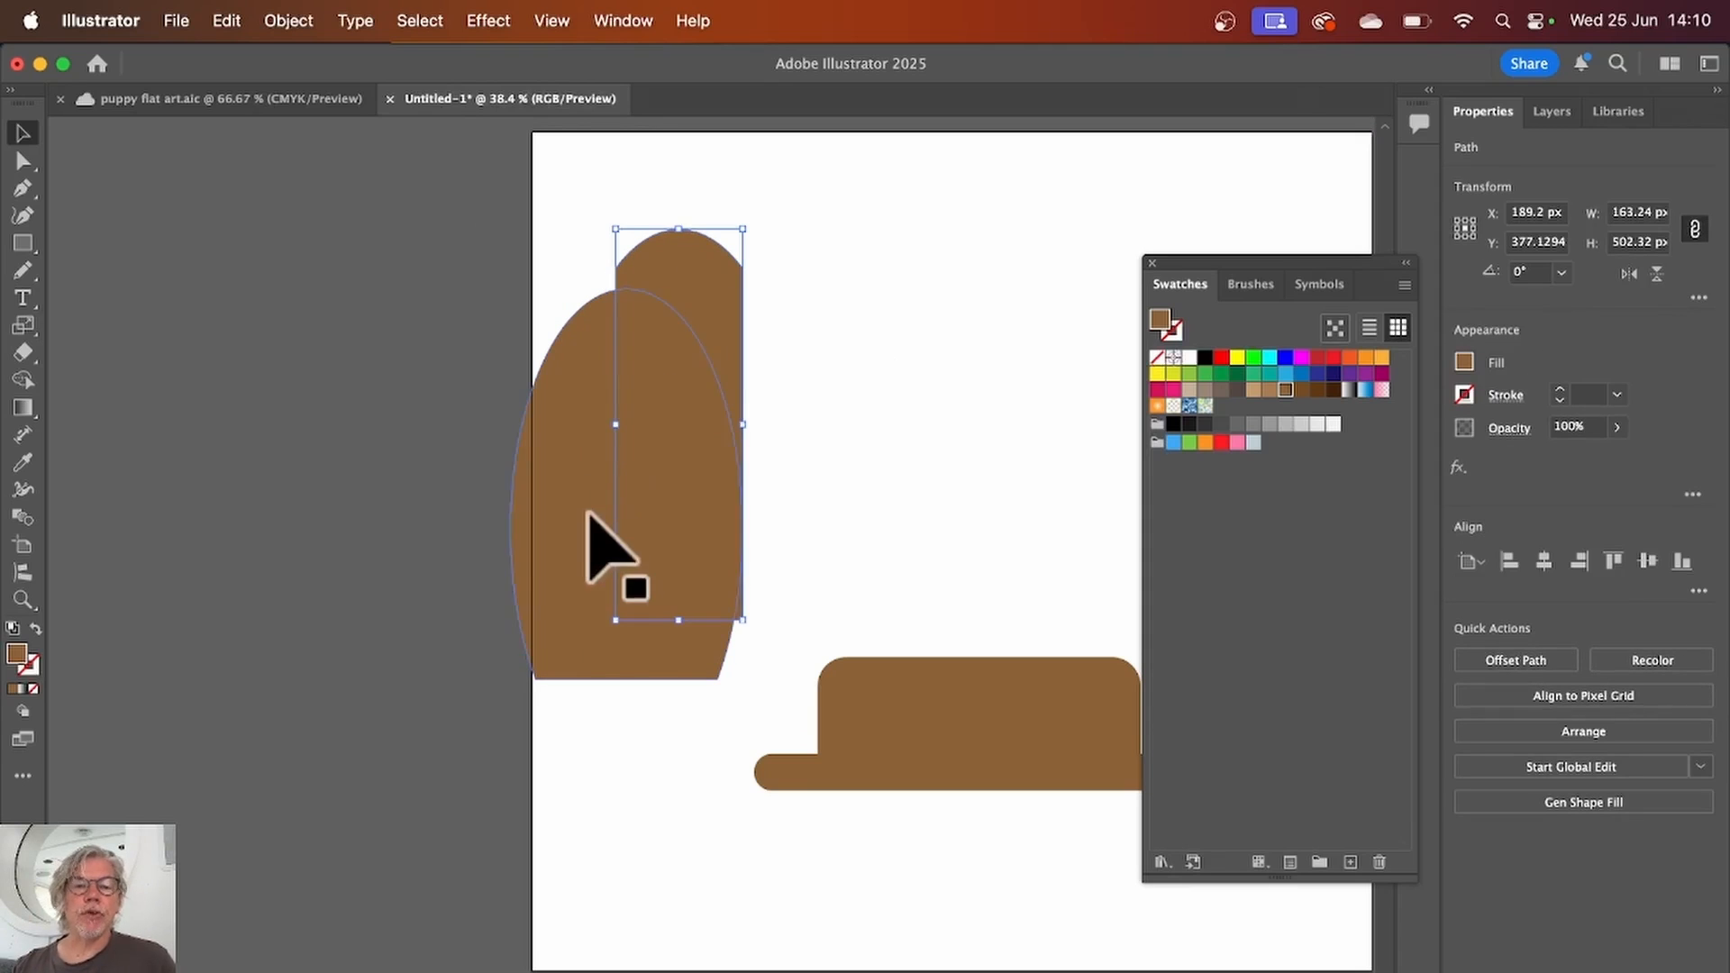
pyautogui.moveTo(689, 435); pyautogui.dragTo(637, 494)
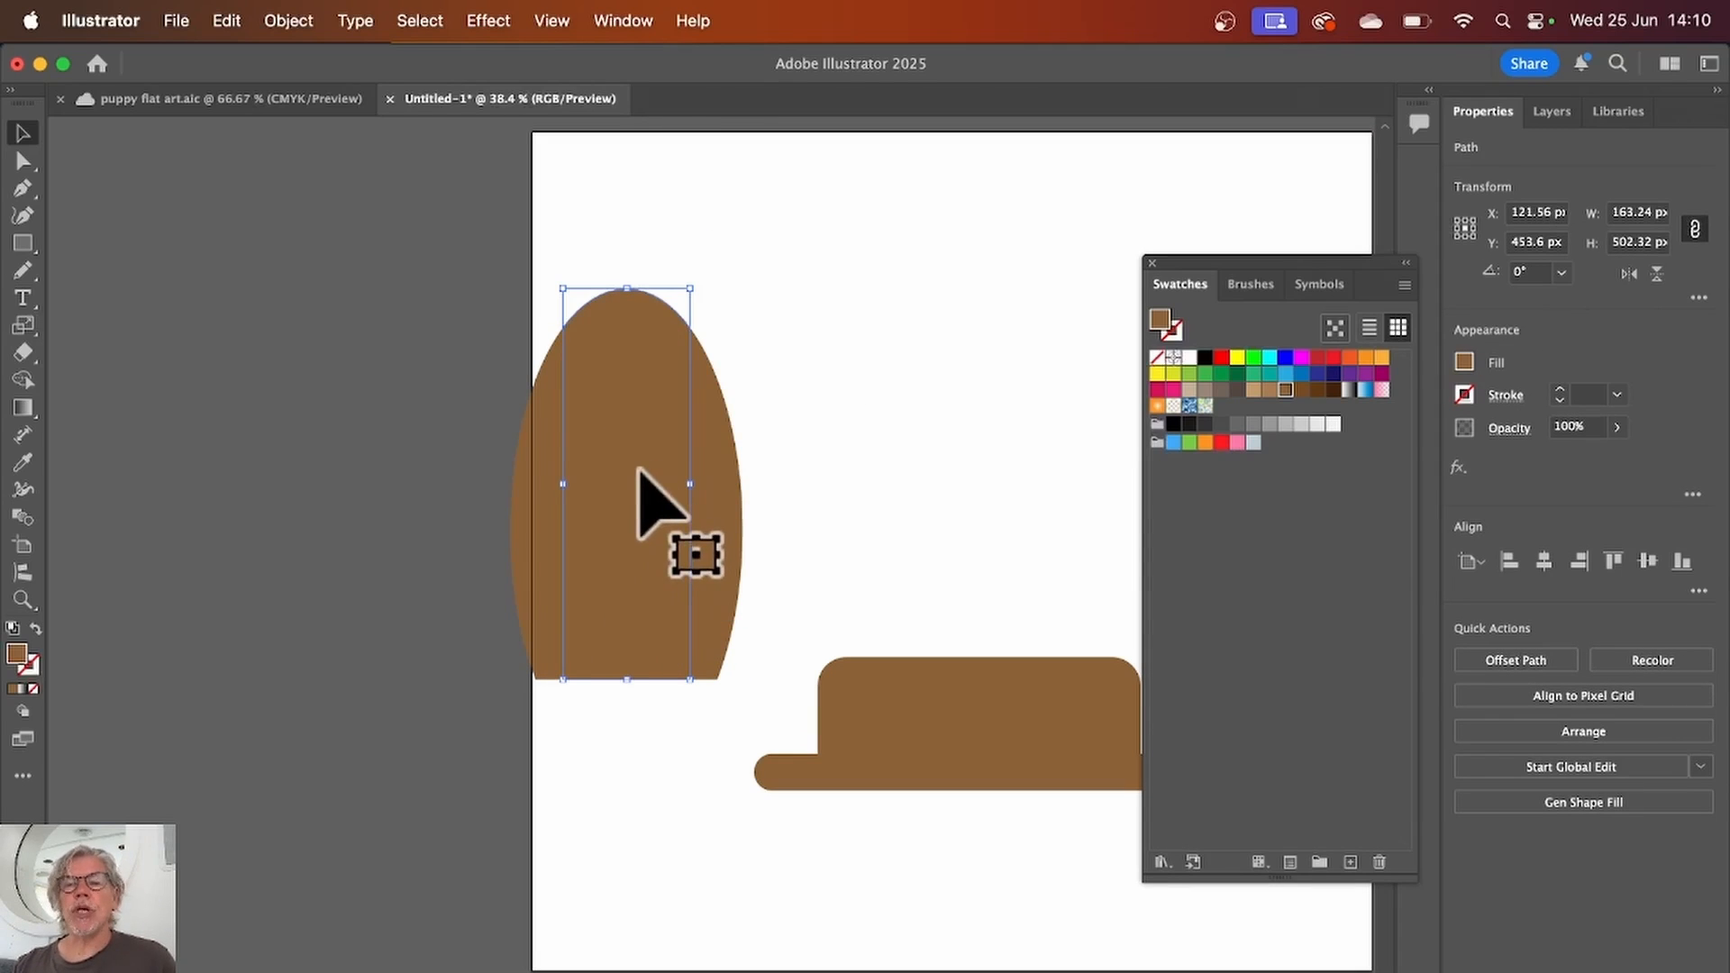
pyautogui.click(1268, 389)
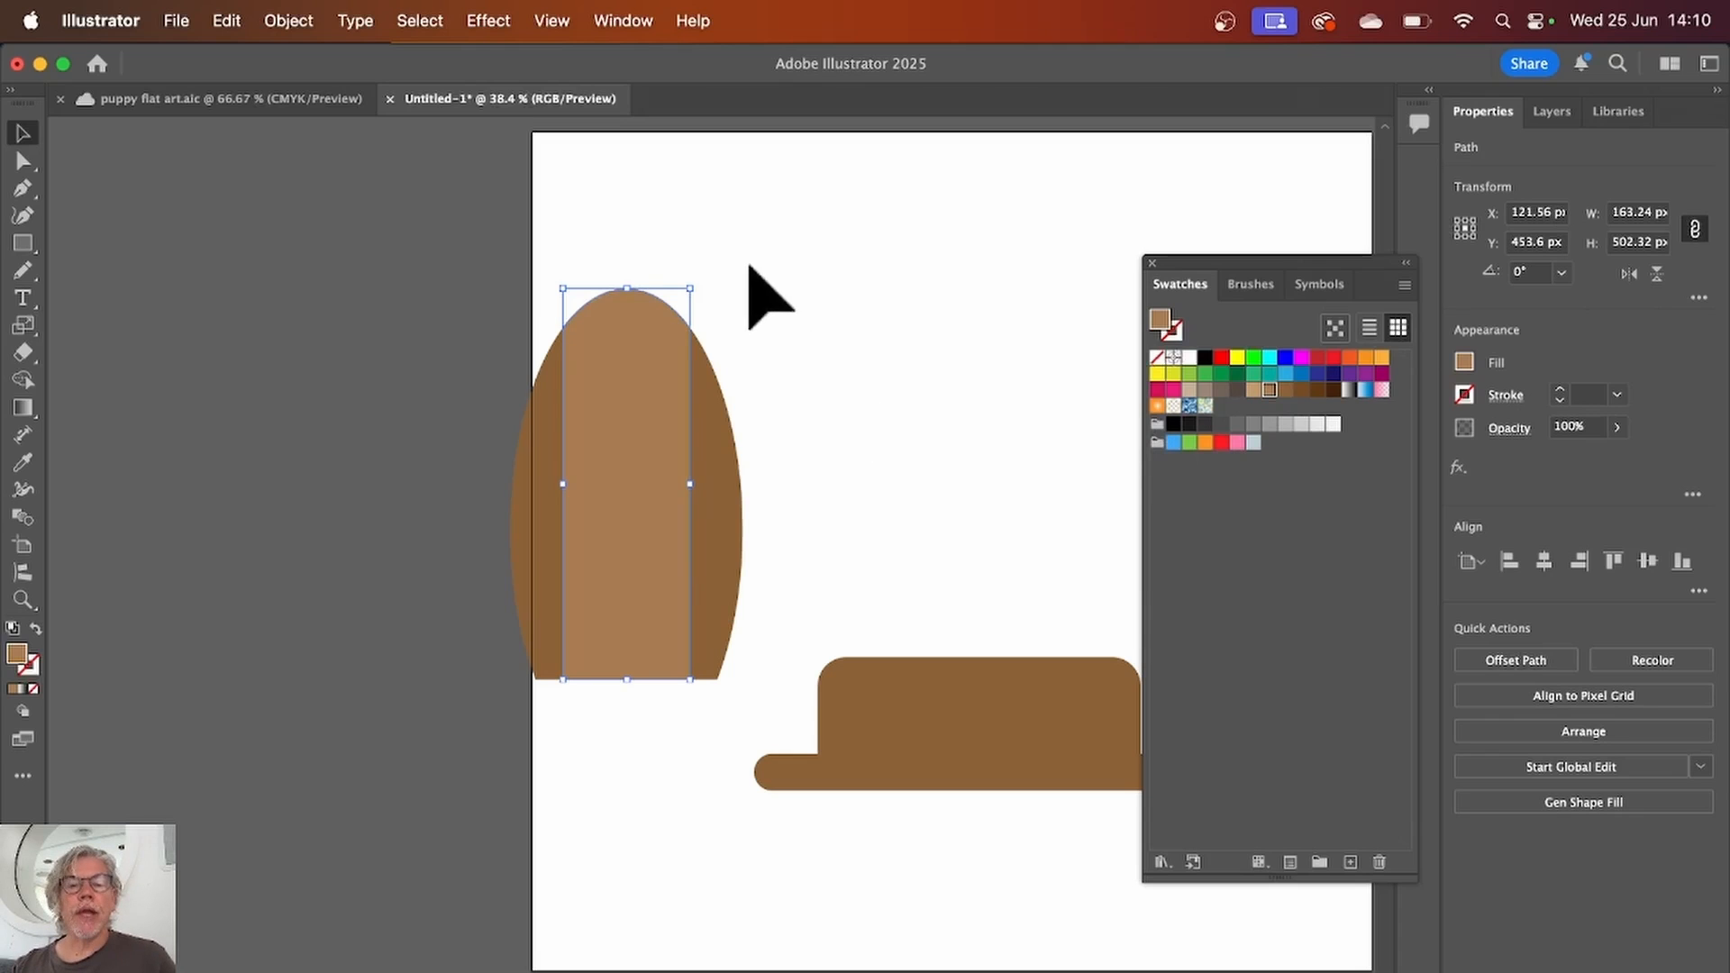
# Step: Select the trimmed ellipse with its centre strip and move both onto the middle of the brown base, aligning their lower edges
pyautogui.moveTo(750, 264); pyautogui.dragTo(566, 568)
pyautogui.moveTo(573, 559); pyautogui.dragTo(926, 669)
pyautogui.hscroll(5, 622, 486)
pyautogui.click(999, 423)
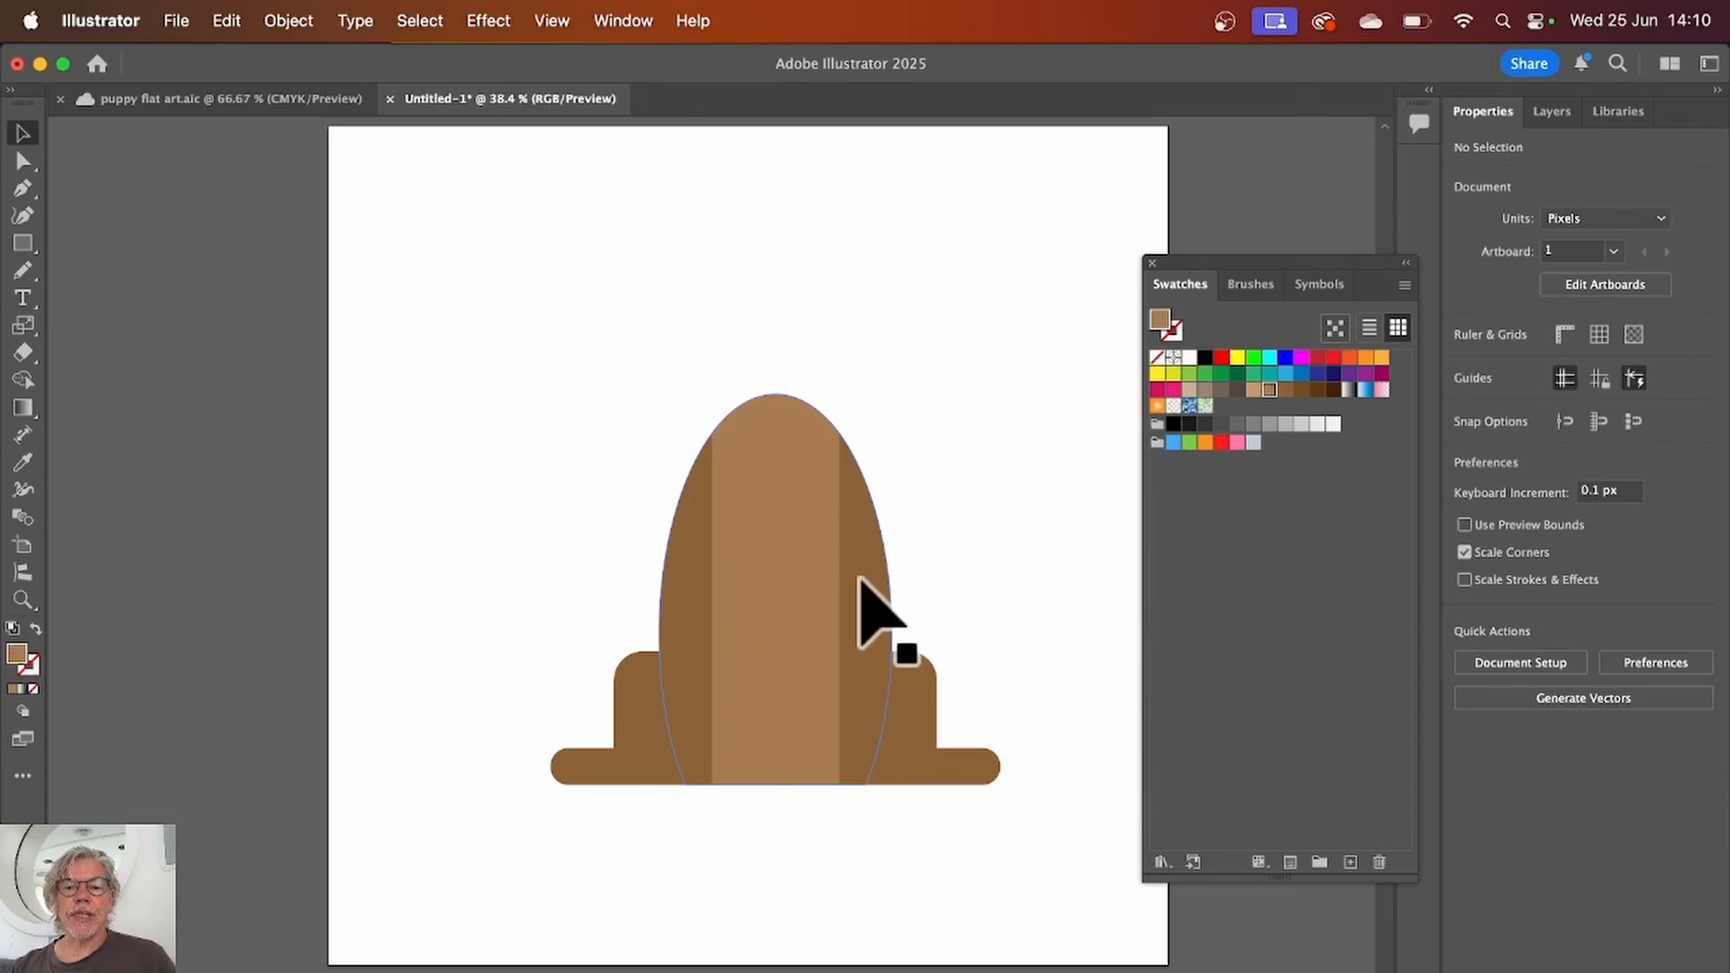
# Step: Fill the trimmed ellipse behind the centre strip with a light tan swatch
pyautogui.click(859, 595)
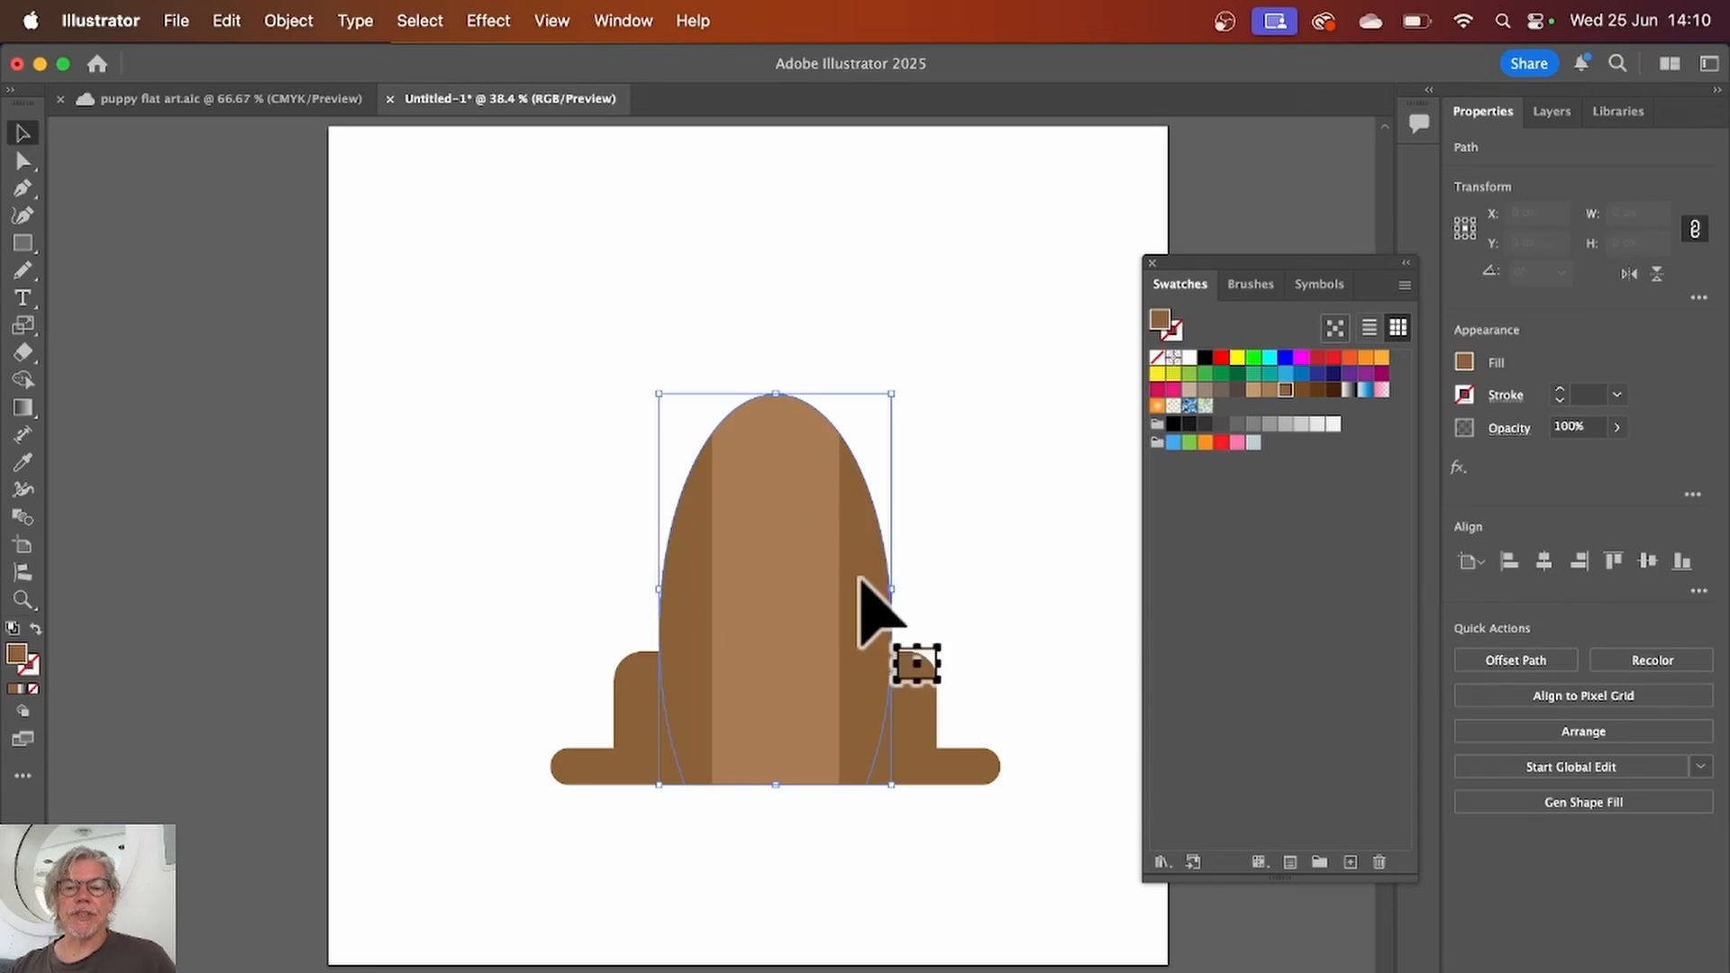
pyautogui.click(1253, 389)
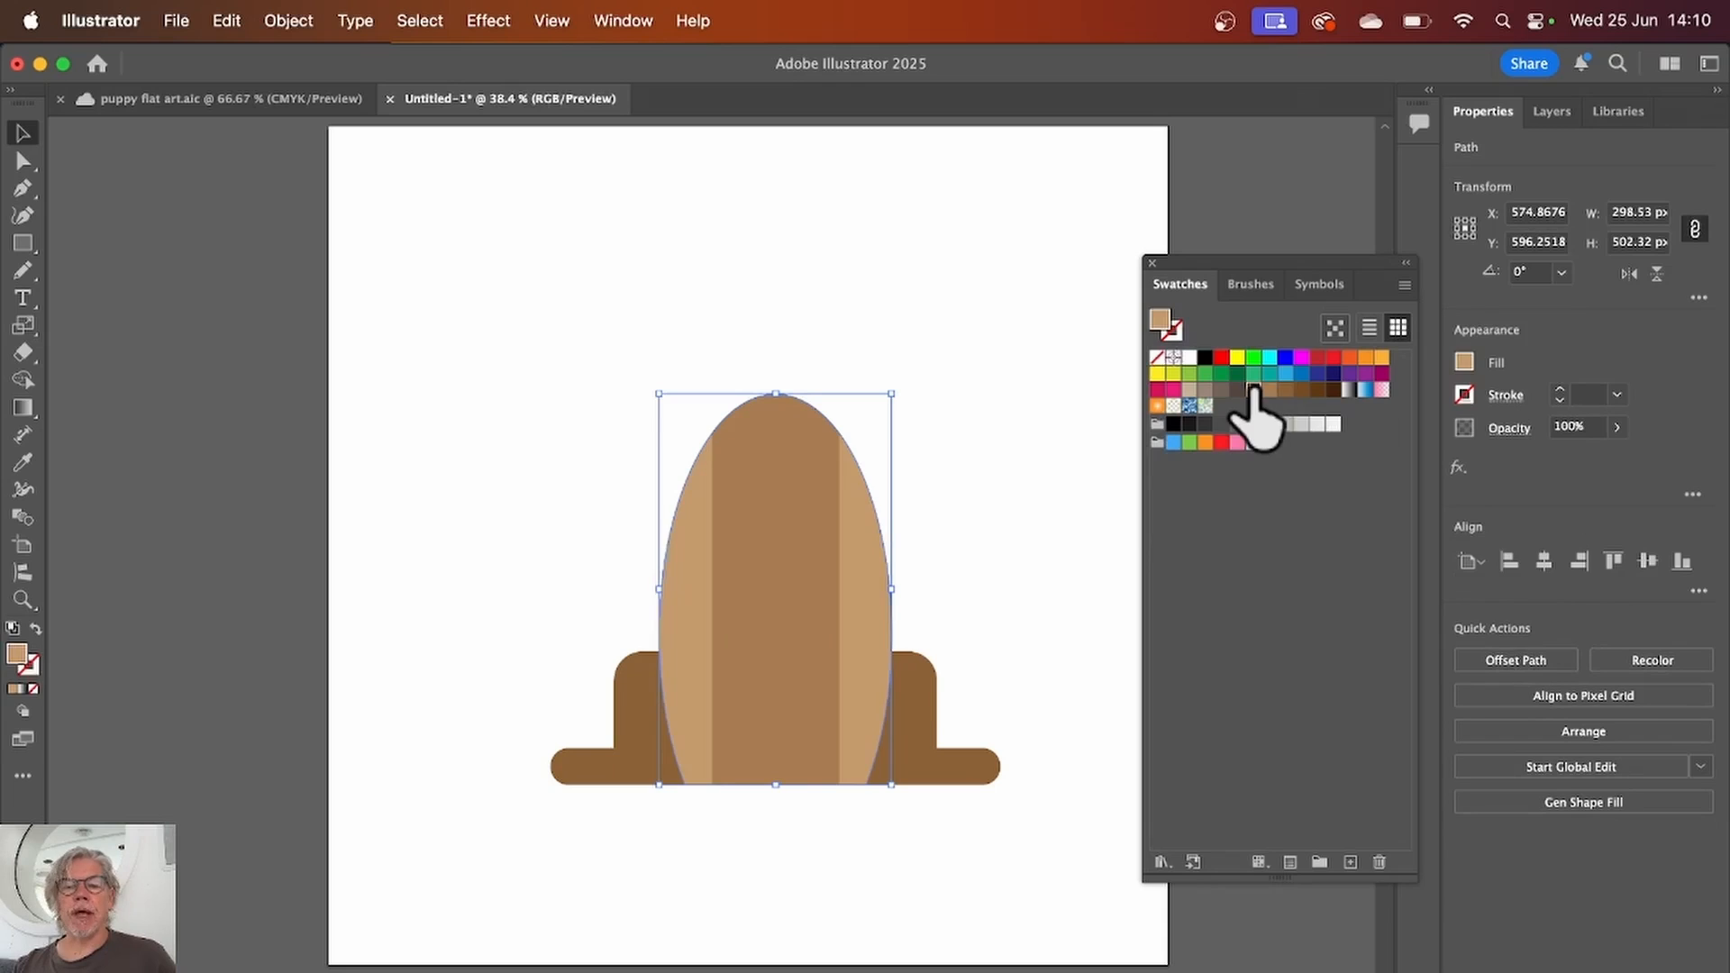
pyautogui.click(1008, 443)
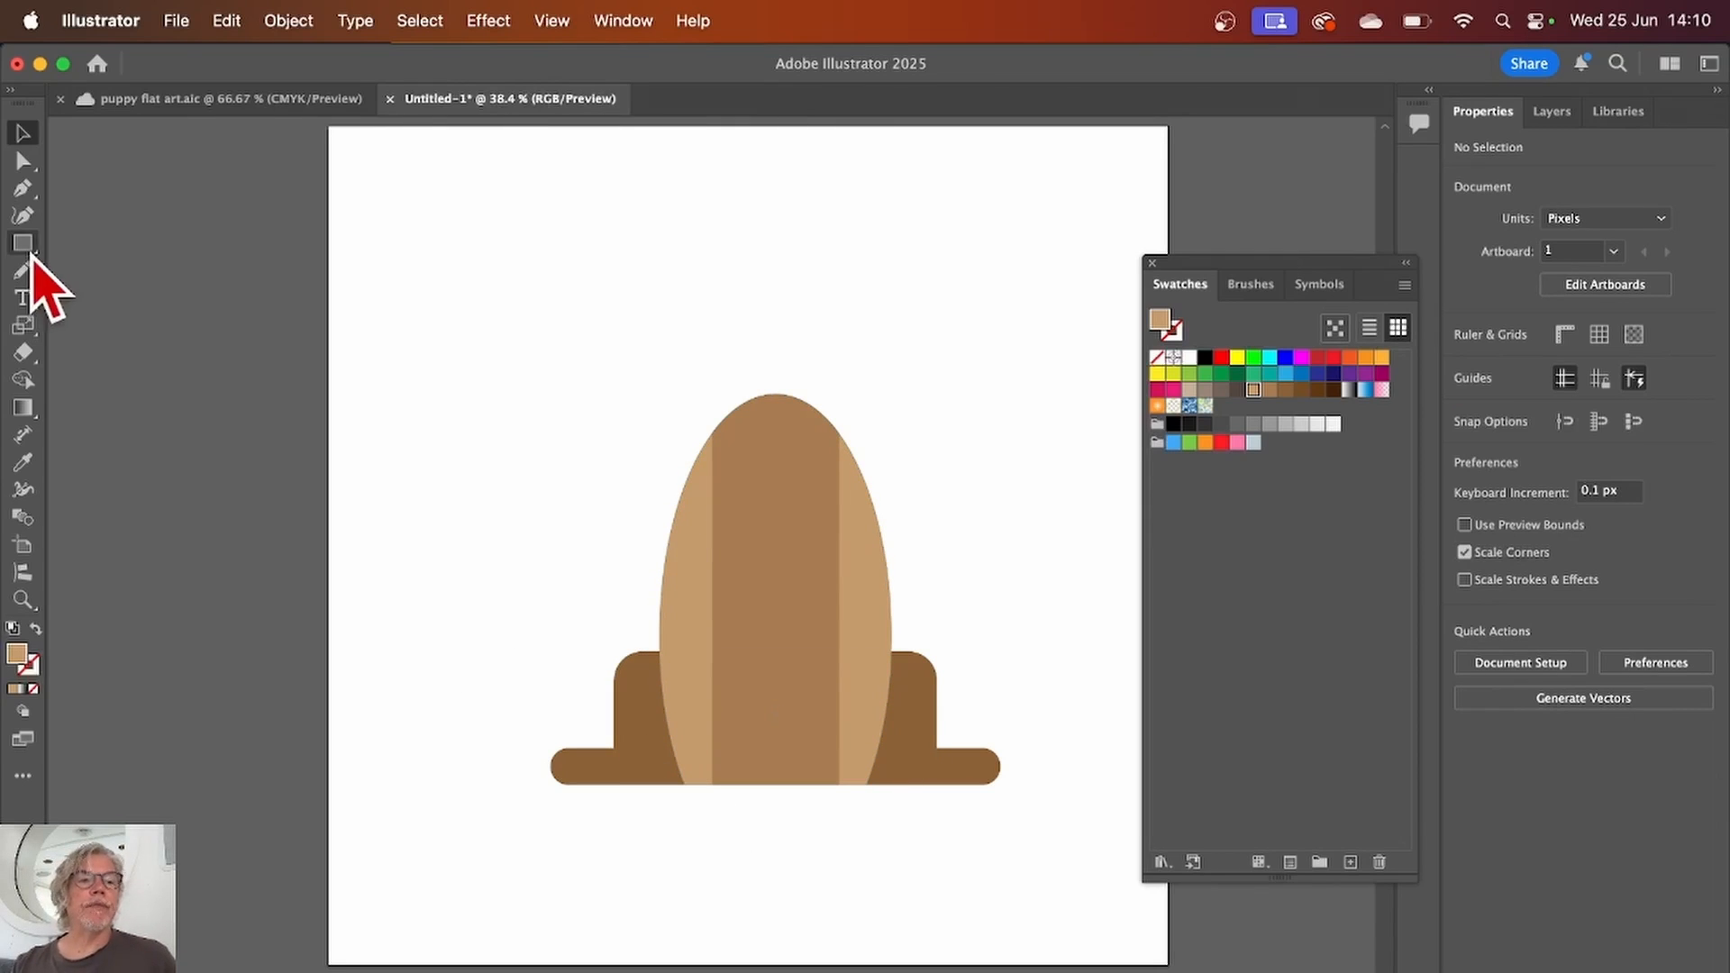
# Step: Draw a small rectangle about 55 by 37 px below the body and strongly round all its corners to form a paw
pyautogui.moveTo(24, 243); pyautogui.dragTo(97, 249)
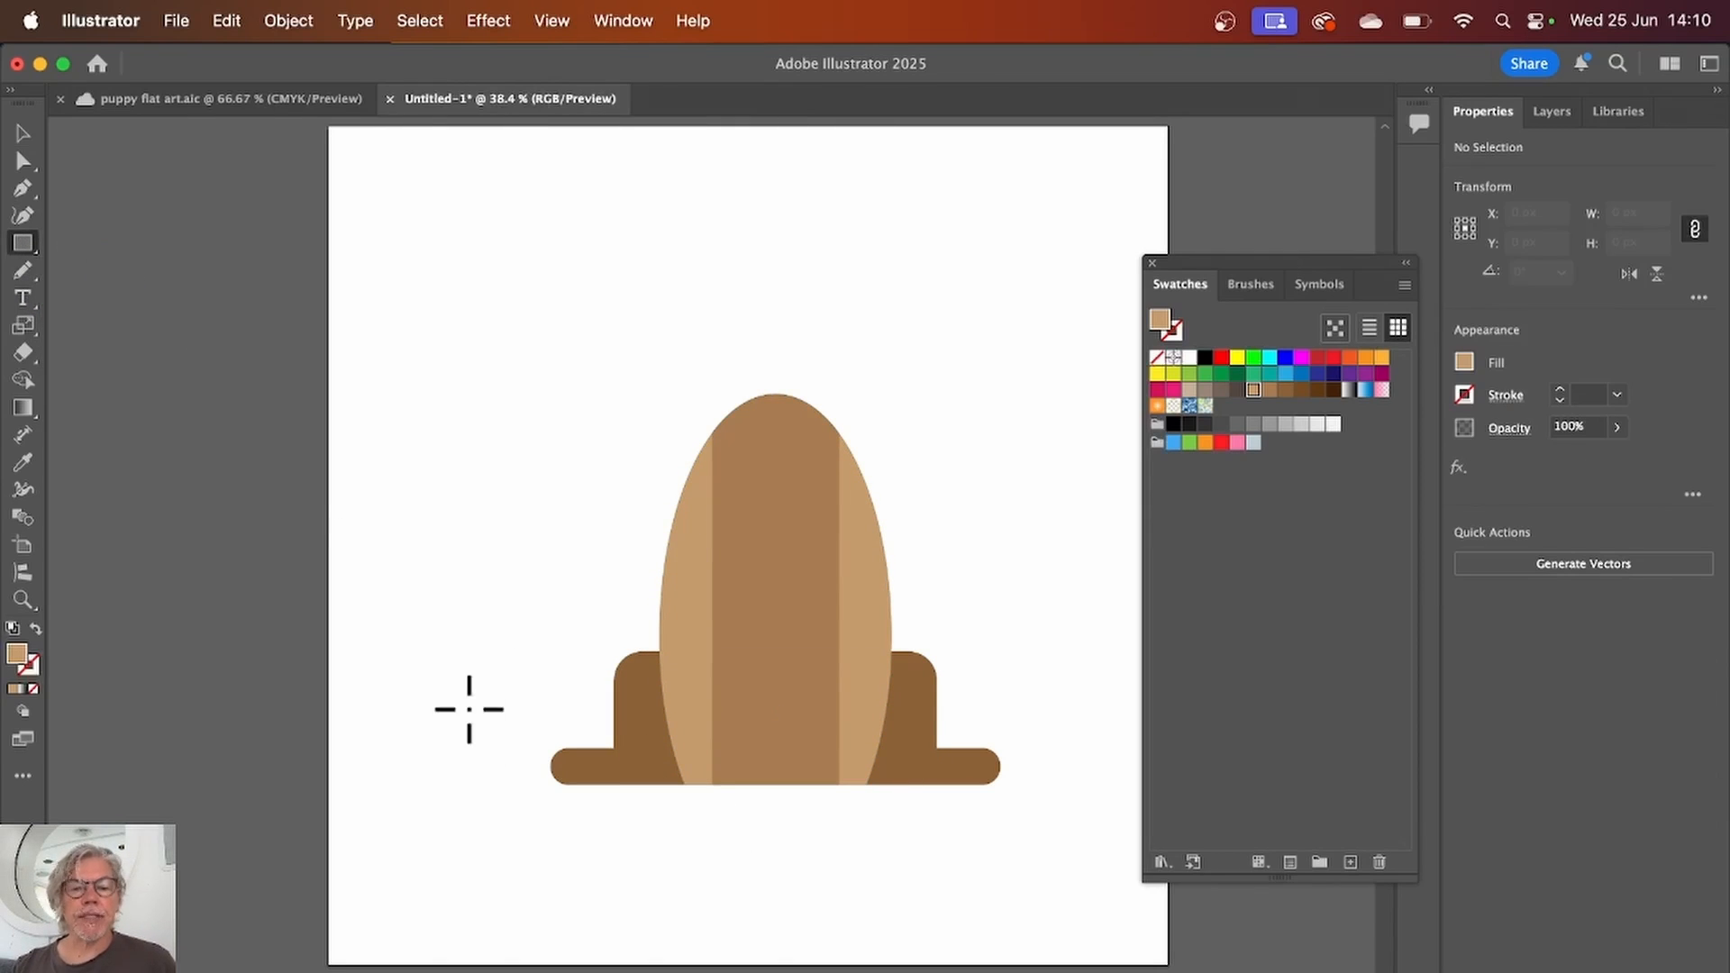
pyautogui.moveTo(670, 837); pyautogui.dragTo(716, 866)
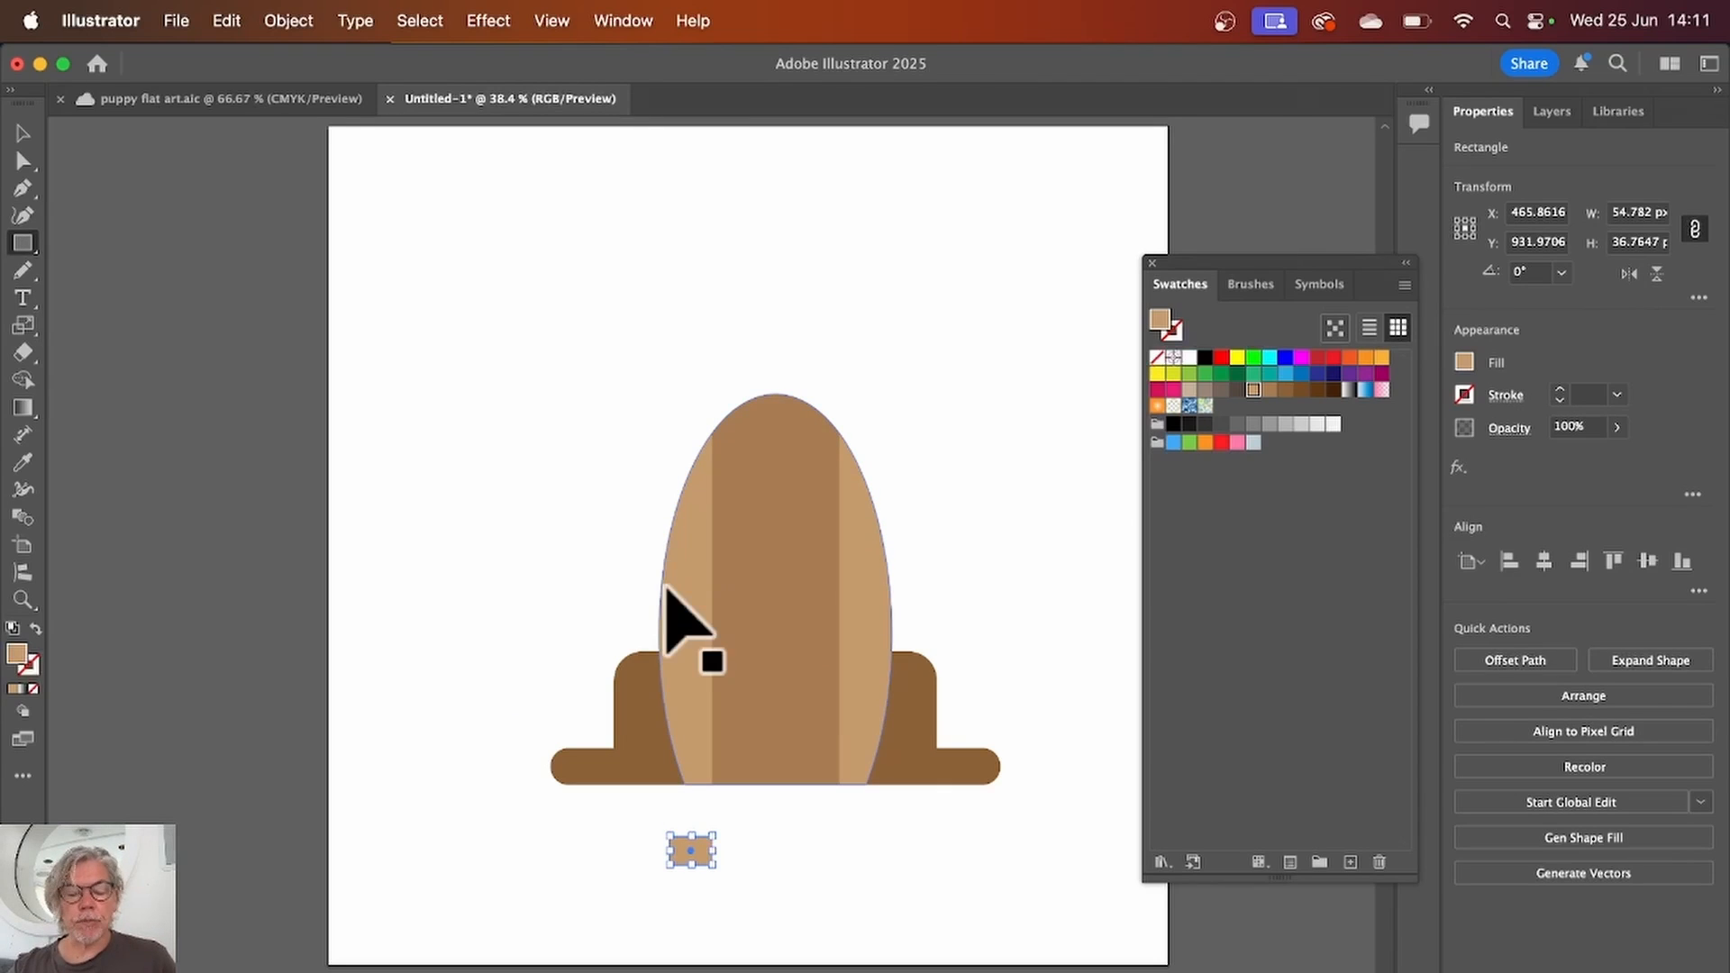
pyautogui.press('super+equal')
pyautogui.press('super+equal')
pyautogui.press('super+equal')
pyautogui.press('super+equal')
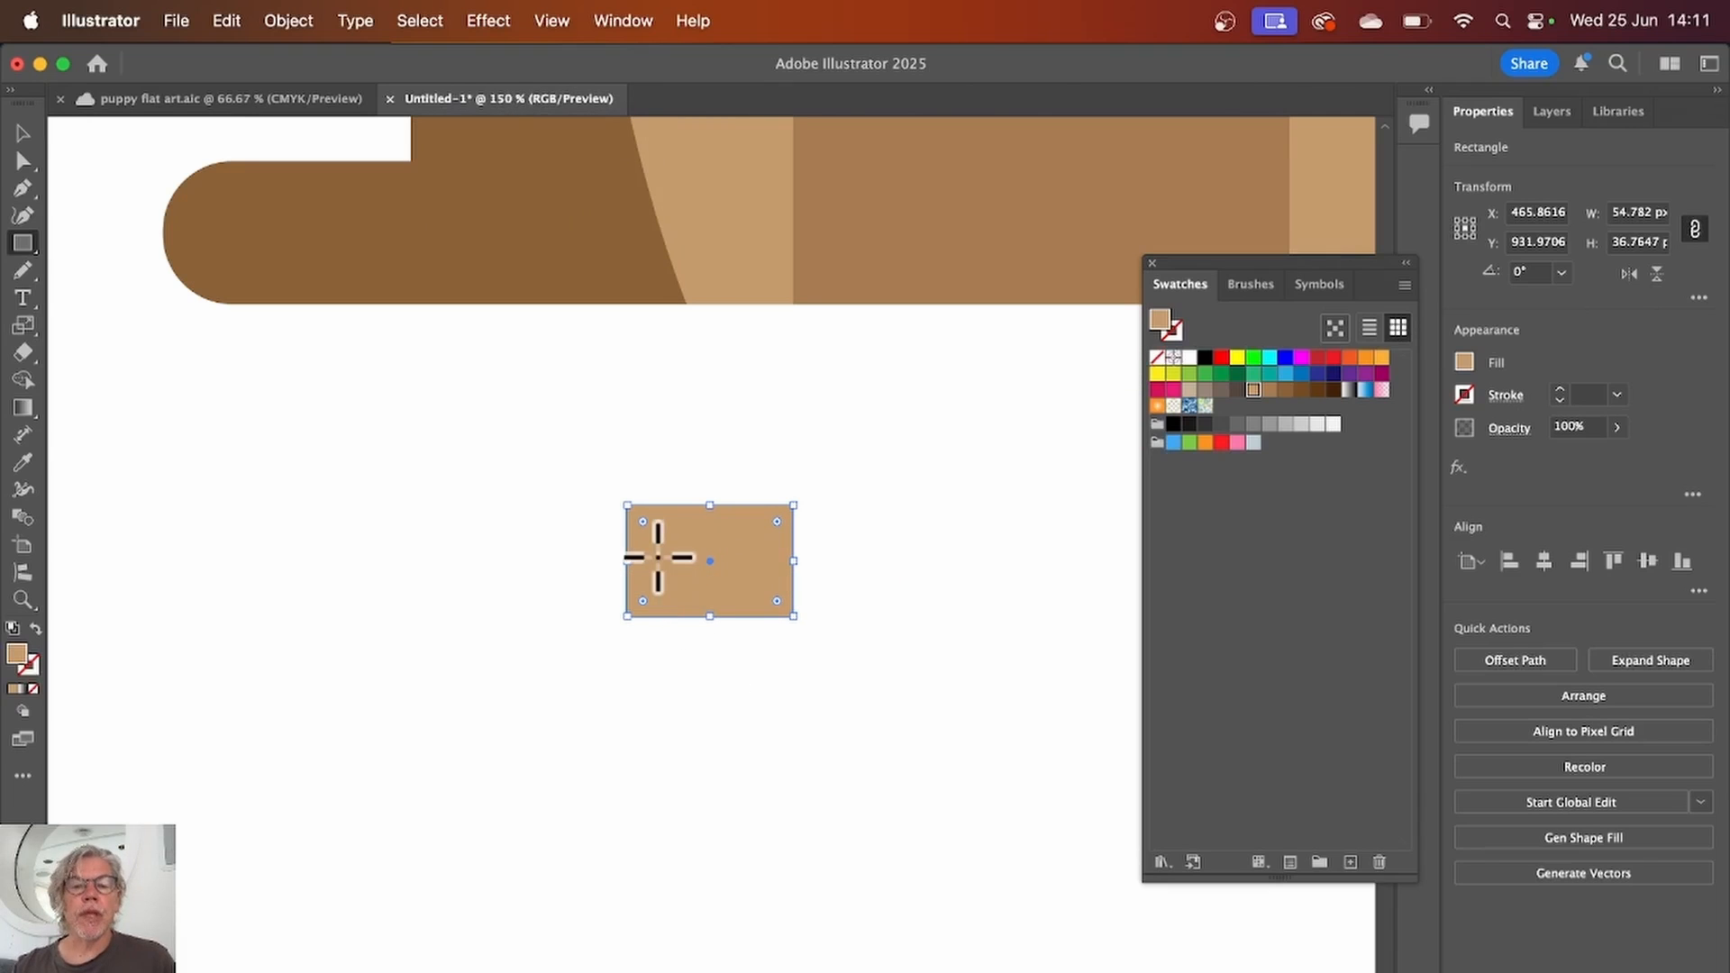
pyautogui.moveTo(642, 521); pyautogui.dragTo(673, 550)
pyautogui.click(22, 133)
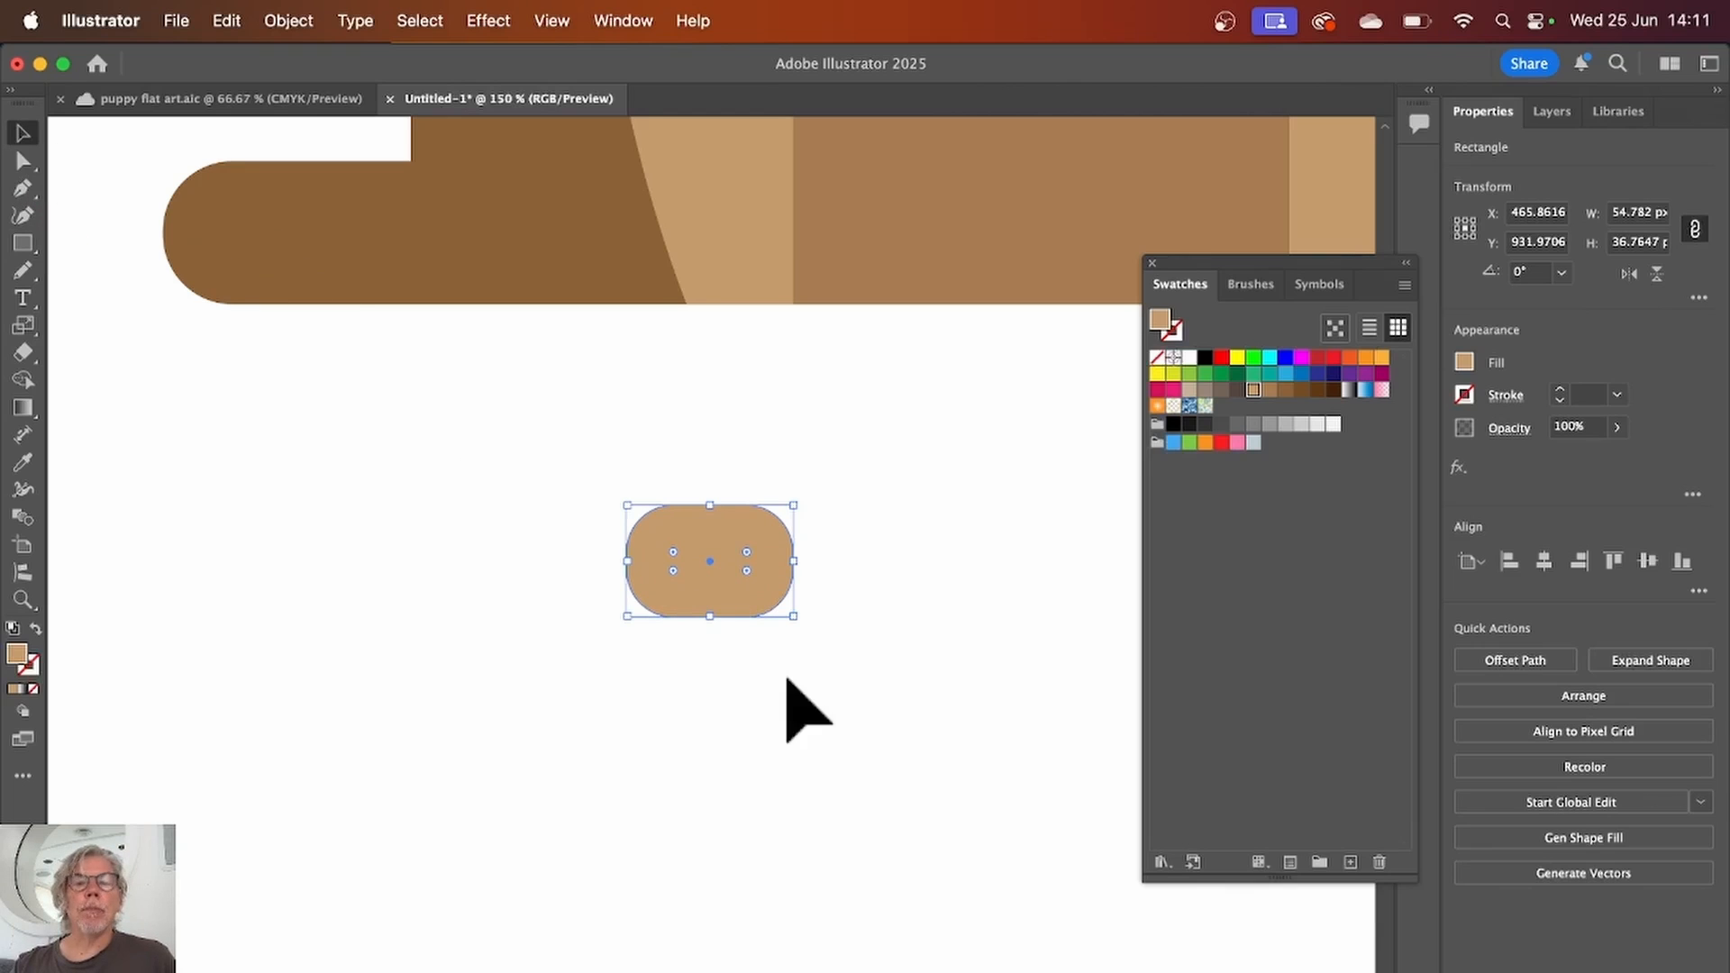
# Step: Move the paw to the foot of the left leg, duplicate it onto the right leg's foot, and nudge the left paw slightly right
pyautogui.moveTo(721, 583); pyautogui.dragTo(719, 289)
pyautogui.hscroll(5, 830, 532)
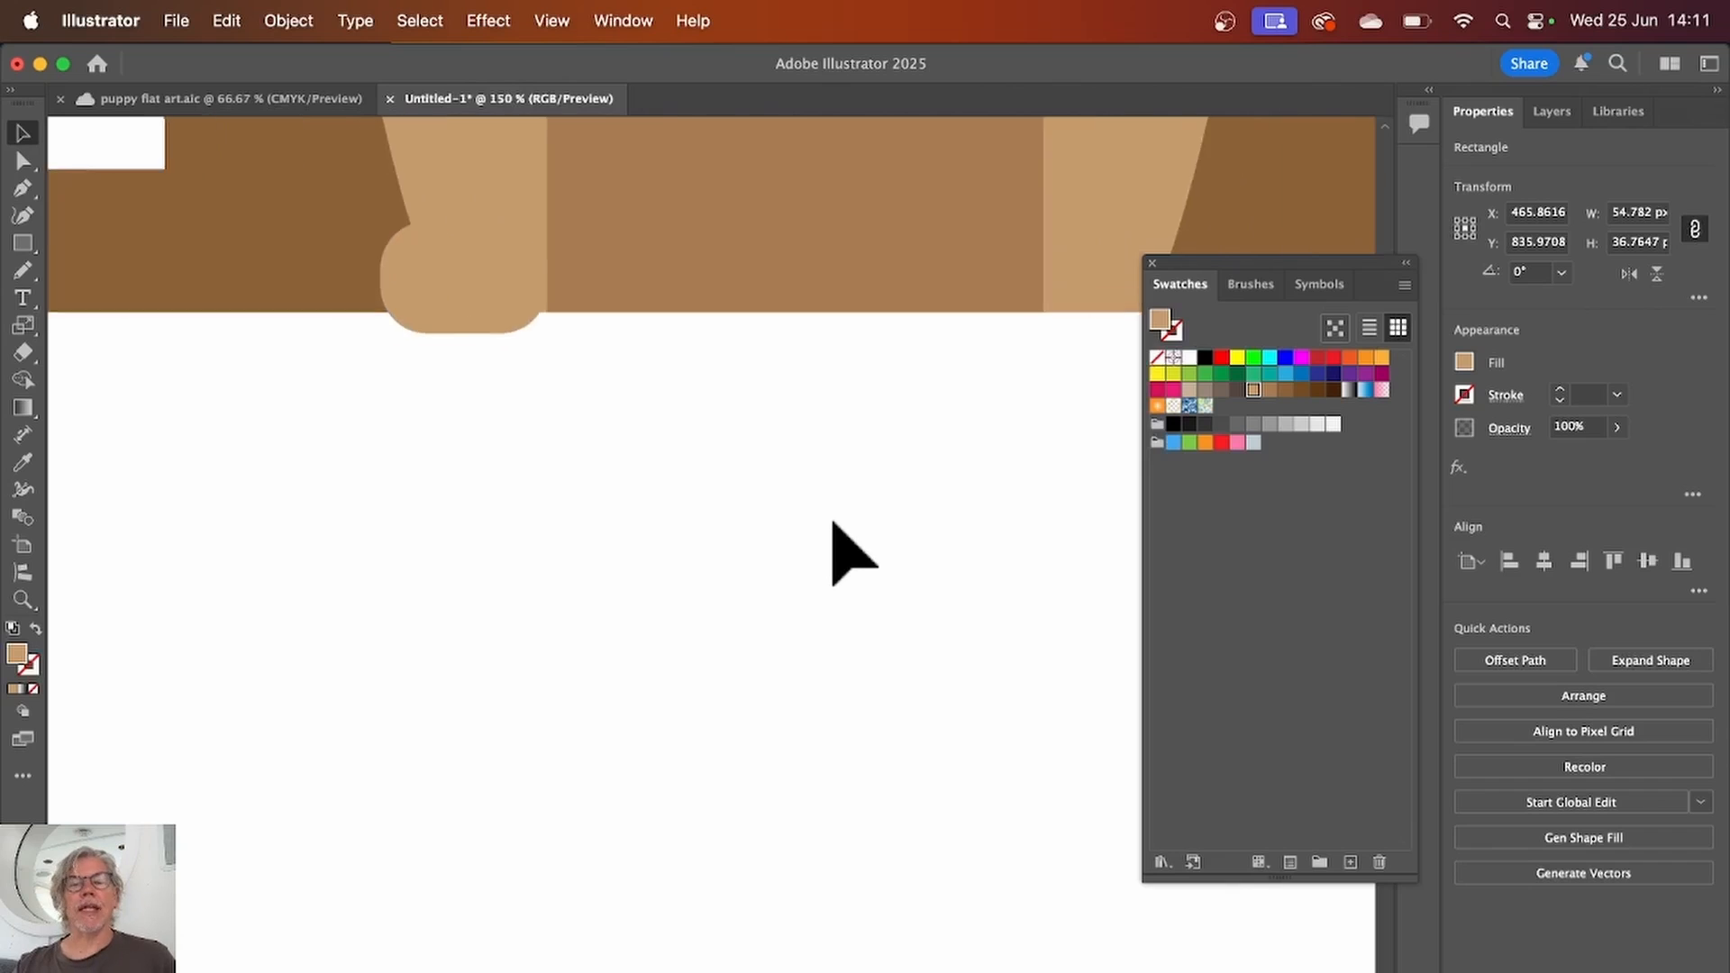
pyautogui.scroll(2, 832, 528)
pyautogui.hscroll(4, 832, 525)
pyautogui.scroll(1, 832, 524)
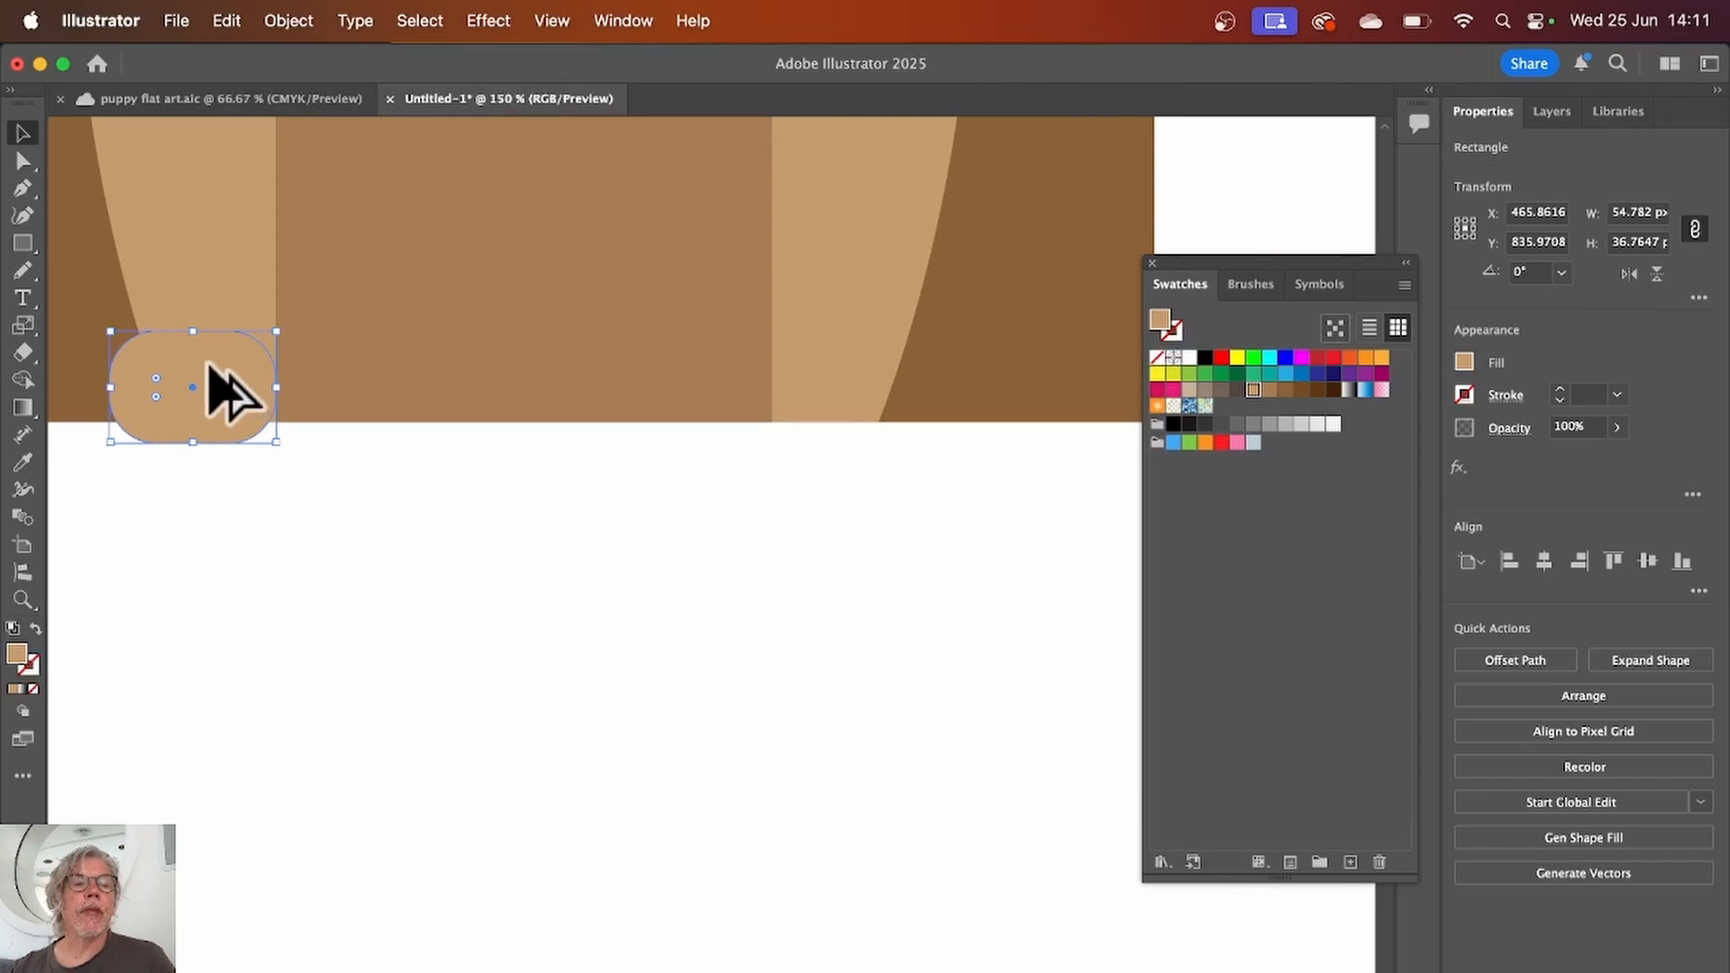
pyautogui.moveTo(187, 360); pyautogui.dragTo(835, 364)
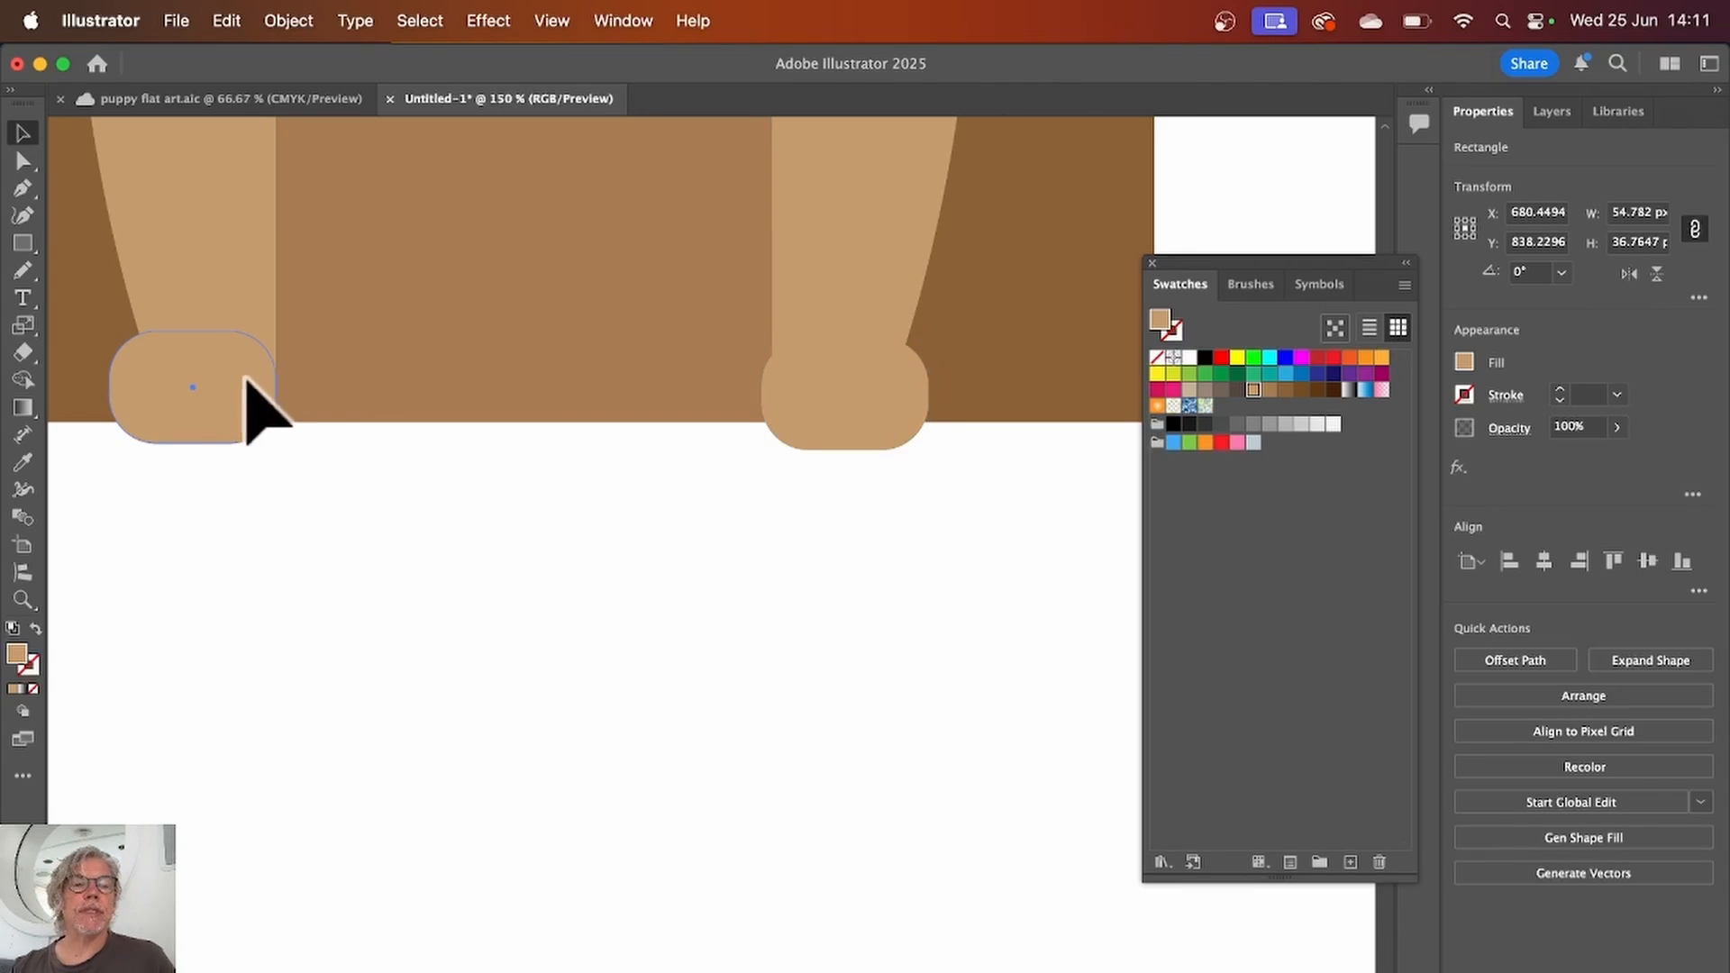
pyautogui.moveTo(246, 379); pyautogui.dragTo(251, 383)
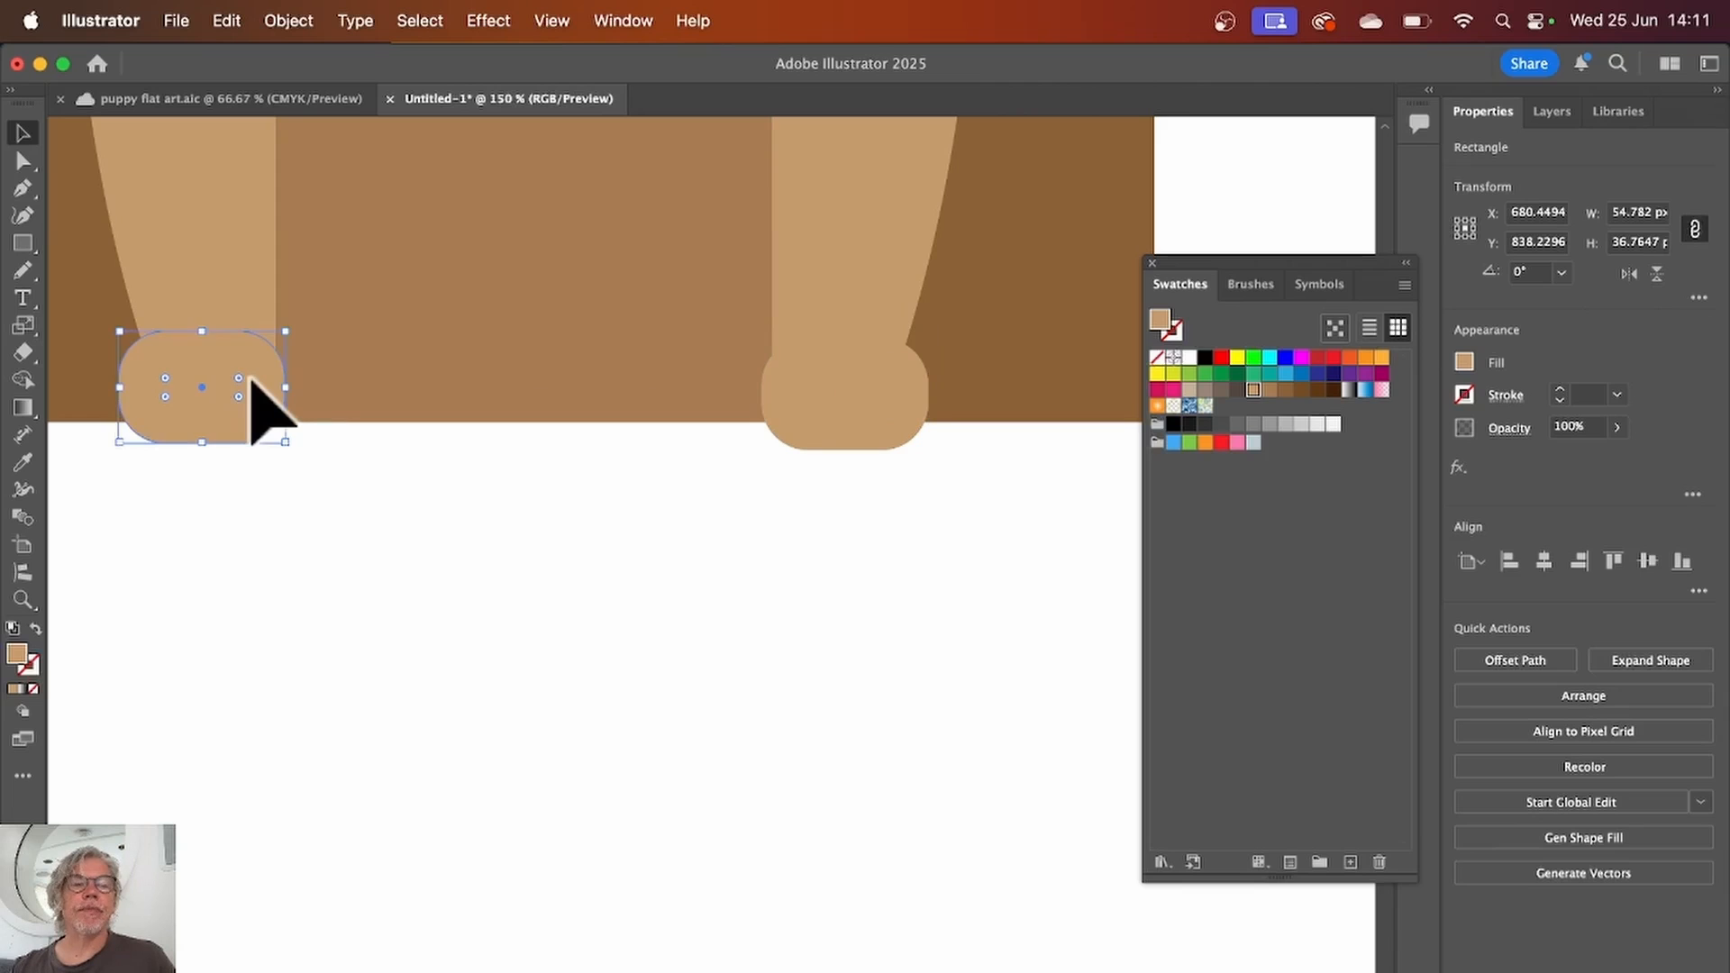
pyautogui.click(584, 563)
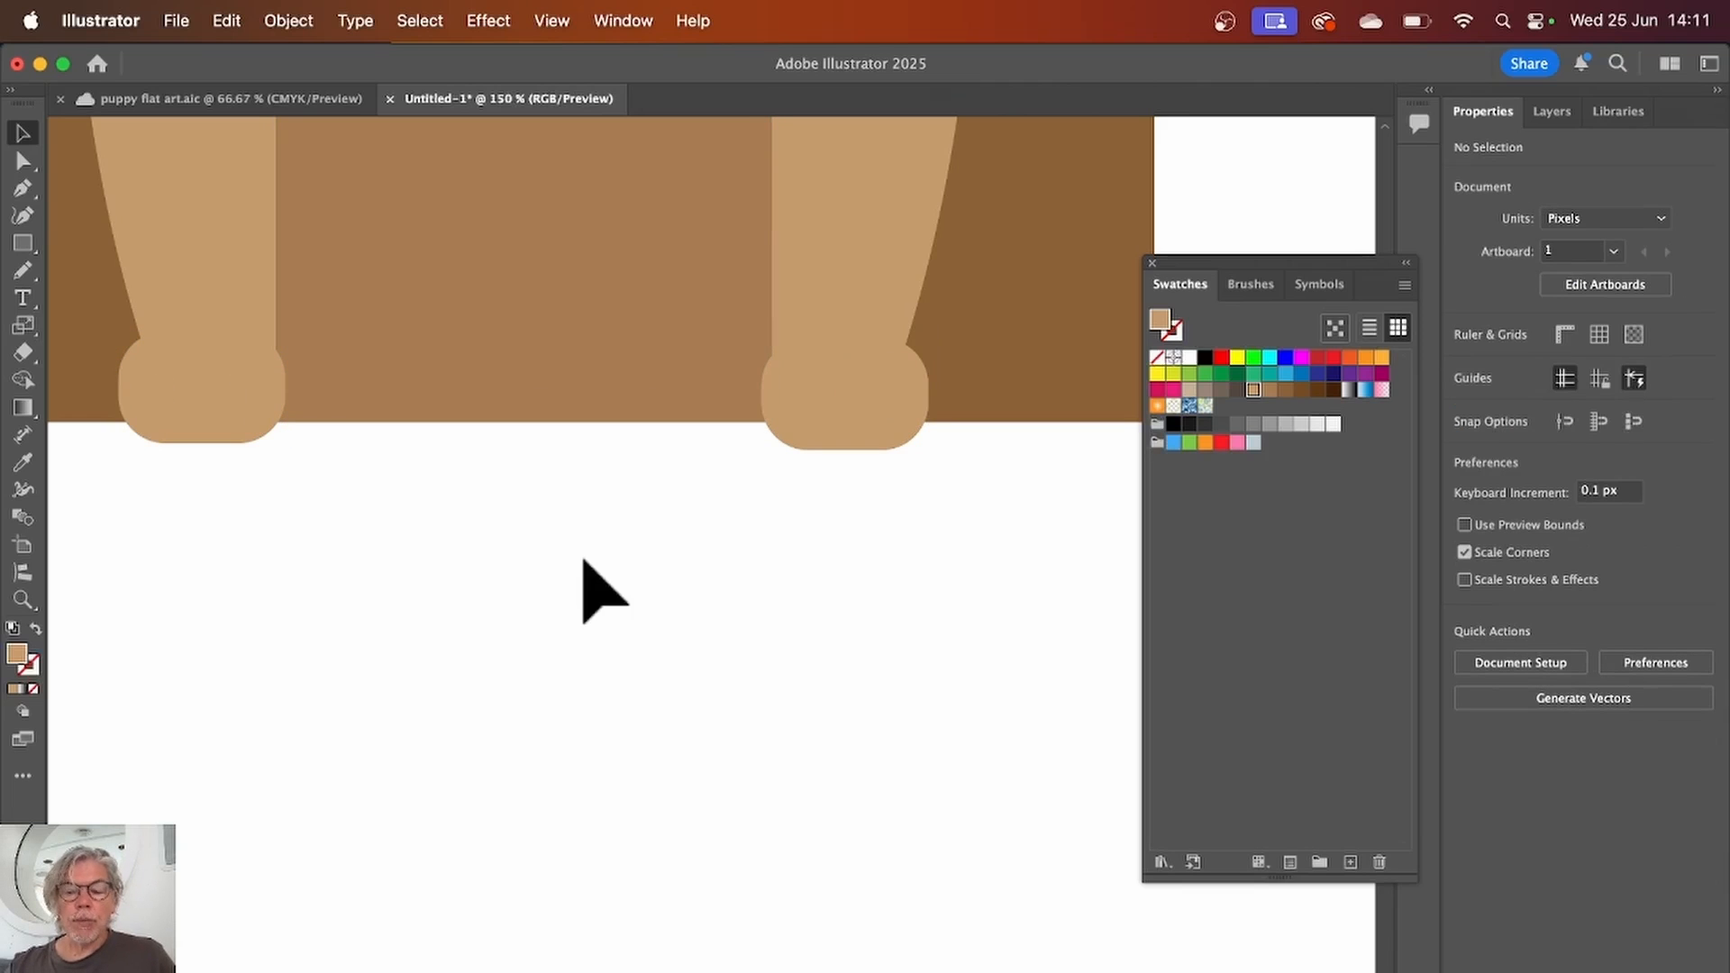
# Step: Create a polygon with 3 sides and a 50 px radius above and to the left of the body
pyautogui.press('super+minus')
pyautogui.press('super+minus')
pyautogui.press('super+minus')
pyautogui.press('super+minus')
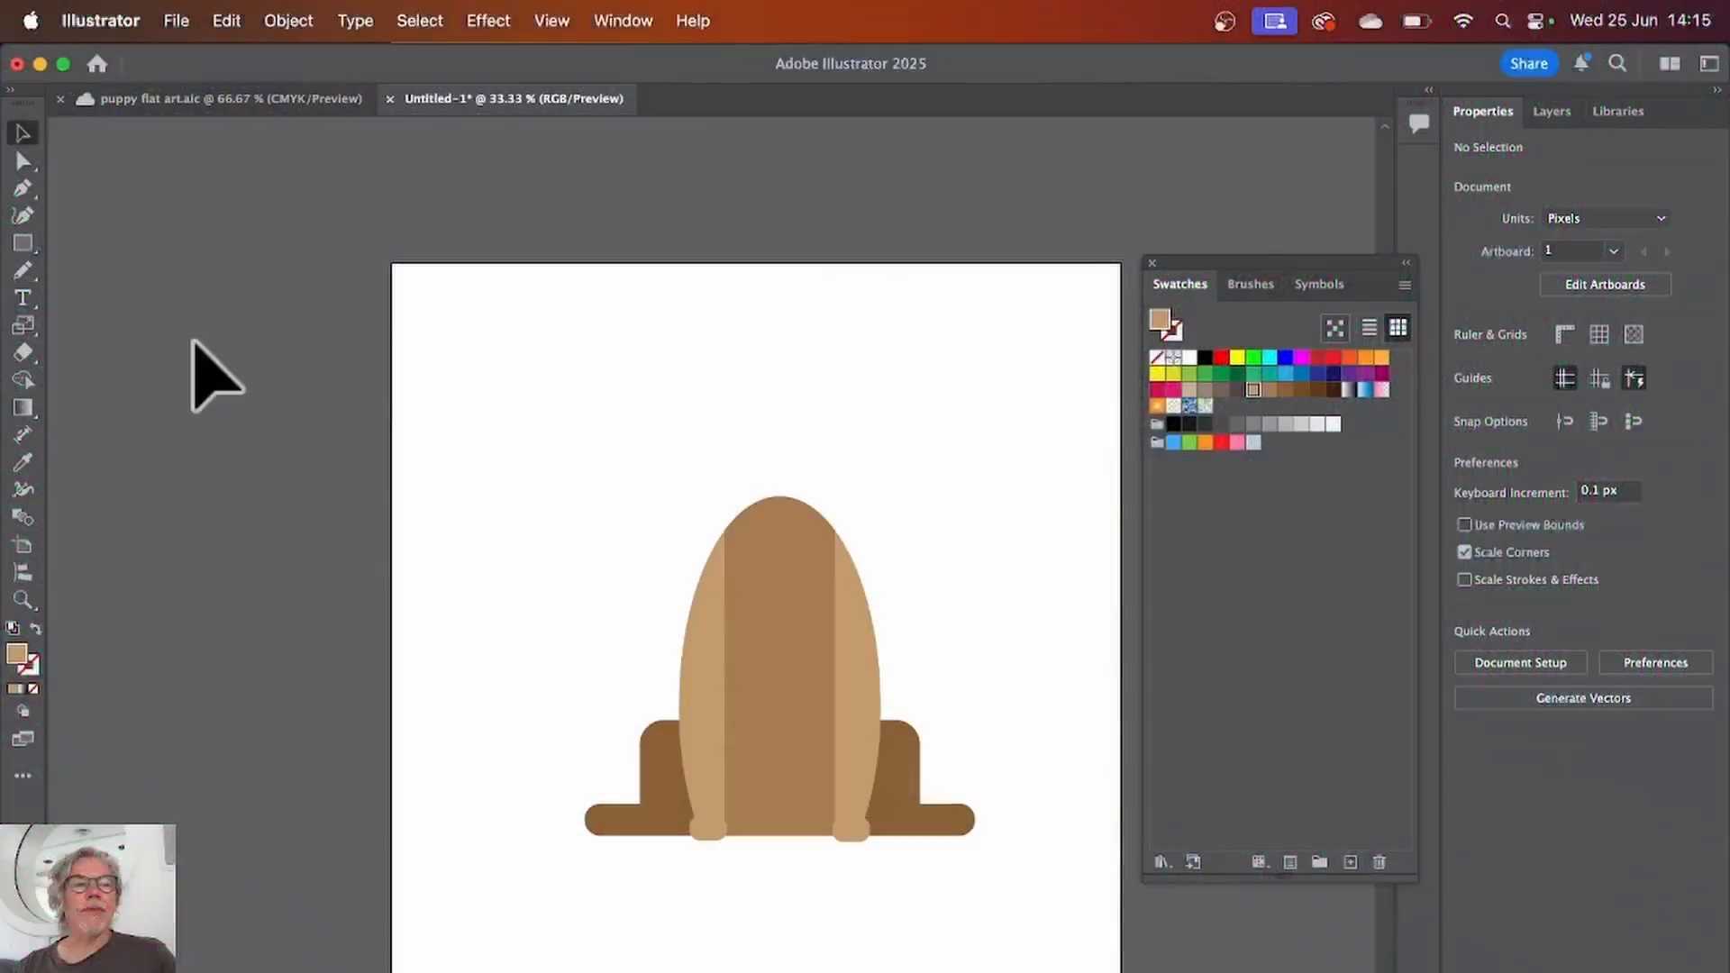
pyautogui.click(21, 244)
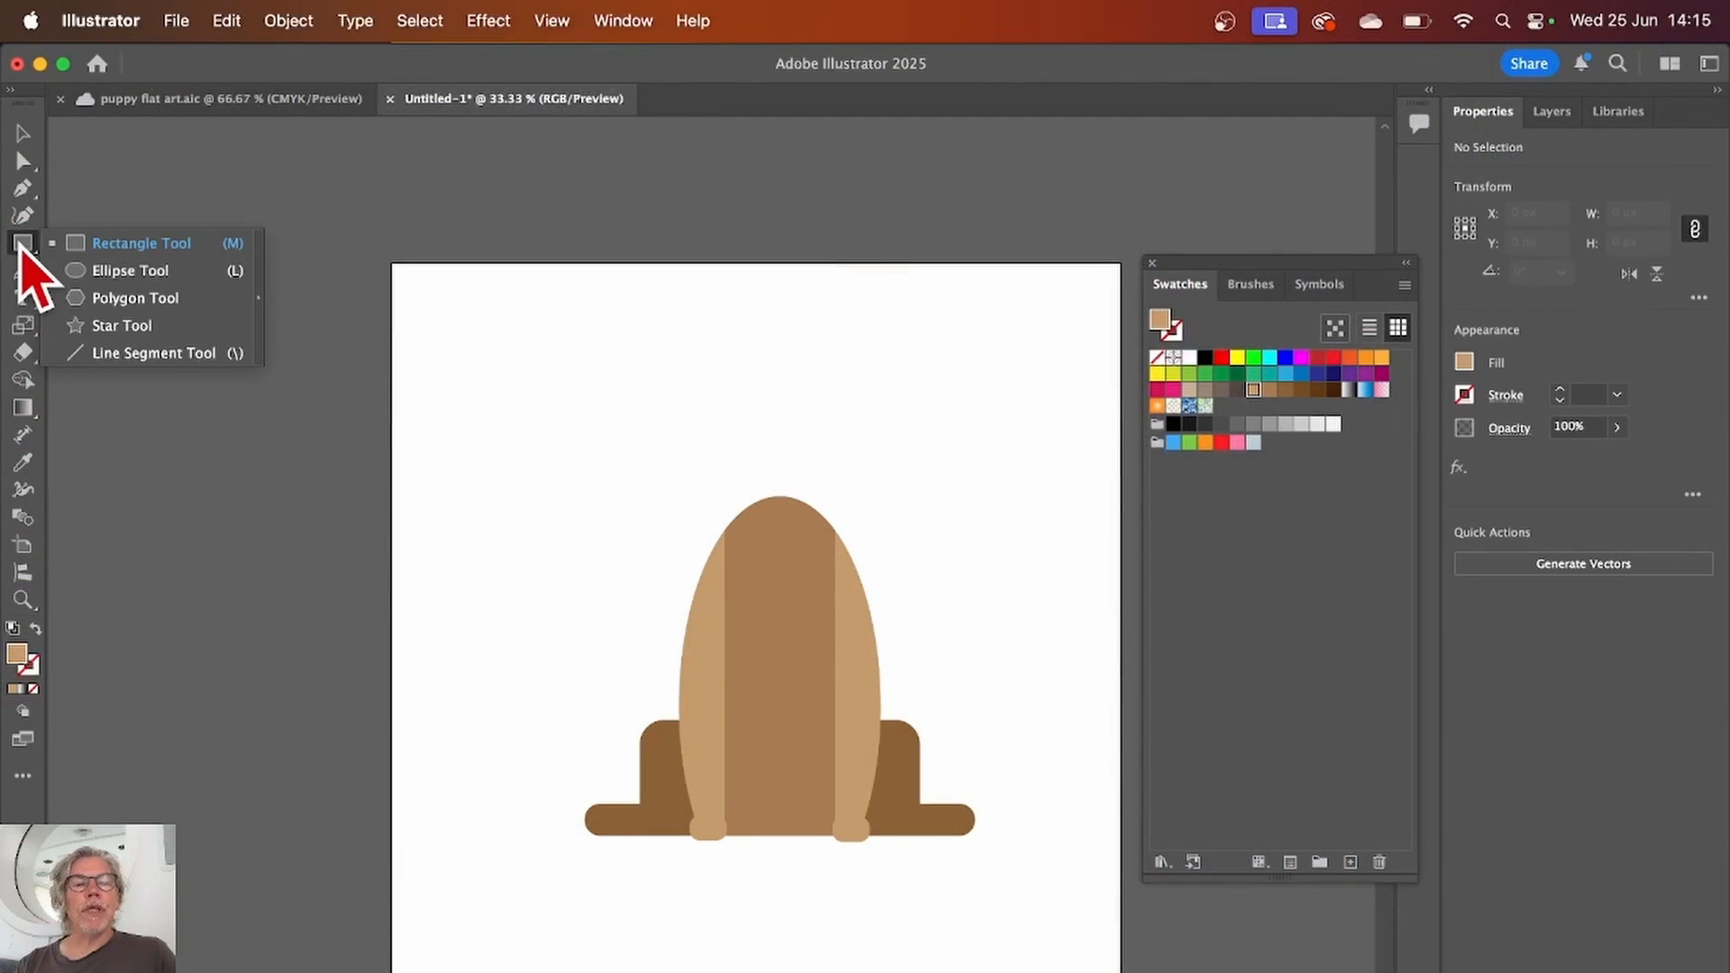
pyautogui.click(171, 303)
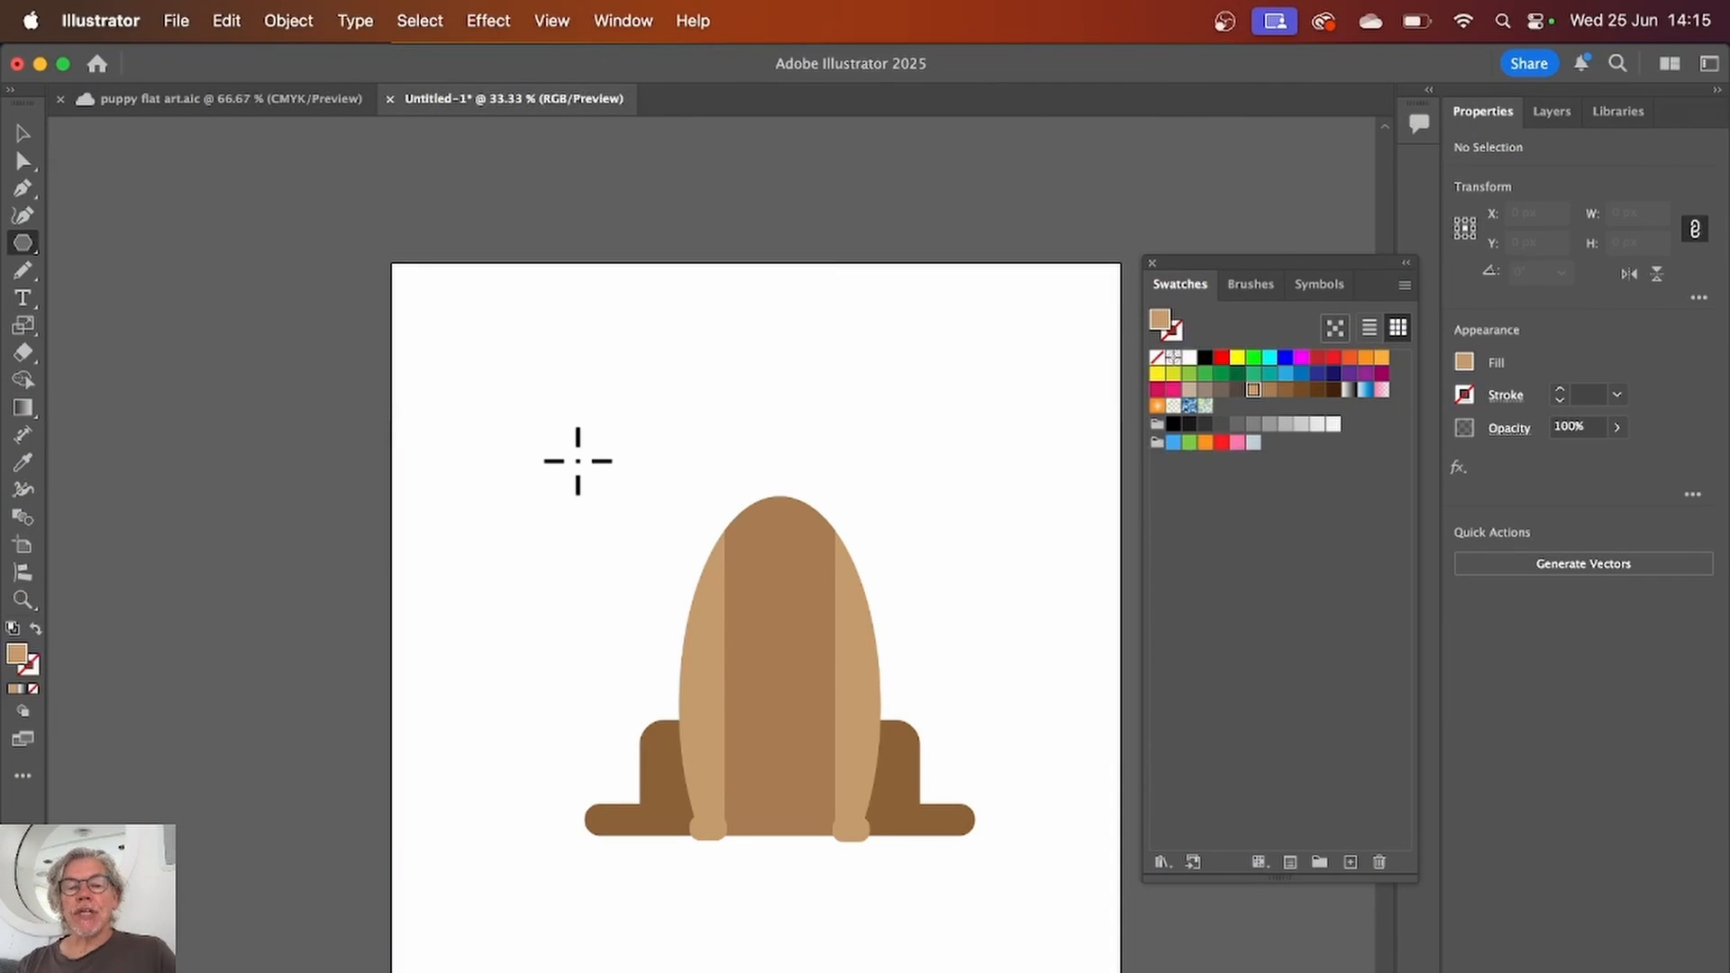
pyautogui.click(632, 440)
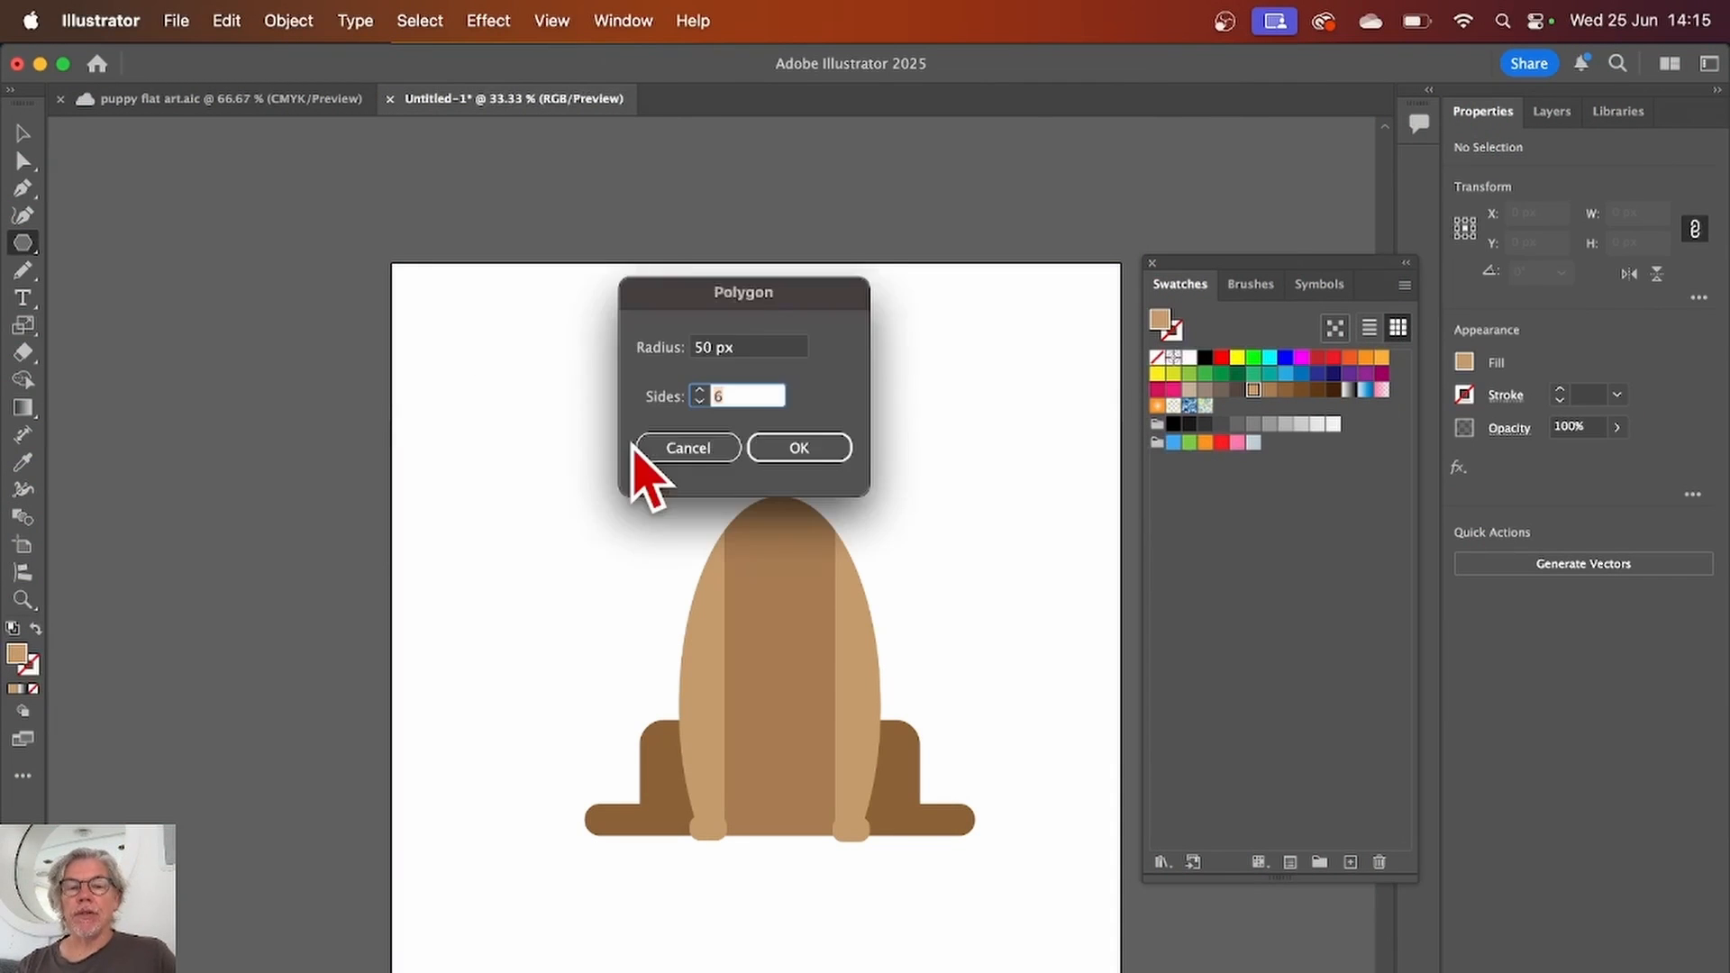
pyautogui.moveTo(752, 293); pyautogui.dragTo(720, 294)
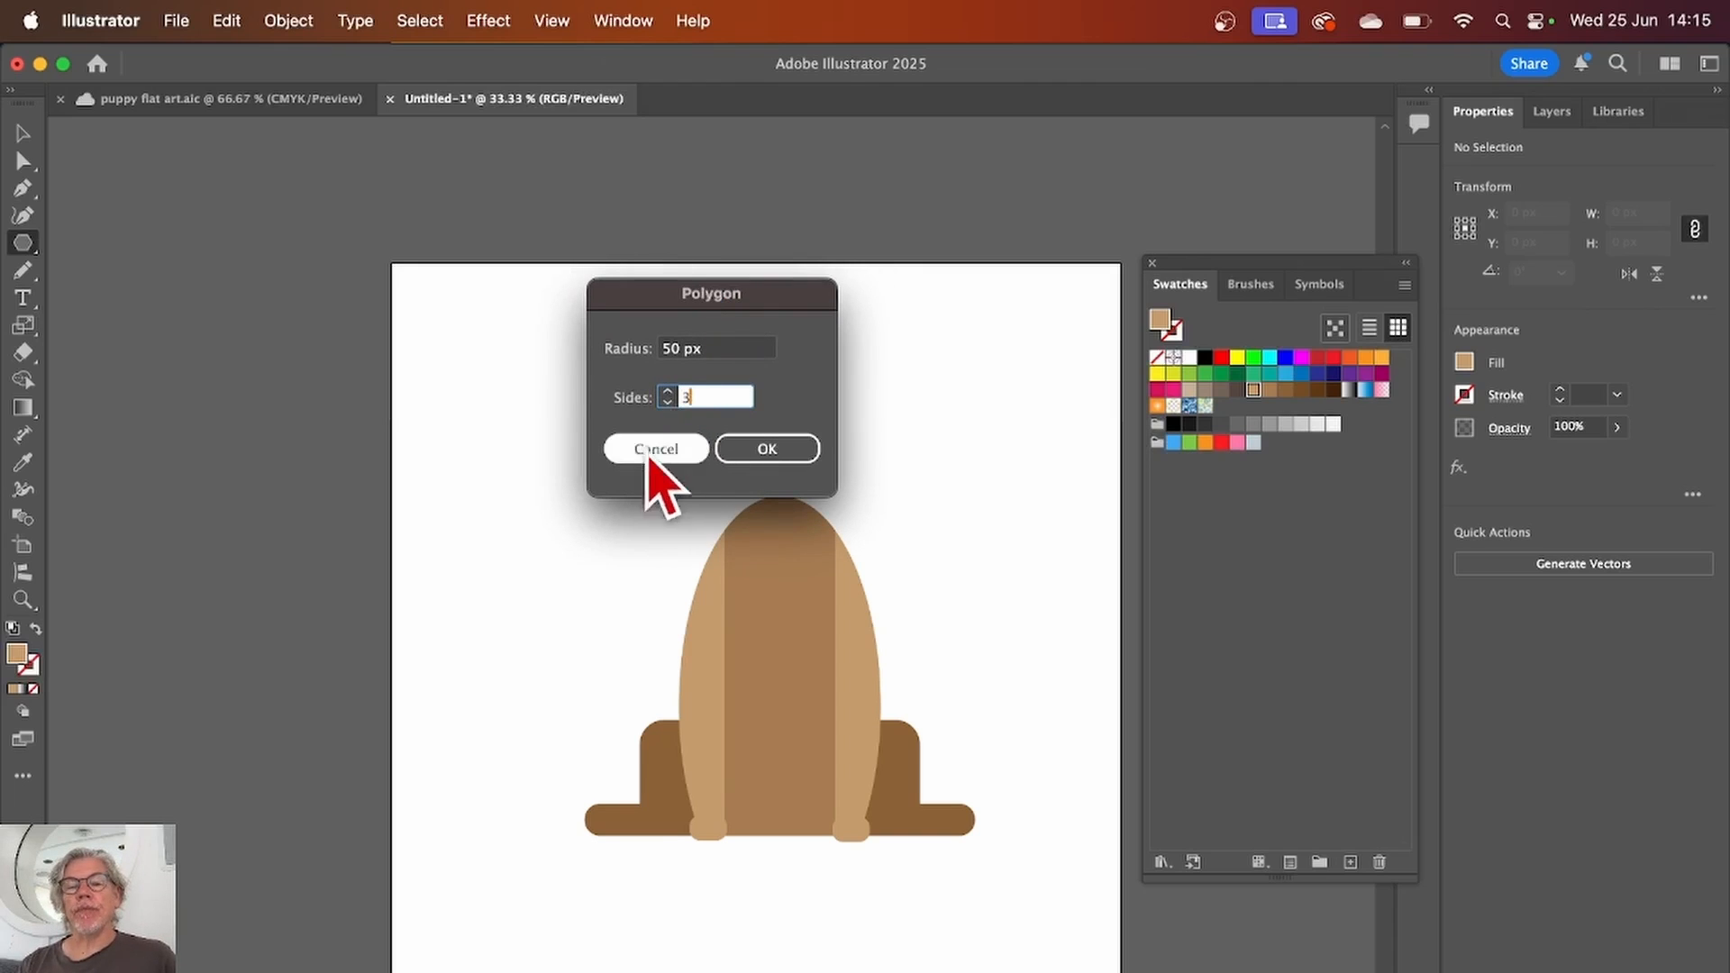
pyautogui.click(767, 449)
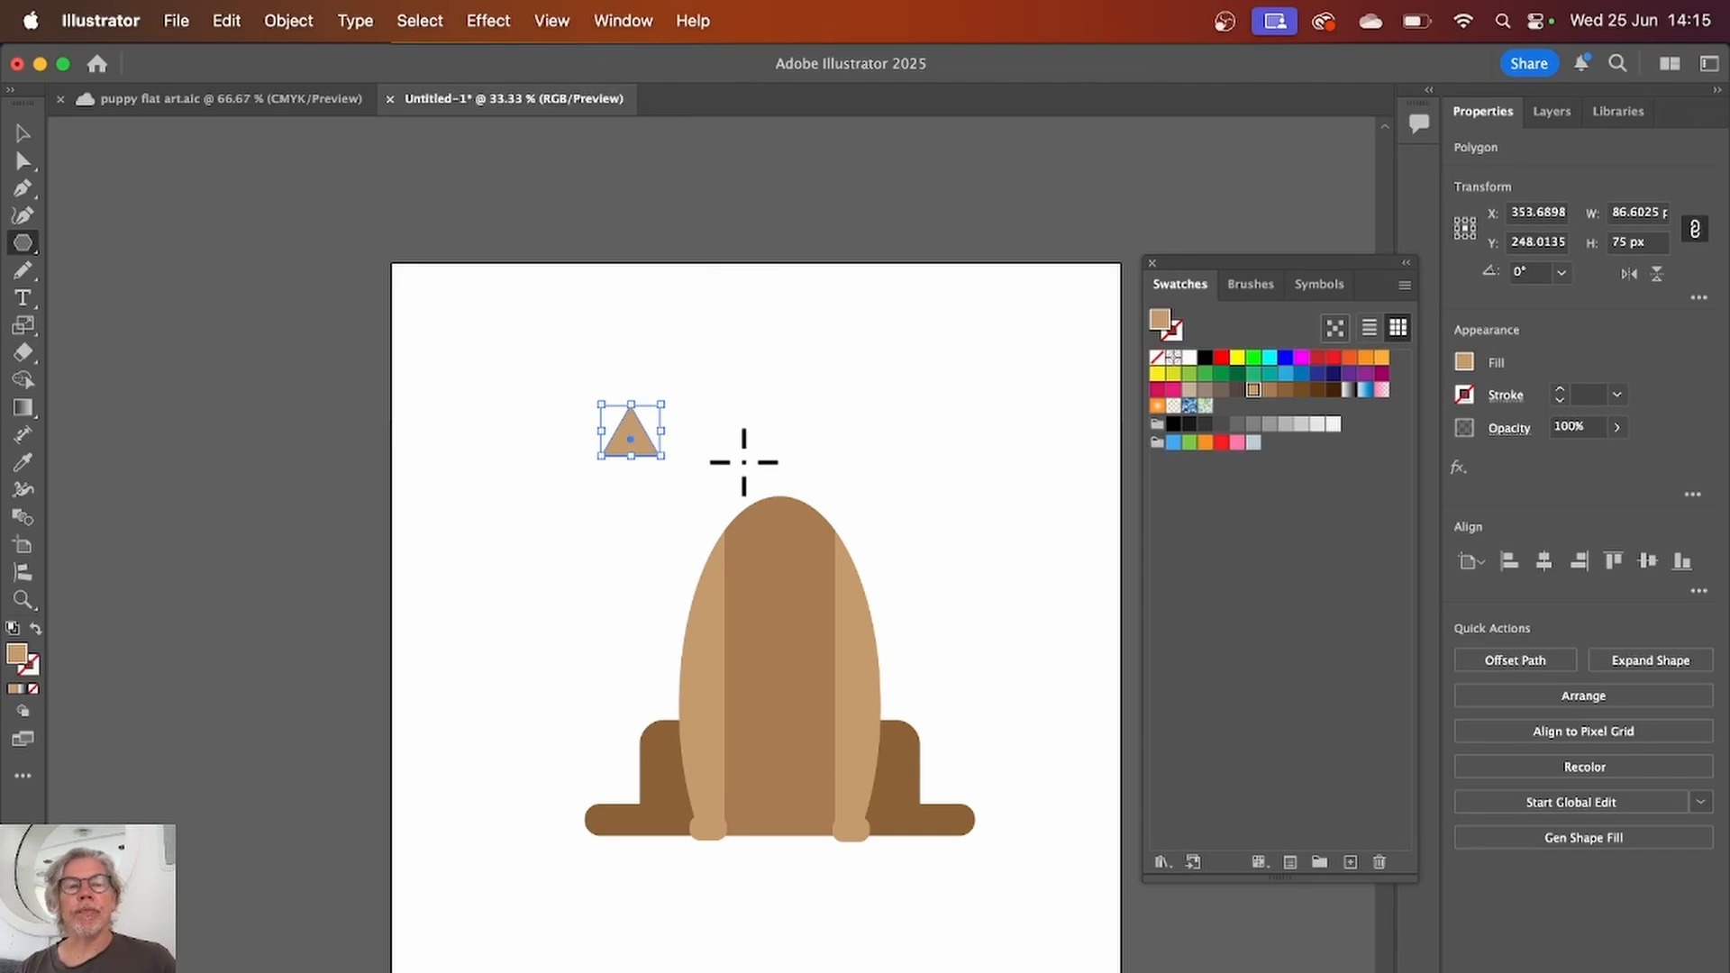
# Step: Enlarge the triangle to about 370 by 321 px, flip it vertically, and move it down and slightly left above the body
pyautogui.click(23, 134)
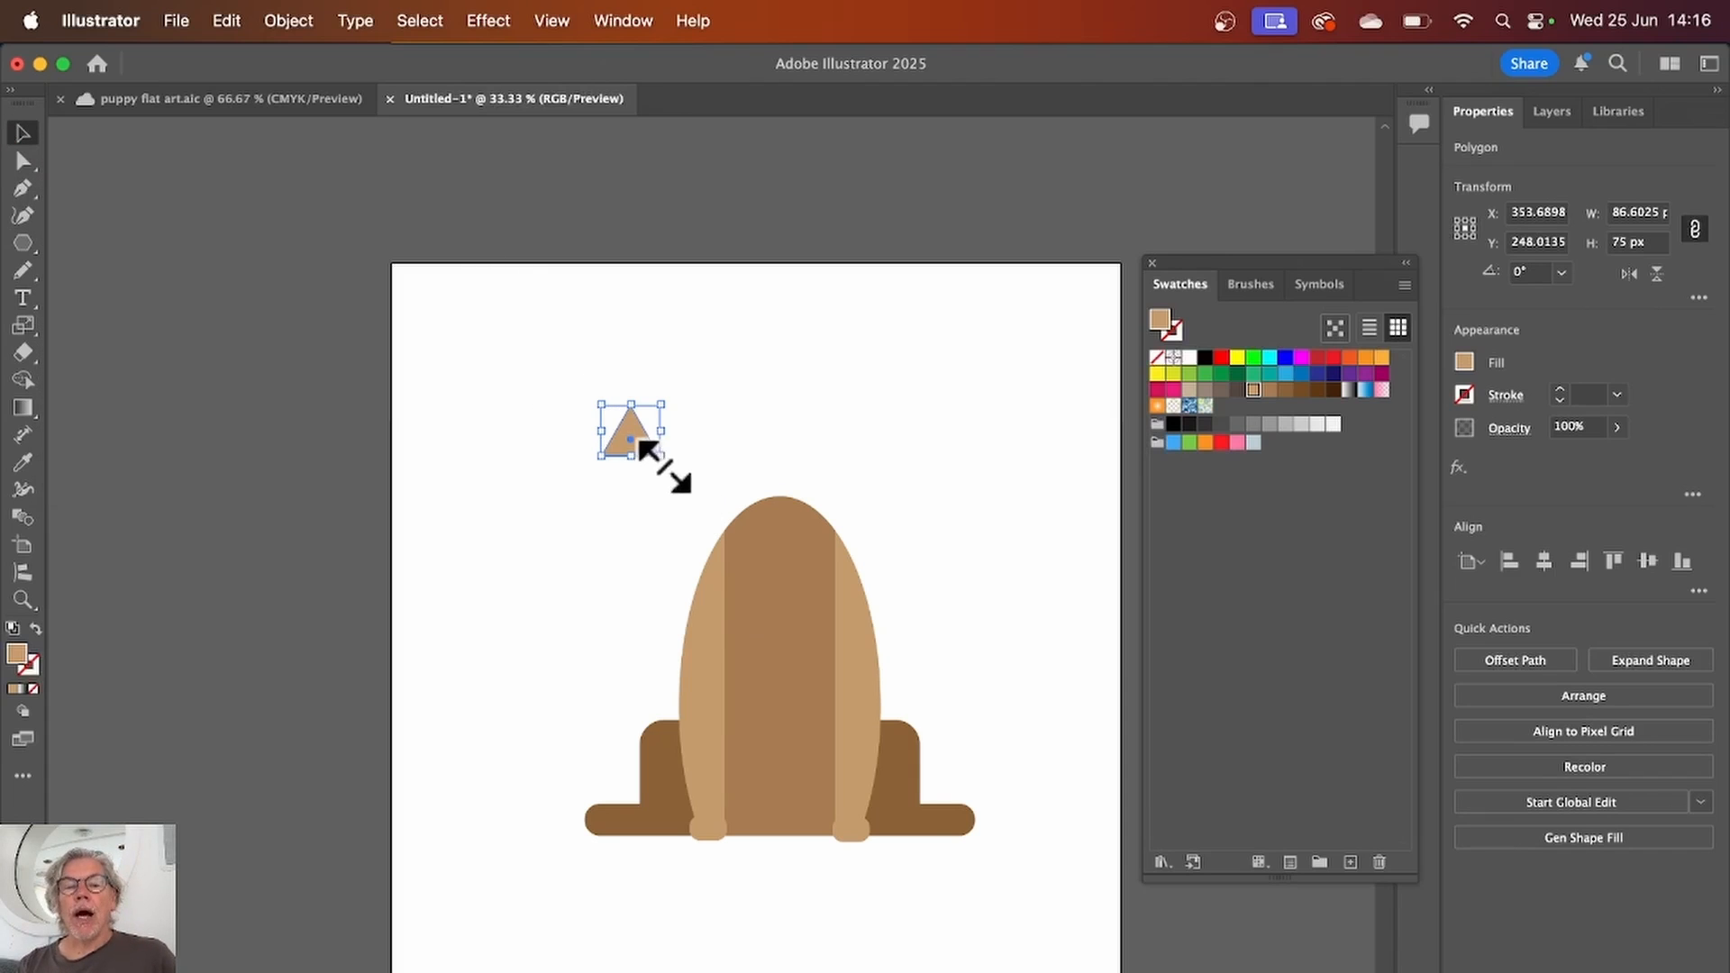
pyautogui.moveTo(673, 471); pyautogui.dragTo(768, 455)
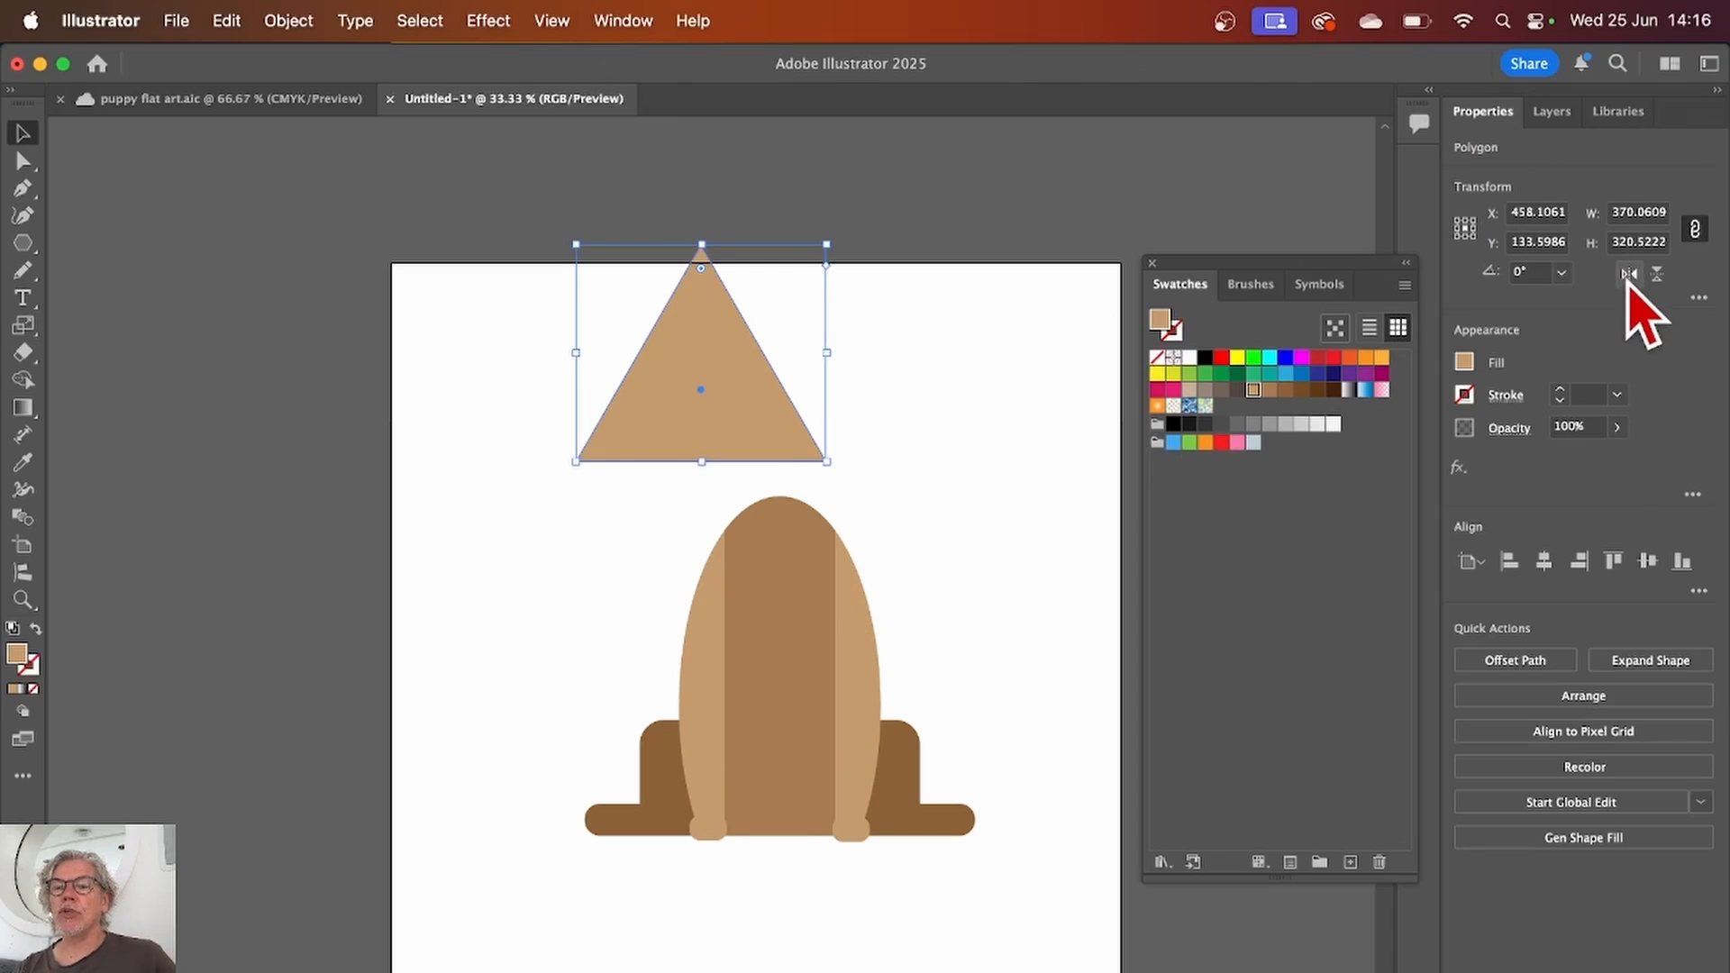
pyautogui.click(1657, 275)
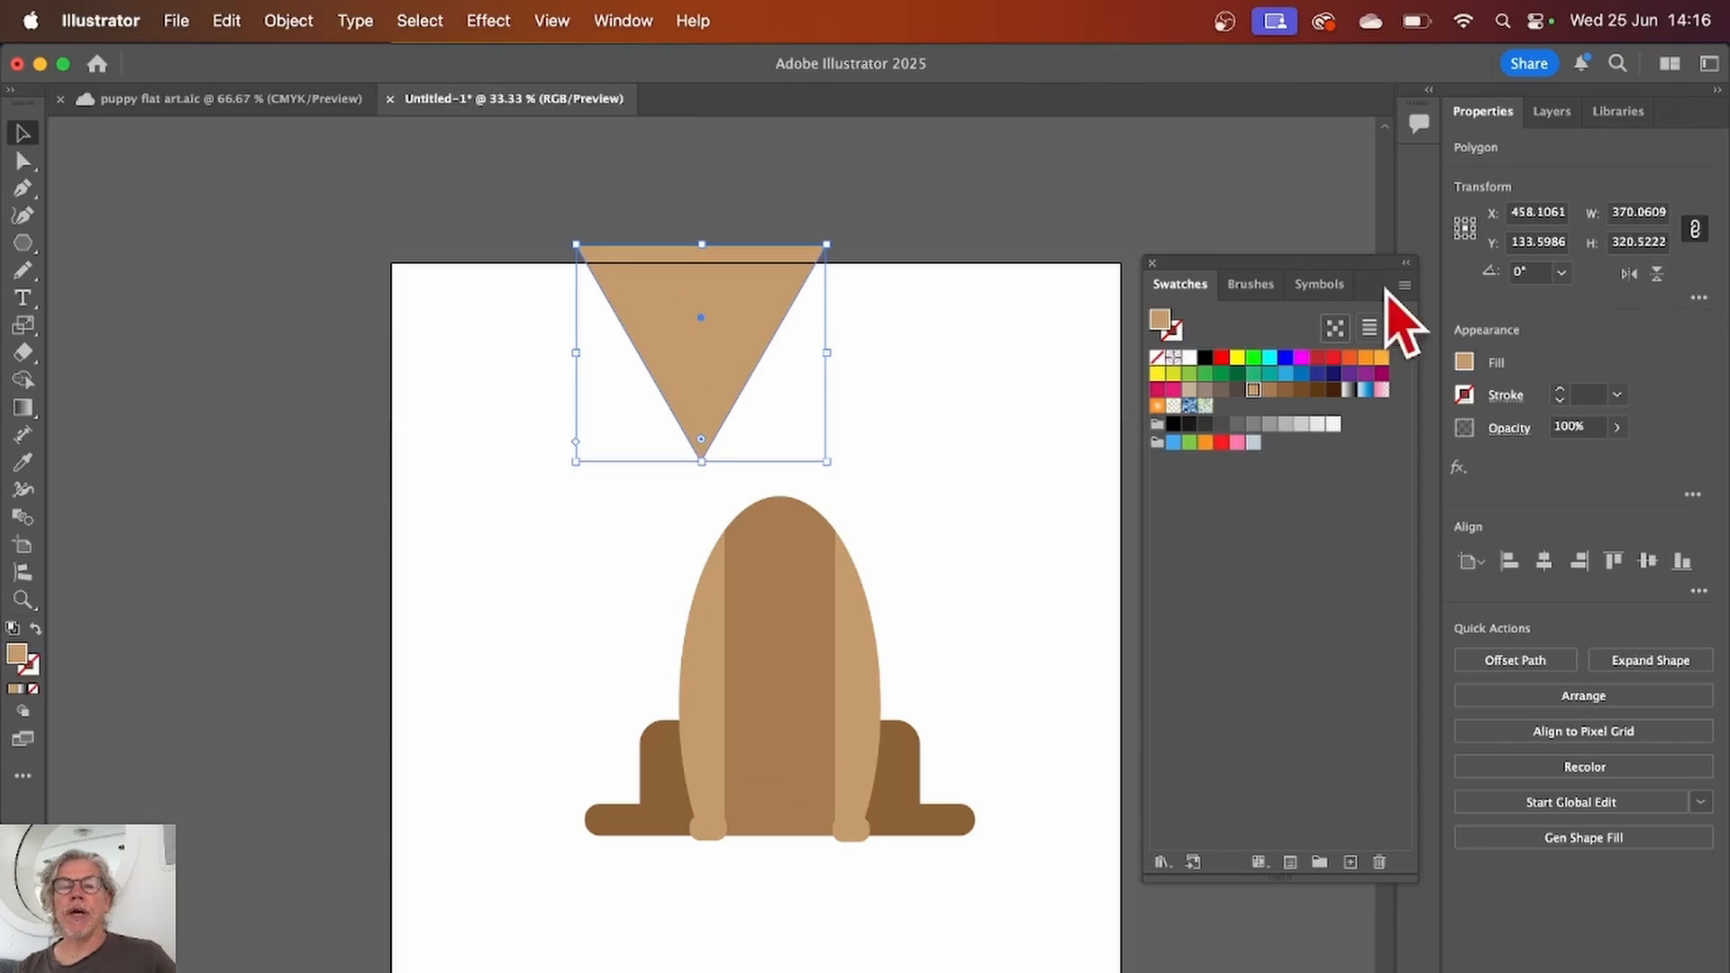
pyautogui.moveTo(737, 322); pyautogui.dragTo(702, 404)
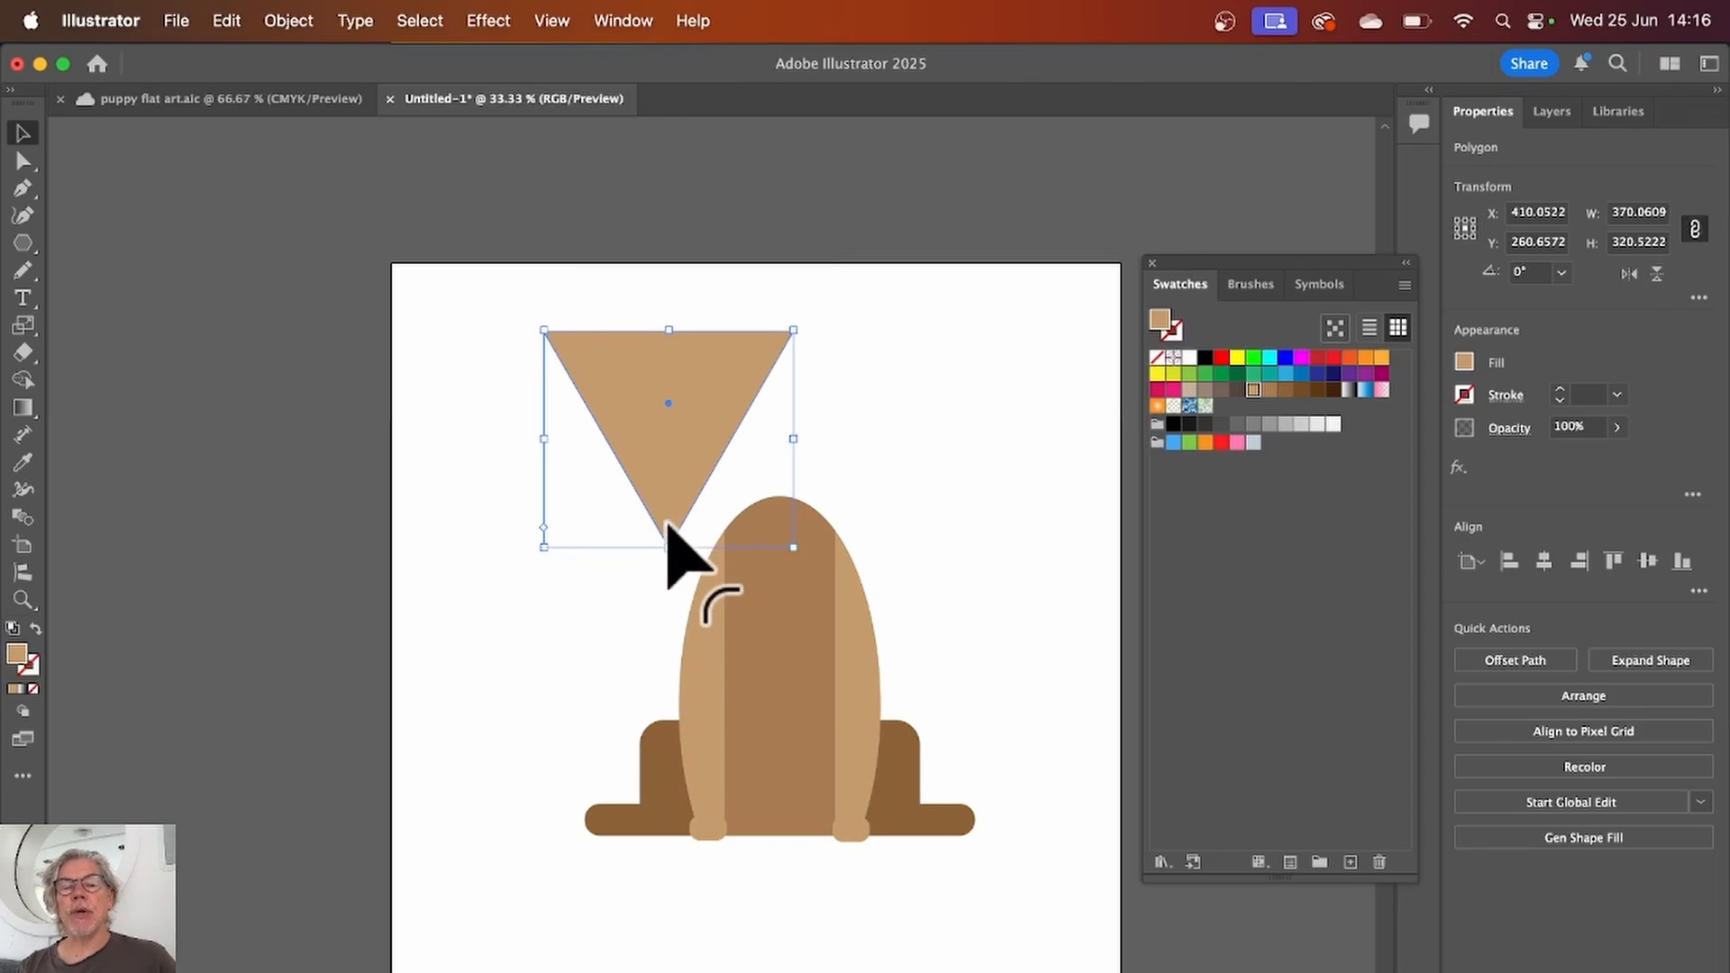
# Step: Round the triangle's corners, scale it to about 361 by 346 px, and centre it over the body's top as the head
pyautogui.moveTo(666, 529); pyautogui.dragTo(660, 444)
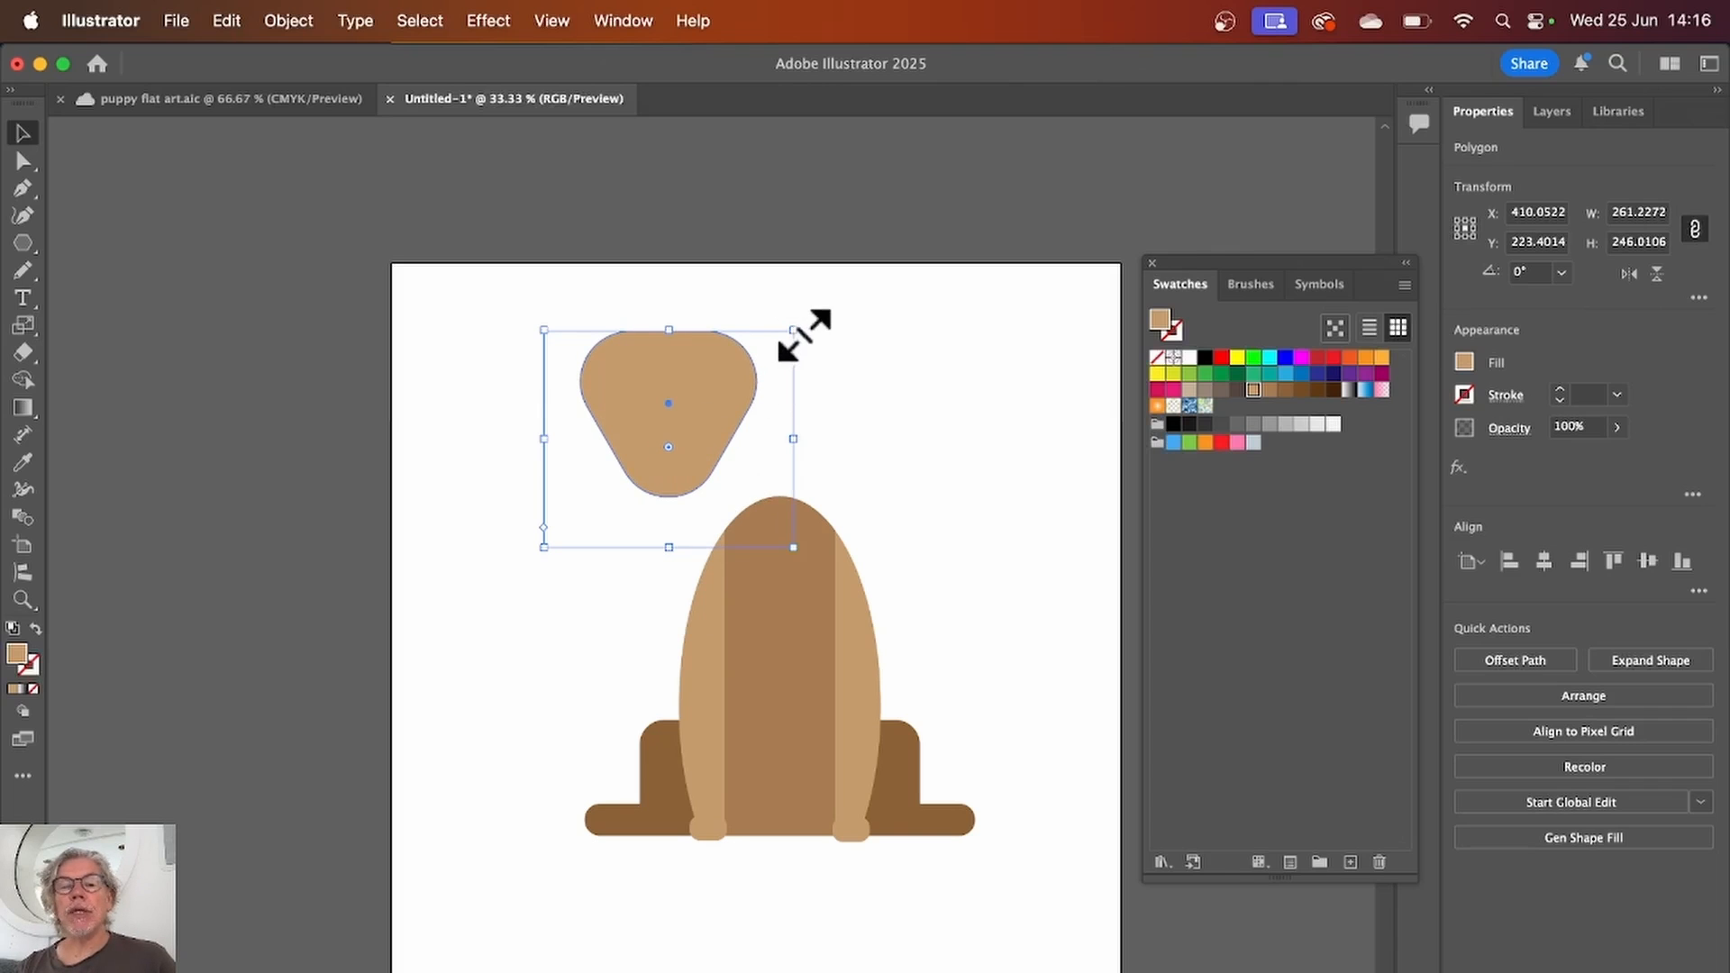
pyautogui.moveTo(793, 329); pyautogui.dragTo(894, 242)
pyautogui.moveTo(772, 366); pyautogui.dragTo(817, 444)
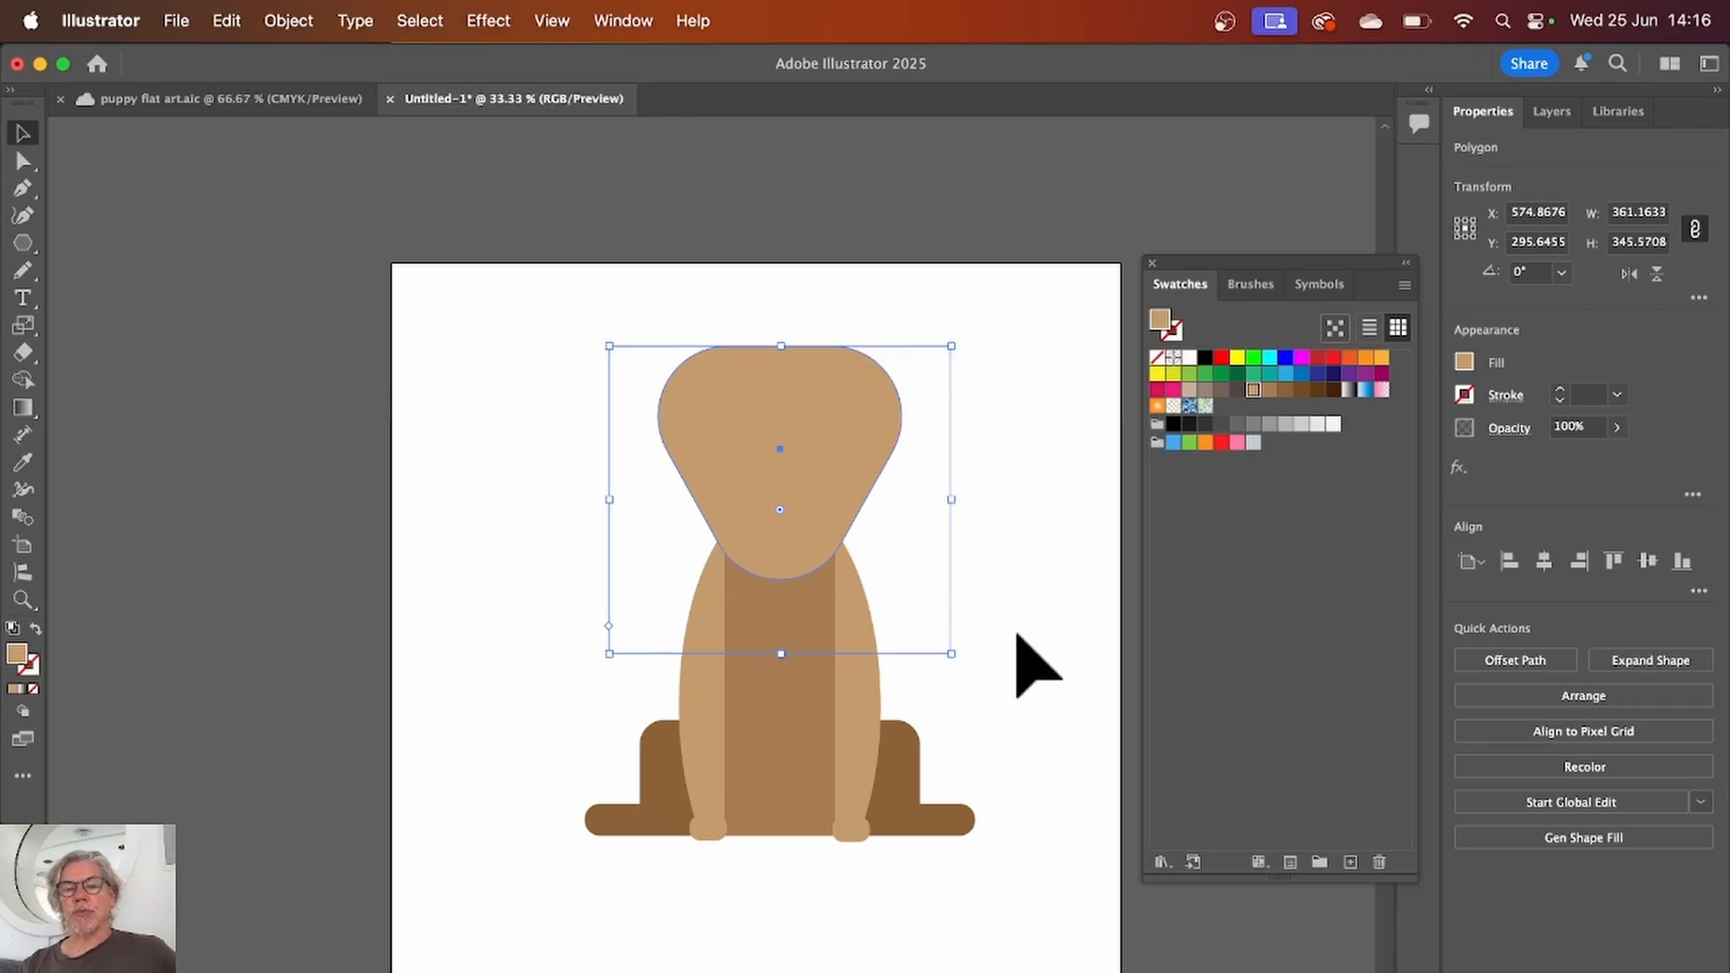
pyautogui.click(1019, 502)
# Step: Draw an ellipse about 256 by 193 px left of the head and a rectangle about 386 by 173 px over its upper half
pyautogui.moveTo(23, 243); pyautogui.dragTo(114, 272)
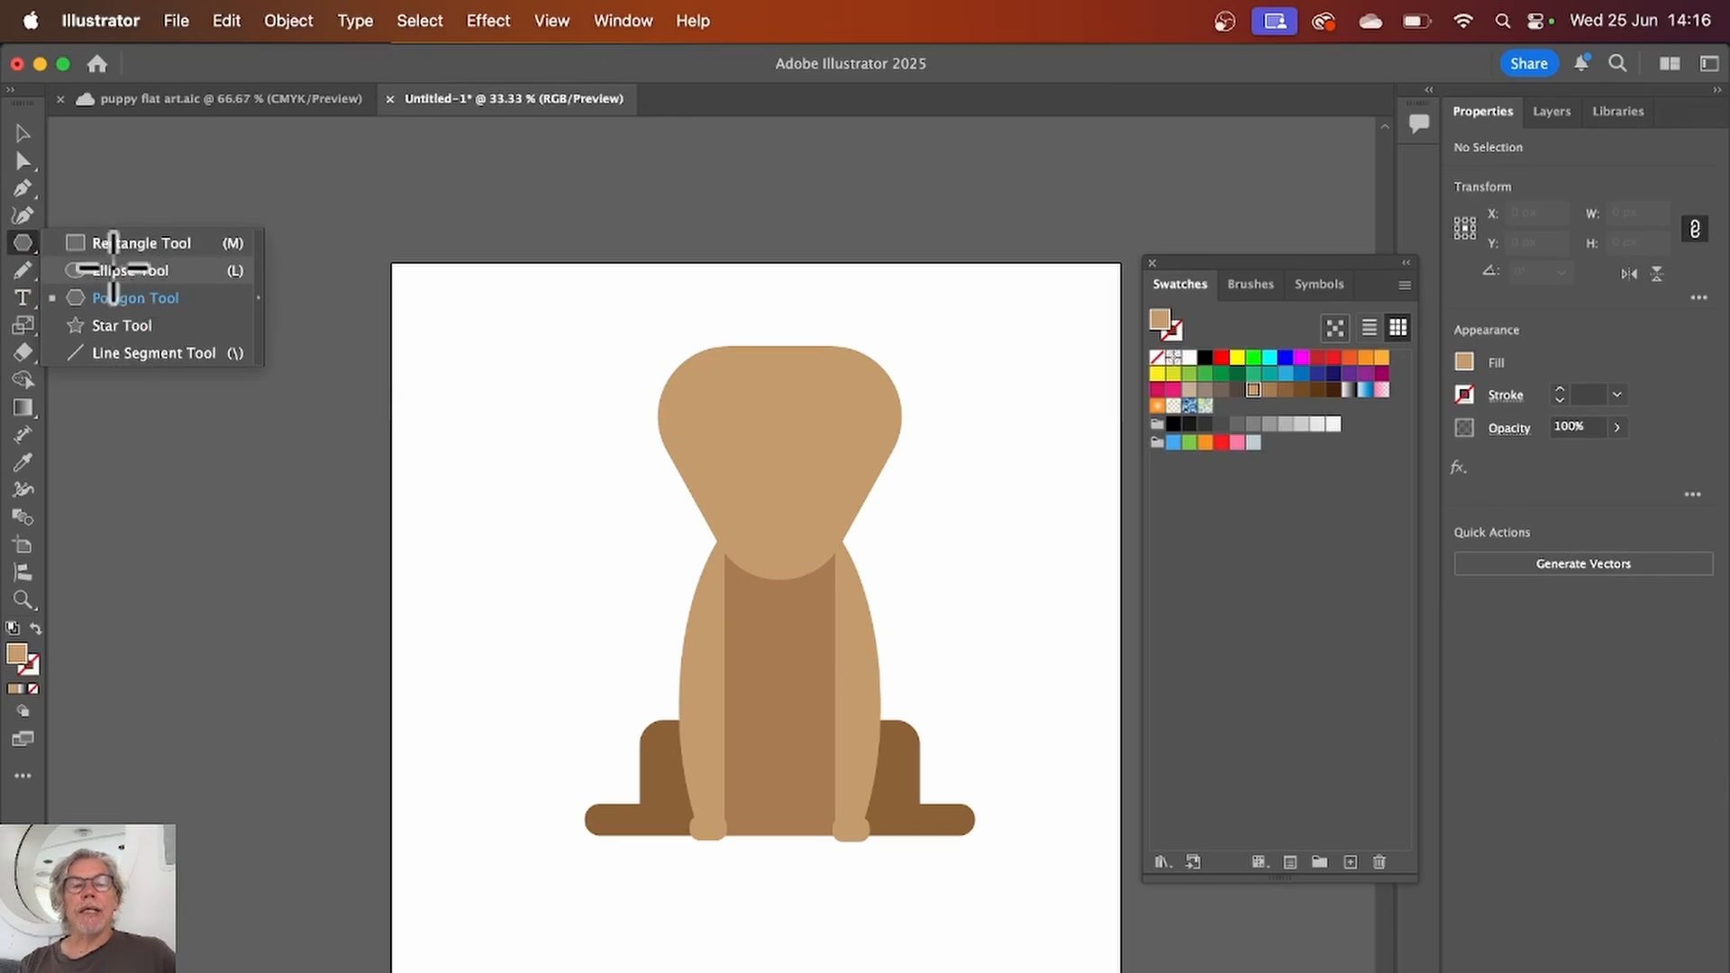
pyautogui.moveTo(449, 491); pyautogui.dragTo(621, 621)
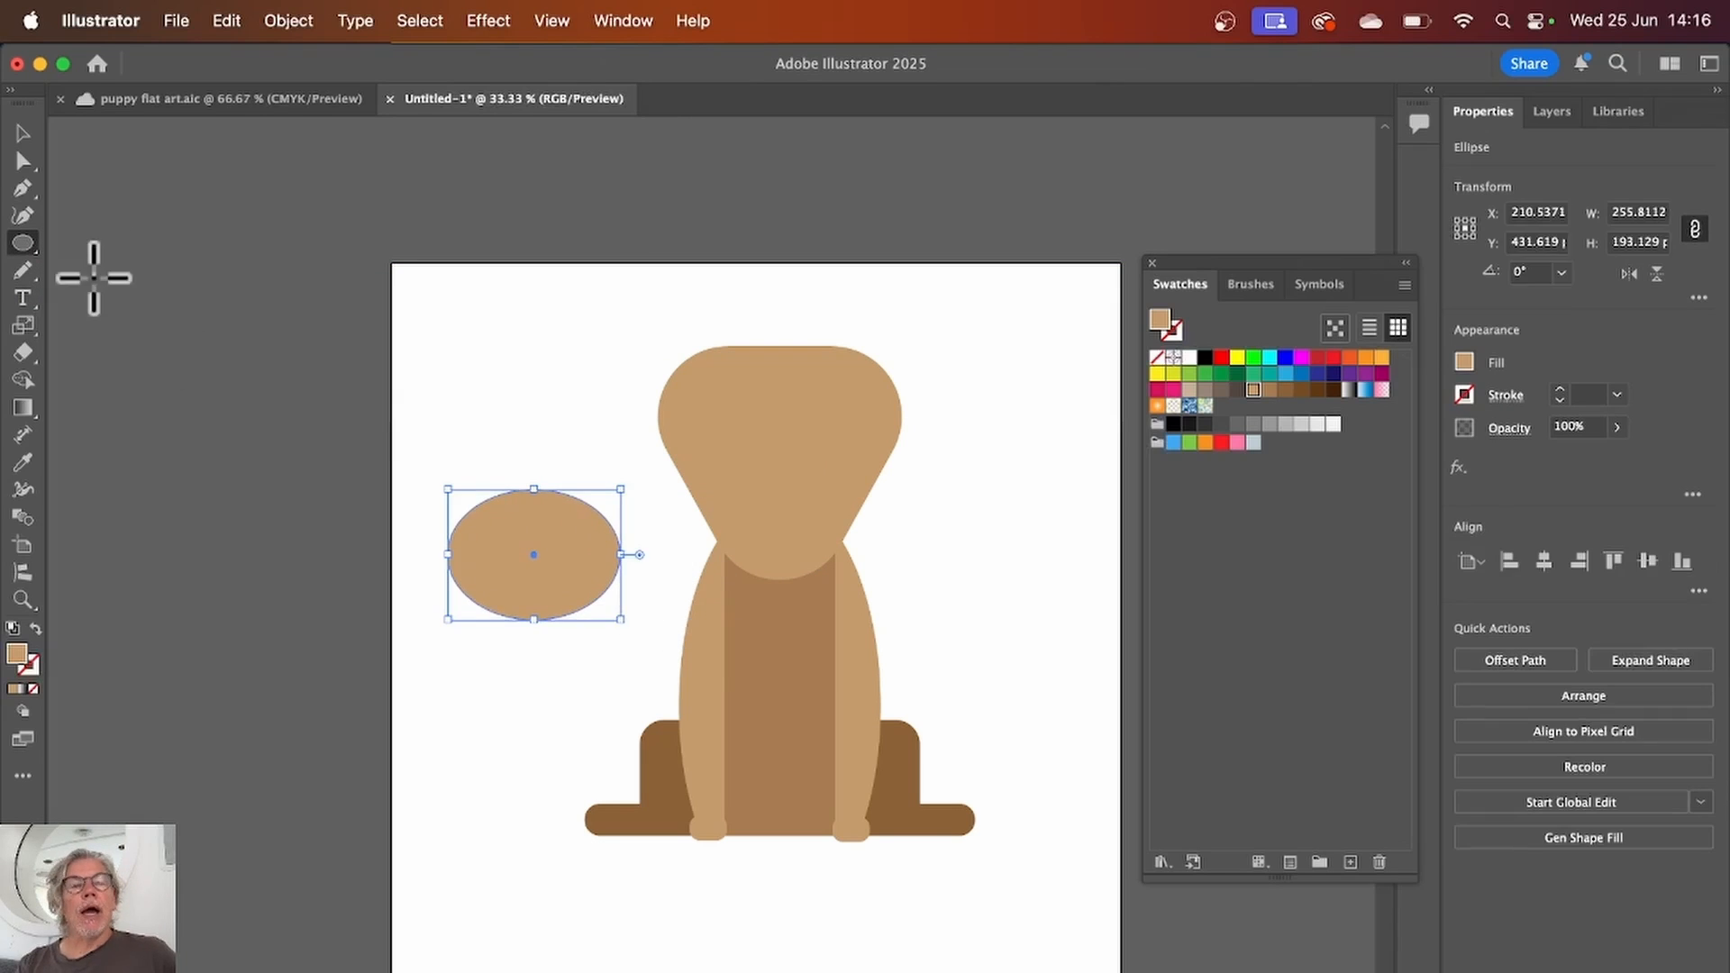
pyautogui.moveTo(25, 245); pyautogui.dragTo(95, 242)
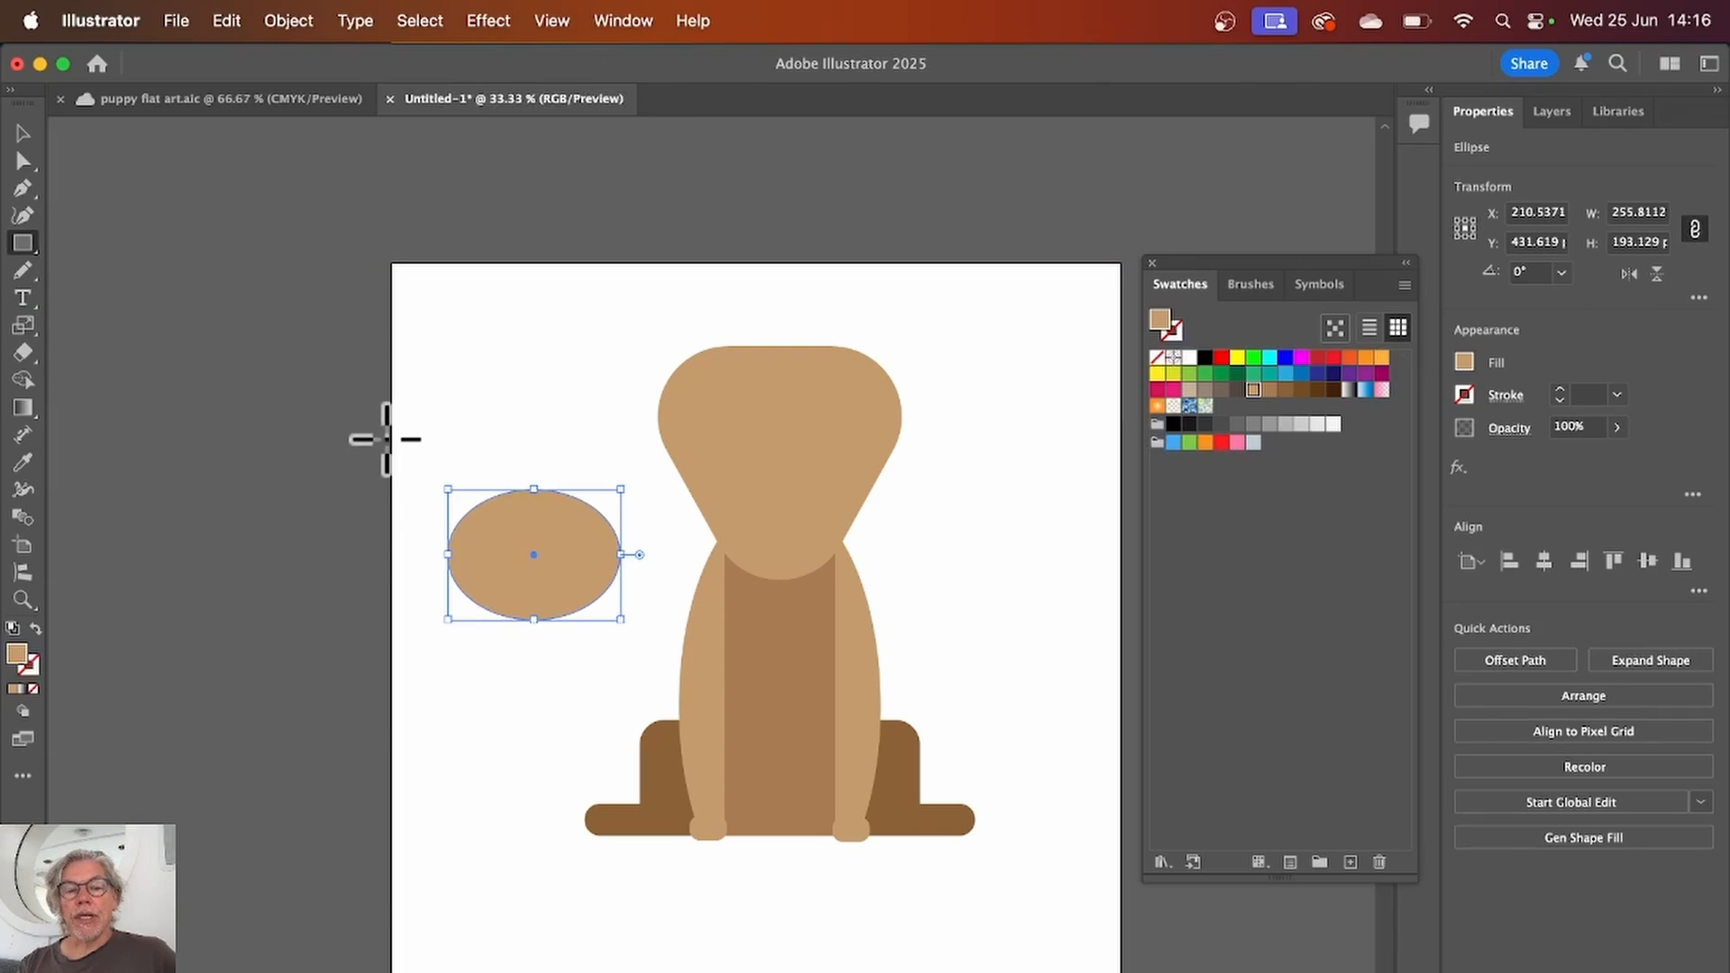
pyautogui.moveTo(385, 438); pyautogui.dragTo(647, 555)
# Step: Select the ellipse and rectangle and use Shape Builder to remove the rectangle with the ellipse's upper half, leaving the lower half
pyautogui.click(22, 134)
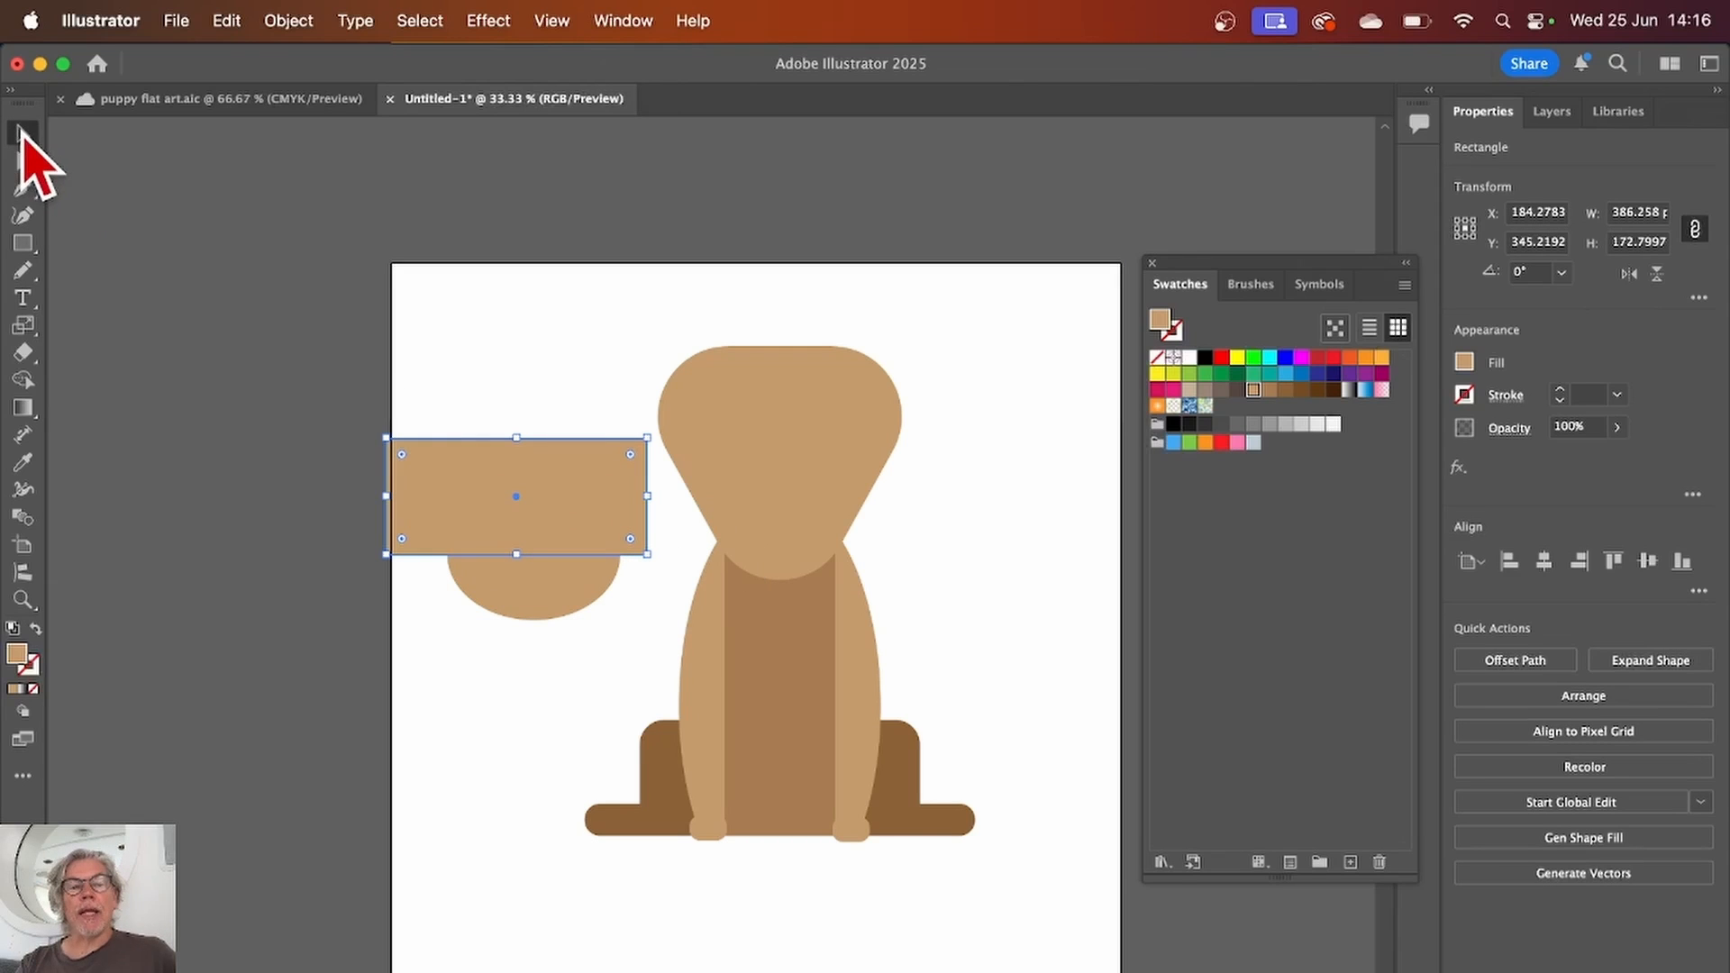
pyautogui.moveTo(443, 383); pyautogui.dragTo(530, 651)
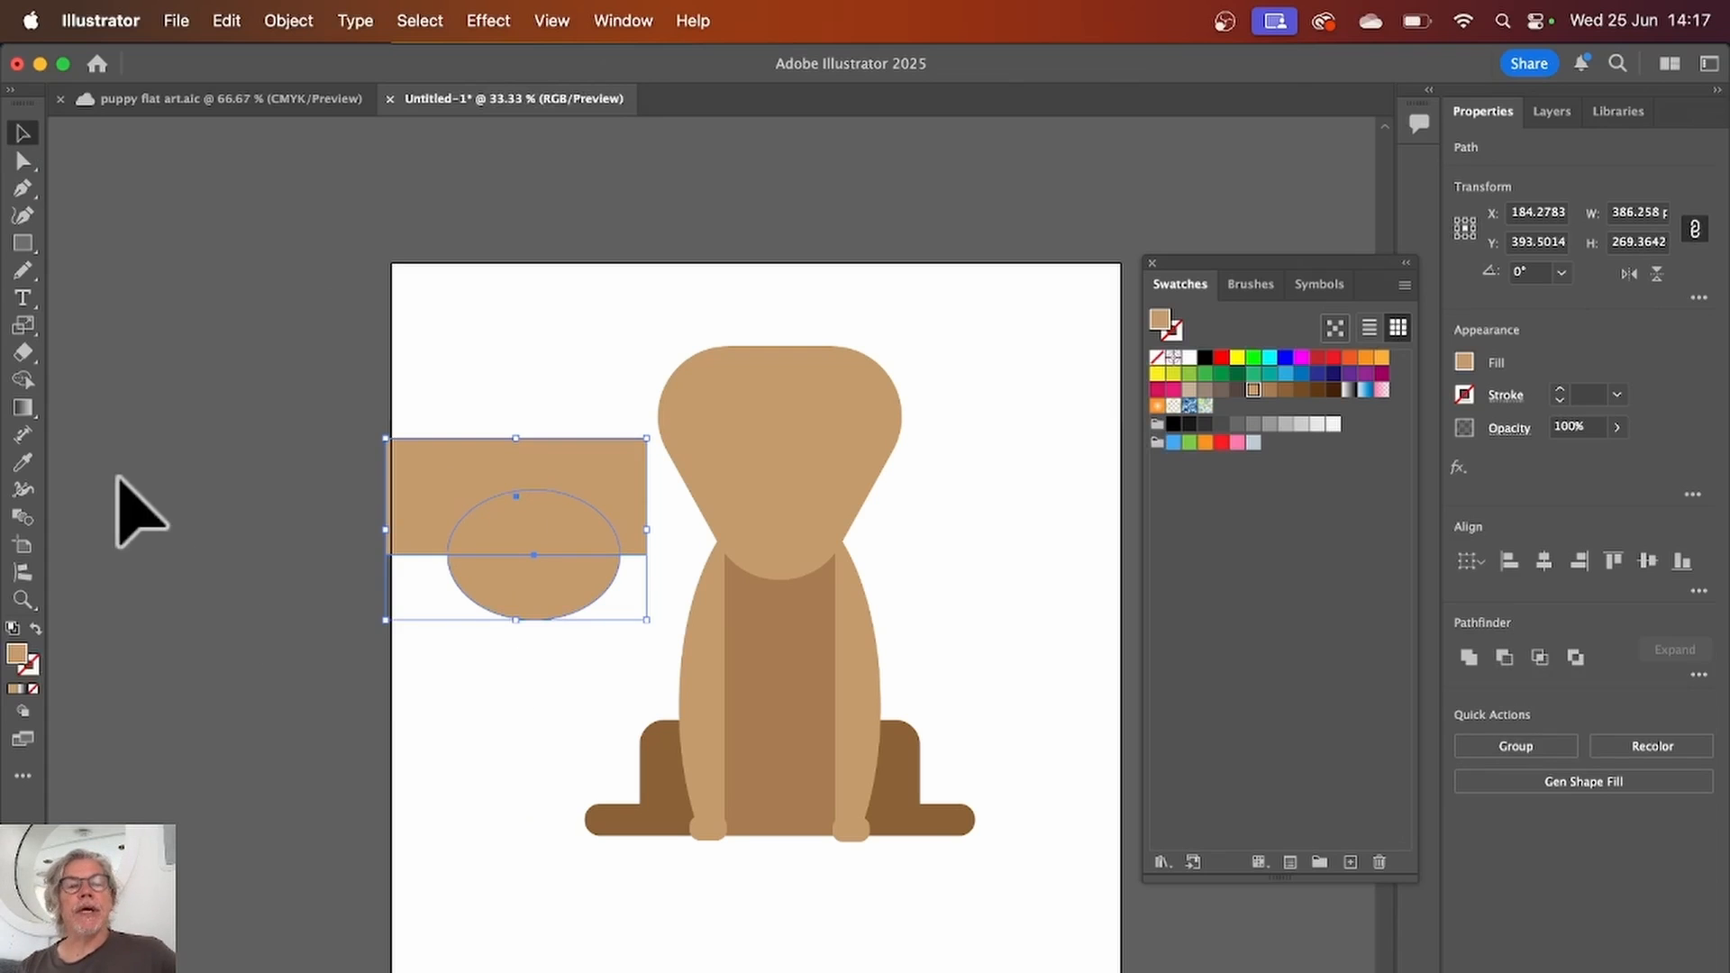
pyautogui.click(24, 380)
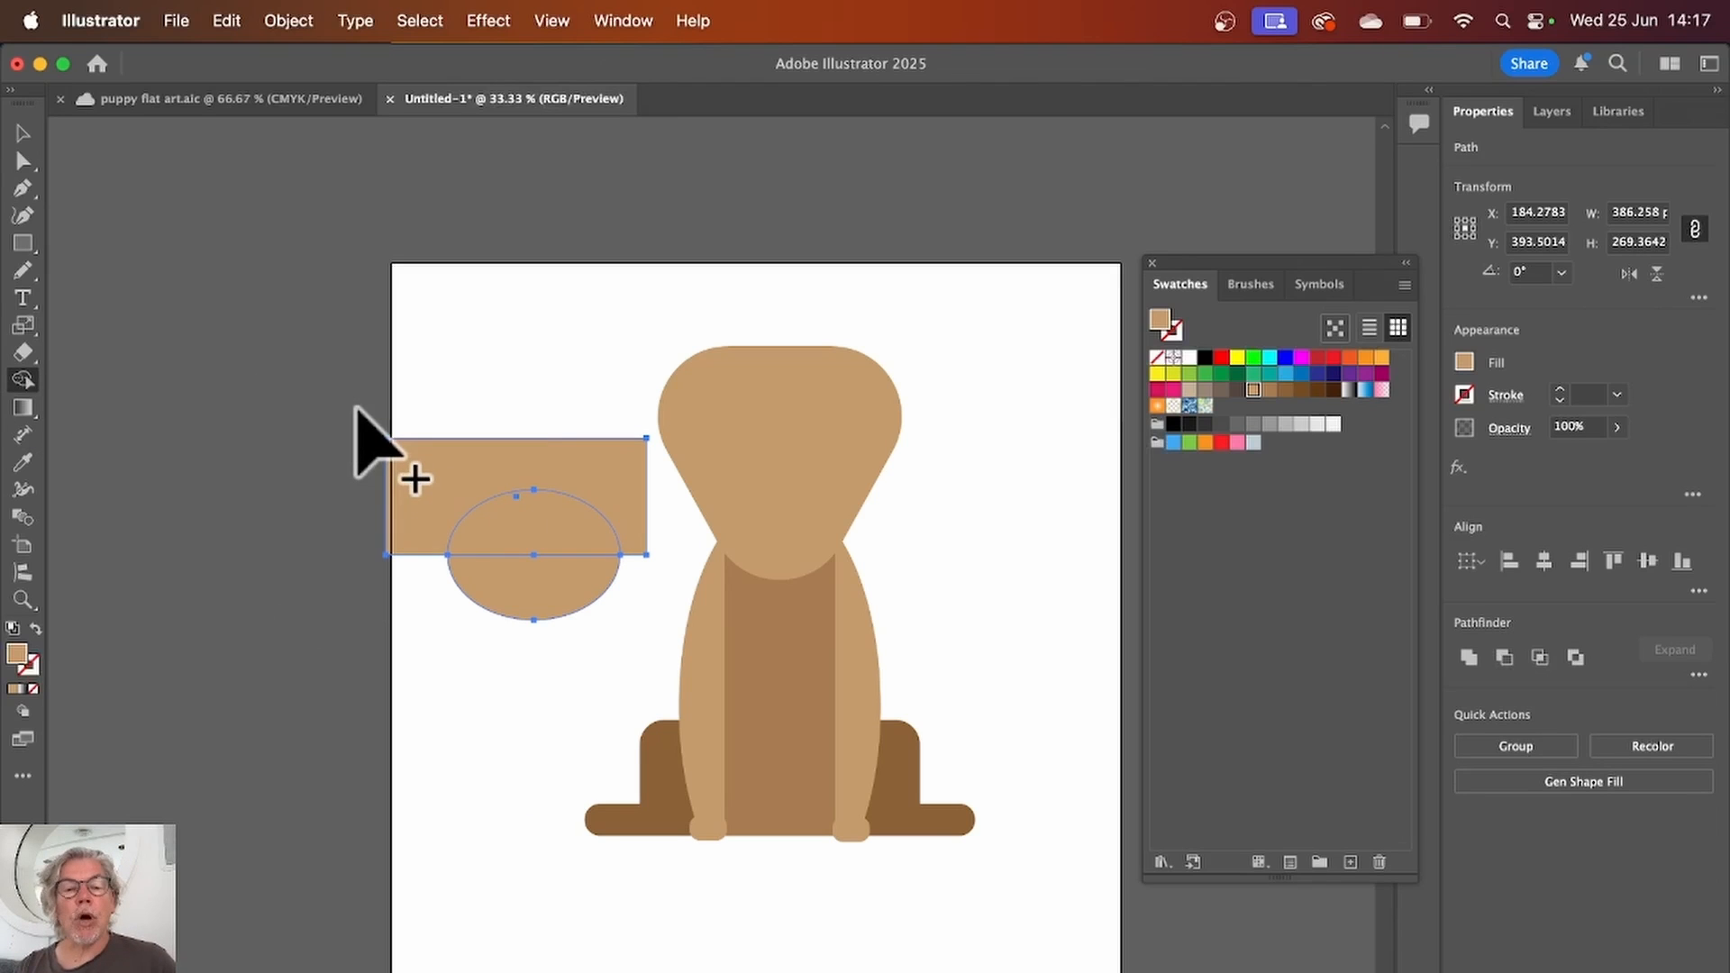
pyautogui.moveTo(340, 444); pyautogui.dragTo(532, 523)
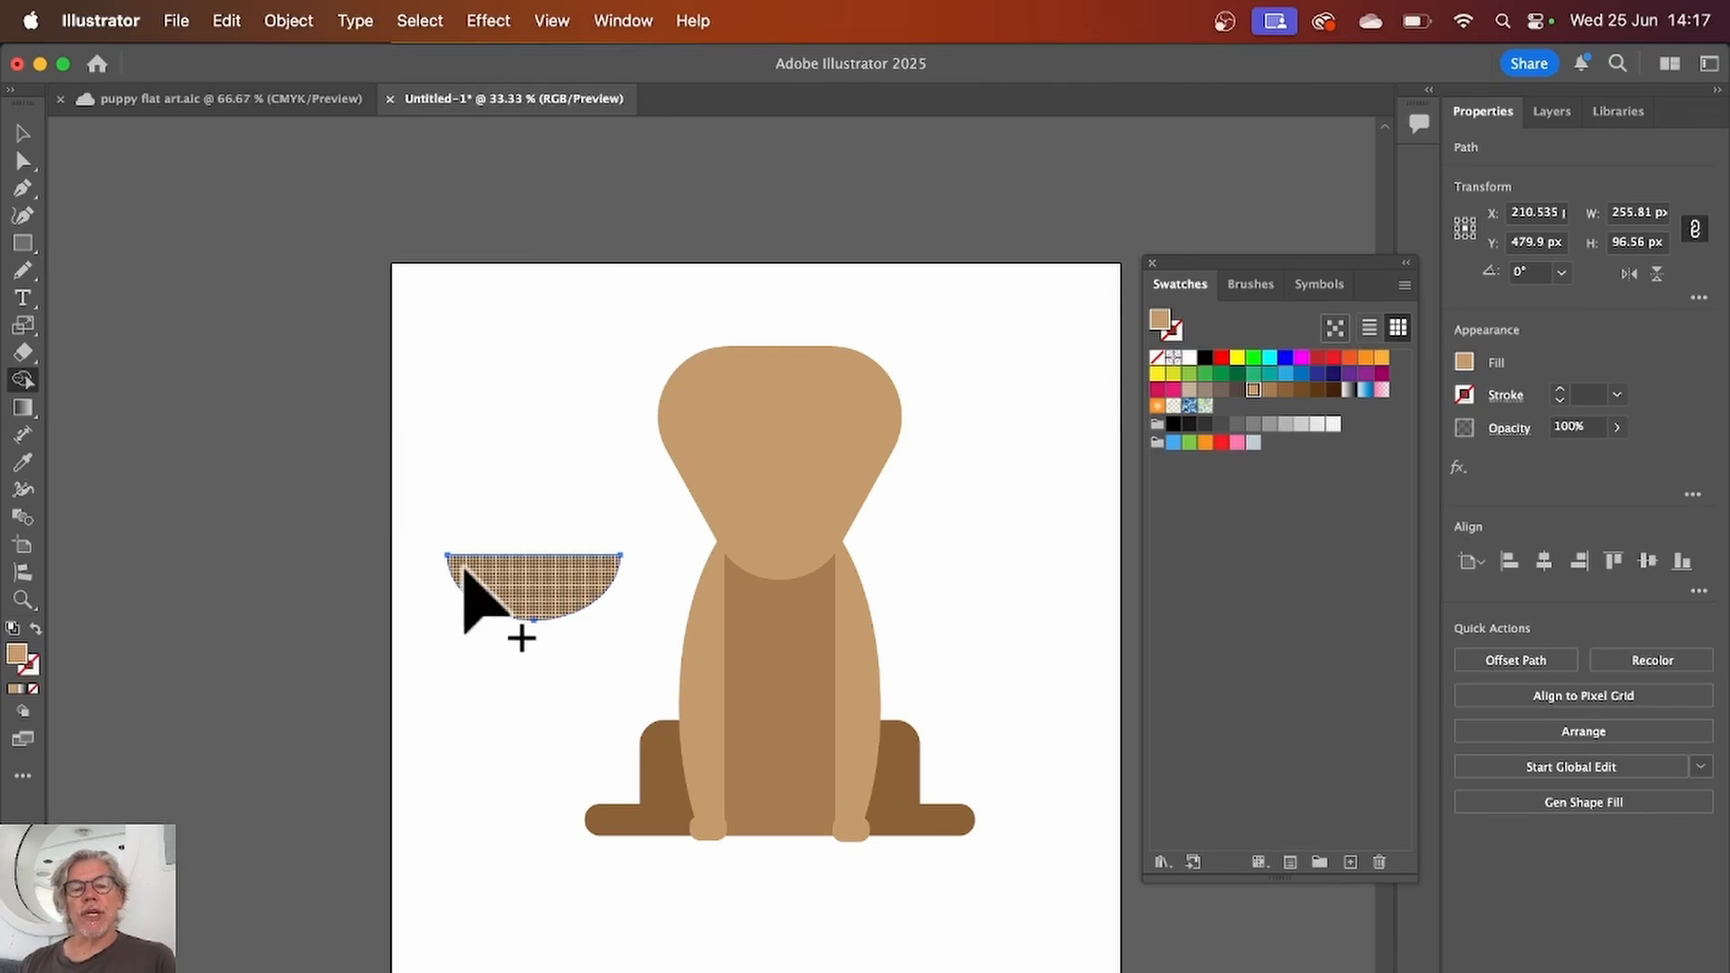
# Step: Round the half-ellipse's upper corners and move it to the head's upper left, its flat edge level with the head's top
pyautogui.click(24, 163)
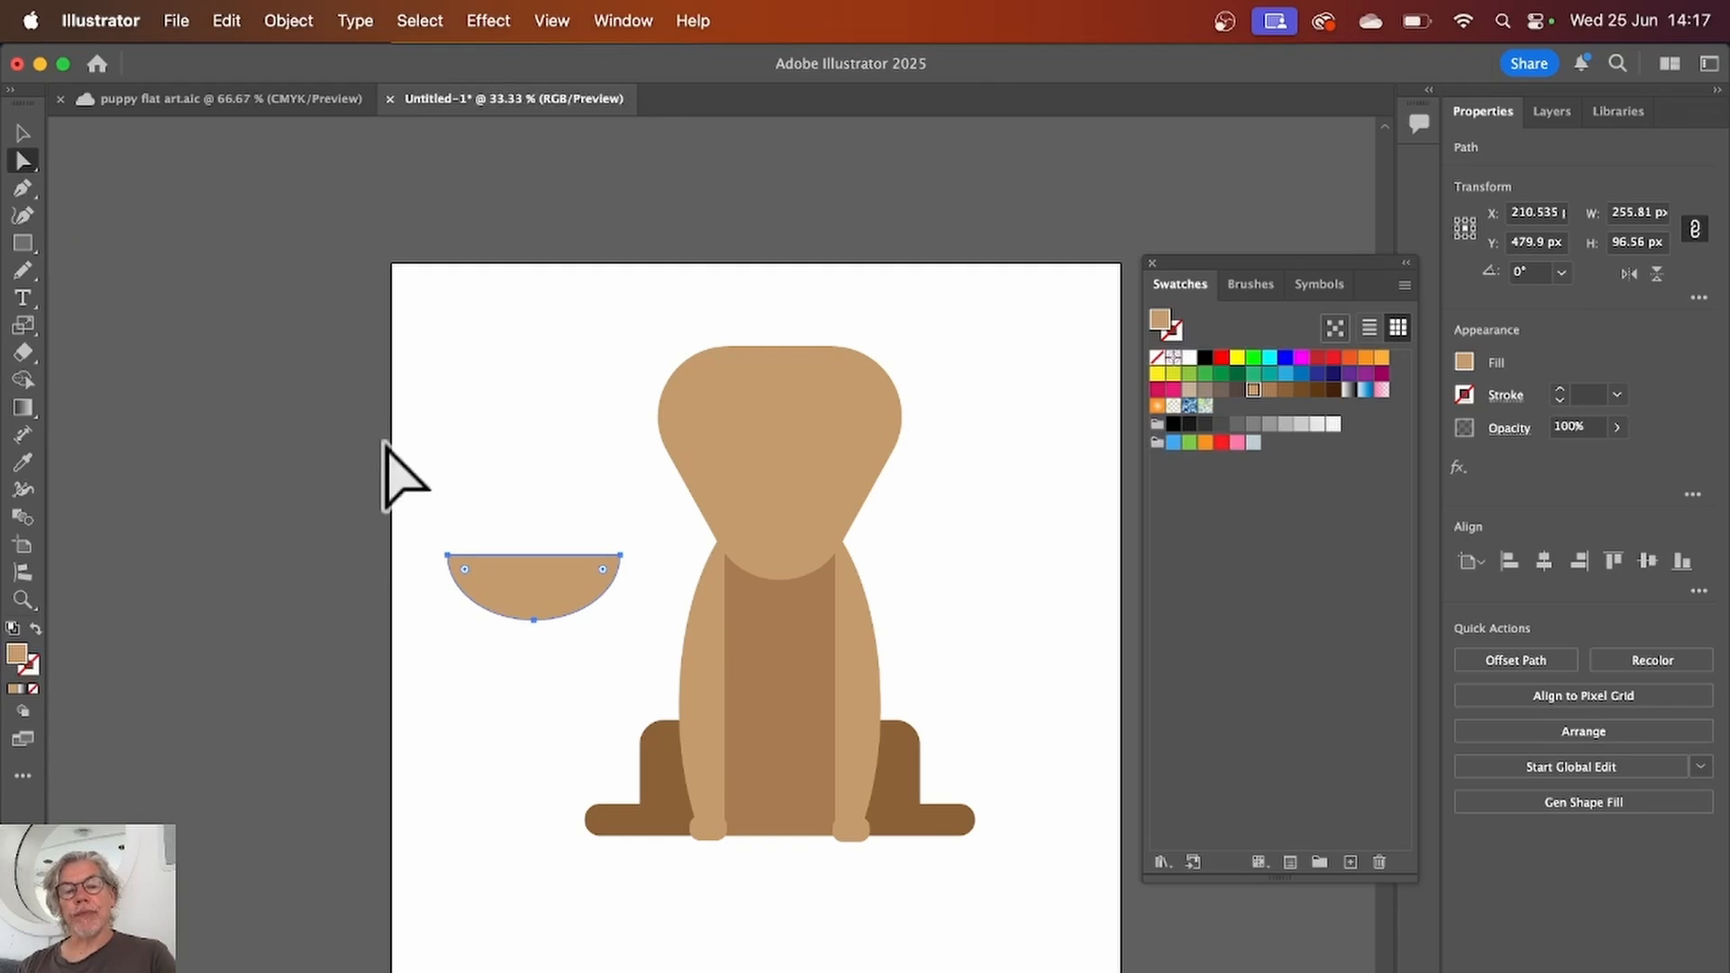
pyautogui.moveTo(464, 570); pyautogui.dragTo(651, 376)
pyautogui.click(23, 132)
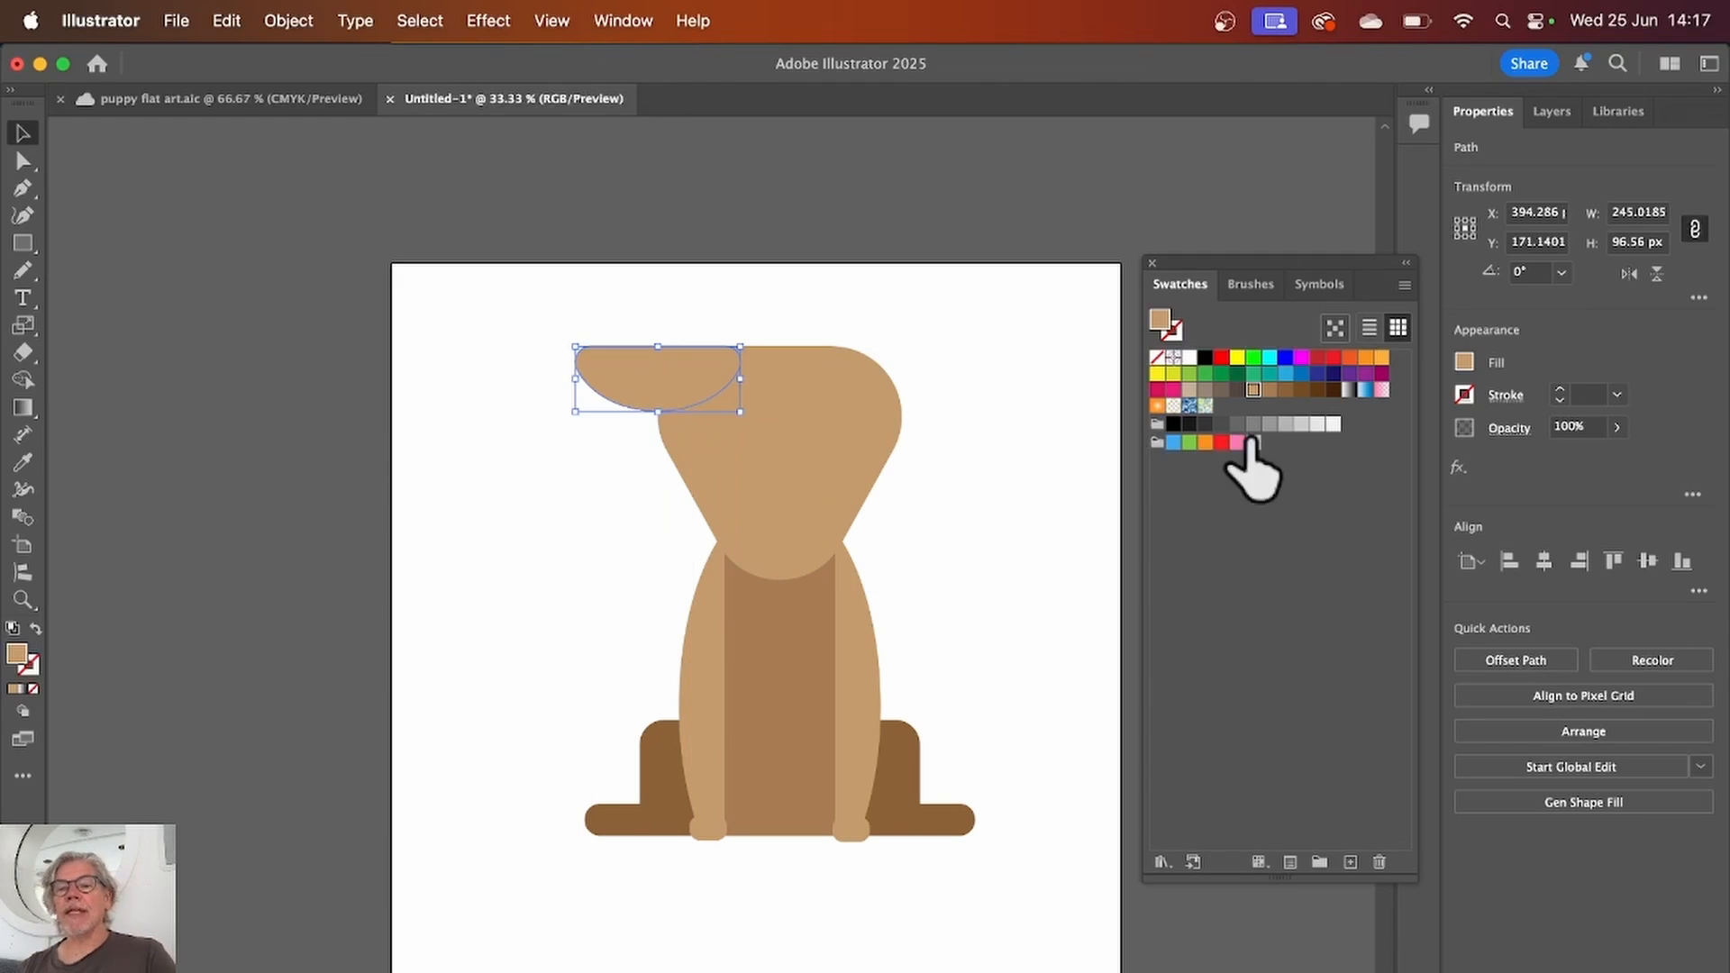
# Step: Fill the ear shape with dark brown and enlarge it outward to about 319 by 134 px
pyautogui.click(1269, 389)
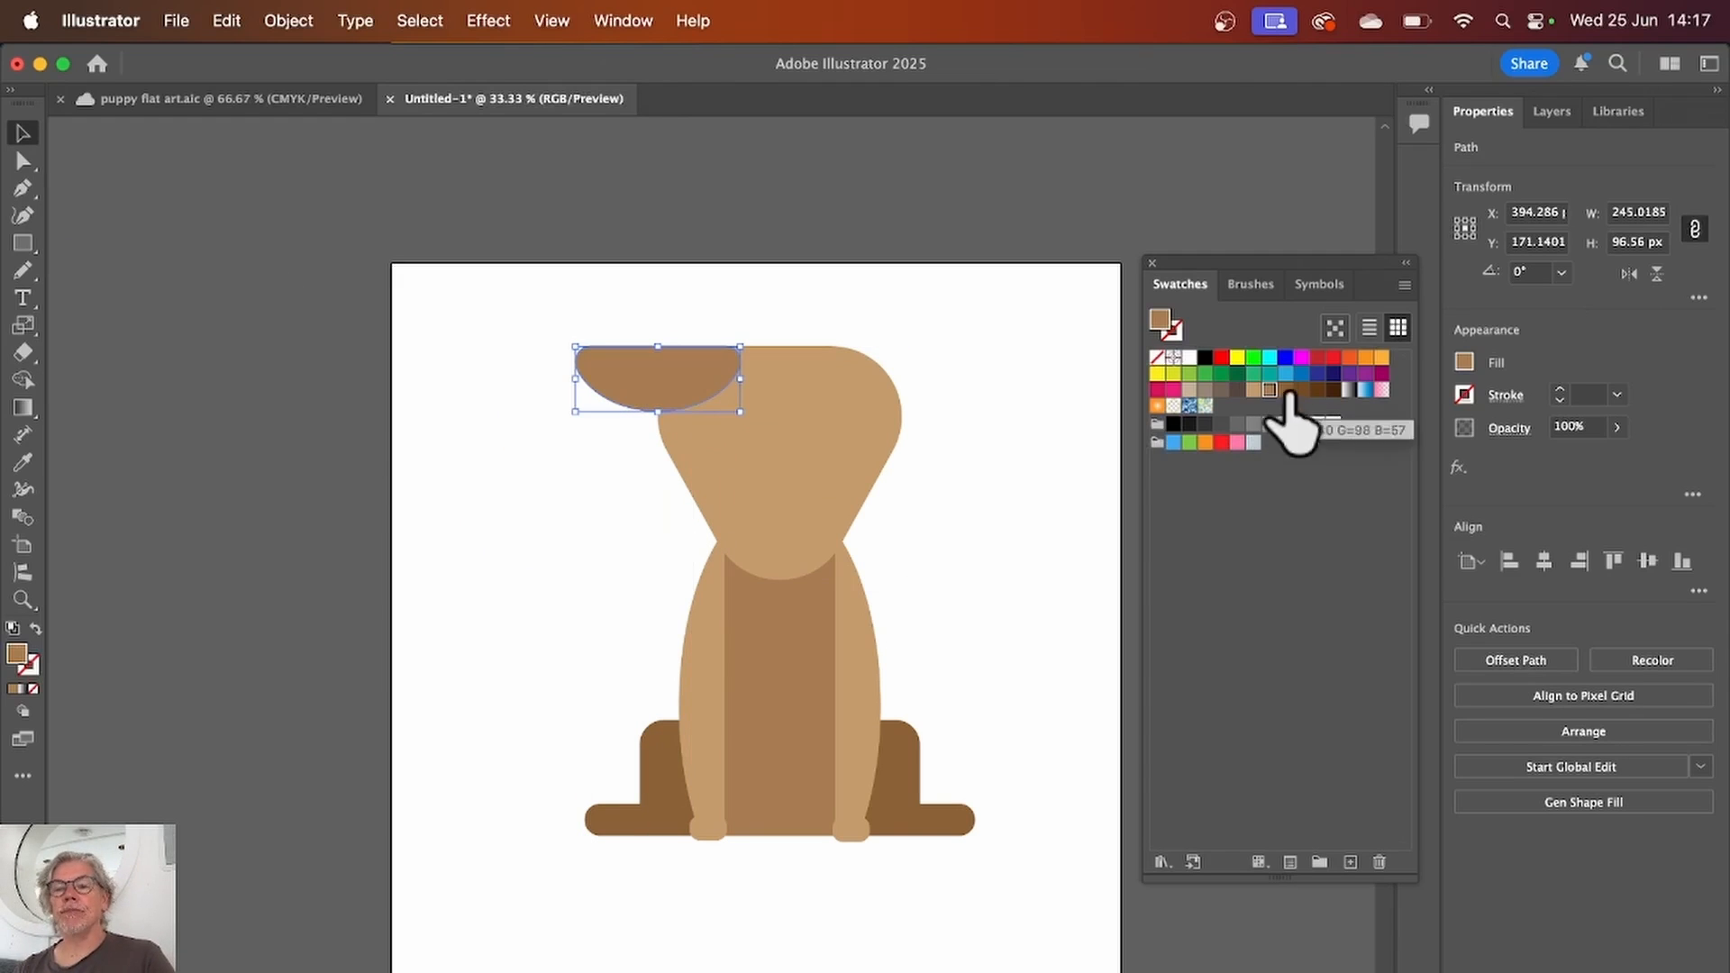
pyautogui.click(1302, 389)
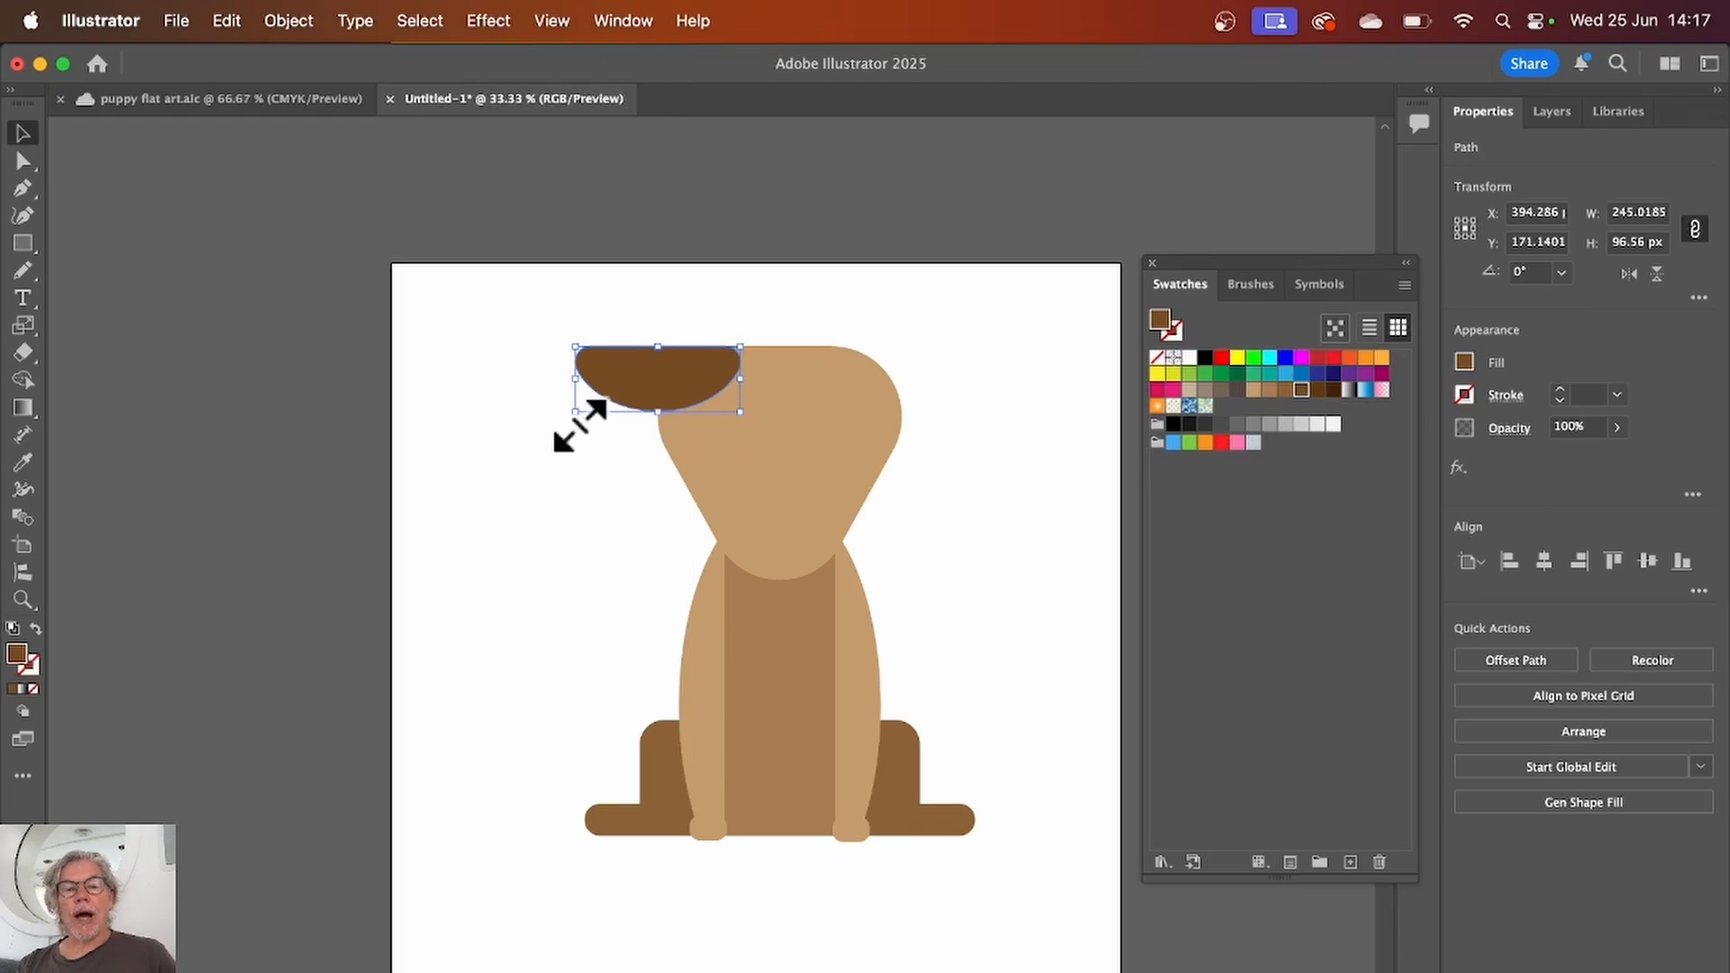
pyautogui.moveTo(577, 423); pyautogui.dragTo(534, 451)
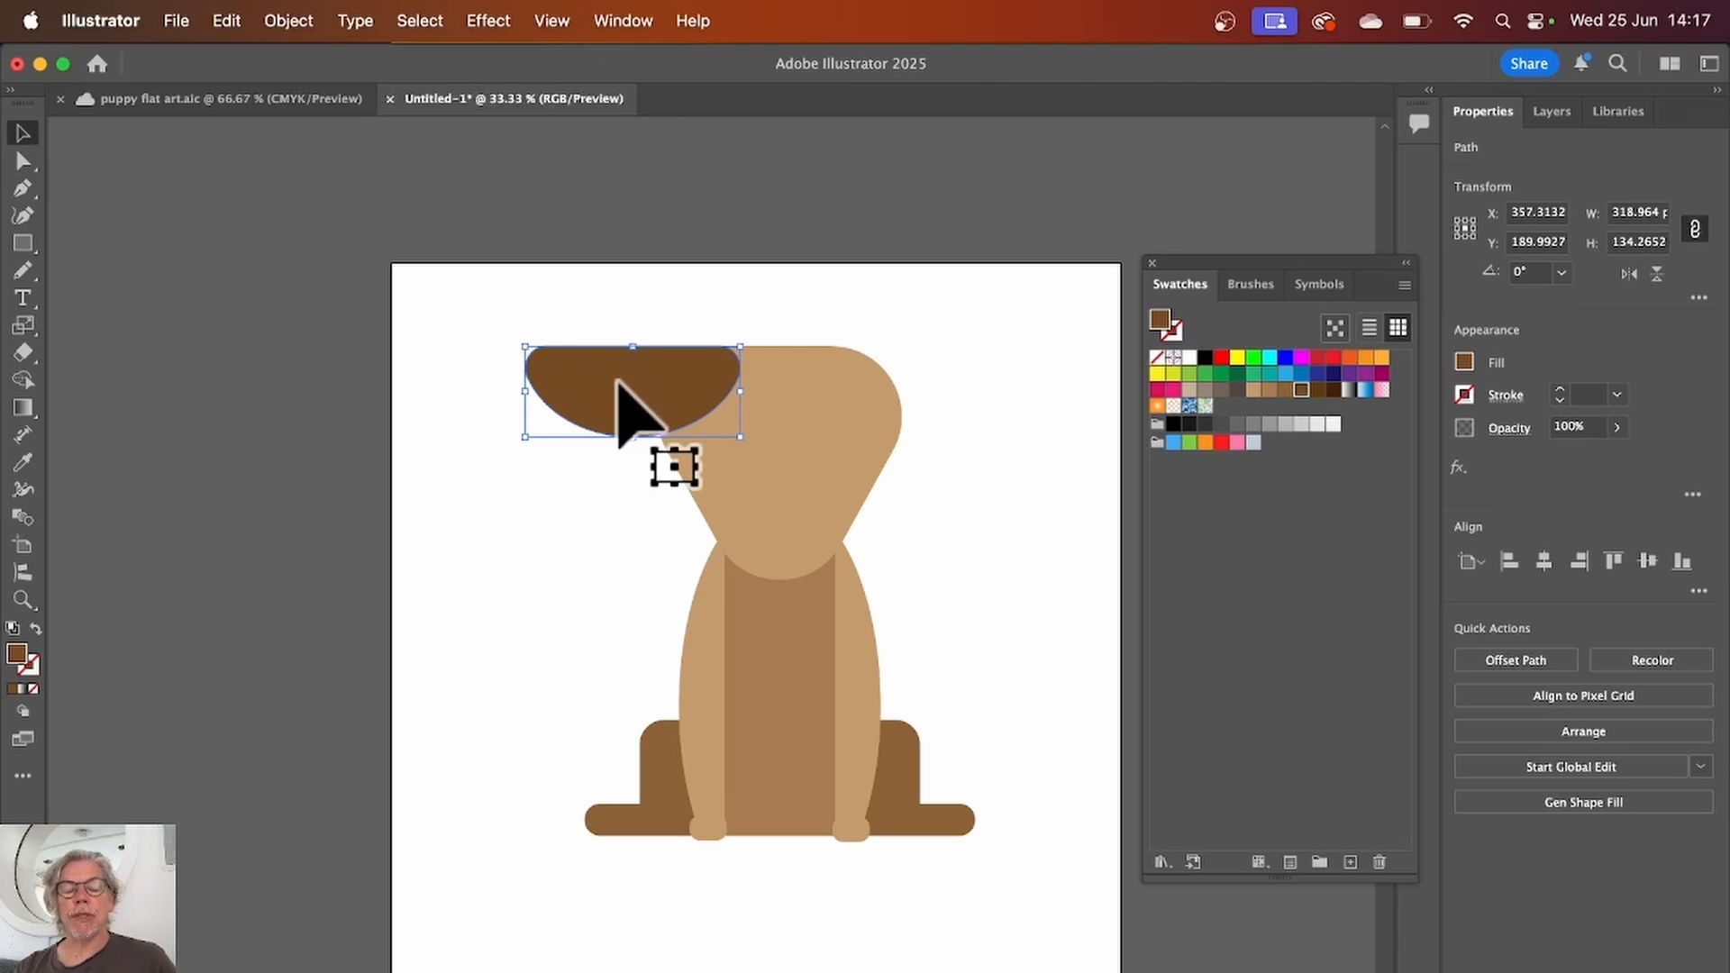
# Step: Copy the ear straight across to the head's right side, rotate the copy clockwise by about 38°, and move it against the head
pyautogui.moveTo(620, 382); pyautogui.dragTo(906, 382)
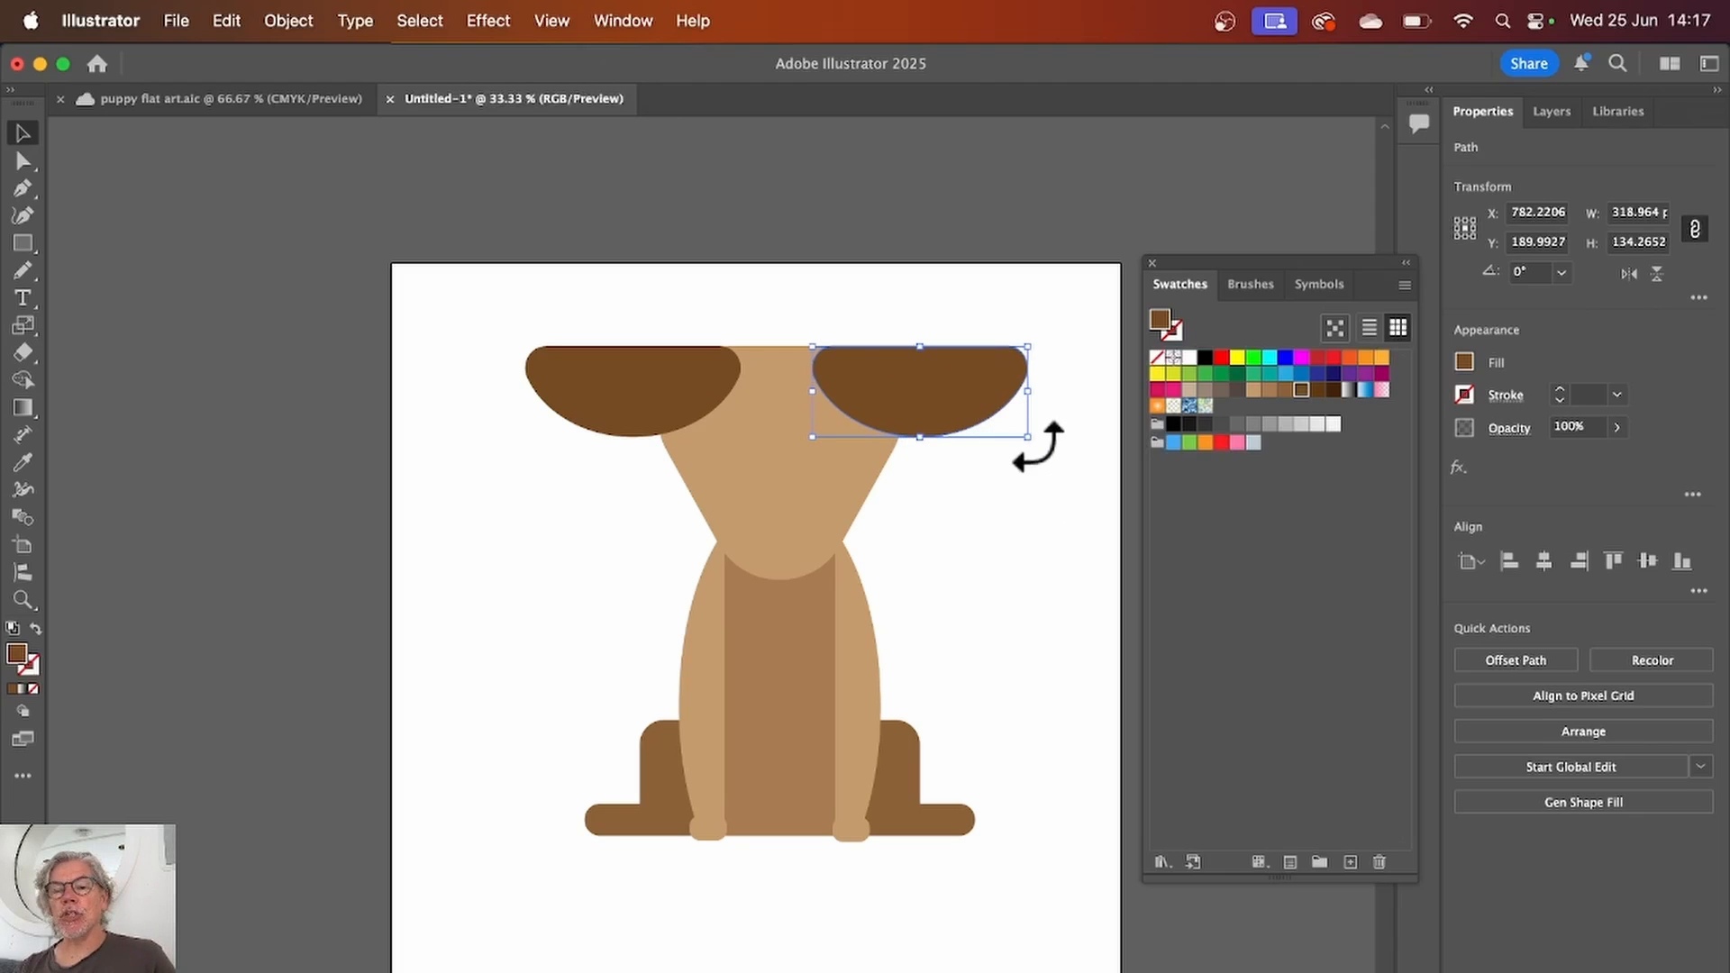
pyautogui.moveTo(1038, 450); pyautogui.dragTo(985, 515)
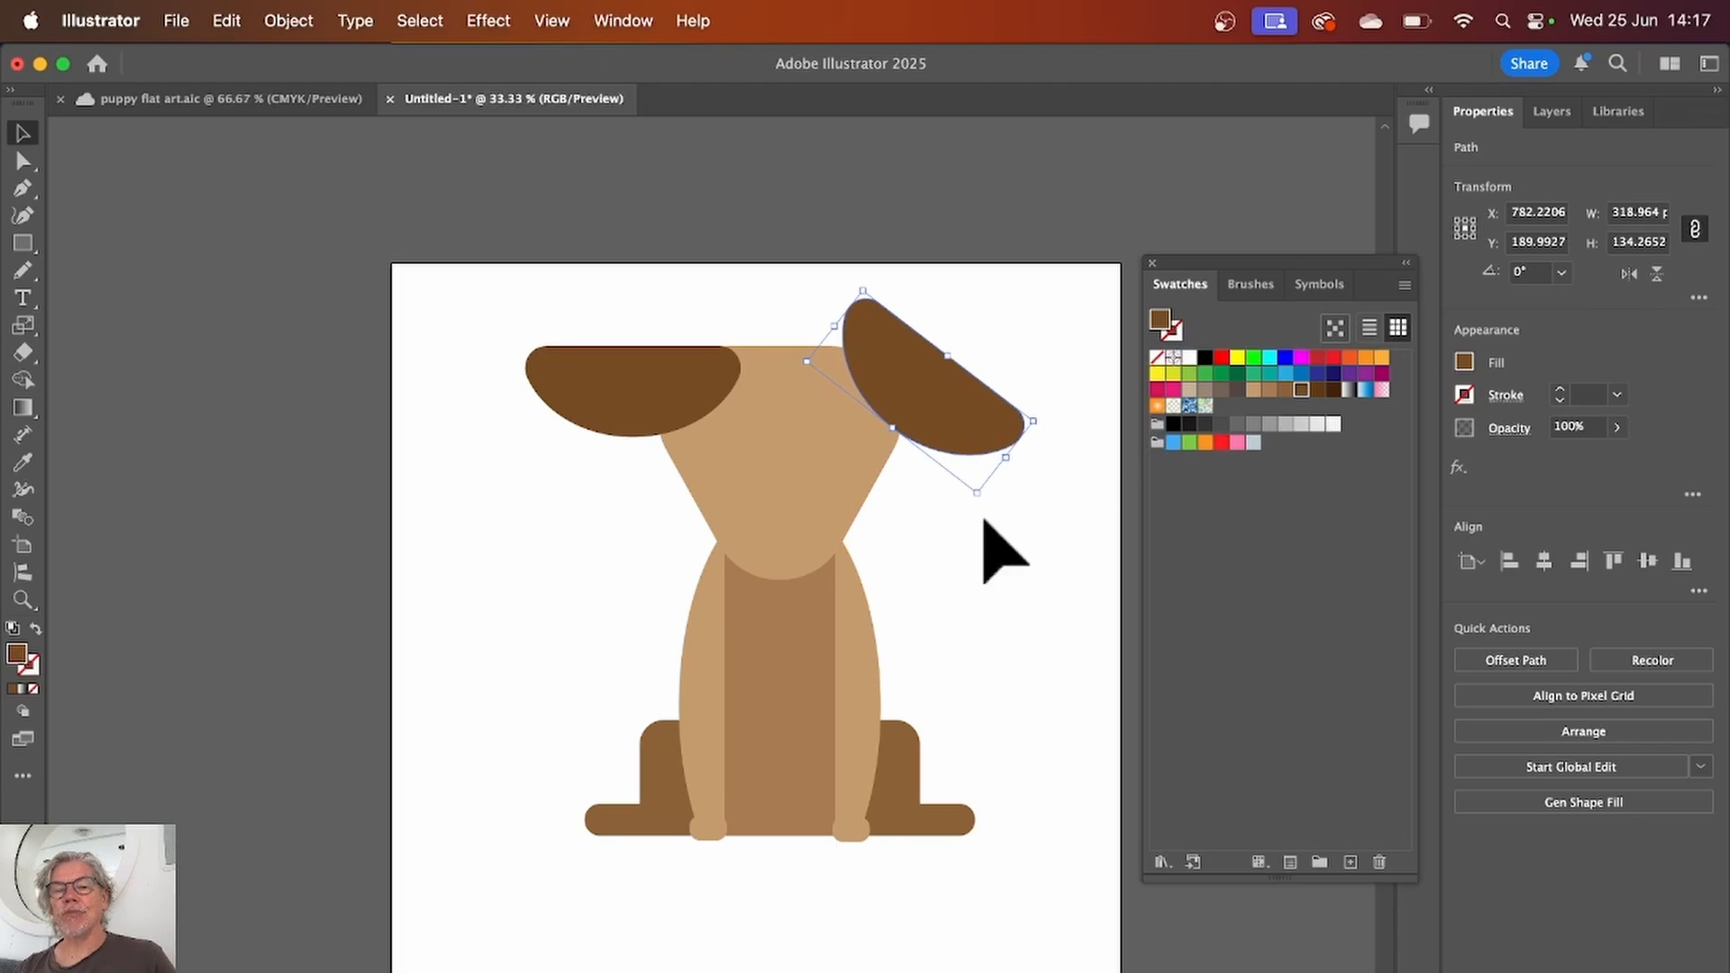
pyautogui.moveTo(942, 393); pyautogui.dragTo(912, 436)
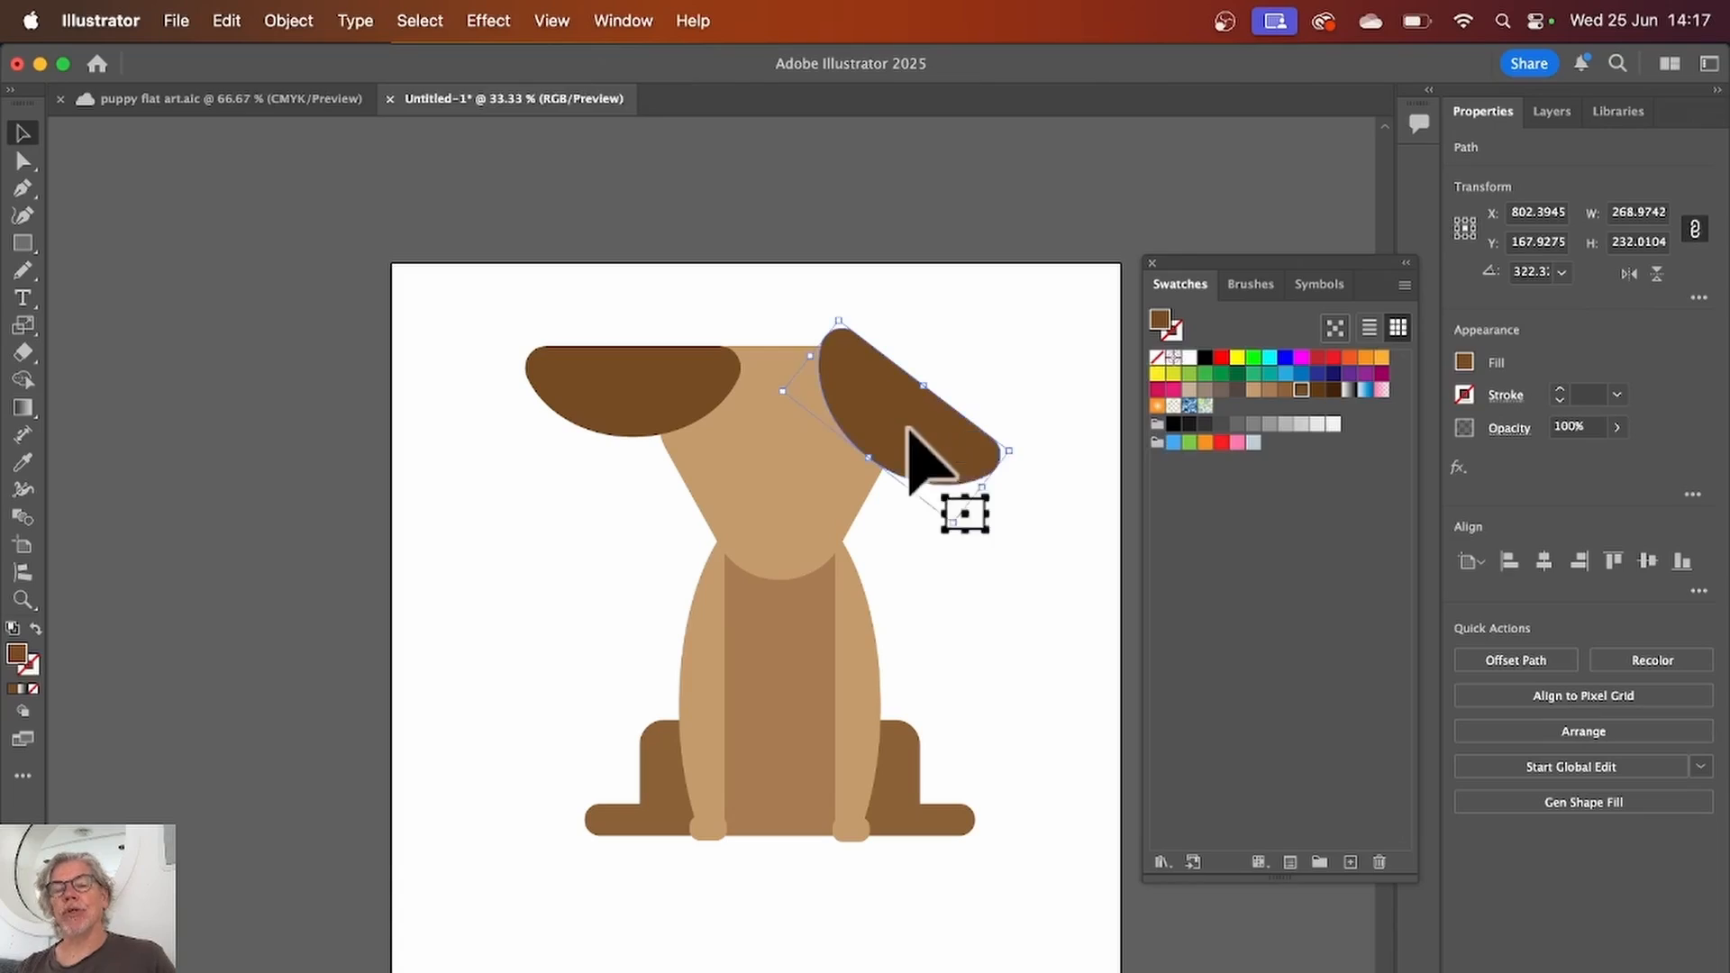
pyautogui.click(977, 349)
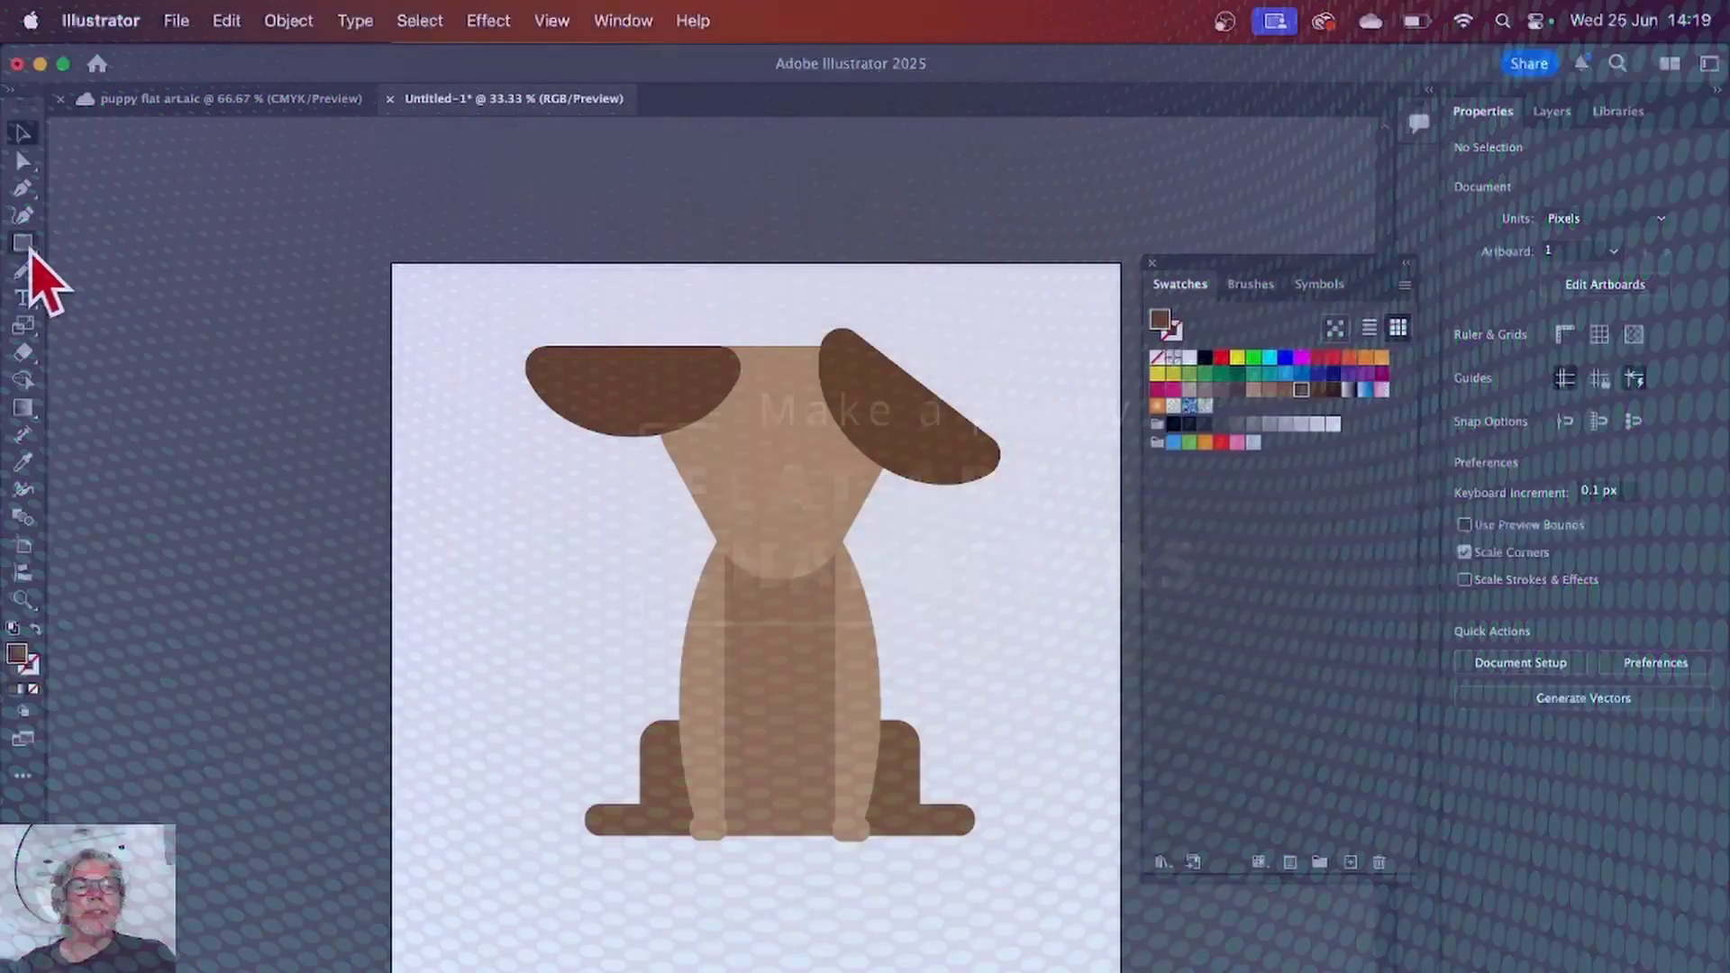
# Step: Draw a pink ellipse about 73 by 90 px over the lower tip of the head as the tongue
pyautogui.moveTo(23, 242); pyautogui.dragTo(126, 272)
pyautogui.moveTo(759, 563); pyautogui.dragTo(807, 622)
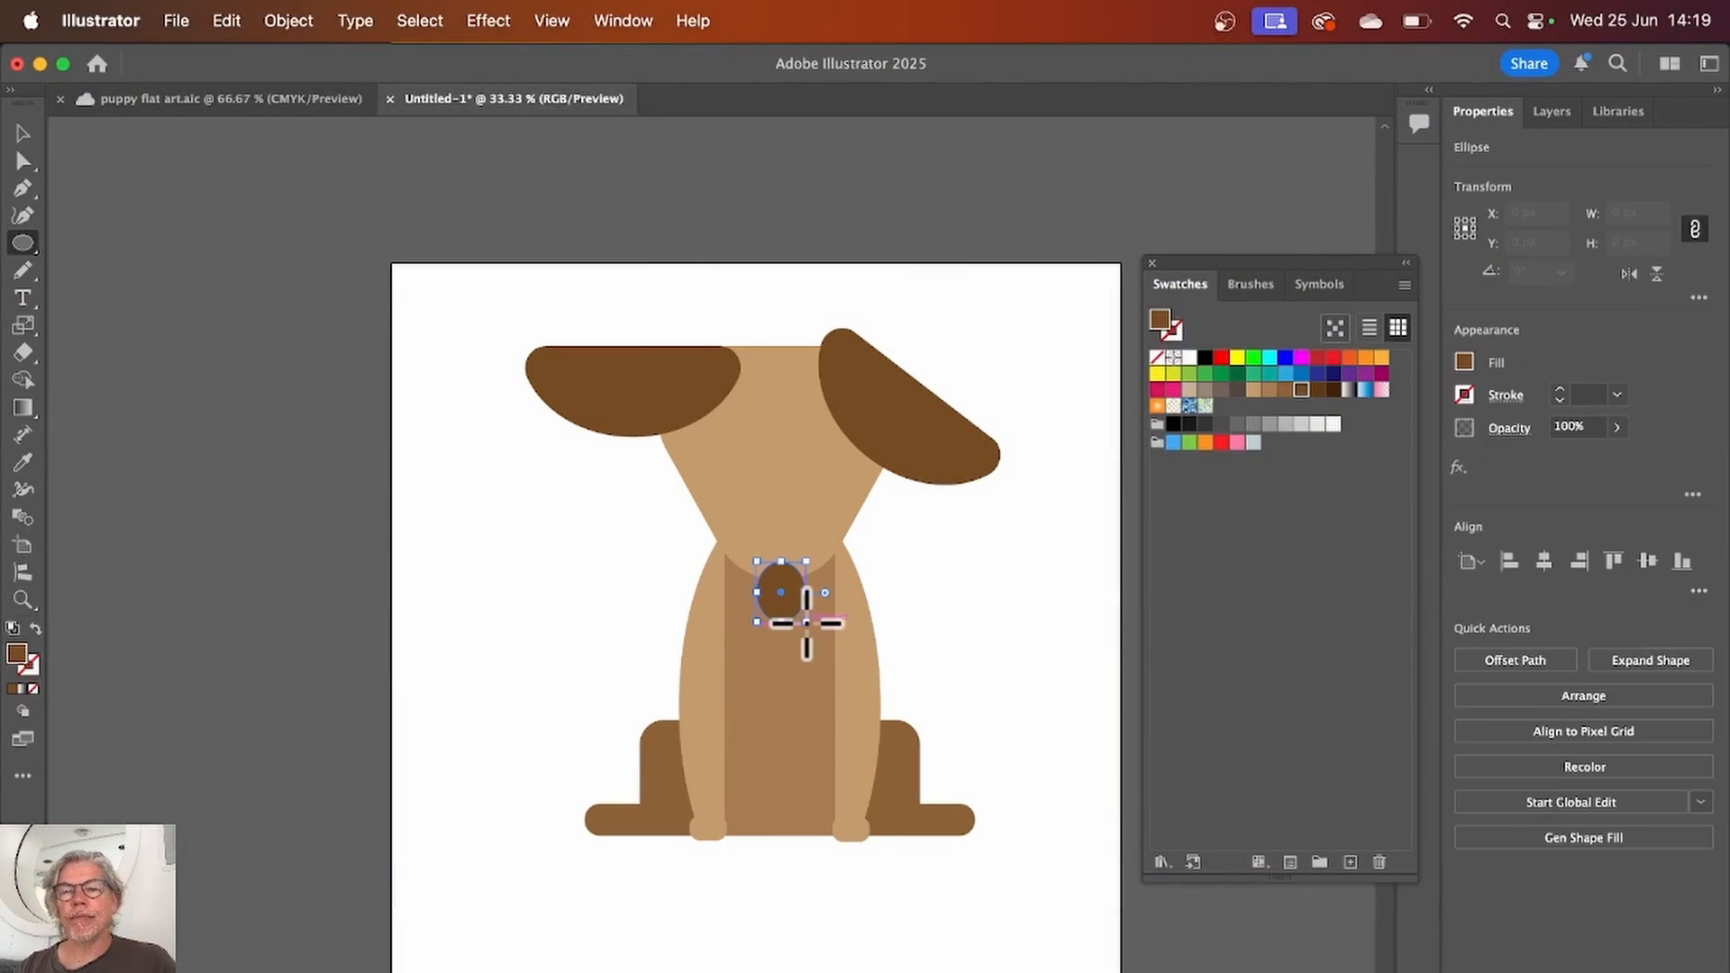
pyautogui.click(1239, 442)
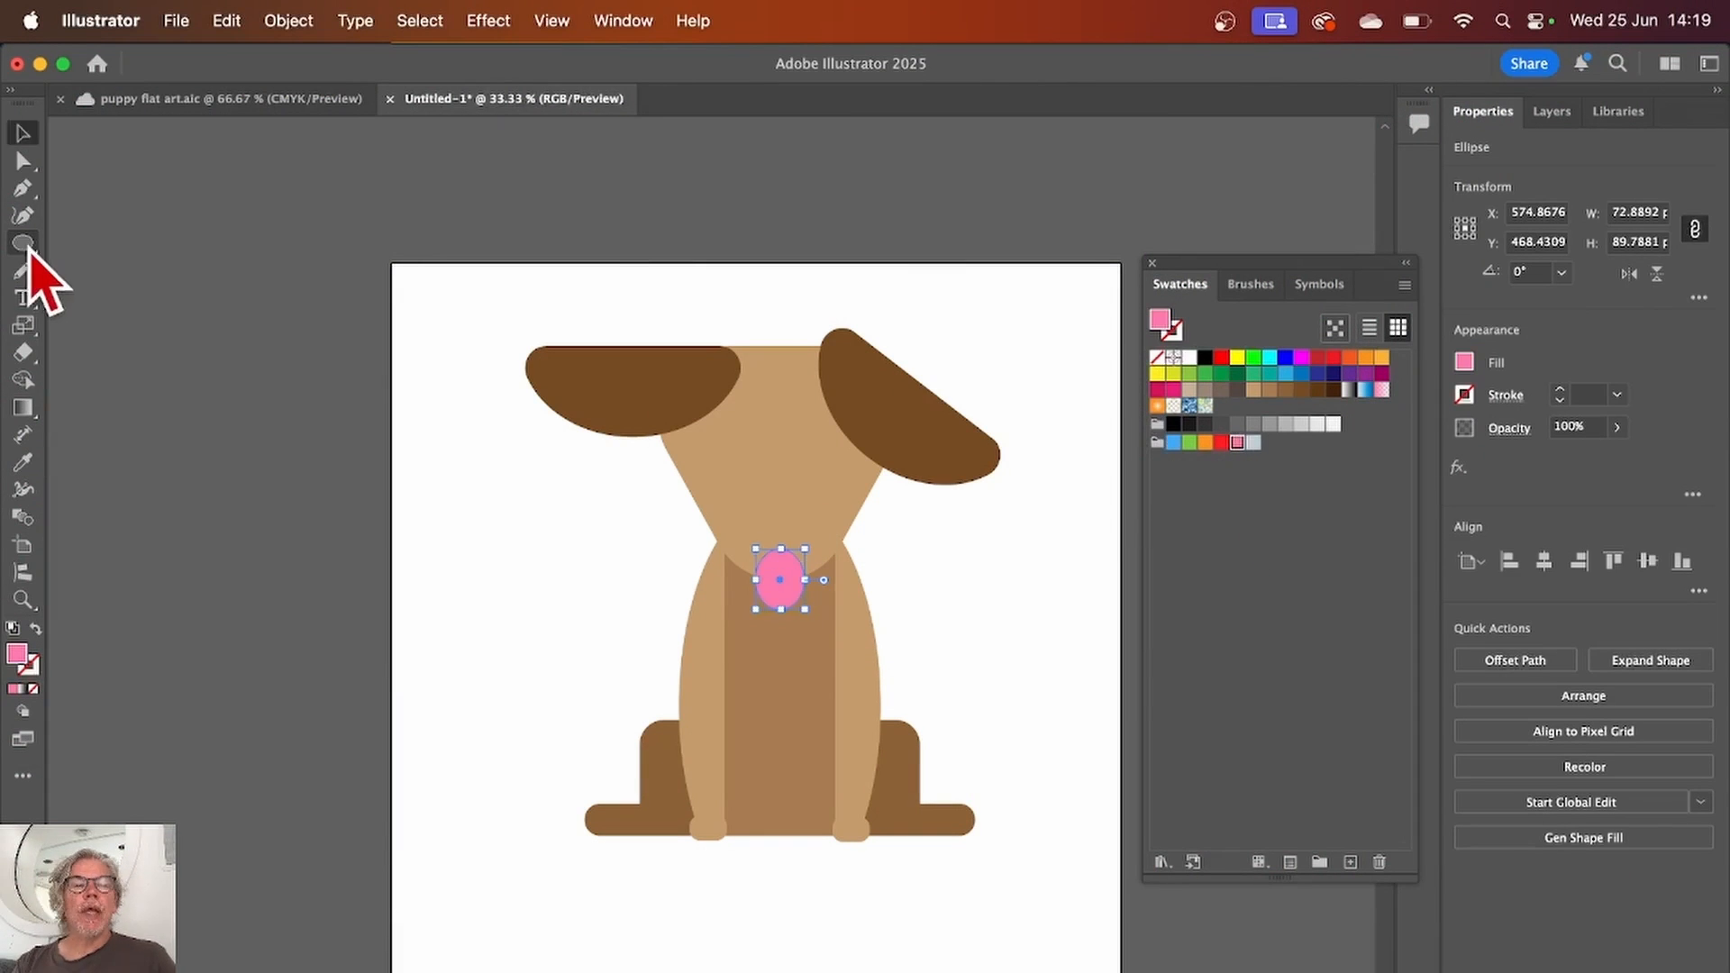
# Step: Draw a medium brown circle about 114 px across and place it and a copy side by side over the tongue's top as the muzzle
pyautogui.moveTo(25, 249); pyautogui.dragTo(108, 272)
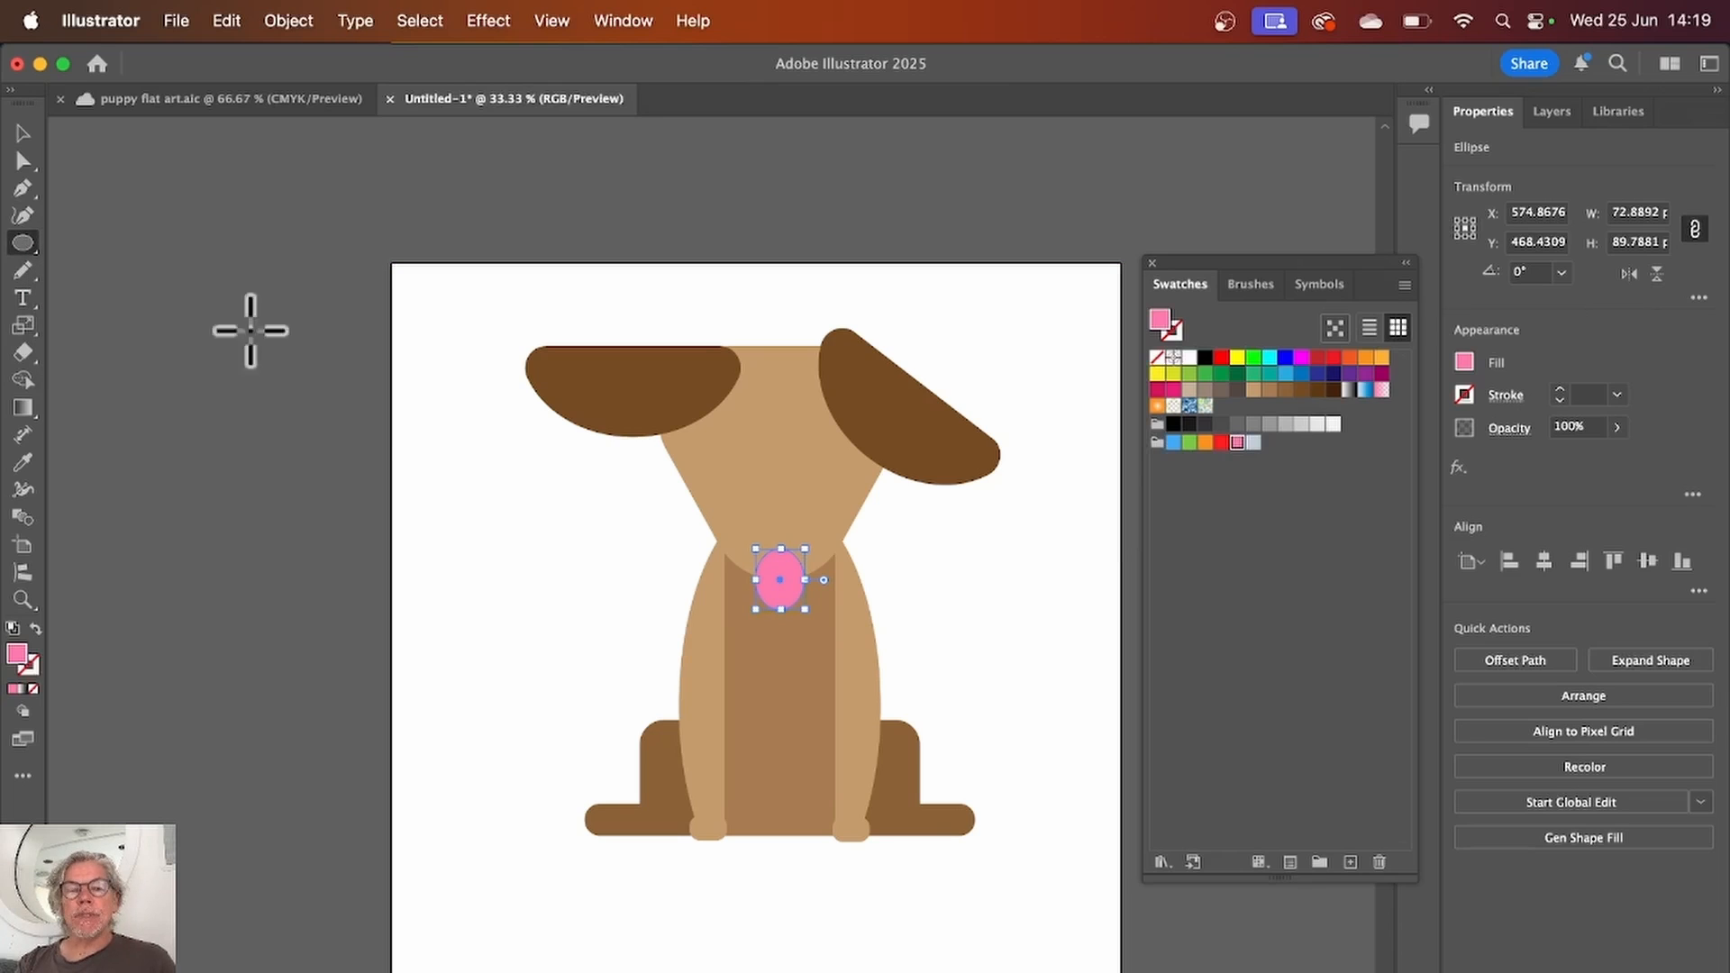
pyautogui.moveTo(545, 550); pyautogui.dragTo(618, 619)
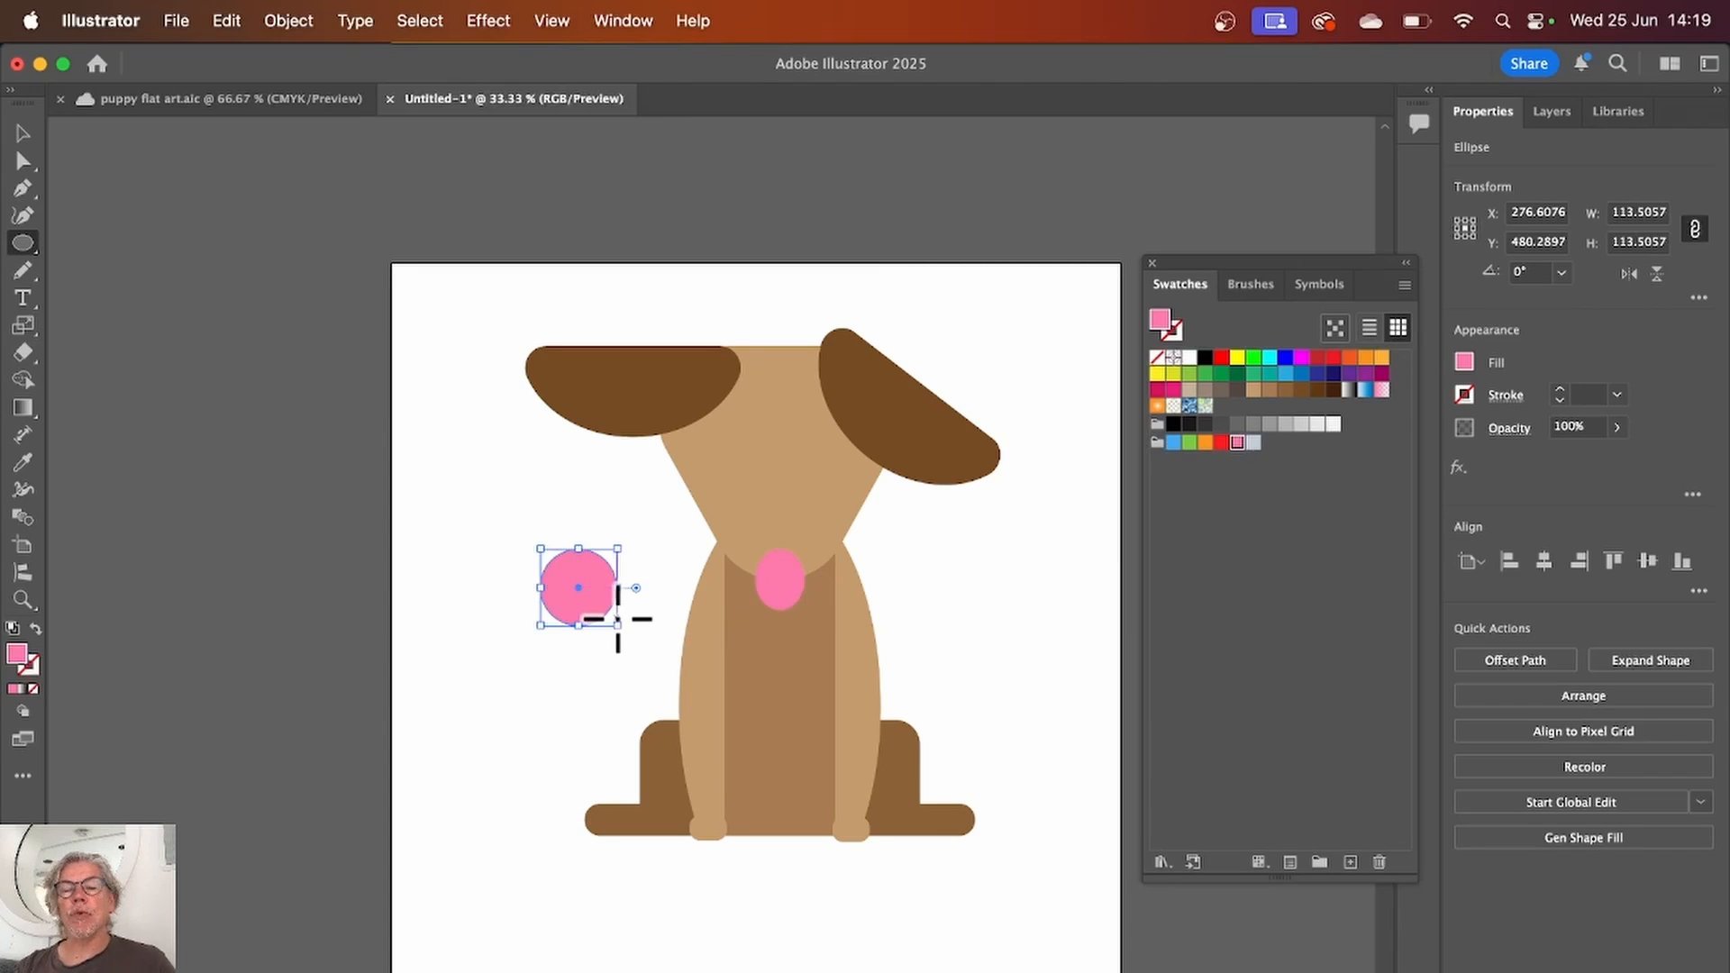
pyautogui.click(1270, 389)
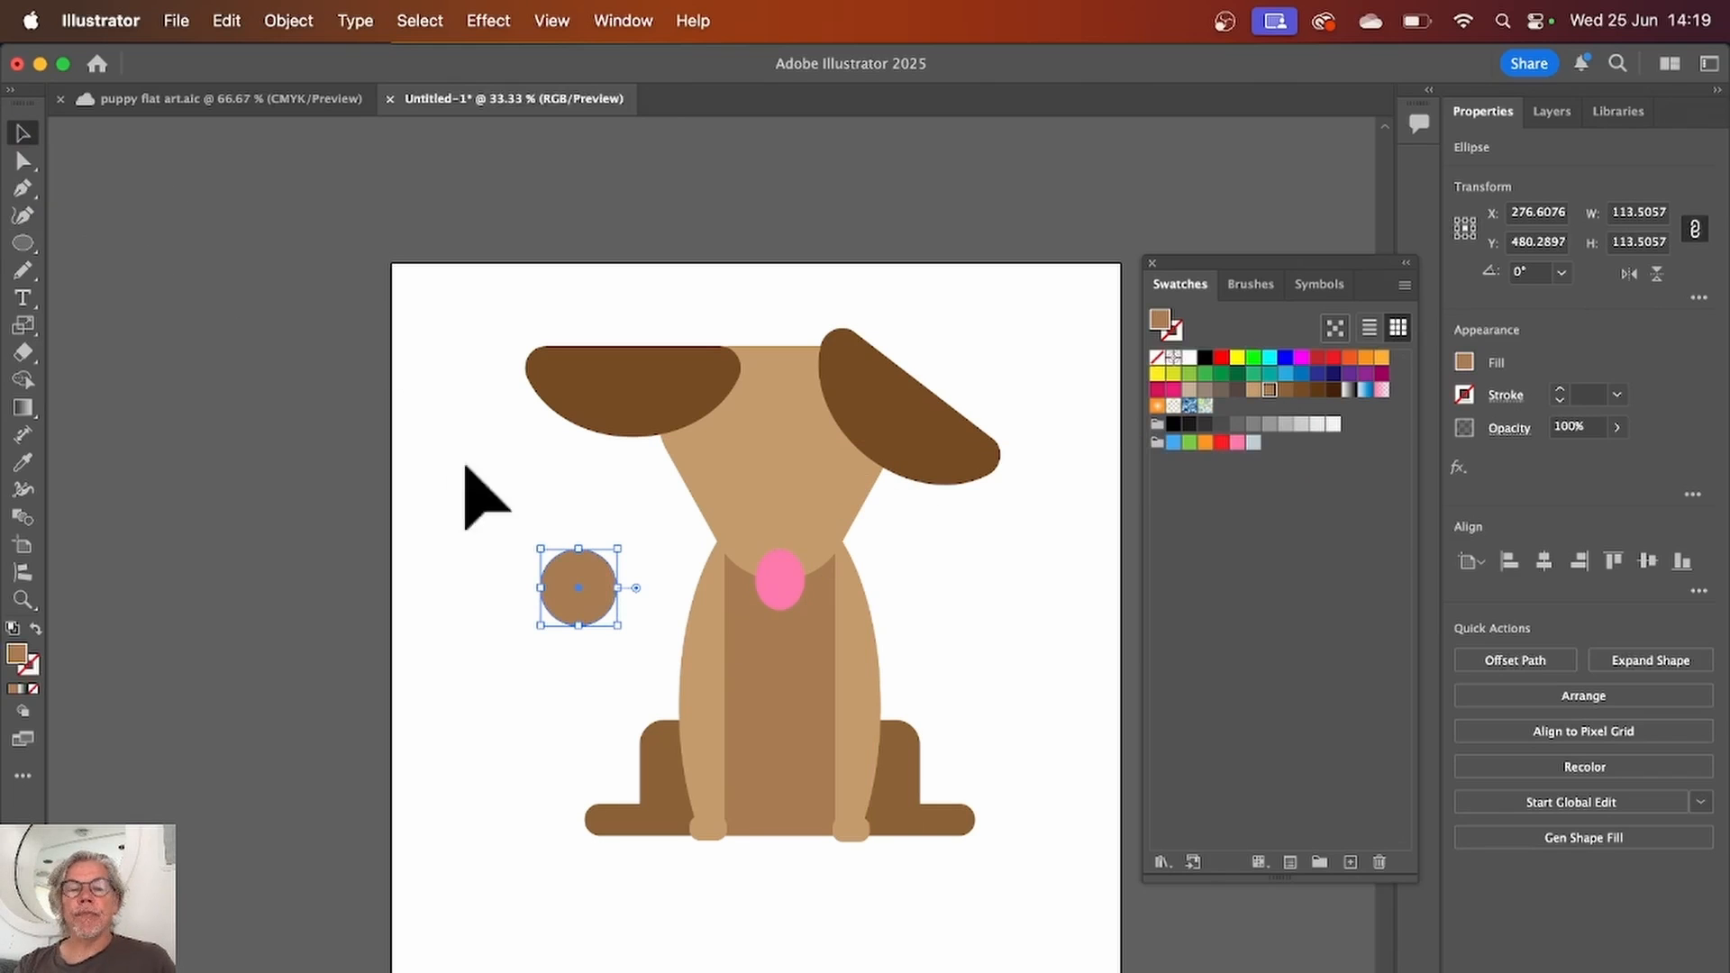
pyautogui.moveTo(569, 584); pyautogui.dragTo(814, 545)
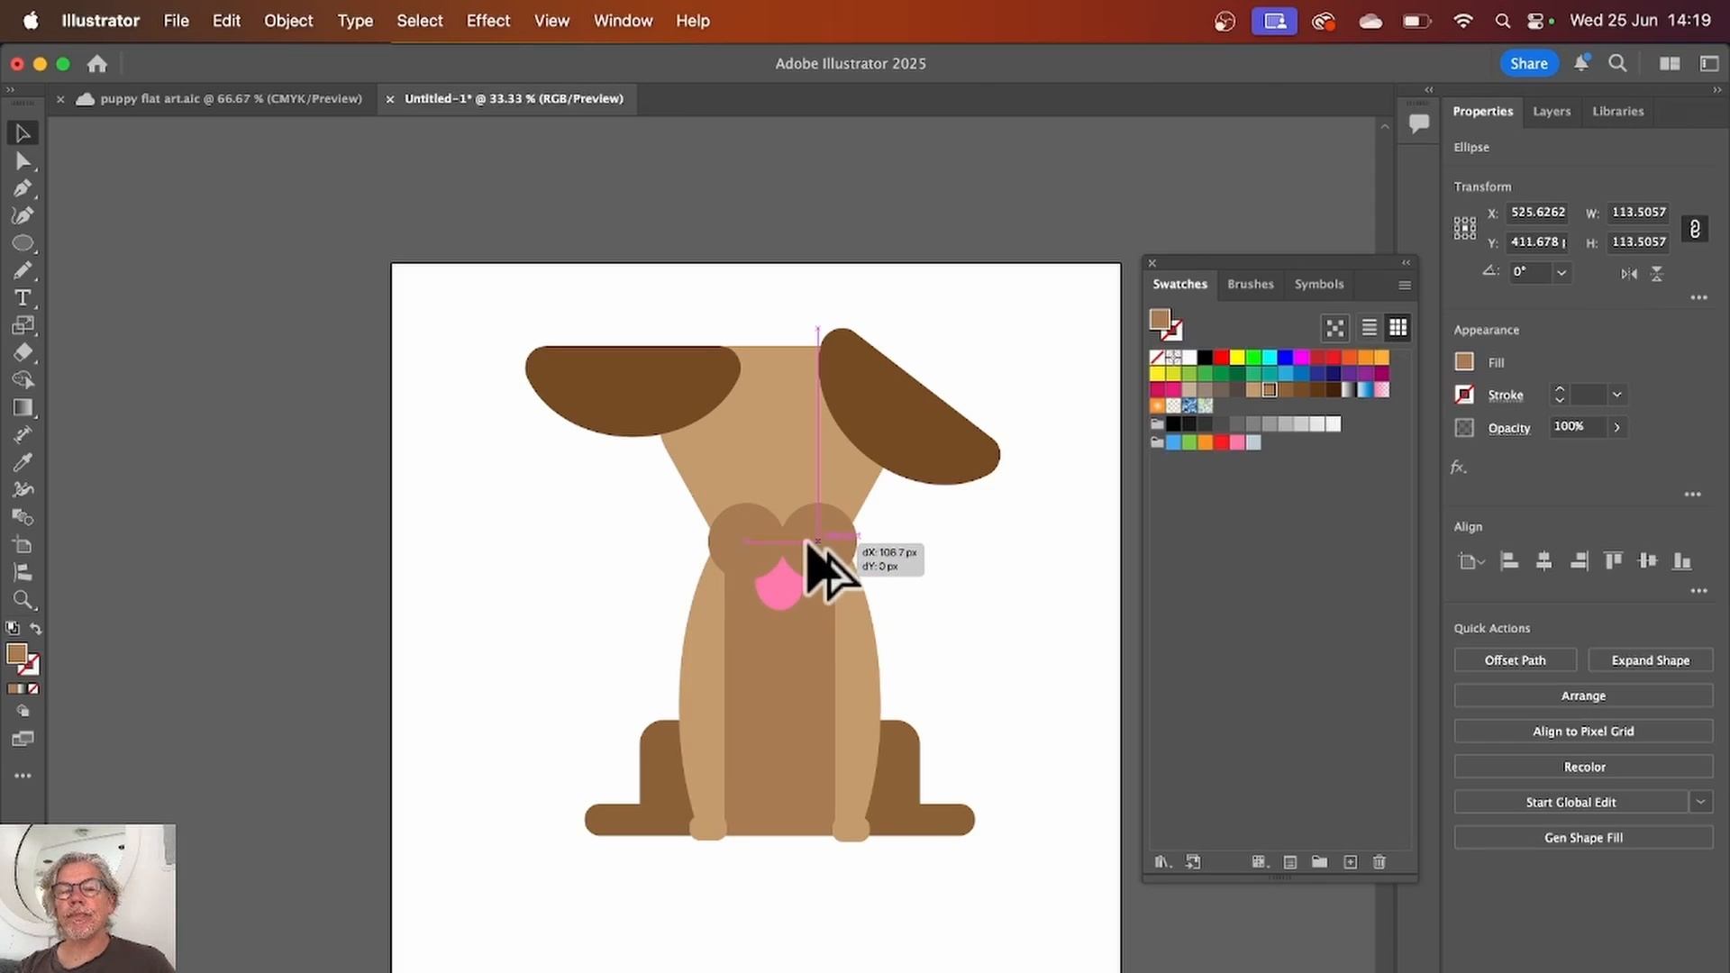
pyautogui.moveTo(808, 544); pyautogui.dragTo(809, 546)
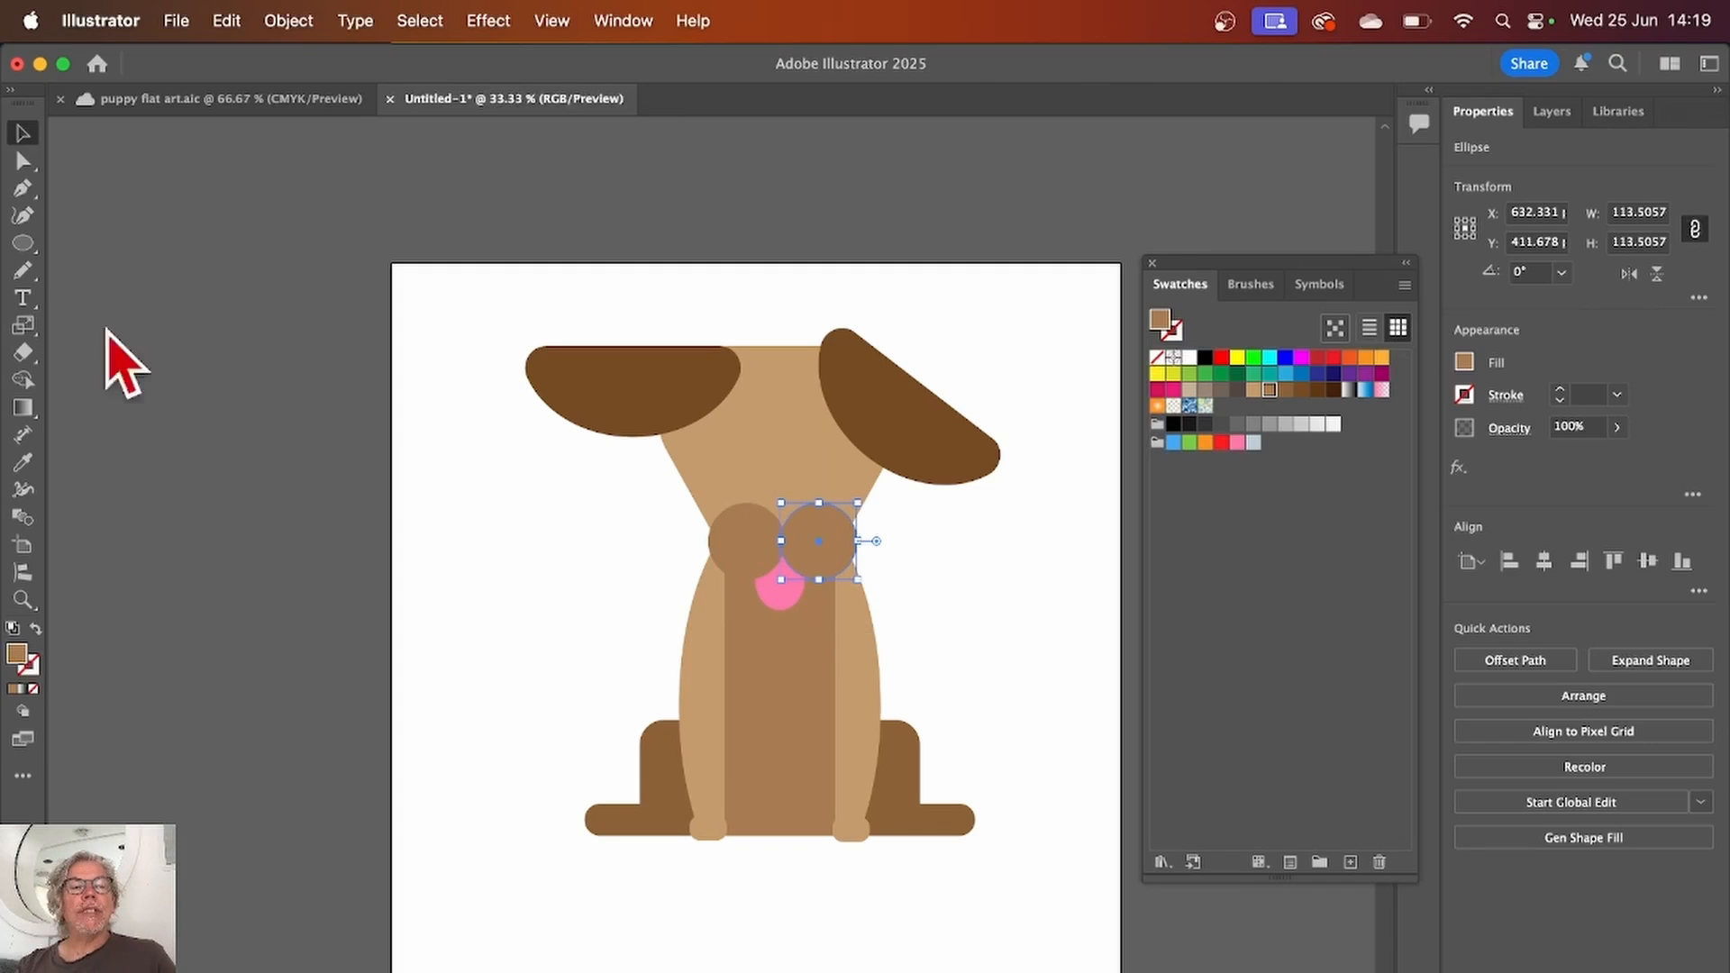
# Step: Draw a flat, wide ellipse centred over the top of the two muzzle circles and fill it black as the nose
pyautogui.moveTo(20, 244); pyautogui.dragTo(119, 270)
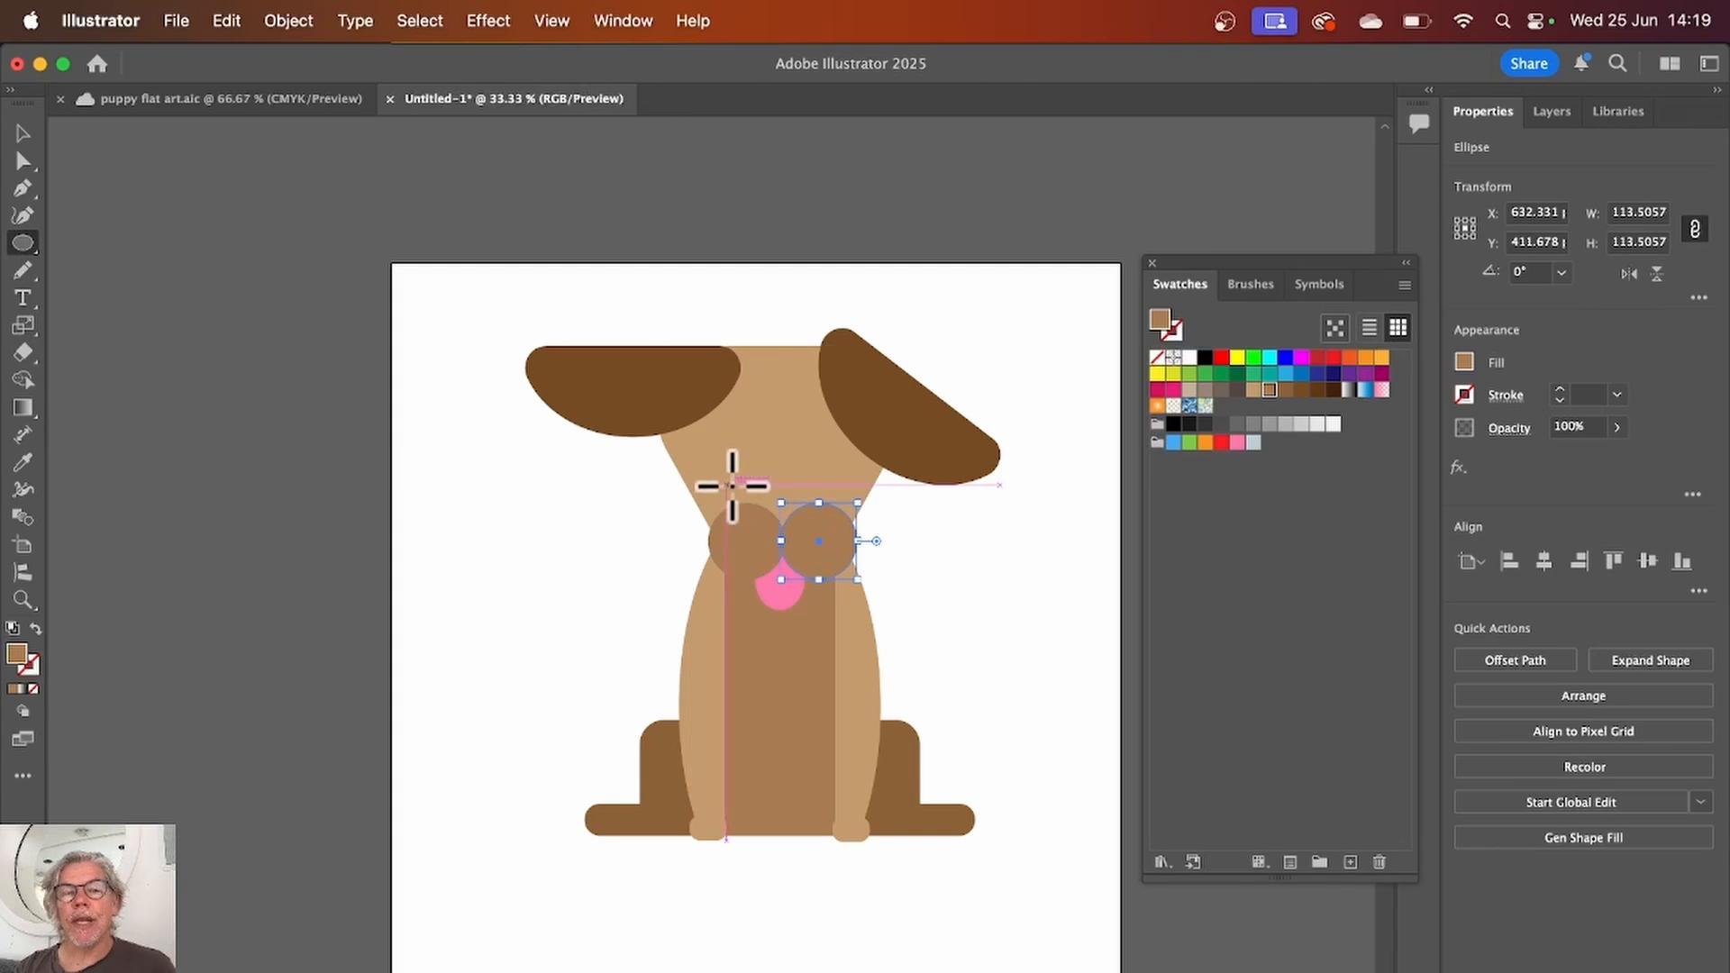
pyautogui.moveTo(732, 487); pyautogui.dragTo(825, 531)
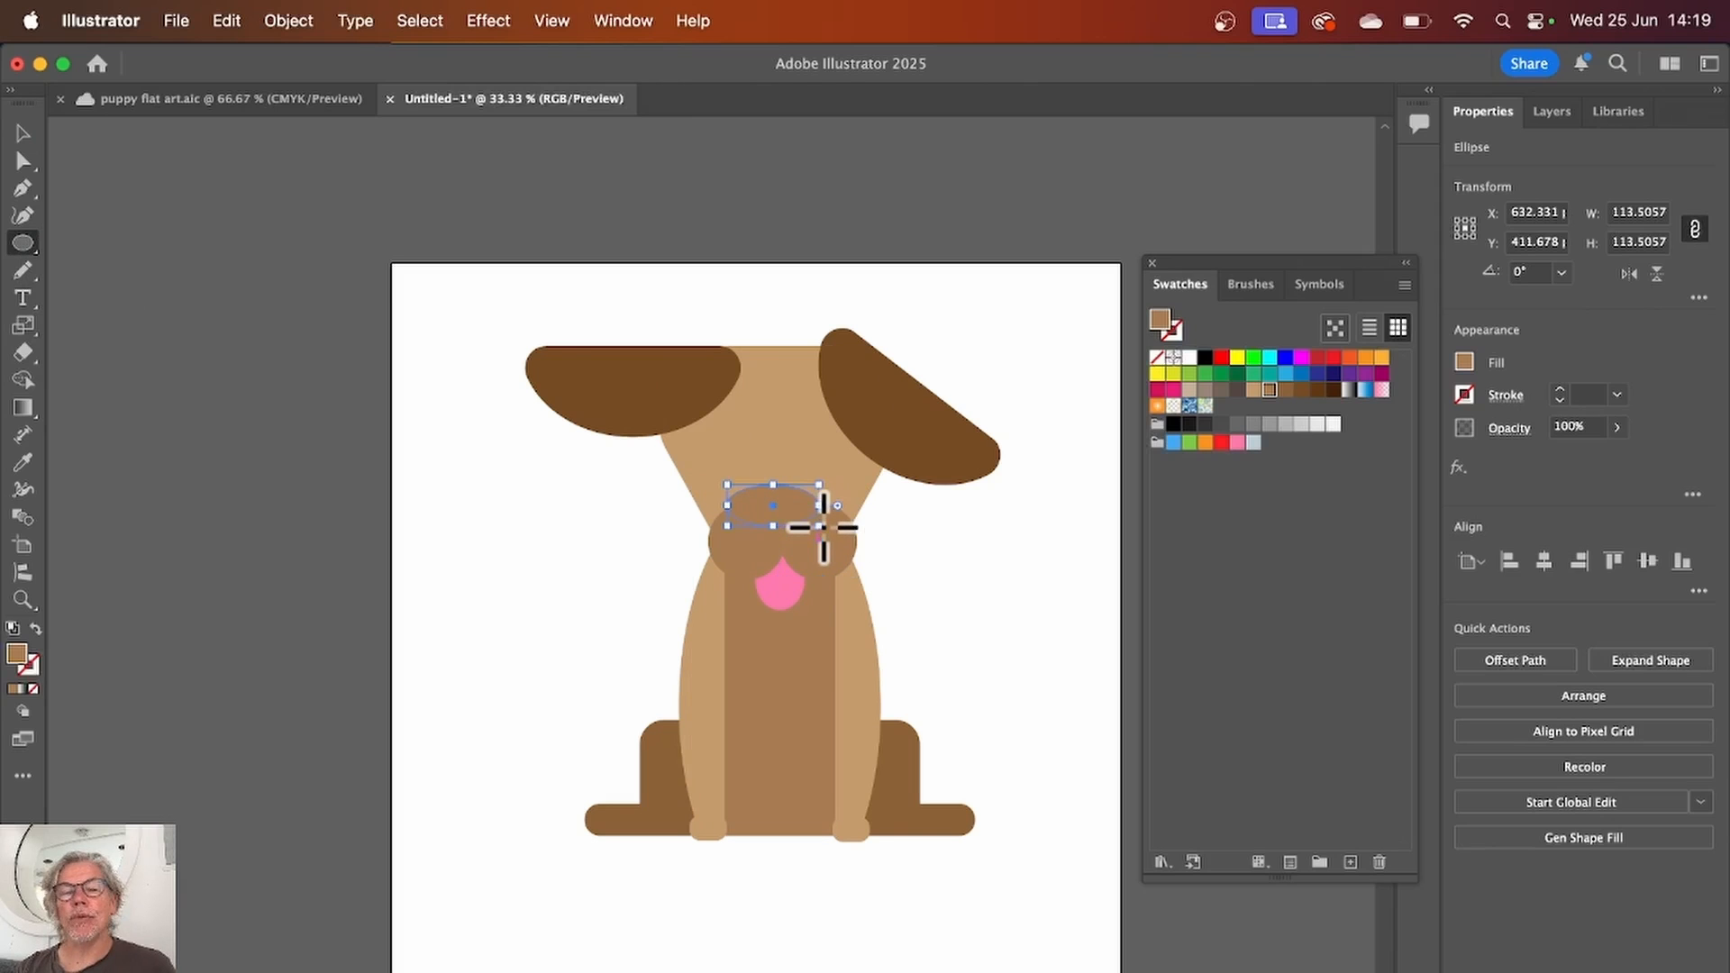
pyautogui.click(22, 132)
pyautogui.click(1206, 357)
pyautogui.click(1005, 581)
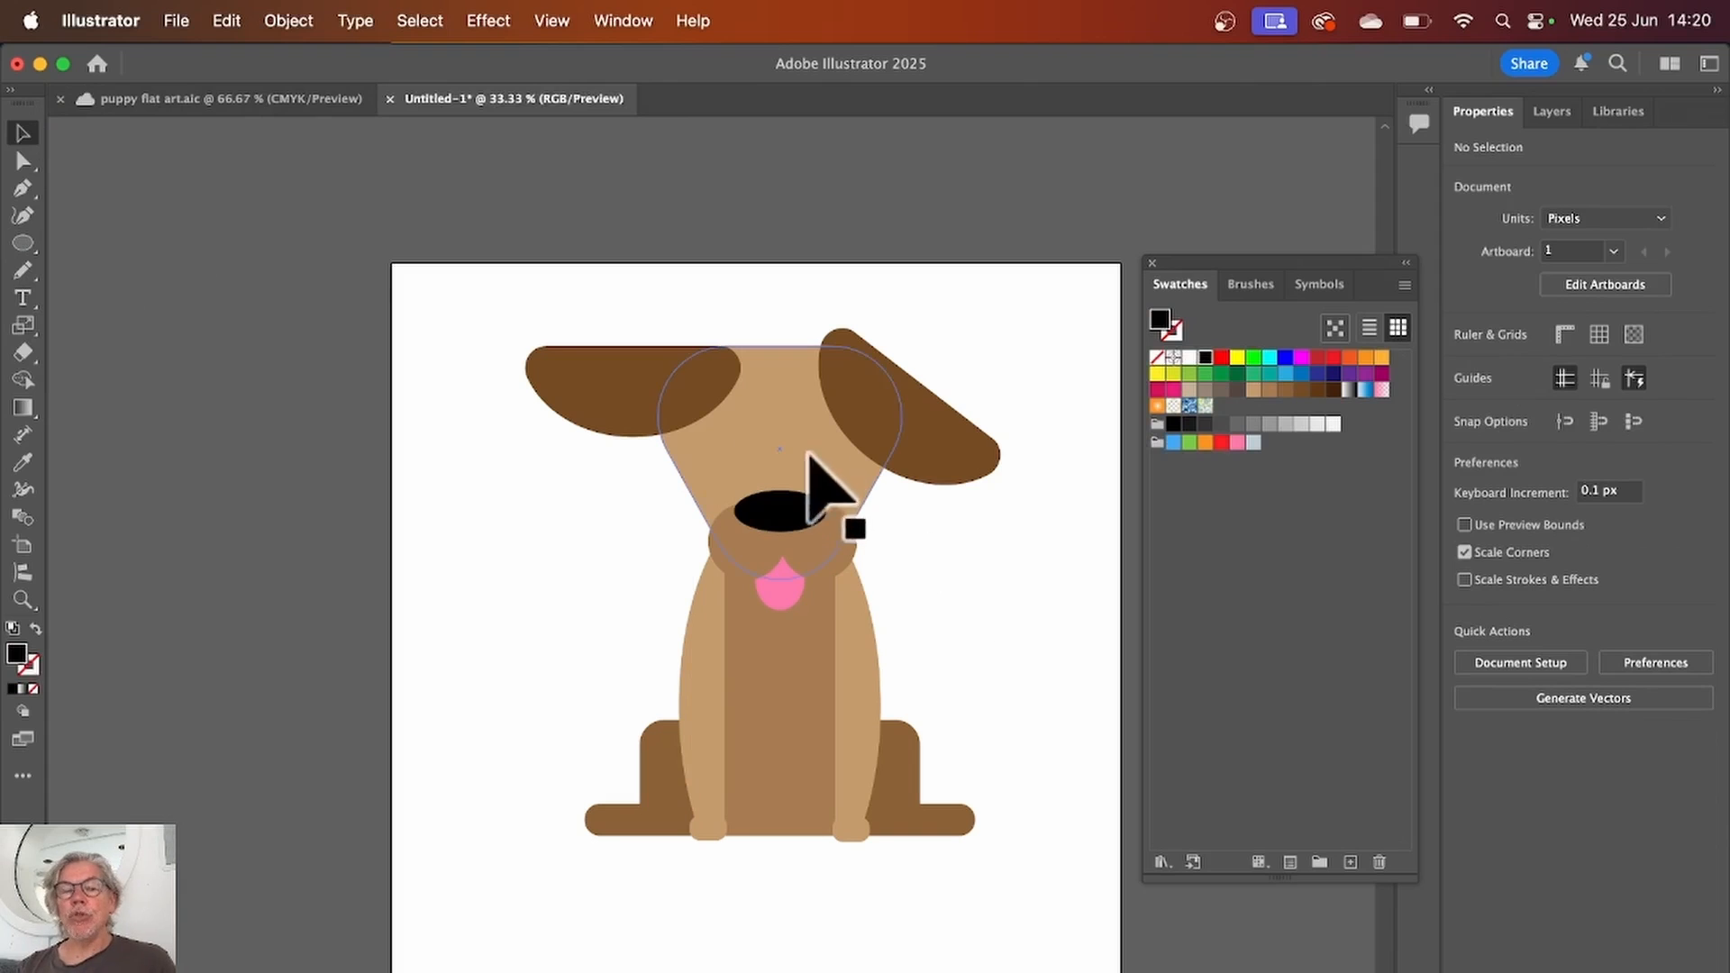
# Step: Select both muzzle circles and fill them with the same dark brown as the ears
pyautogui.moveTo(822, 560); pyautogui.dragTo(730, 539)
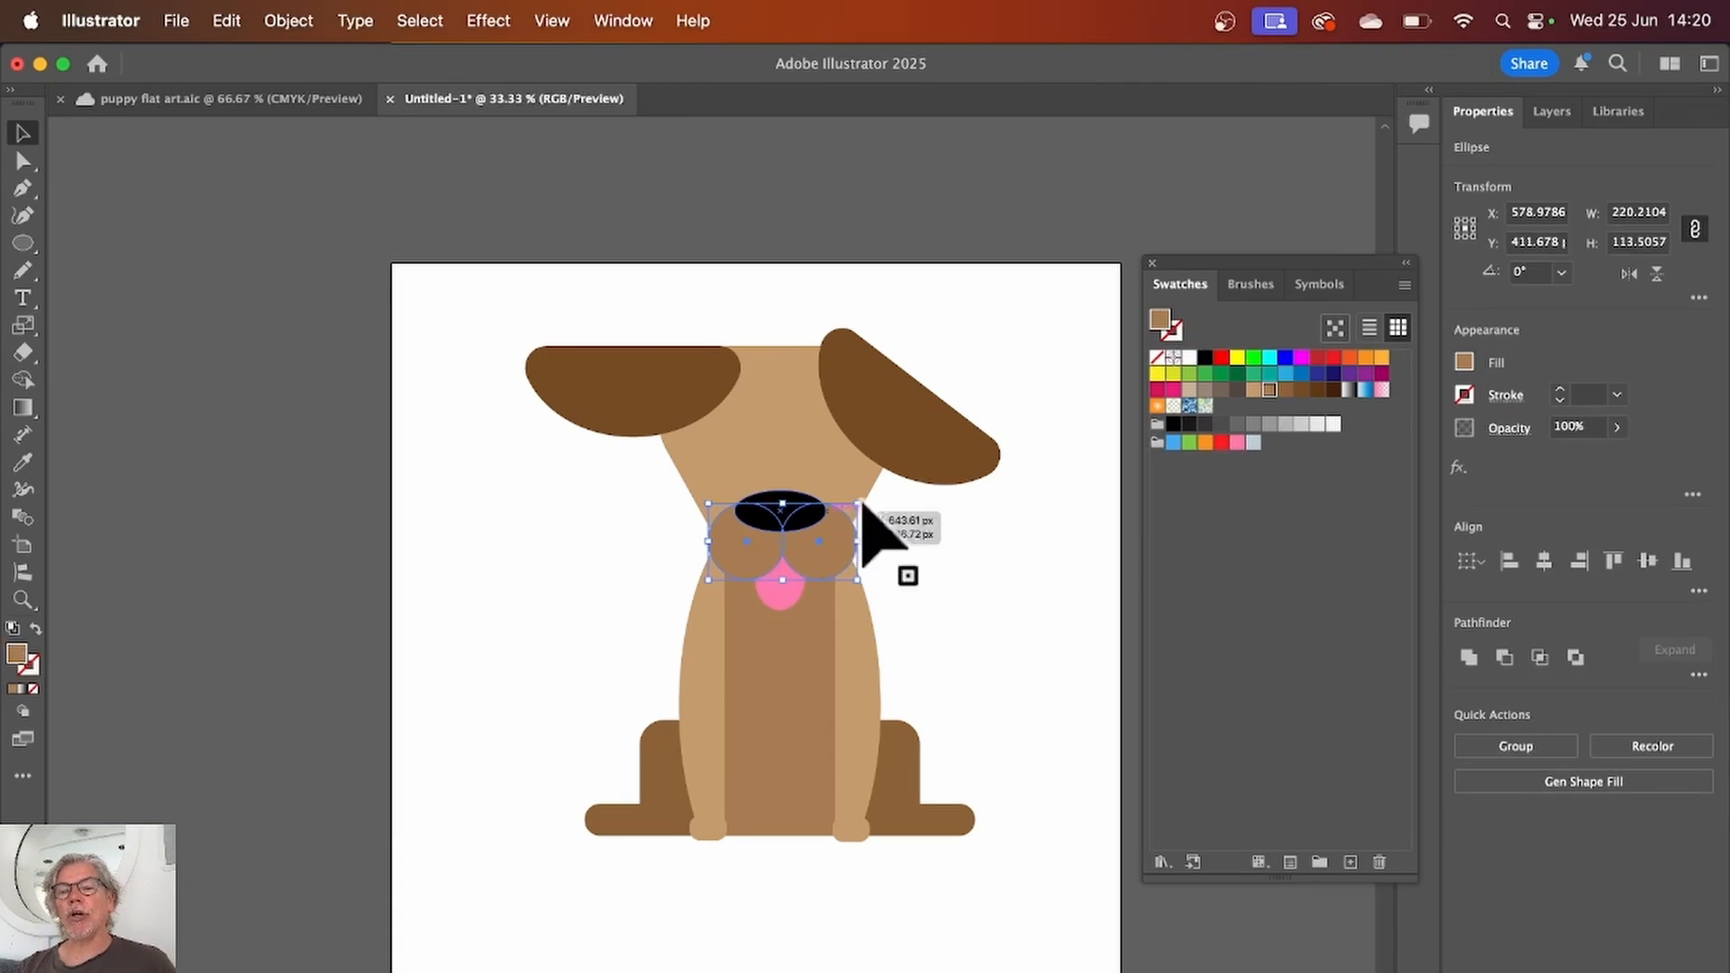
pyautogui.click(1301, 393)
pyautogui.click(1001, 587)
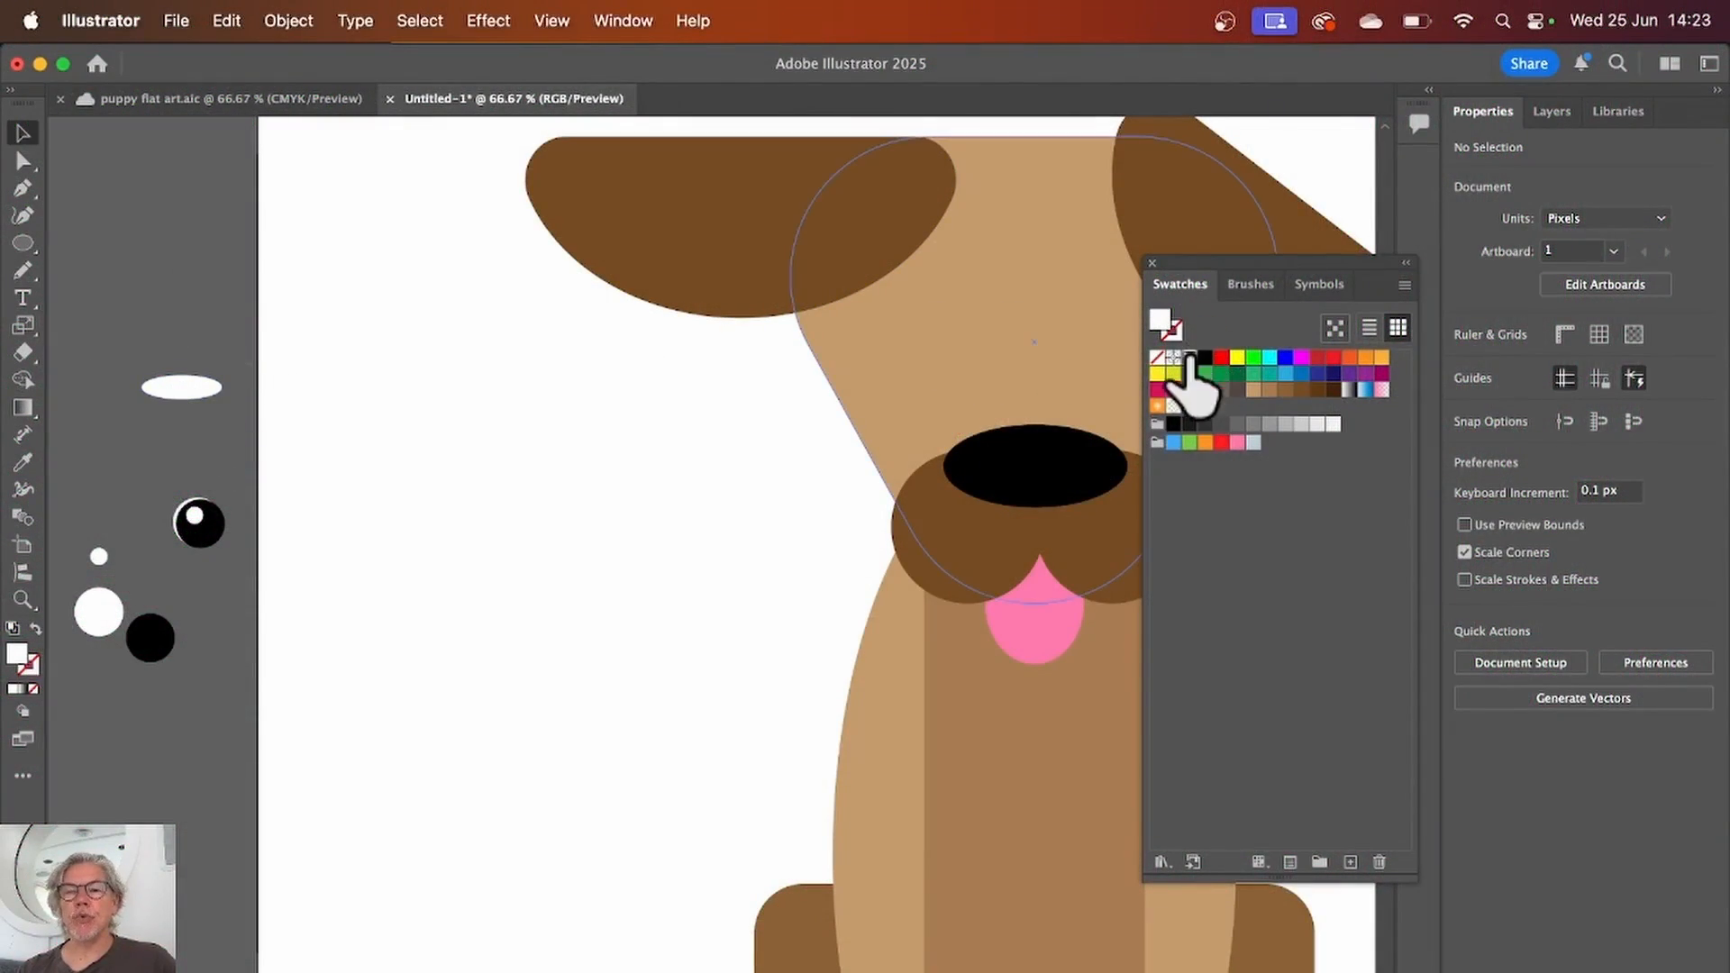
# Step: Move the white ellipse onto the nose as a highlight, and place the prepared eye and a copy of it above the muzzle
pyautogui.moveTo(175, 393); pyautogui.dragTo(1006, 456)
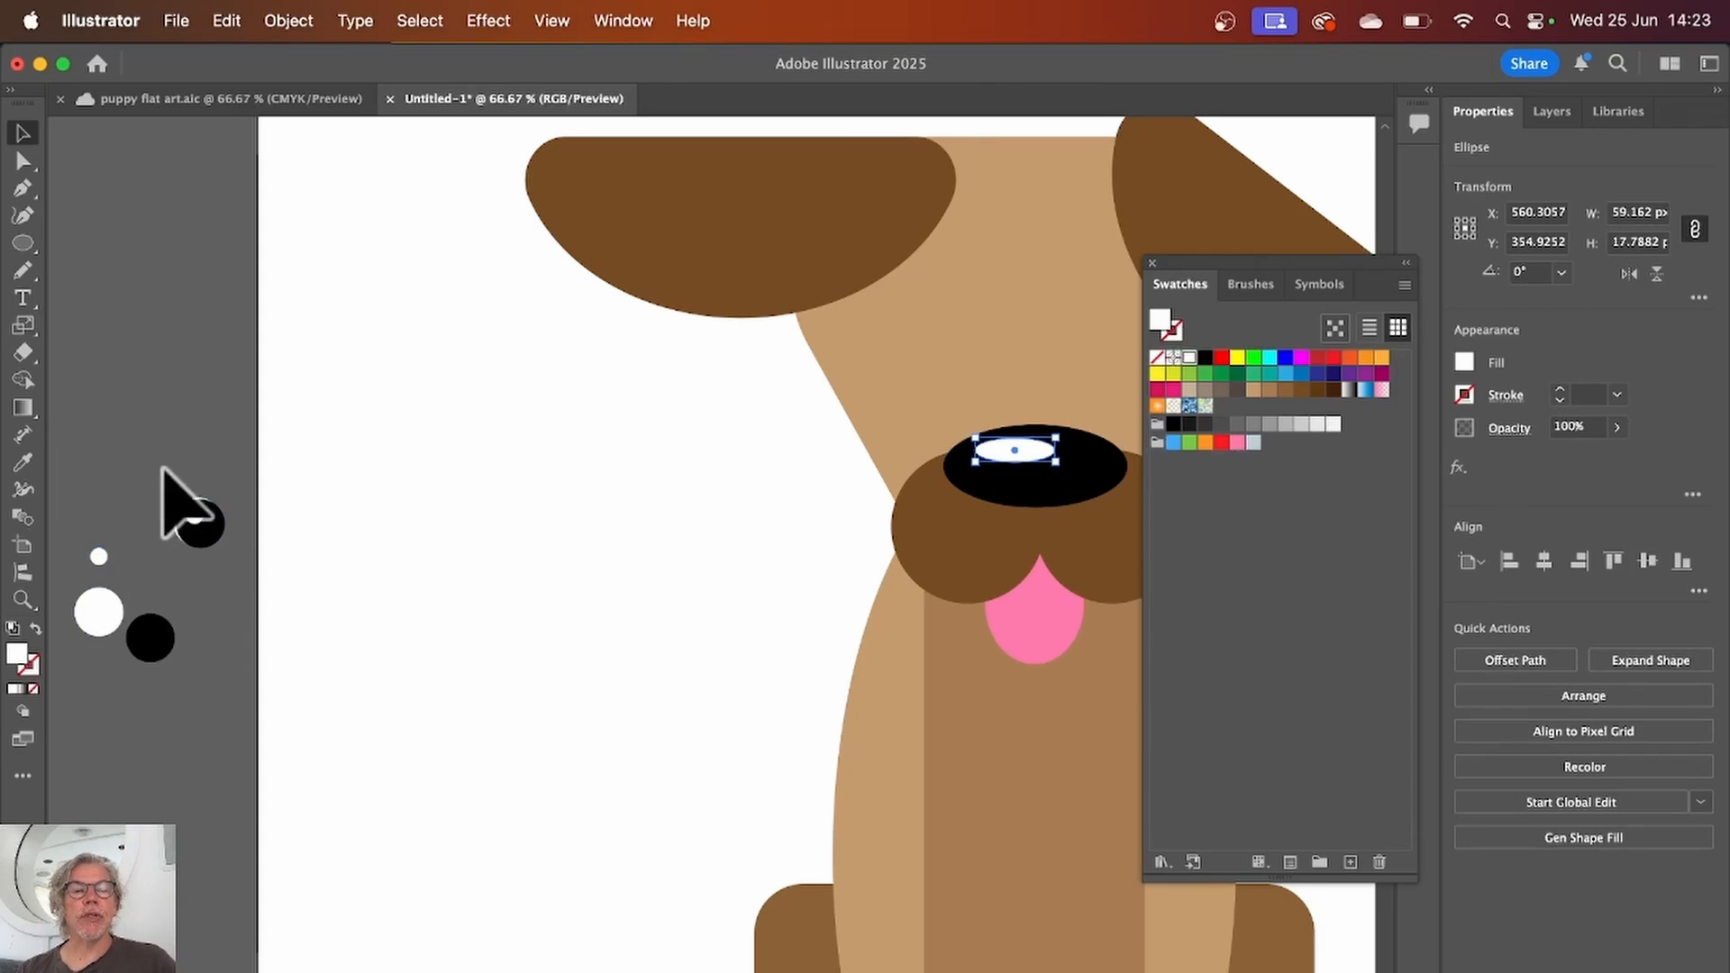
pyautogui.moveTo(174, 495); pyautogui.dragTo(1114, 393)
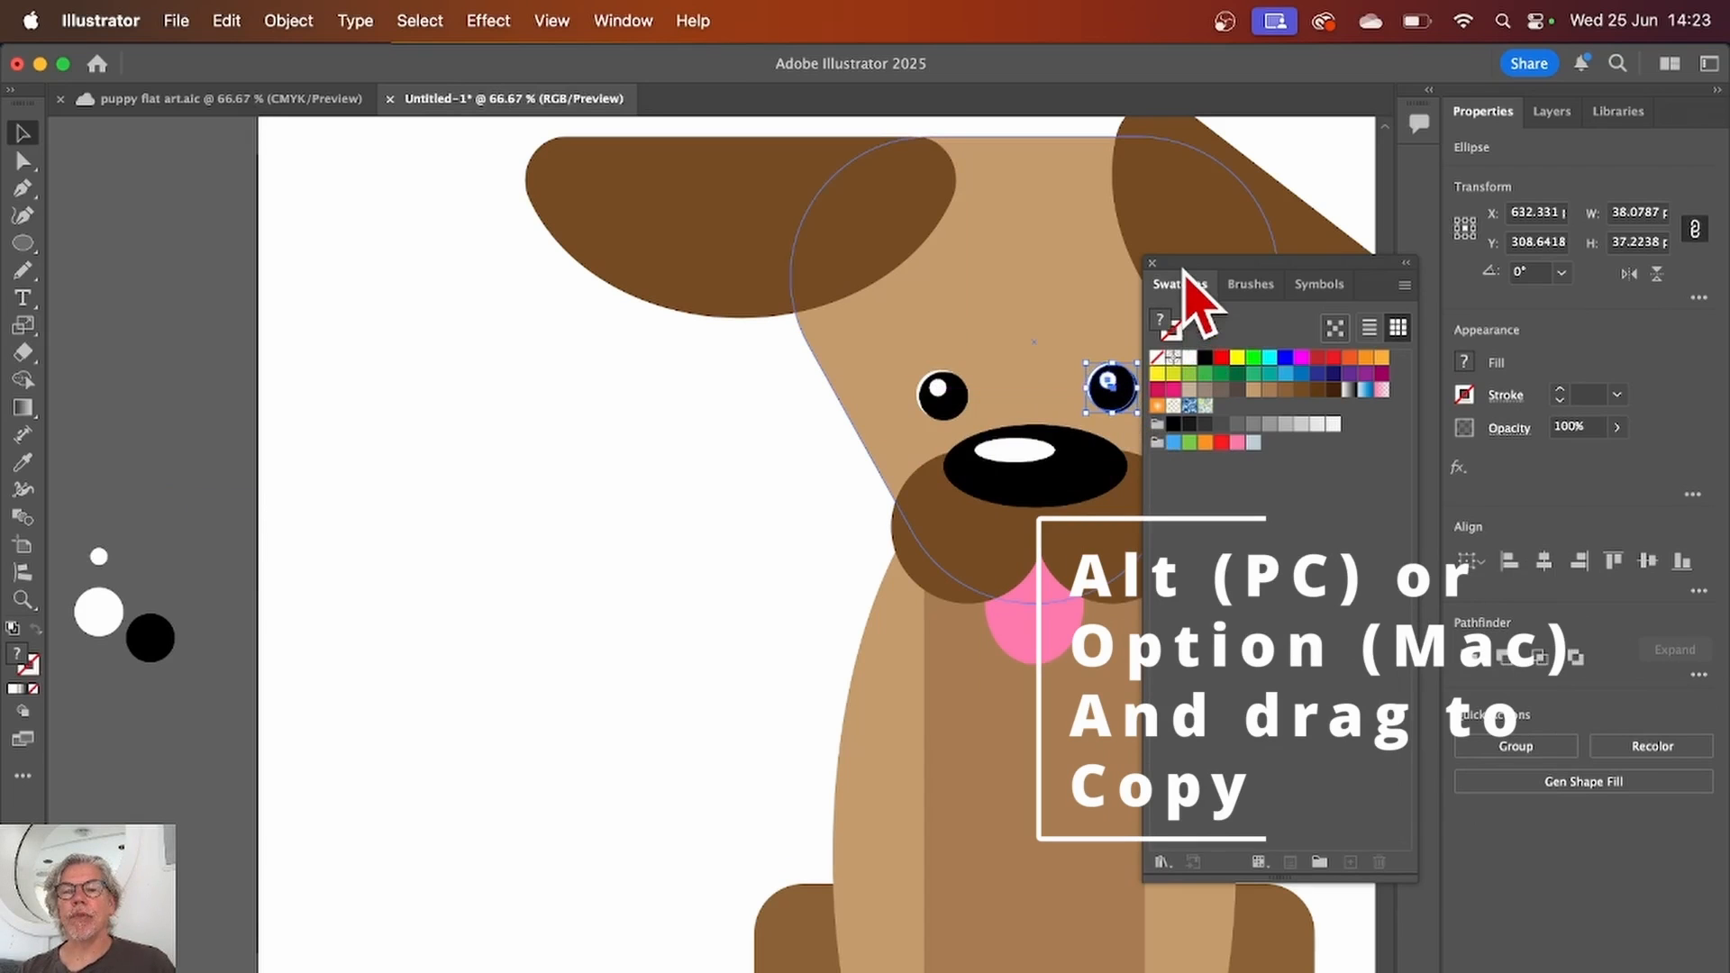
pyautogui.moveTo(1185, 270); pyautogui.dragTo(1343, 293)
pyautogui.moveTo(1113, 393); pyautogui.dragTo(1112, 394)
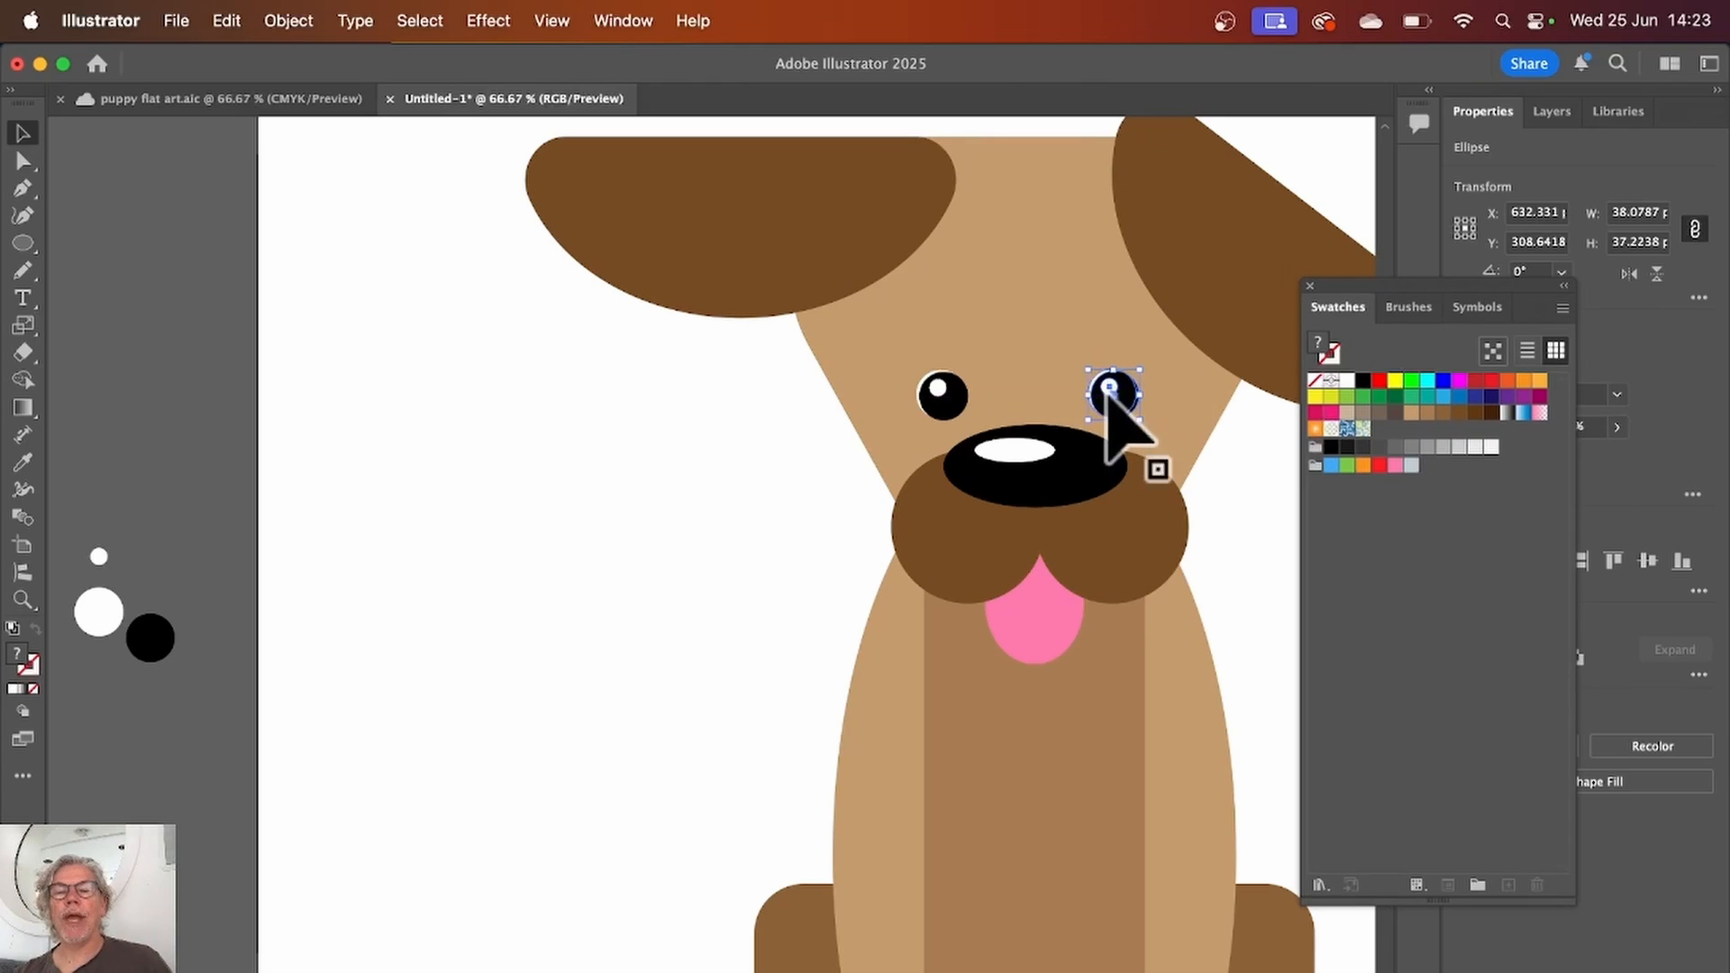
pyautogui.click(642, 554)
# Step: Duplicate the large dark brown circle beside the puppy, offsetting the copy slightly to the right and up
pyautogui.press('super+minus')
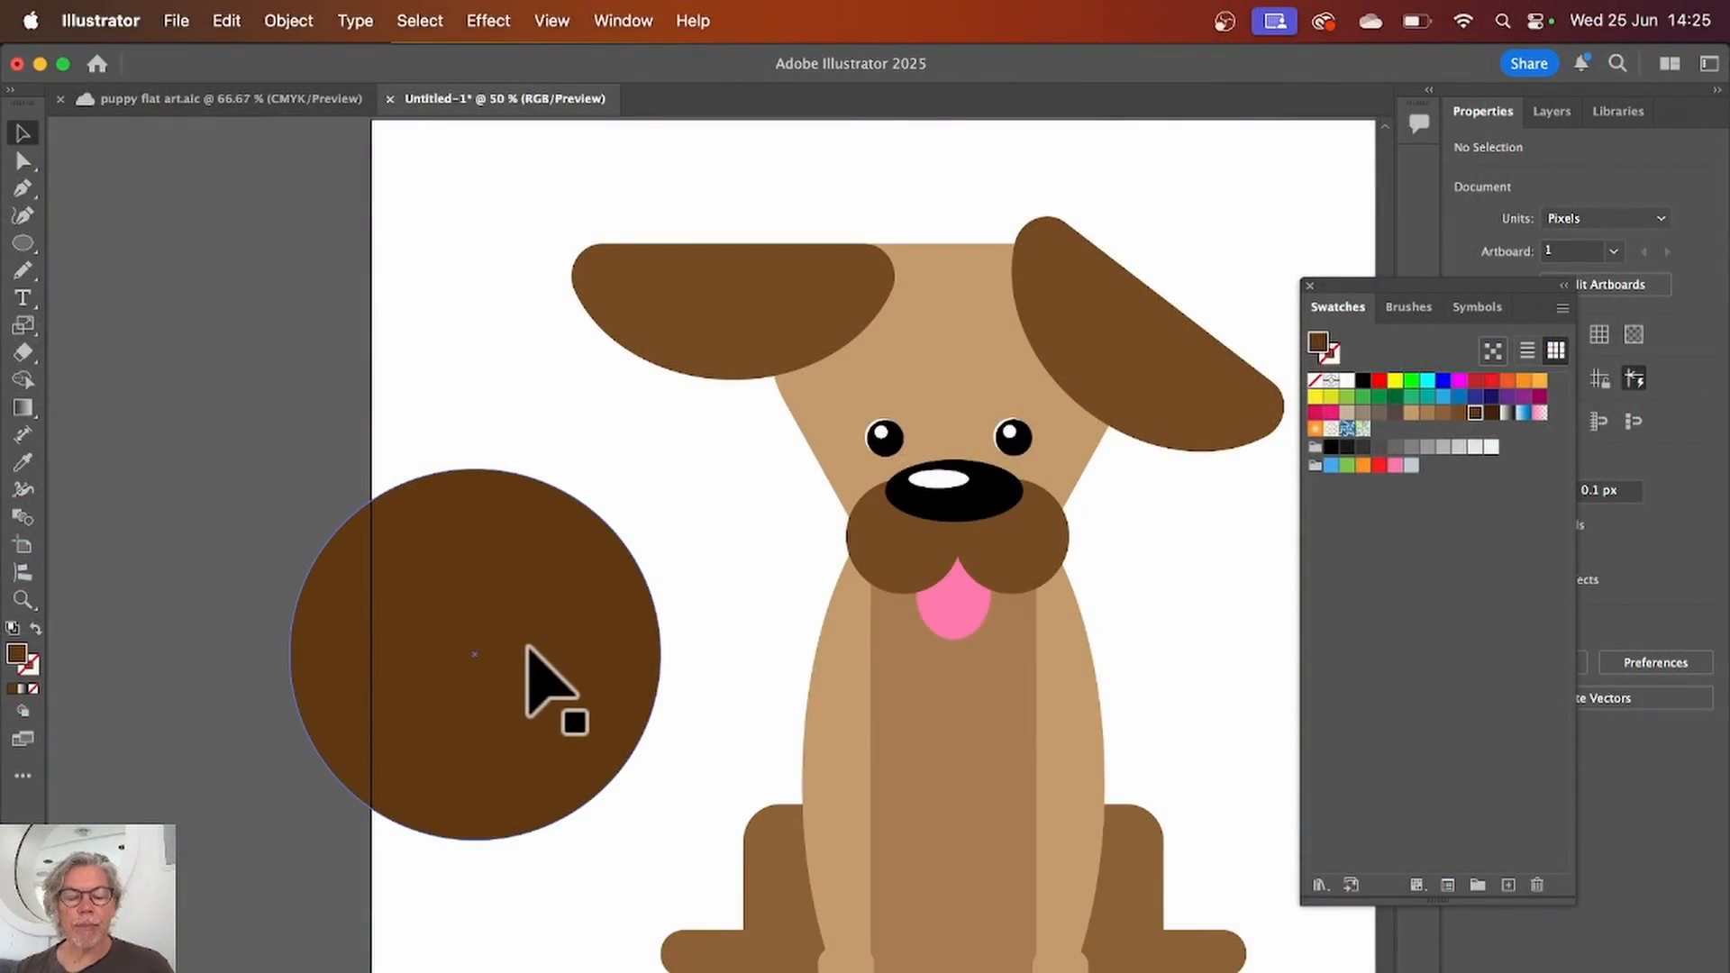
pyautogui.moveTo(528, 646); pyautogui.dragTo(553, 657)
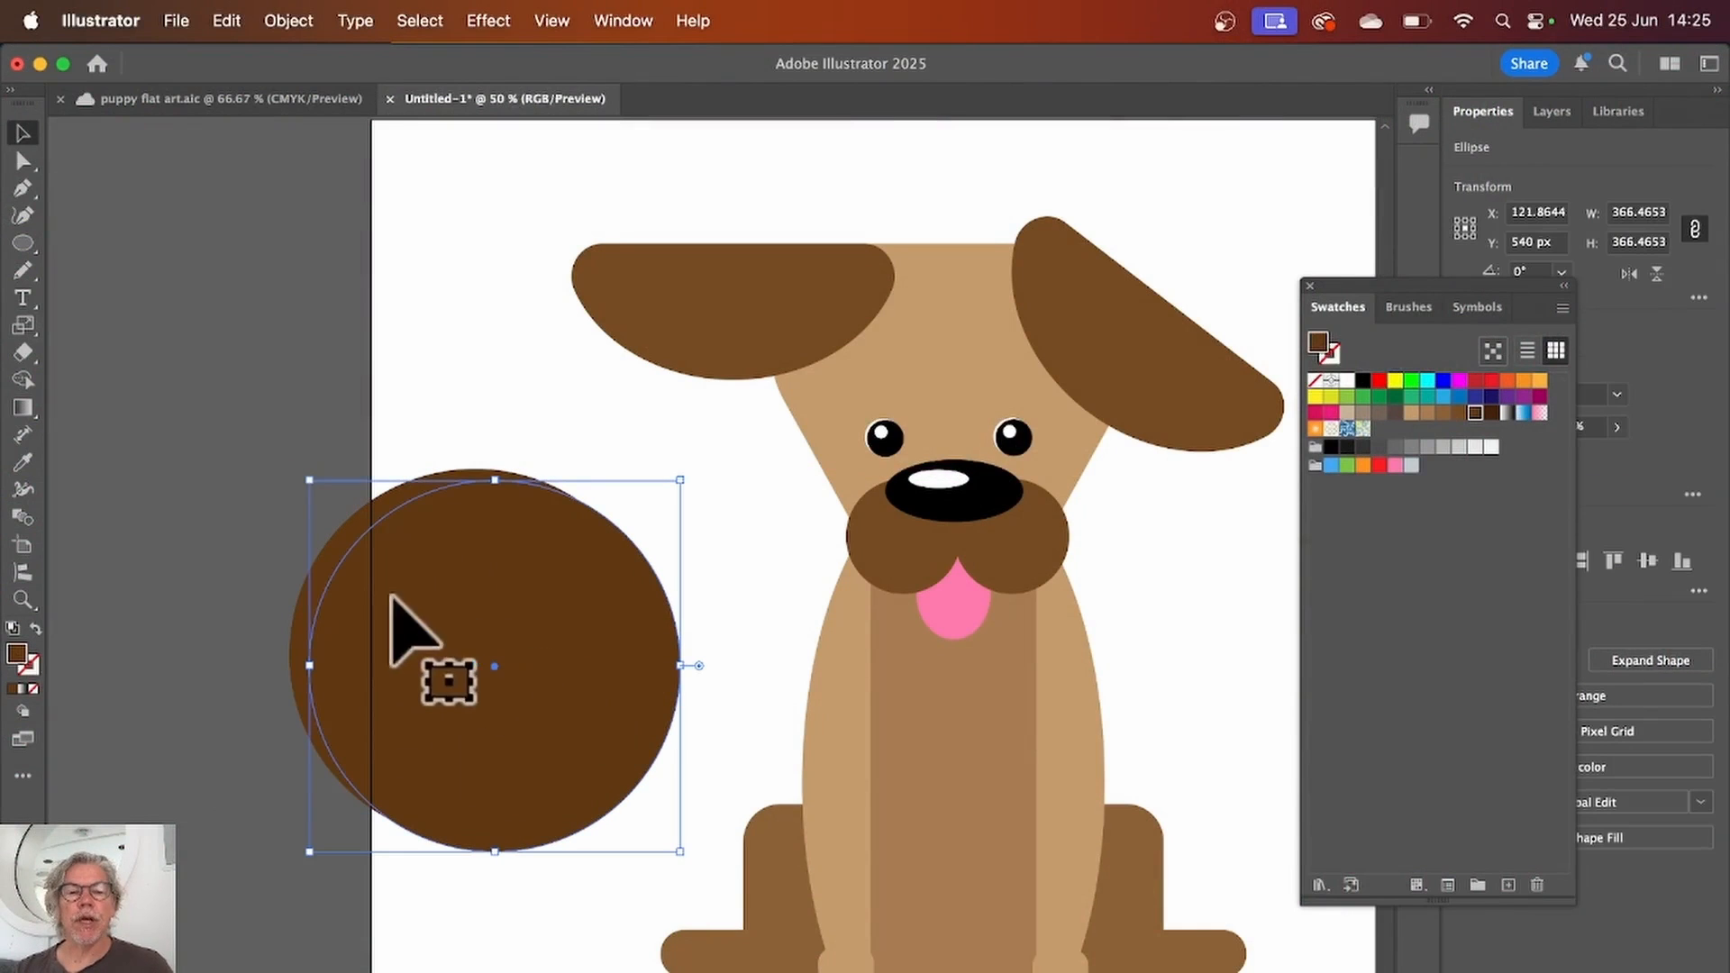
pyautogui.moveTo(522, 598); pyautogui.dragTo(516, 581)
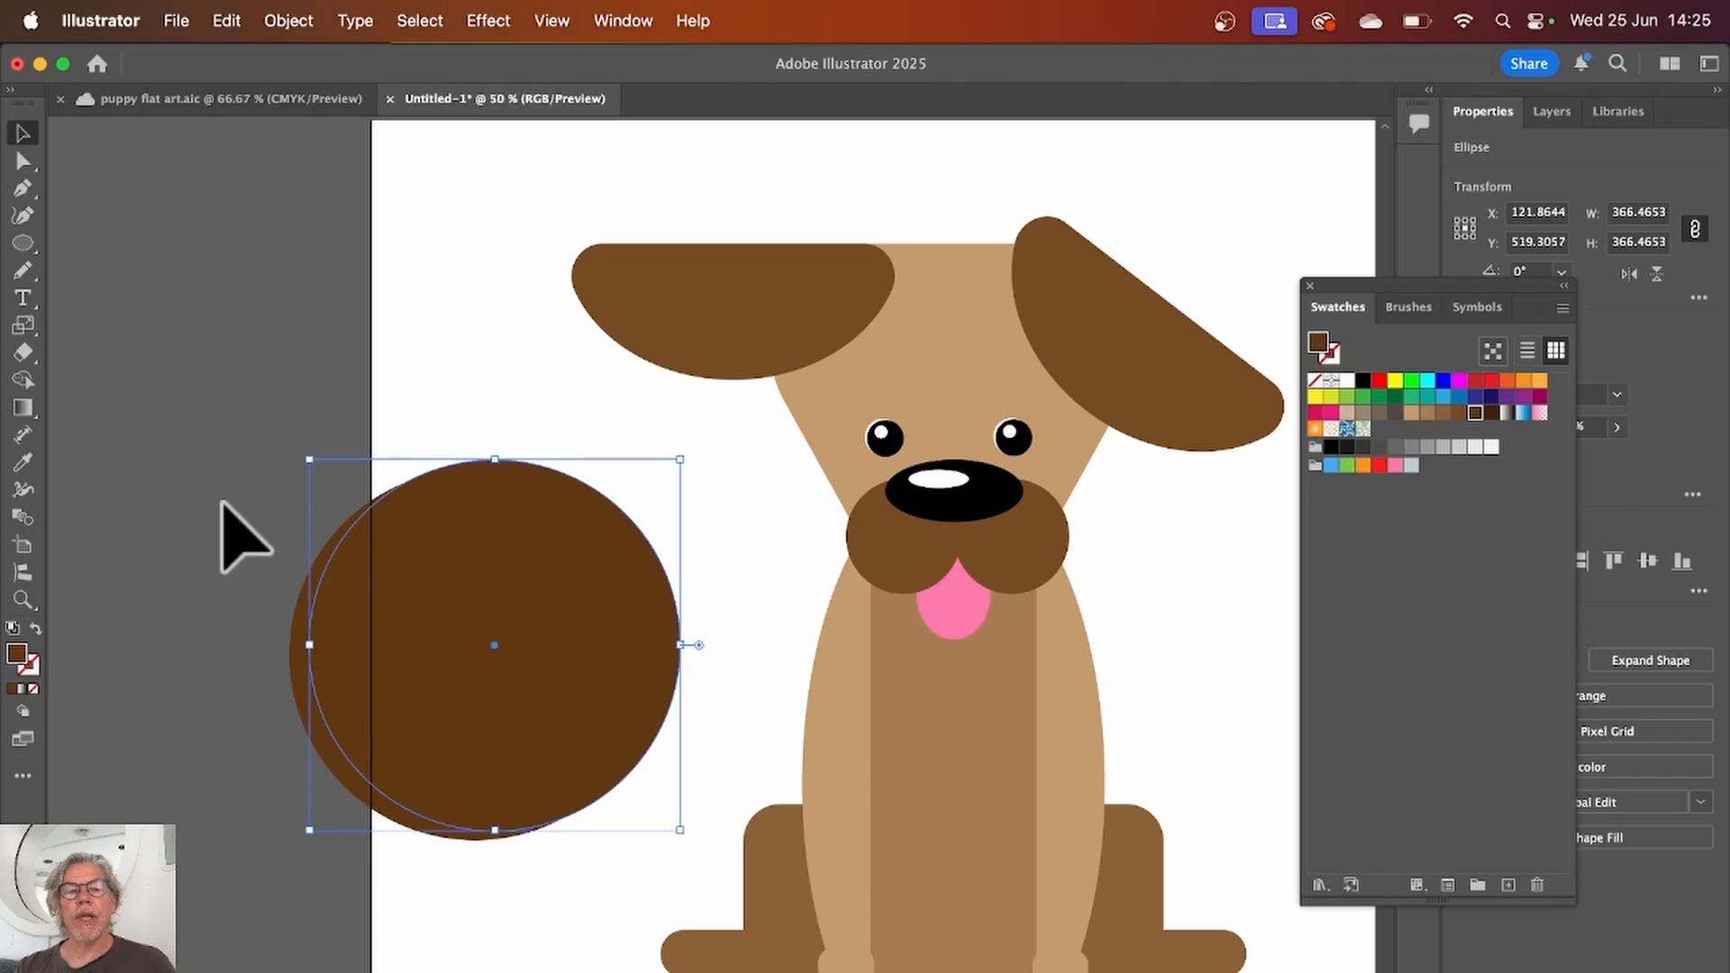
# Step: Select both large brown circles and use Shape Builder to remove the overlap and the right sliver, leaving the left crescent
pyautogui.moveTo(220, 501); pyautogui.dragTo(444, 684)
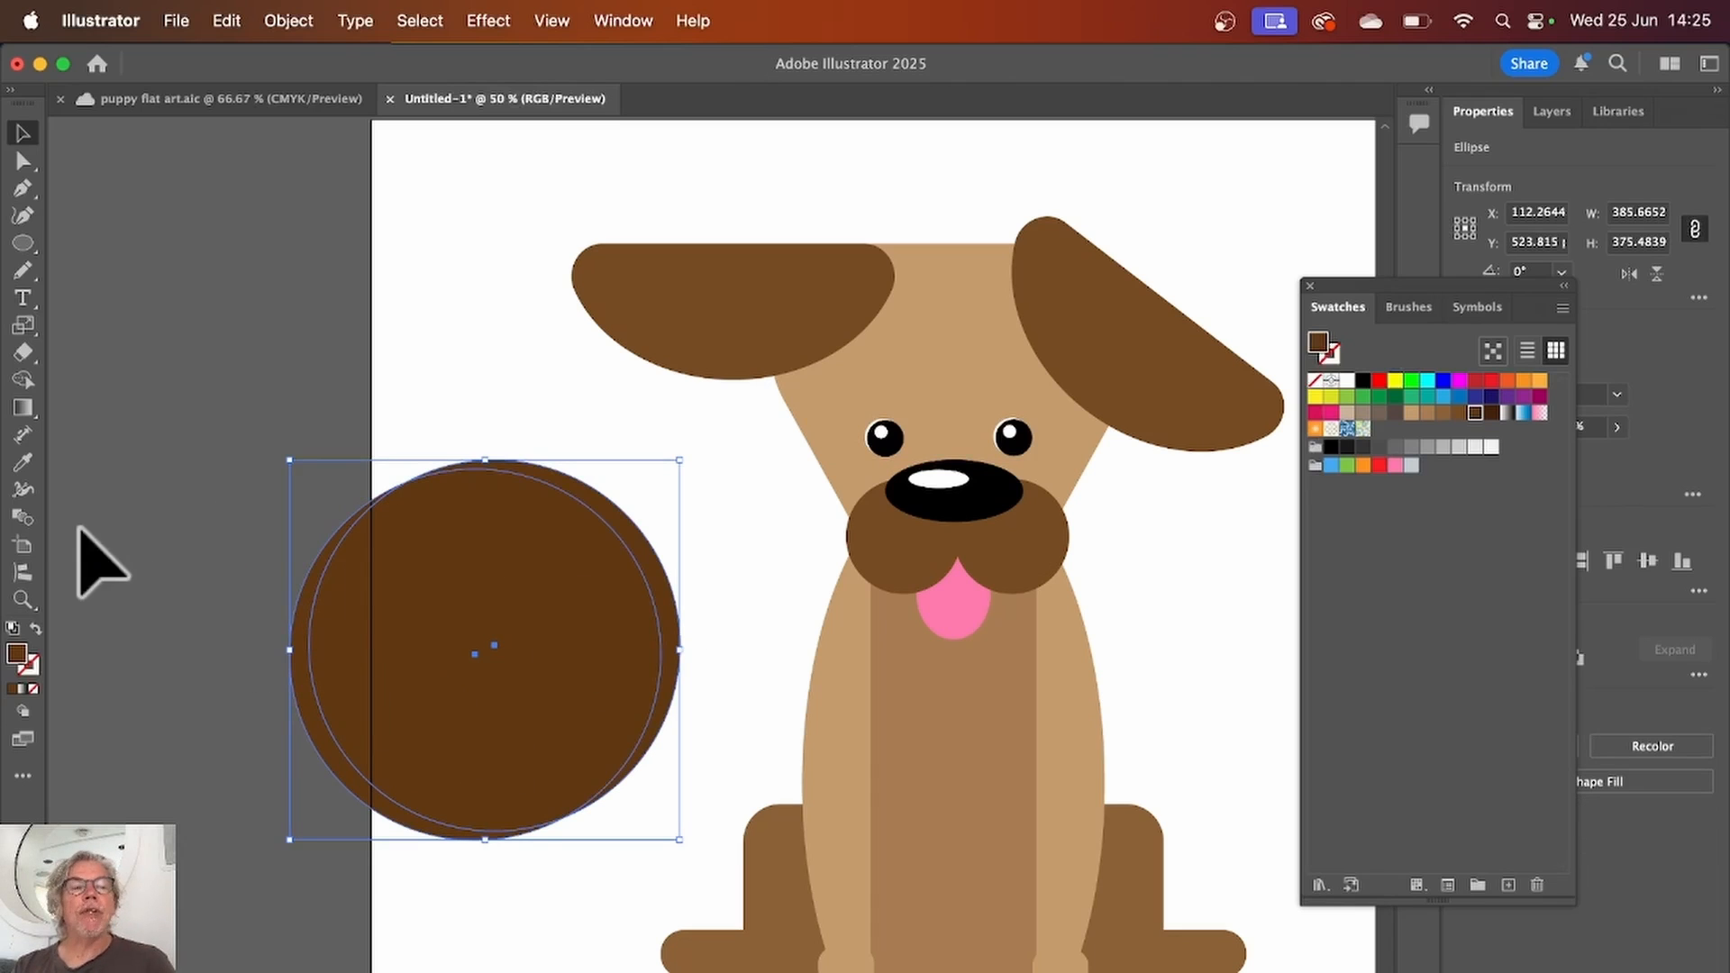
pyautogui.click(22, 380)
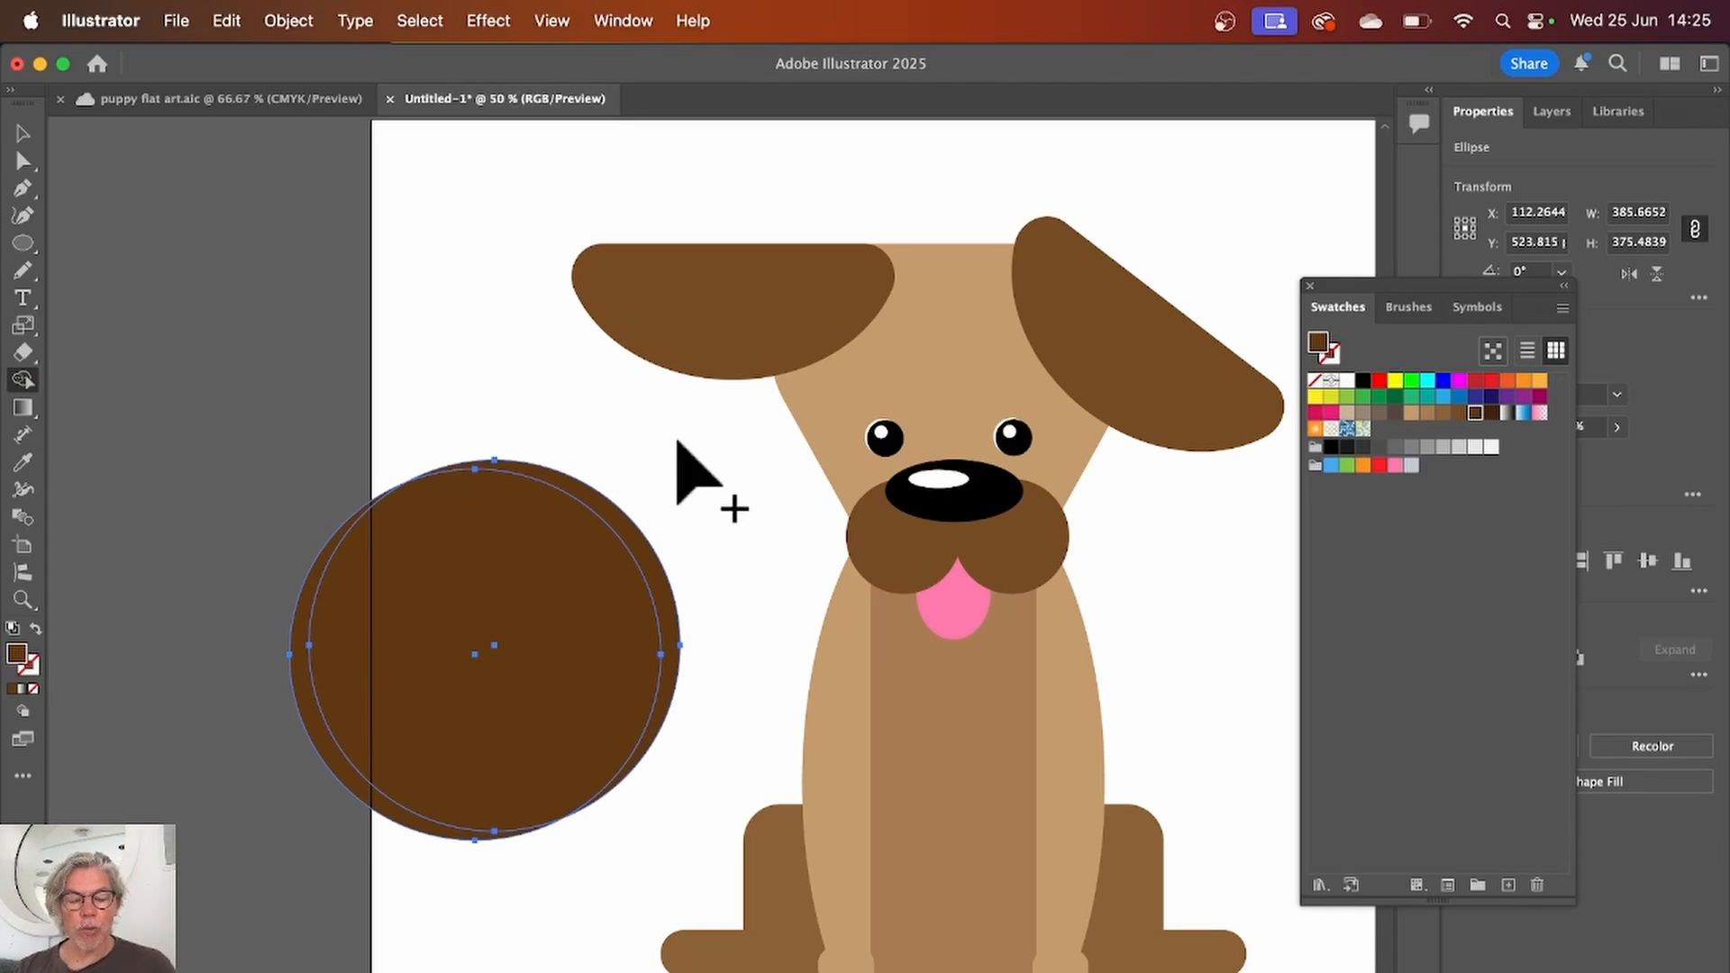
pyautogui.keyDown('alt'); pyautogui.click(512, 637); pyautogui.keyUp('alt')
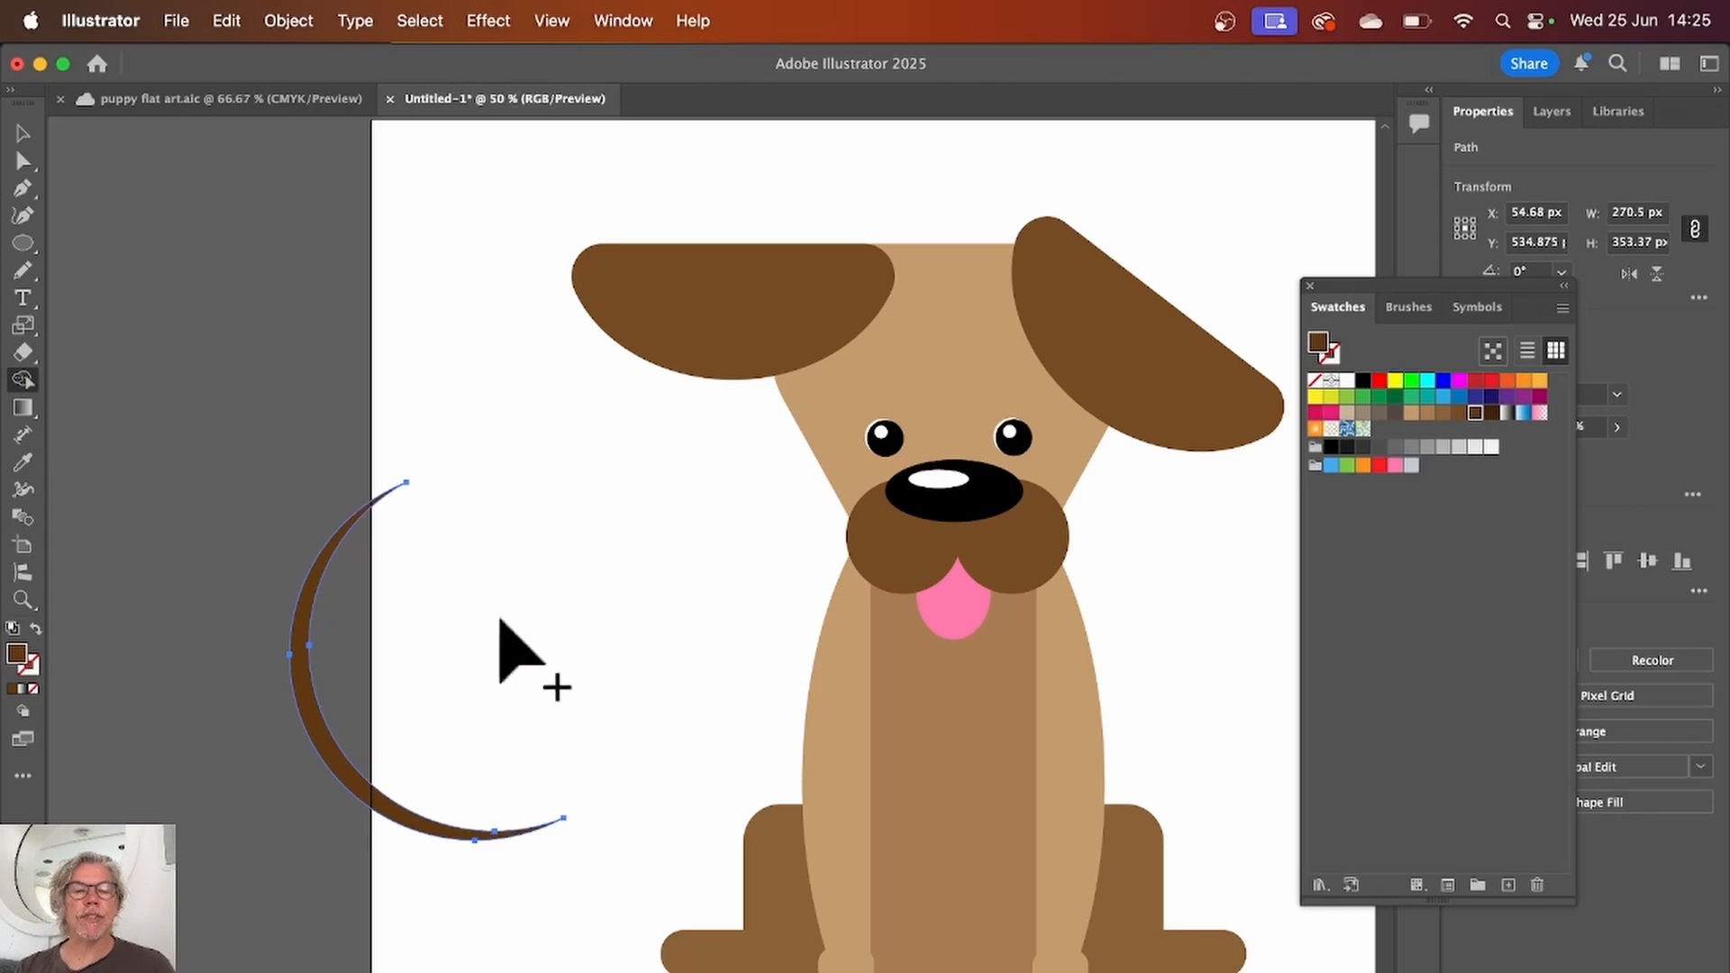
# Step: Move the crescent to the left side of the puppy's lower body as a tail and send it to the back
pyautogui.click(23, 133)
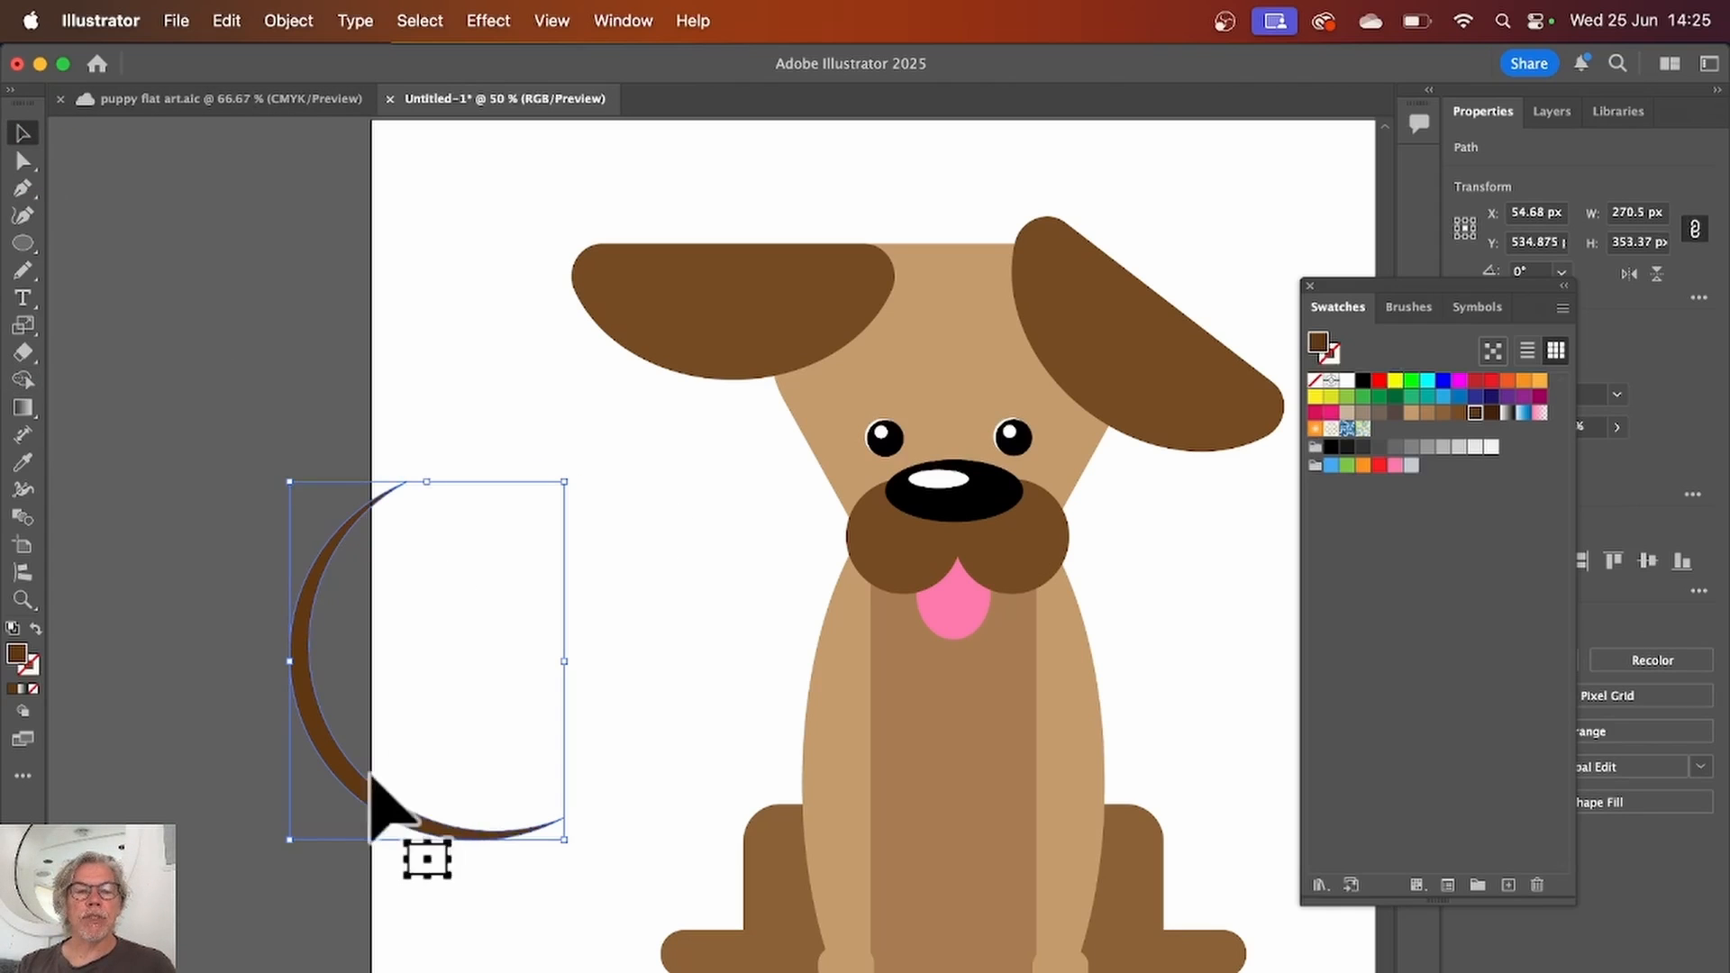
pyautogui.moveTo(332, 759); pyautogui.dragTo(723, 833)
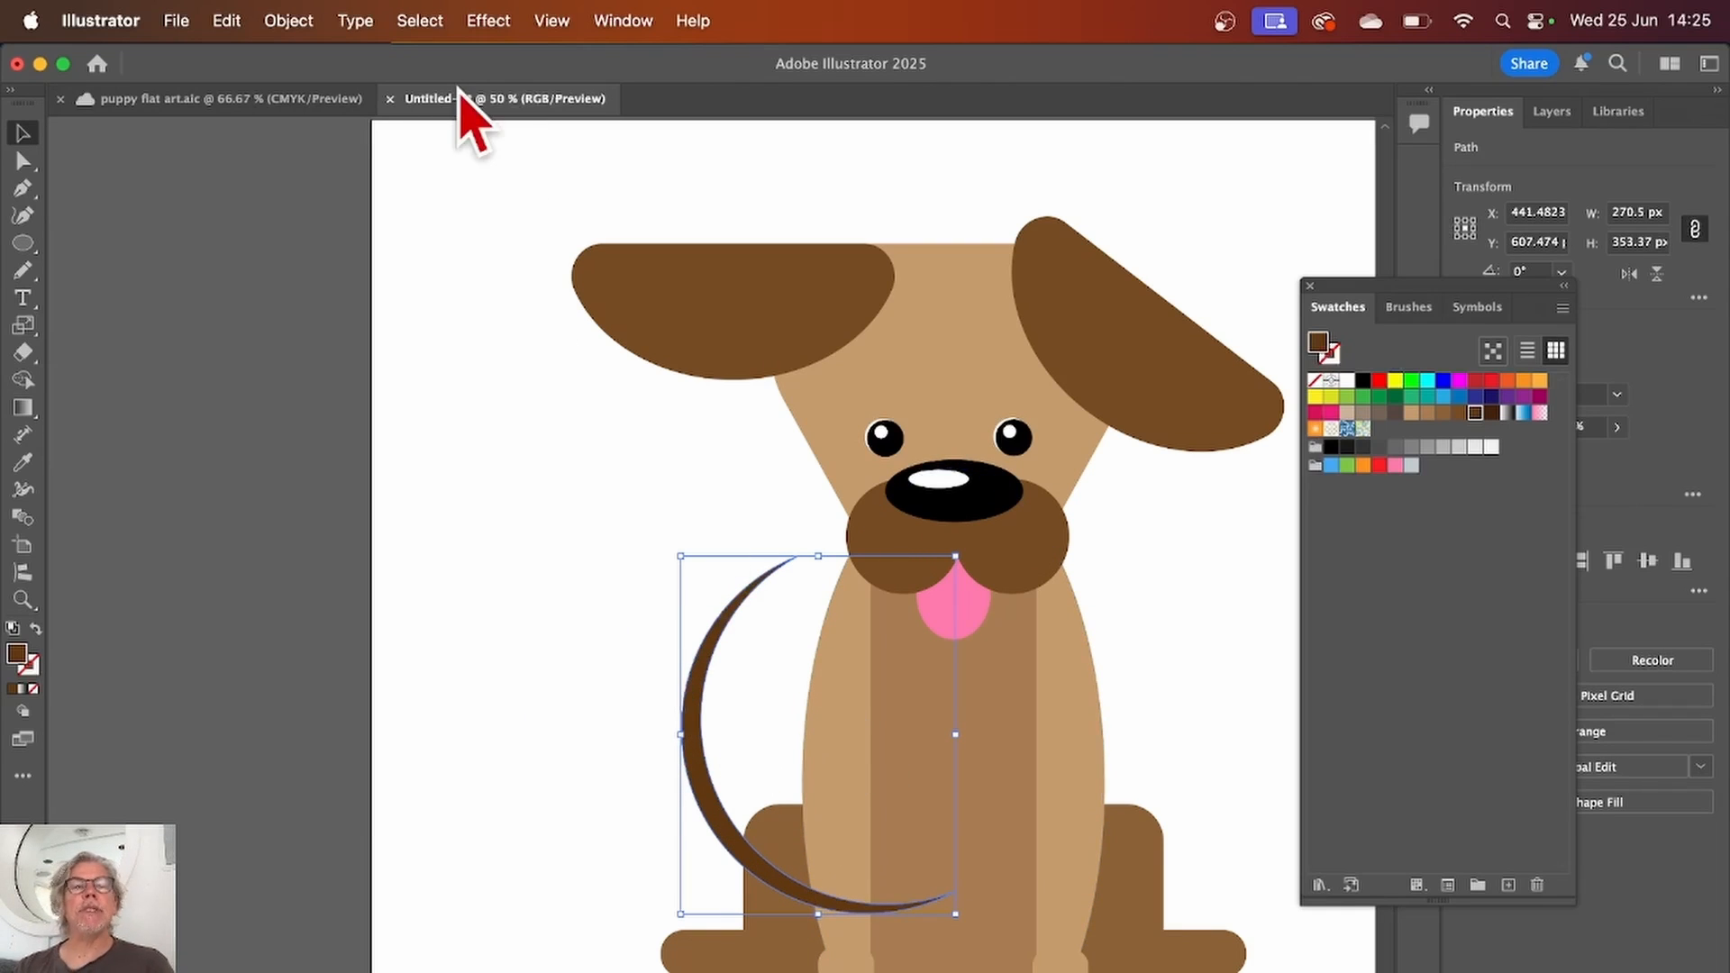
pyautogui.click(288, 21)
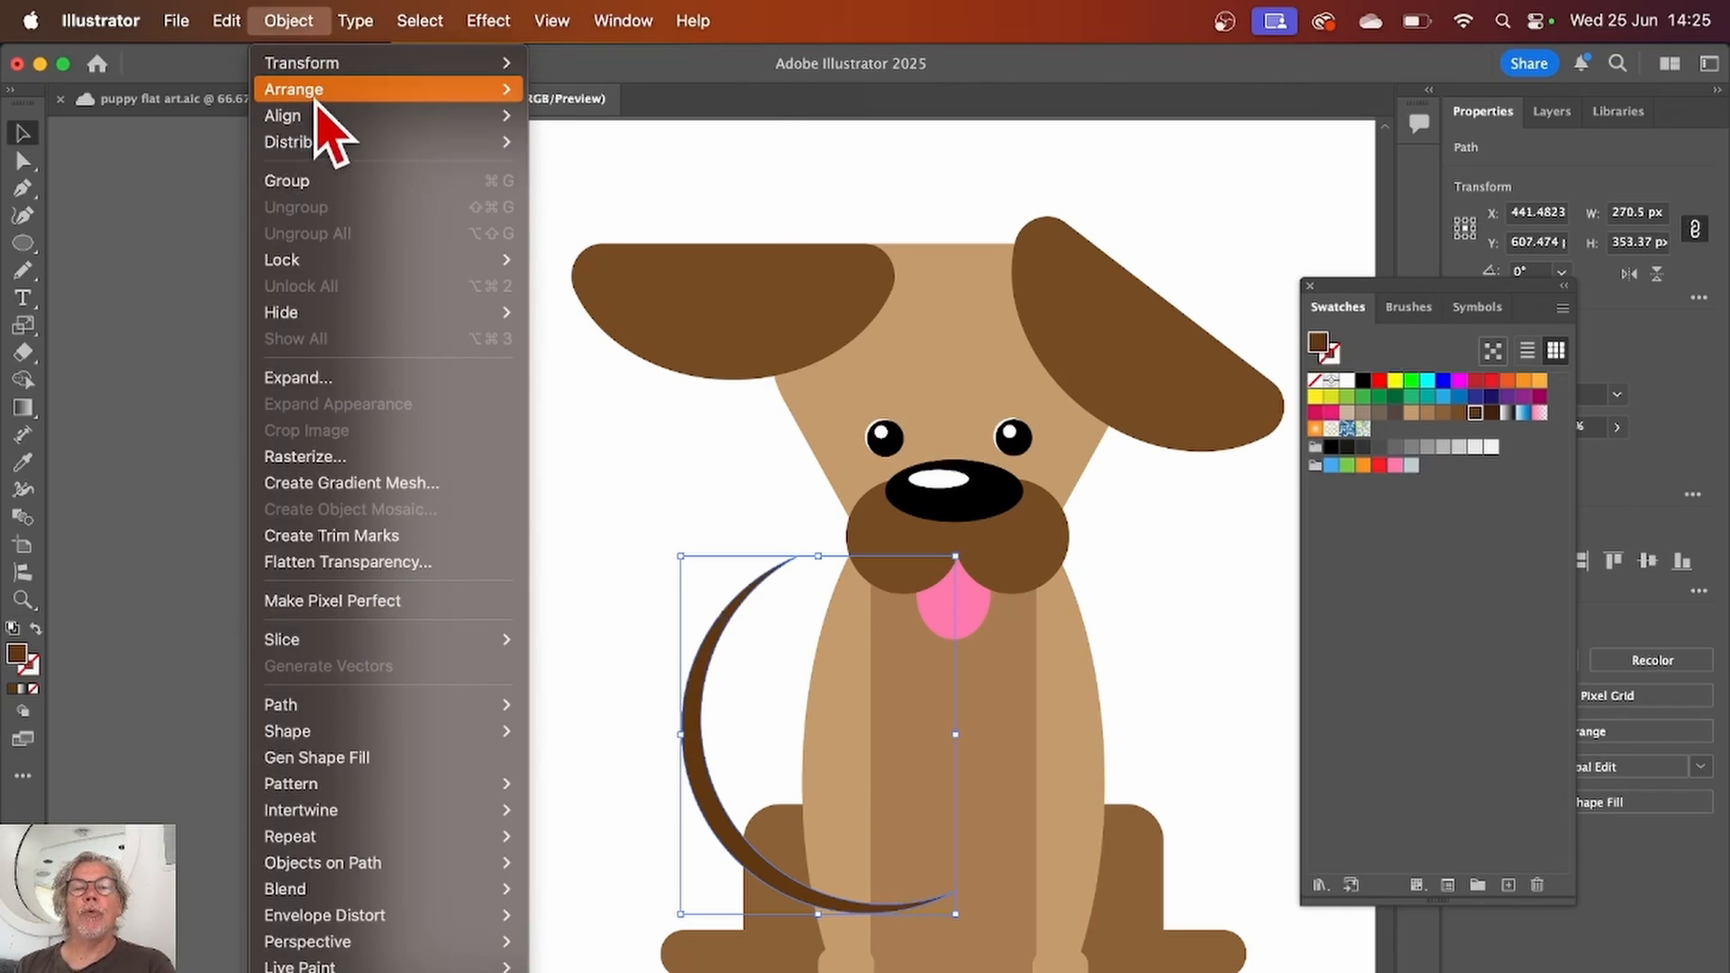
pyautogui.moveTo(315, 94)
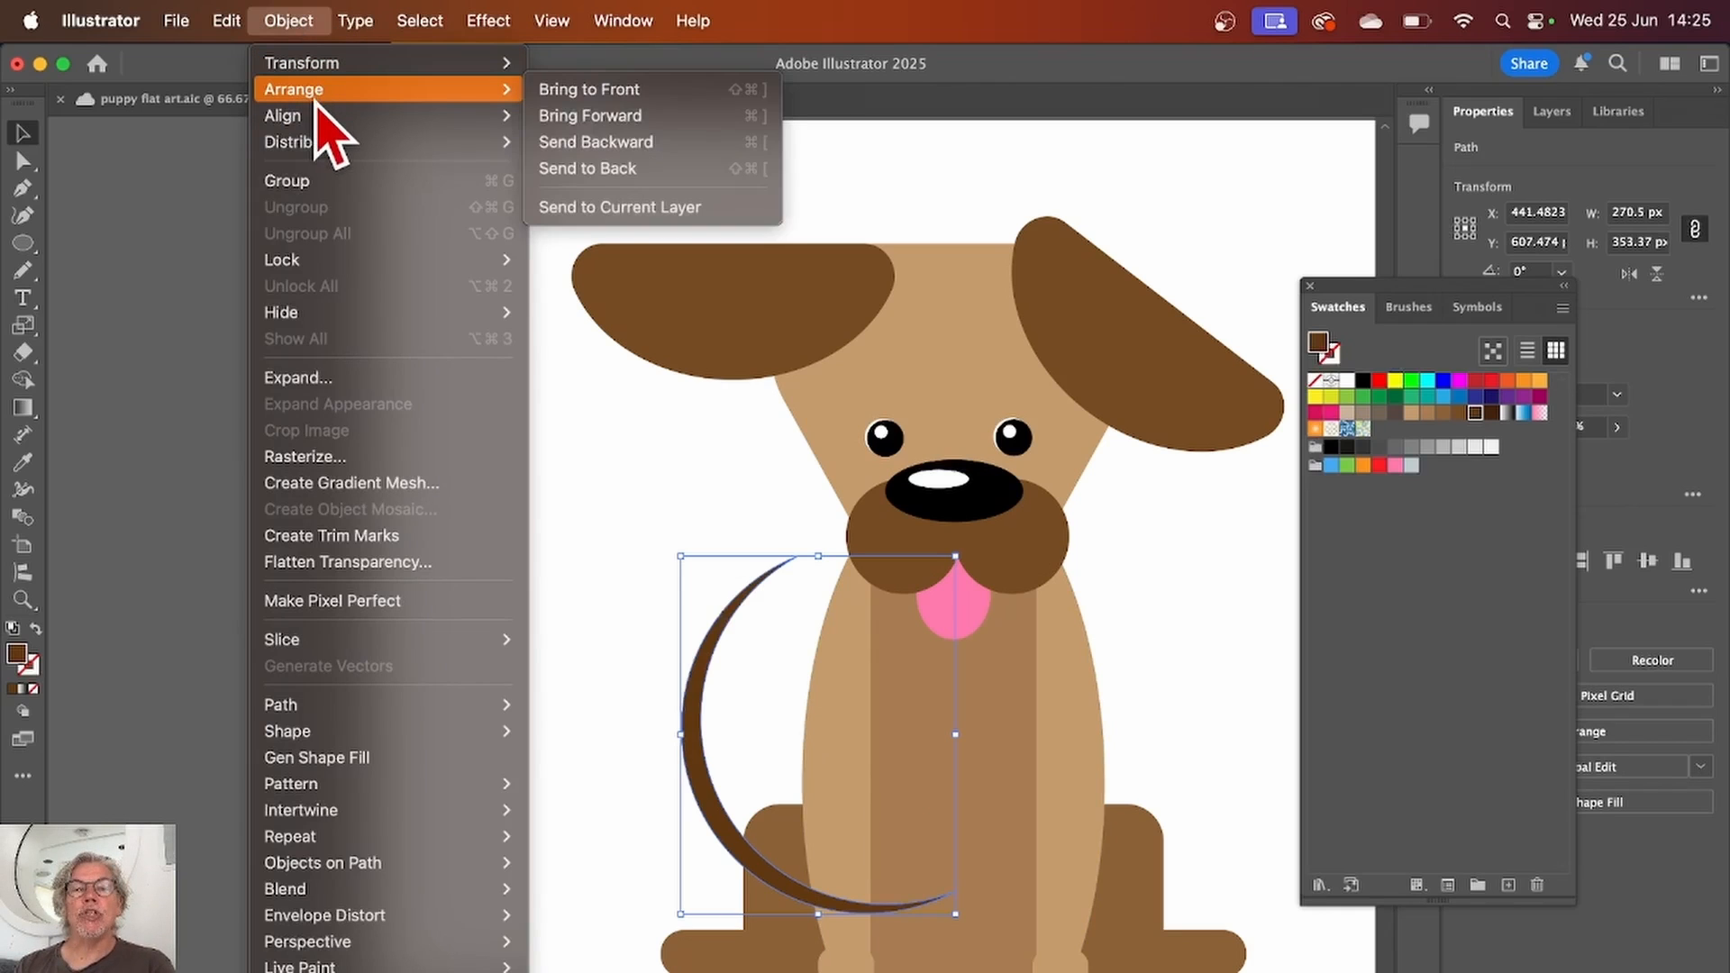
pyautogui.click(584, 169)
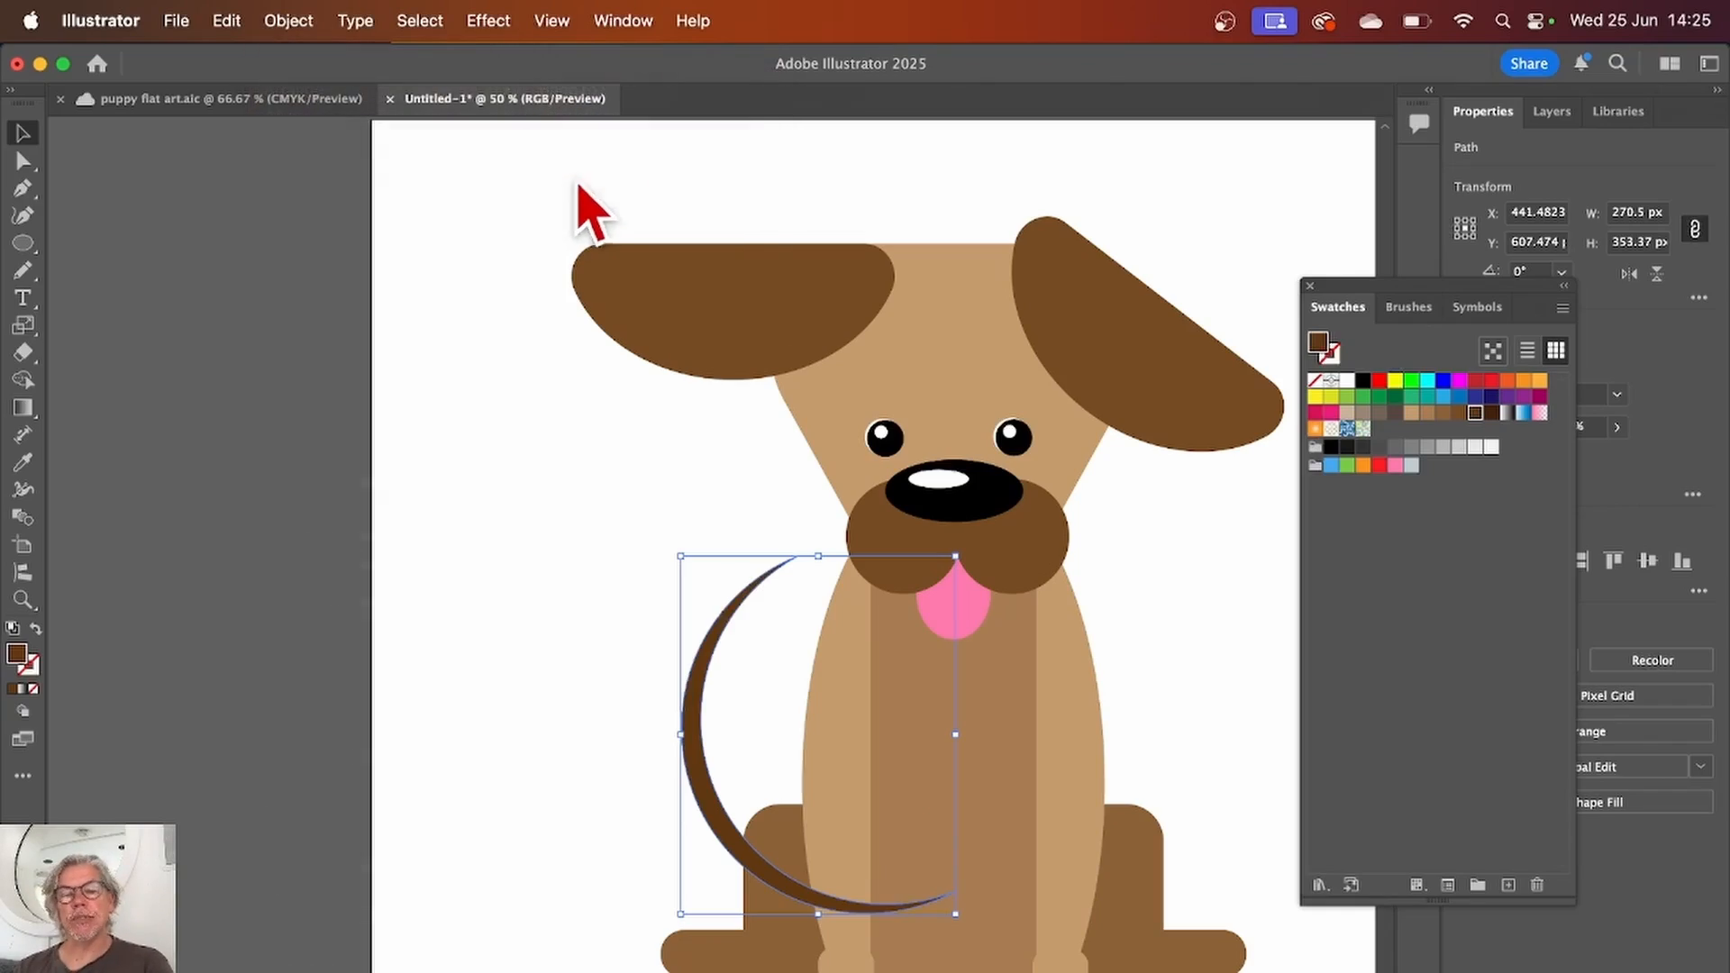
# Step: Draw a rectangle about 418 by 871 px covering the right half of the puppy and fill it with black
pyautogui.click(457, 466)
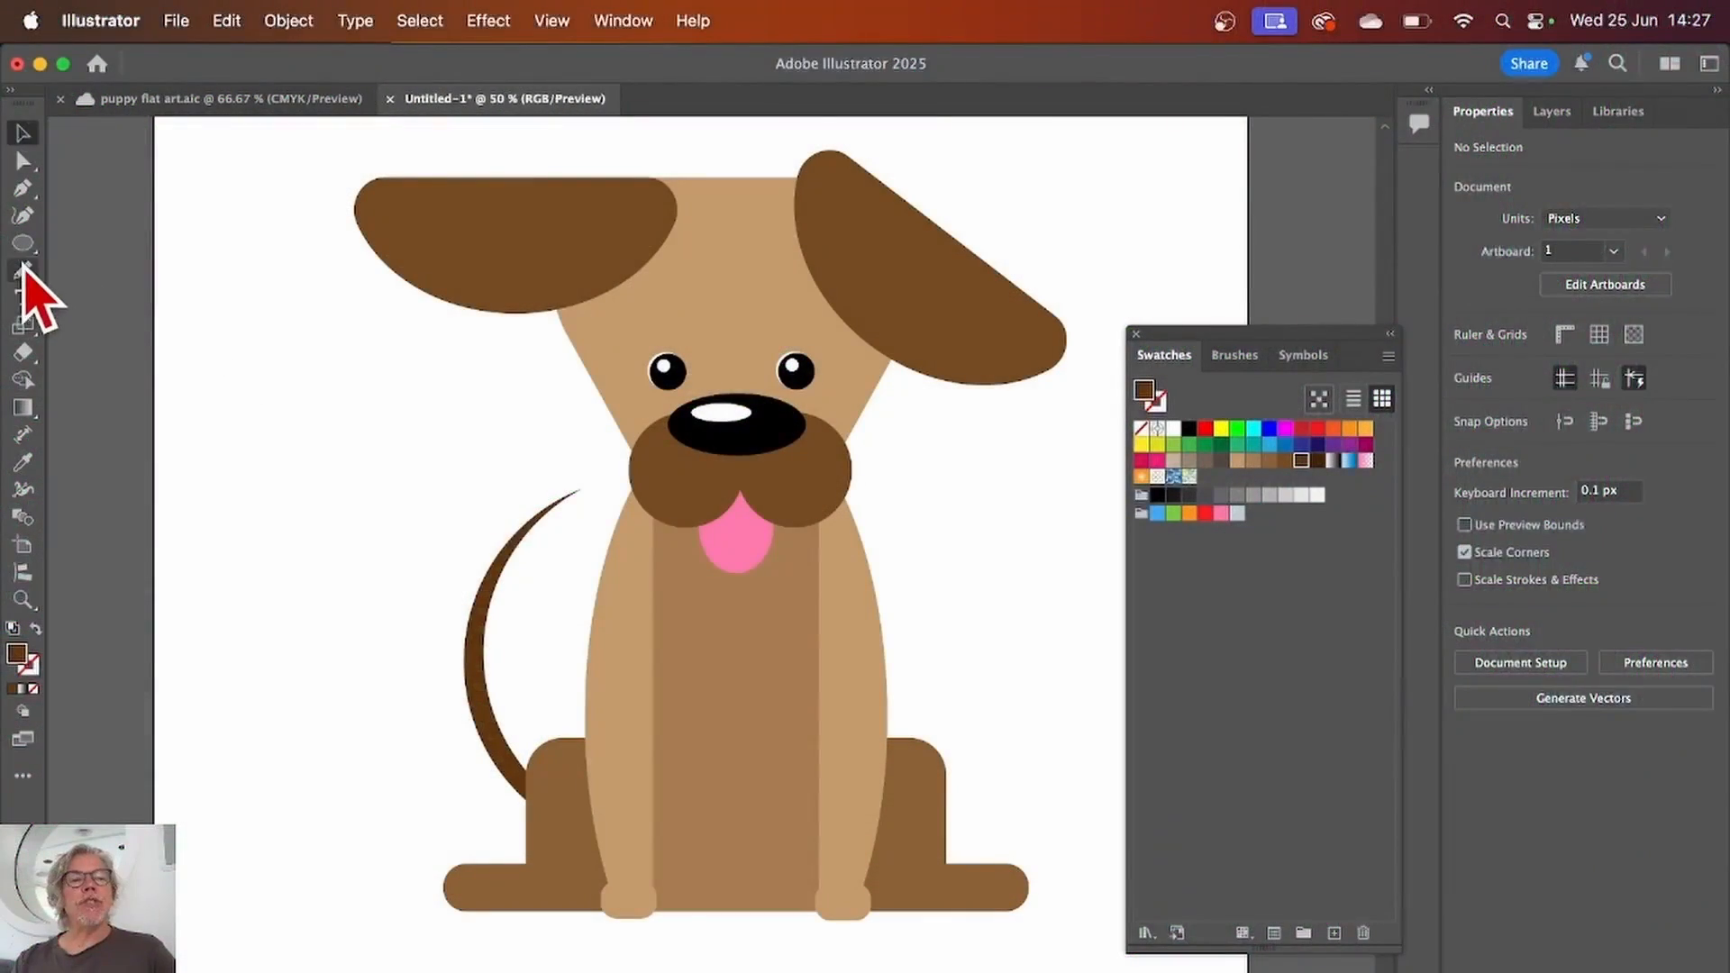
pyautogui.moveTo(23, 243); pyautogui.dragTo(94, 242)
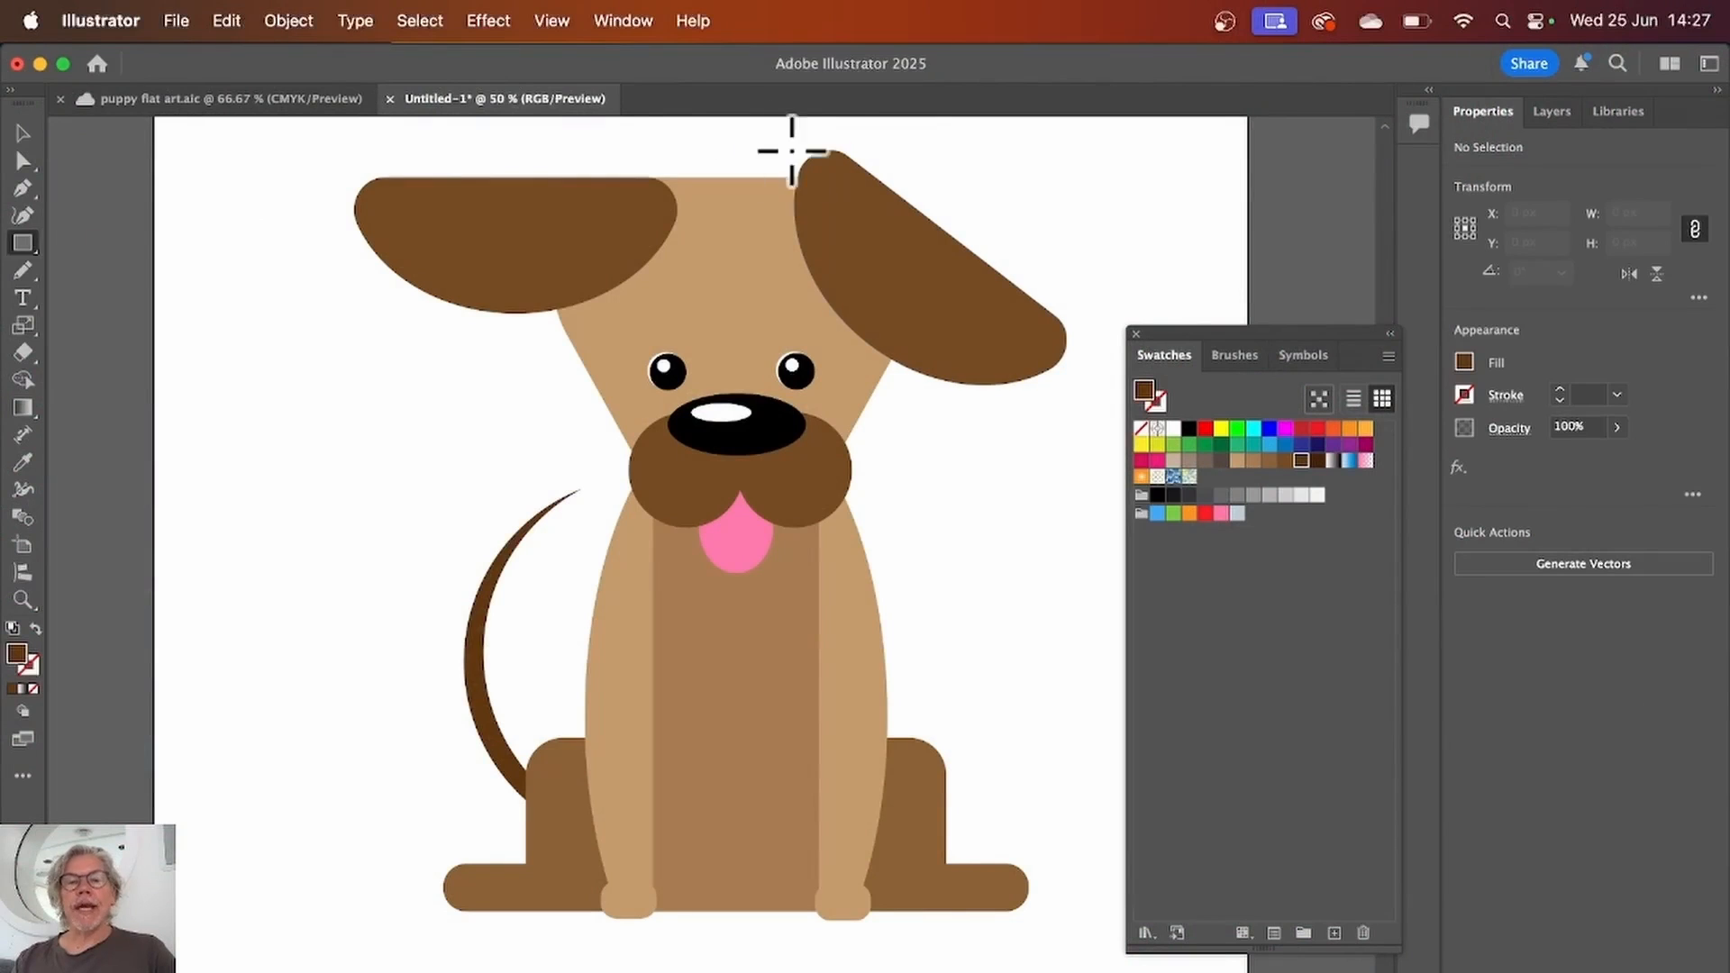
pyautogui.moveTo(734, 142); pyautogui.dragTo(1150, 969)
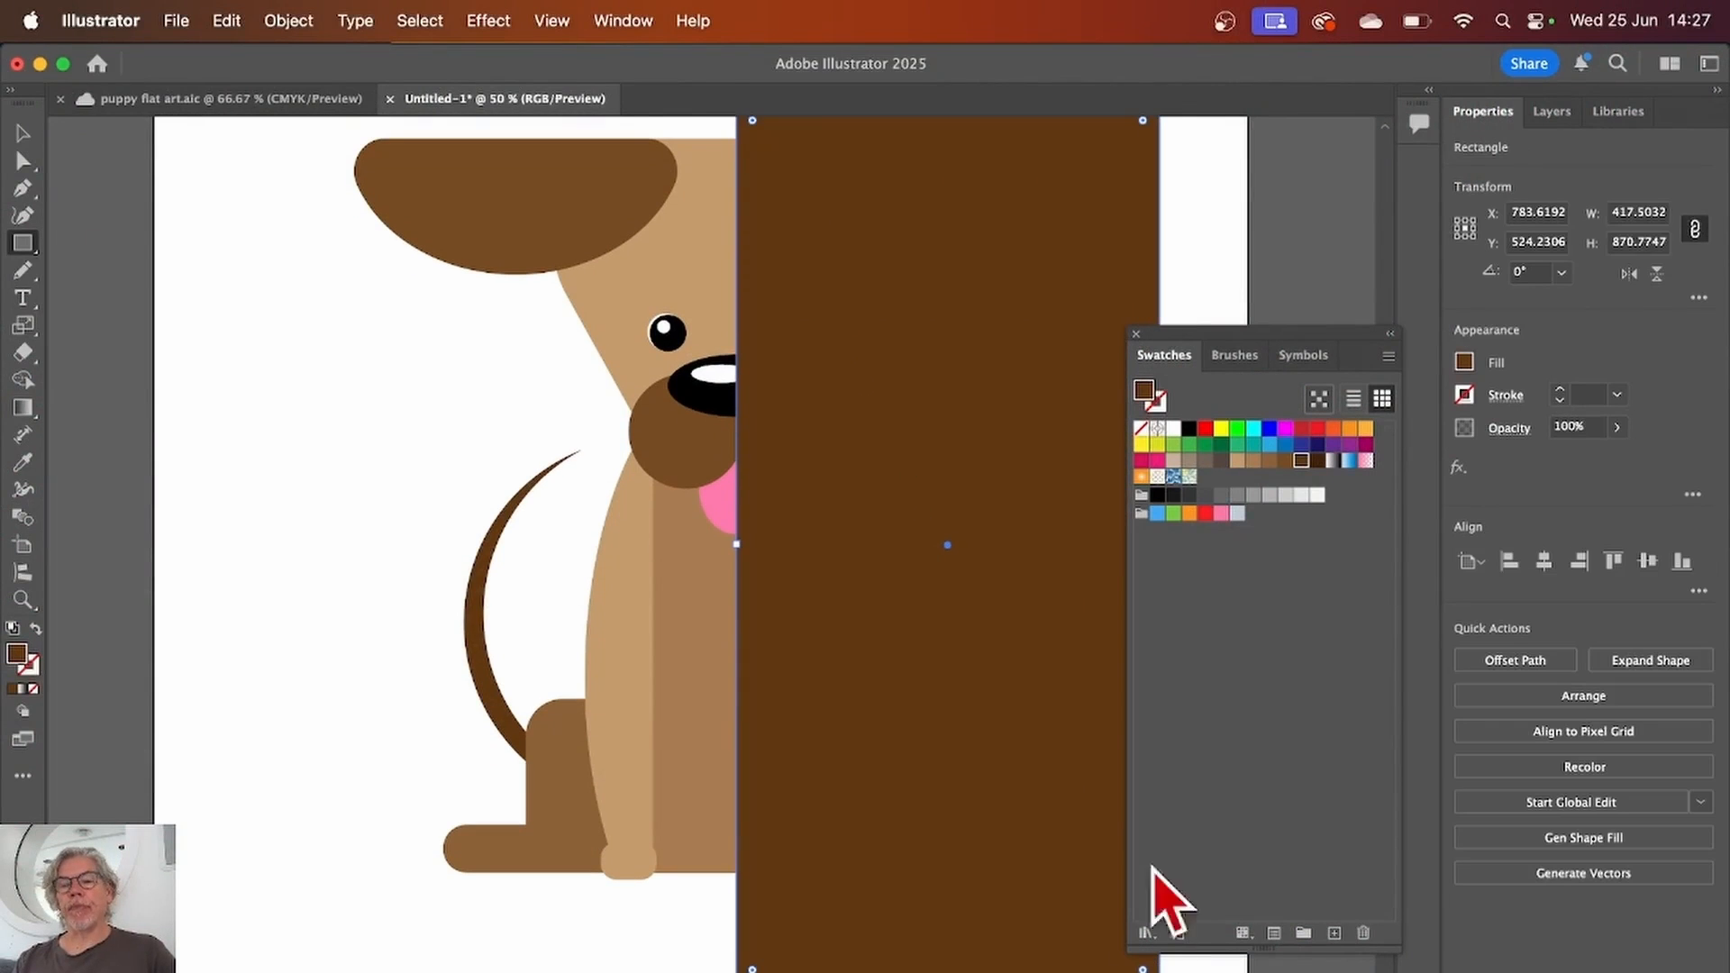
pyautogui.click(1188, 429)
pyautogui.hscroll(2, 872, 533)
pyautogui.scroll(2, 872, 533)
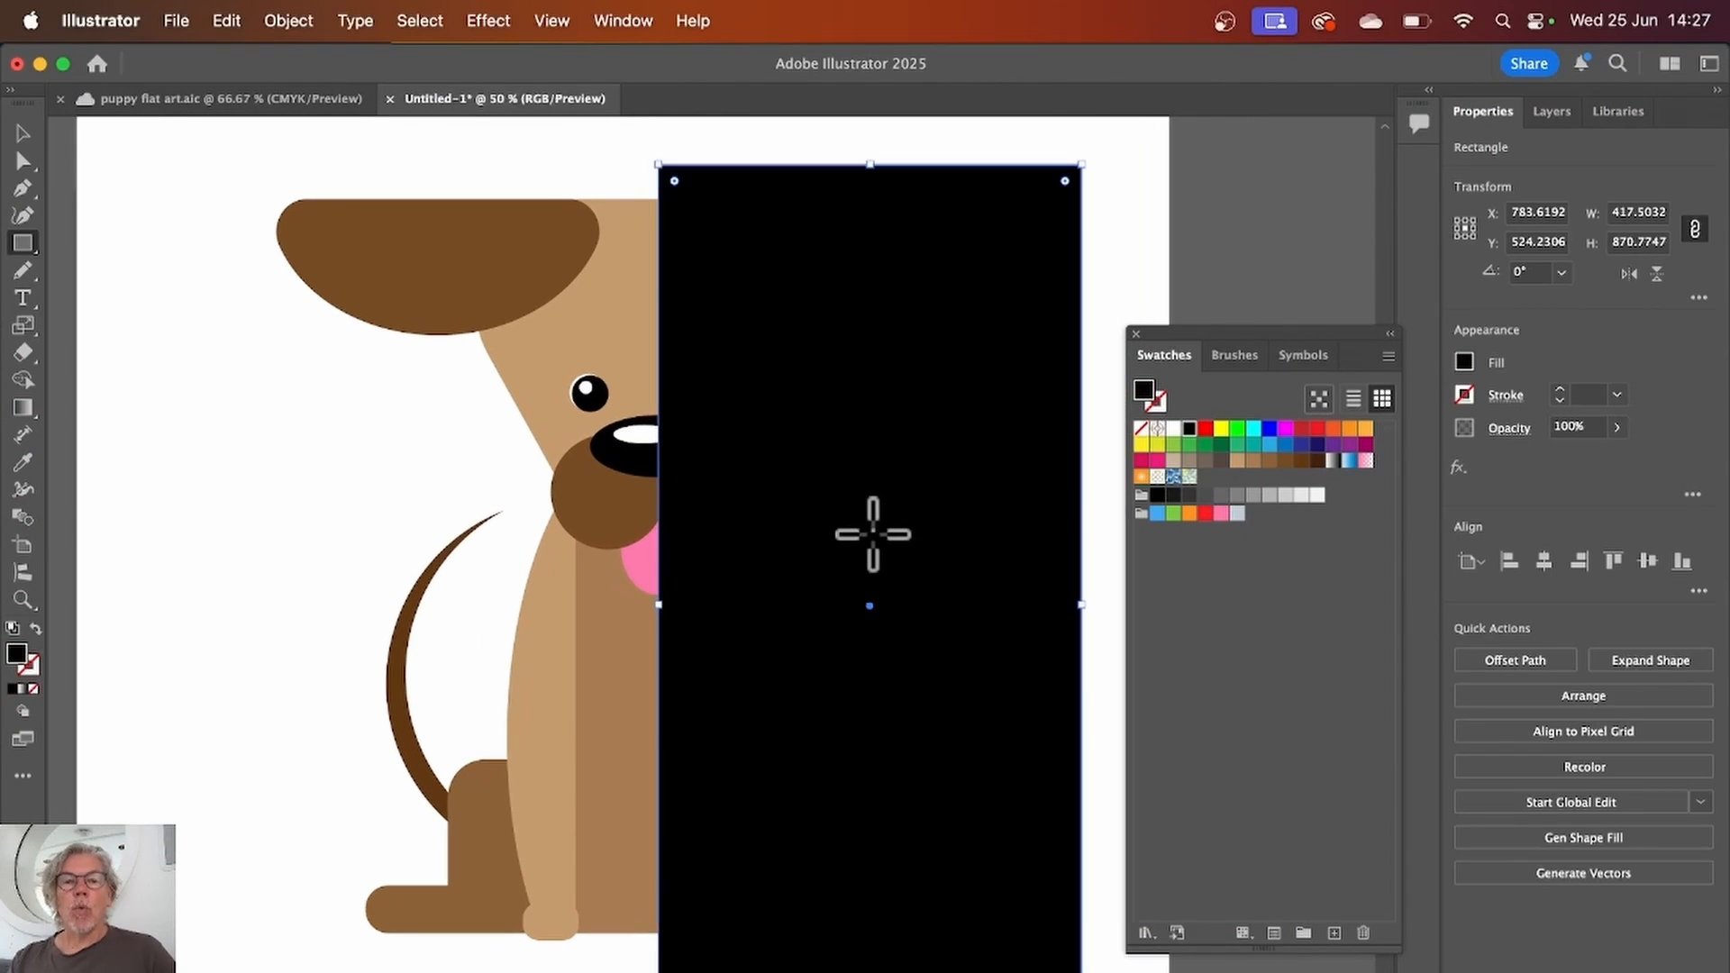
# Step: Select the puppy and the black rectangle together and use Shape Builder to remove the rectangle's area outside the puppy's outline
pyautogui.click(24, 135)
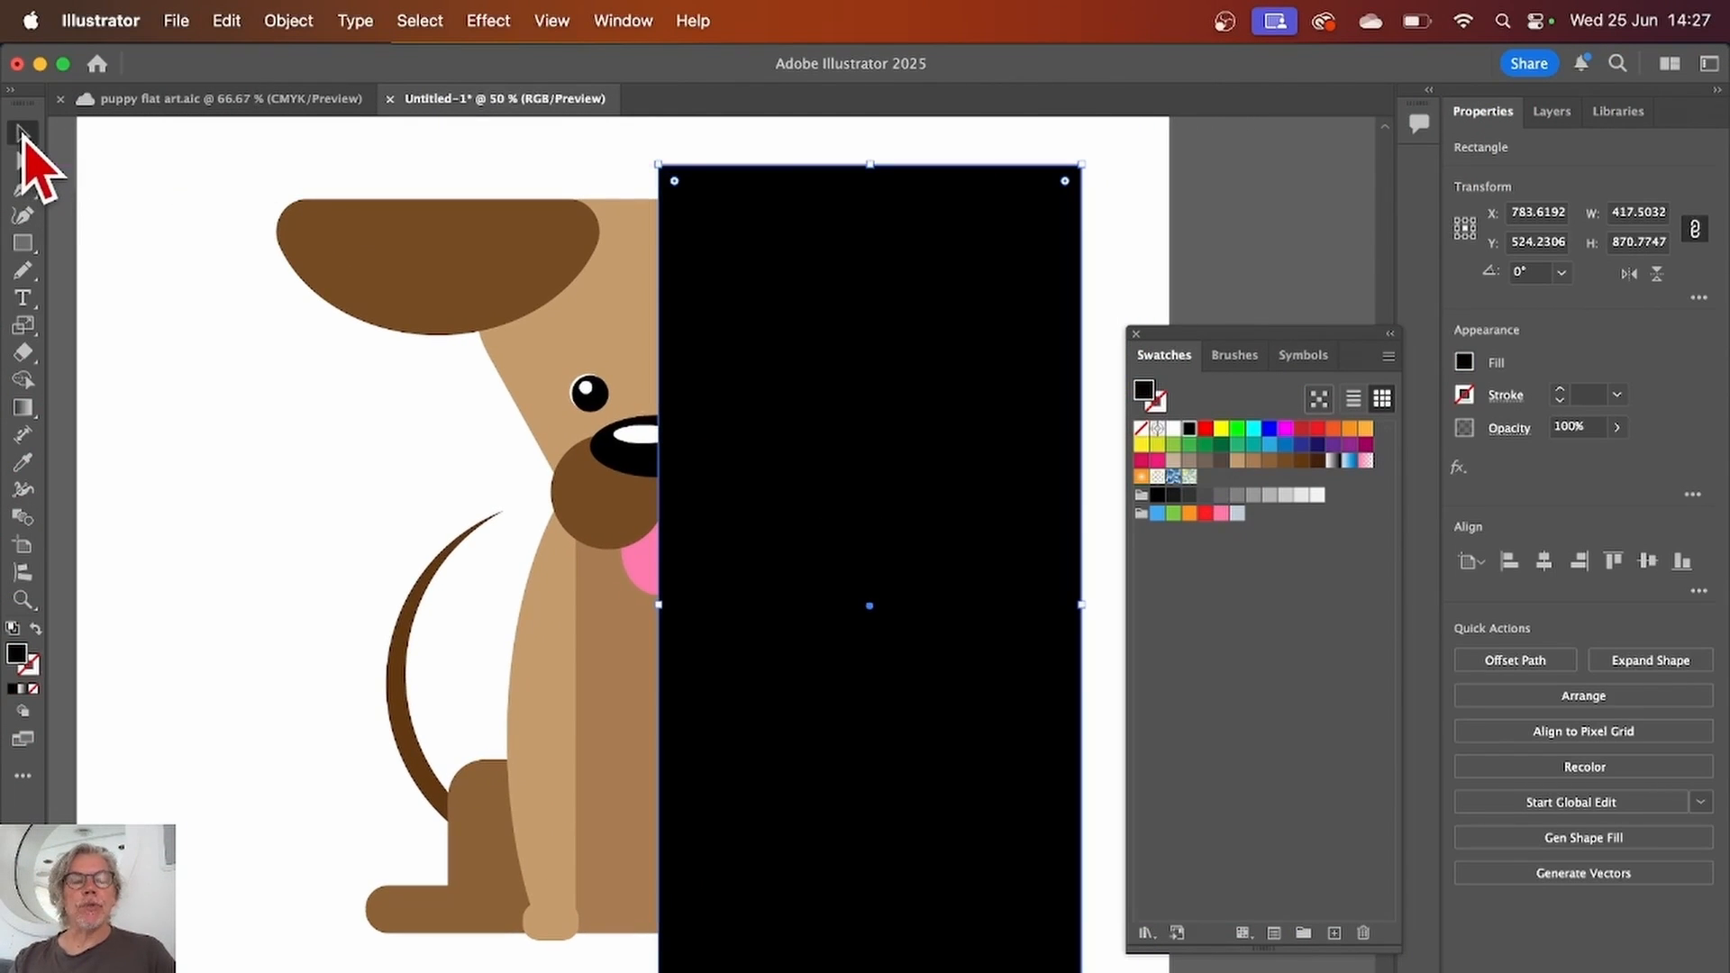
pyautogui.moveTo(184, 142); pyautogui.dragTo(1120, 969)
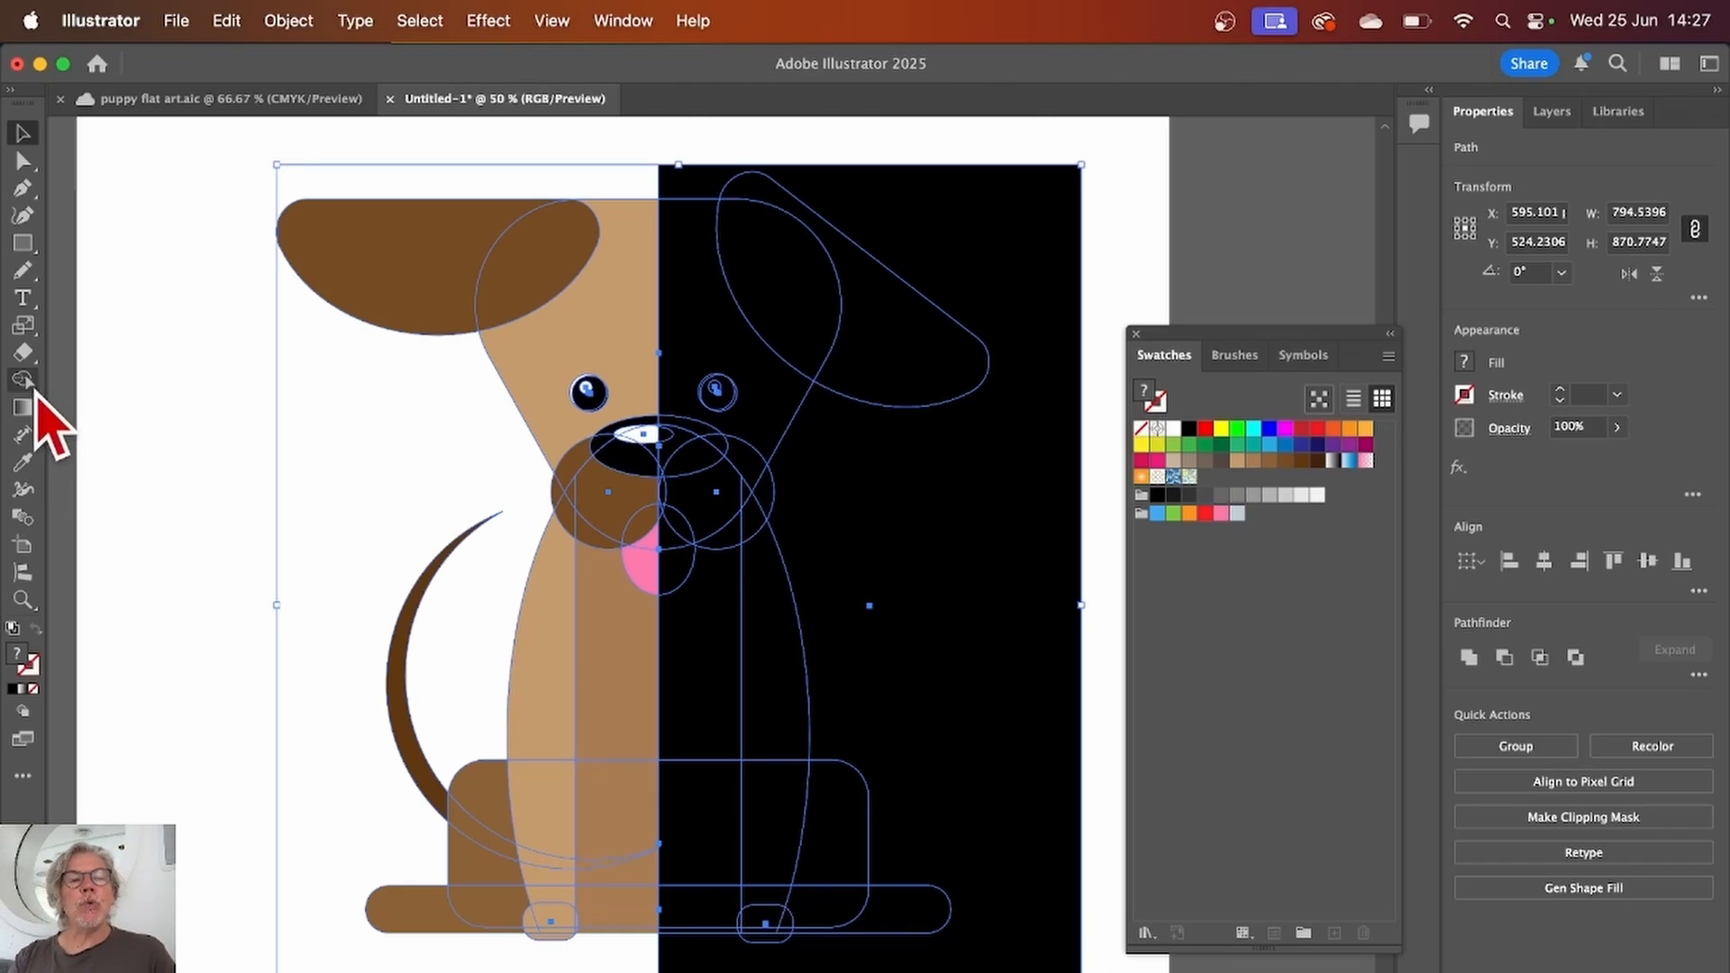
pyautogui.click(23, 381)
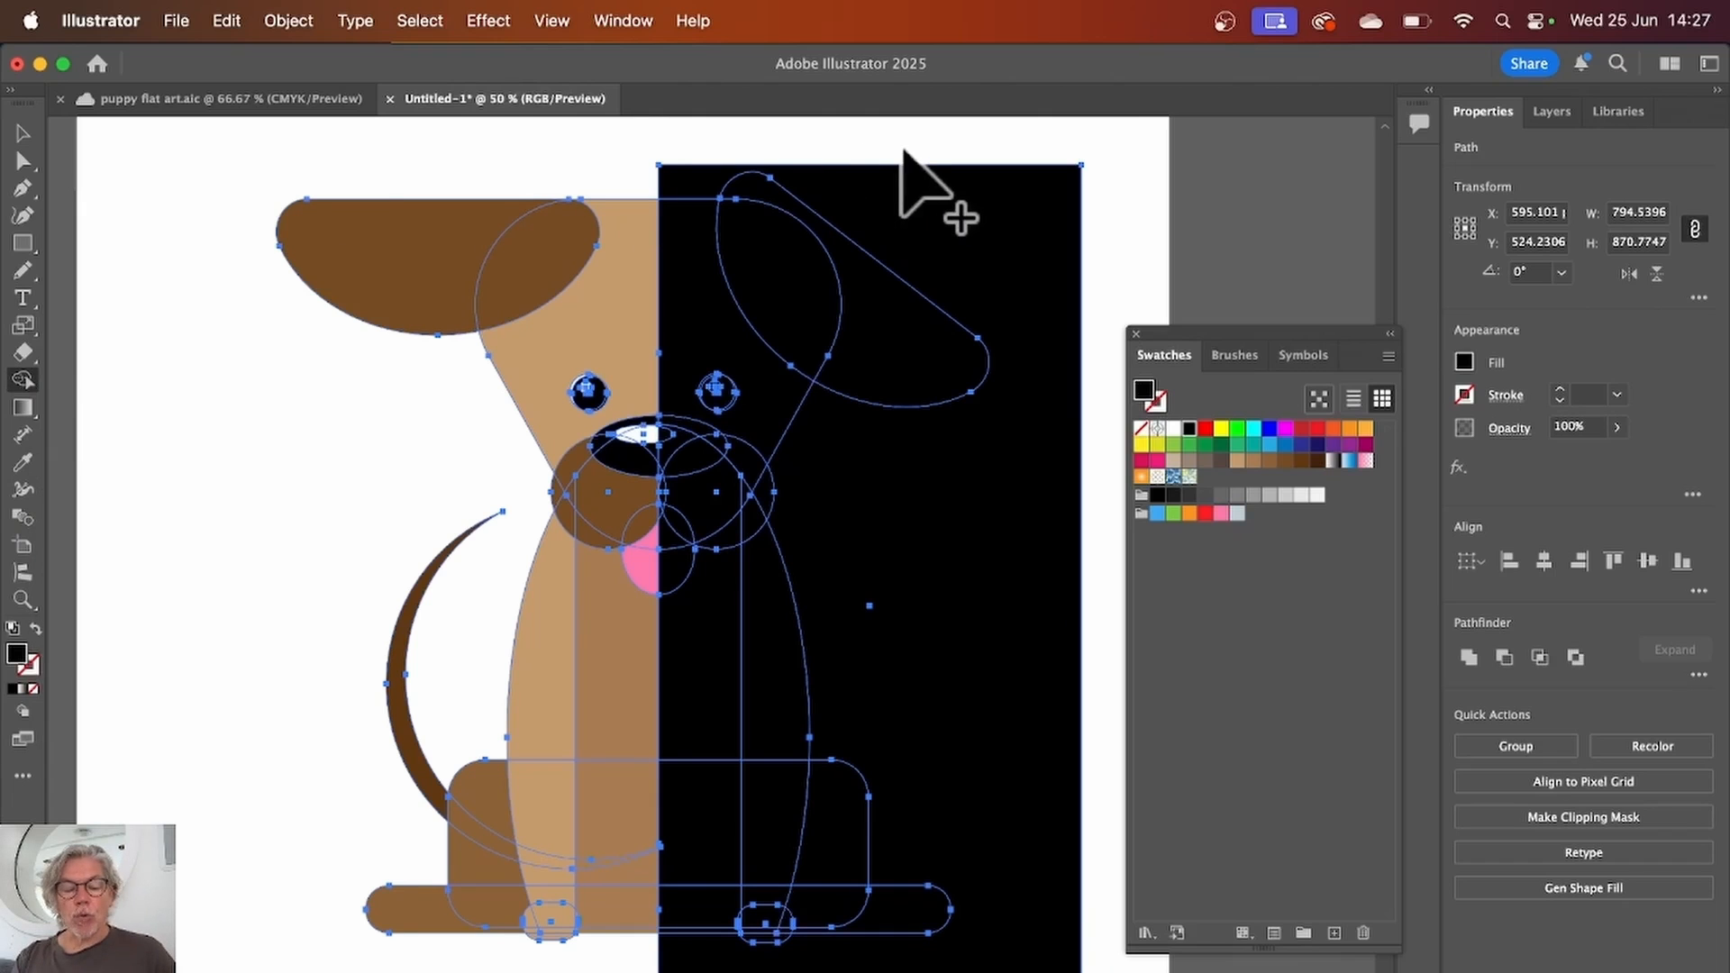
pyautogui.keyDown('alt'); pyautogui.click(1009, 227); pyautogui.keyUp('alt')
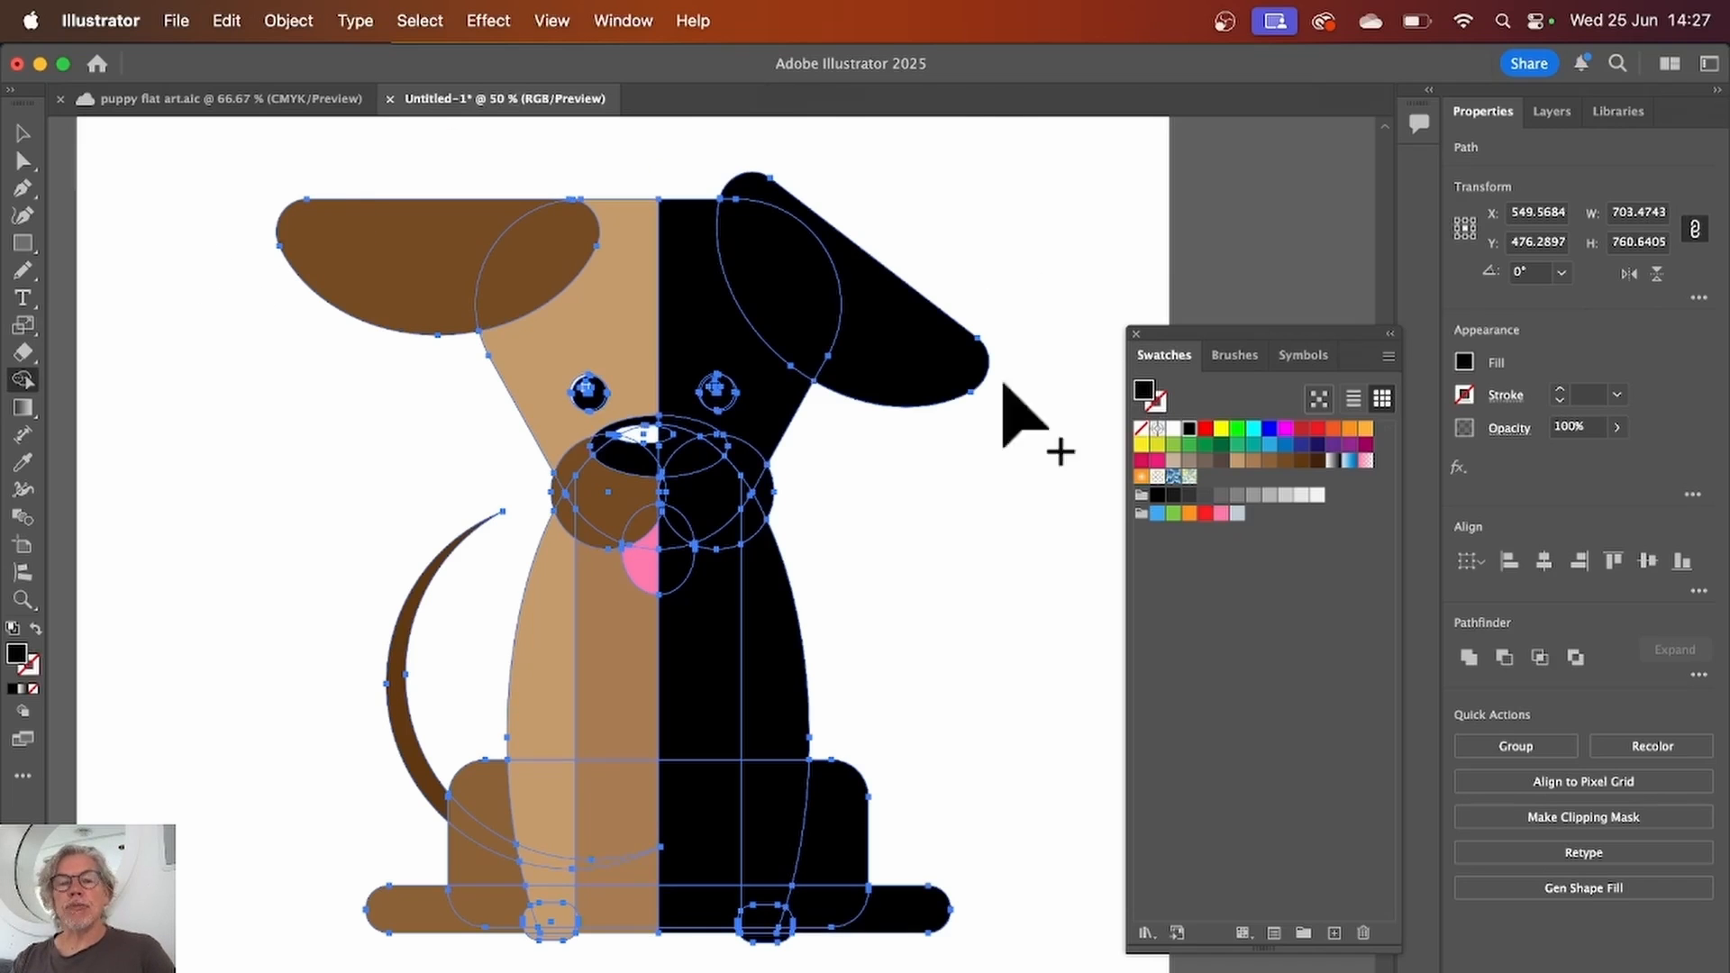
# Step: Select only the black half-puppy shape and lower its opacity to 21% so it acts as a shadow
pyautogui.click(23, 134)
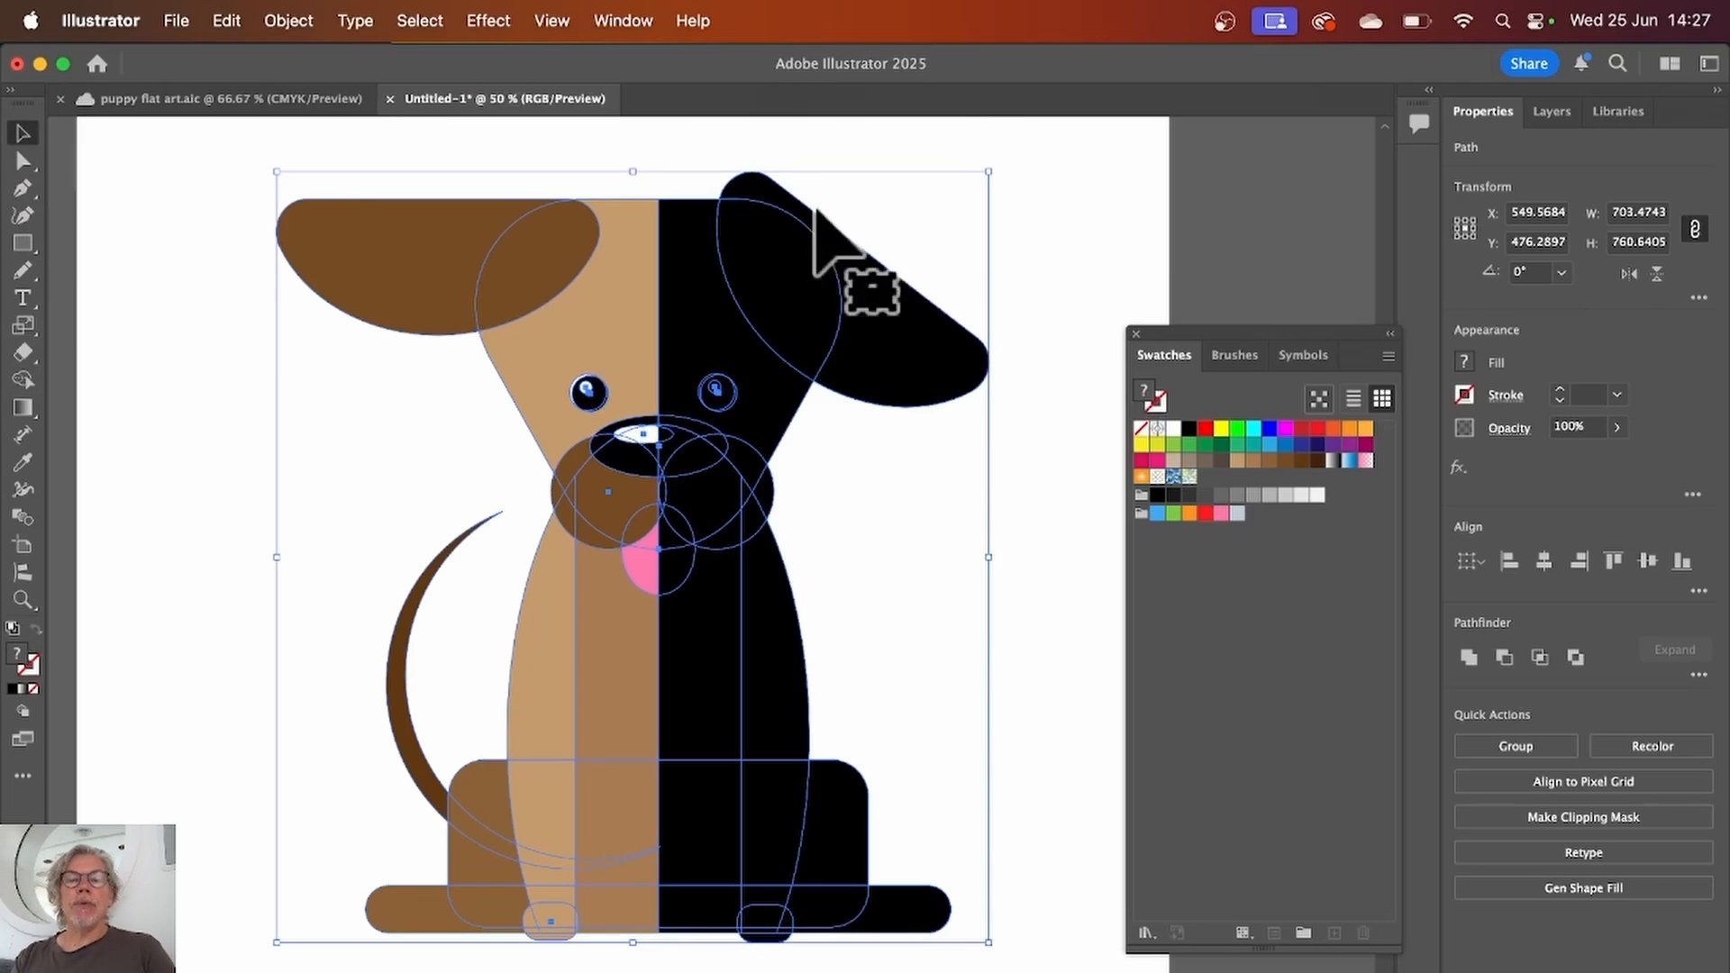
pyautogui.click(1037, 228)
pyautogui.moveTo(862, 321); pyautogui.dragTo(991, 290)
pyautogui.press('super+z')
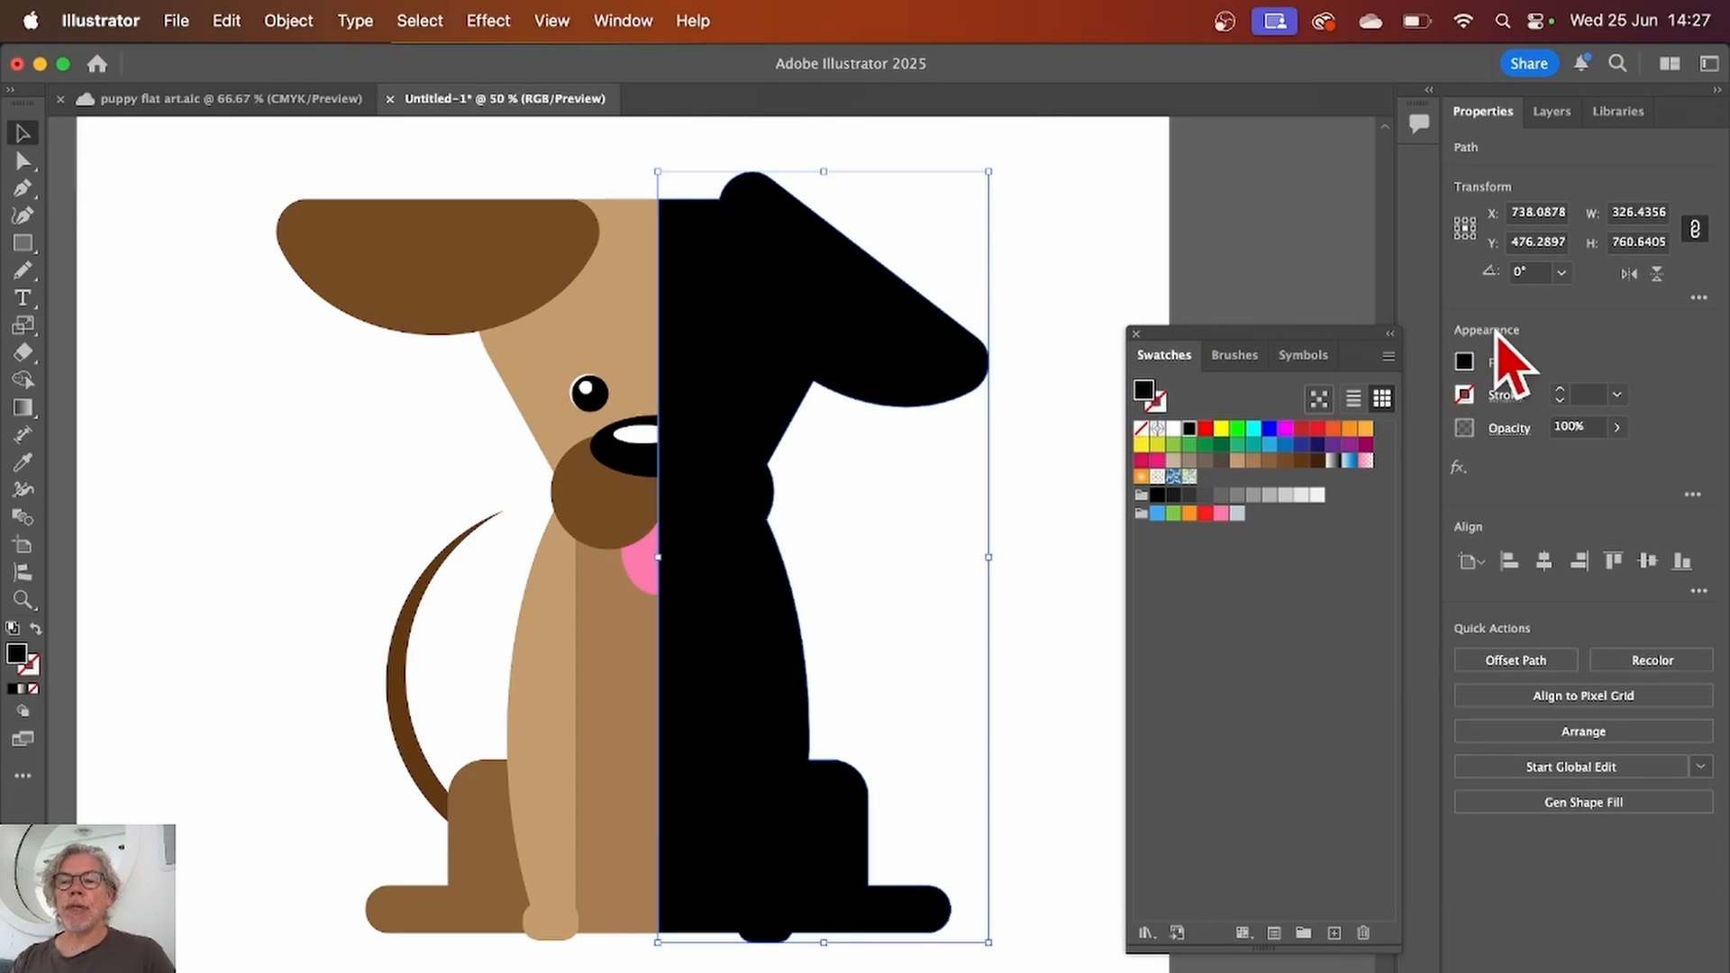
pyautogui.click(1615, 427)
pyautogui.moveTo(1613, 456); pyautogui.dragTo(1547, 456)
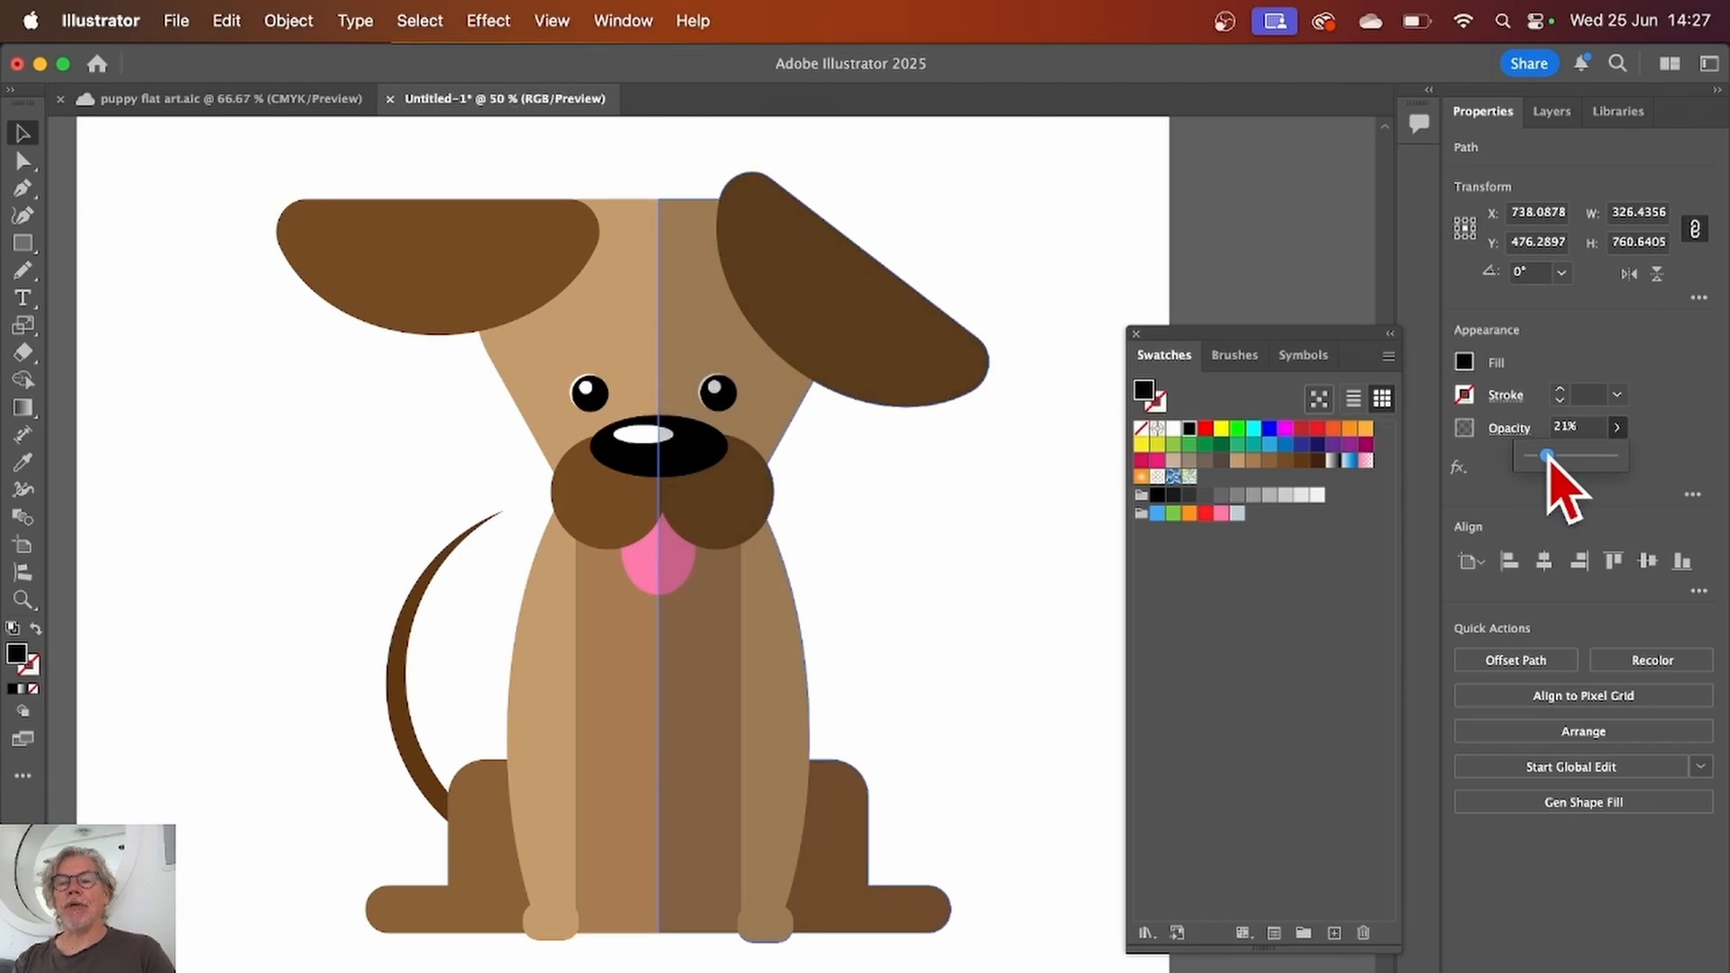
pyautogui.click(1011, 501)
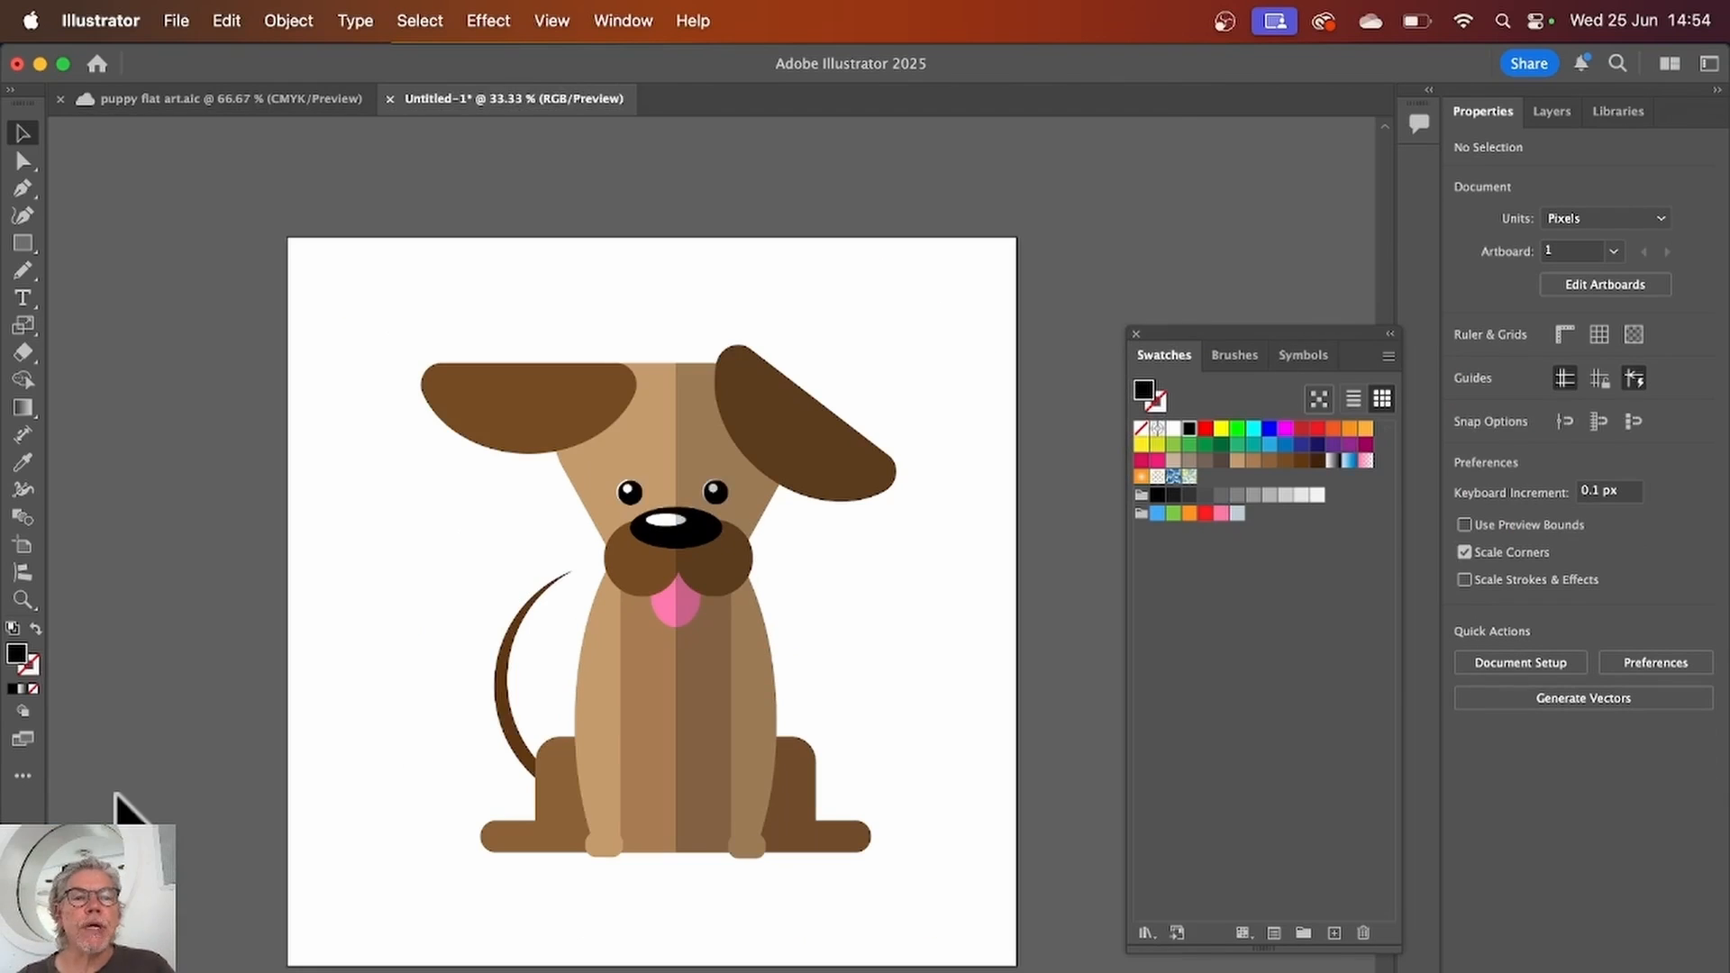
# Step: Export the illustration to the Desktop as pup.jpg in JPEG format, using all artboards, RGB colour, quality 9 and 300 ppi
pyautogui.click(176, 27)
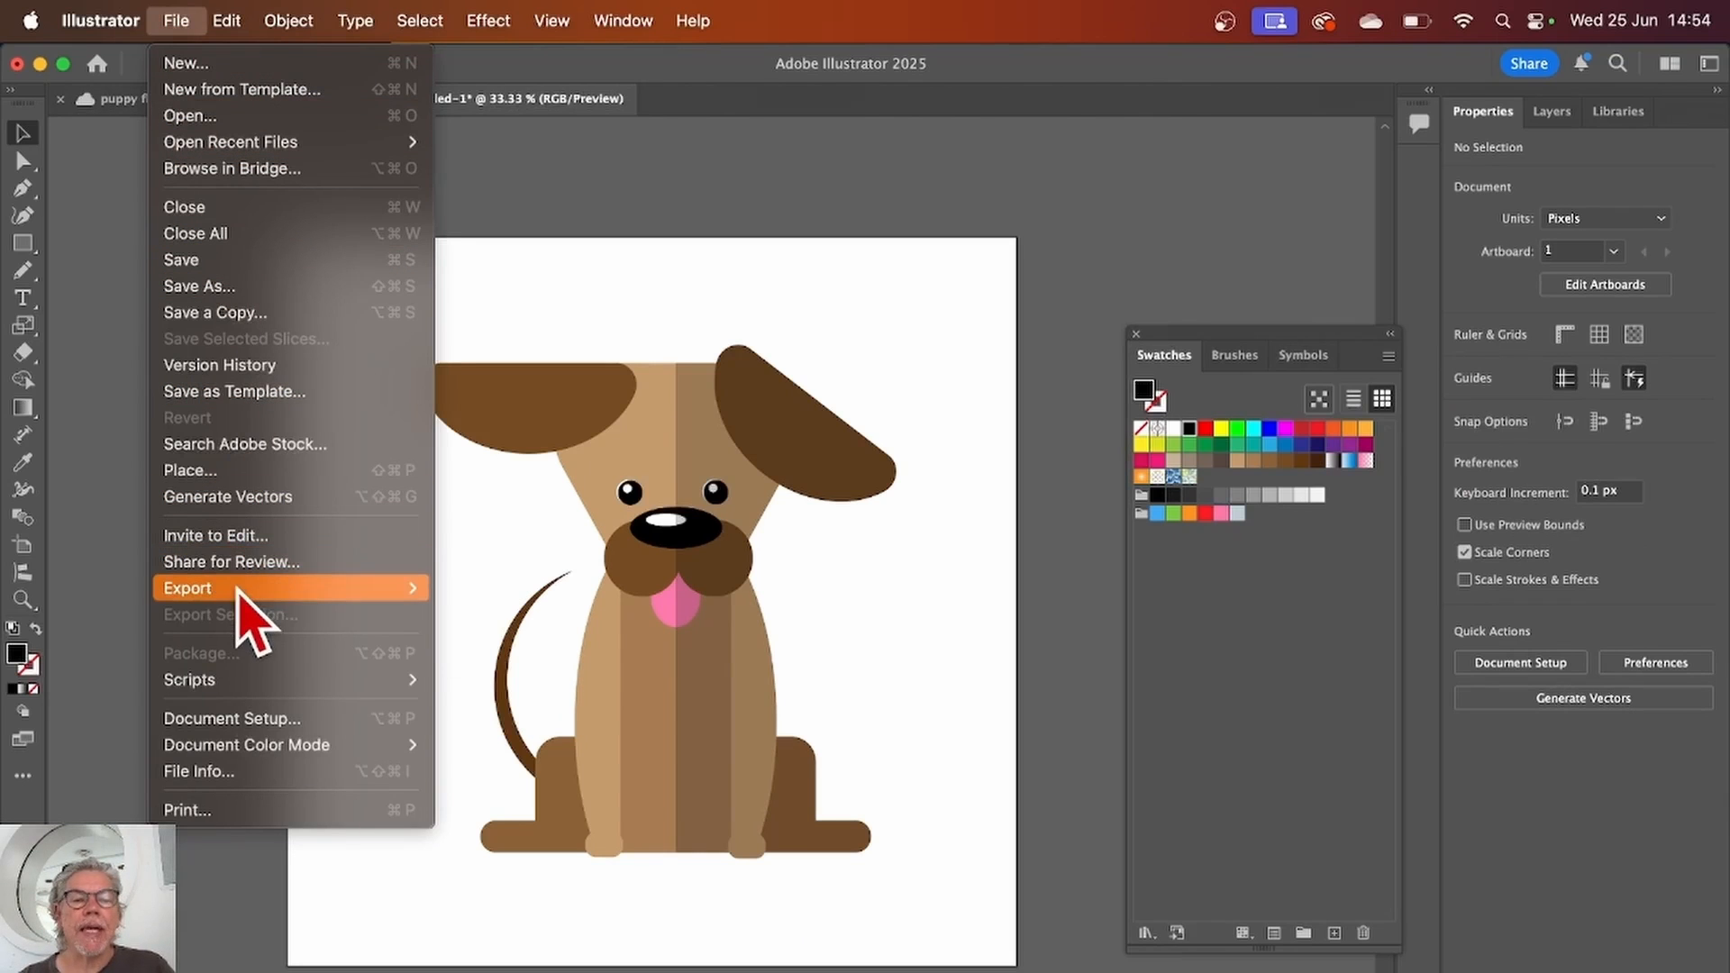
pyautogui.moveTo(239, 590)
pyautogui.click(478, 612)
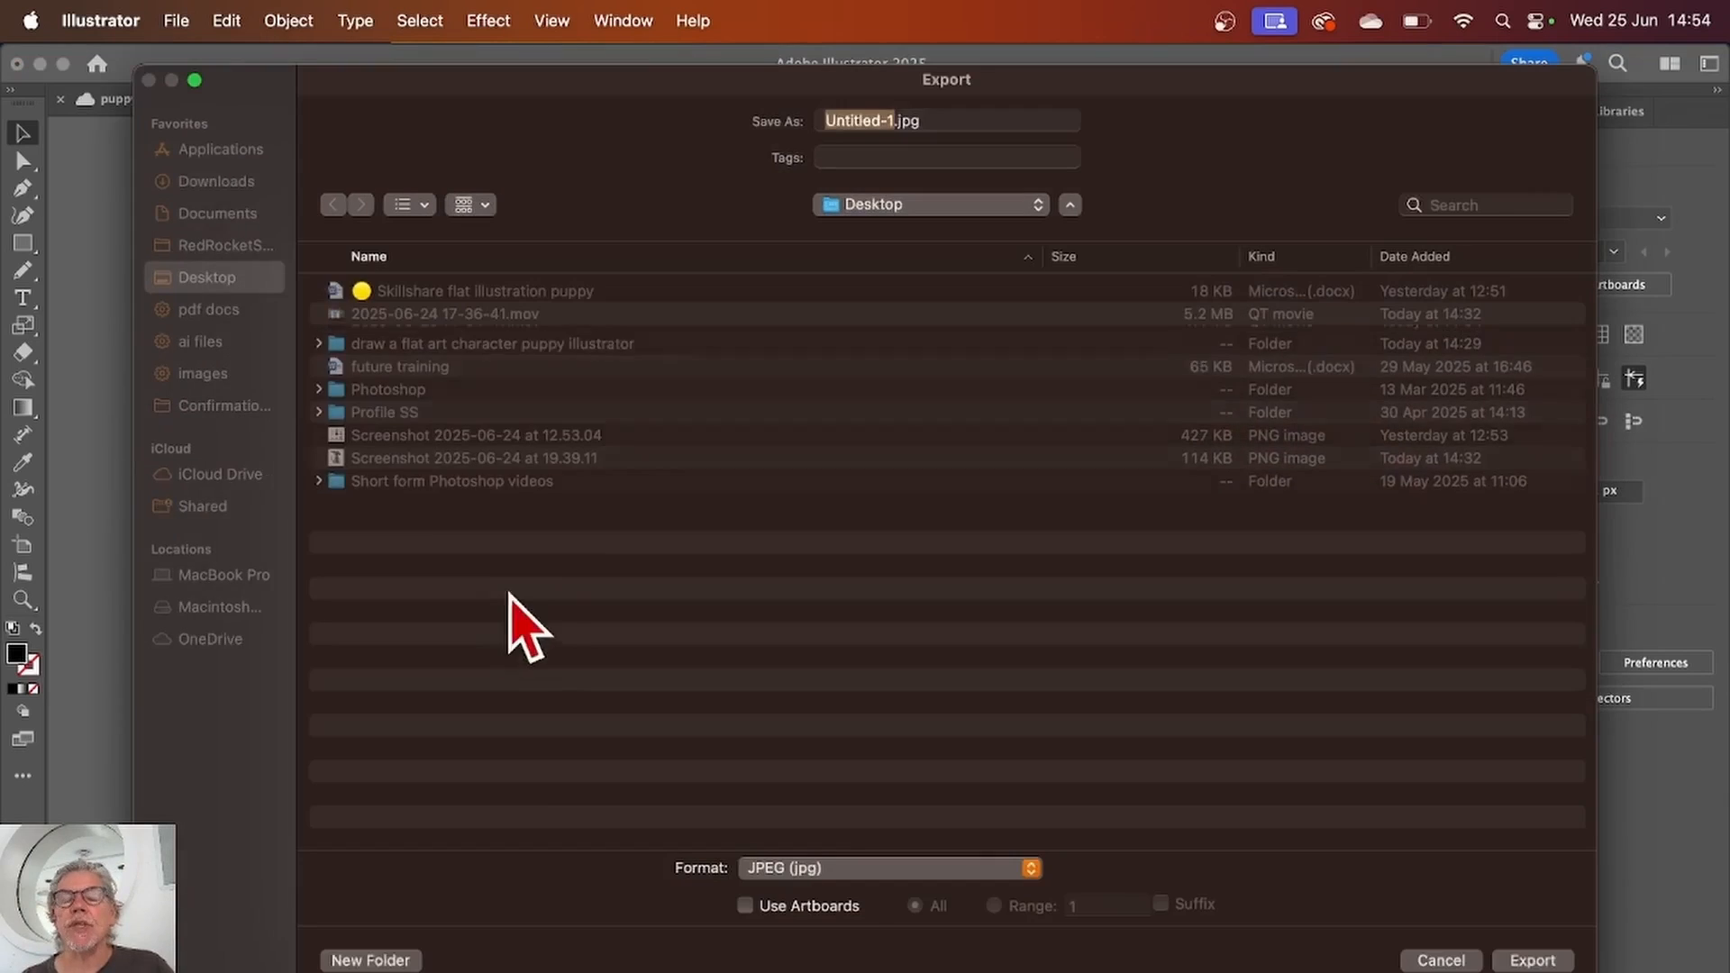
pyautogui.click(822, 871)
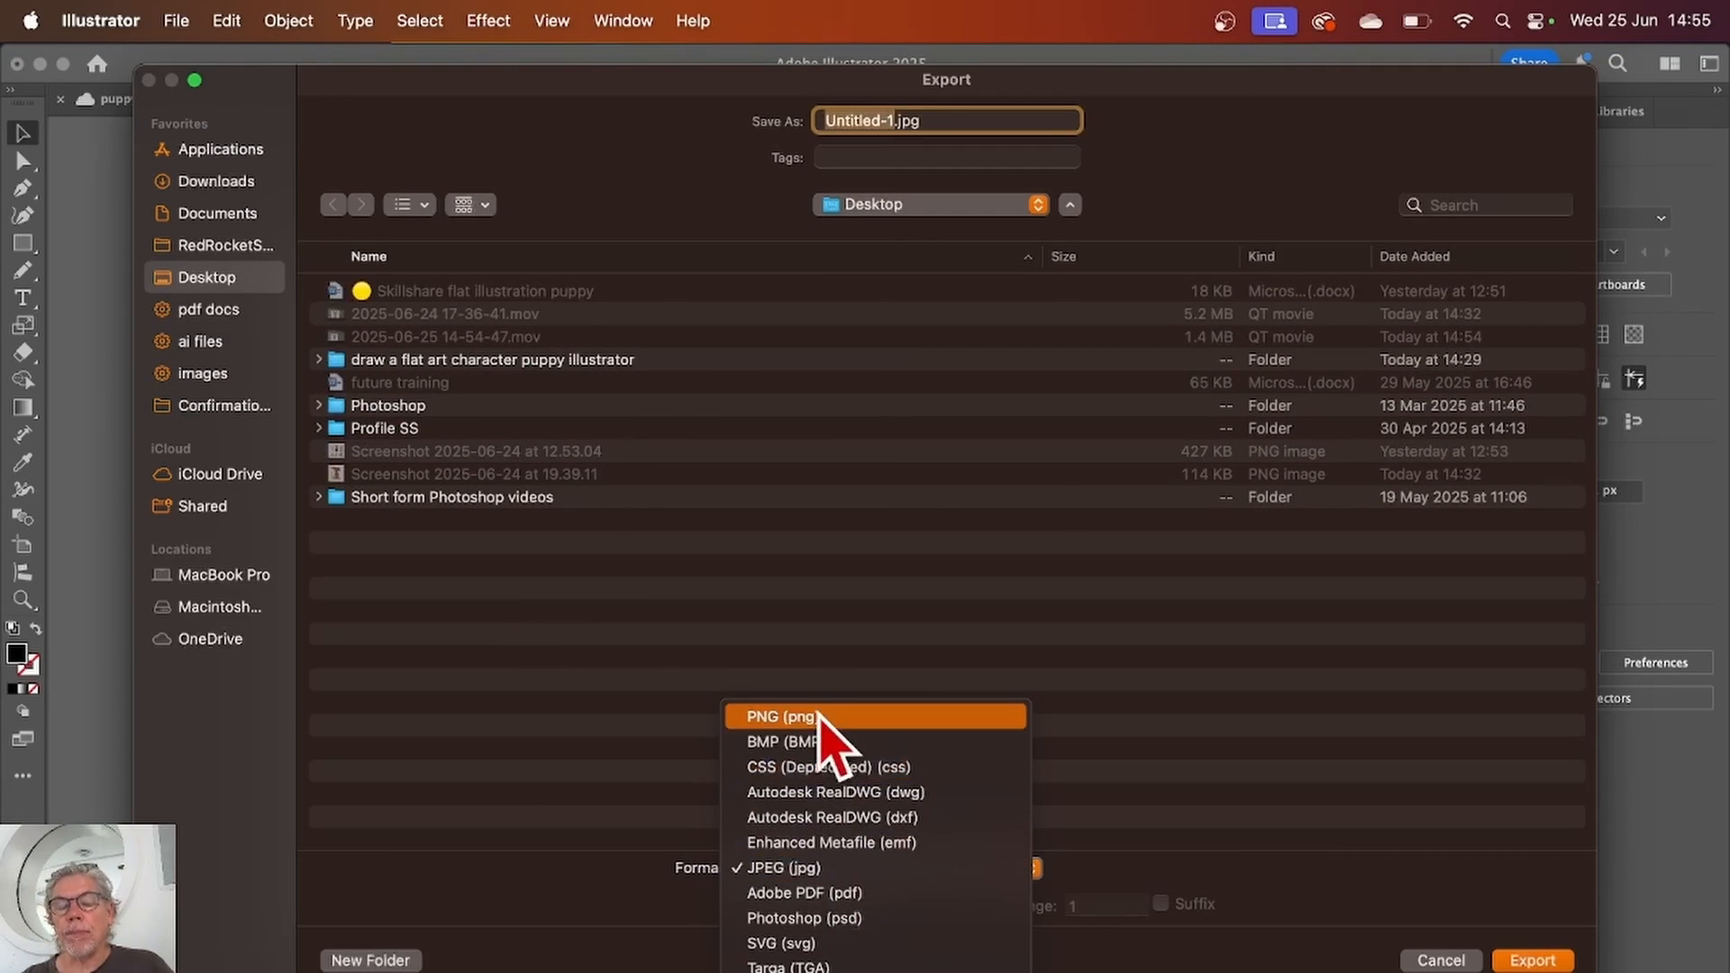
pyautogui.click(822, 868)
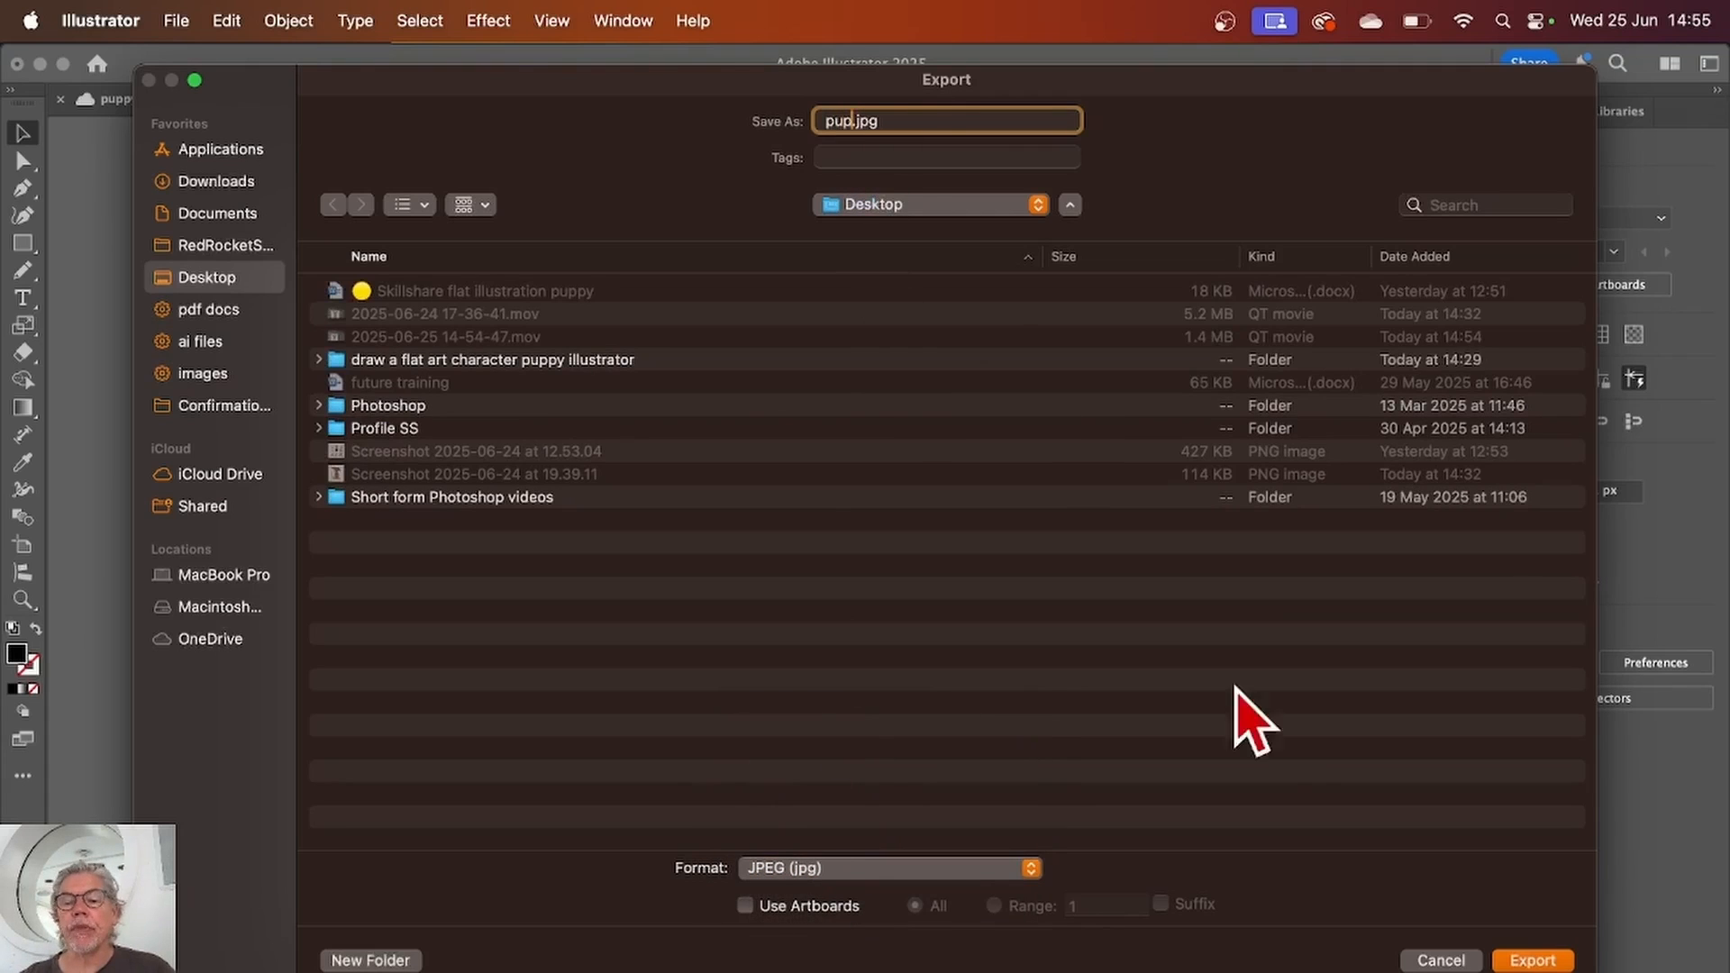
pyautogui.click(746, 905)
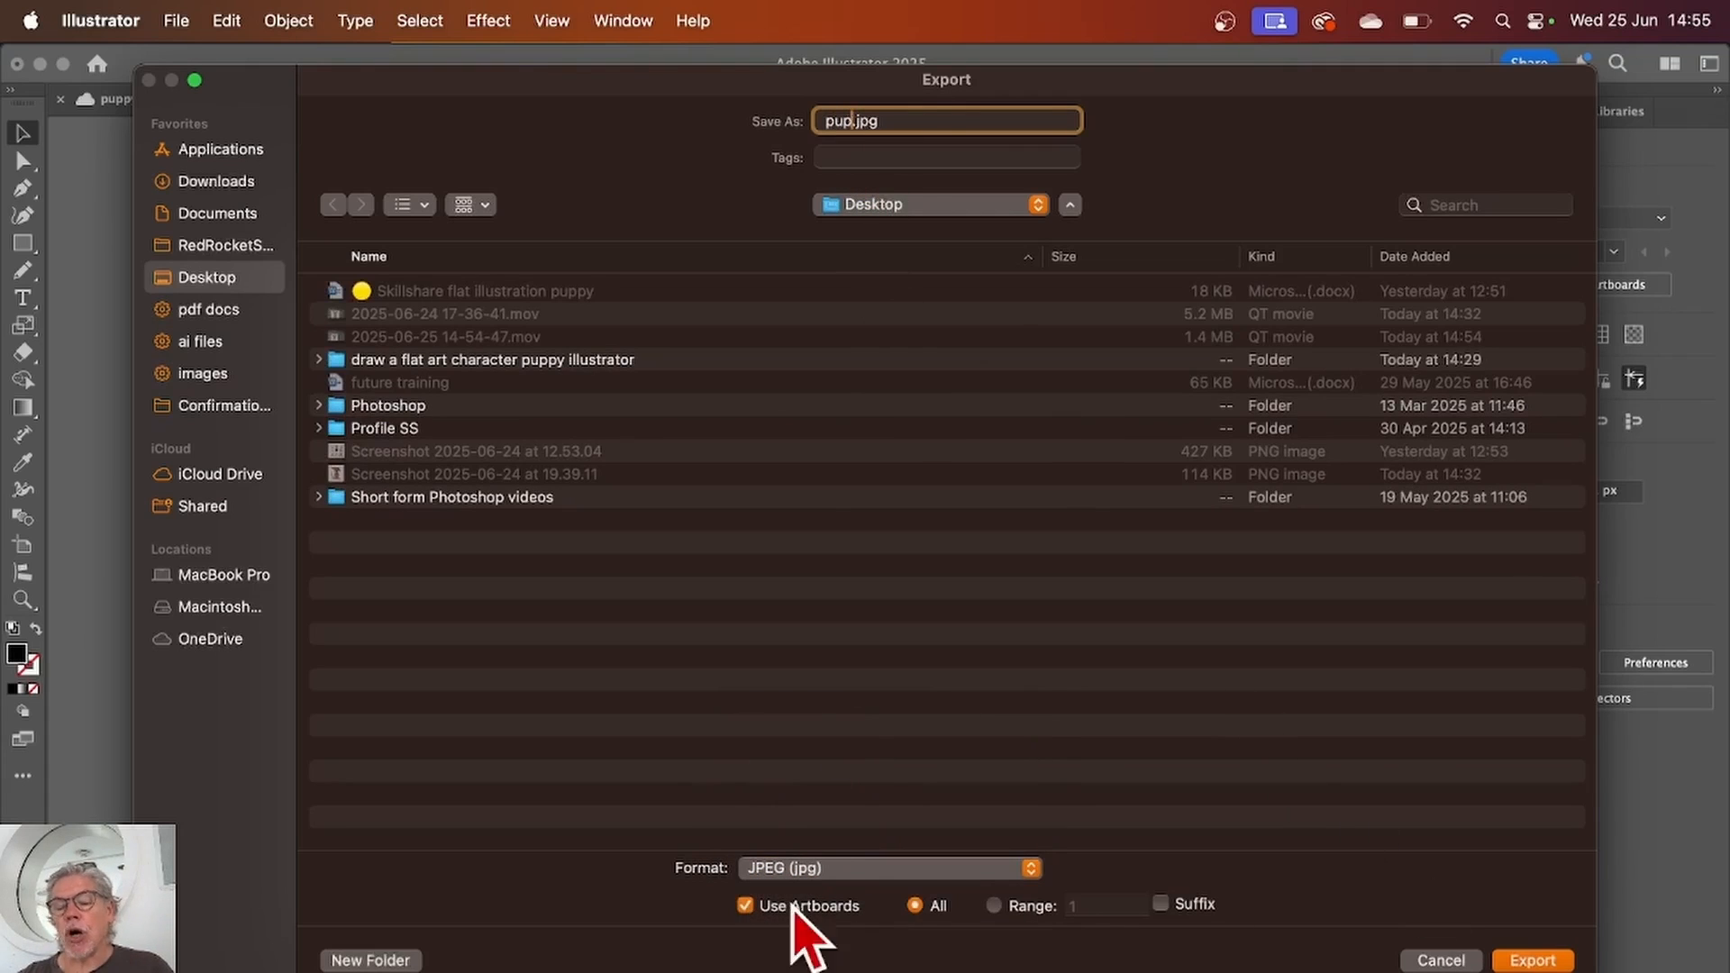
pyautogui.click(1529, 961)
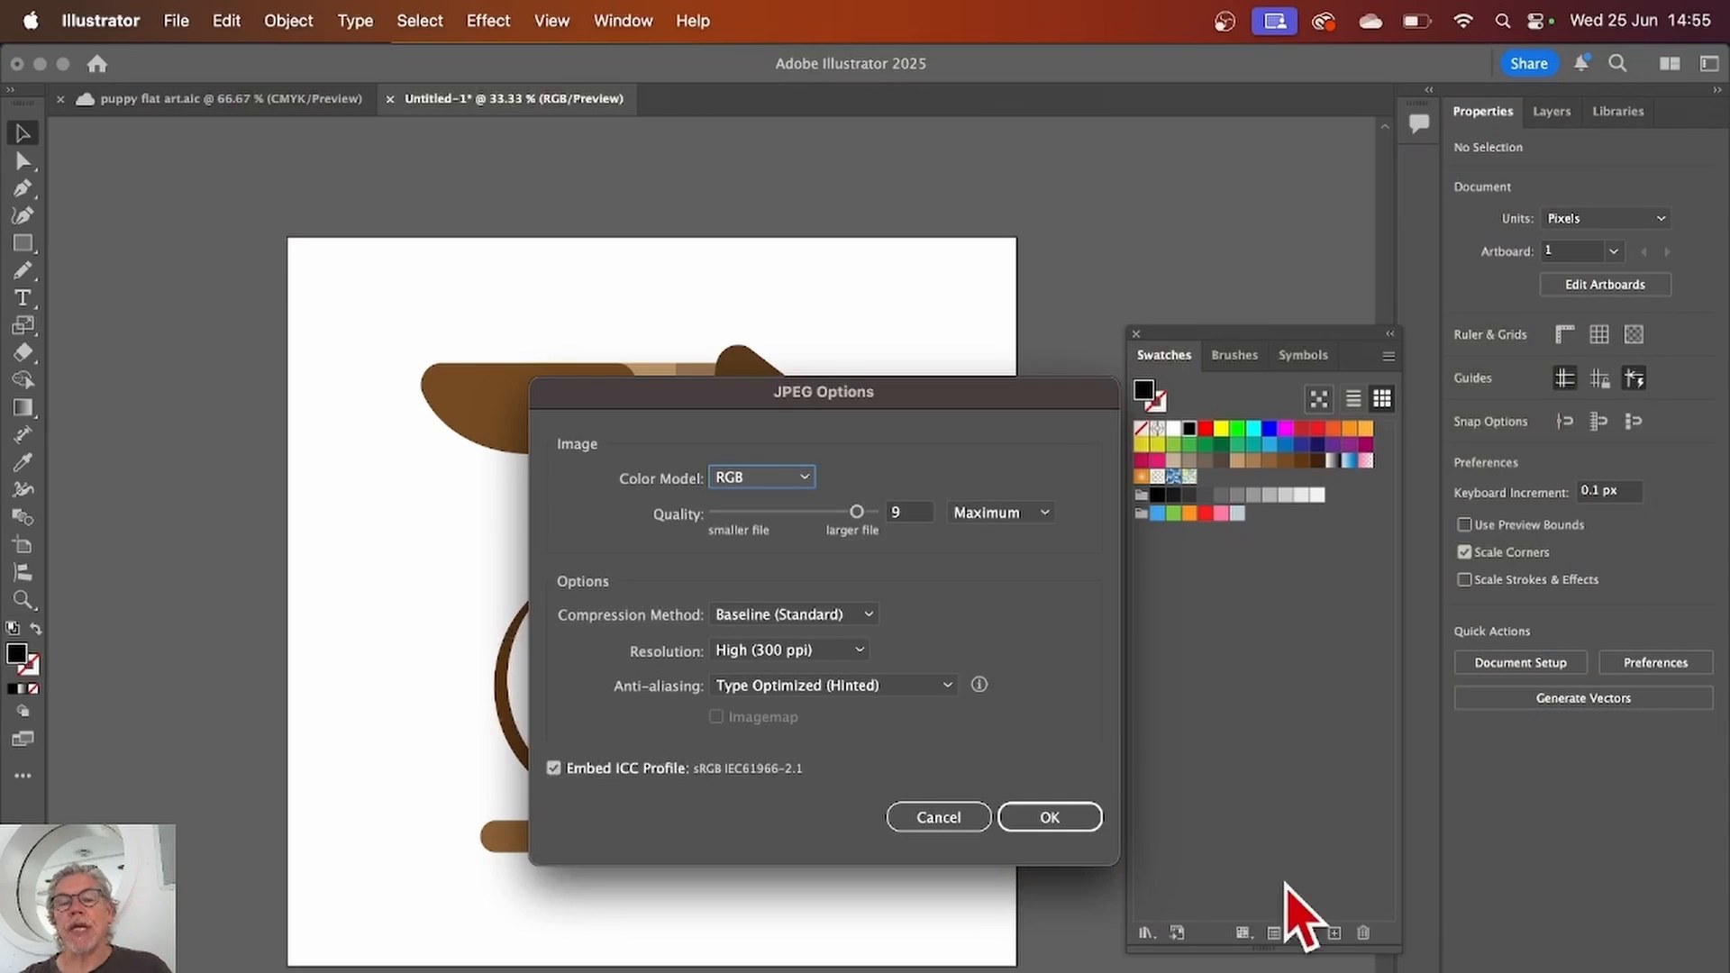
pyautogui.click(1048, 818)
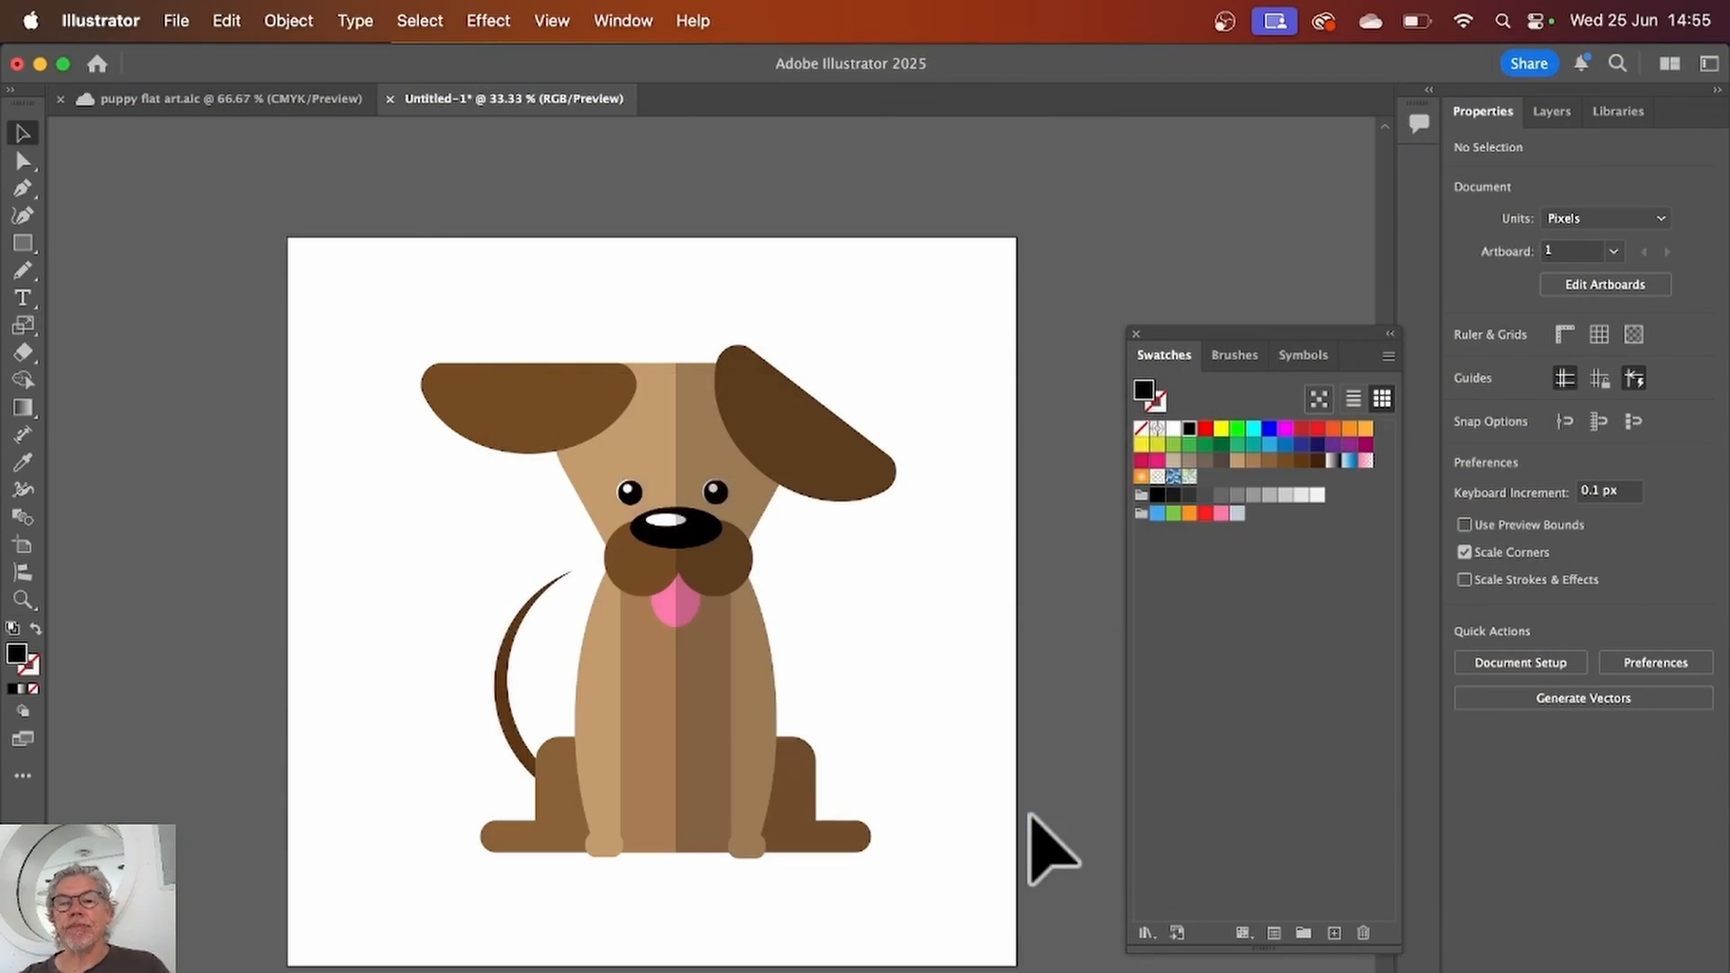
# Step: Duplicate the 1080 by 1080 px artboard with its puppy artwork directly to the right of the original
pyautogui.press('space')
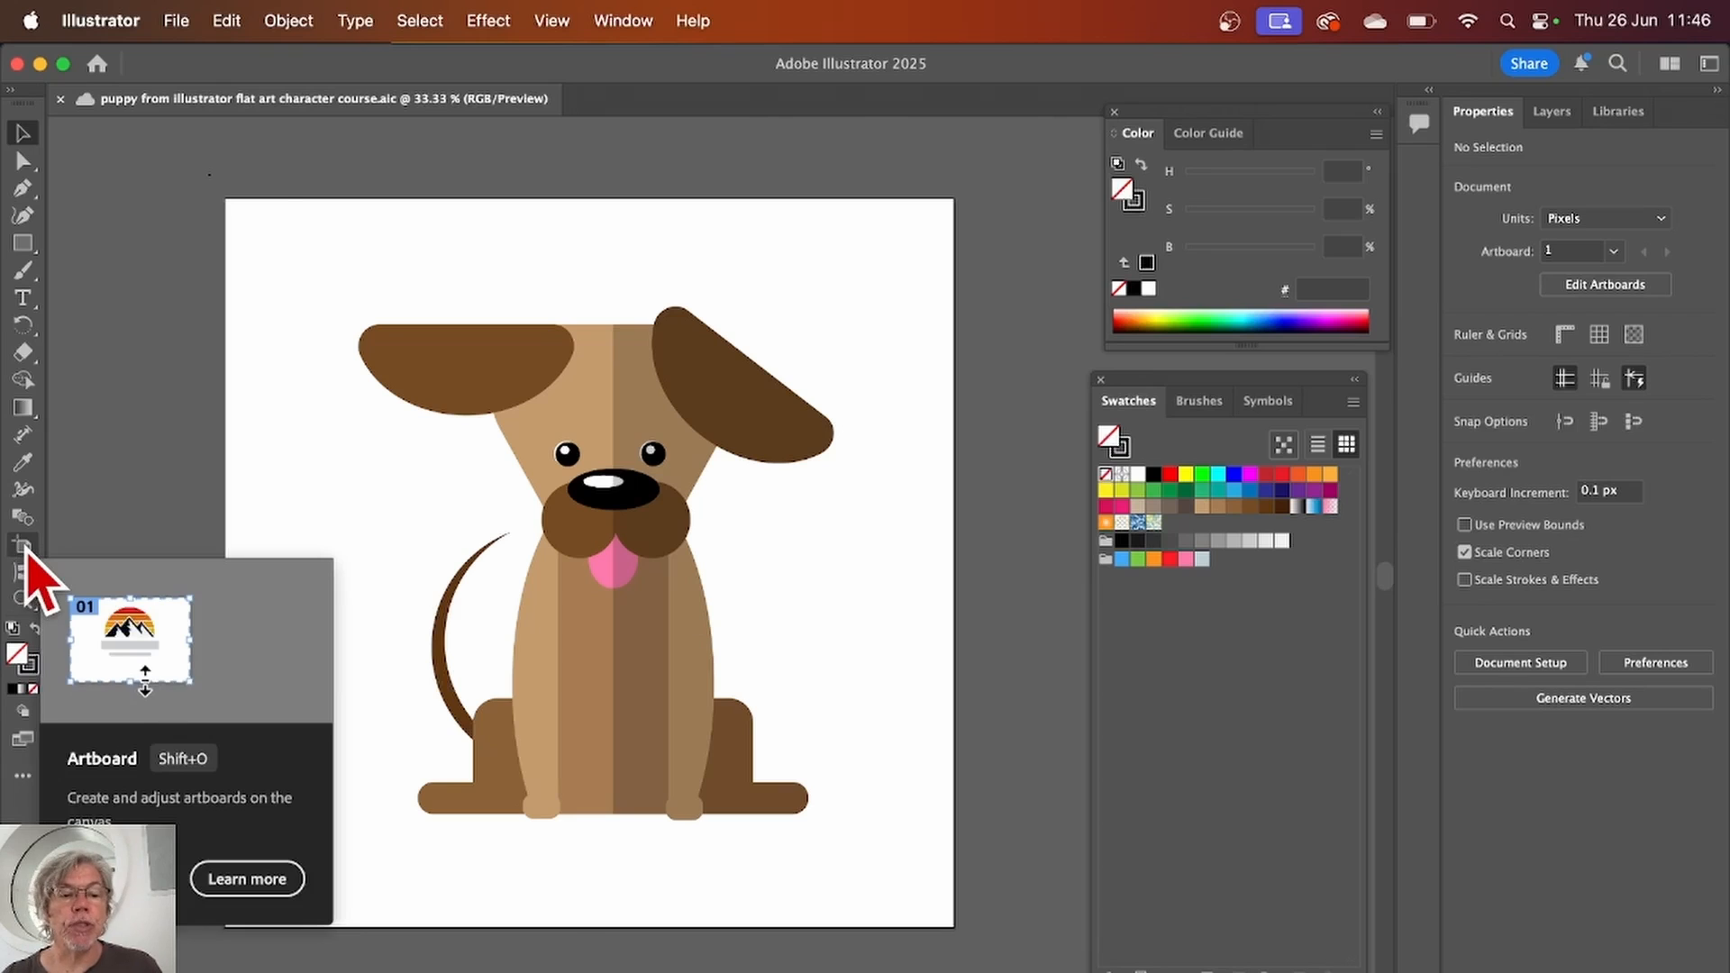
pyautogui.click(25, 547)
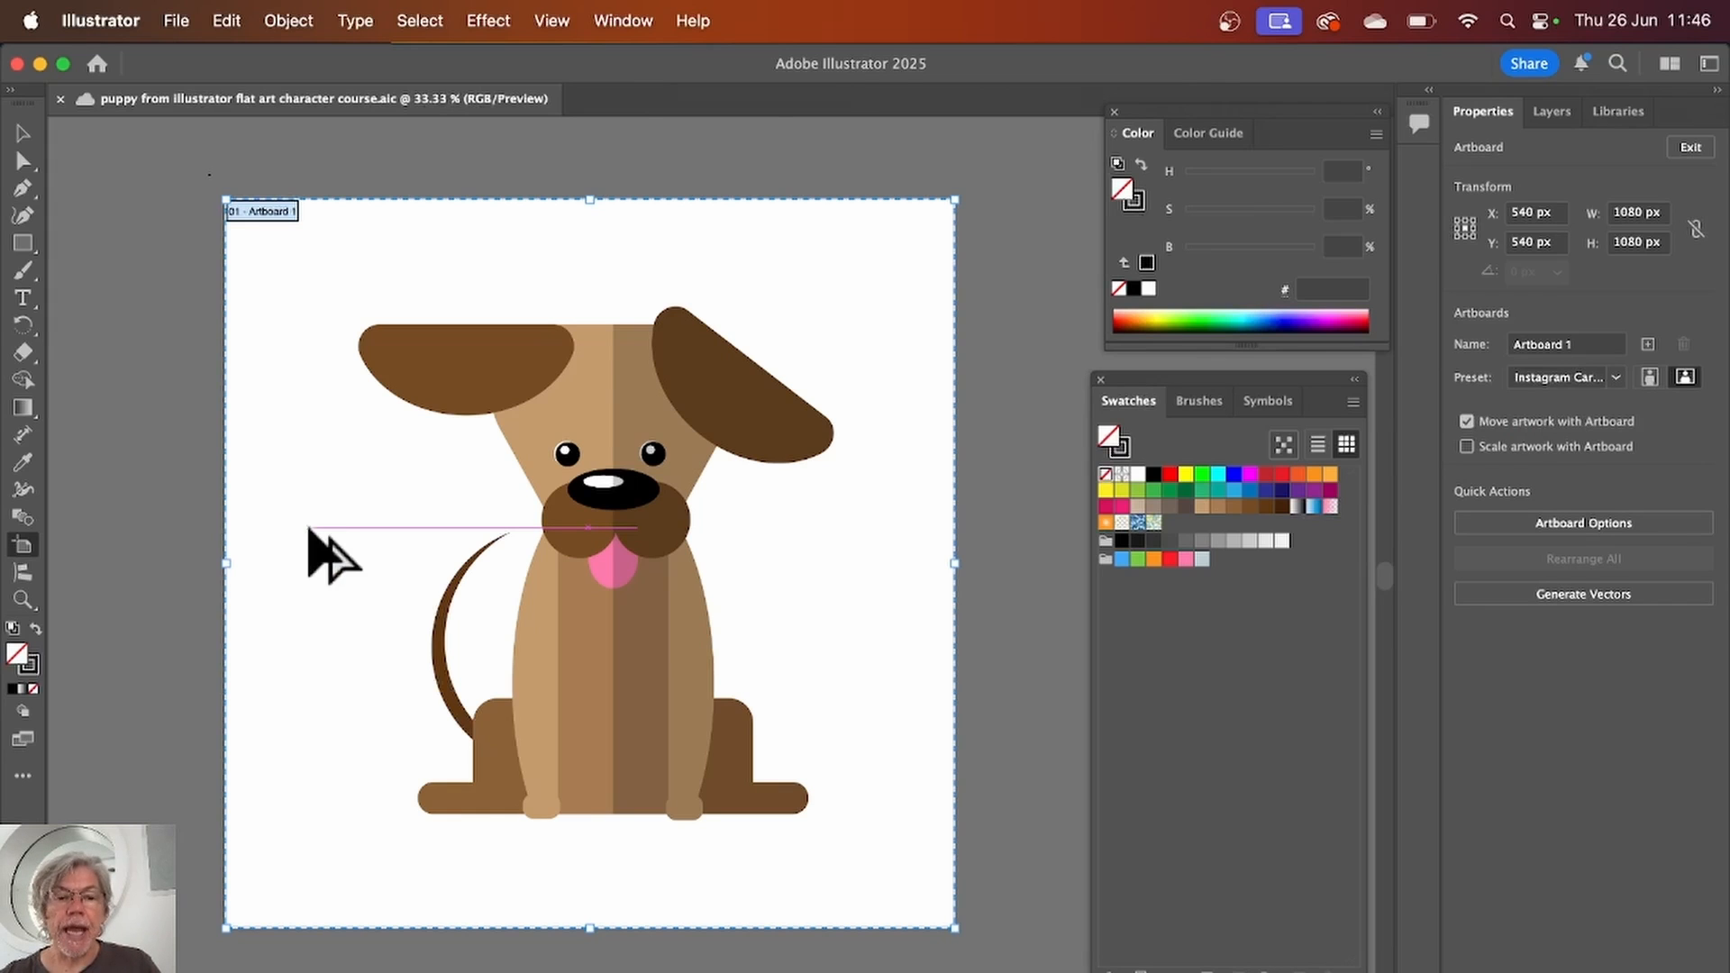
pyautogui.moveTo(309, 530); pyautogui.dragTo(1073, 528)
pyautogui.hscroll(10, 997, 537)
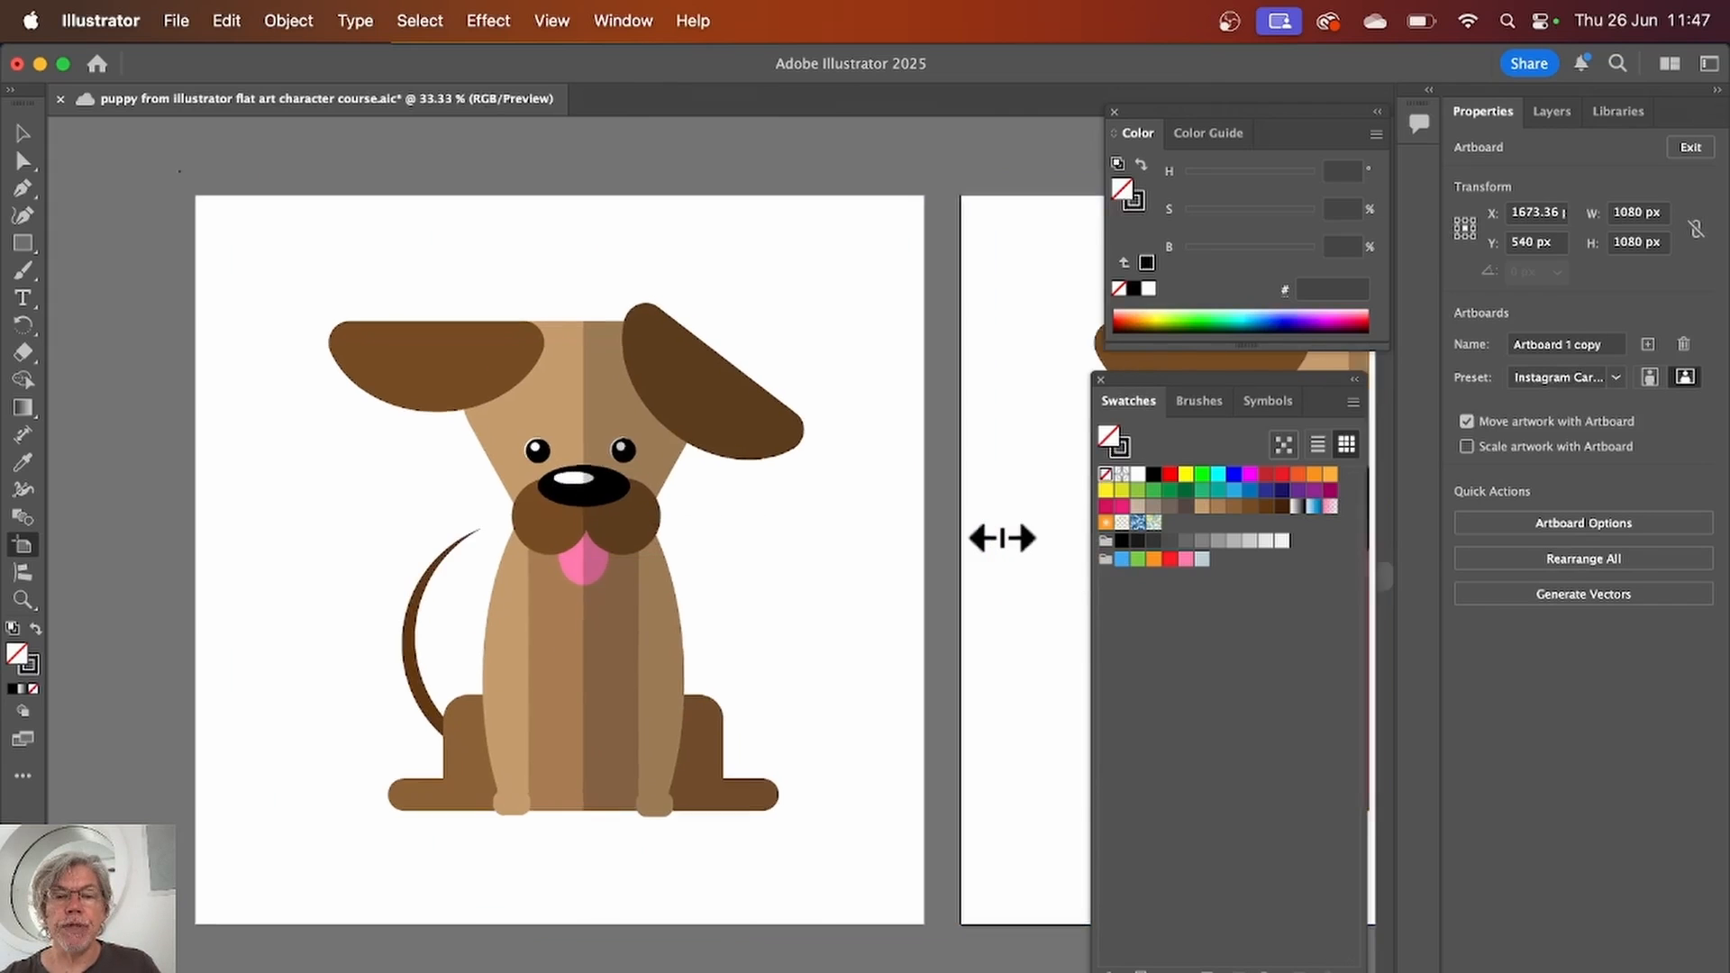
pyautogui.click(1003, 538)
pyautogui.hscroll(3, 1002, 538)
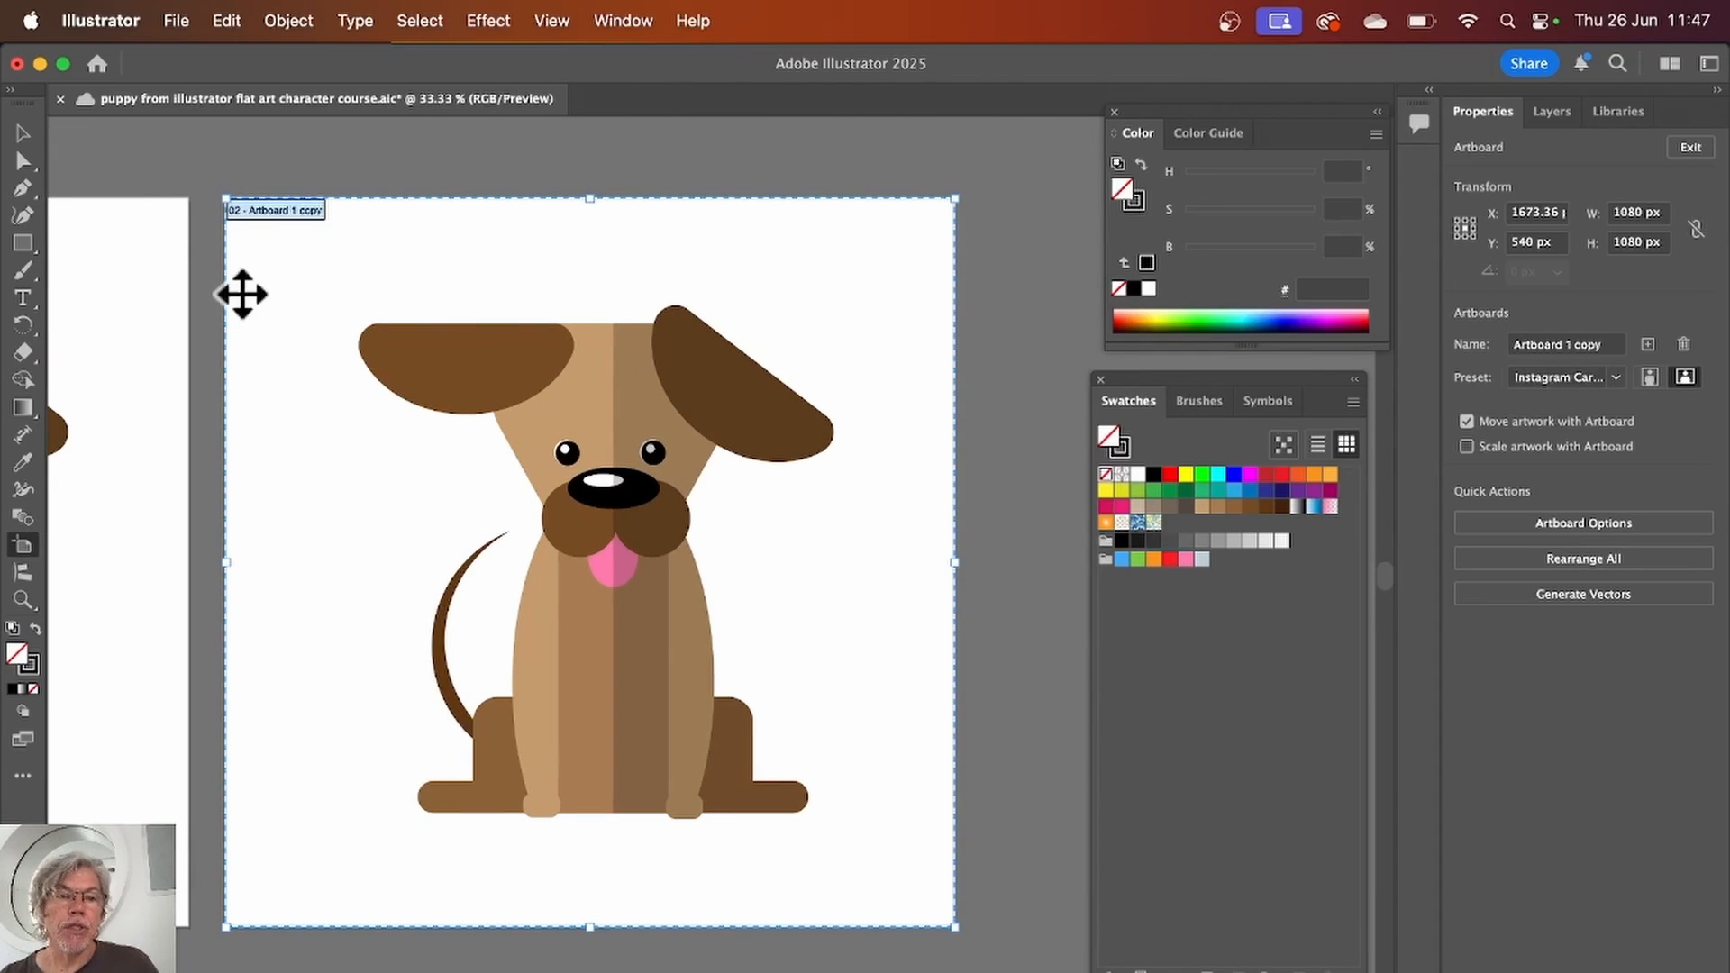
# Step: Move the semi-transparent shadow shape off the copied puppy to above the upper right of the second artboard
pyautogui.click(23, 133)
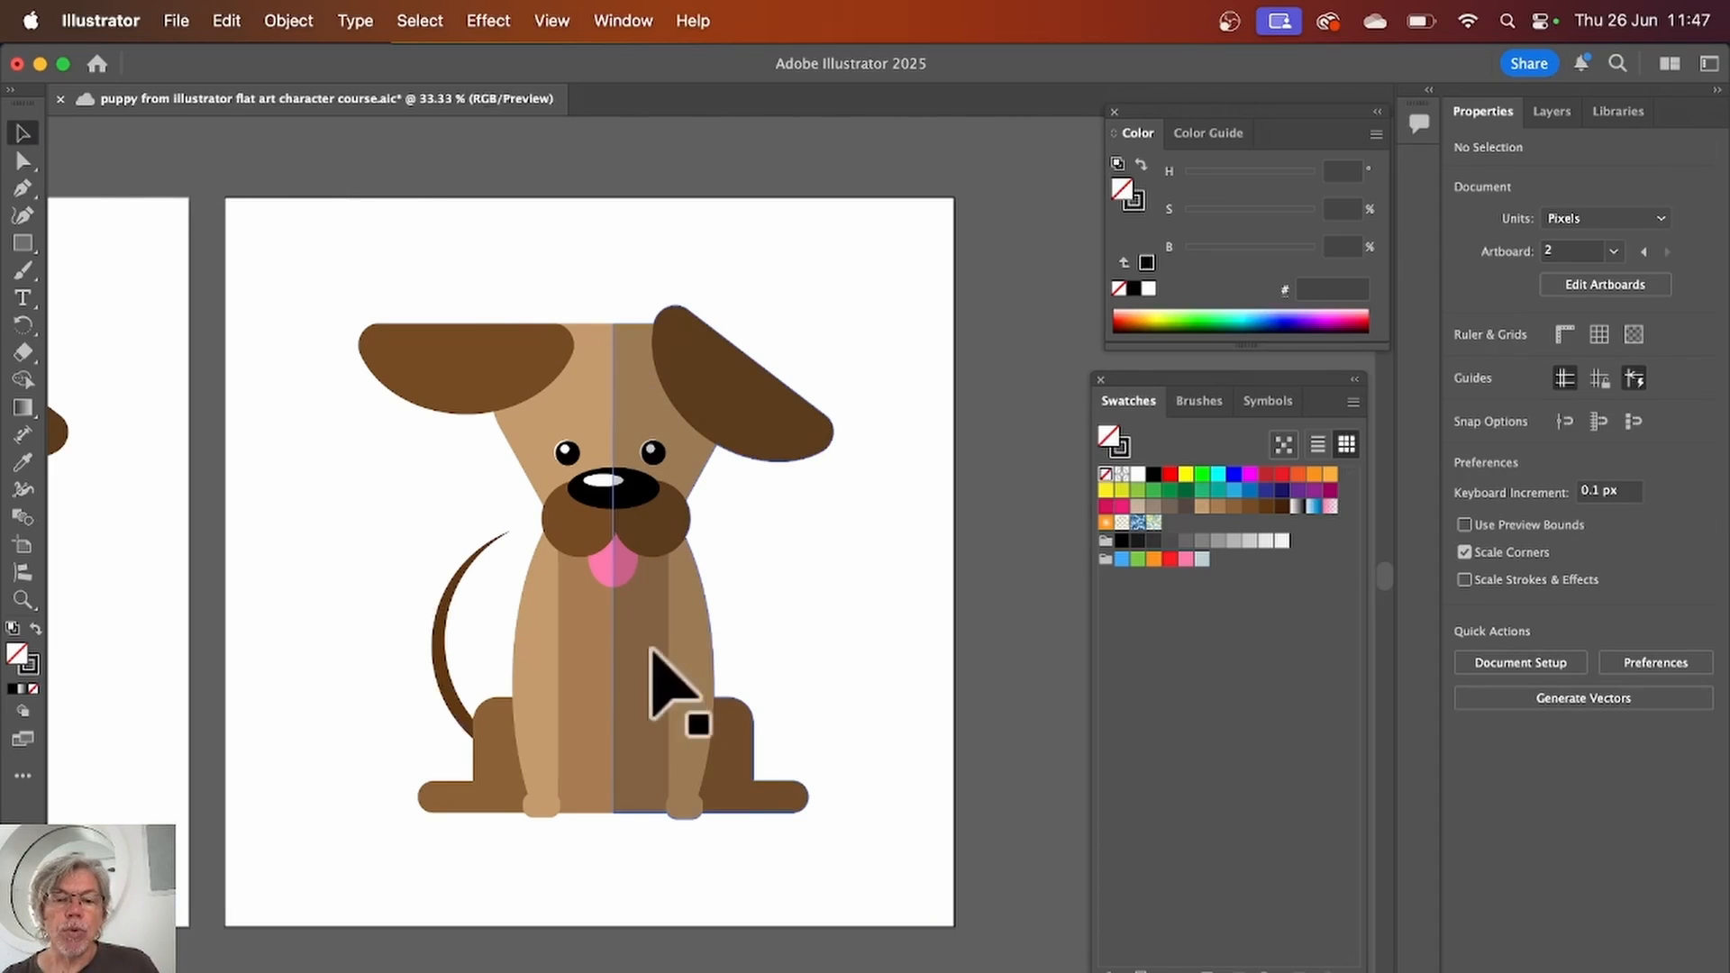
pyautogui.moveTo(637, 782)
pyautogui.mouseDown()
pyautogui.moveTo(718, 695)
pyautogui.moveTo(823, 340)
pyautogui.moveTo(760, 216)
pyautogui.mouseUp()
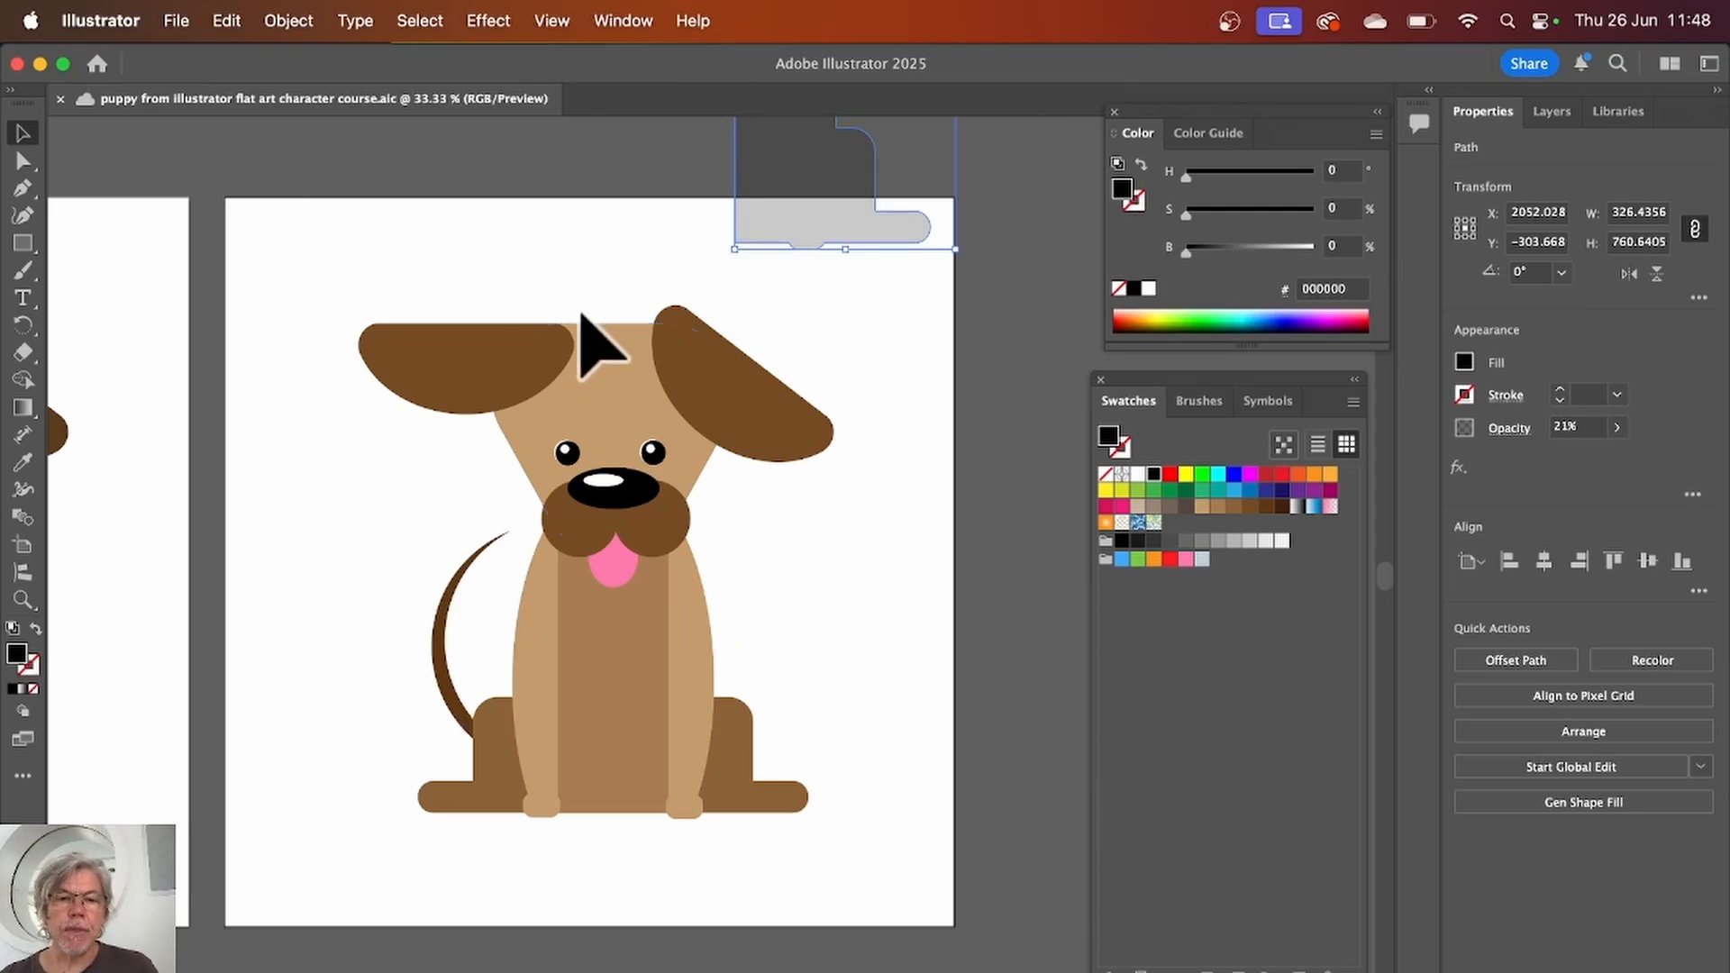
pyautogui.scroll(3, 449, 507)
pyautogui.hscroll(-3, 450, 507)
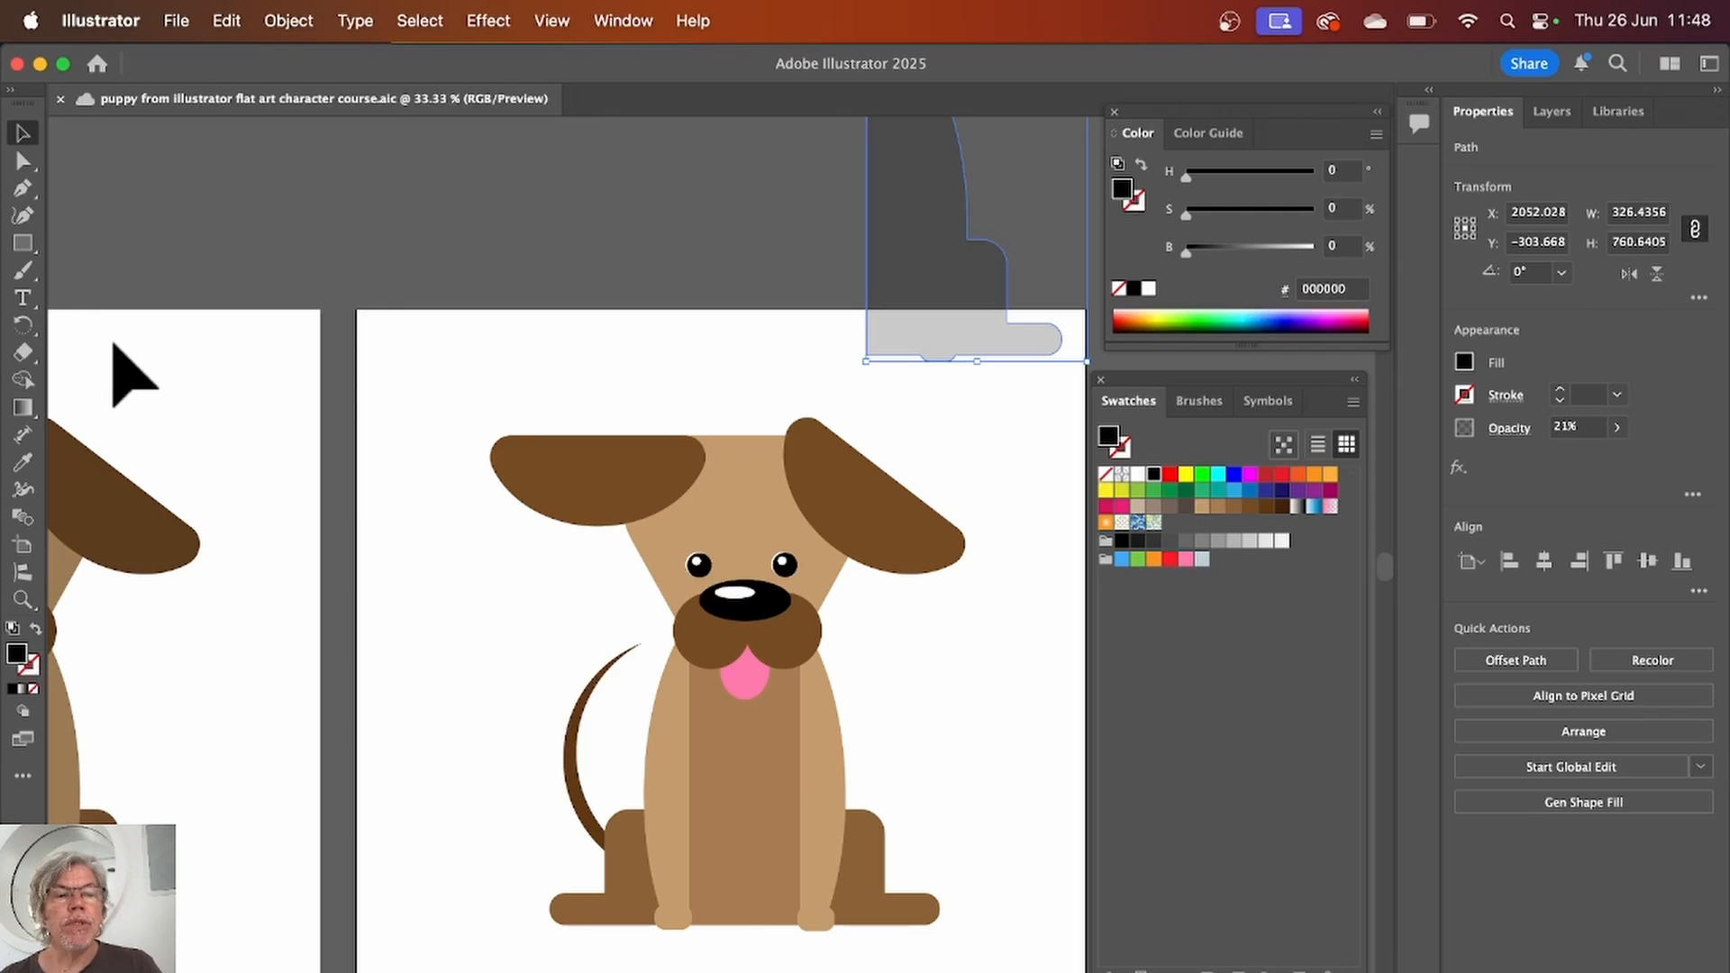
# Step: Choose the Pencil tool and set its fidelity to the smoothest setting
pyautogui.moveTo(22, 270)
pyautogui.mouseDown()
pyautogui.moveTo(39, 297)
pyautogui.moveTo(117, 329)
pyautogui.mouseUp()
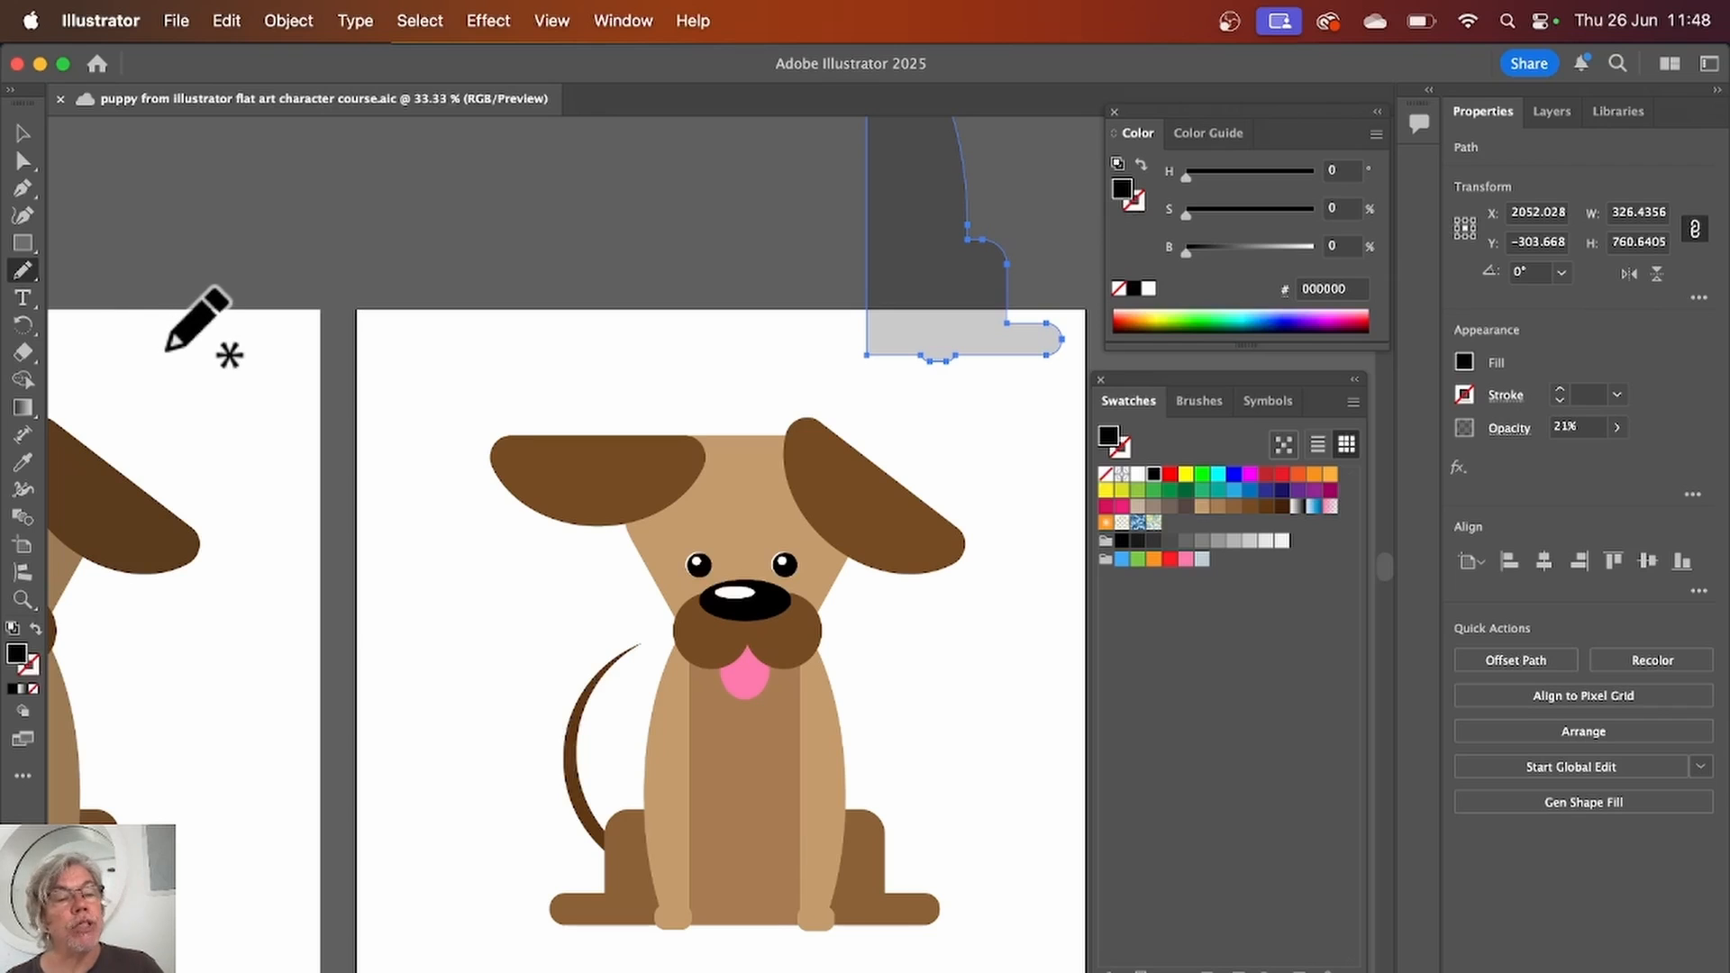
pyautogui.doubleClick(23, 269)
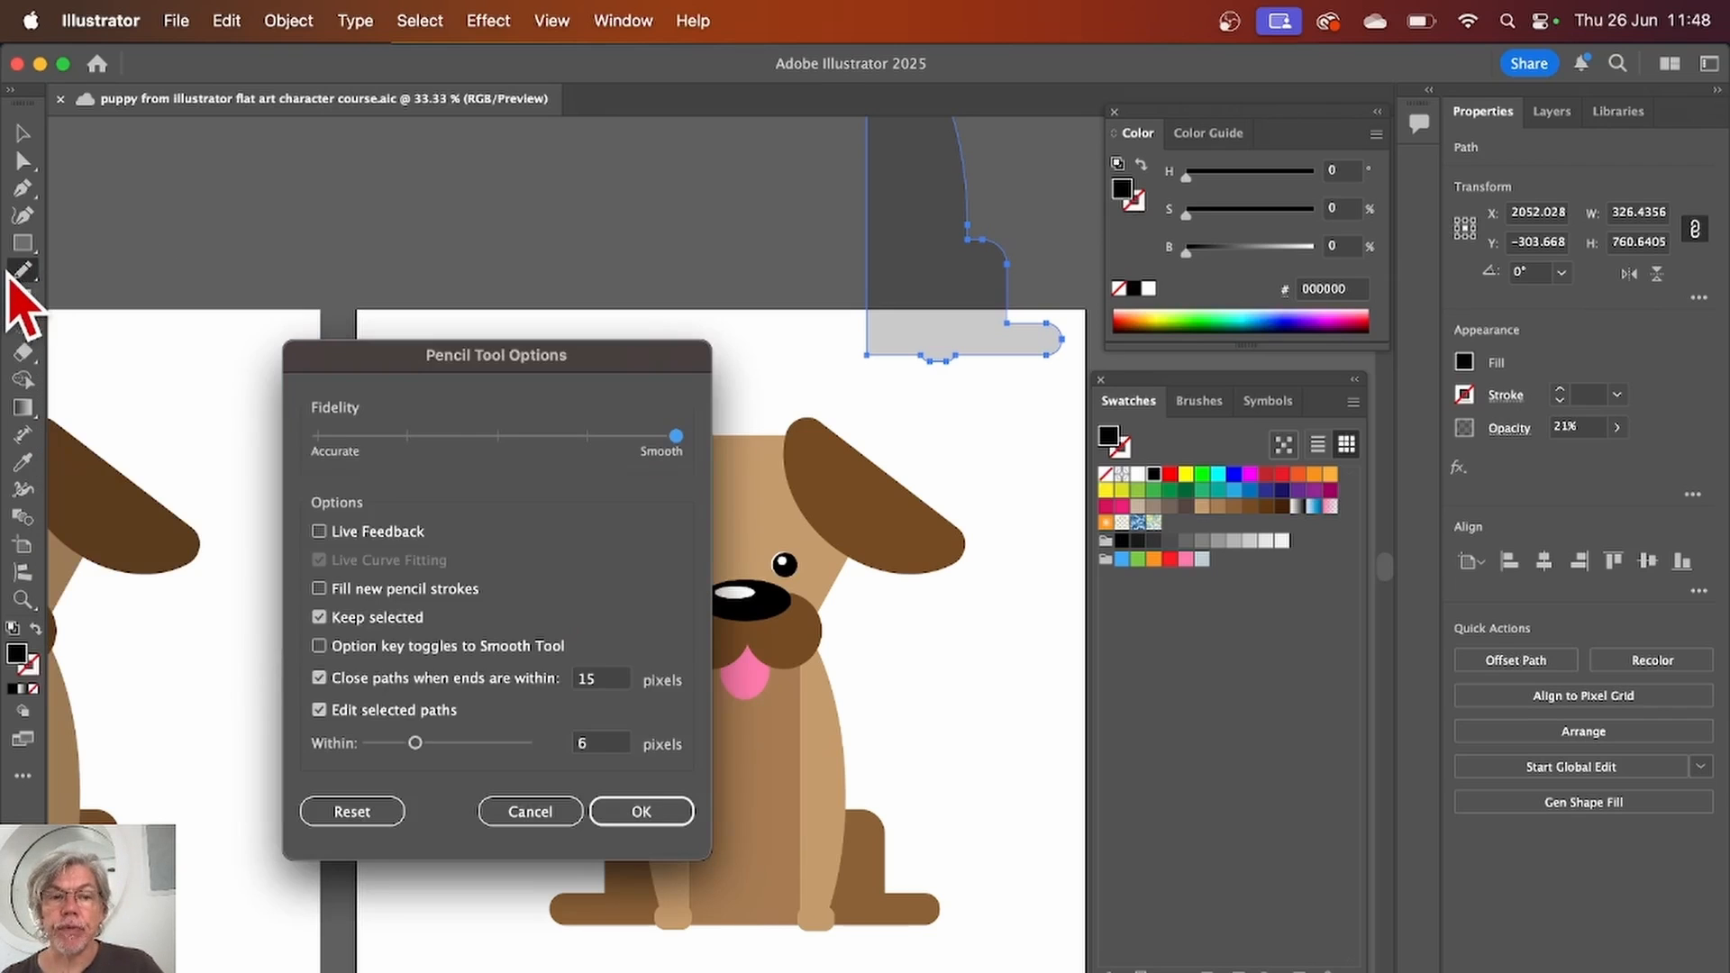
pyautogui.moveTo(415, 354); pyautogui.dragTo(549, 216)
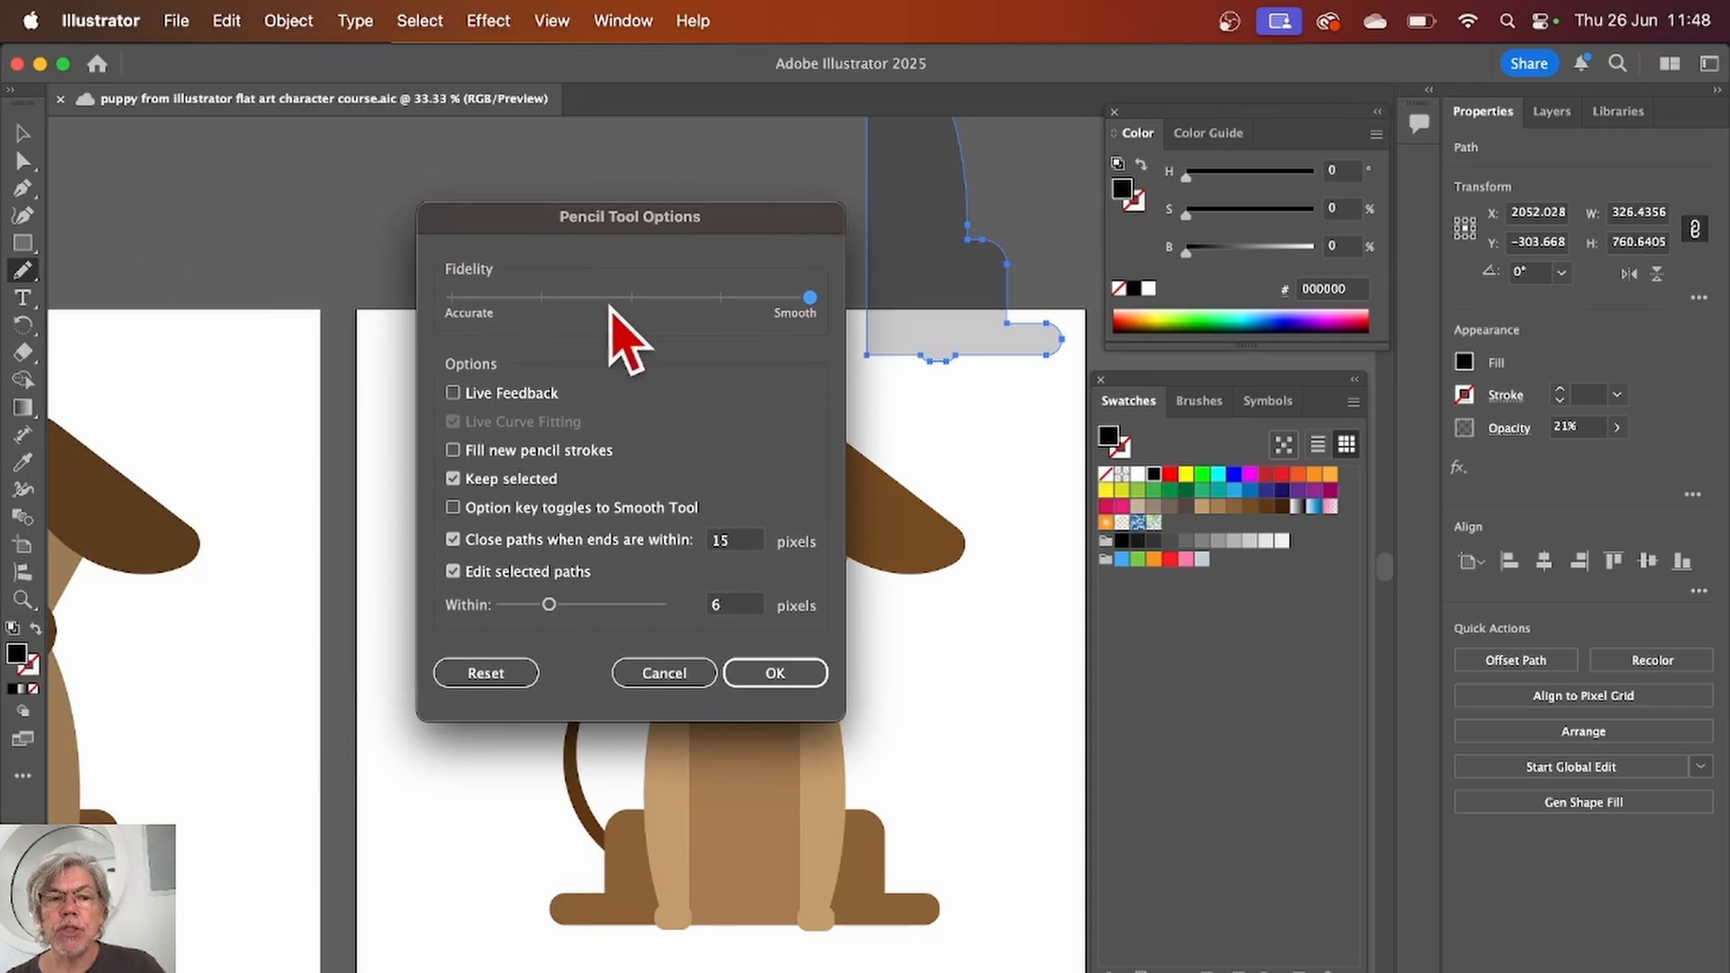
pyautogui.moveTo(631, 298)
pyautogui.mouseDown()
pyautogui.moveTo(645, 295)
pyautogui.moveTo(468, 309)
pyautogui.moveTo(848, 315)
pyautogui.mouseUp()
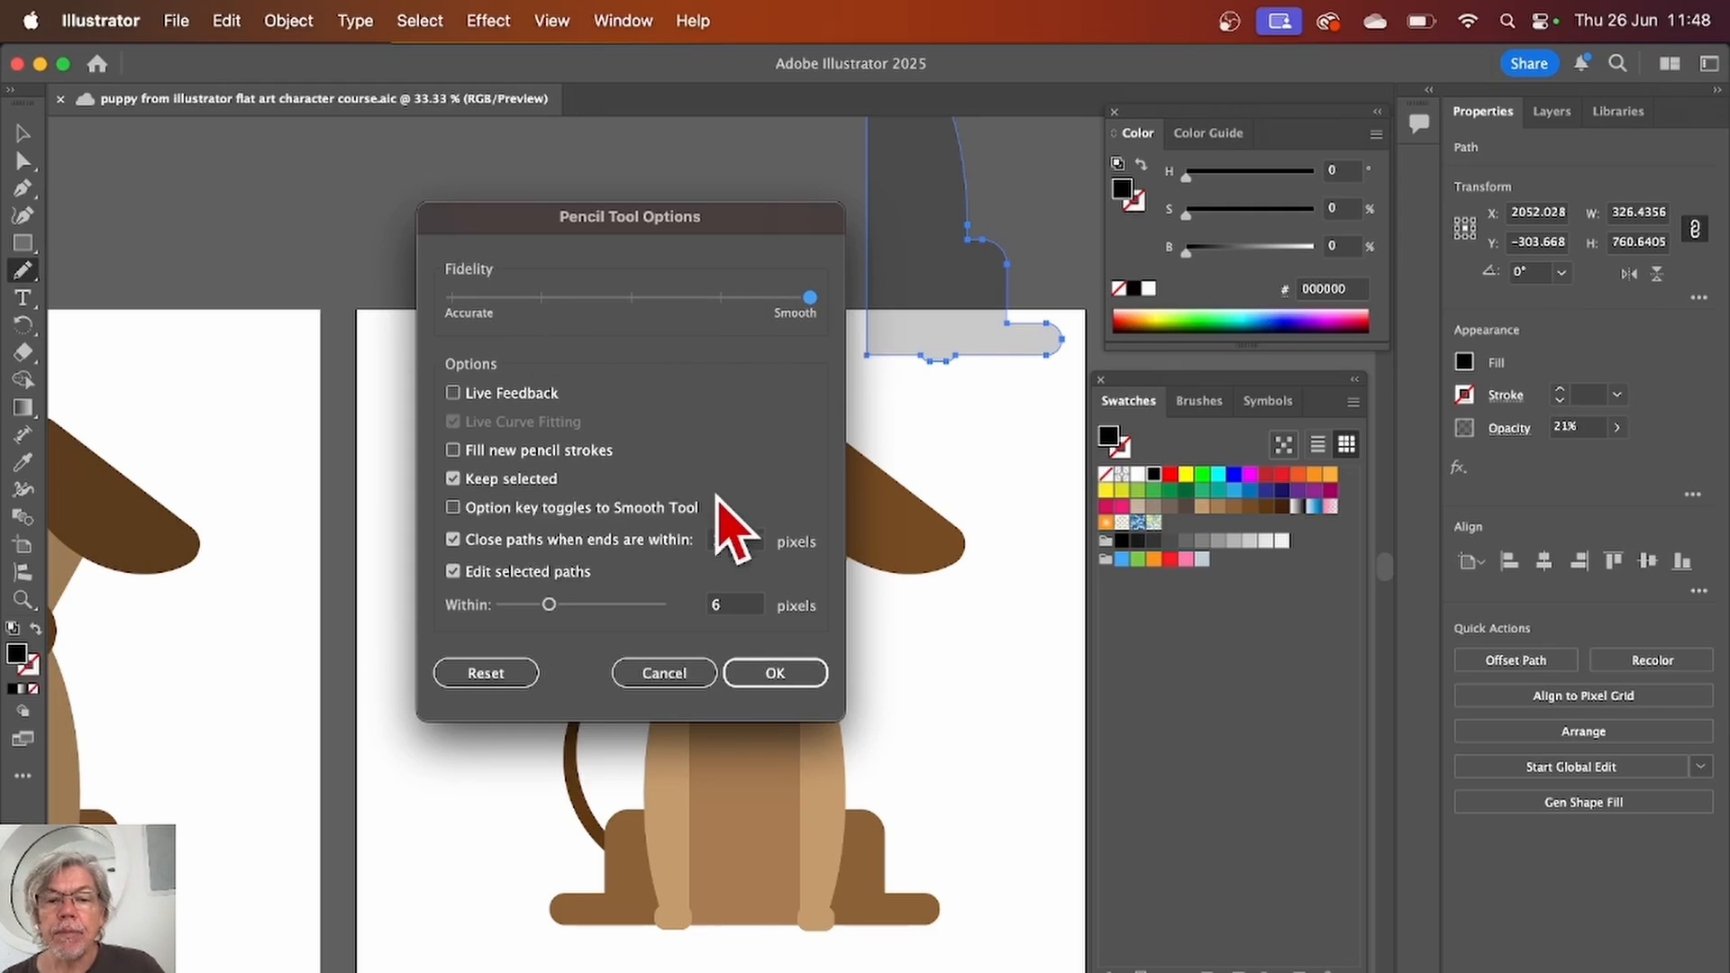
pyautogui.click(768, 676)
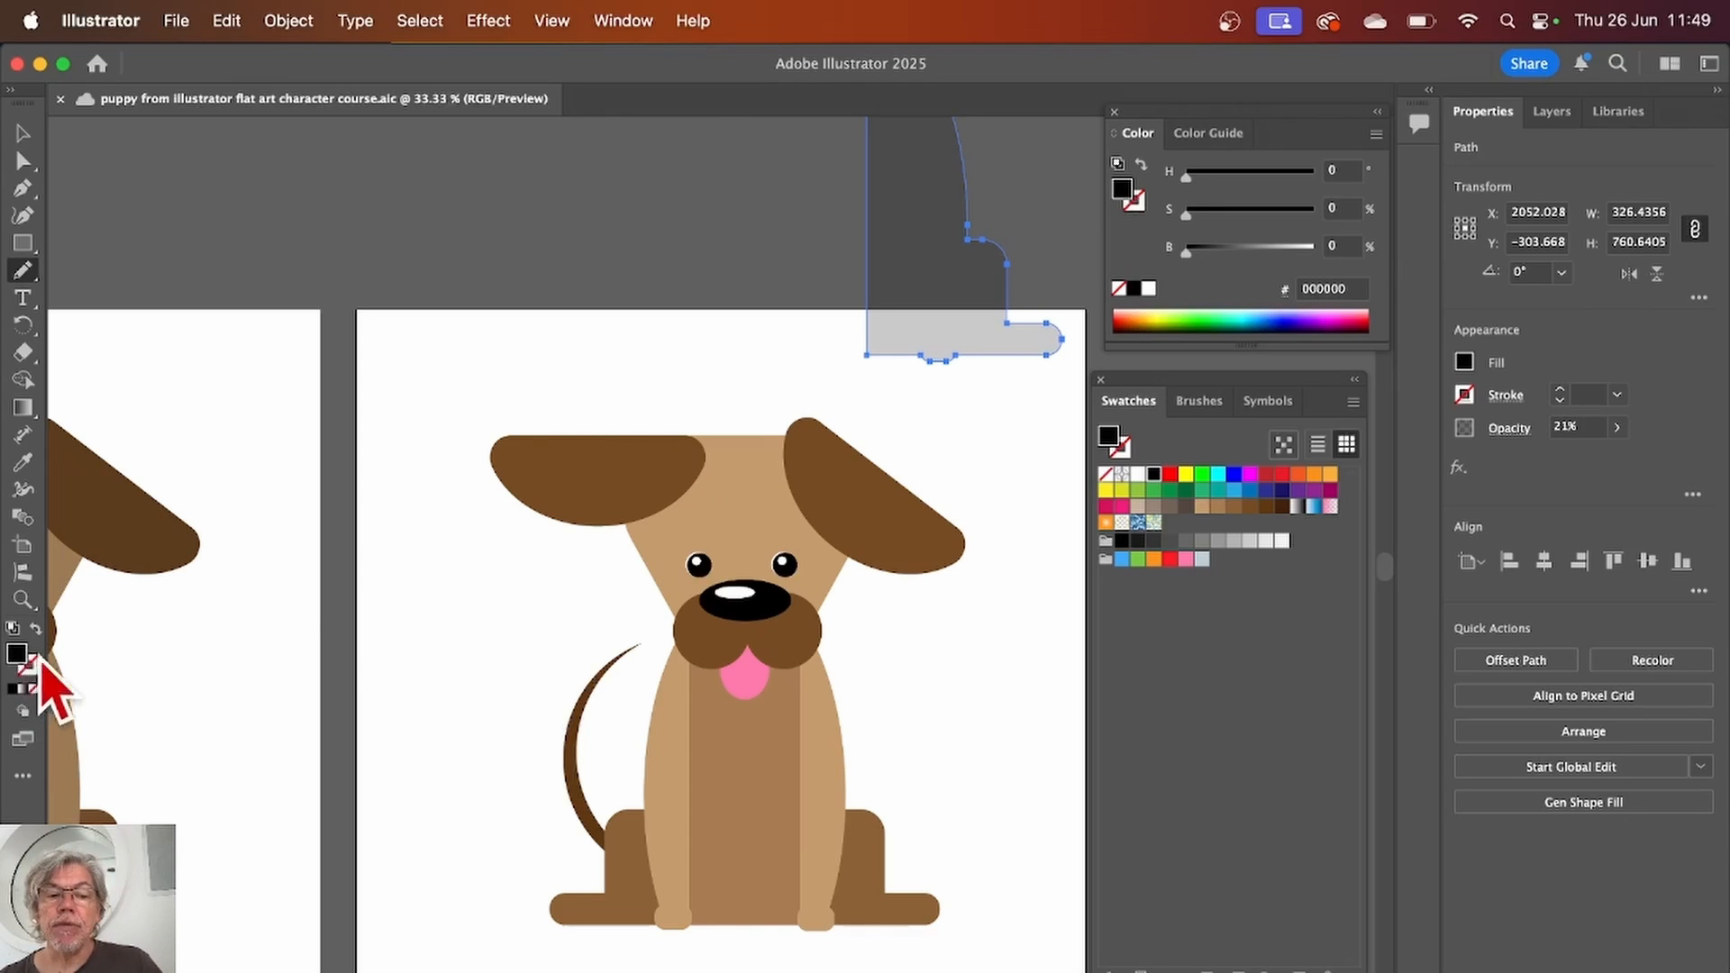
pyautogui.click(32, 690)
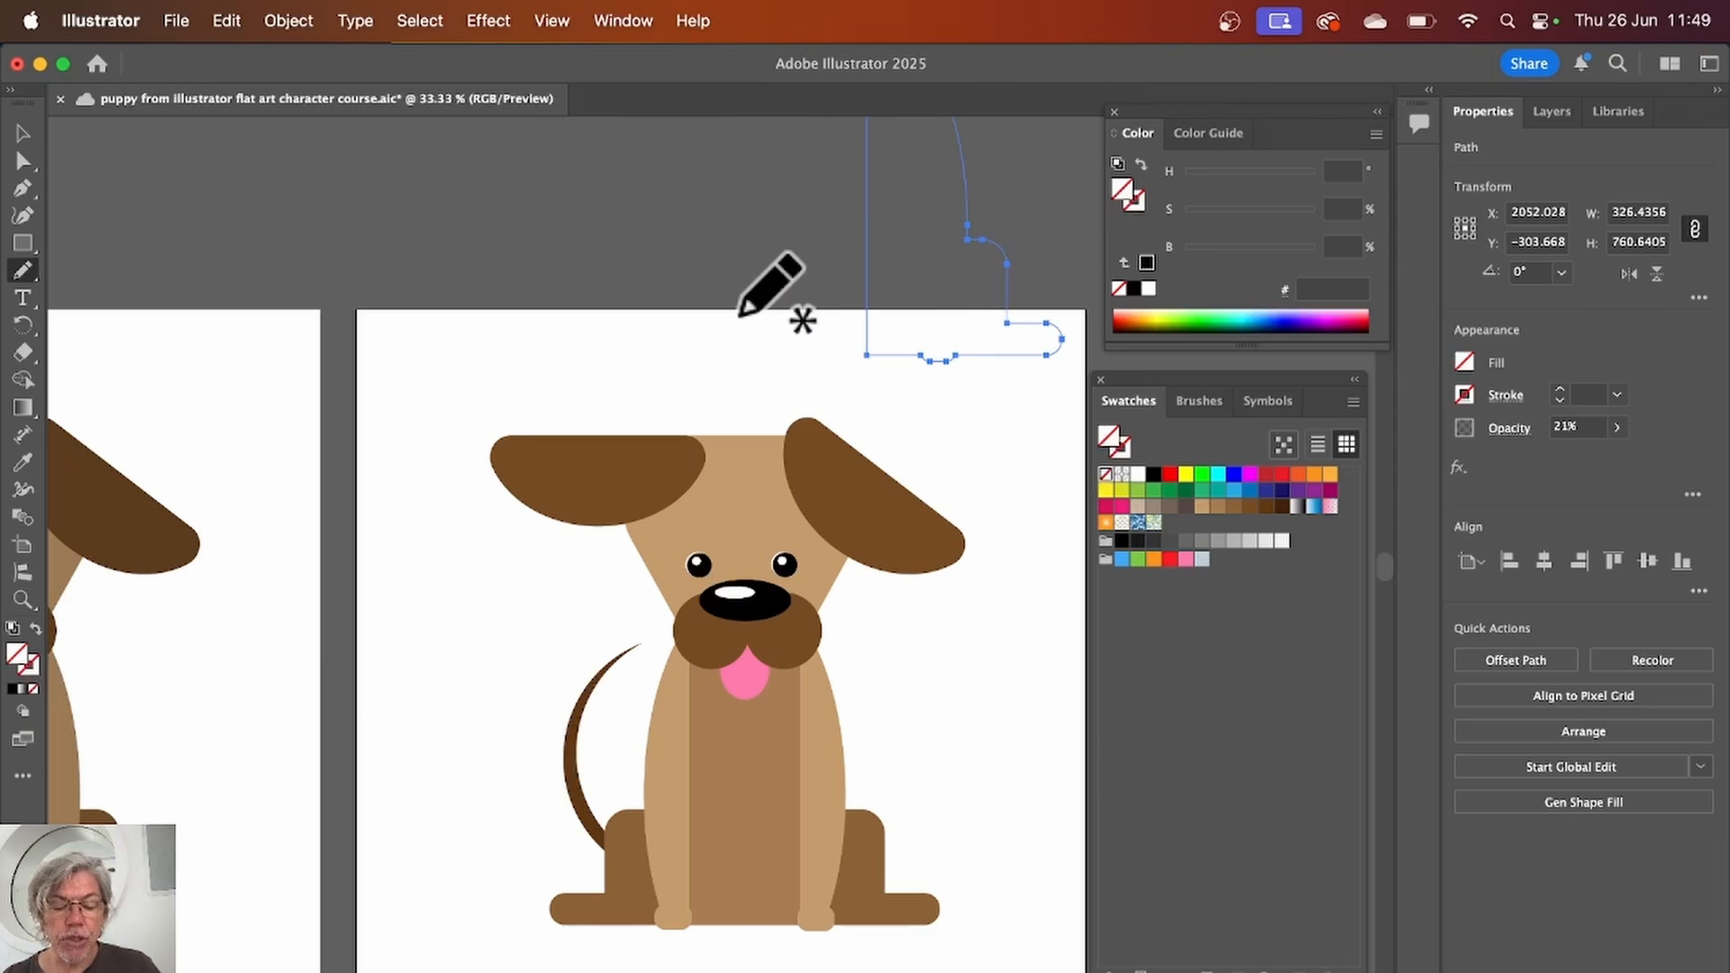
pyautogui.press('super')
pyautogui.press('super+z')
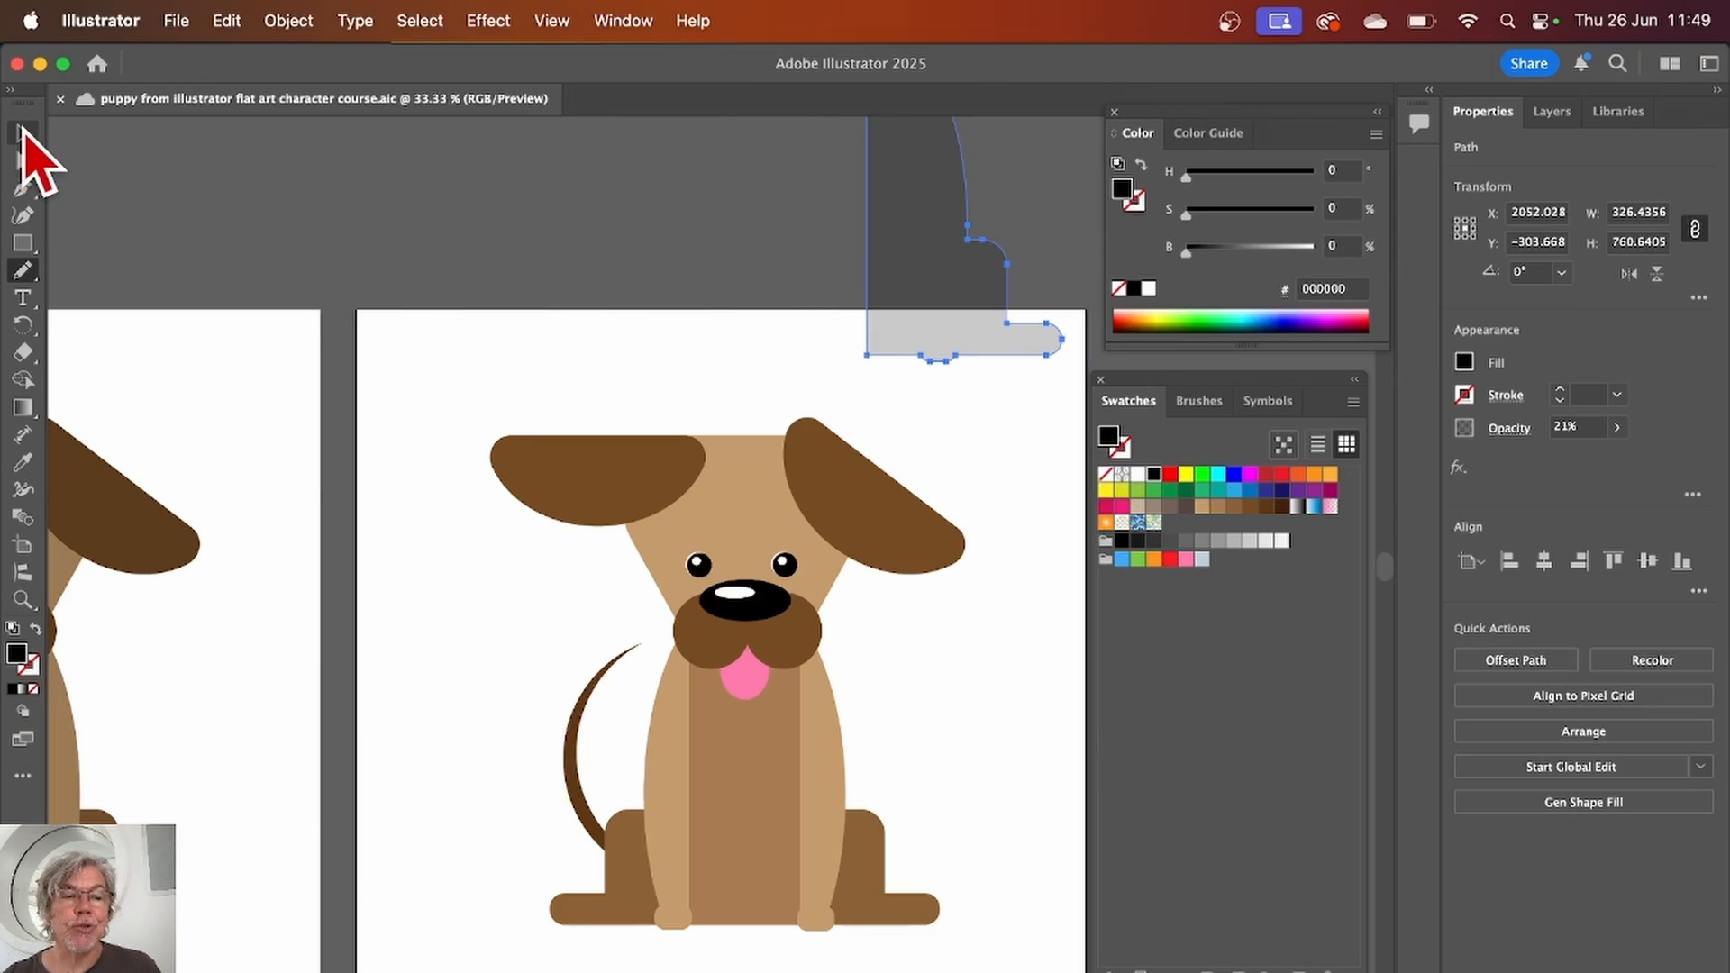
# Step: Deselect the shadow shape above the second artboard
pyautogui.click(22, 132)
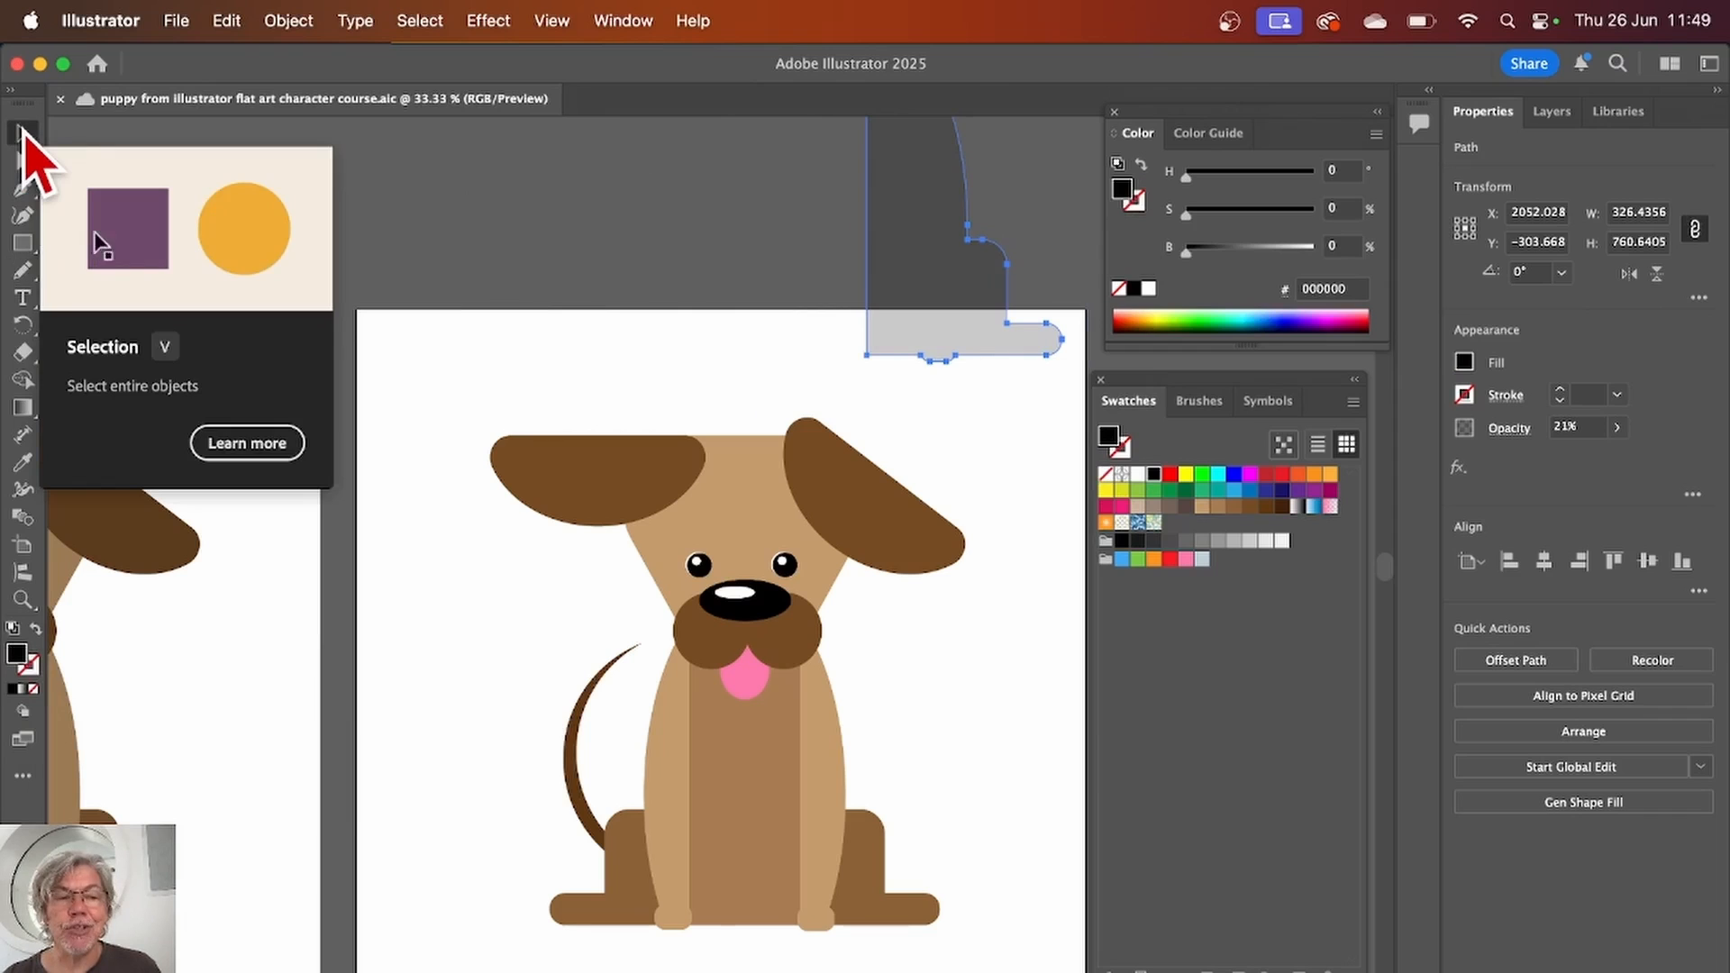
pyautogui.click(612, 345)
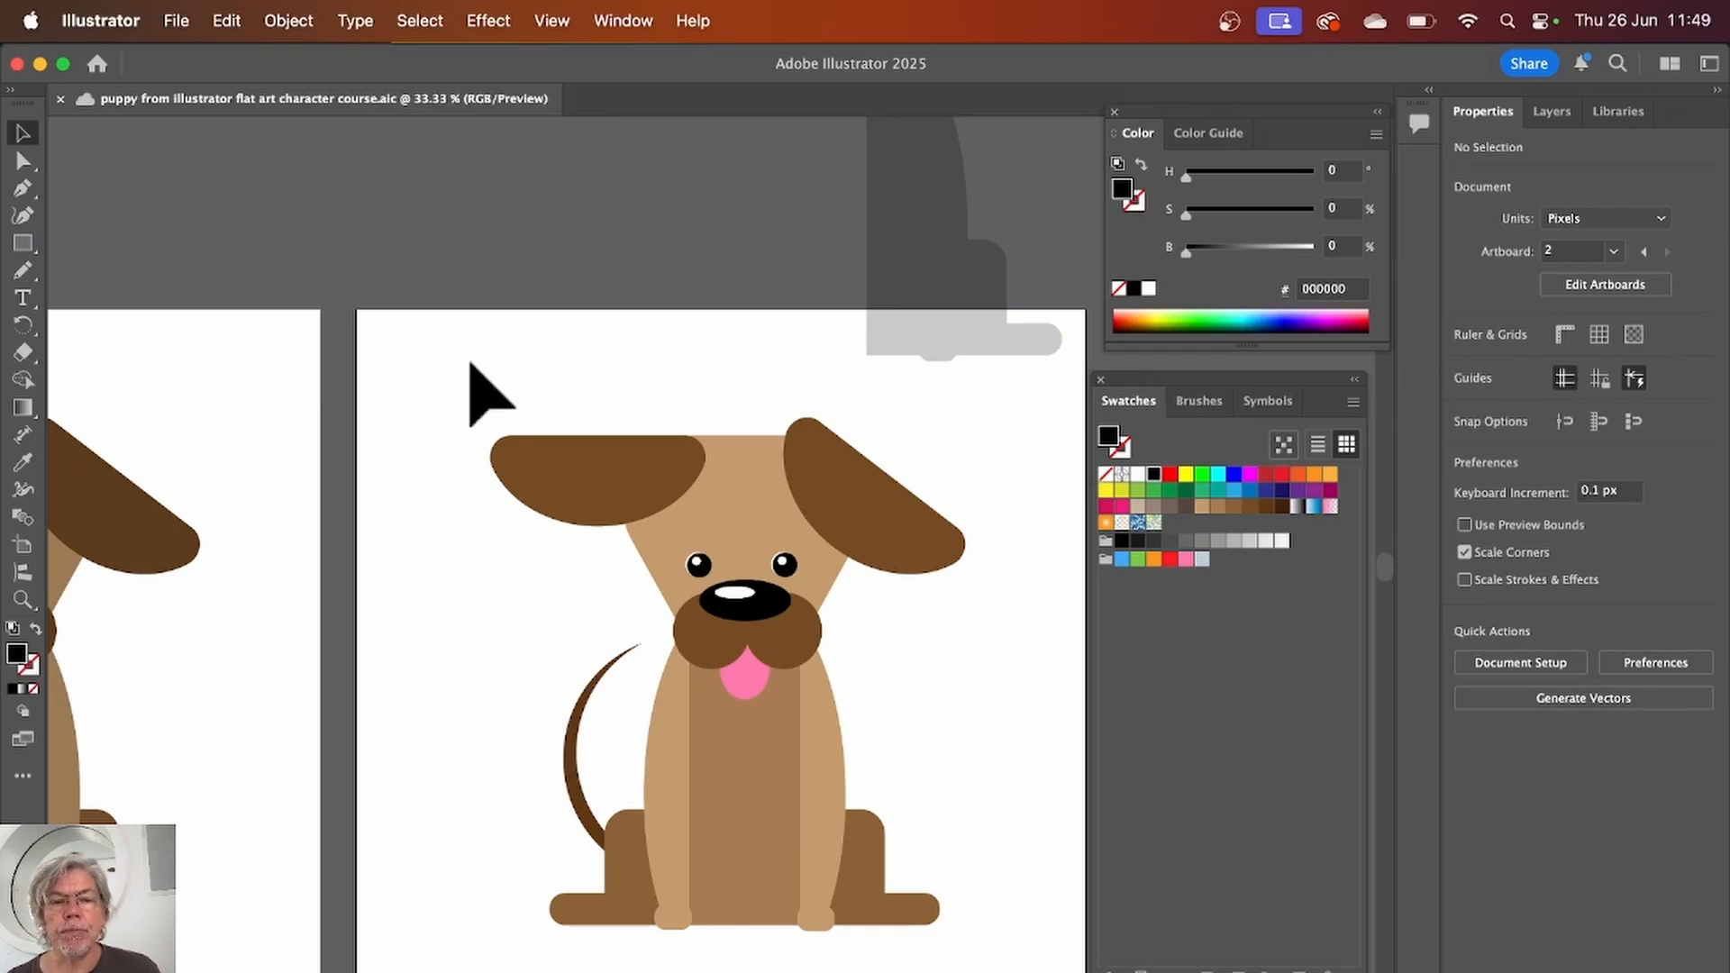
# Step: With no fill or stroke, draw Pencil lines across the copied puppy's left ear, down its chest and across its right haunch
pyautogui.click(24, 272)
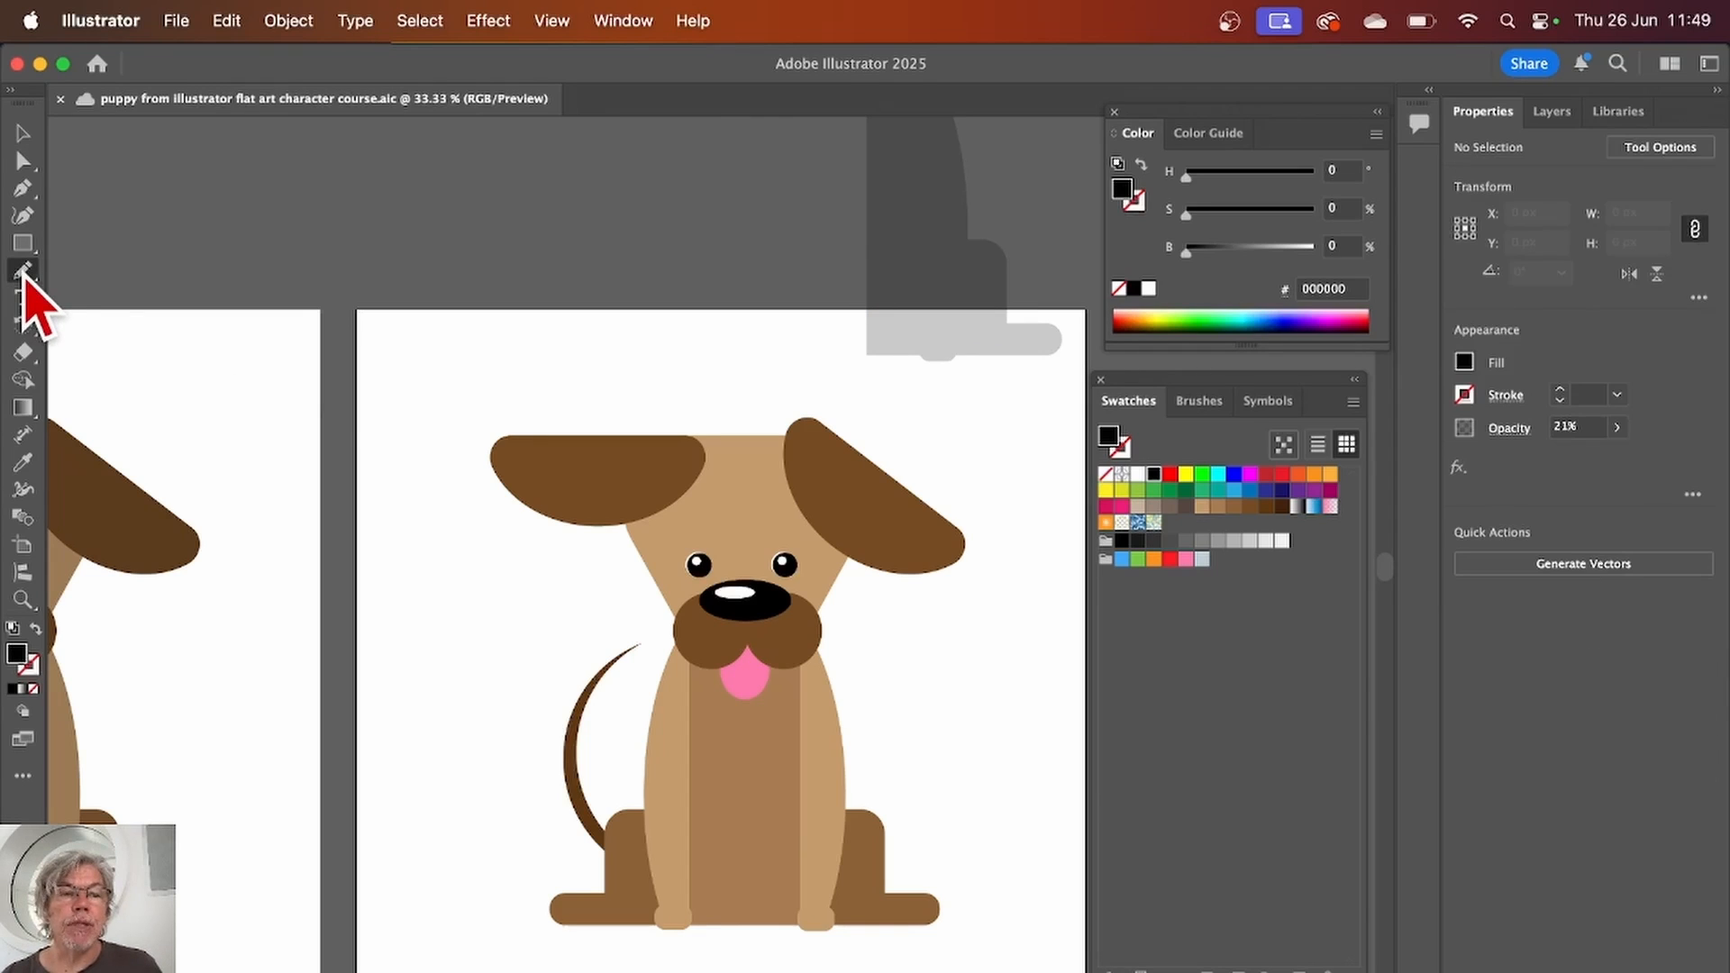
pyautogui.click(33, 687)
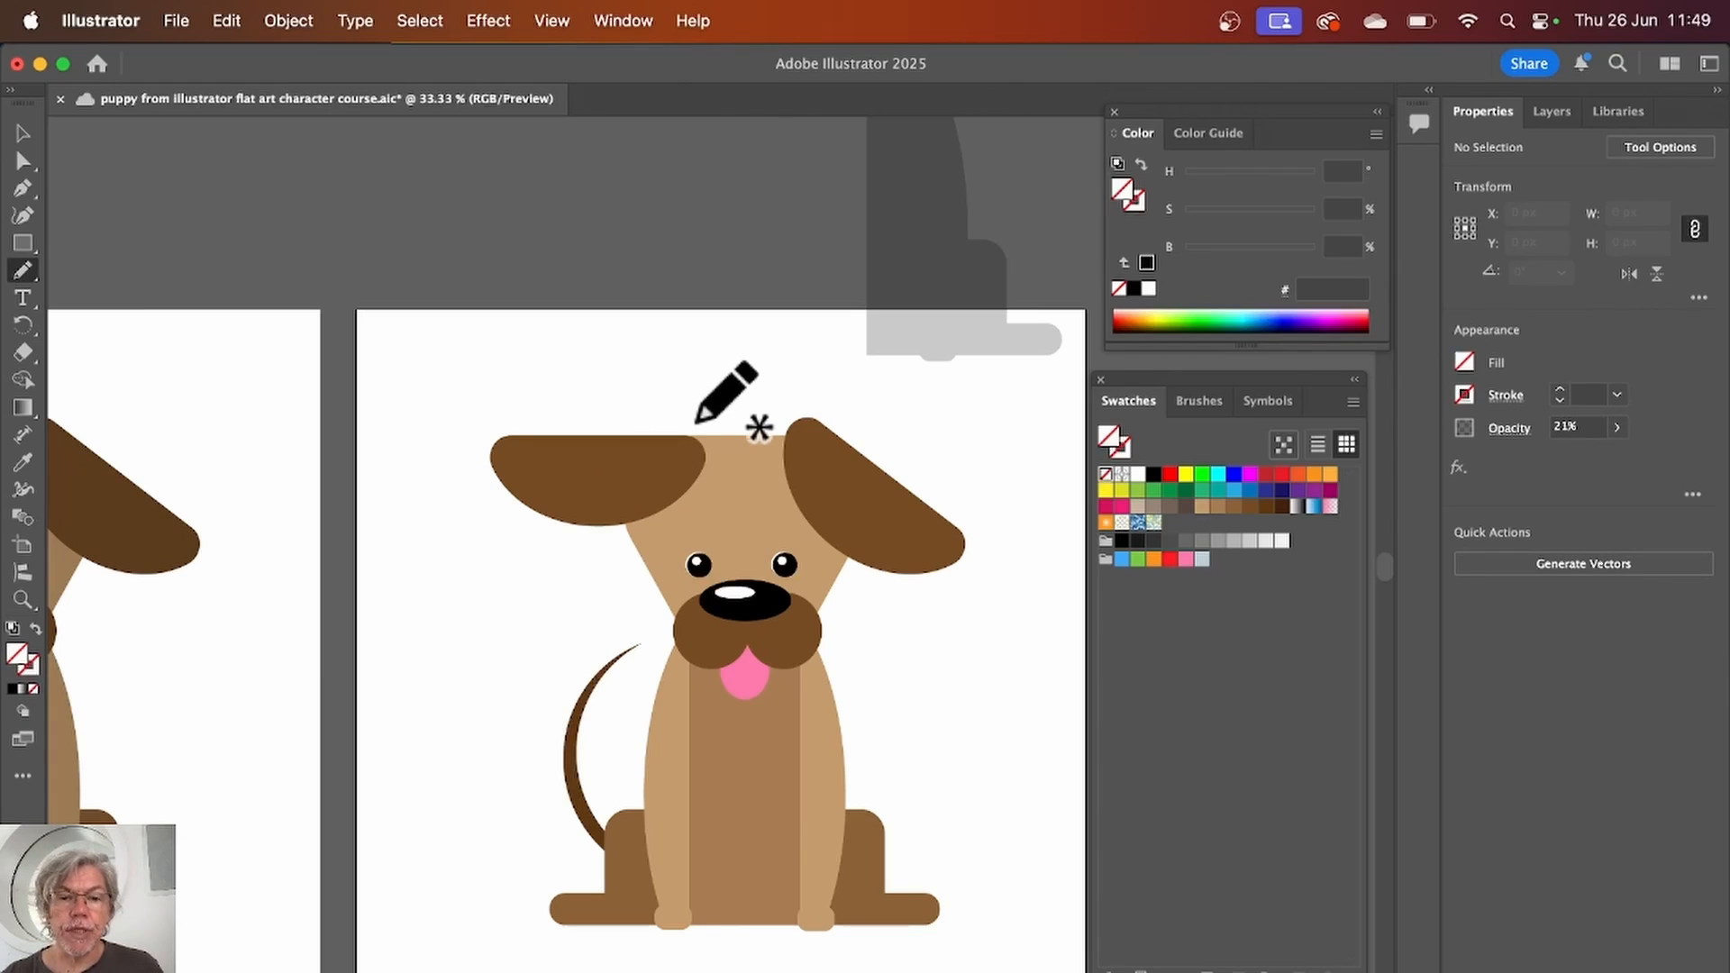
pyautogui.moveTo(696, 417)
pyautogui.mouseDown()
pyautogui.moveTo(705, 498)
pyautogui.moveTo(601, 580)
pyautogui.mouseUp()
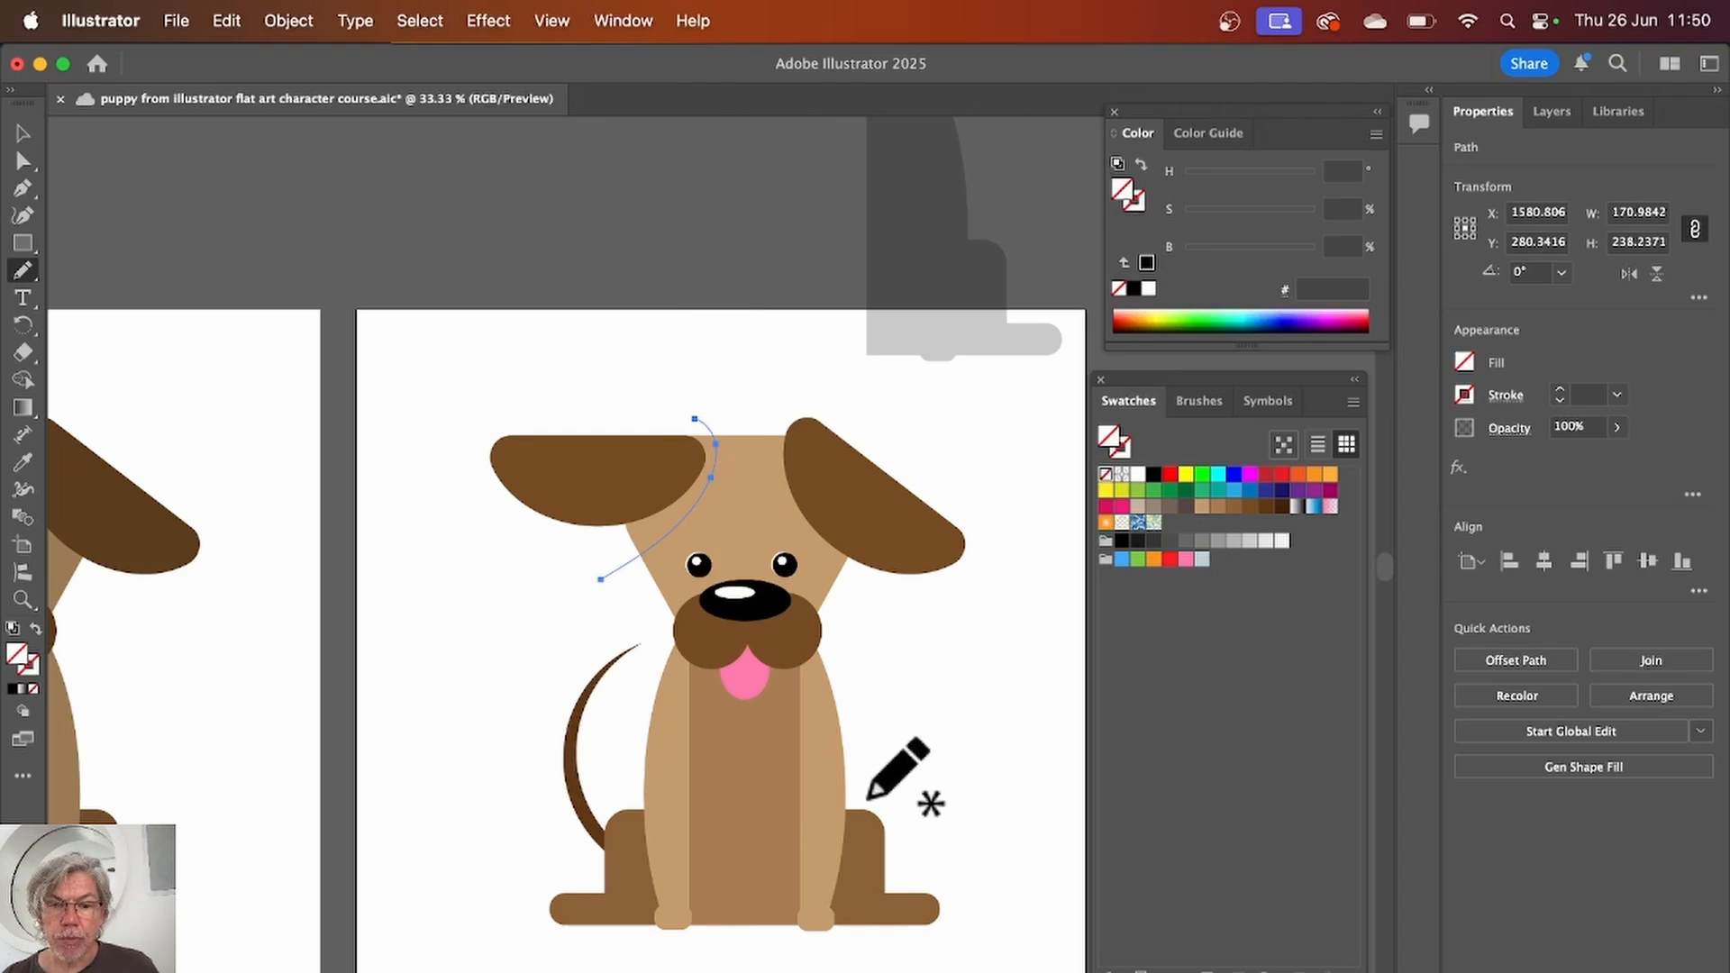
pyautogui.moveTo(865, 799); pyautogui.dragTo(863, 953)
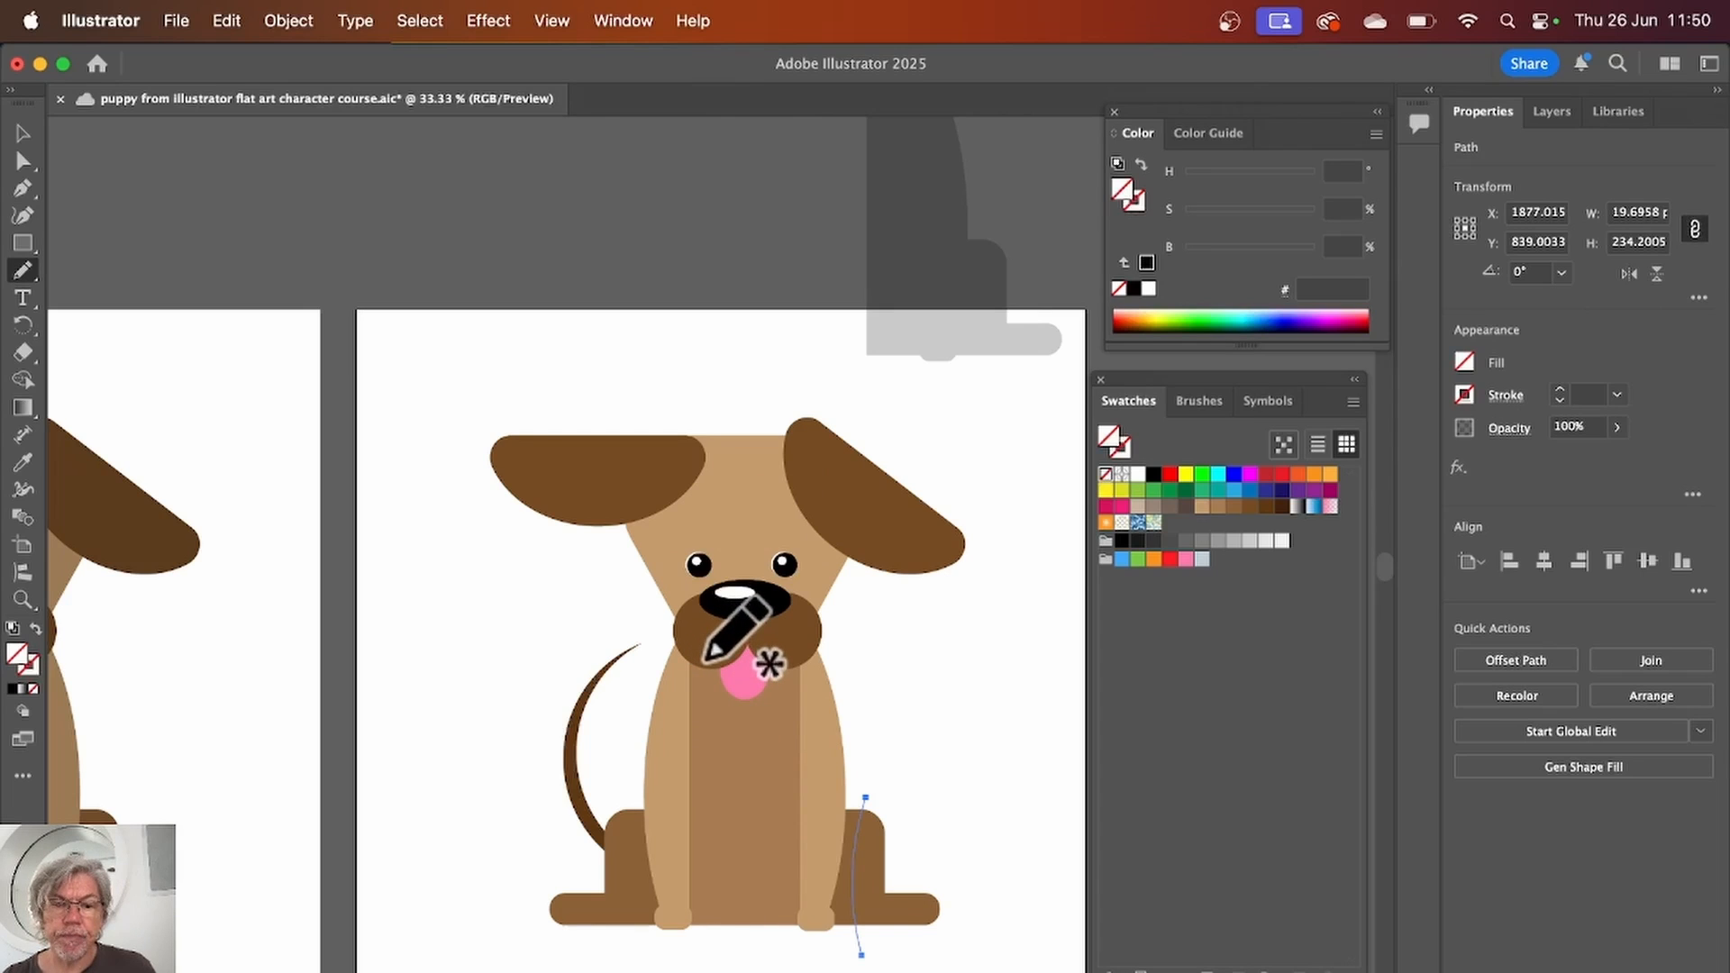
pyautogui.moveTo(705, 660); pyautogui.dragTo(719, 961)
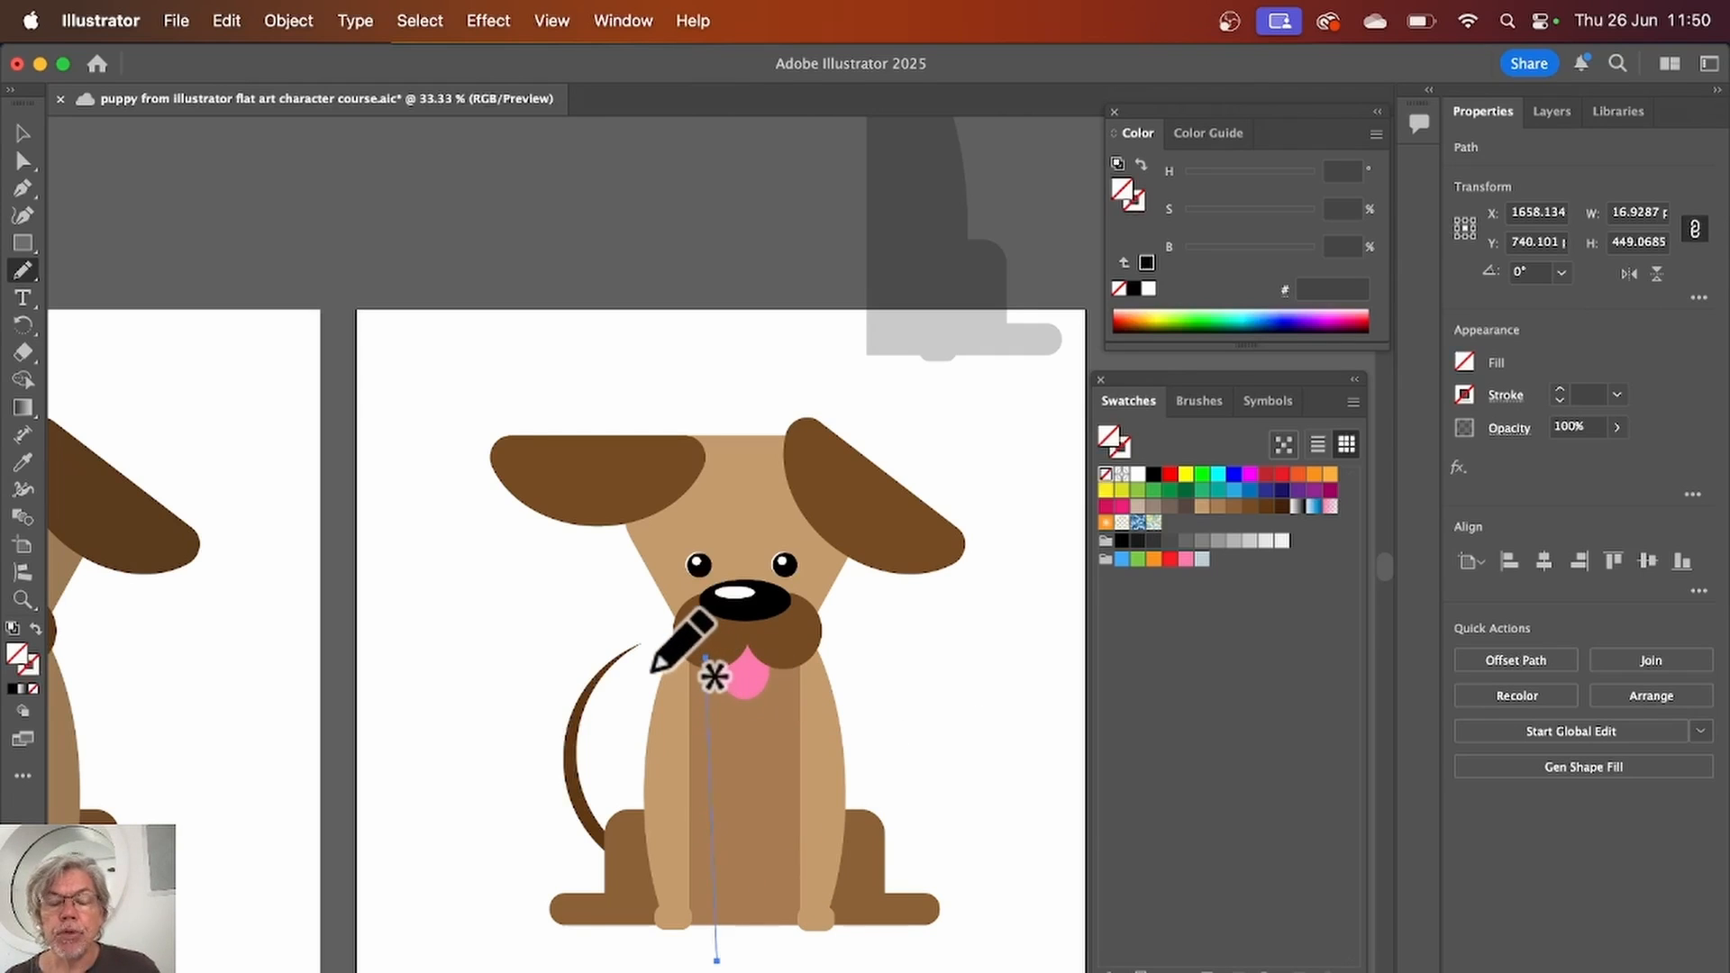
# Step: Draw a sagging Pencil curve under the puppy's muzzle, about 274 px wide and 60 px high, replacing a lower first attempt
pyautogui.moveTo(651, 671)
pyautogui.mouseDown()
pyautogui.moveTo(750, 716)
pyautogui.moveTo(853, 670)
pyautogui.mouseUp()
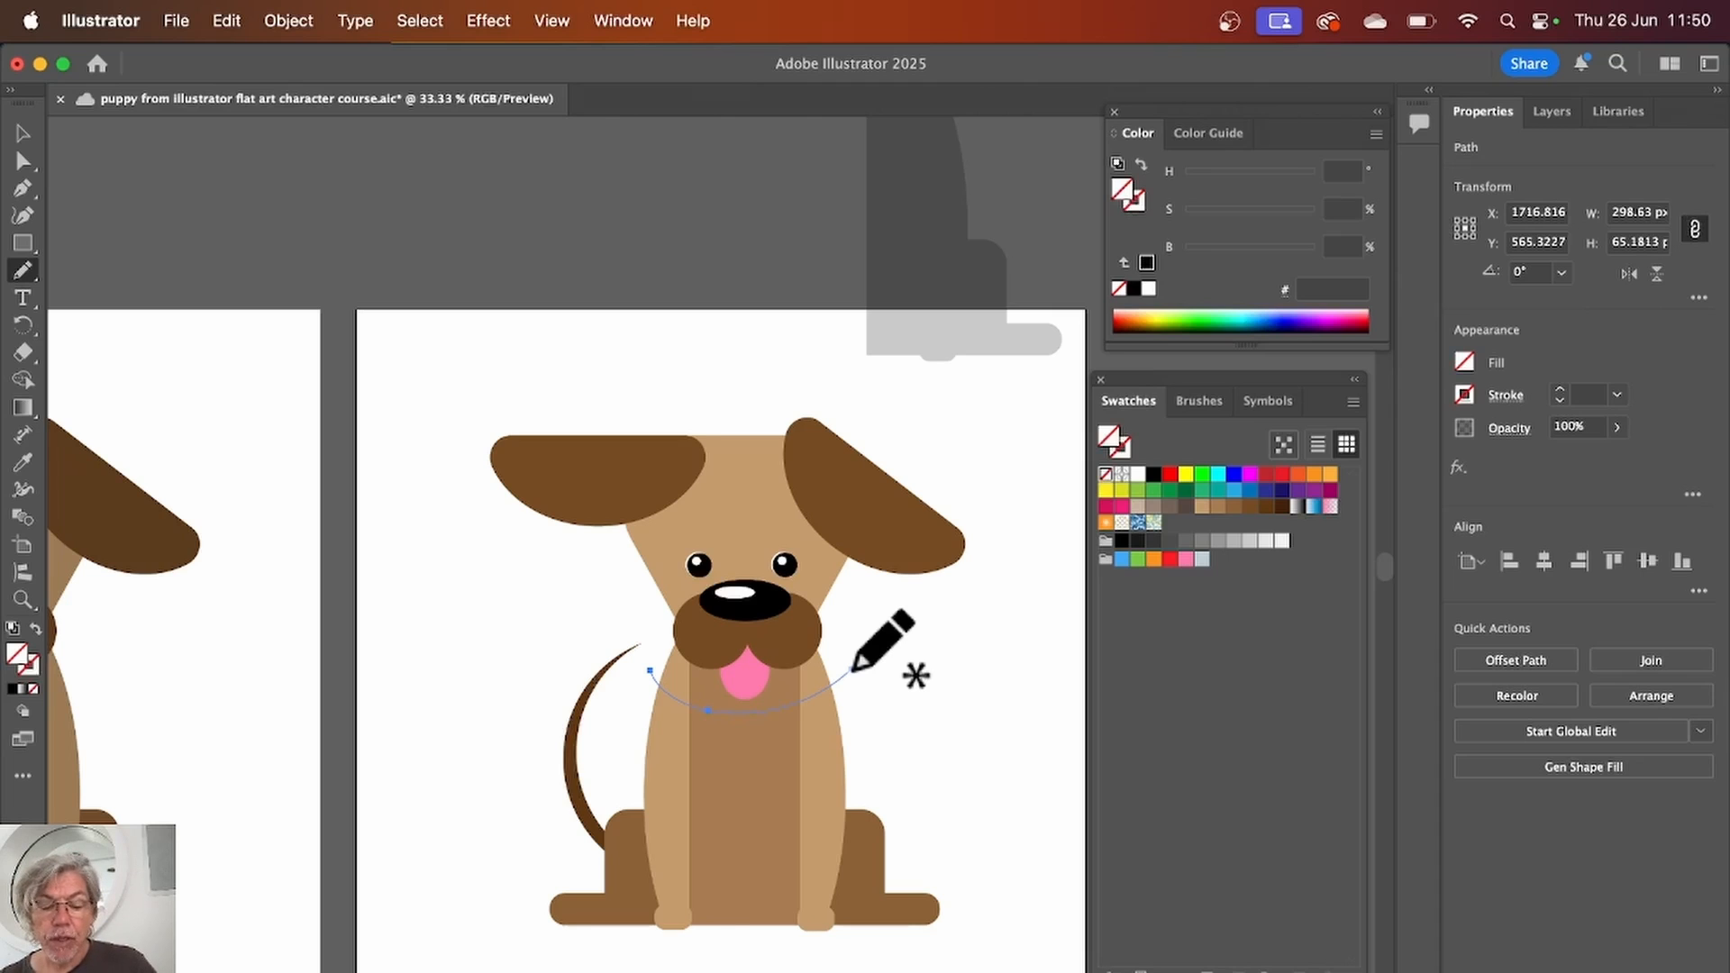
pyautogui.press('super+z')
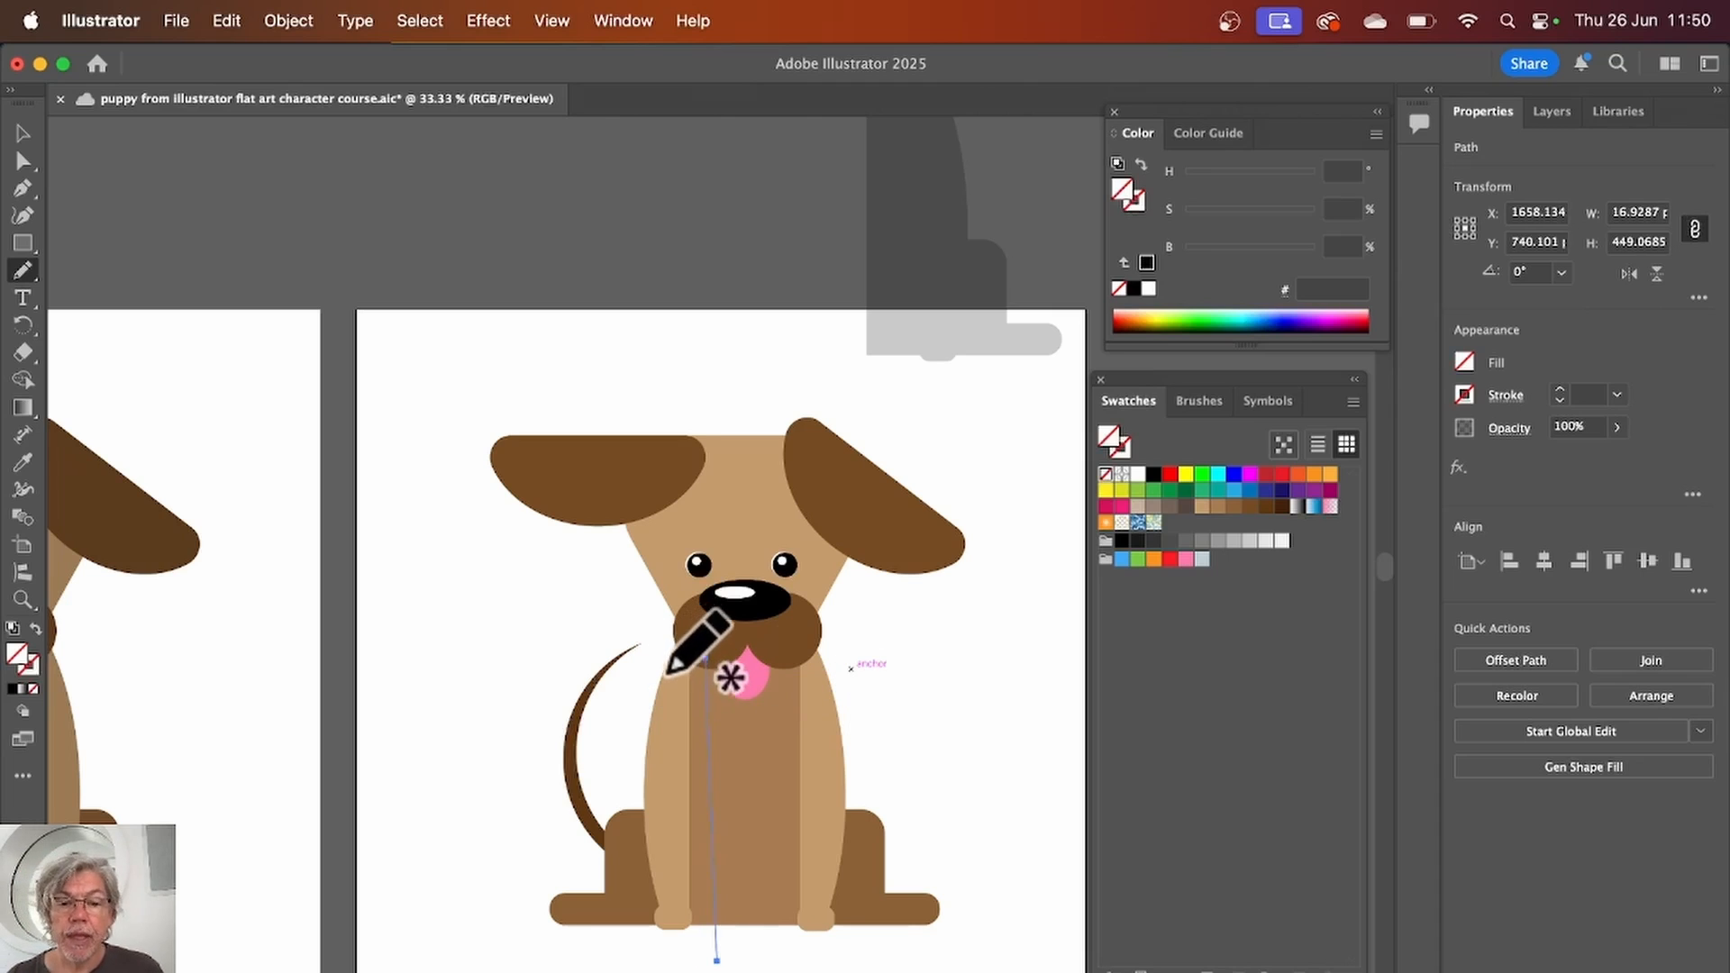
pyautogui.moveTo(663, 653)
pyautogui.mouseDown()
pyautogui.moveTo(741, 690)
pyautogui.moveTo(844, 643)
pyautogui.mouseUp()
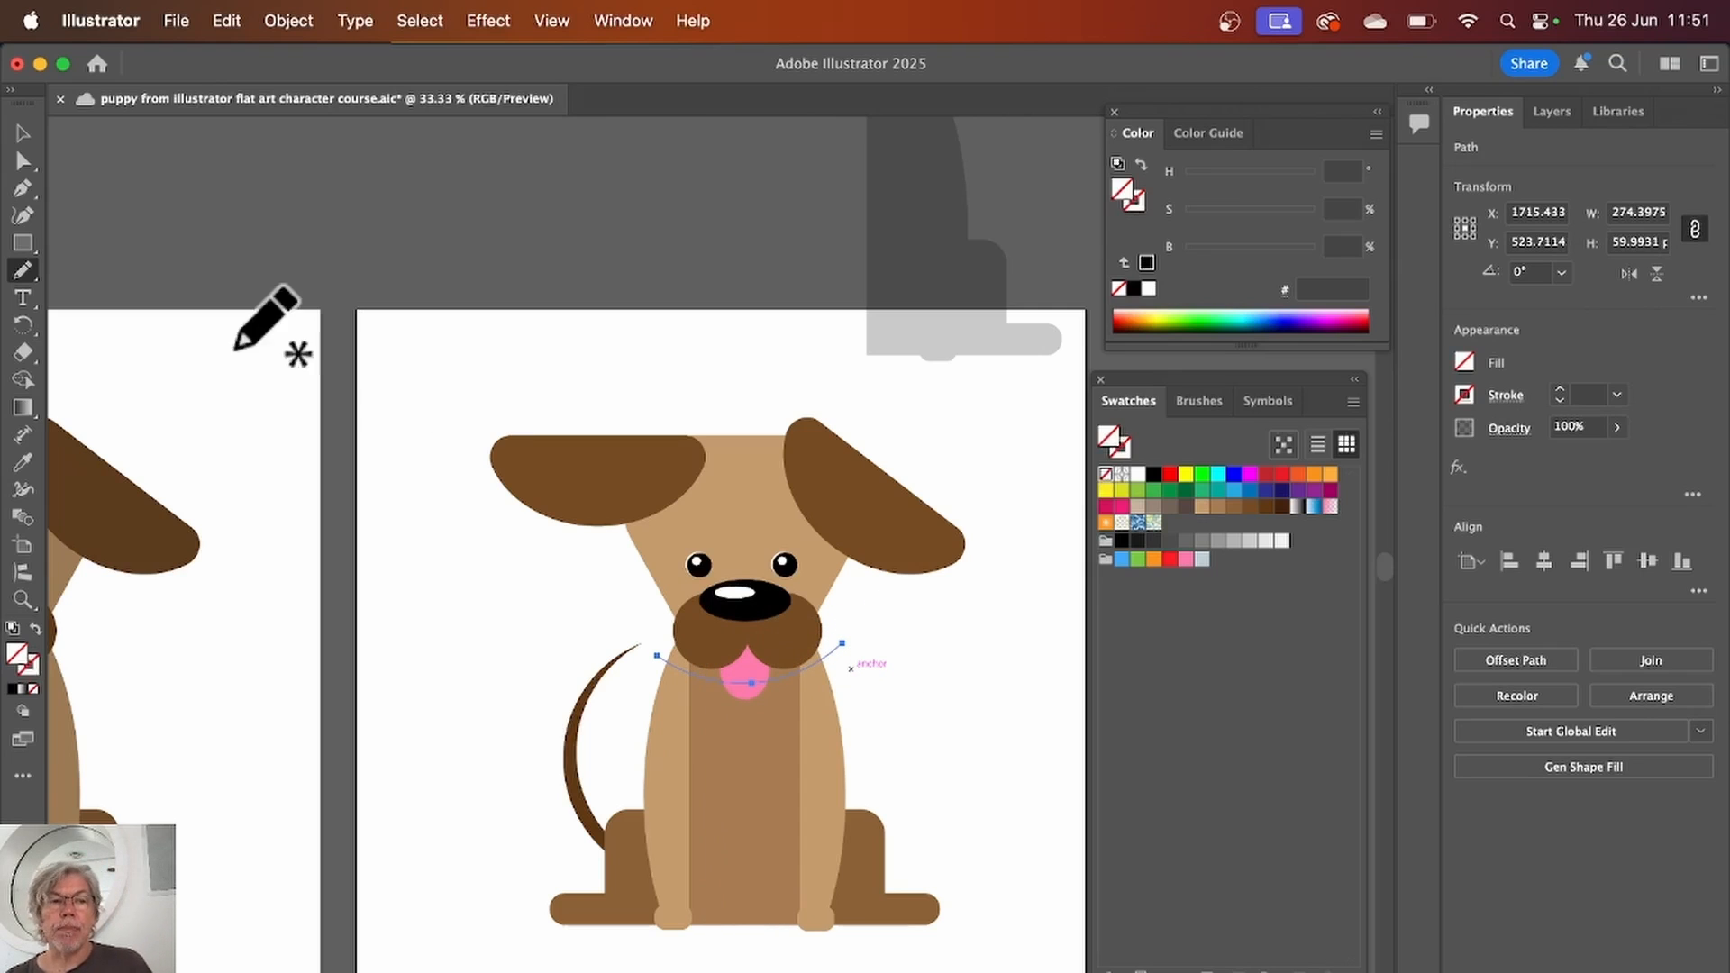
# Step: Shift the invisible chin curve slightly down and to the right, save the document, and deselect the curve
pyautogui.click(23, 134)
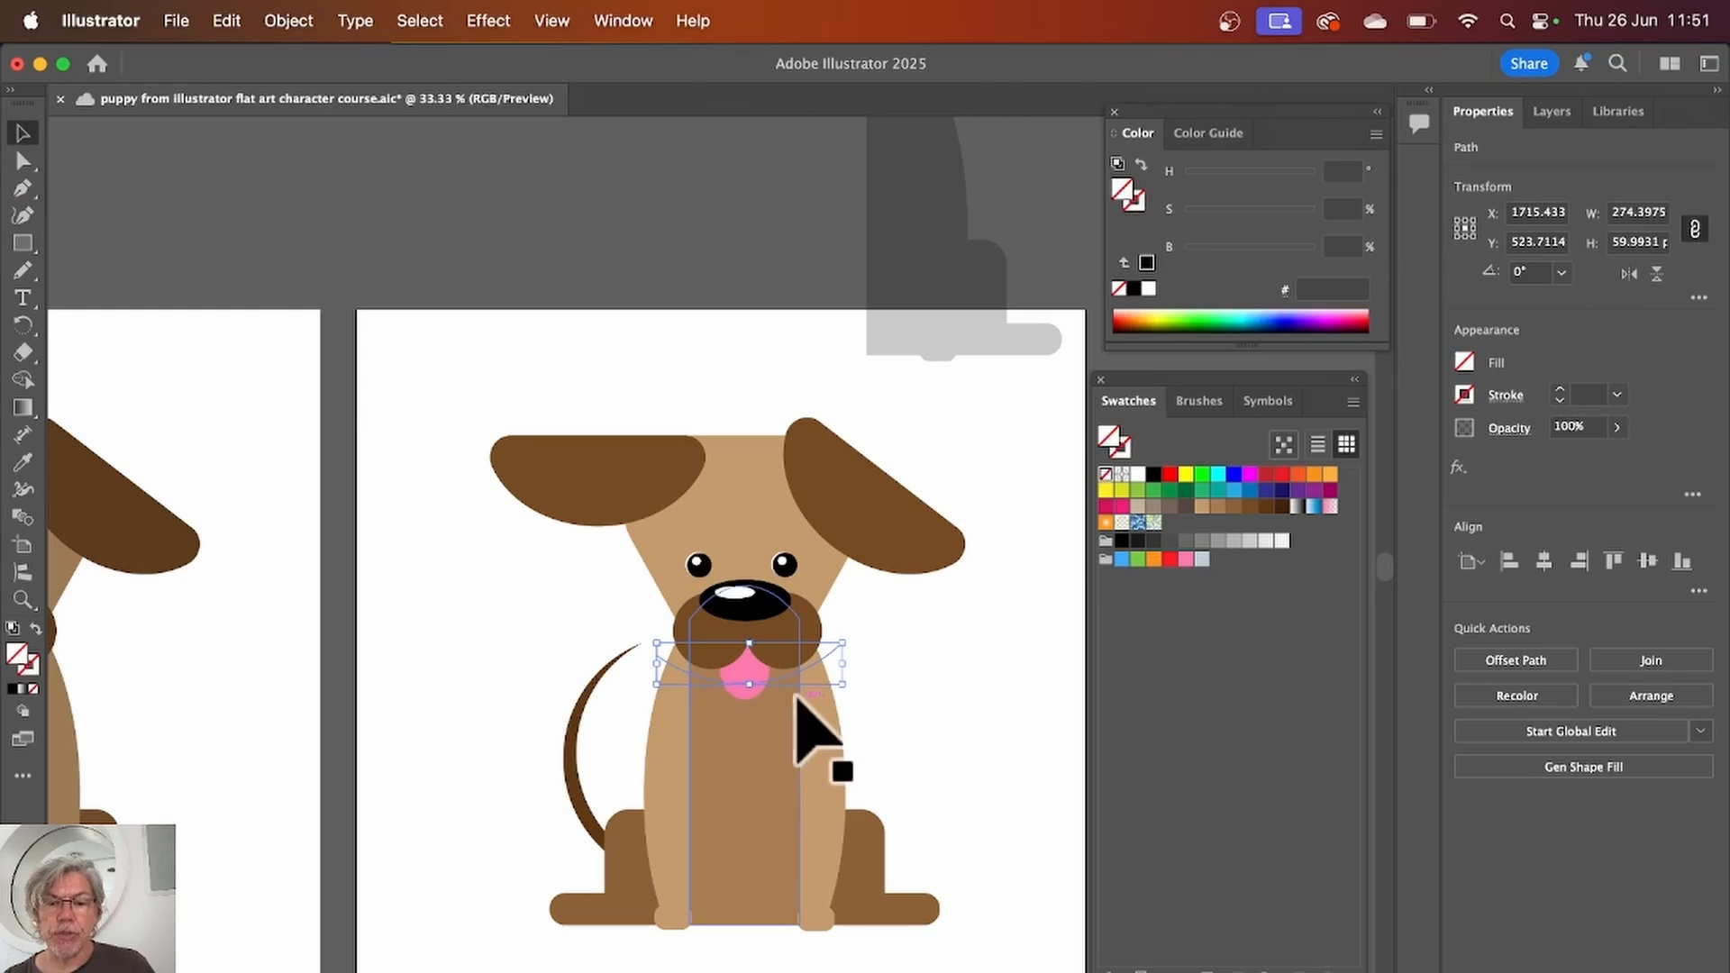
pyautogui.moveTo(785, 679); pyautogui.dragTo(788, 682)
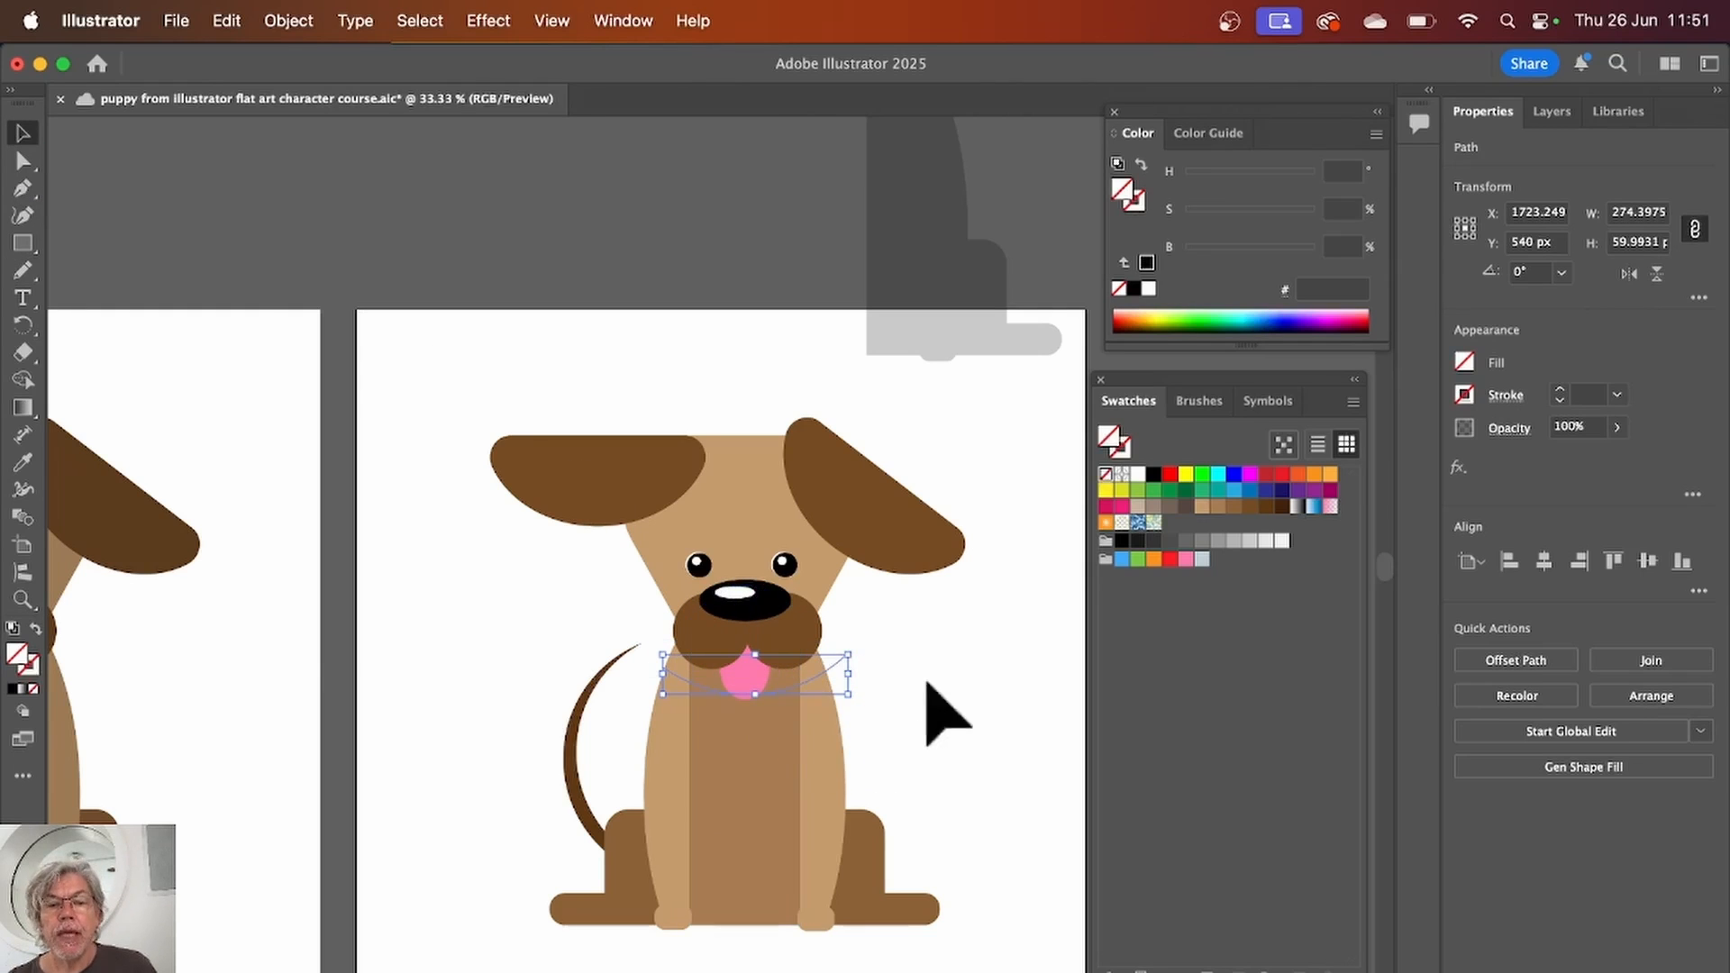
pyautogui.press('super+s')
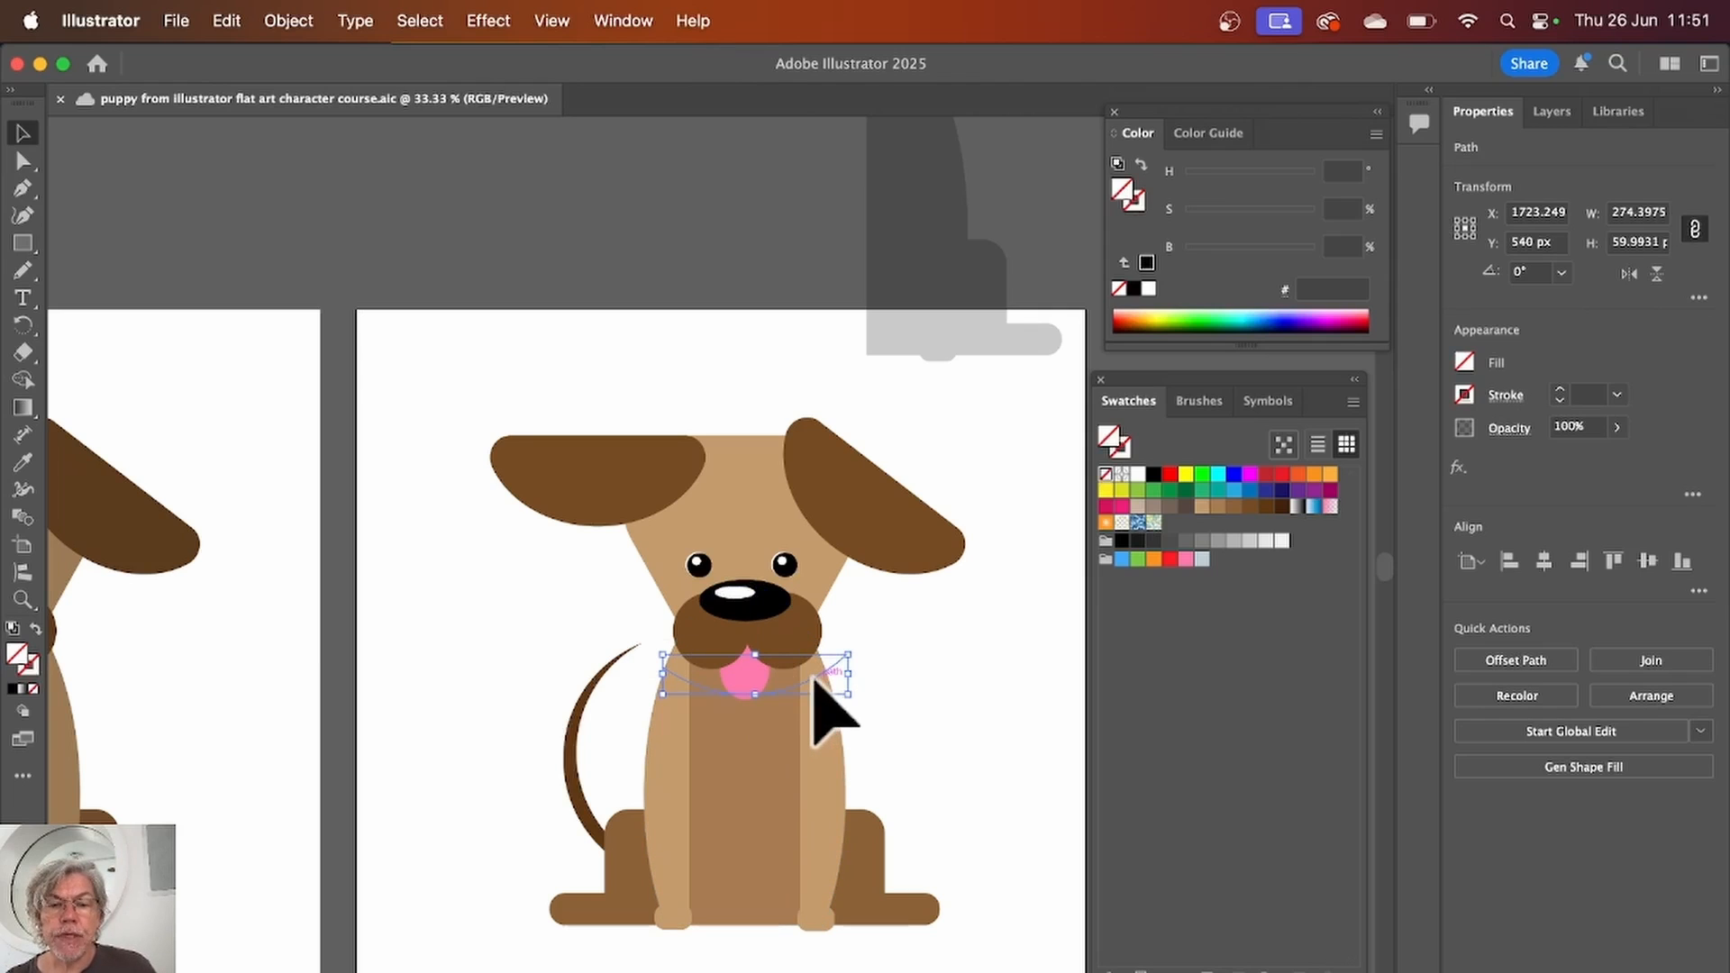
pyautogui.moveTo(813, 677); pyautogui.dragTo(813, 676)
pyautogui.click(908, 656)
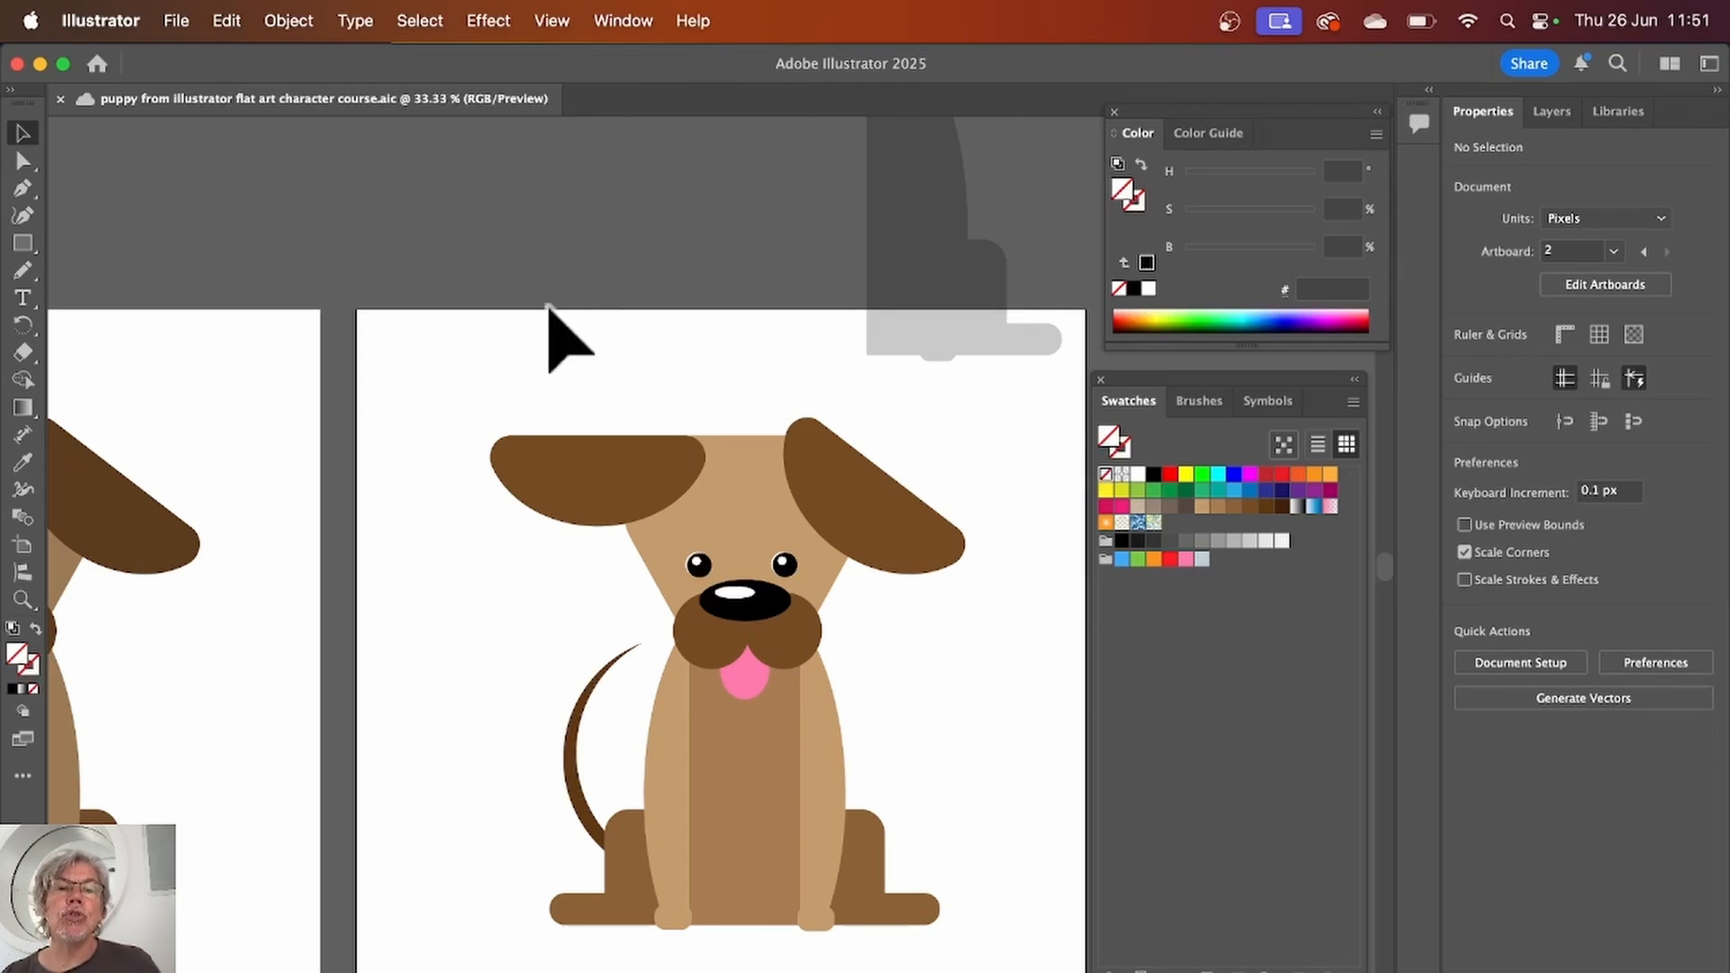
# Step: Show the artwork in Outline mode, move the chin curve slightly up and left under the muzzle, and return to Preview
pyautogui.click(551, 21)
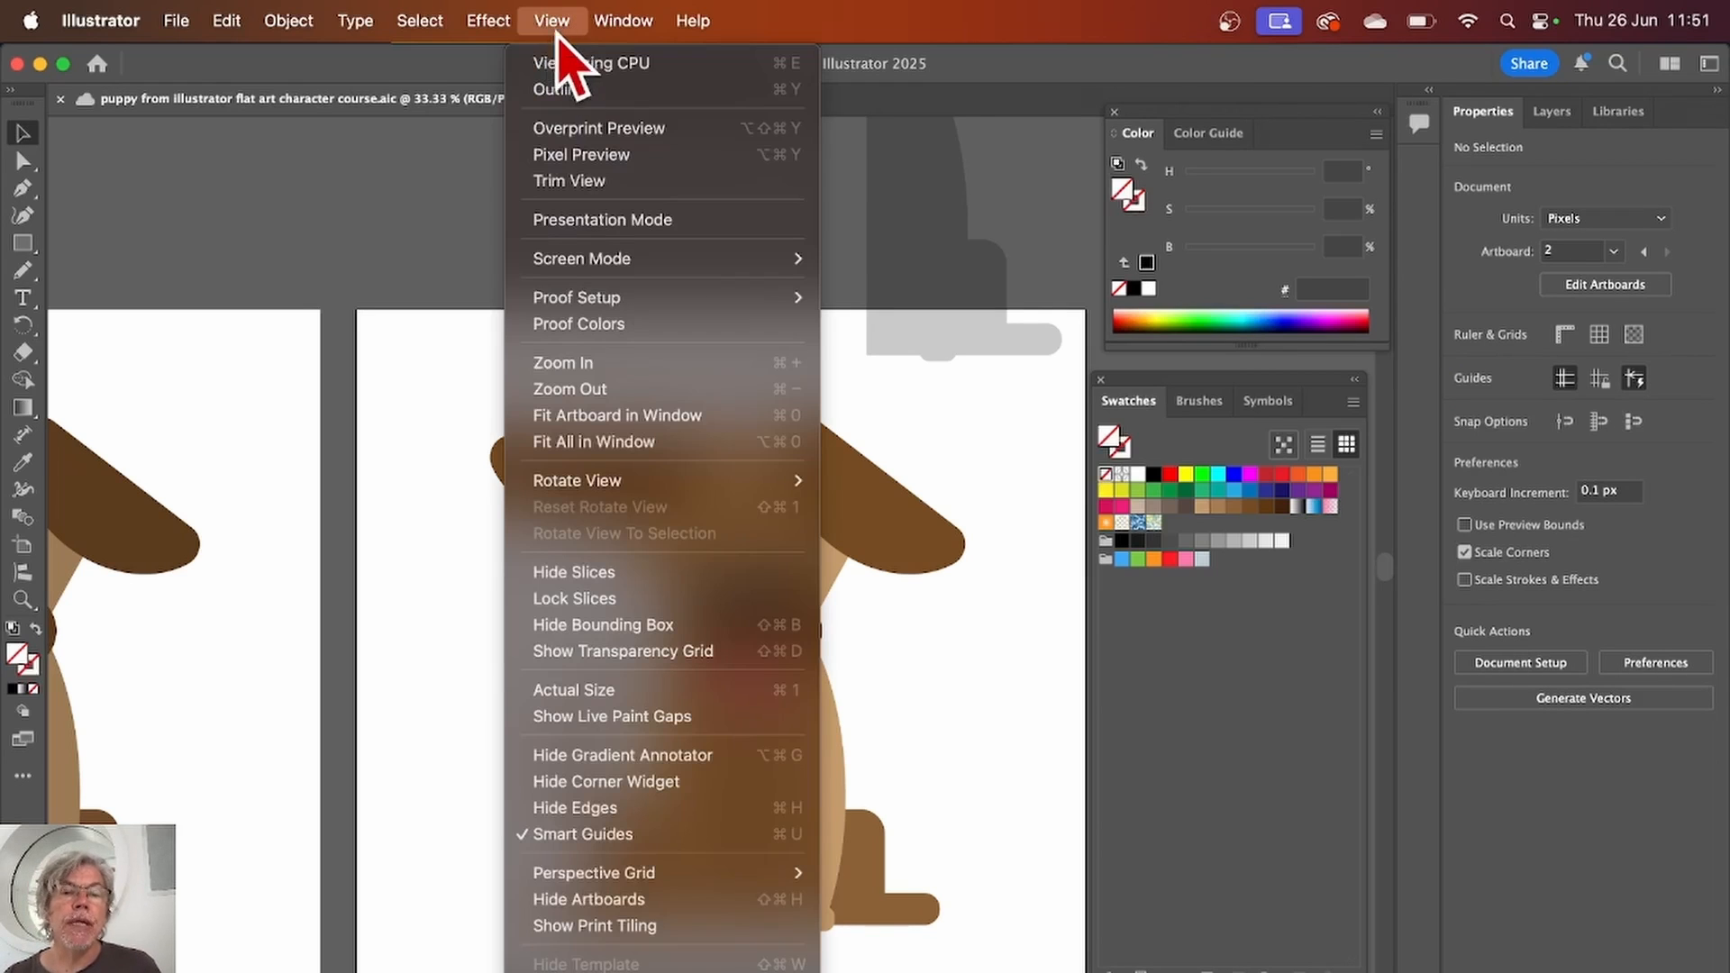
pyautogui.click(560, 89)
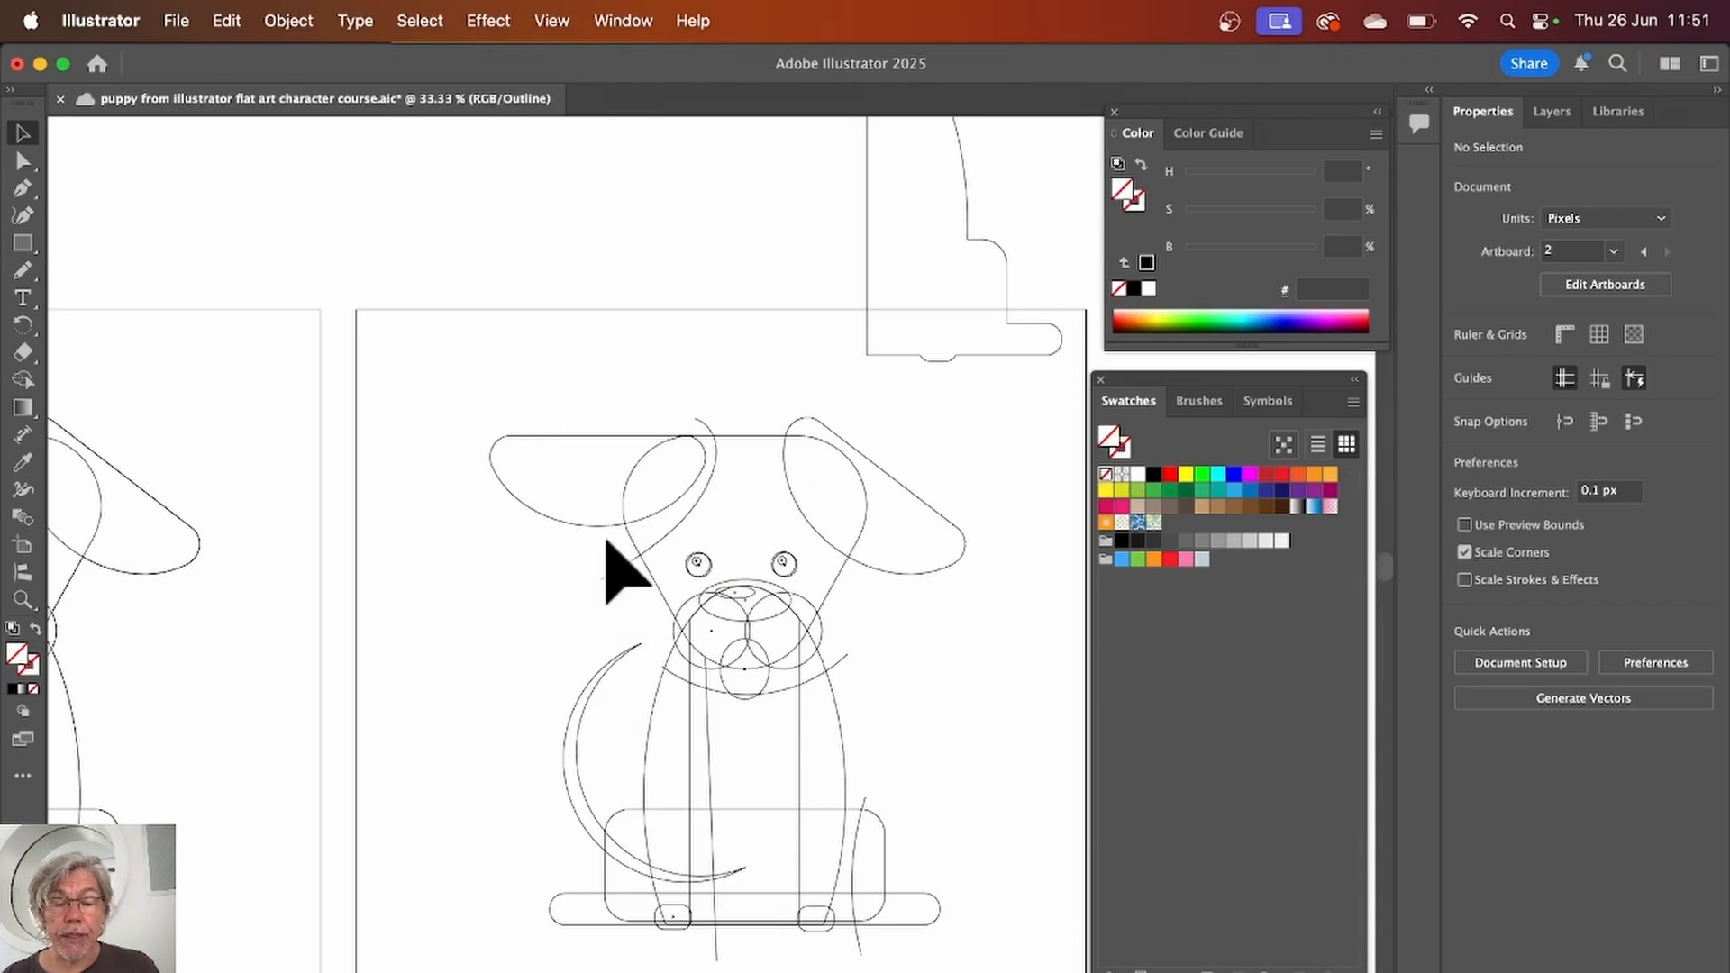
pyautogui.moveTo(819, 680); pyautogui.dragTo(814, 669)
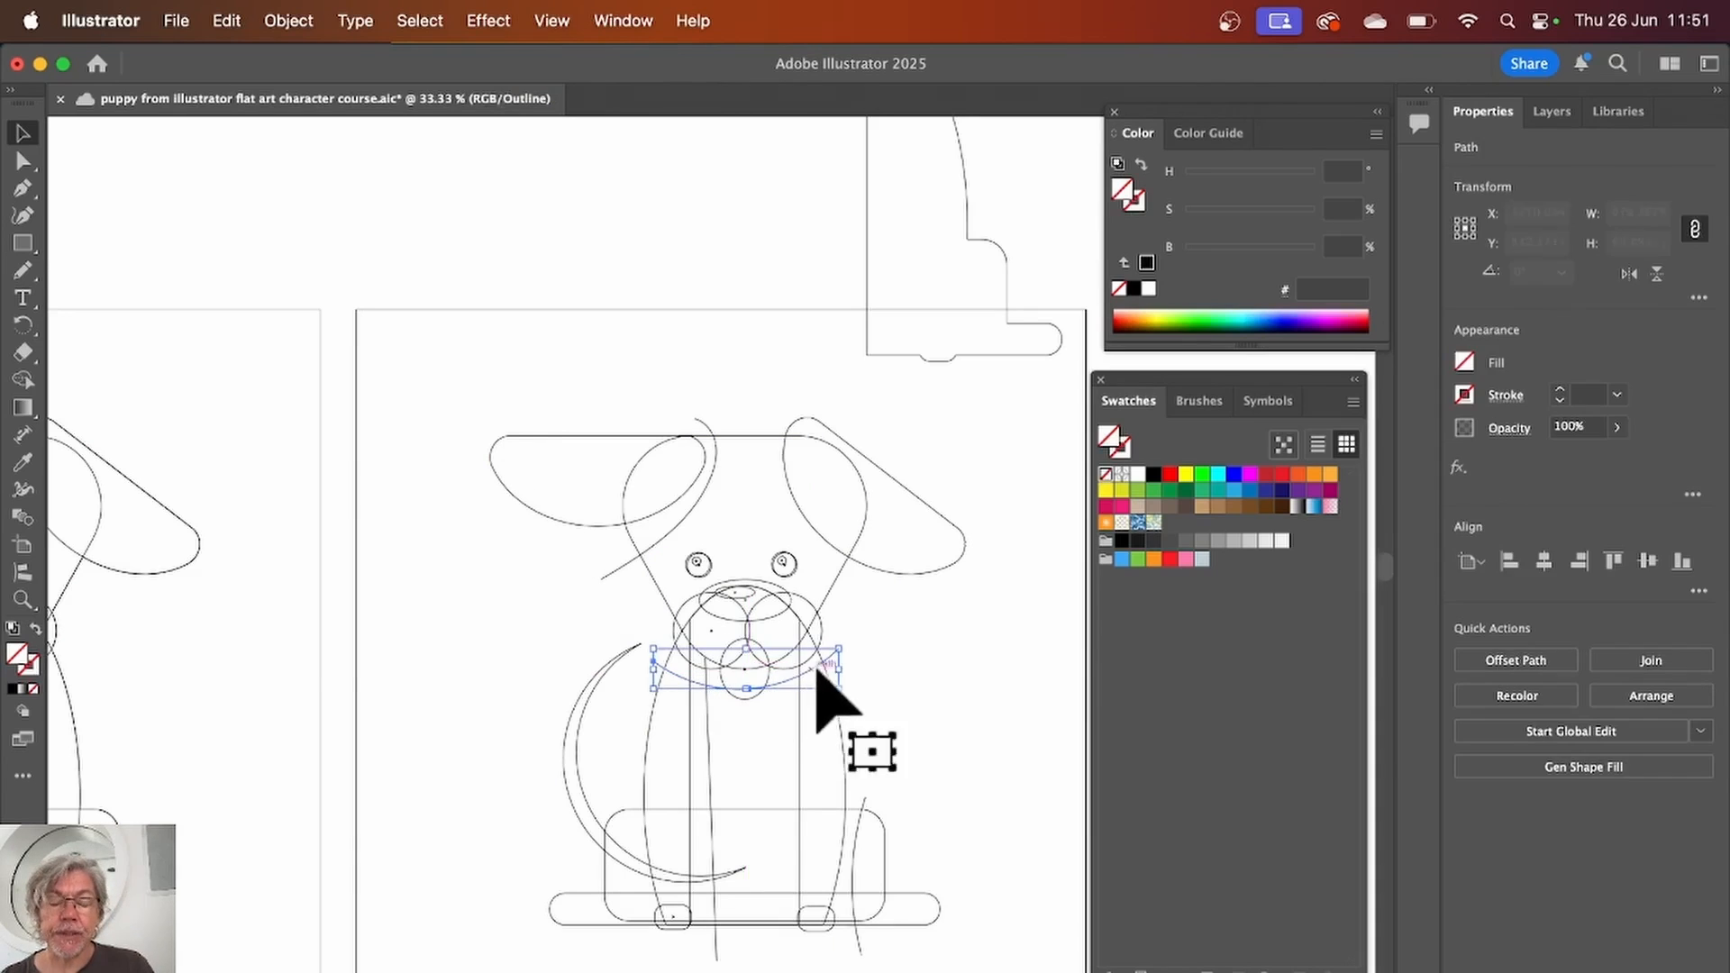
pyautogui.click(561, 24)
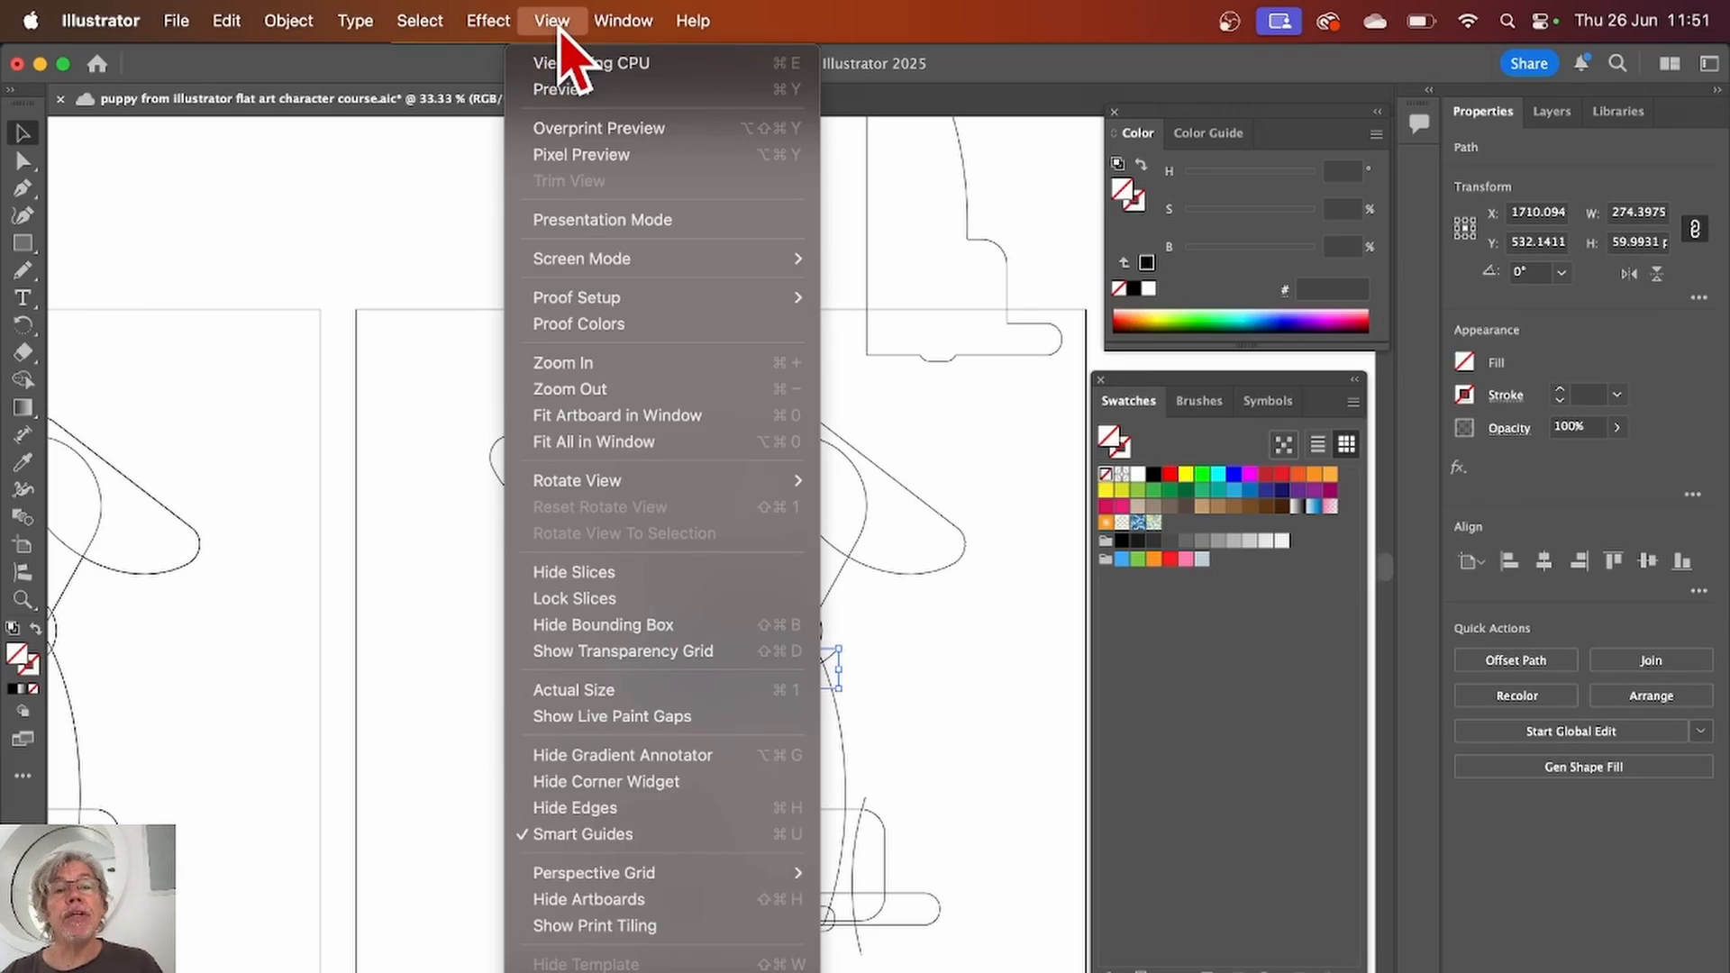
pyautogui.click(587, 93)
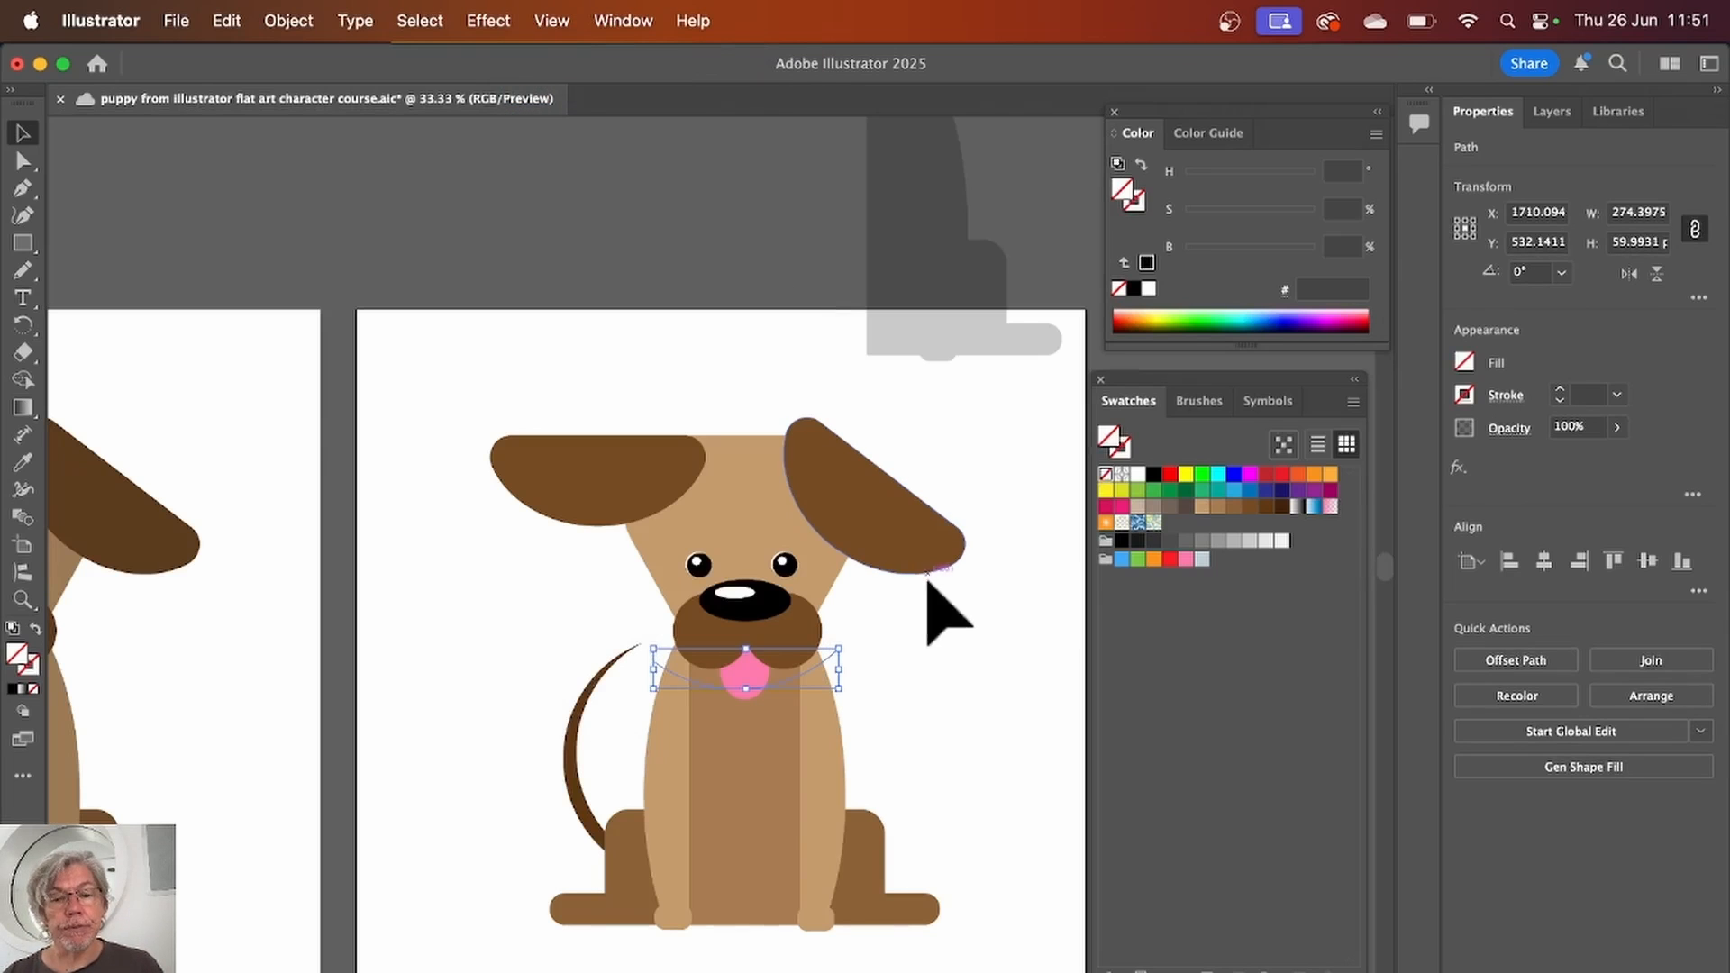
pyautogui.click(890, 680)
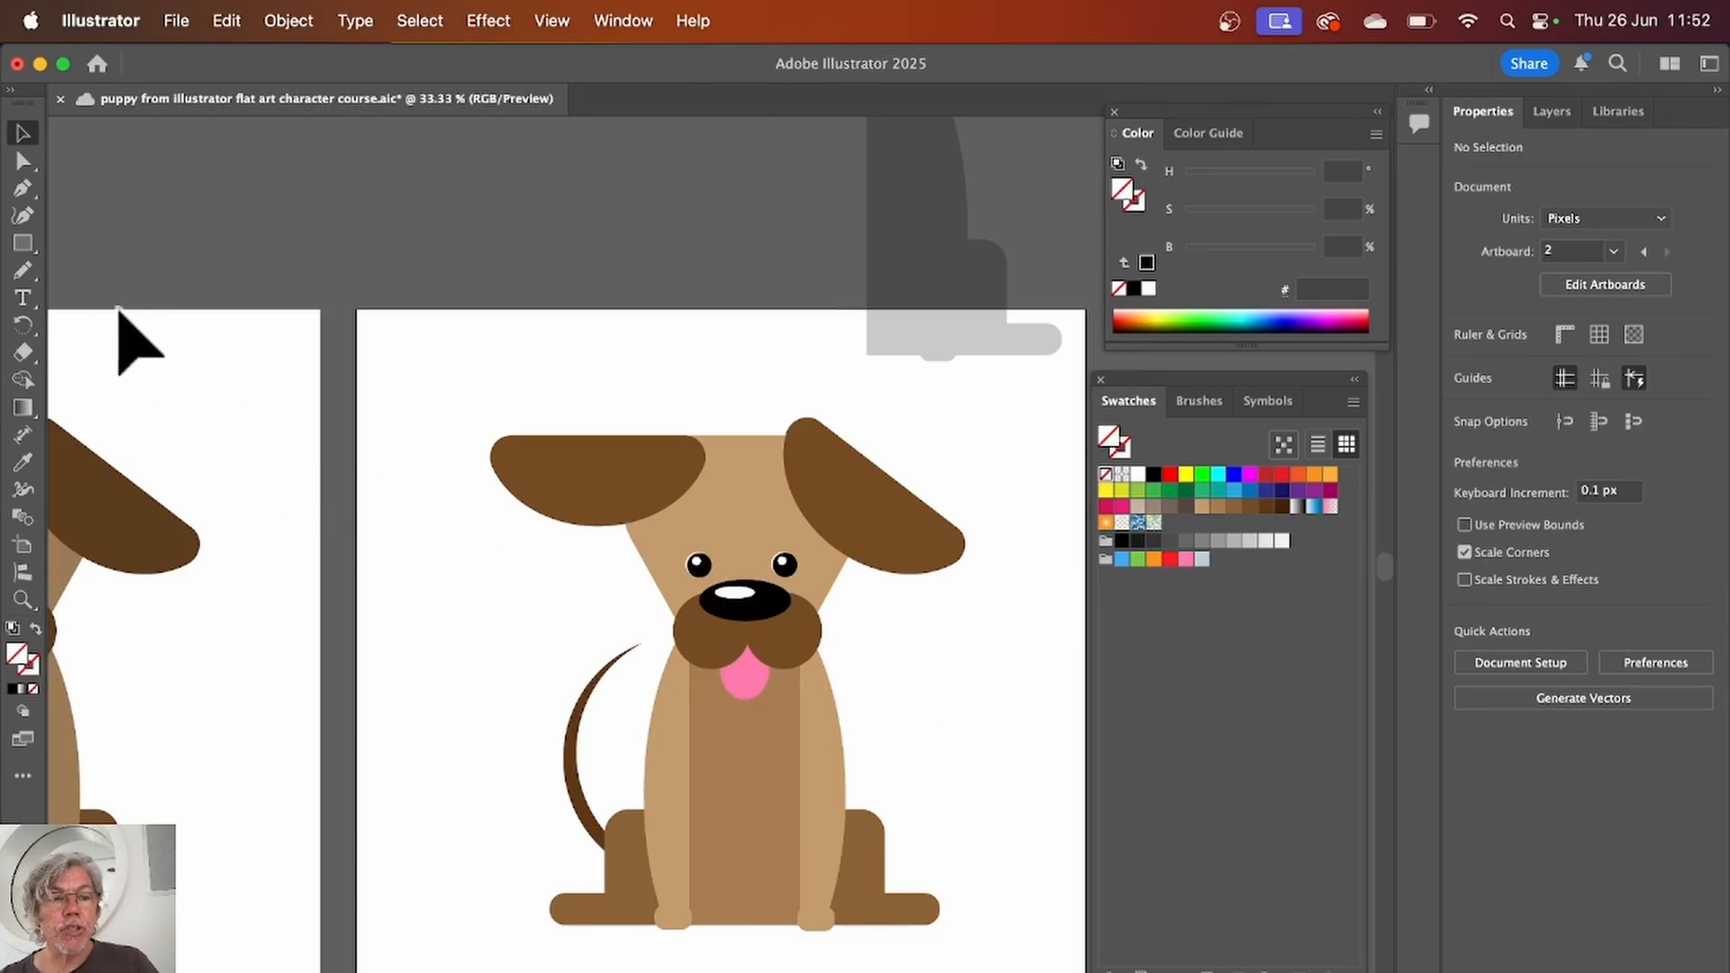
# Step: Draw a Pencil curve about 118 by 90 px from the tongue to the muzzle's right side, and check it in Outline mode
pyautogui.click(22, 271)
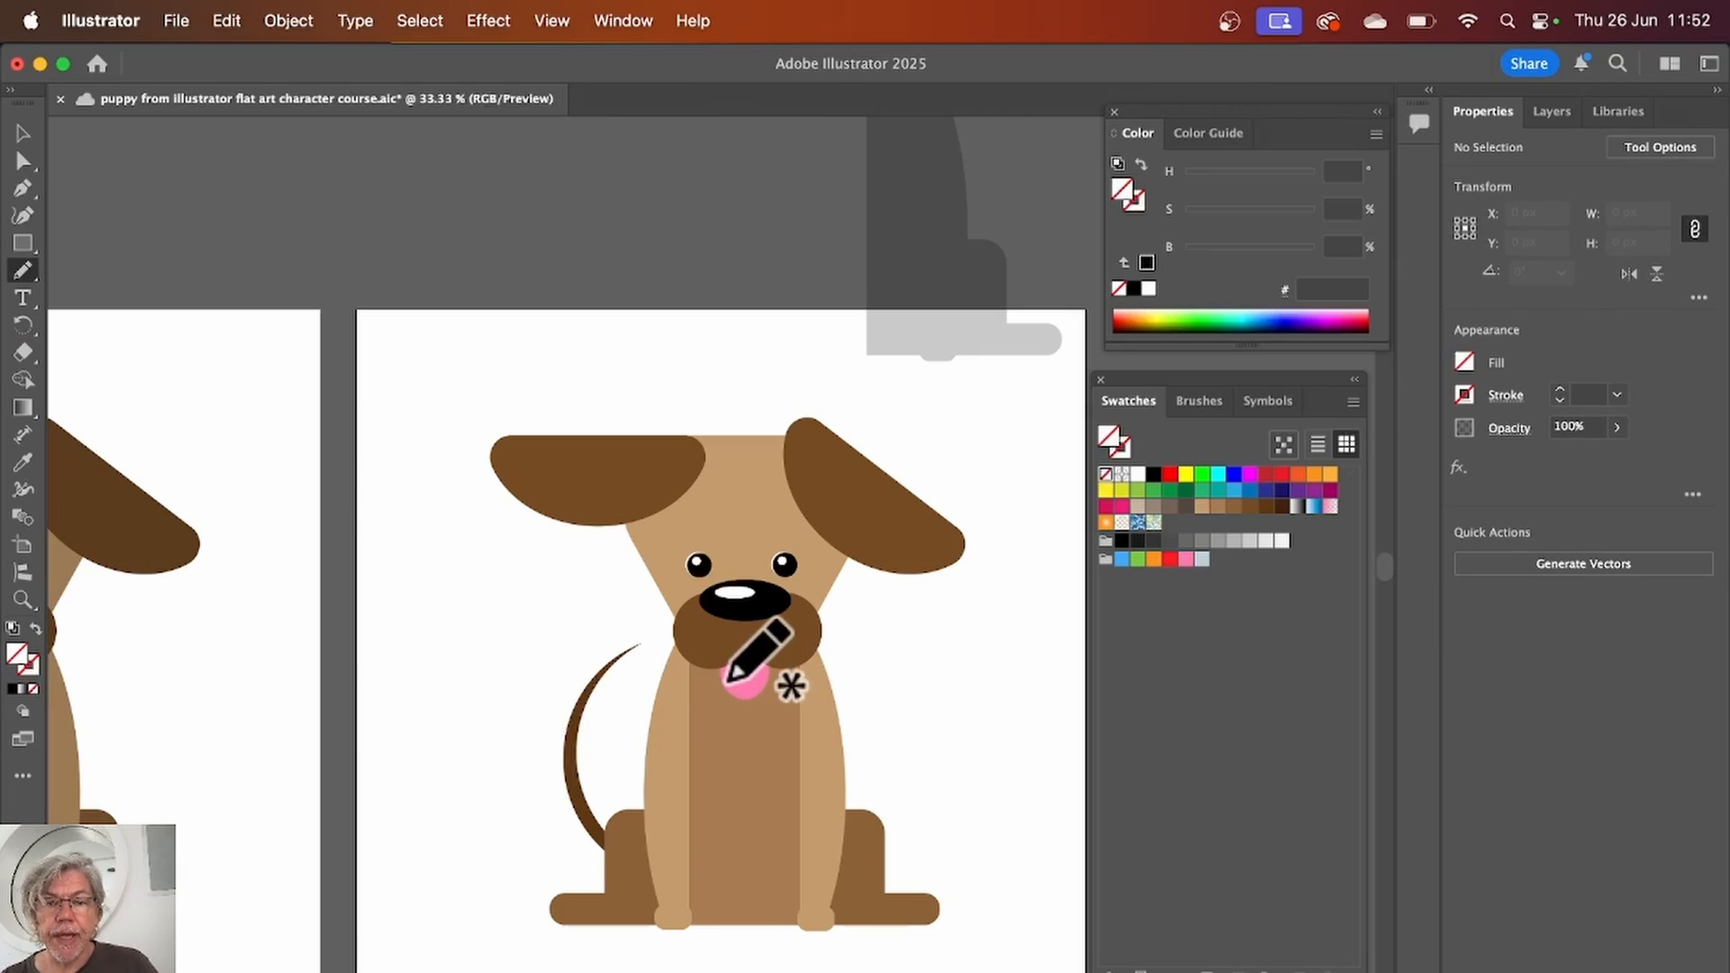
pyautogui.moveTo(728, 678)
pyautogui.mouseDown()
pyautogui.moveTo(770, 710)
pyautogui.moveTo(807, 653)
pyautogui.mouseUp()
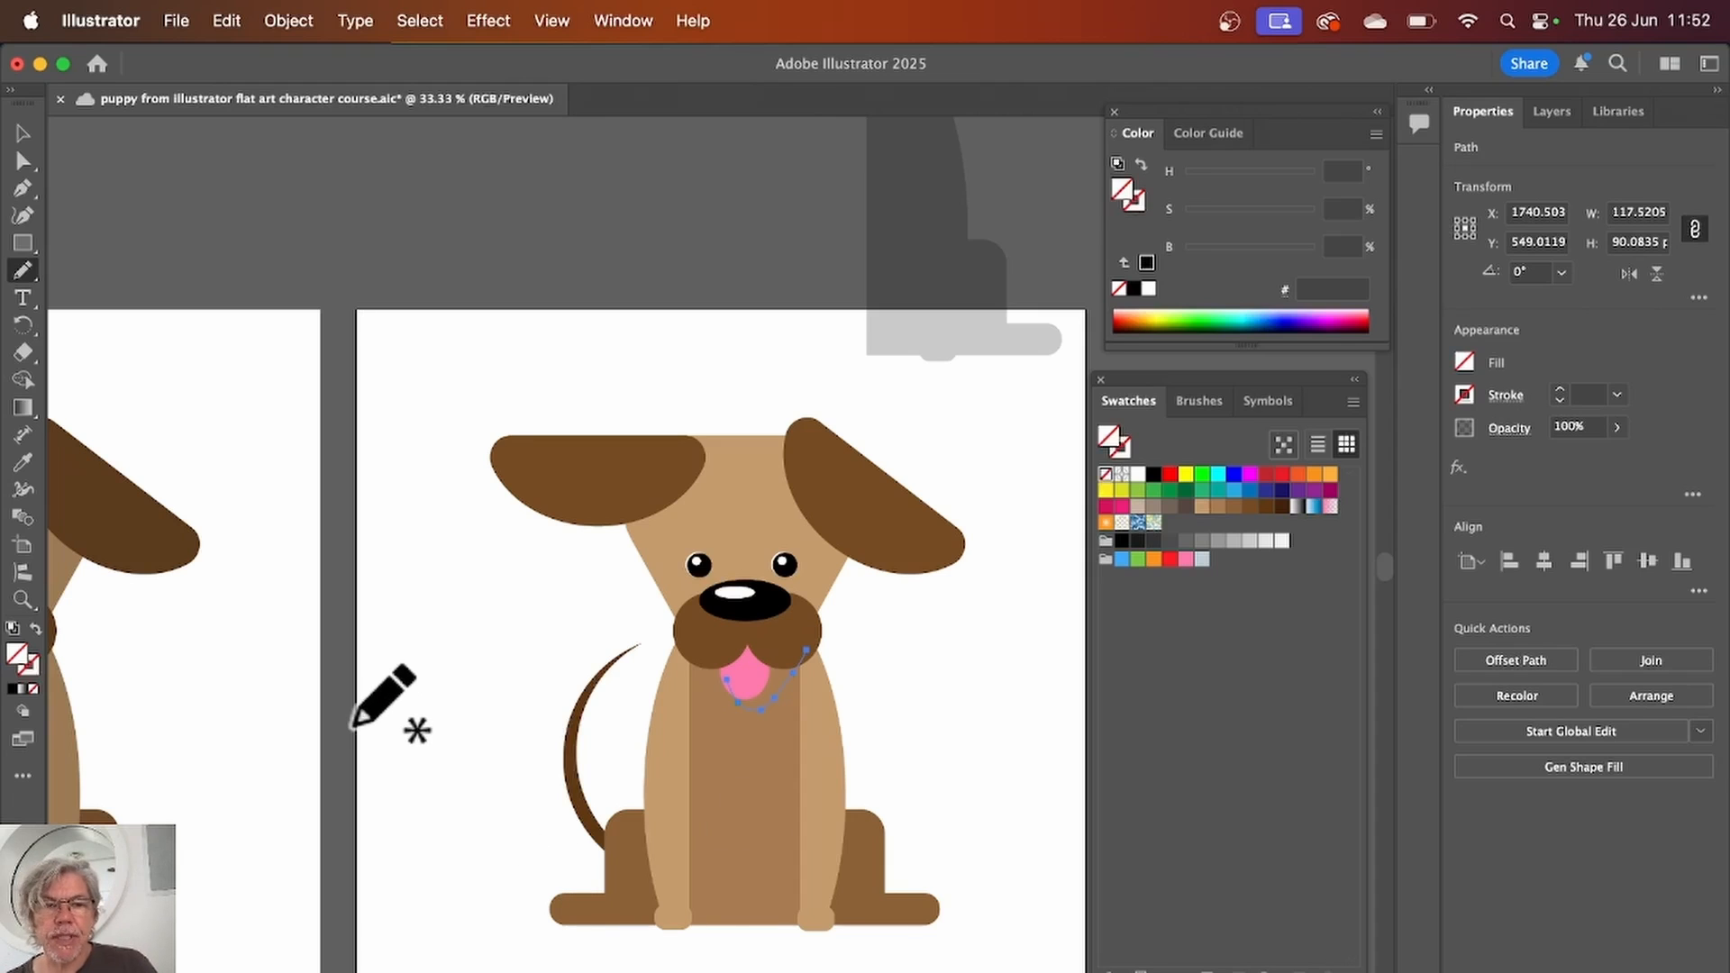
pyautogui.click(551, 19)
pyautogui.click(567, 89)
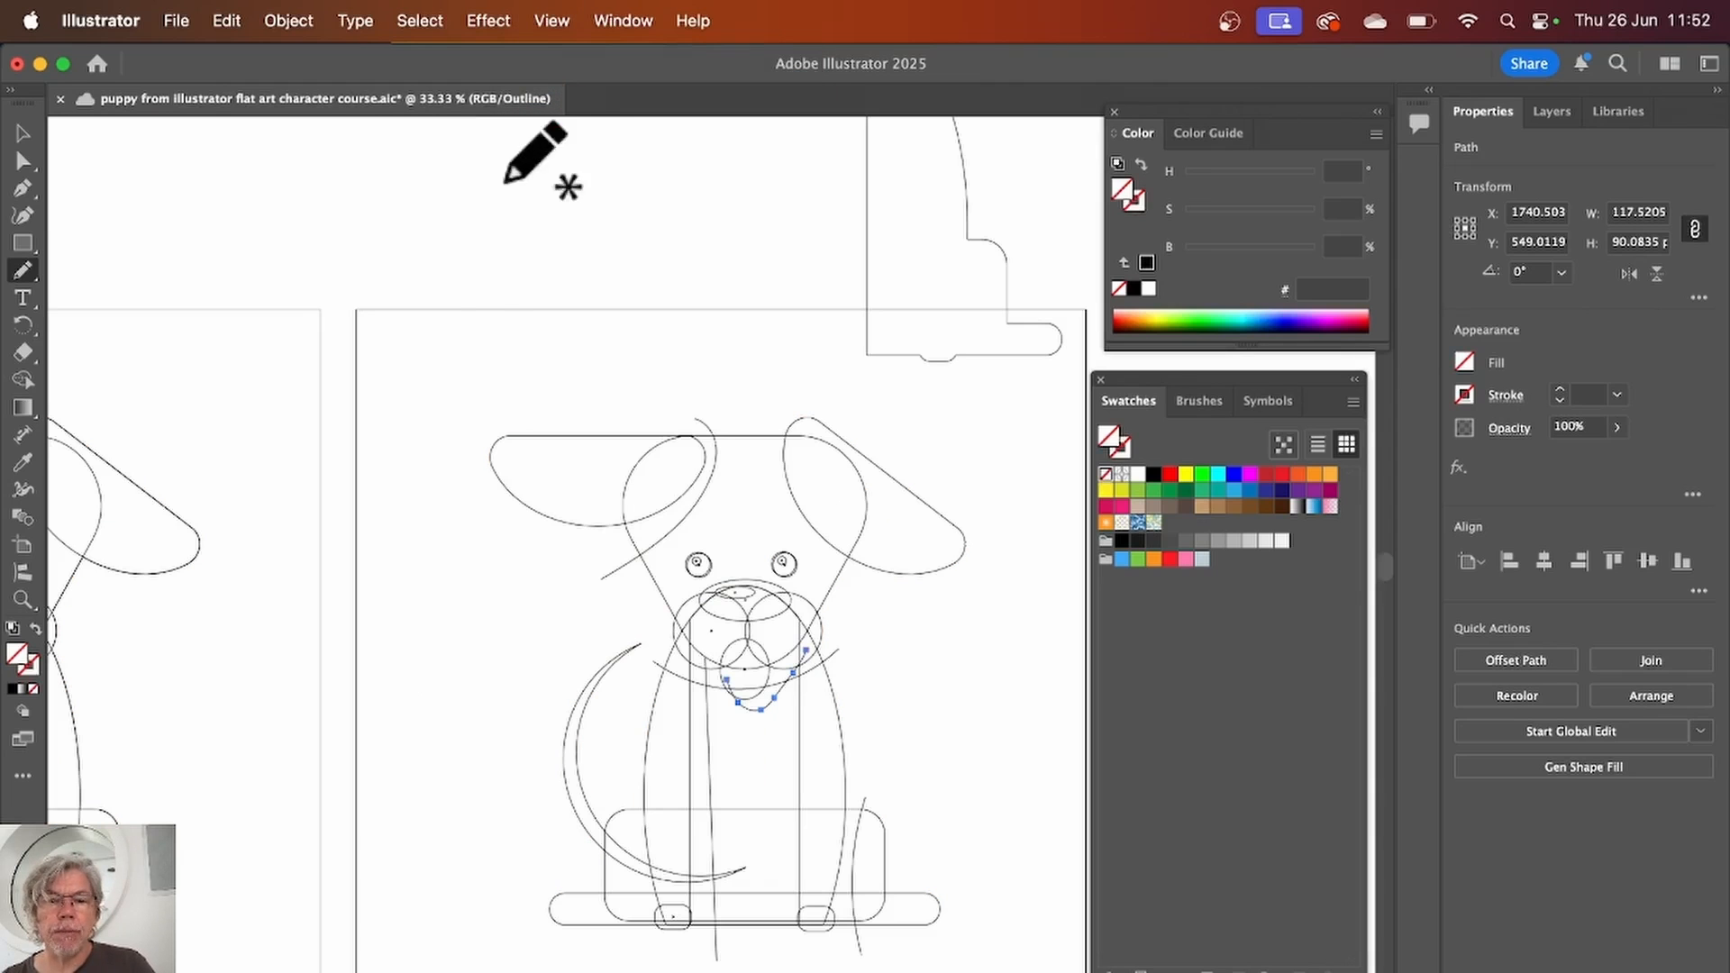
pyautogui.click(553, 20)
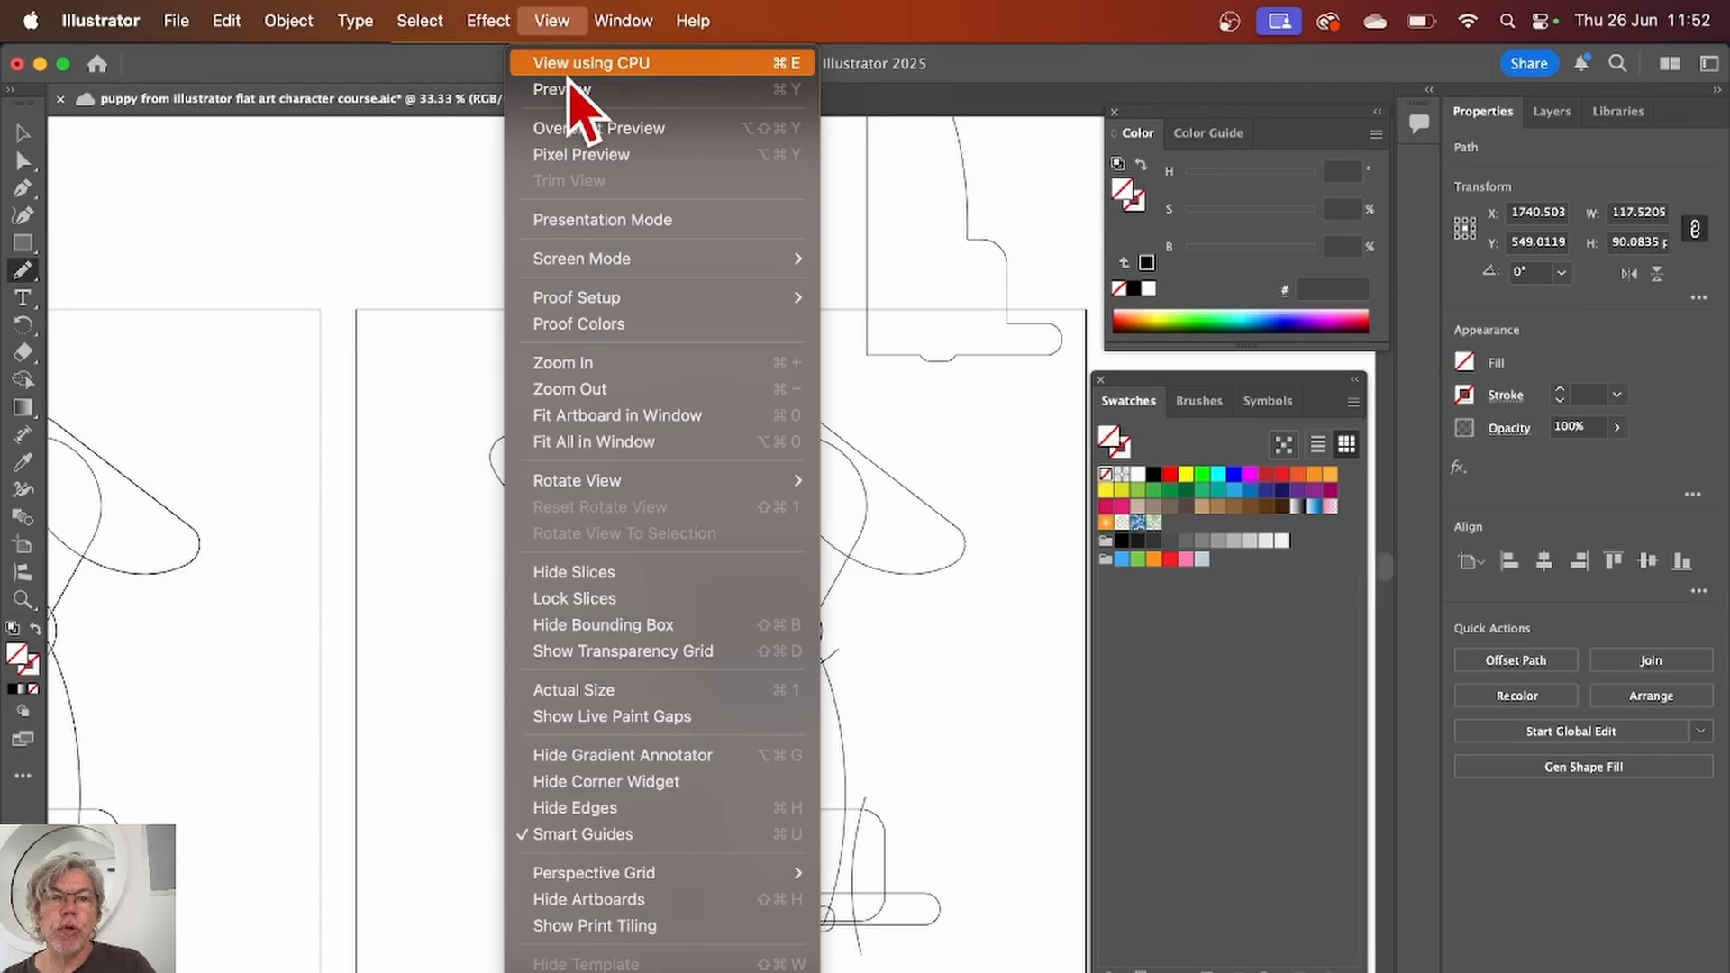
pyautogui.click(568, 90)
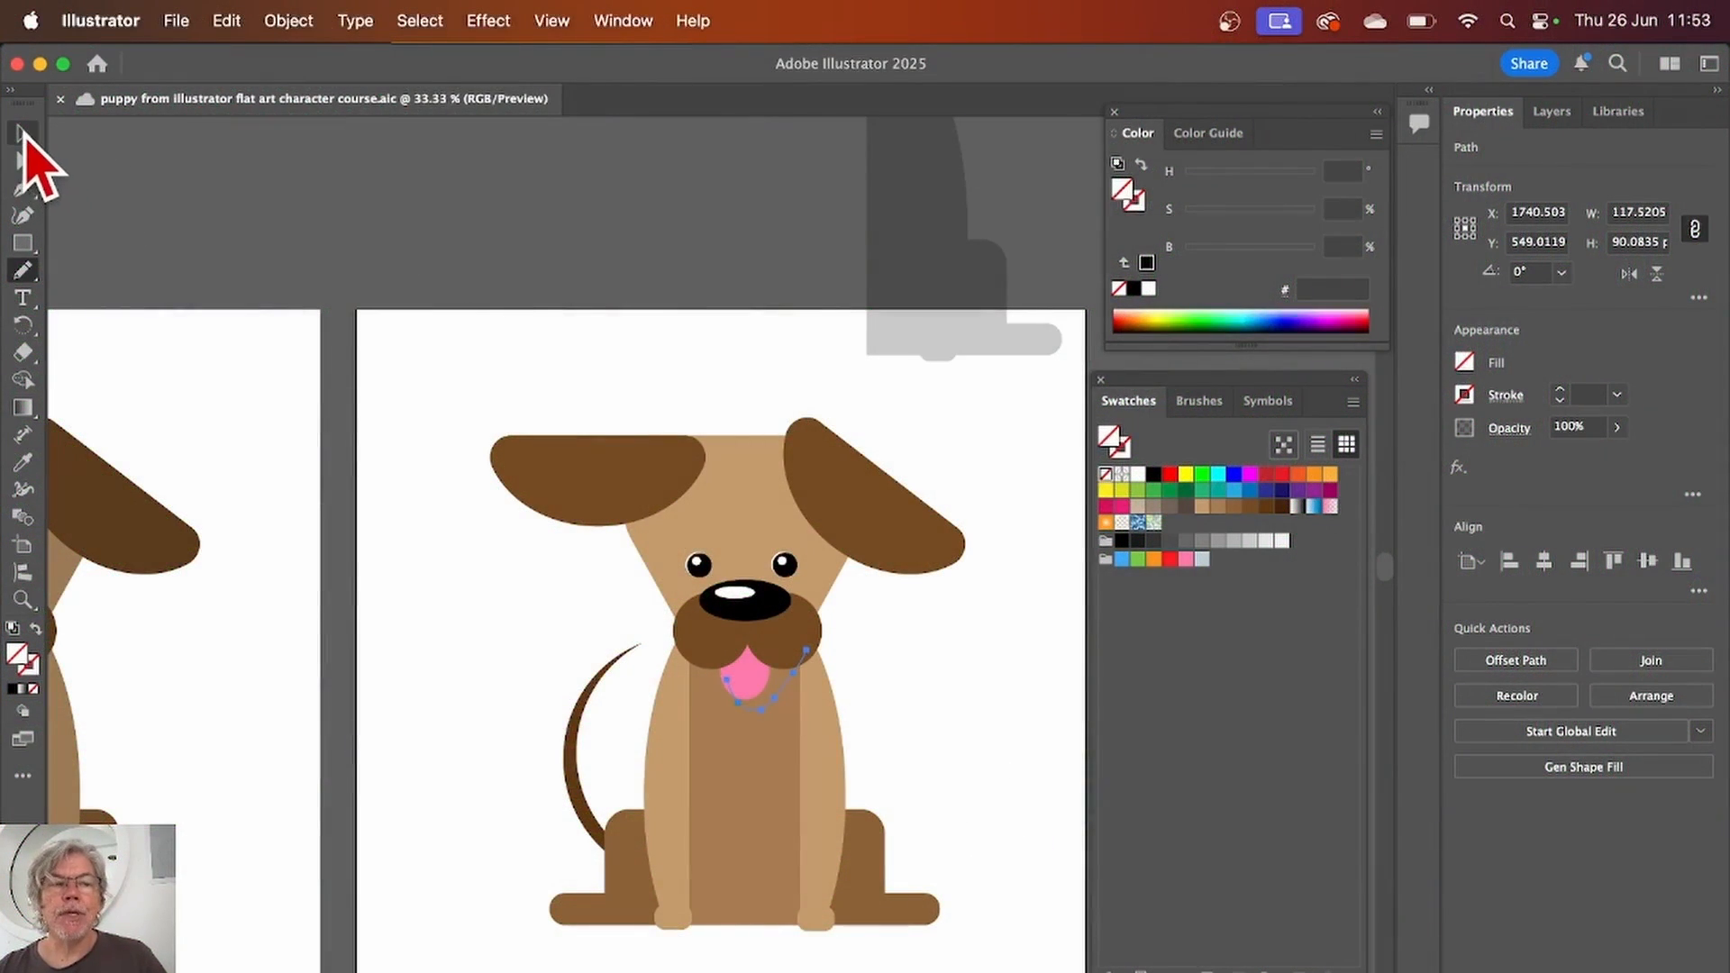
# Step: Convert all puppy shapes and Pencil lines on the second artboard into one Live Paint group and shift it slightly right
pyautogui.click(23, 133)
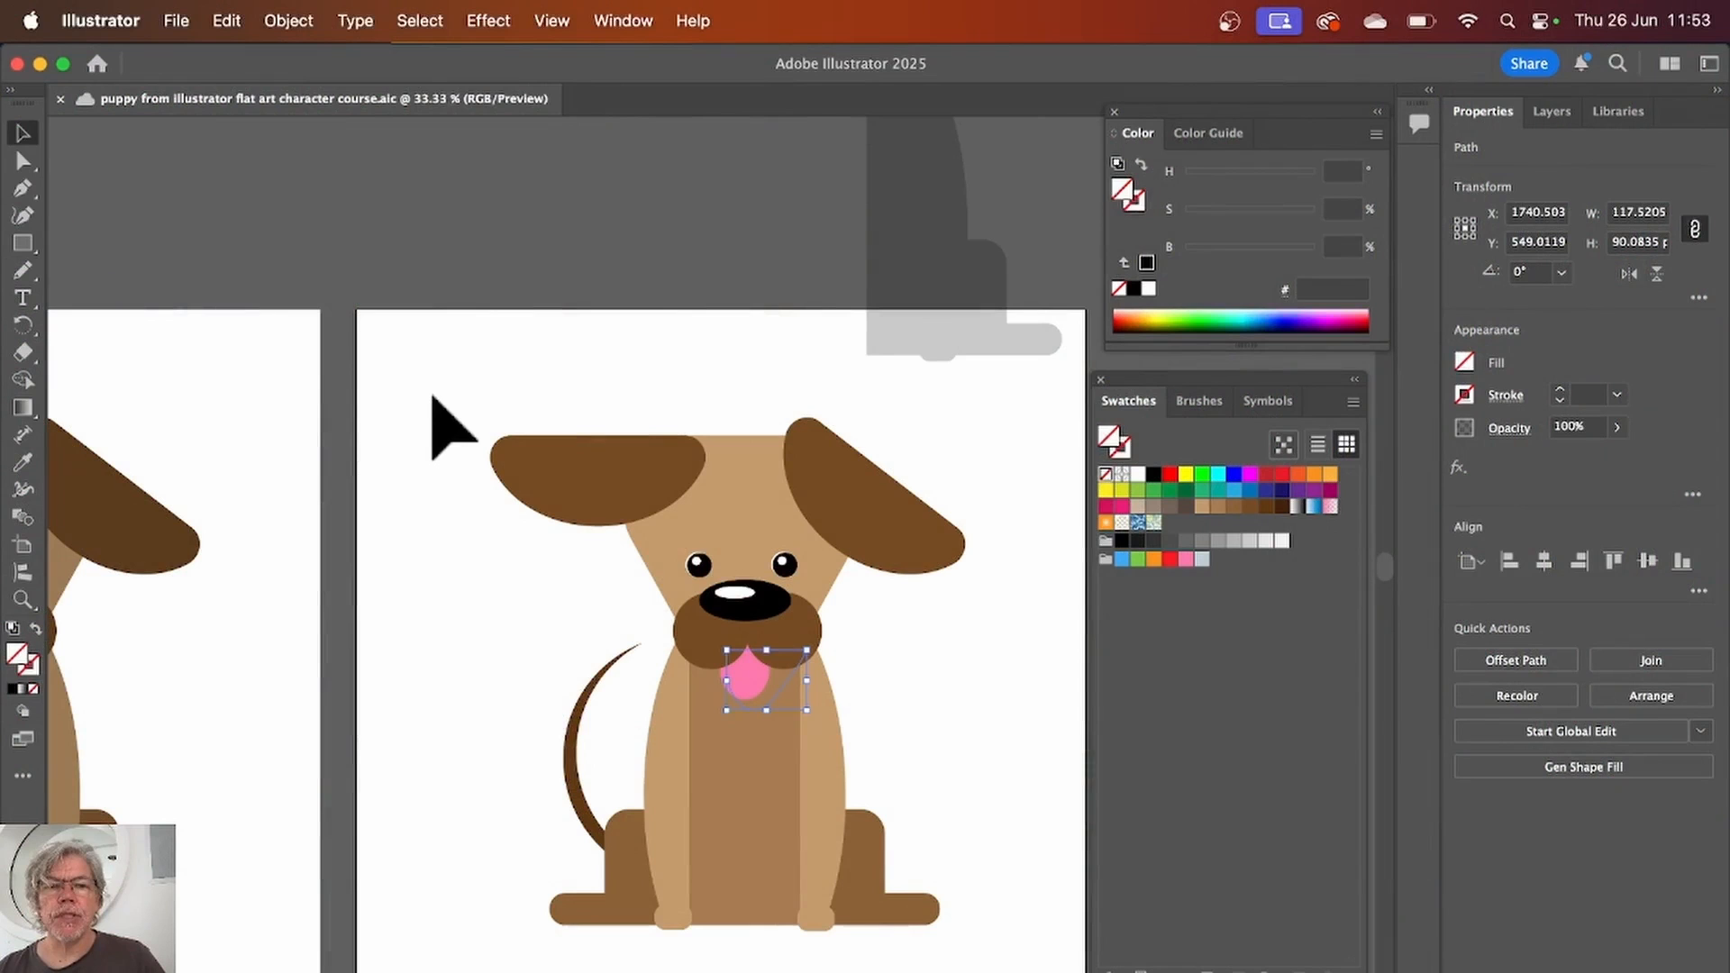
pyautogui.moveTo(431, 396); pyautogui.dragTo(1058, 971)
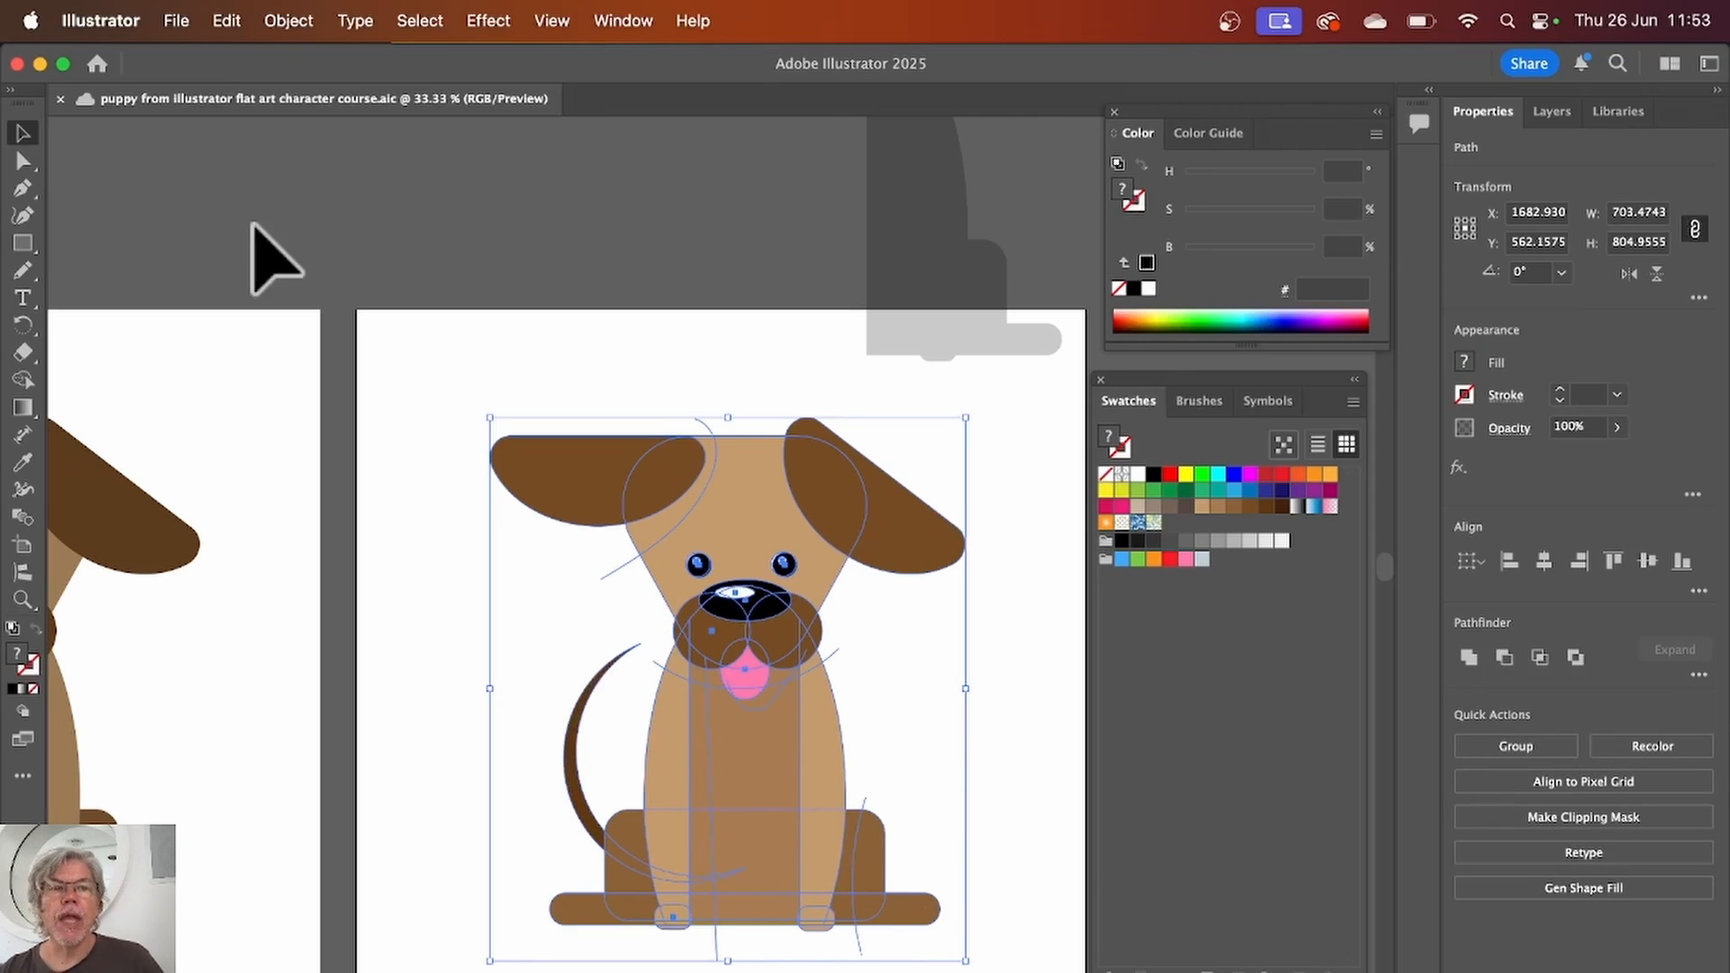
pyautogui.click(288, 20)
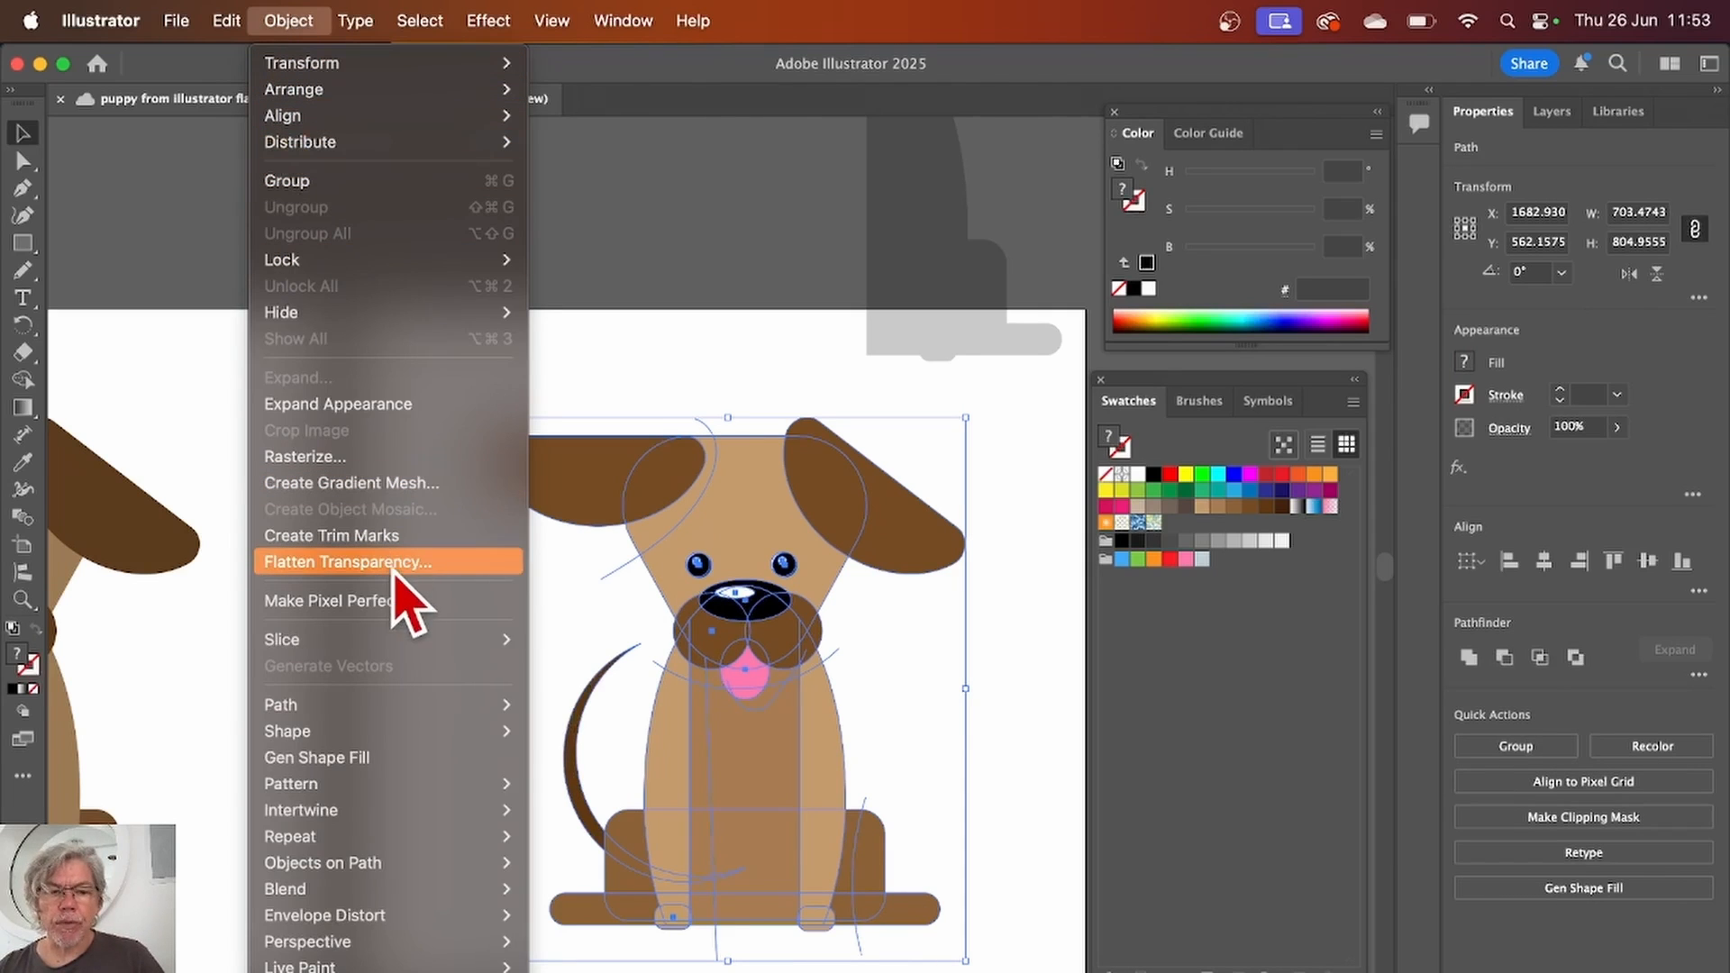
pyautogui.moveTo(359, 968)
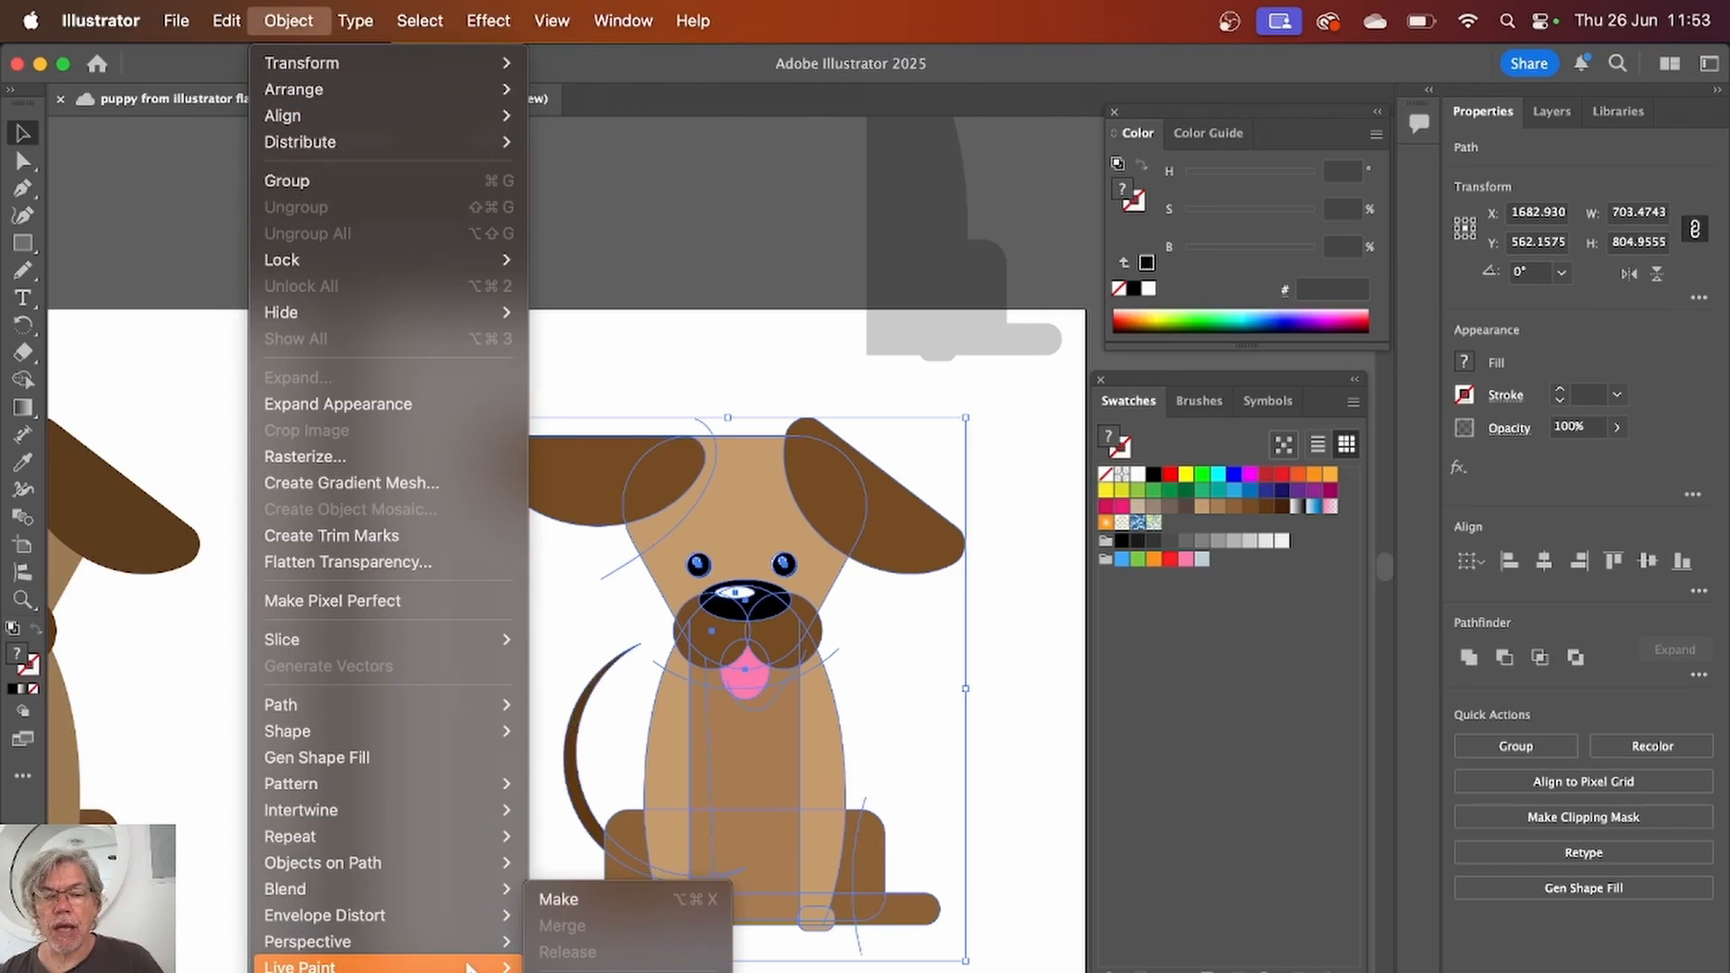
pyautogui.click(567, 900)
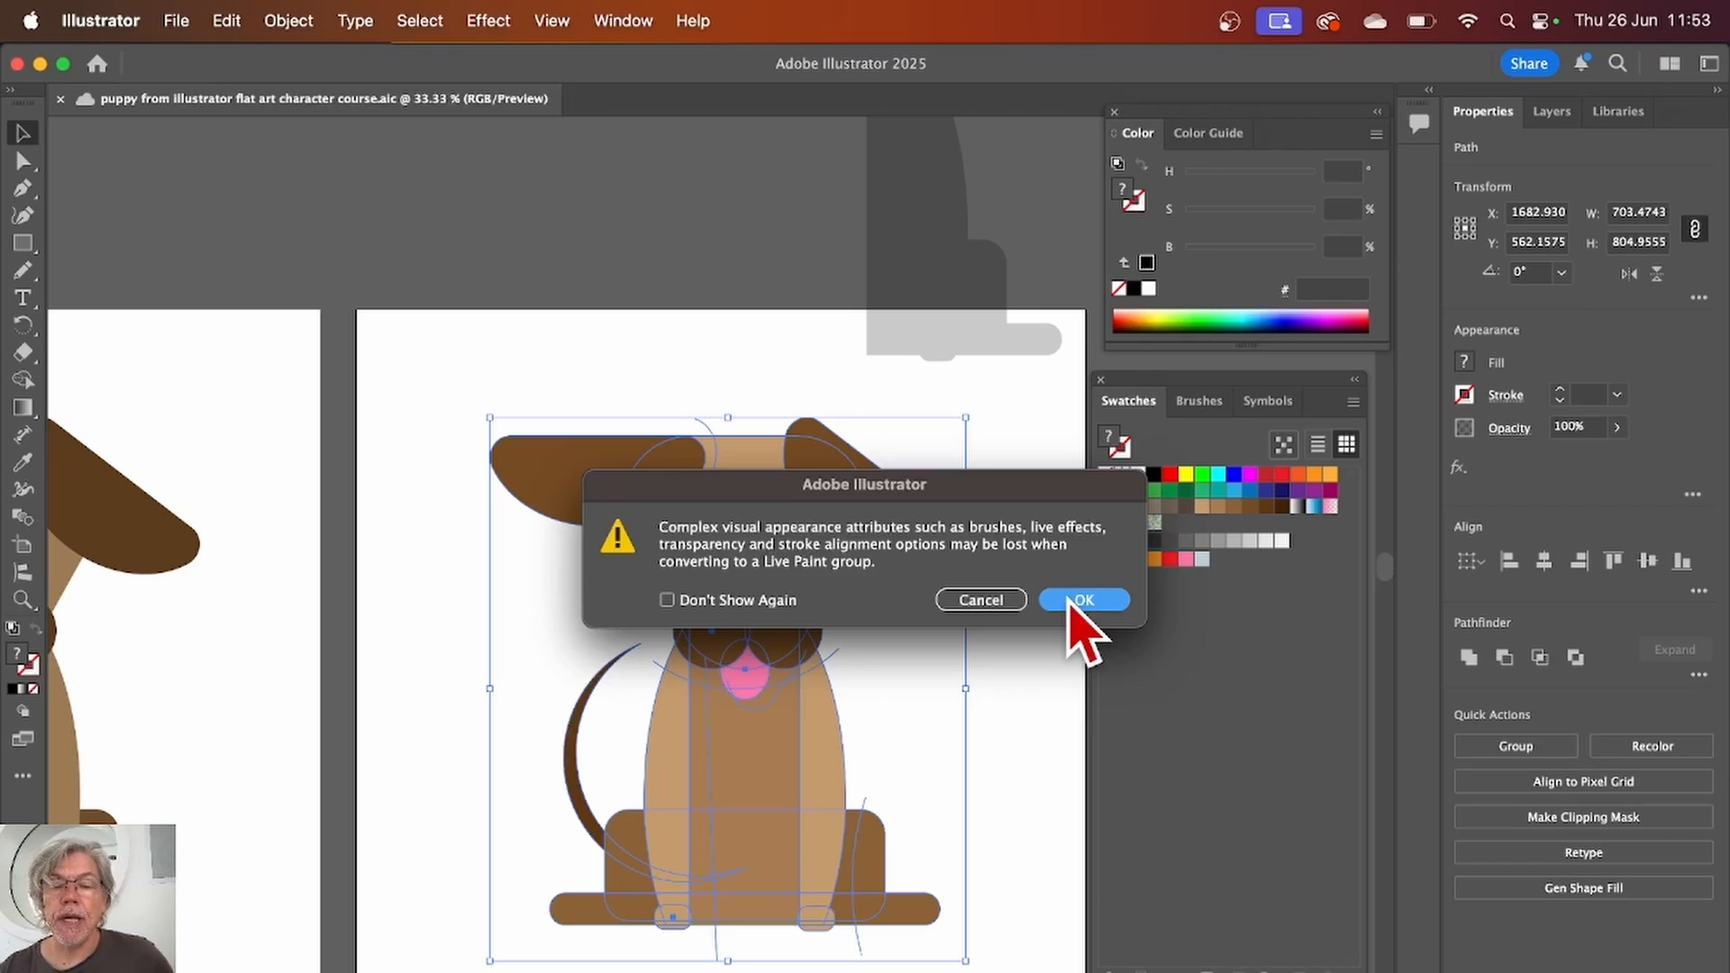
pyautogui.click(1077, 600)
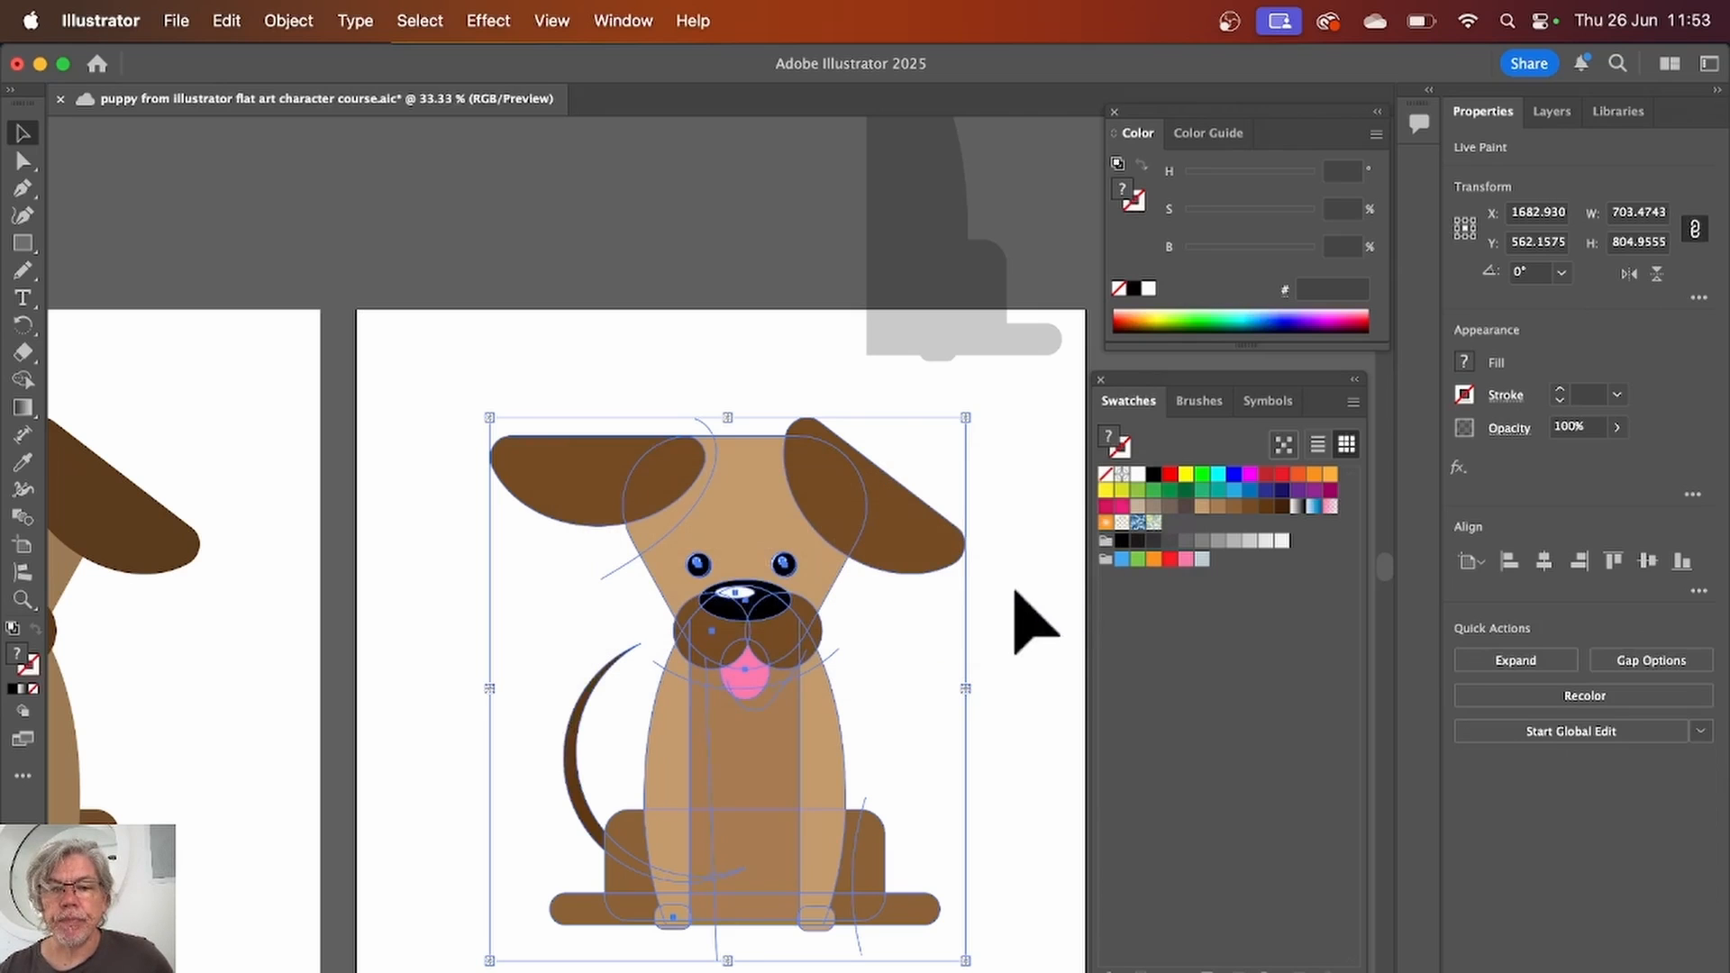
pyautogui.click(997, 581)
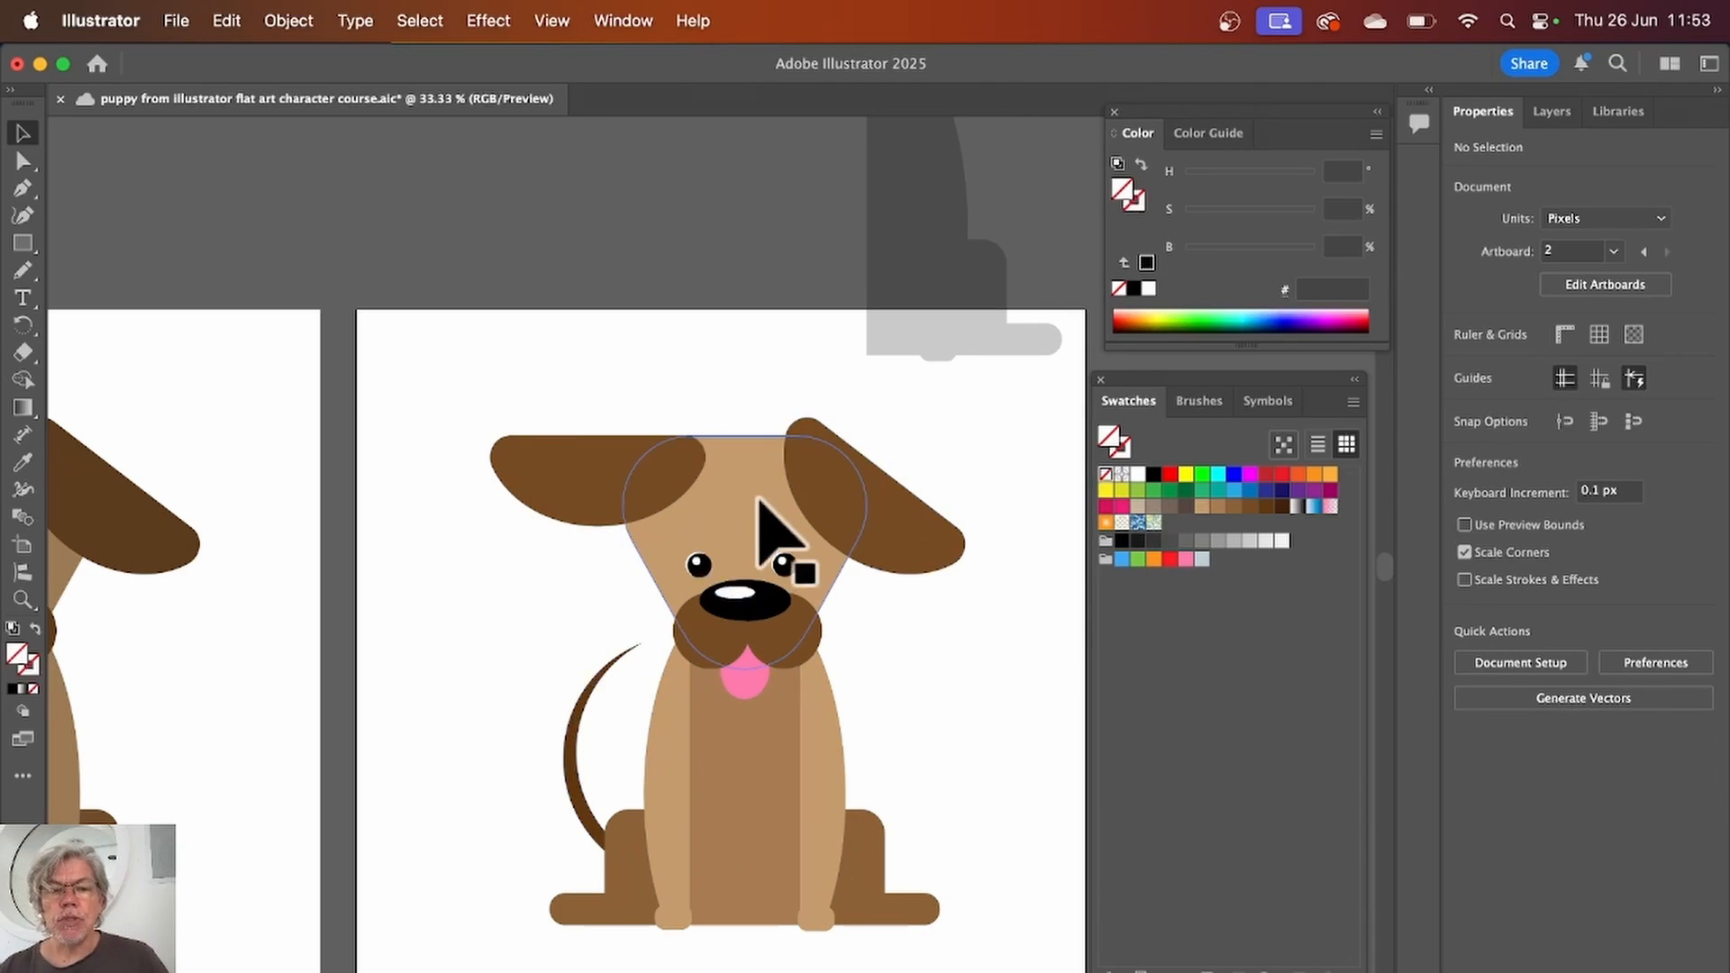
pyautogui.moveTo(737, 509)
pyautogui.mouseDown()
pyautogui.moveTo(827, 541)
pyautogui.moveTo(757, 518)
pyautogui.mouseUp()
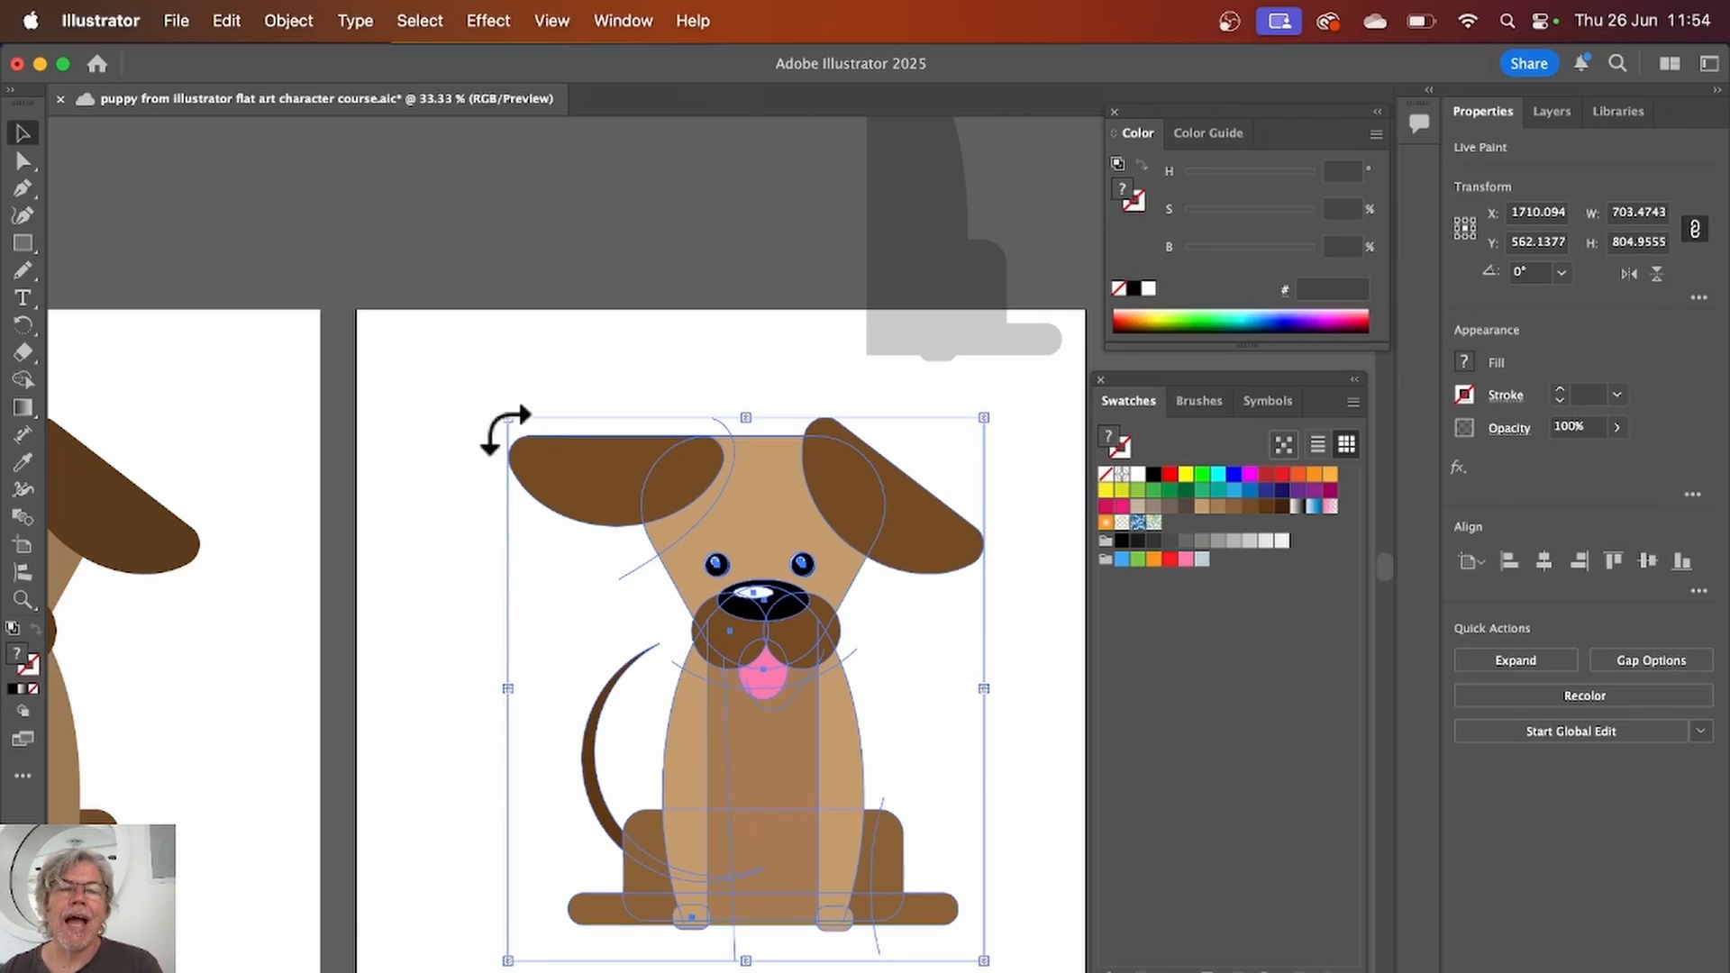
pyautogui.click(509, 360)
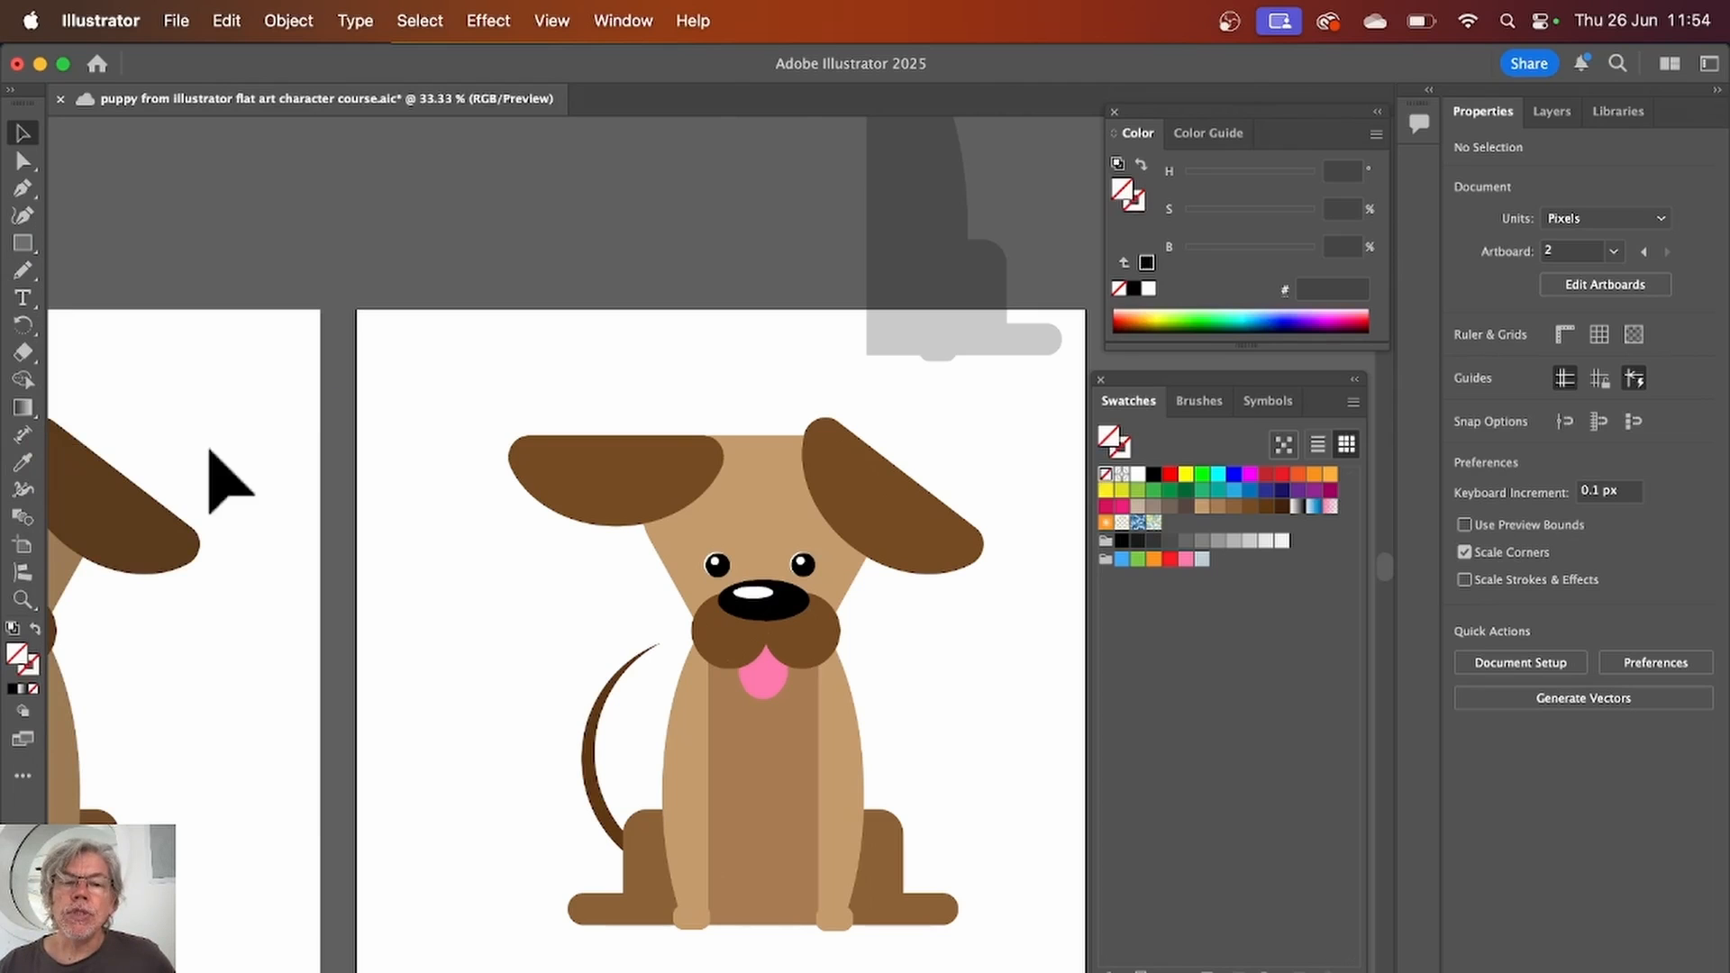
# Step: Switch the toolbar to the Advanced tool set
pyautogui.click(629, 25)
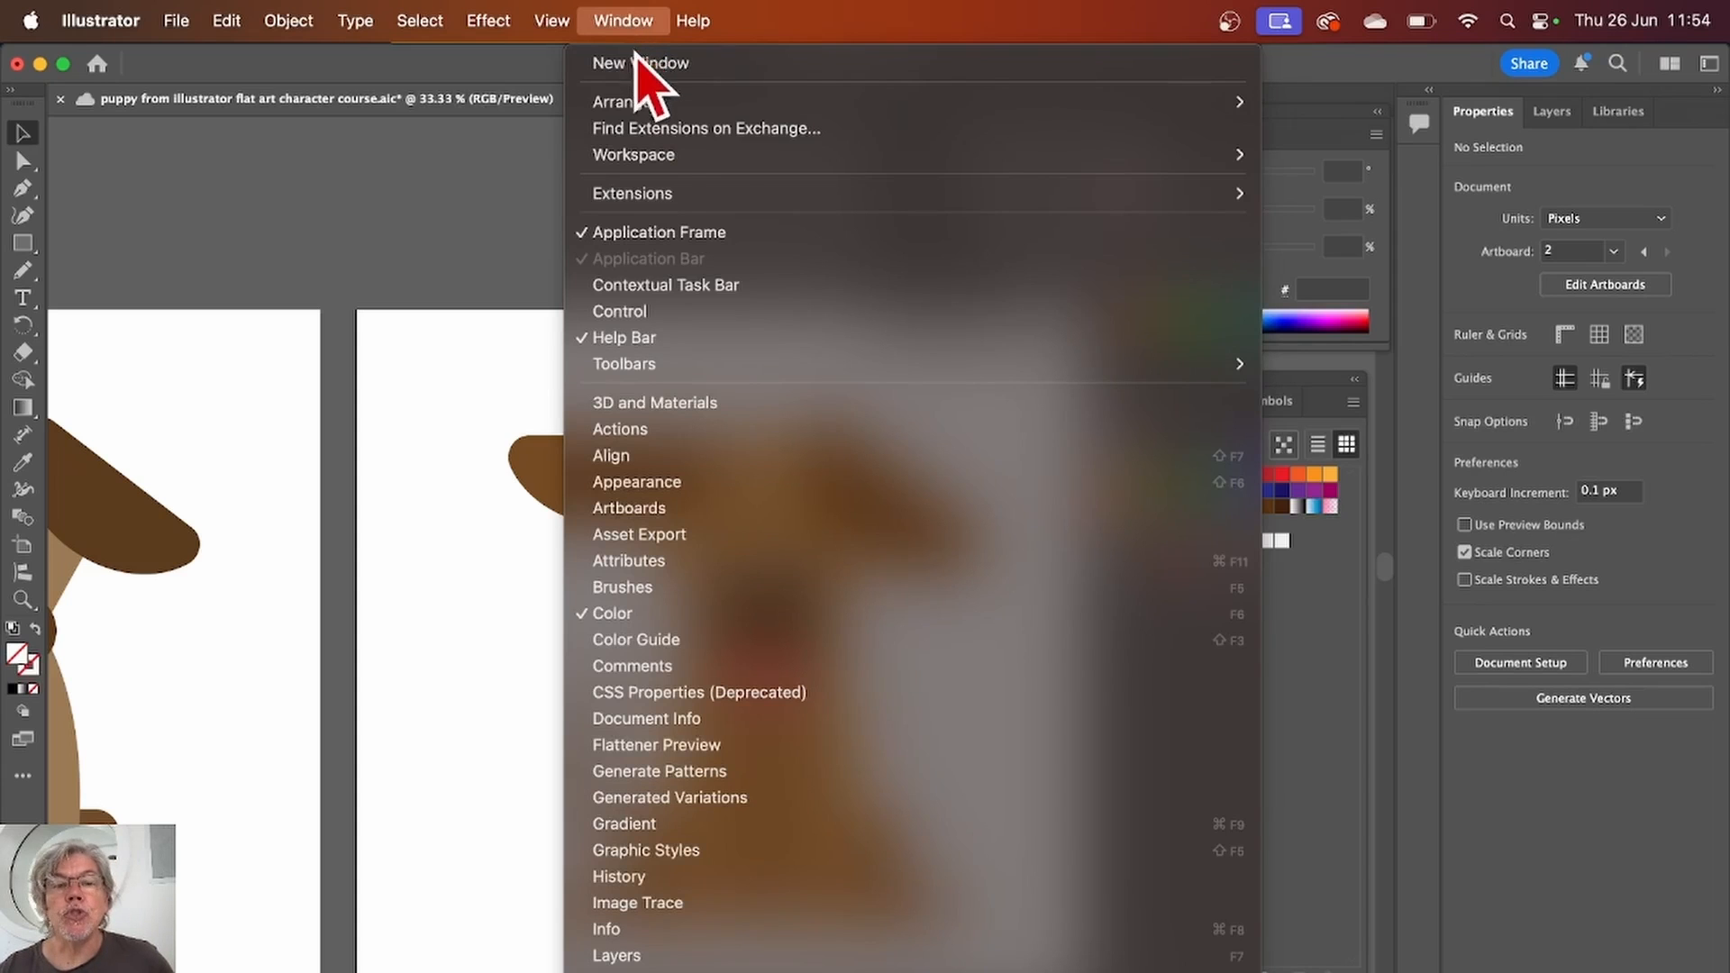
pyautogui.moveTo(685, 365)
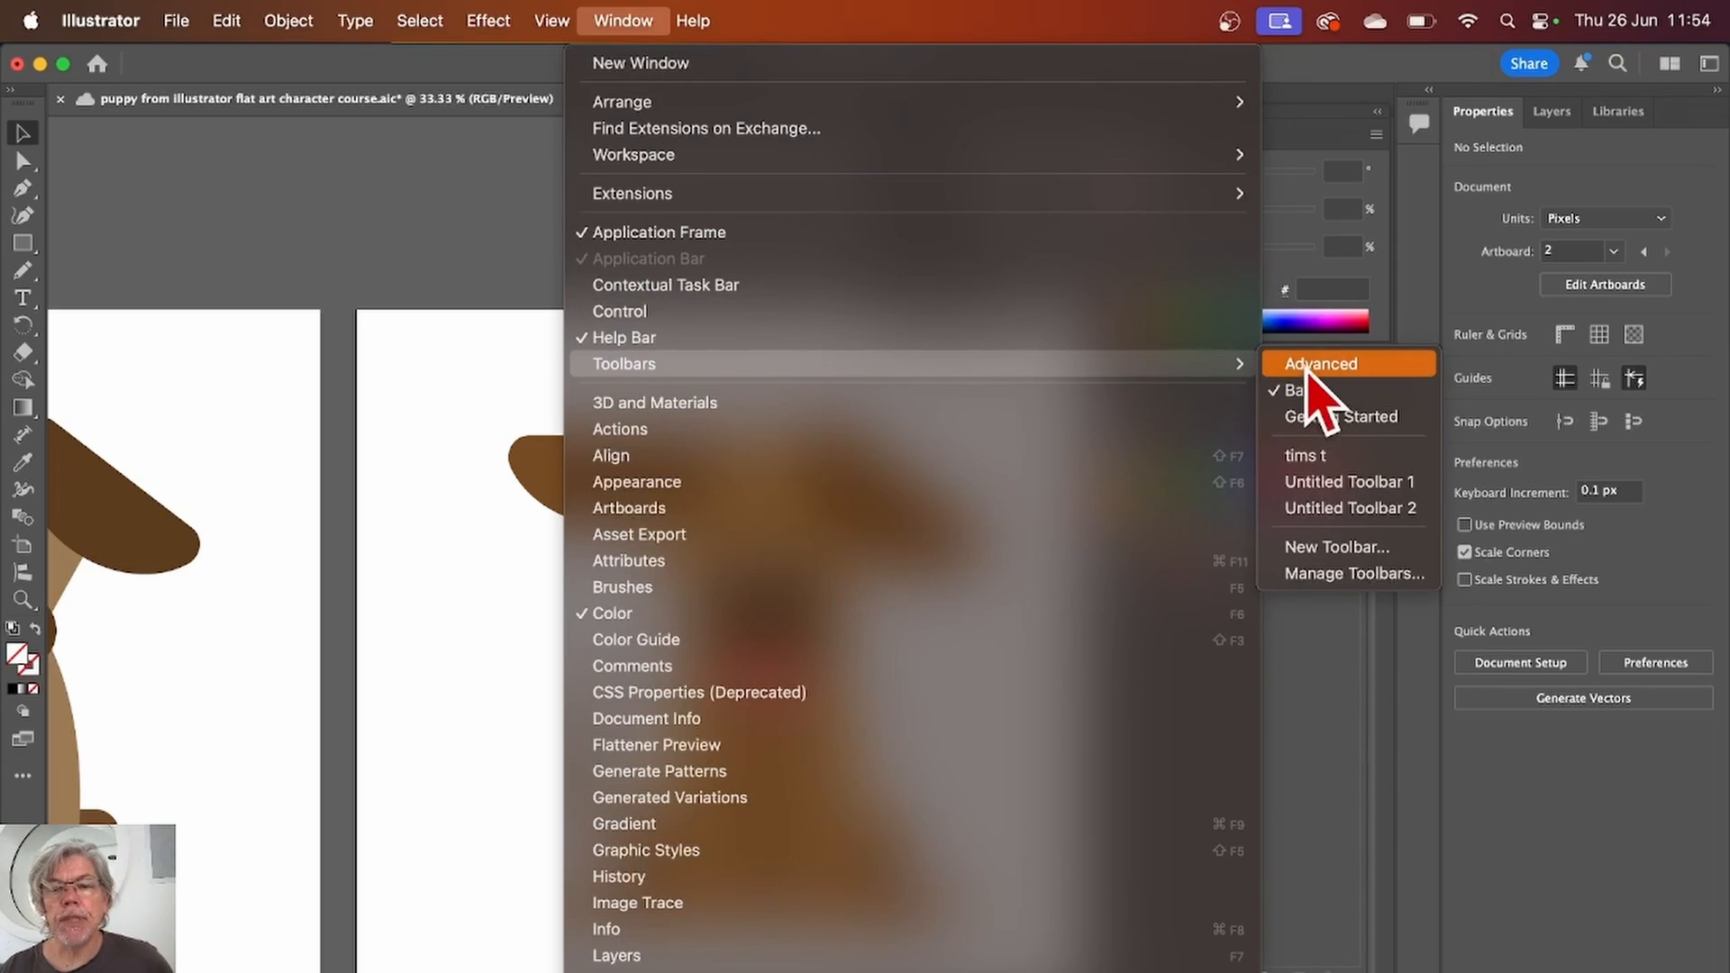
pyautogui.click(1307, 365)
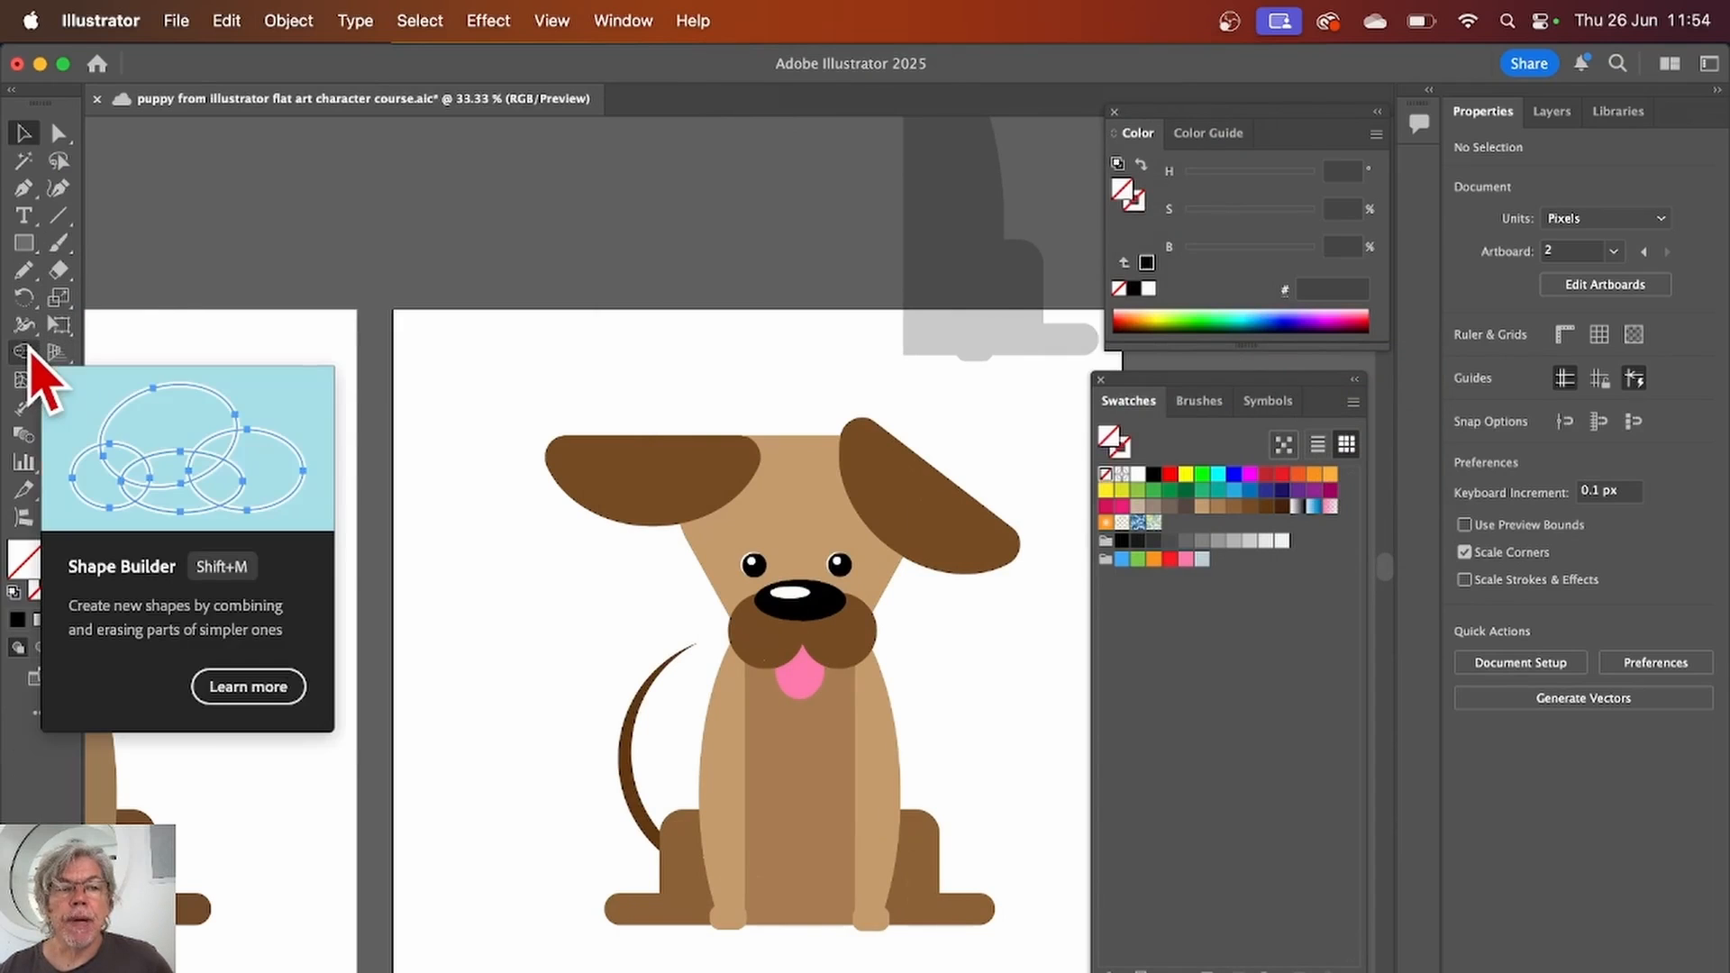
# Step: With Live Paint Bucket, fill the head shadow beside the left ear with a67c52 and the inner shadow on the right haunch with 603813
pyautogui.moveTo(27, 353)
pyautogui.mouseDown()
pyautogui.moveTo(192, 355)
pyautogui.moveTo(169, 387)
pyautogui.mouseUp()
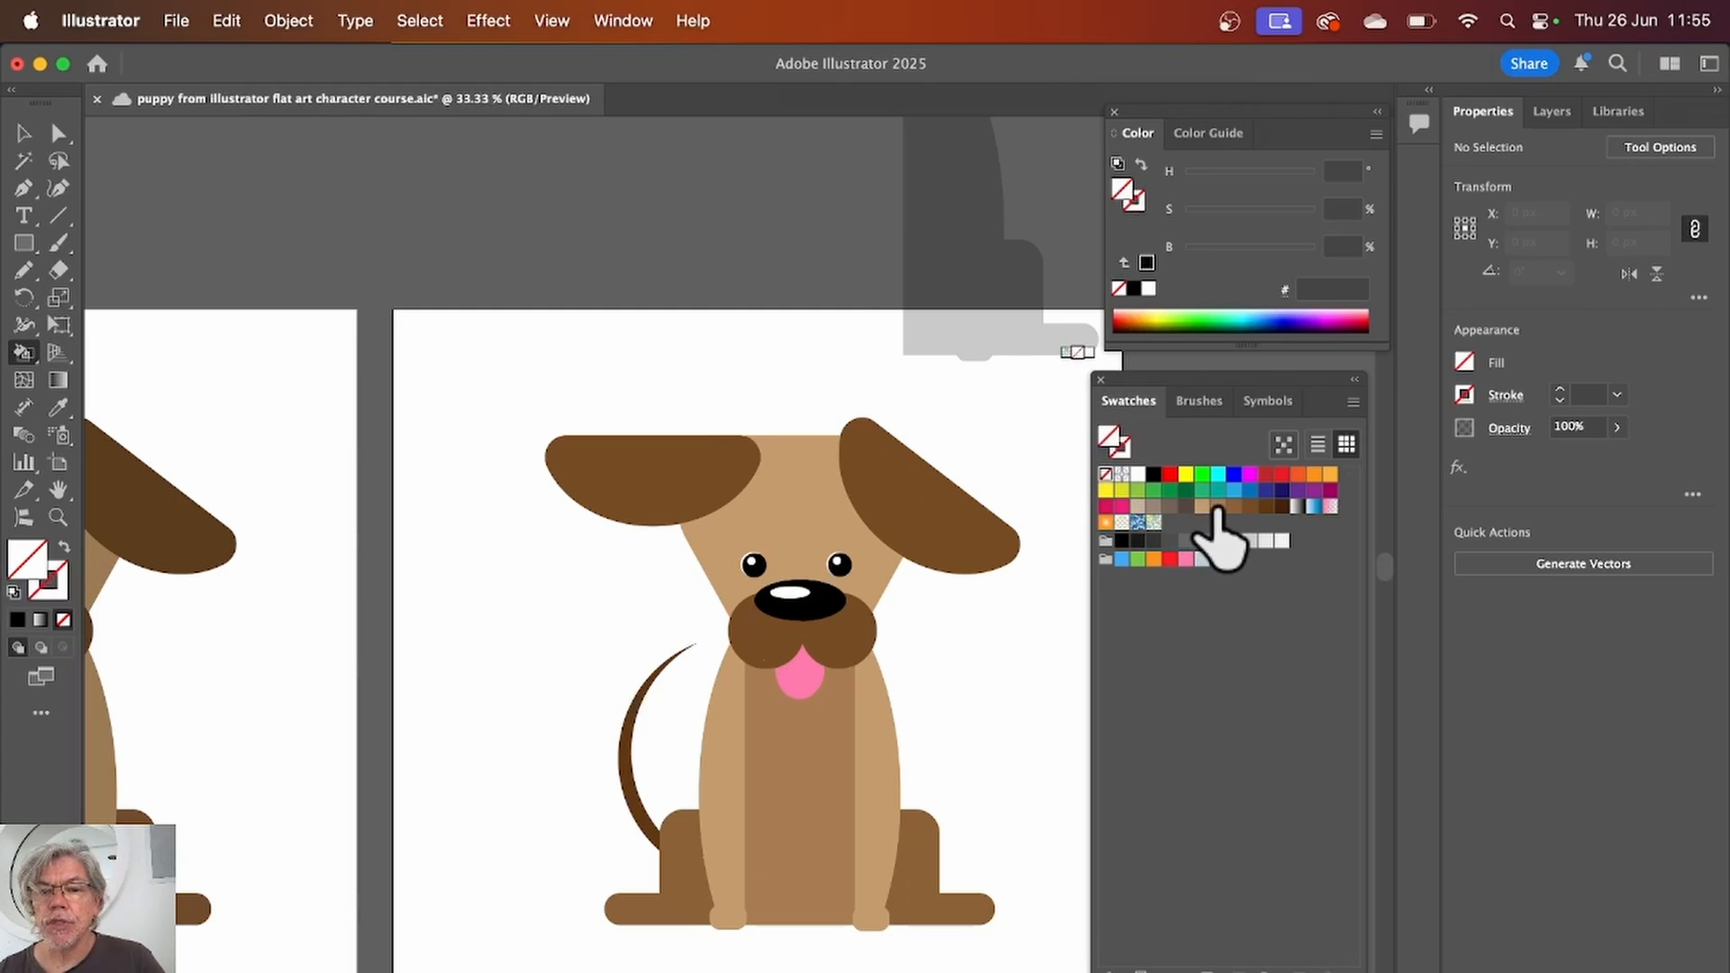
pyautogui.click(1217, 508)
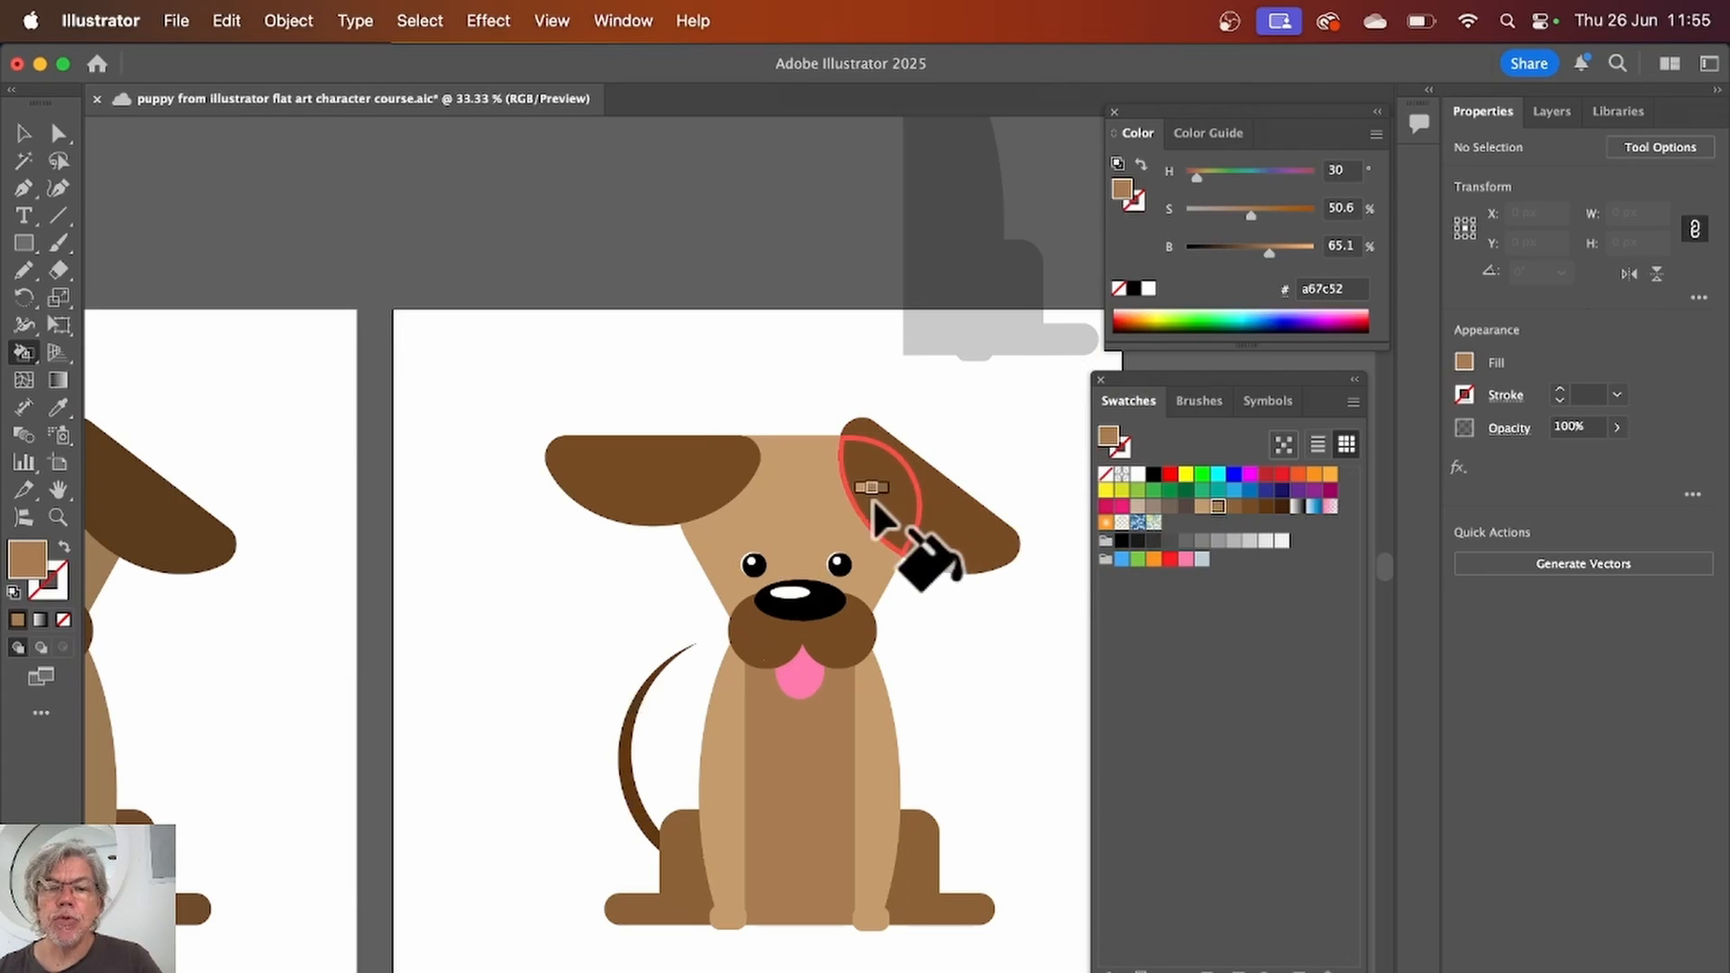
pyautogui.click(715, 534)
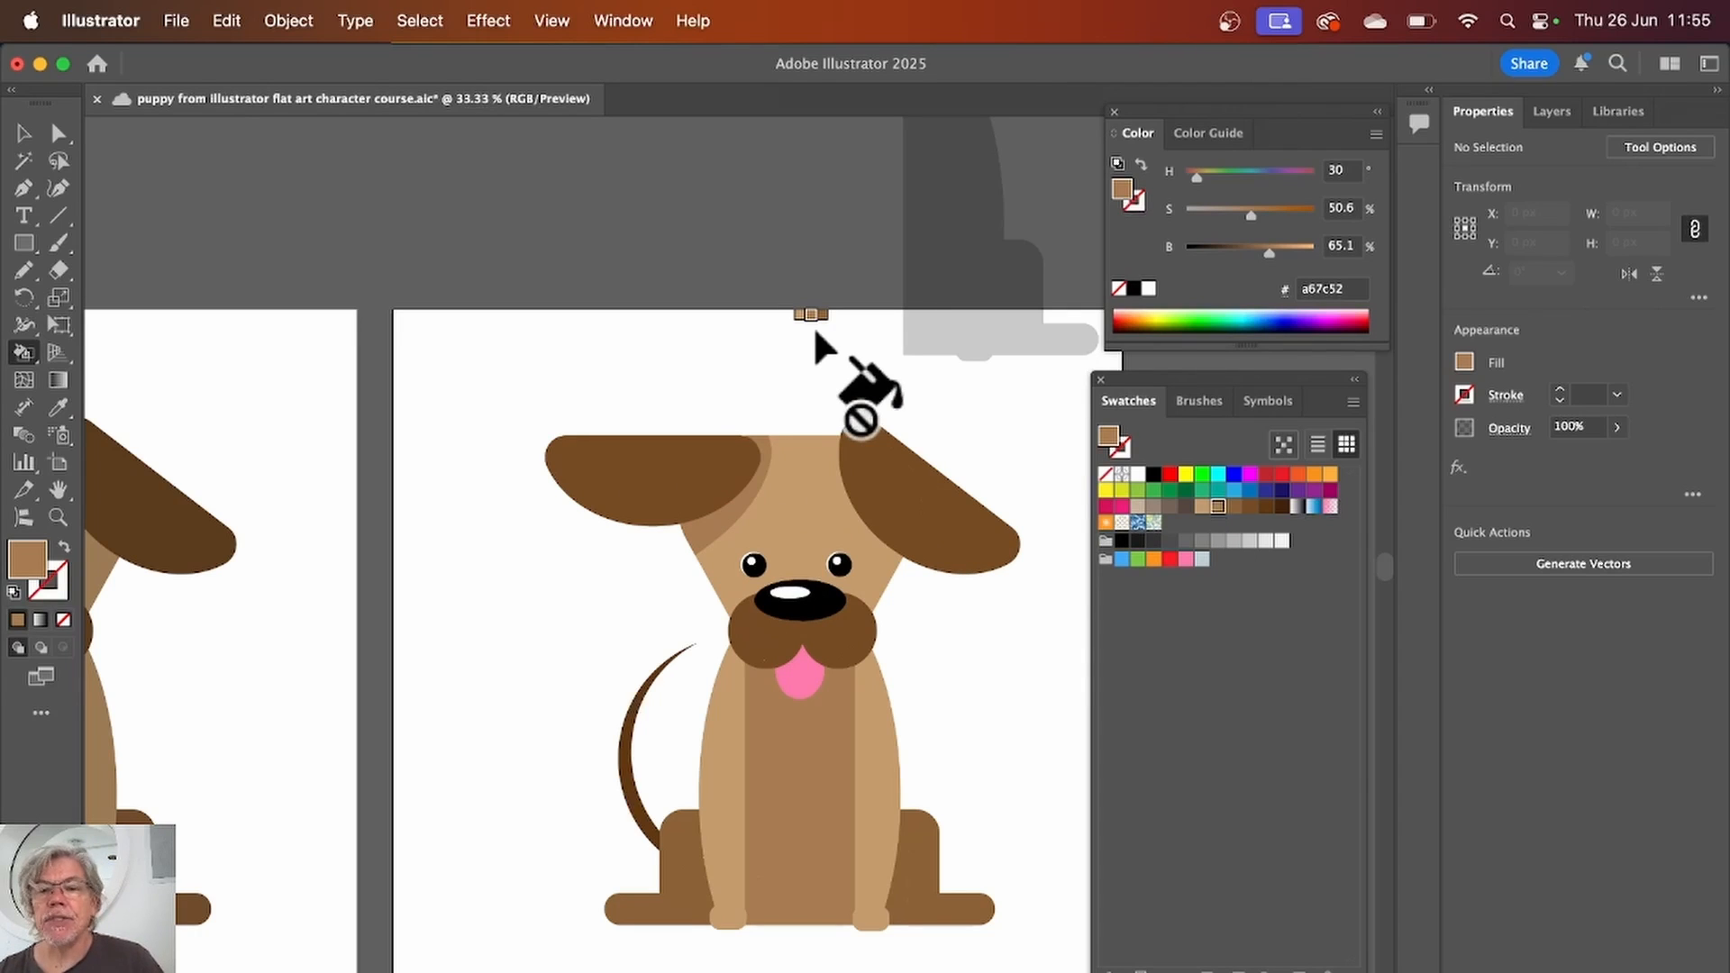
pyautogui.click(1265, 507)
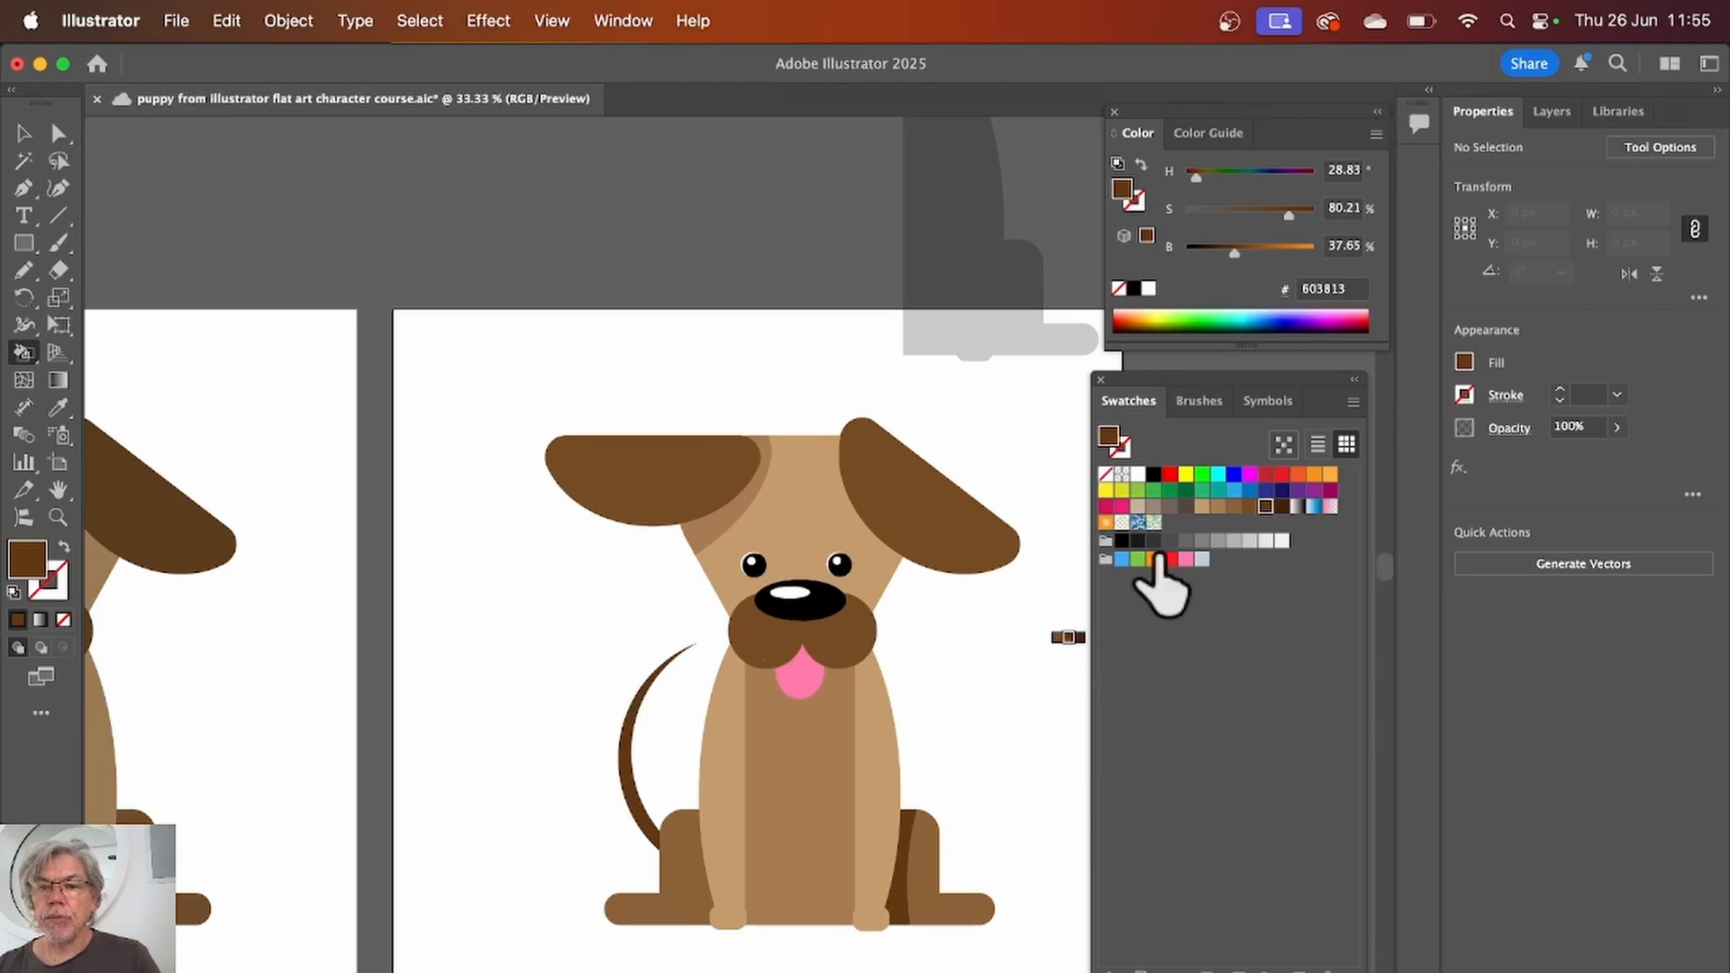
# Step: Fill both sections of the chest's narrow left shadow strip with brown 754c24
pyautogui.click(1250, 506)
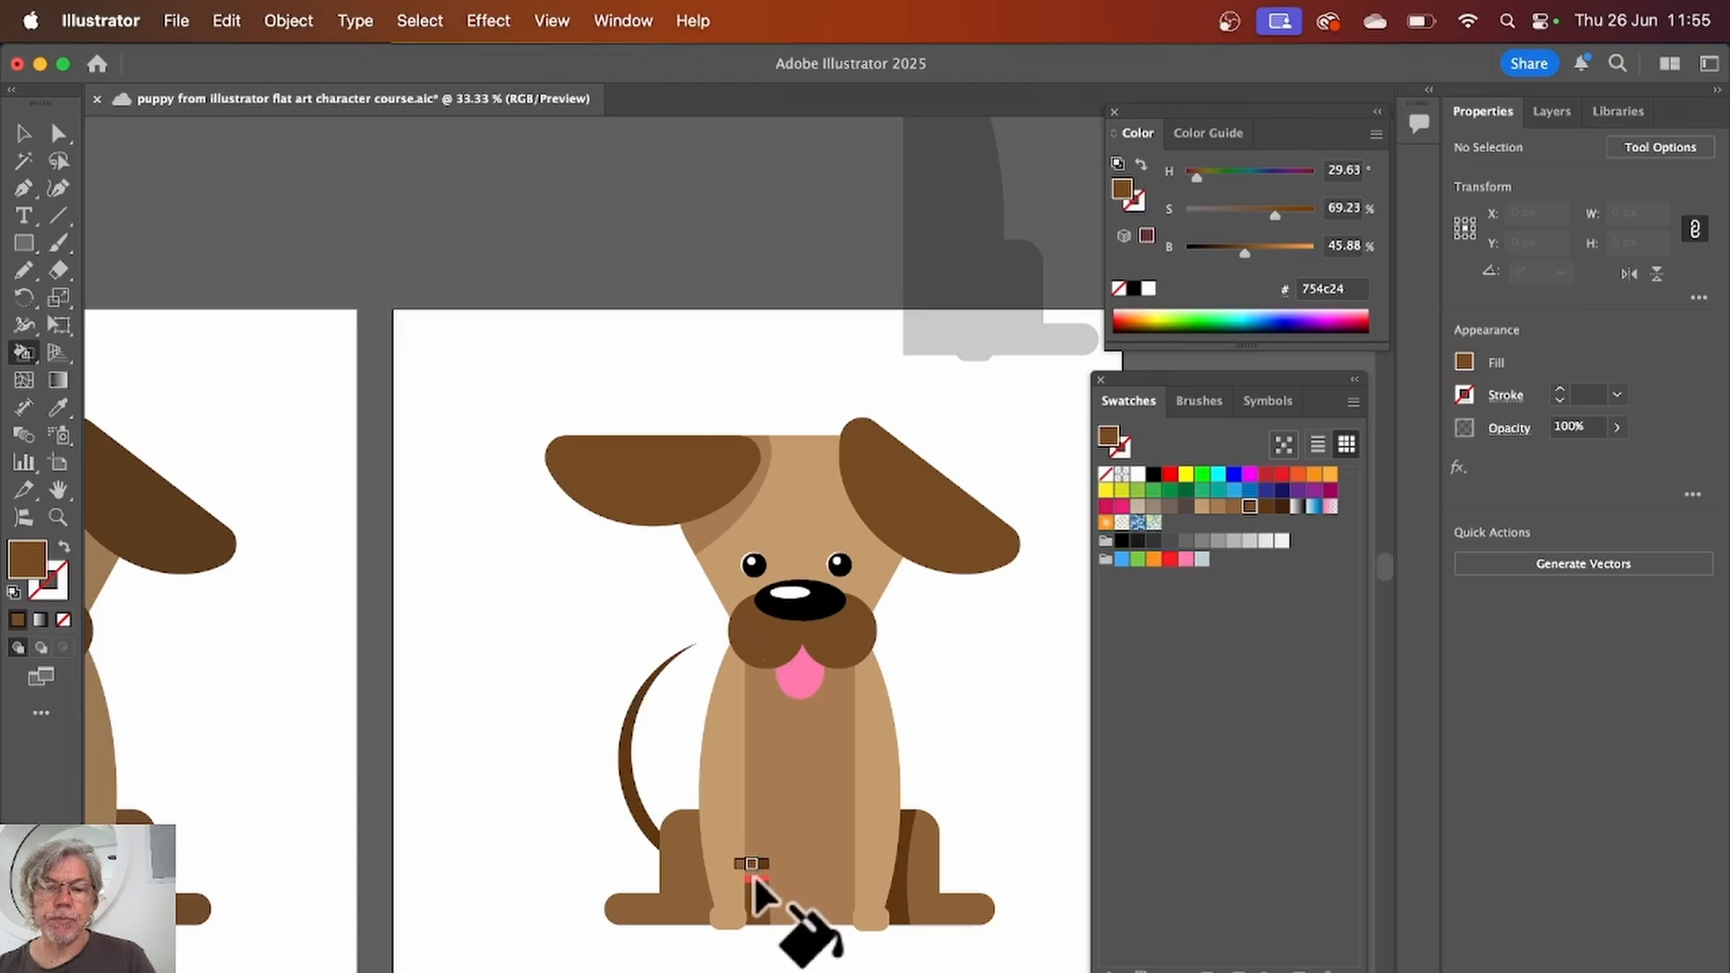
pyautogui.click(753, 861)
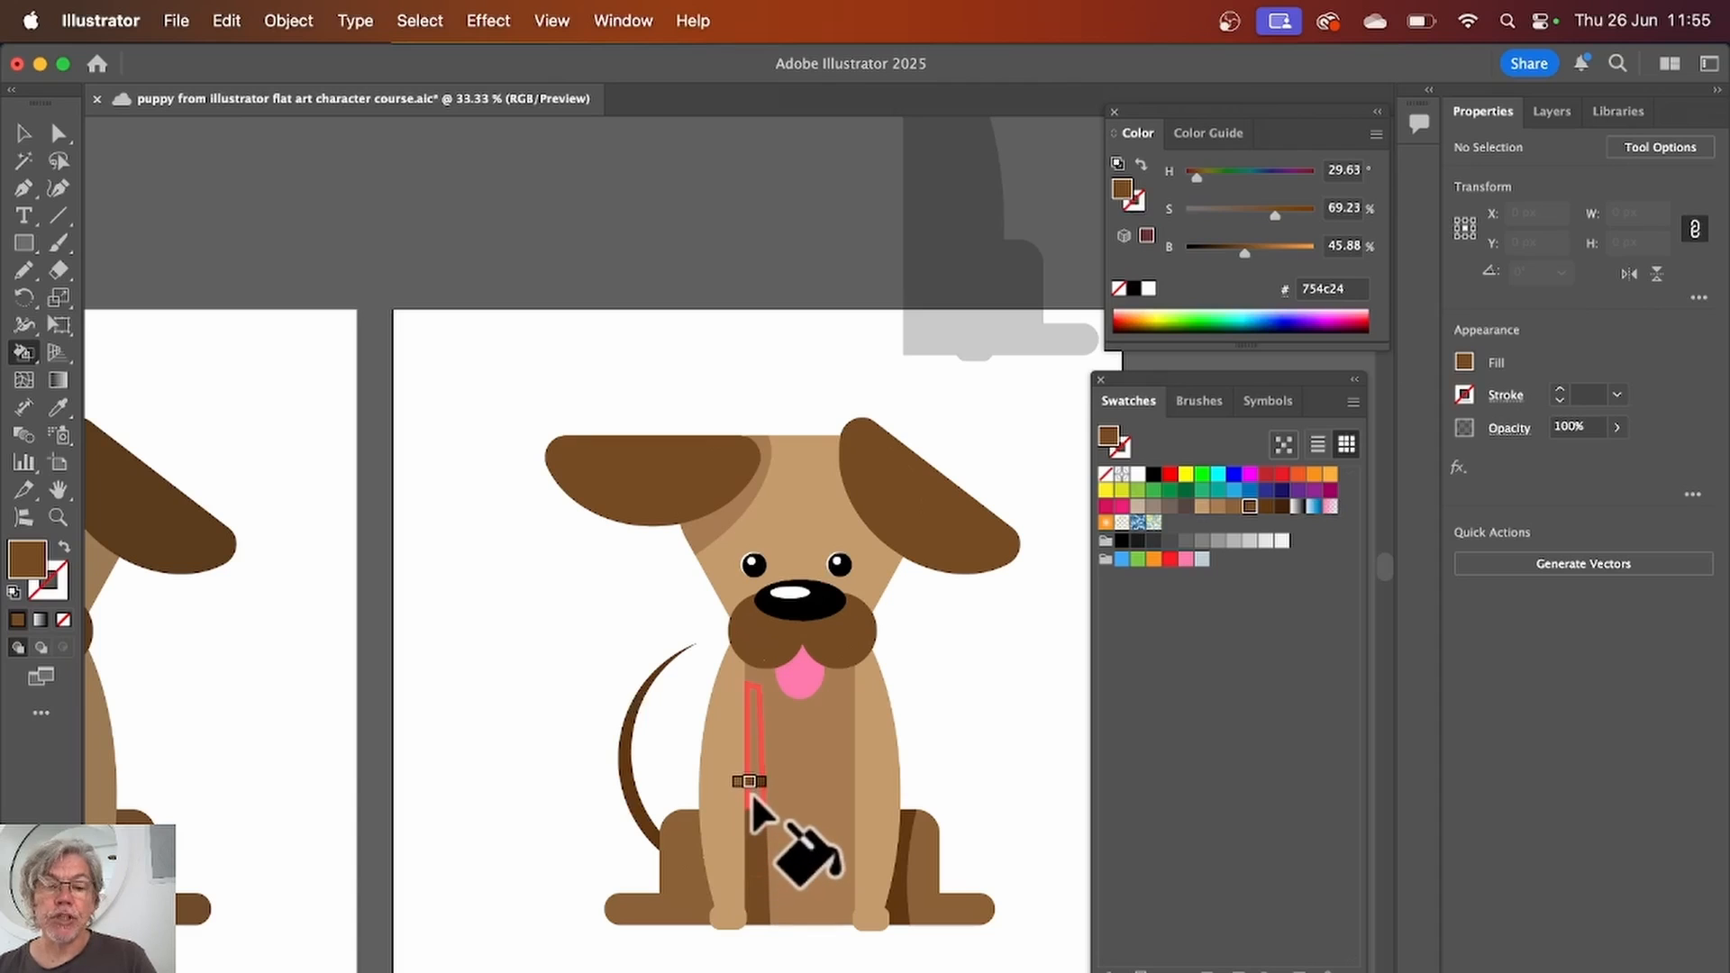
pyautogui.click(751, 798)
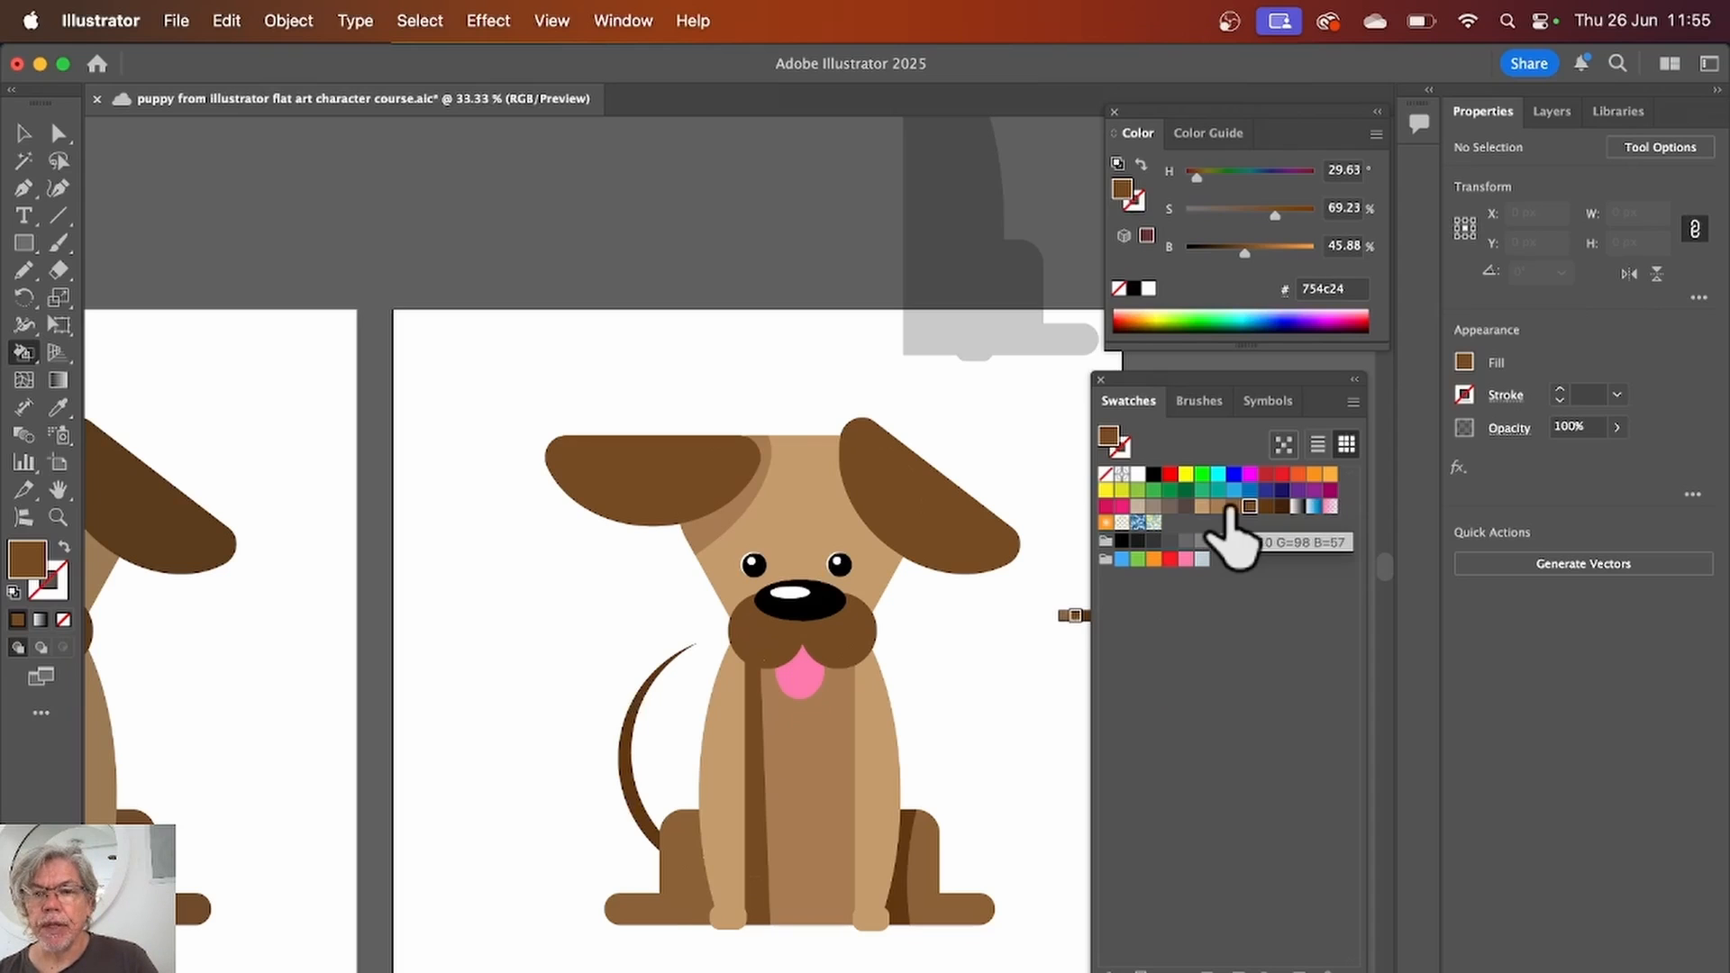
# Step: Fill the chest's left shadow strip with brown 8c6239 and save the document
pyautogui.click(1234, 505)
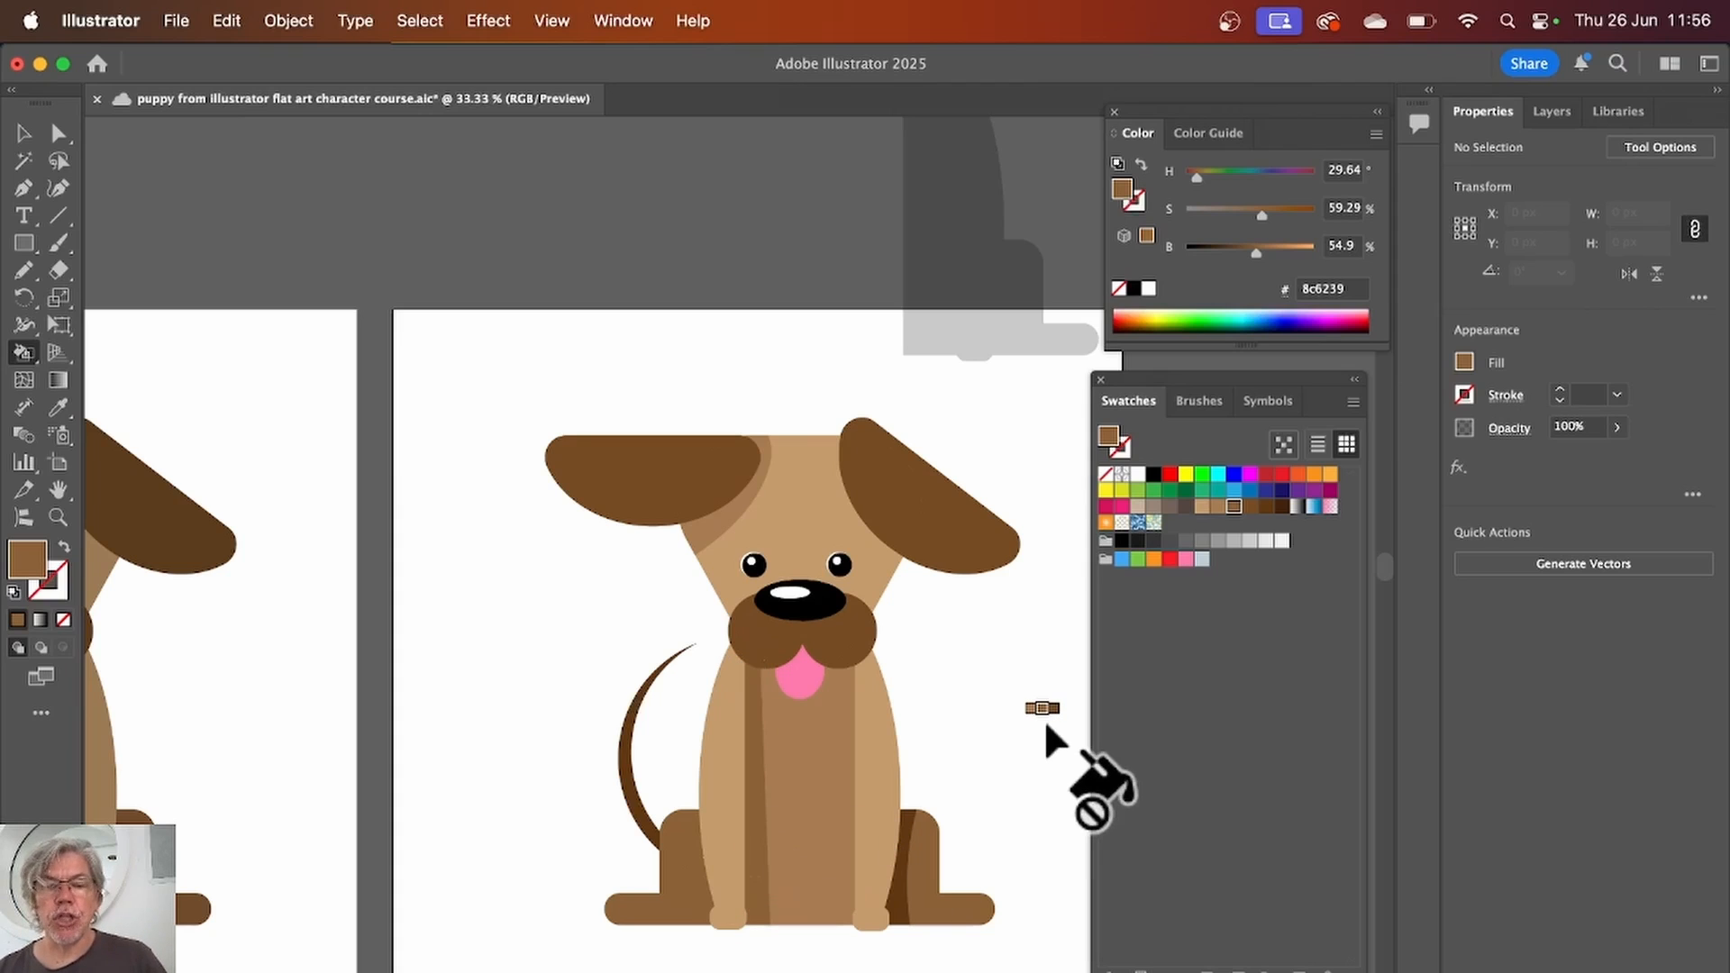
pyautogui.press('super+s')
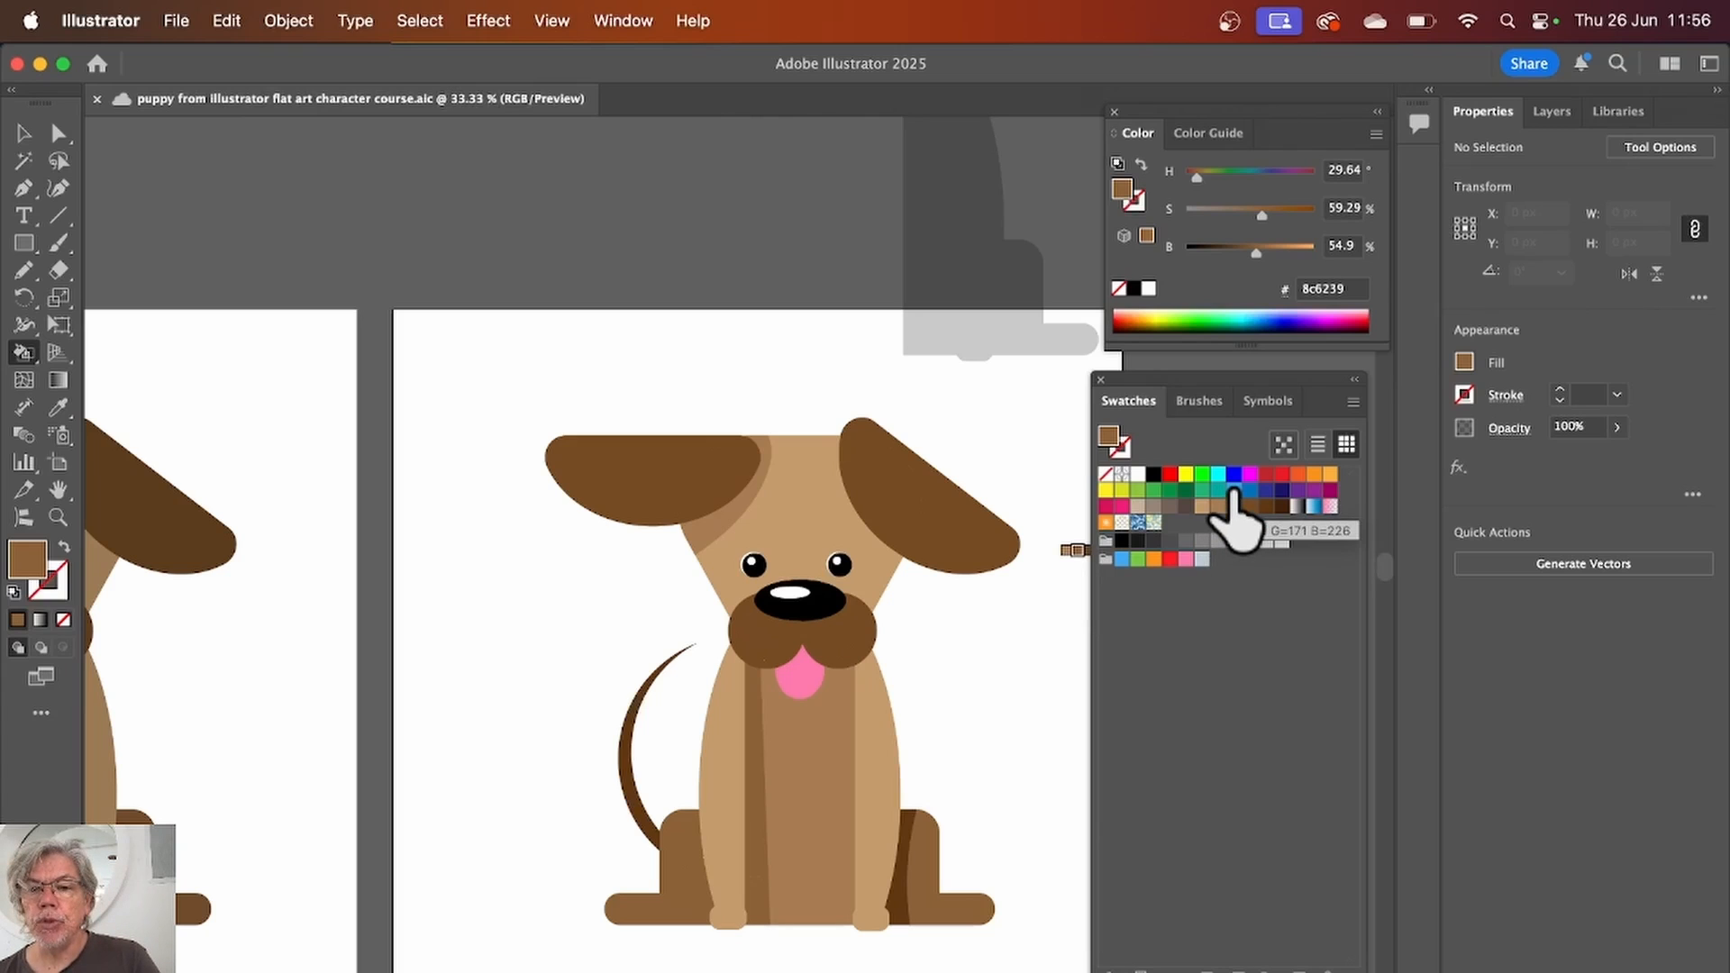
# Step: Fill the collar areas with blue 29abe2 and the chest shadow beneath the collar and tongue with brown 8c6239
pyautogui.click(1234, 491)
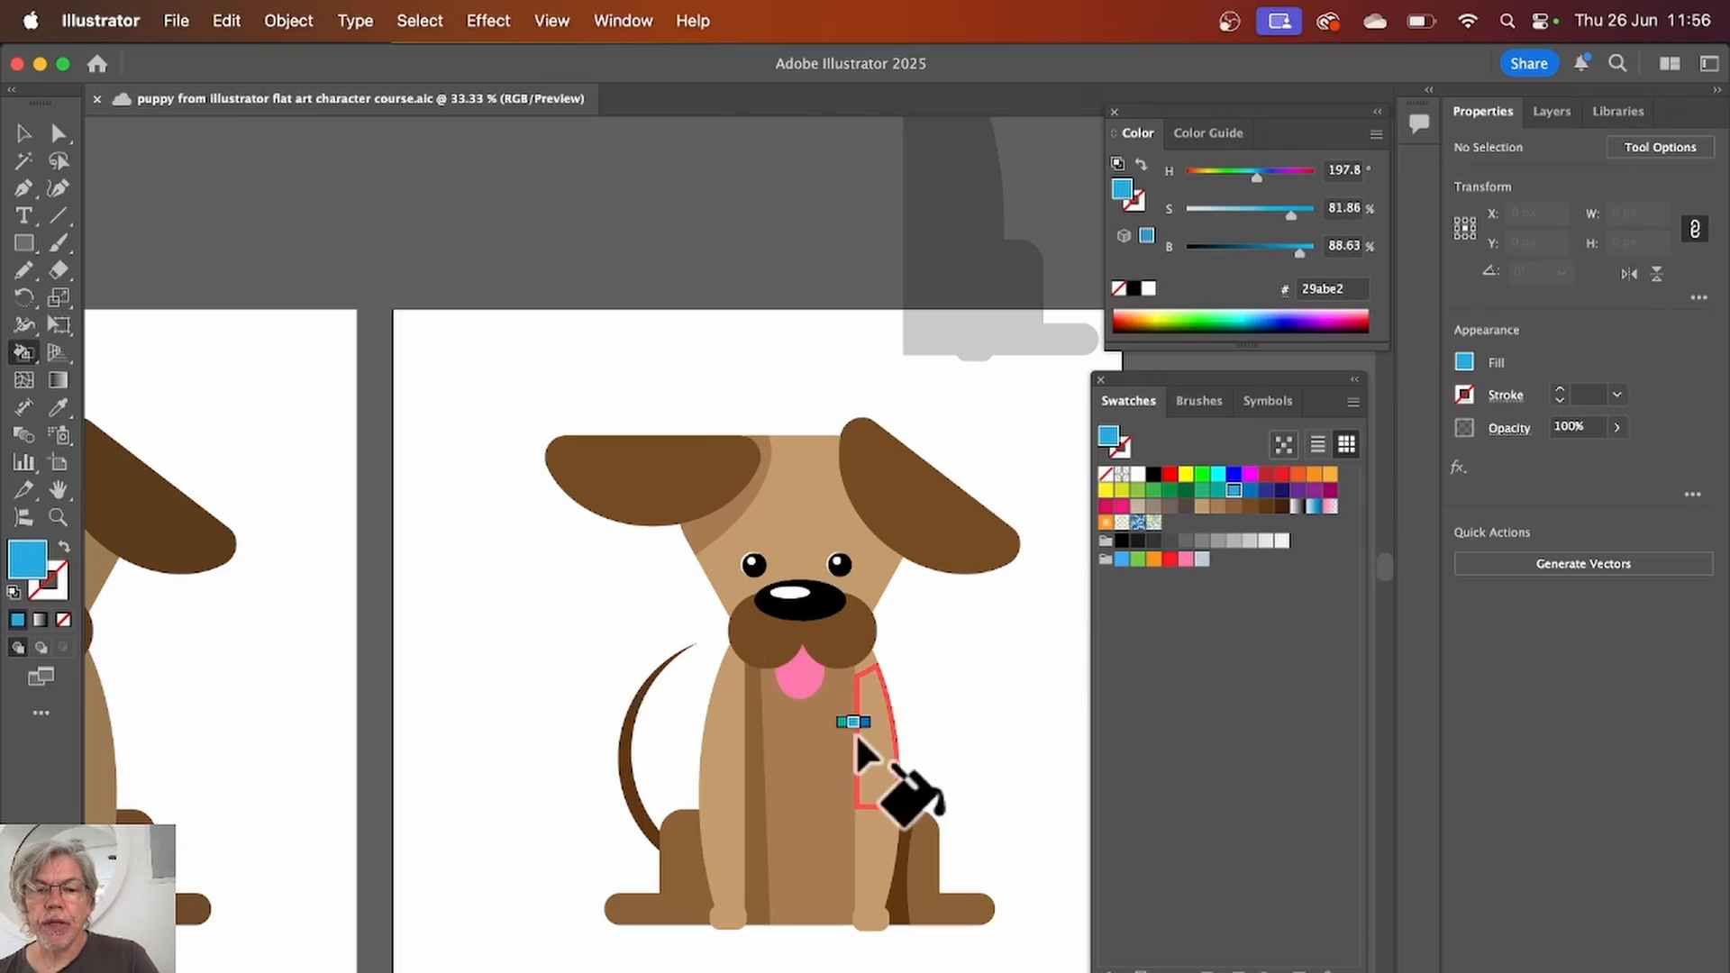
pyautogui.click(734, 666)
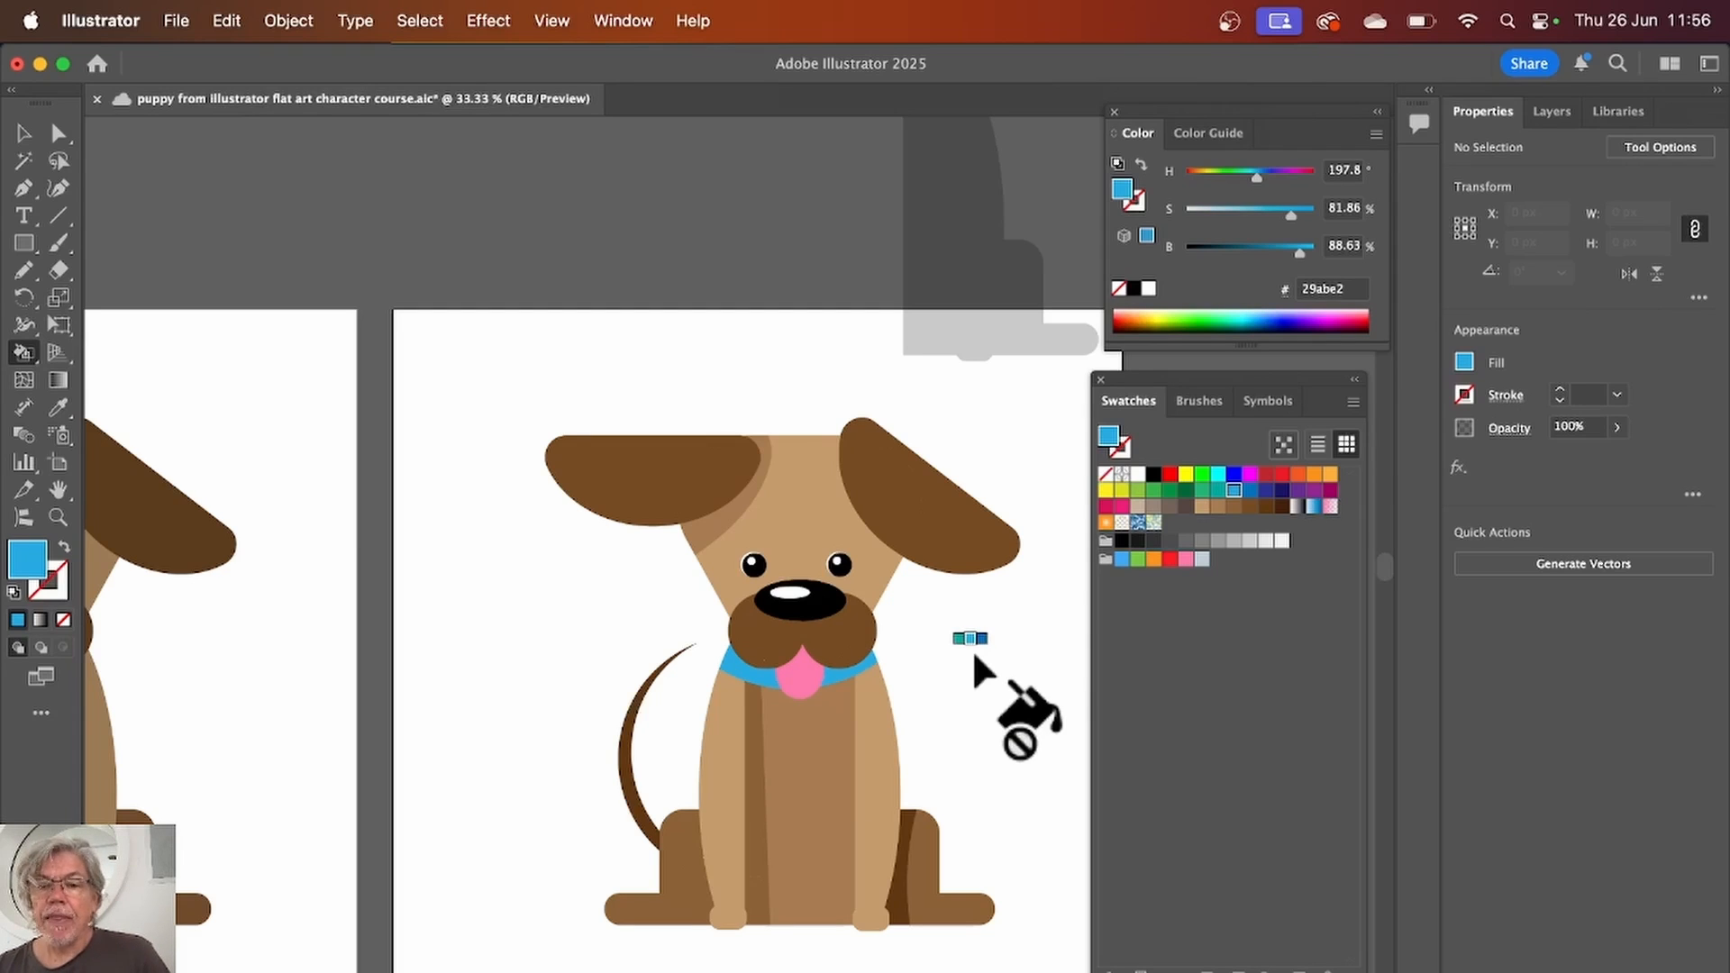
pyautogui.click(1218, 505)
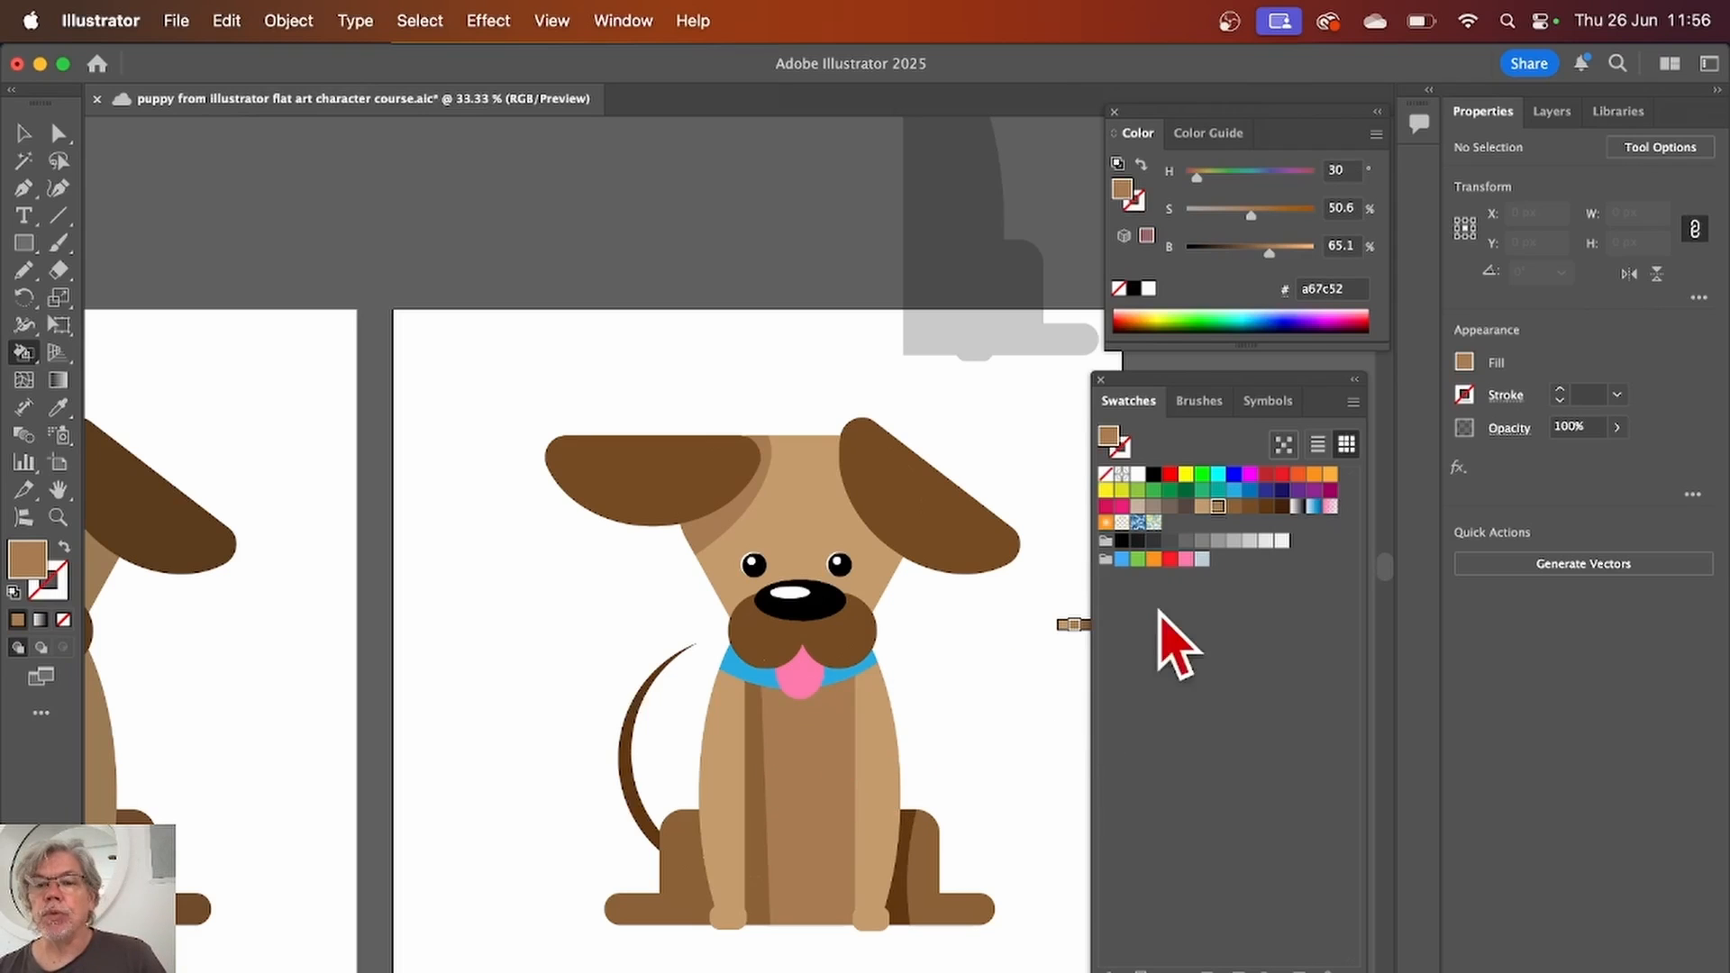
pyautogui.click(1233, 505)
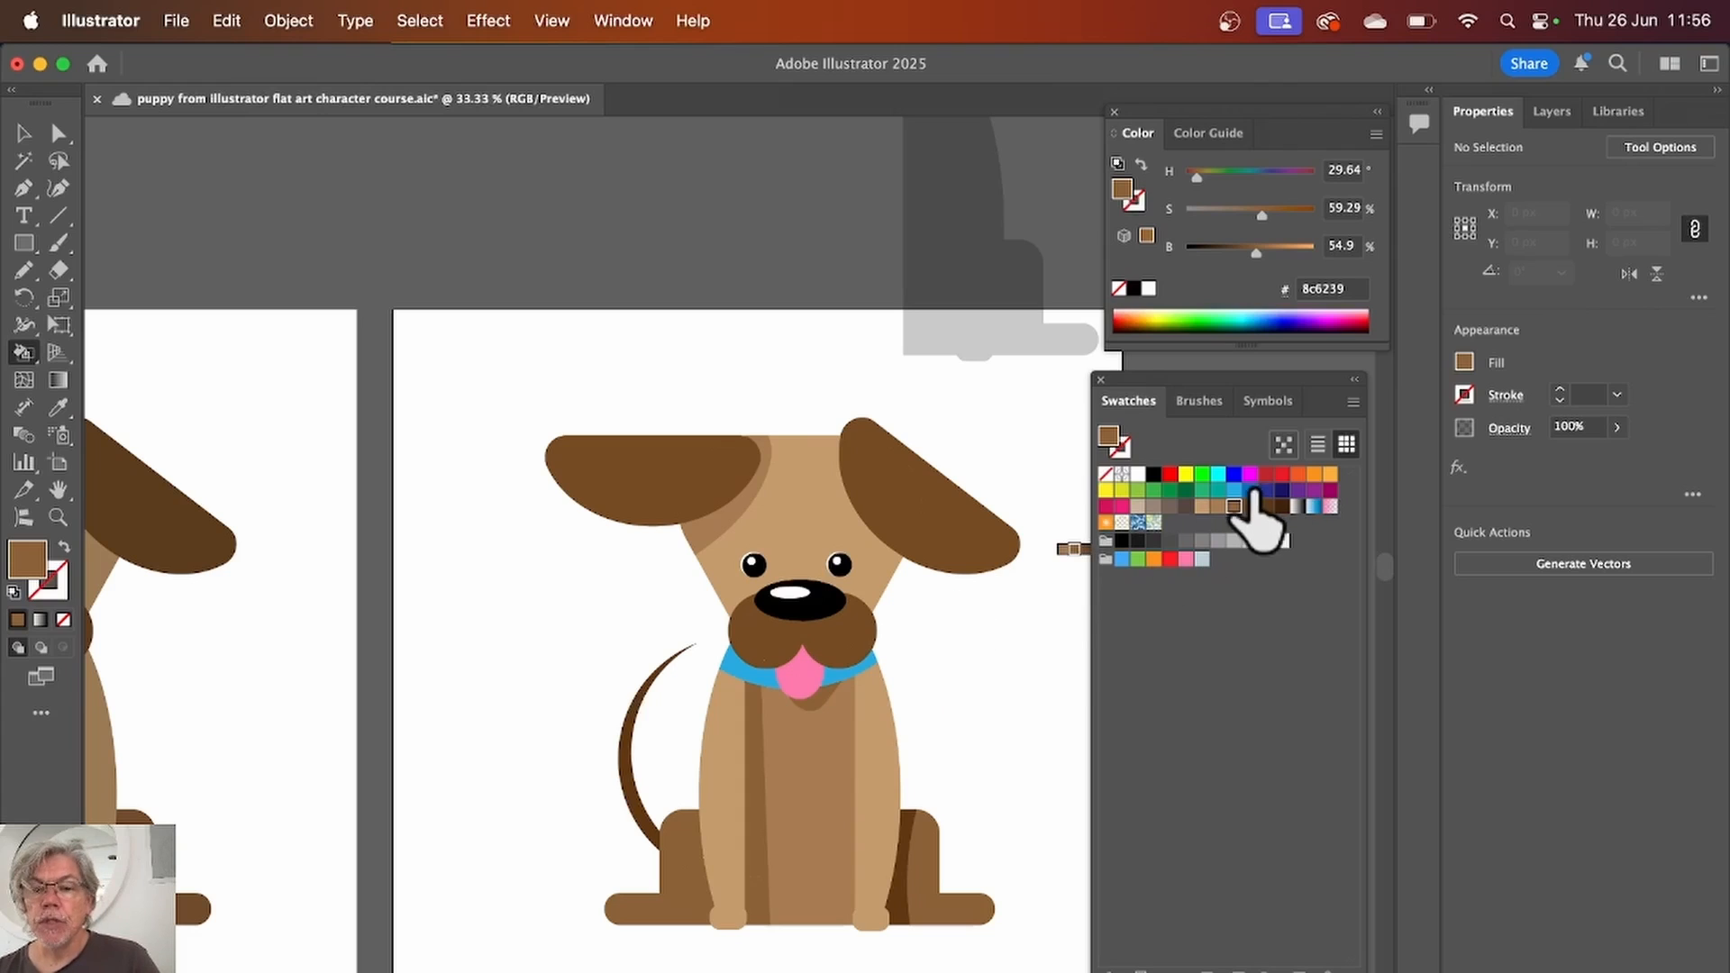
# Step: Mix the darker blue 0067ab by lowering the blue swatch's brightness and fill the shaded area on the collar's right side
pyautogui.click(1250, 489)
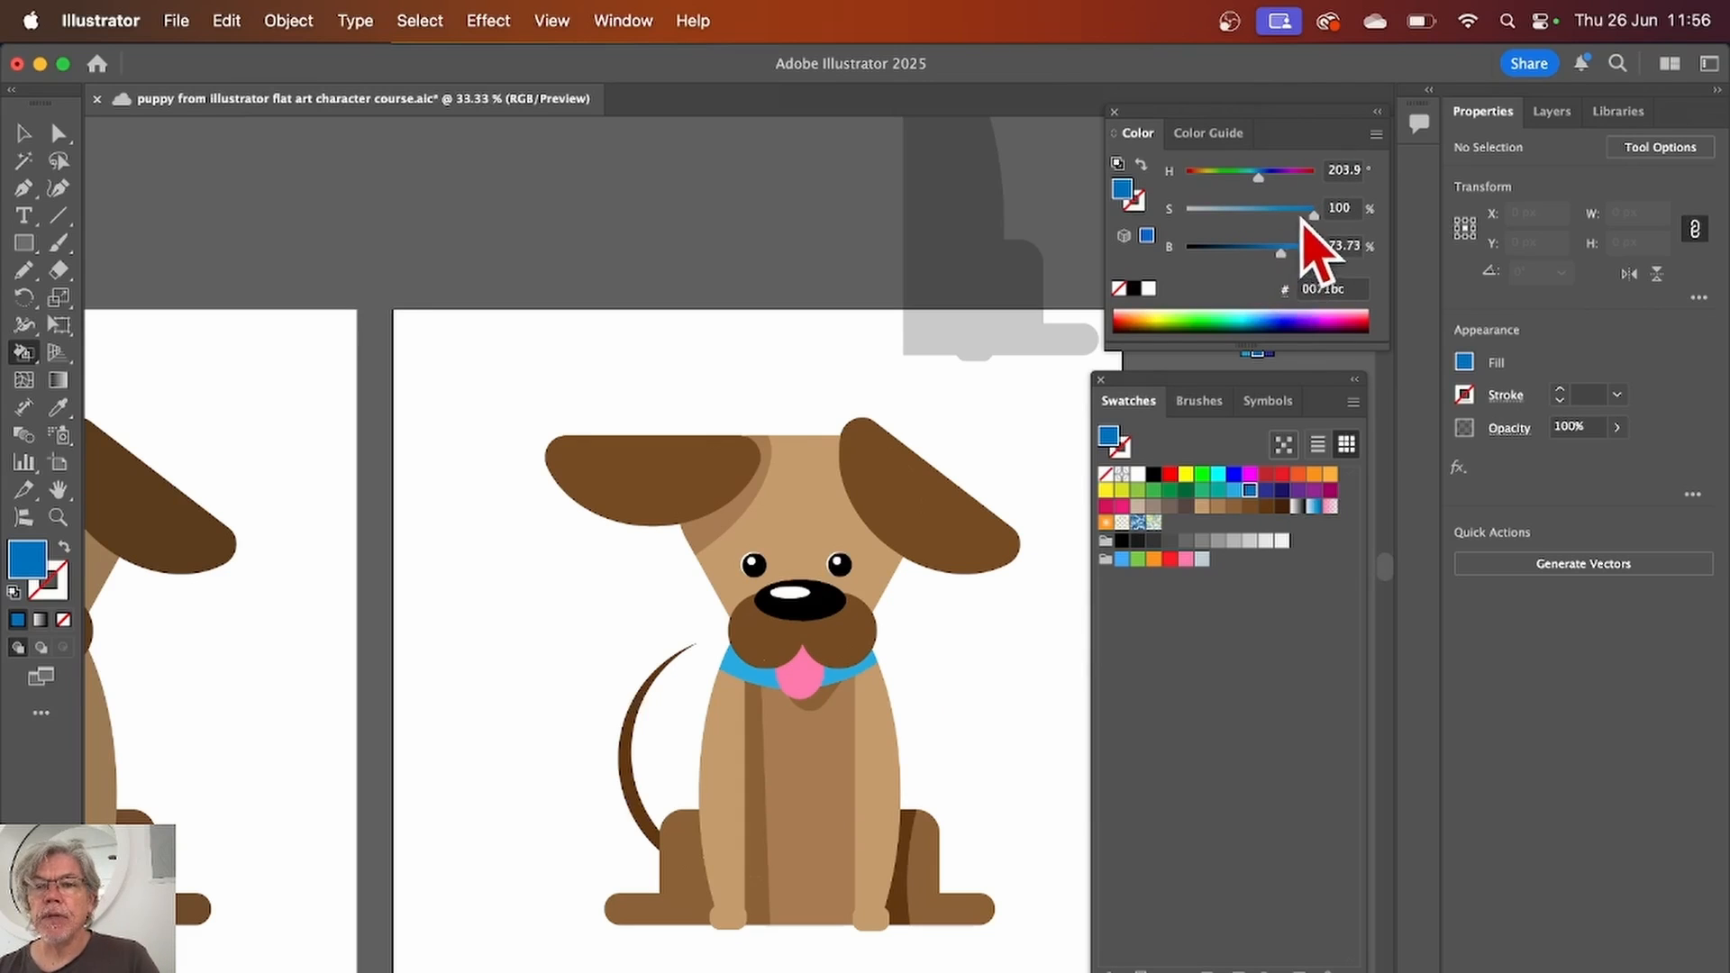
pyautogui.moveTo(1281, 253); pyautogui.dragTo(1272, 255)
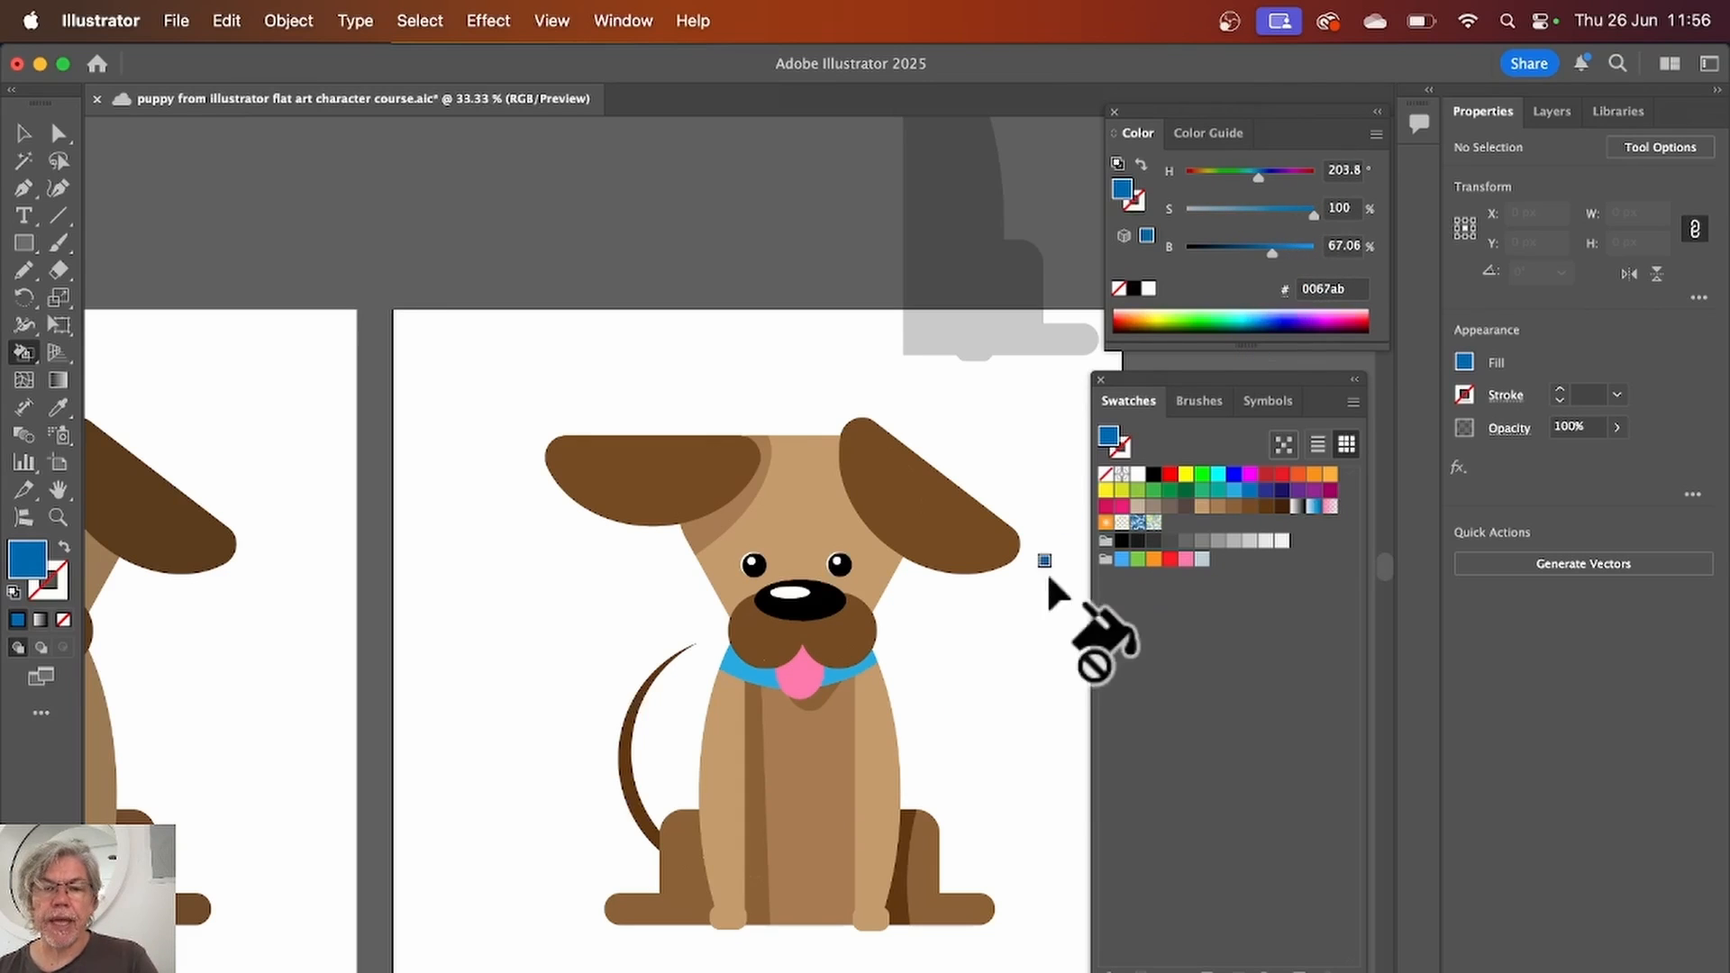
pyautogui.click(831, 676)
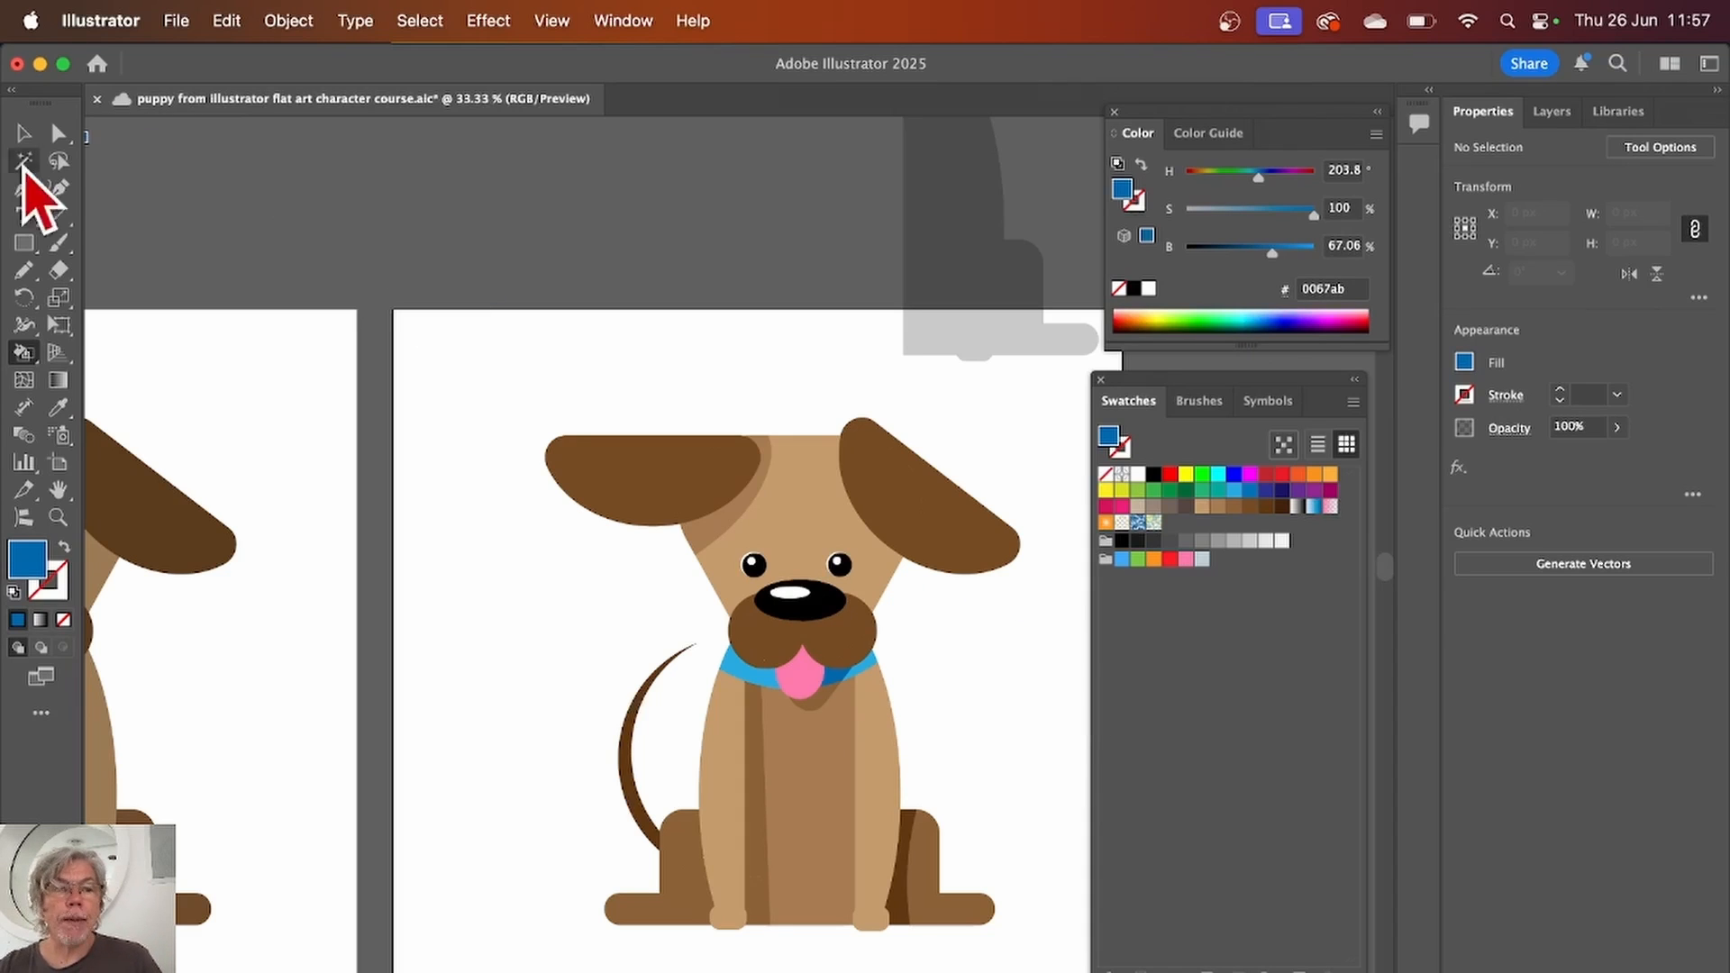
# Step: Move the translucent black half silhouette from above the second artboard onto the puppy and bring it to the front
pyautogui.click(24, 133)
pyautogui.moveTo(937, 200); pyautogui.dragTo(884, 721)
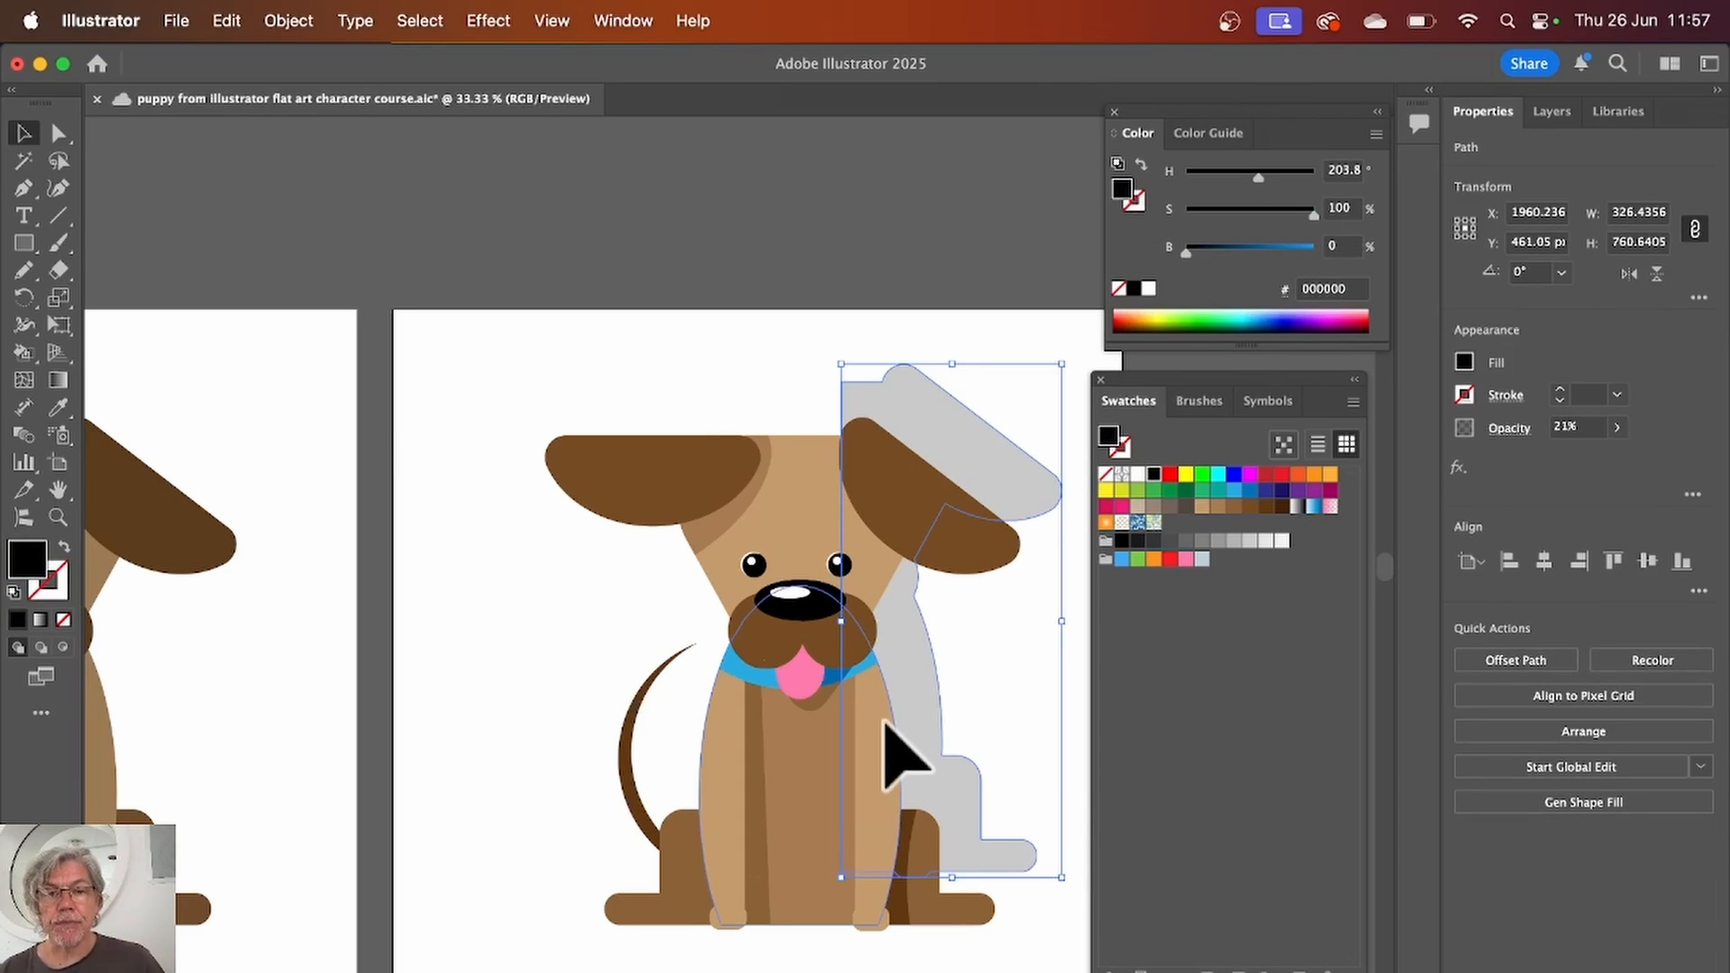
pyautogui.click(420, 20)
pyautogui.moveTo(298, 21)
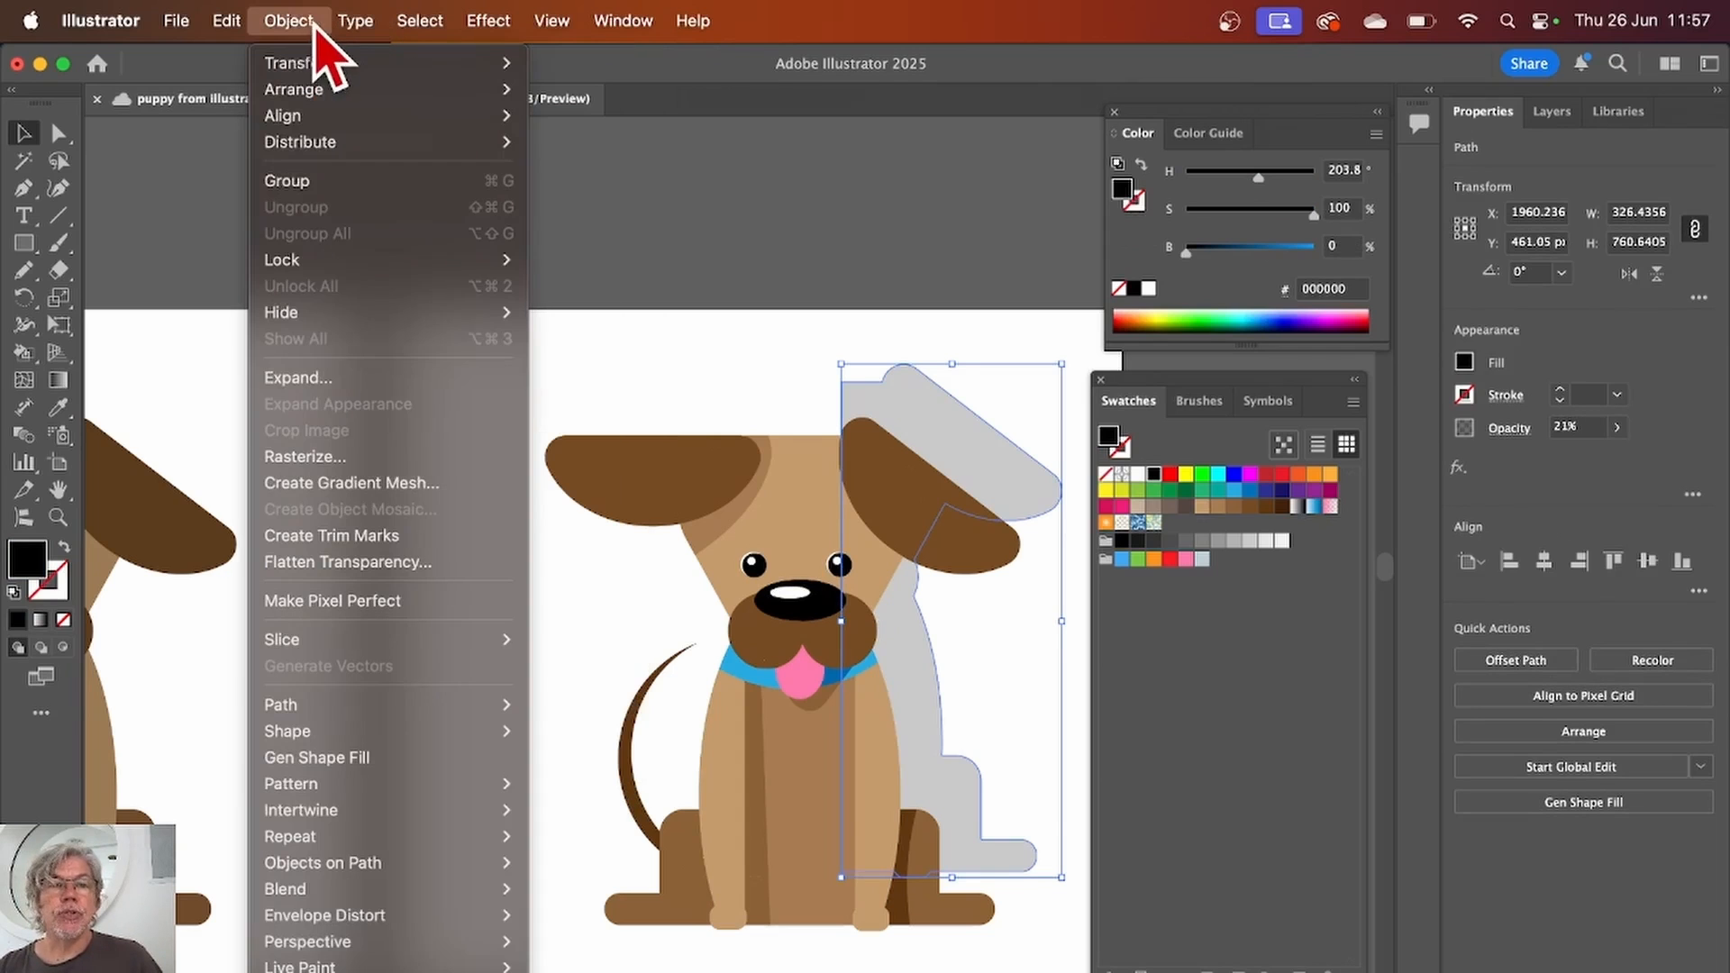
pyautogui.moveTo(317, 90)
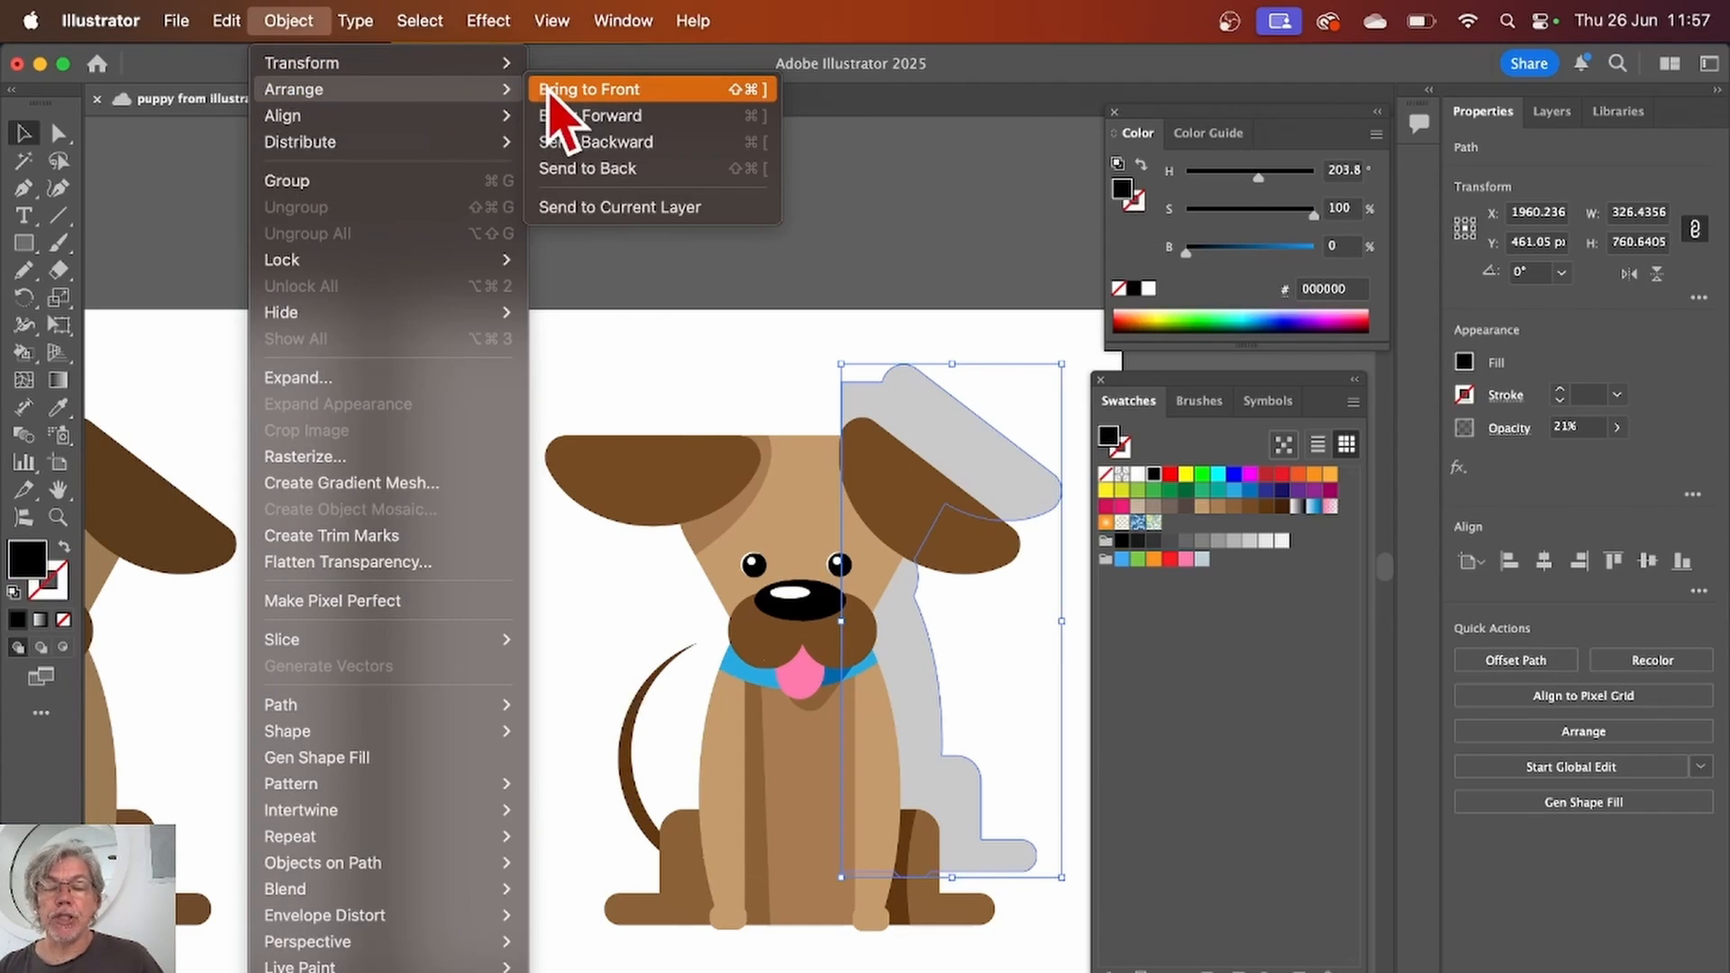
pyautogui.click(548, 90)
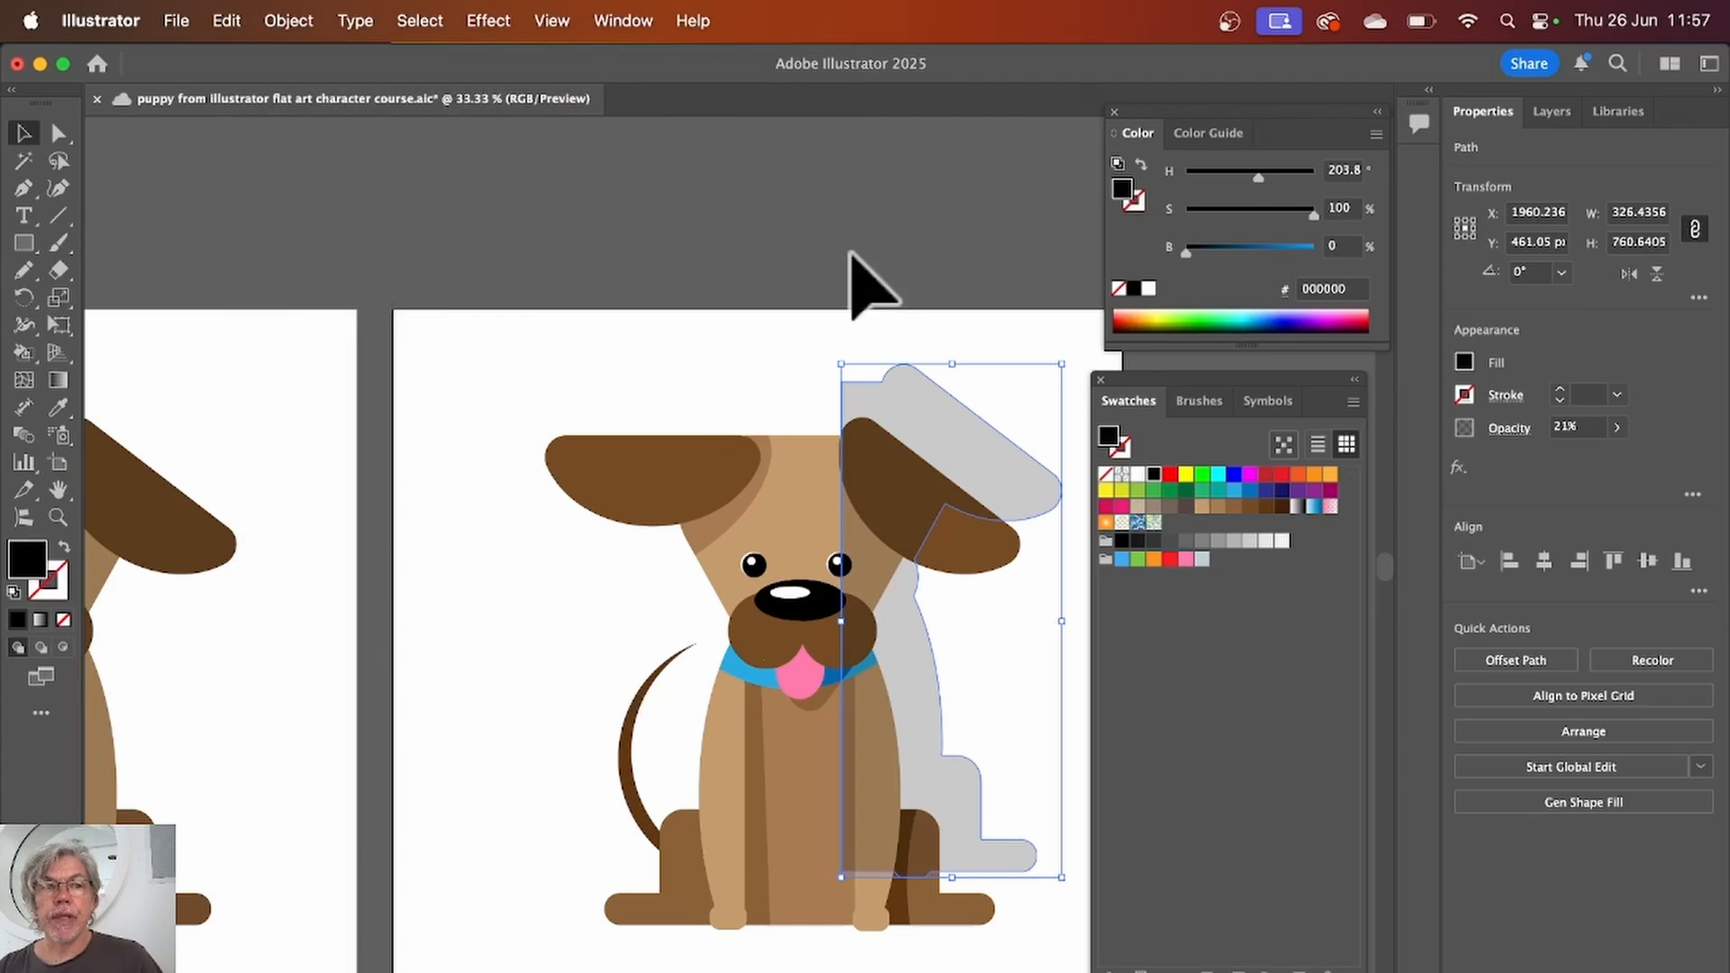
# Step: Align the half-silhouette shadow exactly over the puppy's right half at about X 1899.7 and Y 540 px, and deselect it
pyautogui.moveTo(957, 425); pyautogui.dragTo(910, 472)
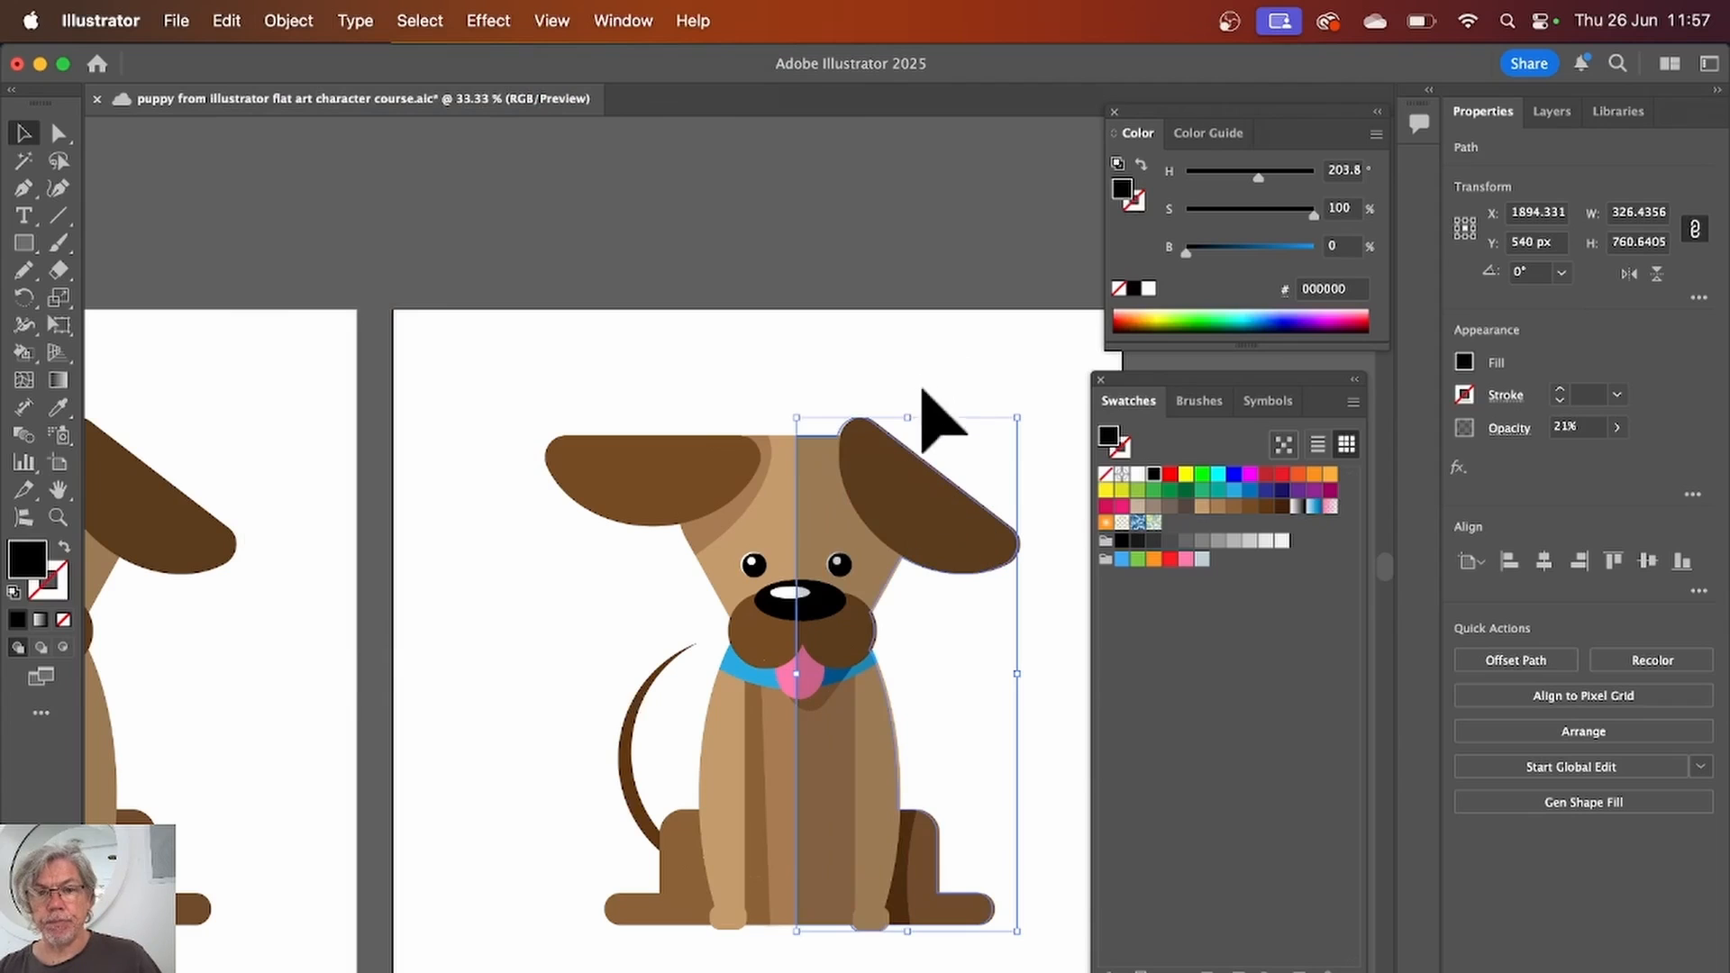
pyautogui.moveTo(901, 472); pyautogui.dragTo(906, 476)
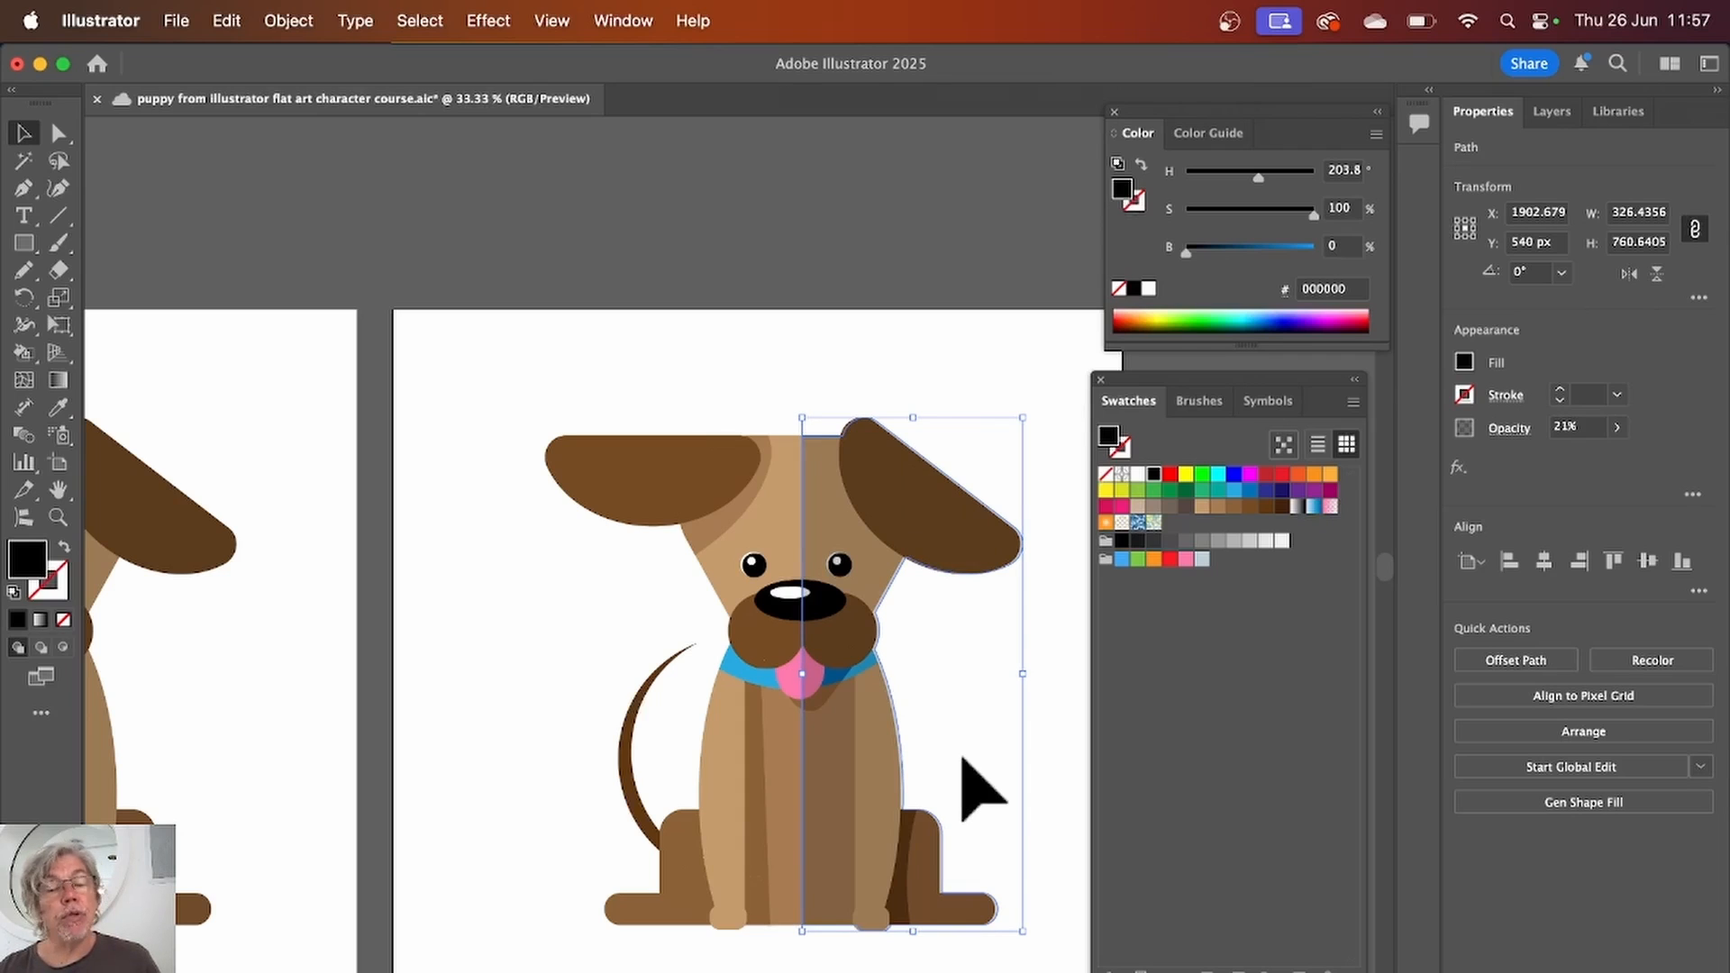
pyautogui.press('Left')
pyautogui.press('Left')
pyautogui.press('Left')
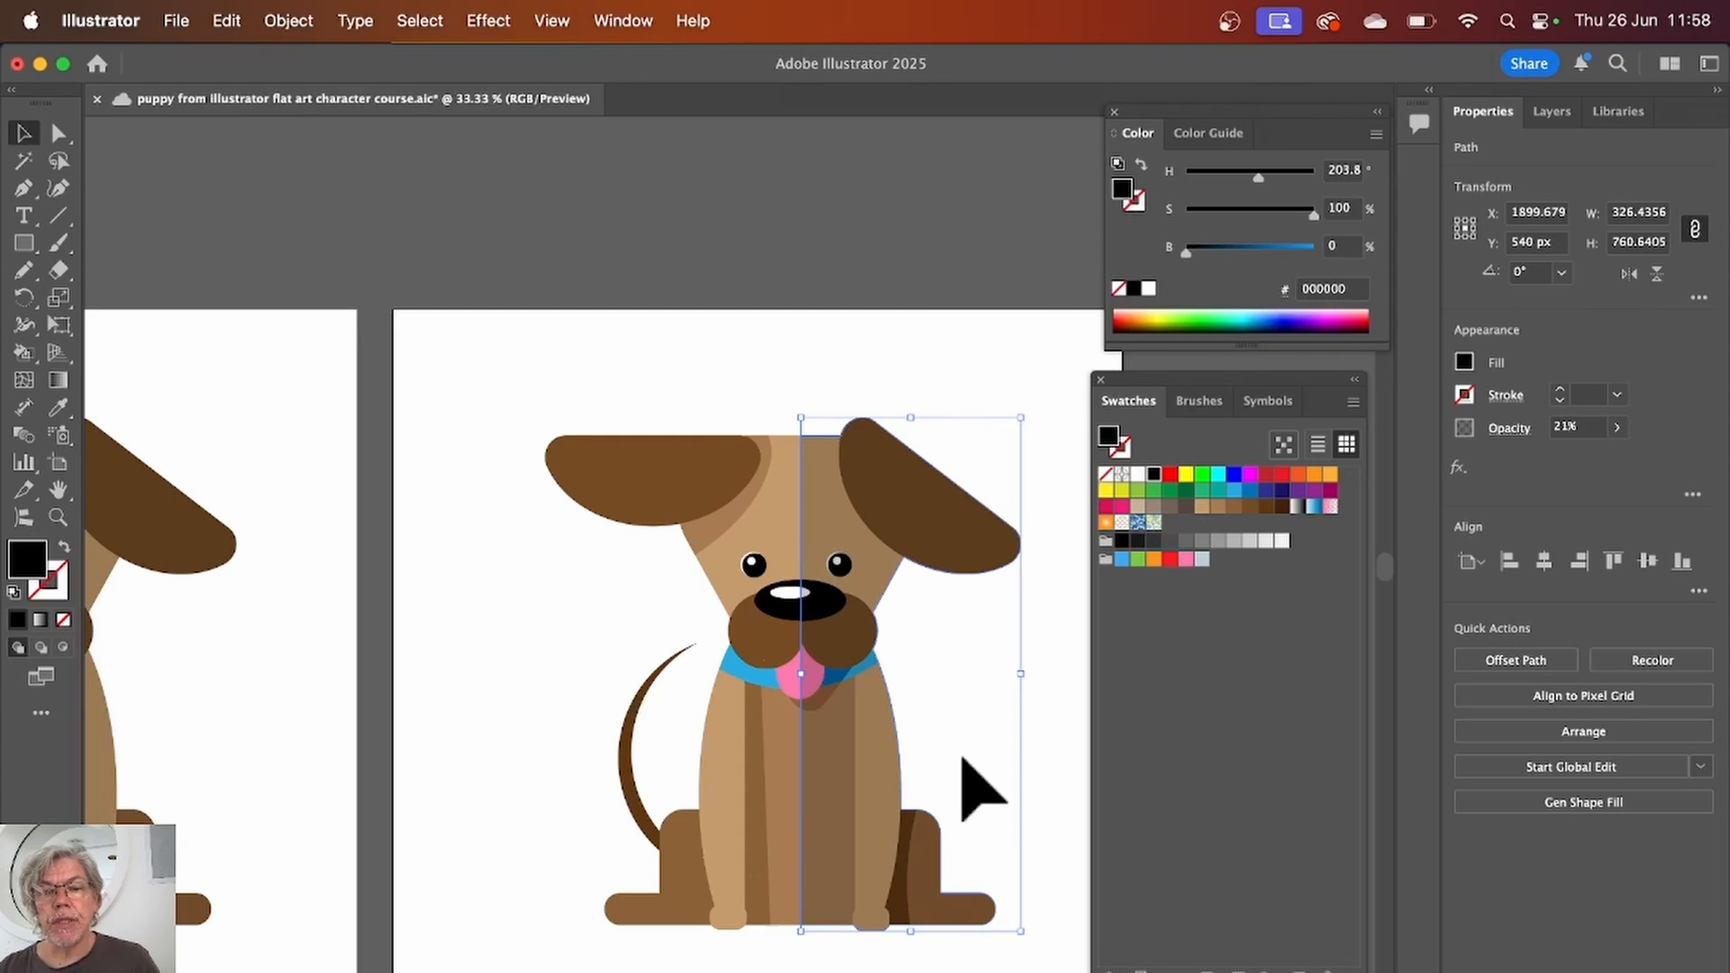
pyautogui.click(1049, 676)
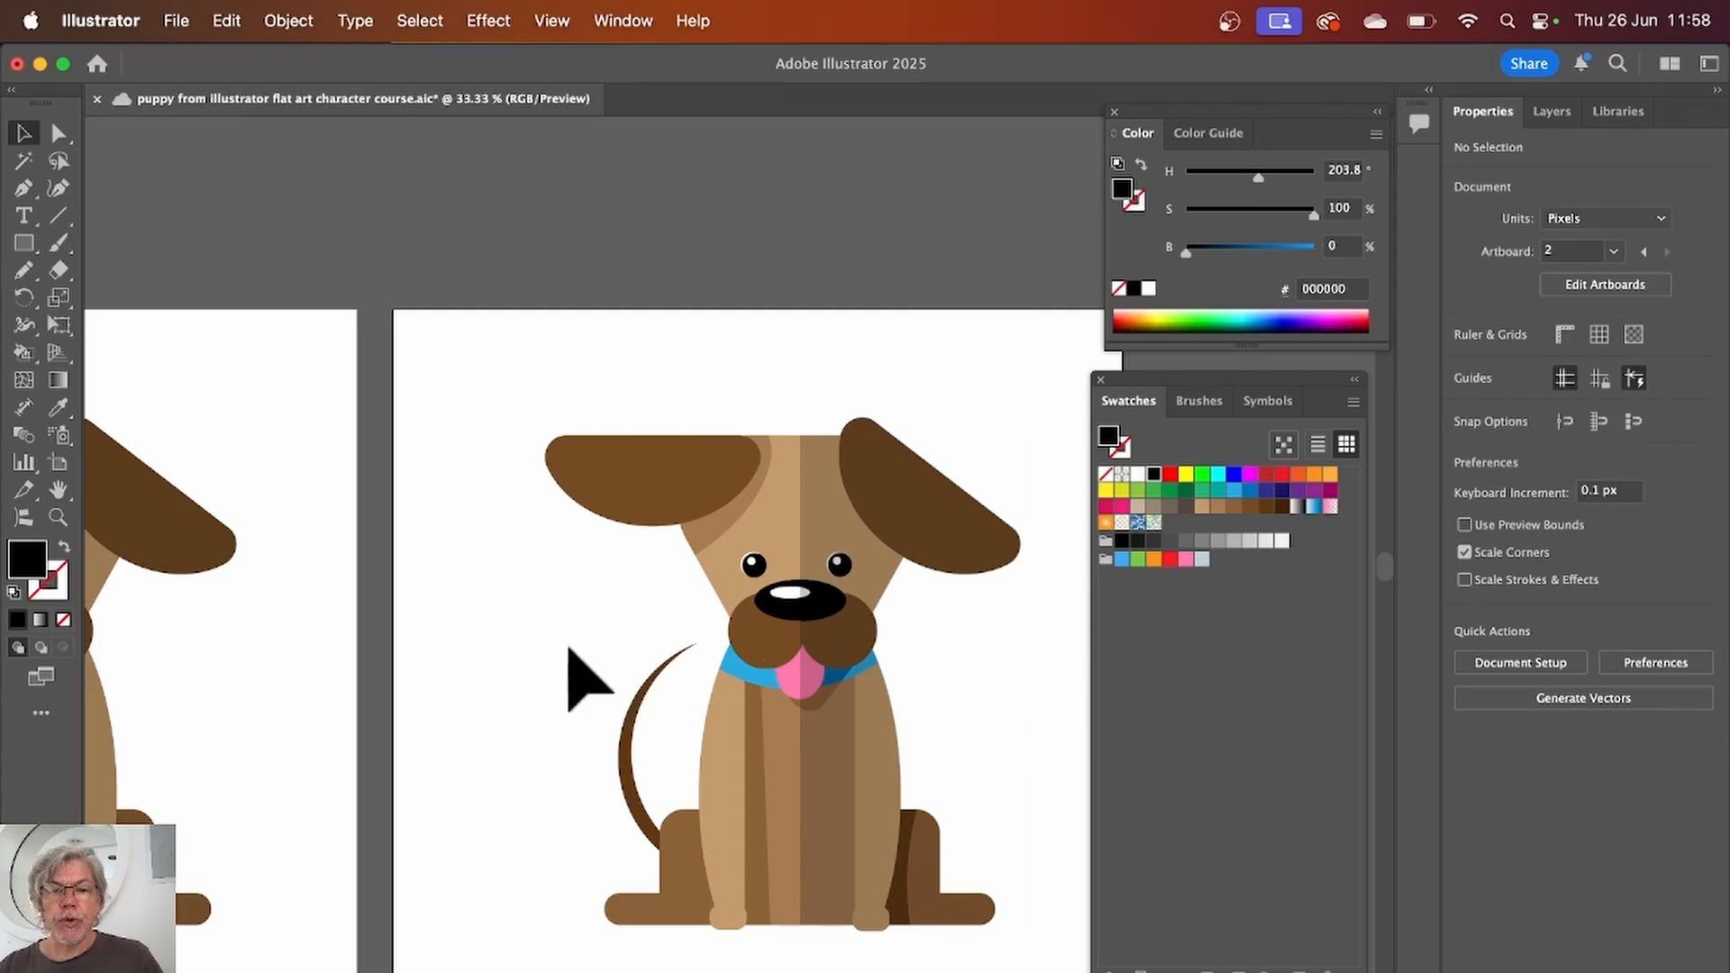
pyautogui.hscroll(-6, 540, 685)
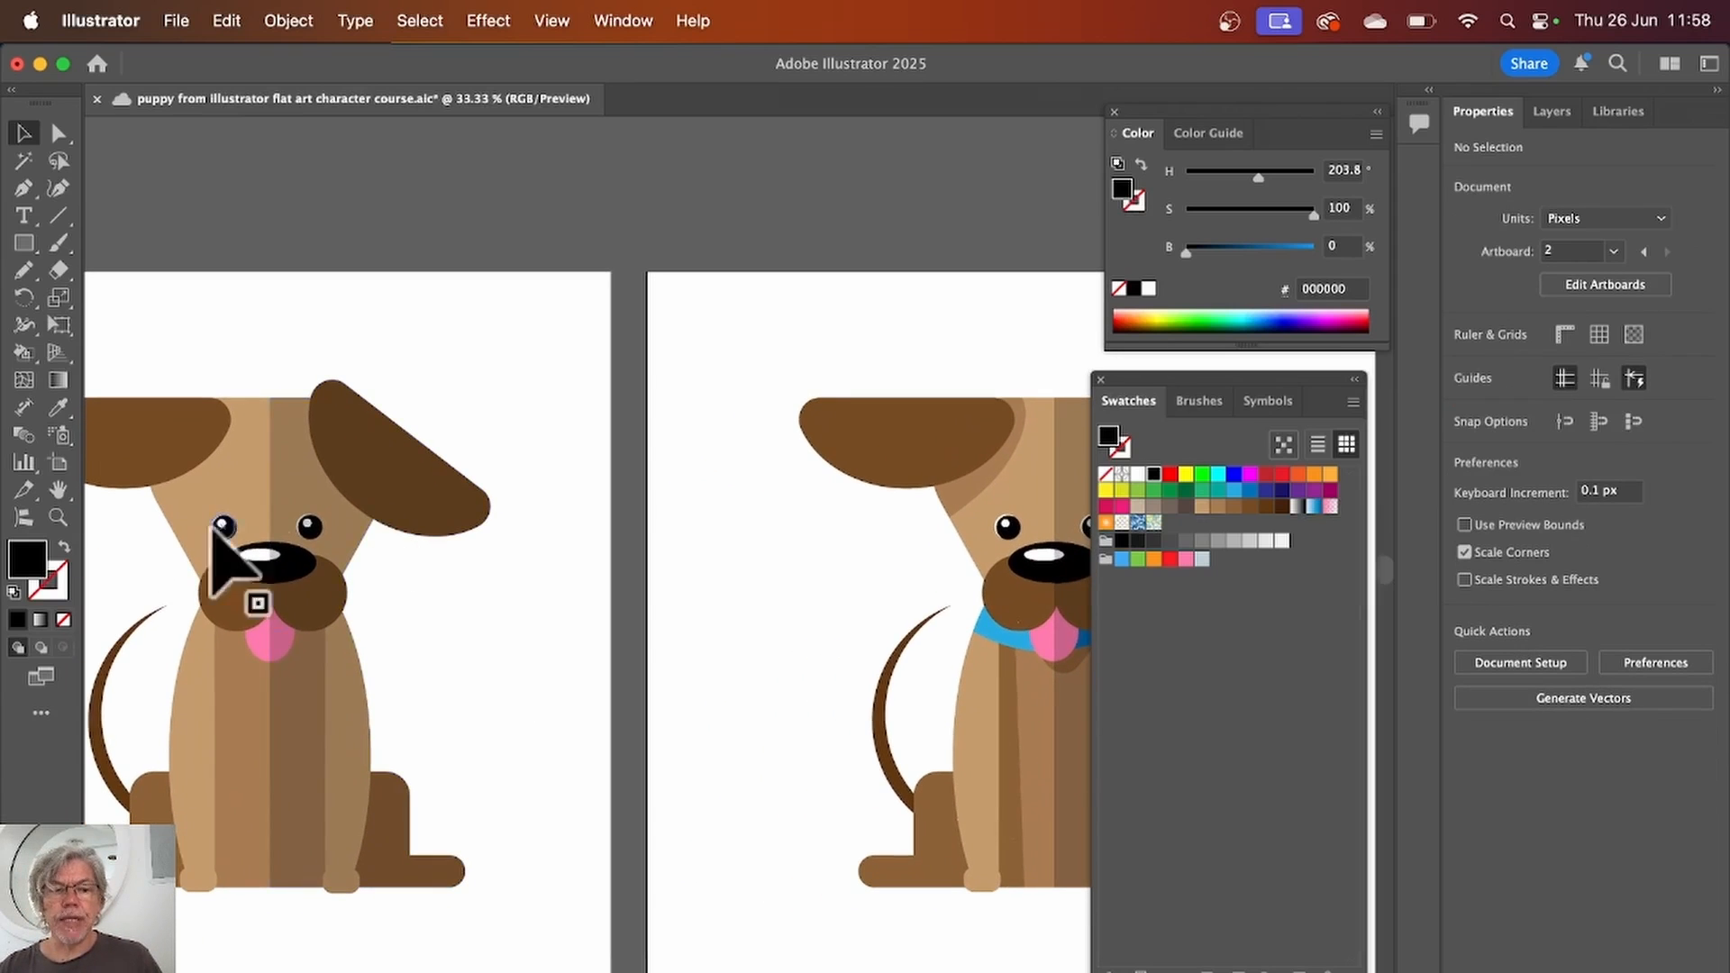
pyautogui.hscroll(3, 587, 663)
pyautogui.scroll(-2, 587, 662)
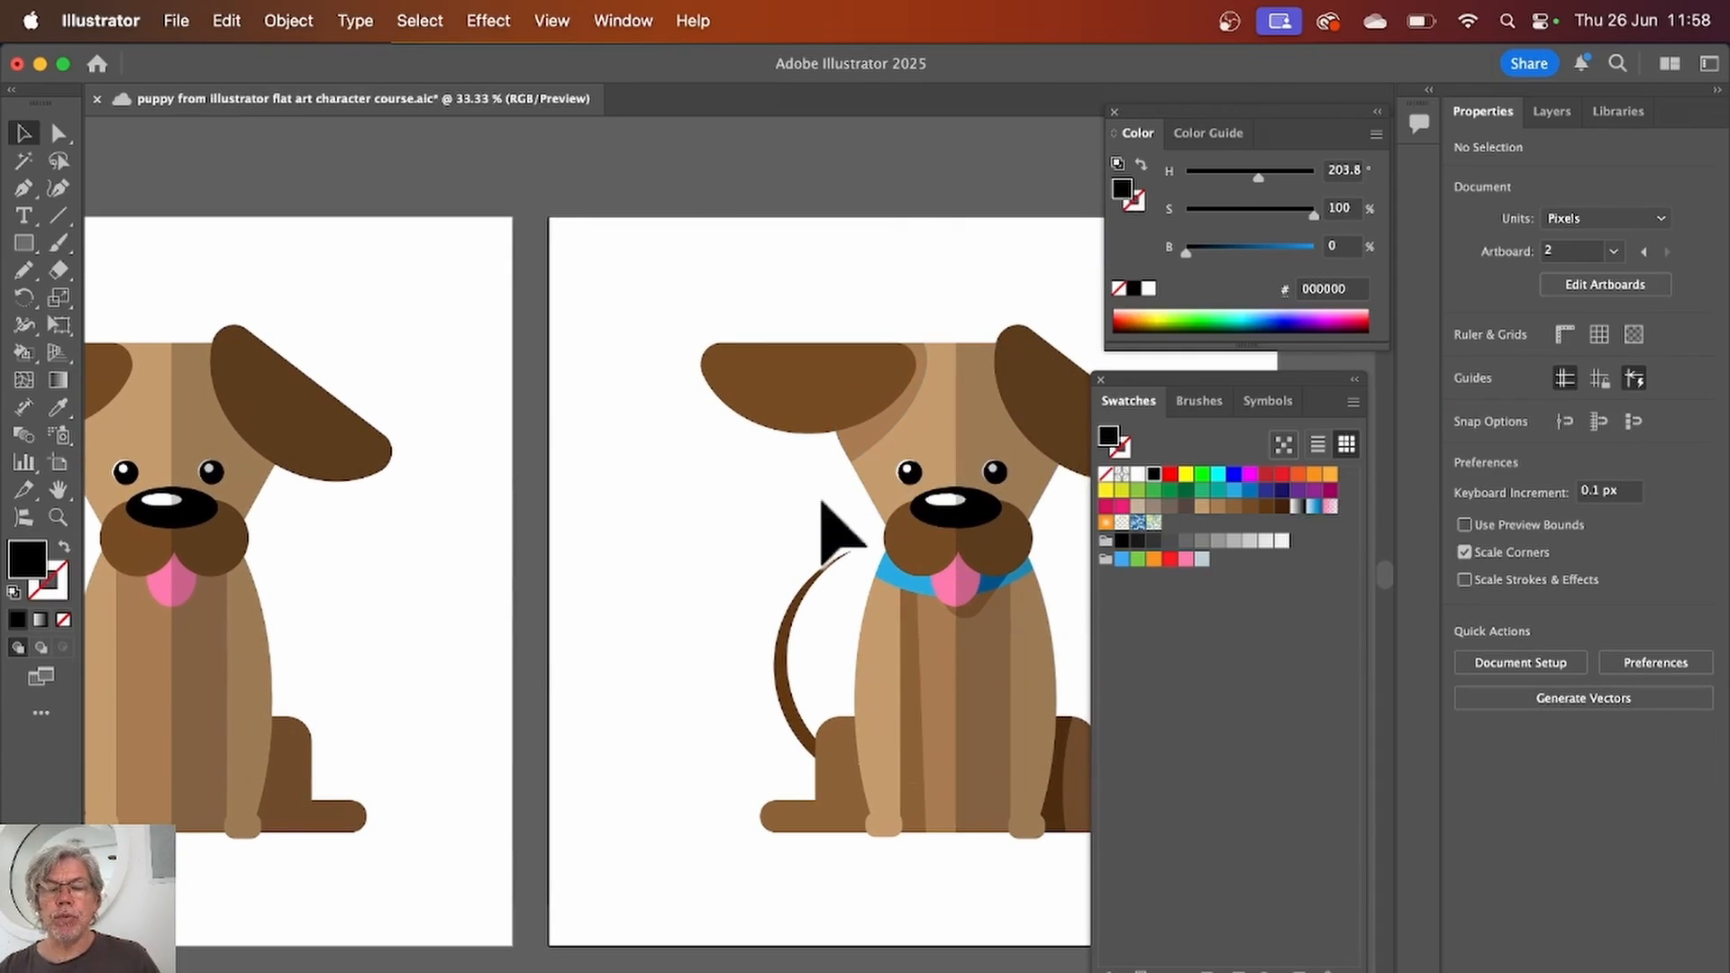
pyautogui.hscroll(4, 714, 592)
pyautogui.scroll(1, 715, 592)
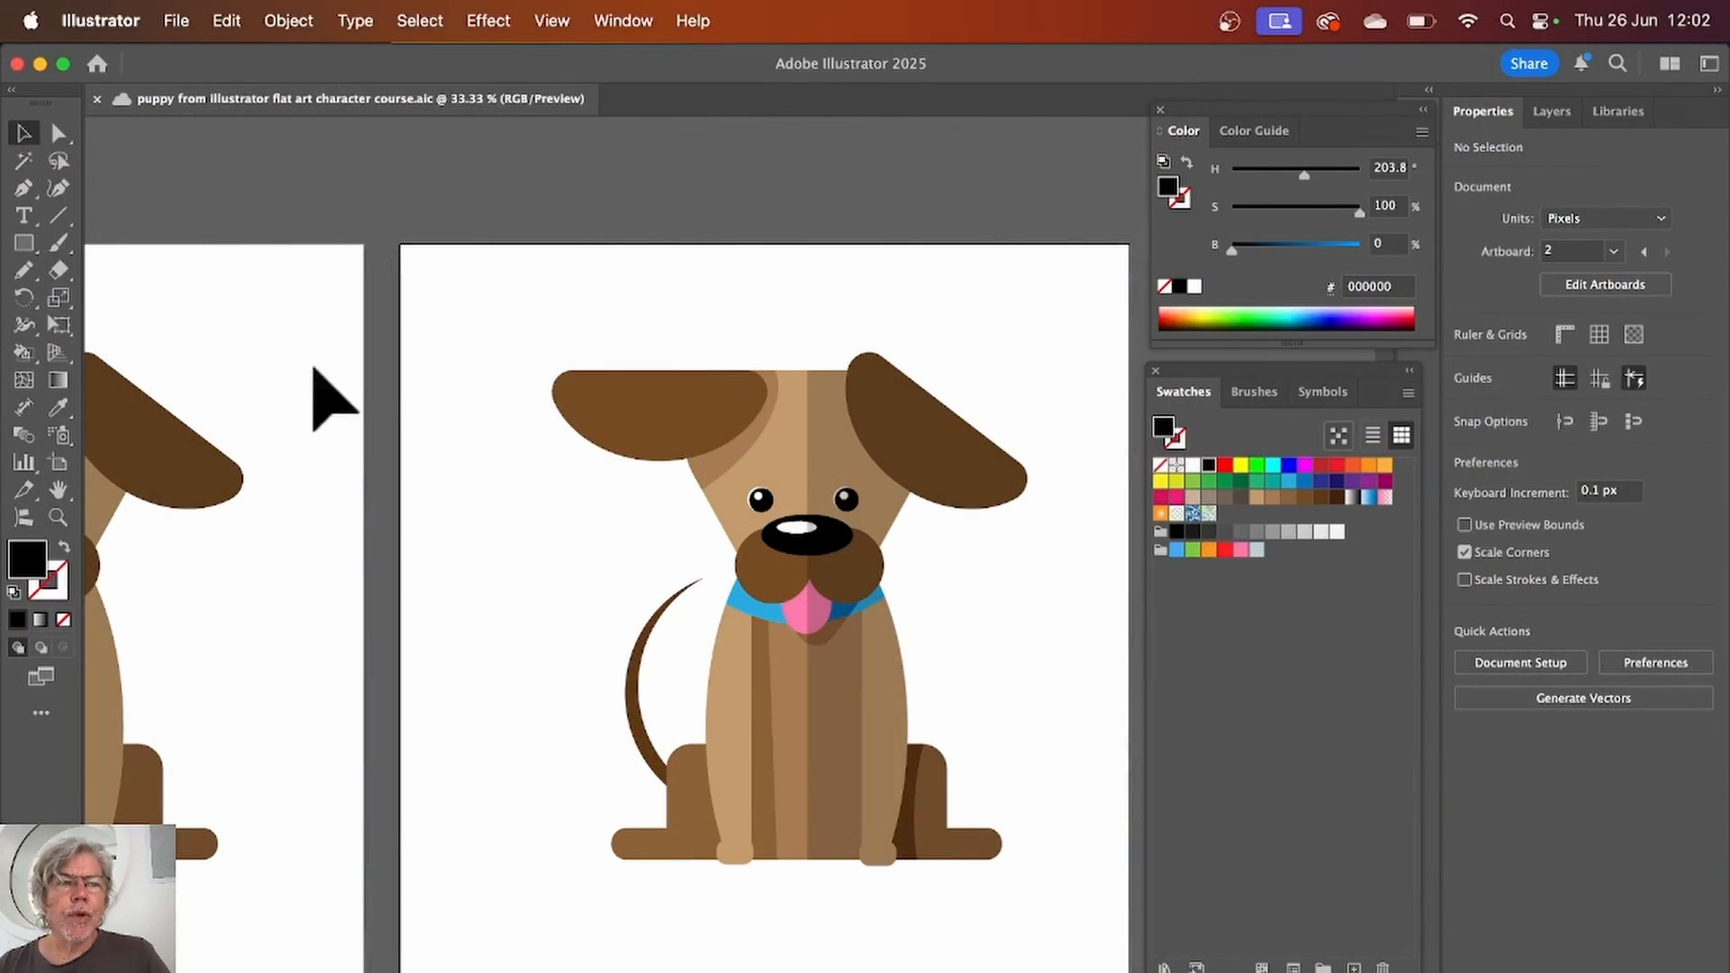
# Step: Draw a black rectangle about 187 by 41 px in the empty space above the puppy's left ear
pyautogui.click(23, 245)
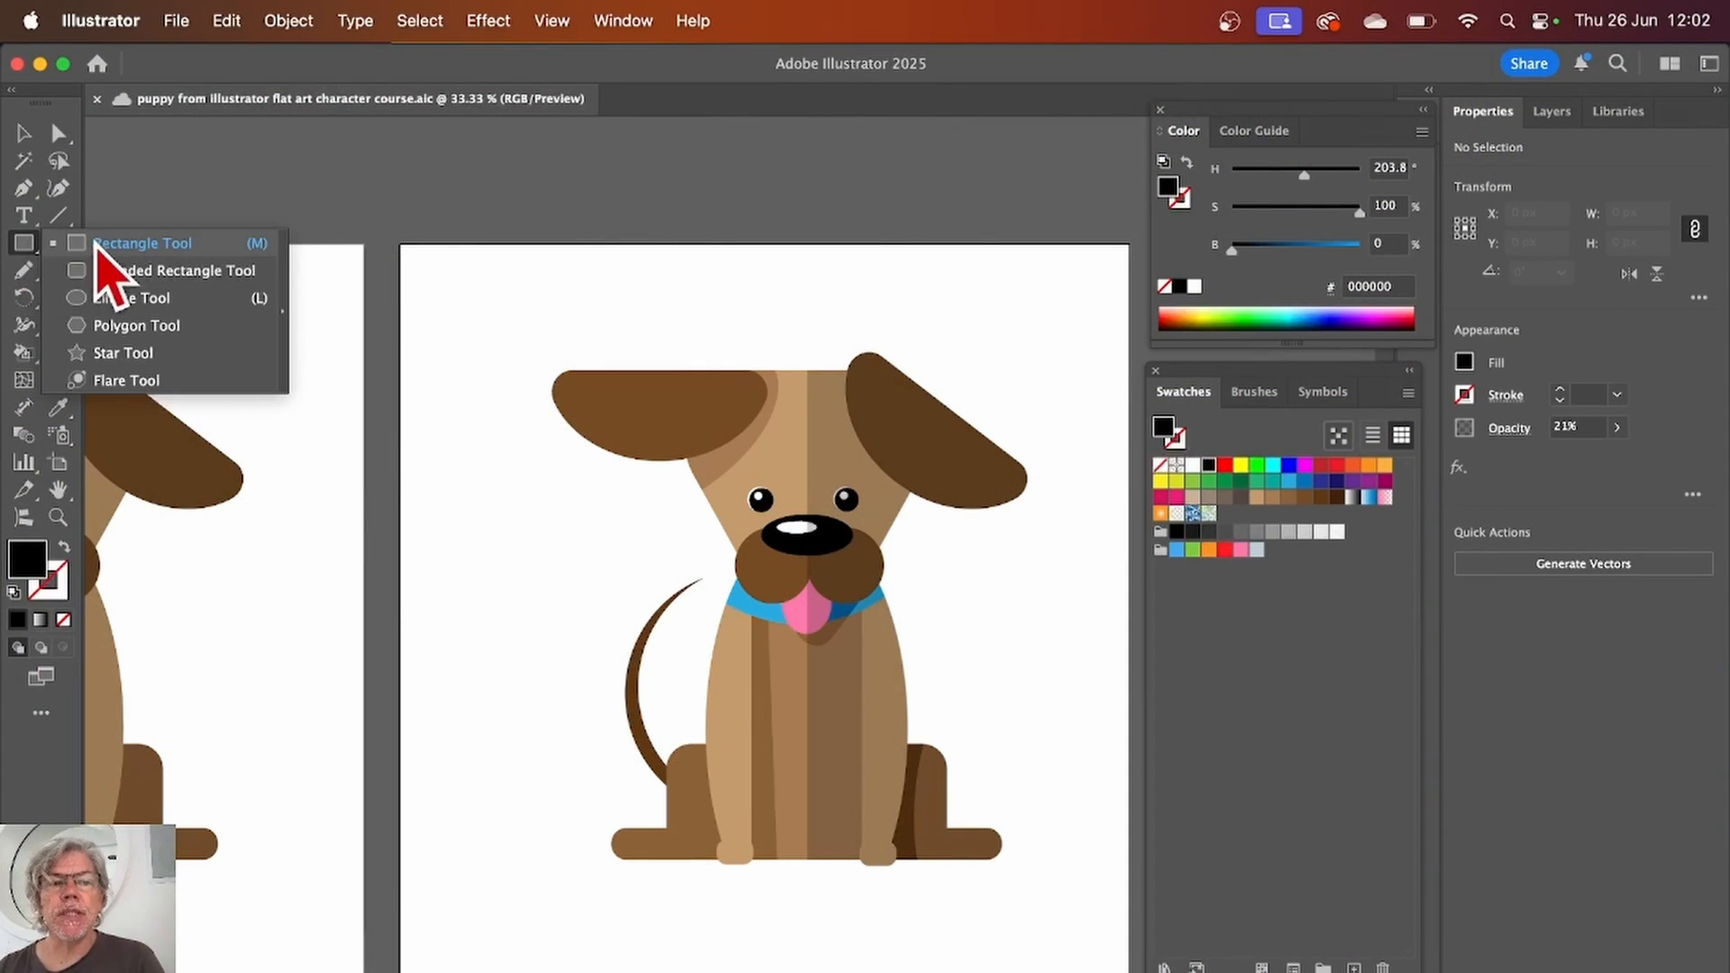
pyautogui.click(126, 243)
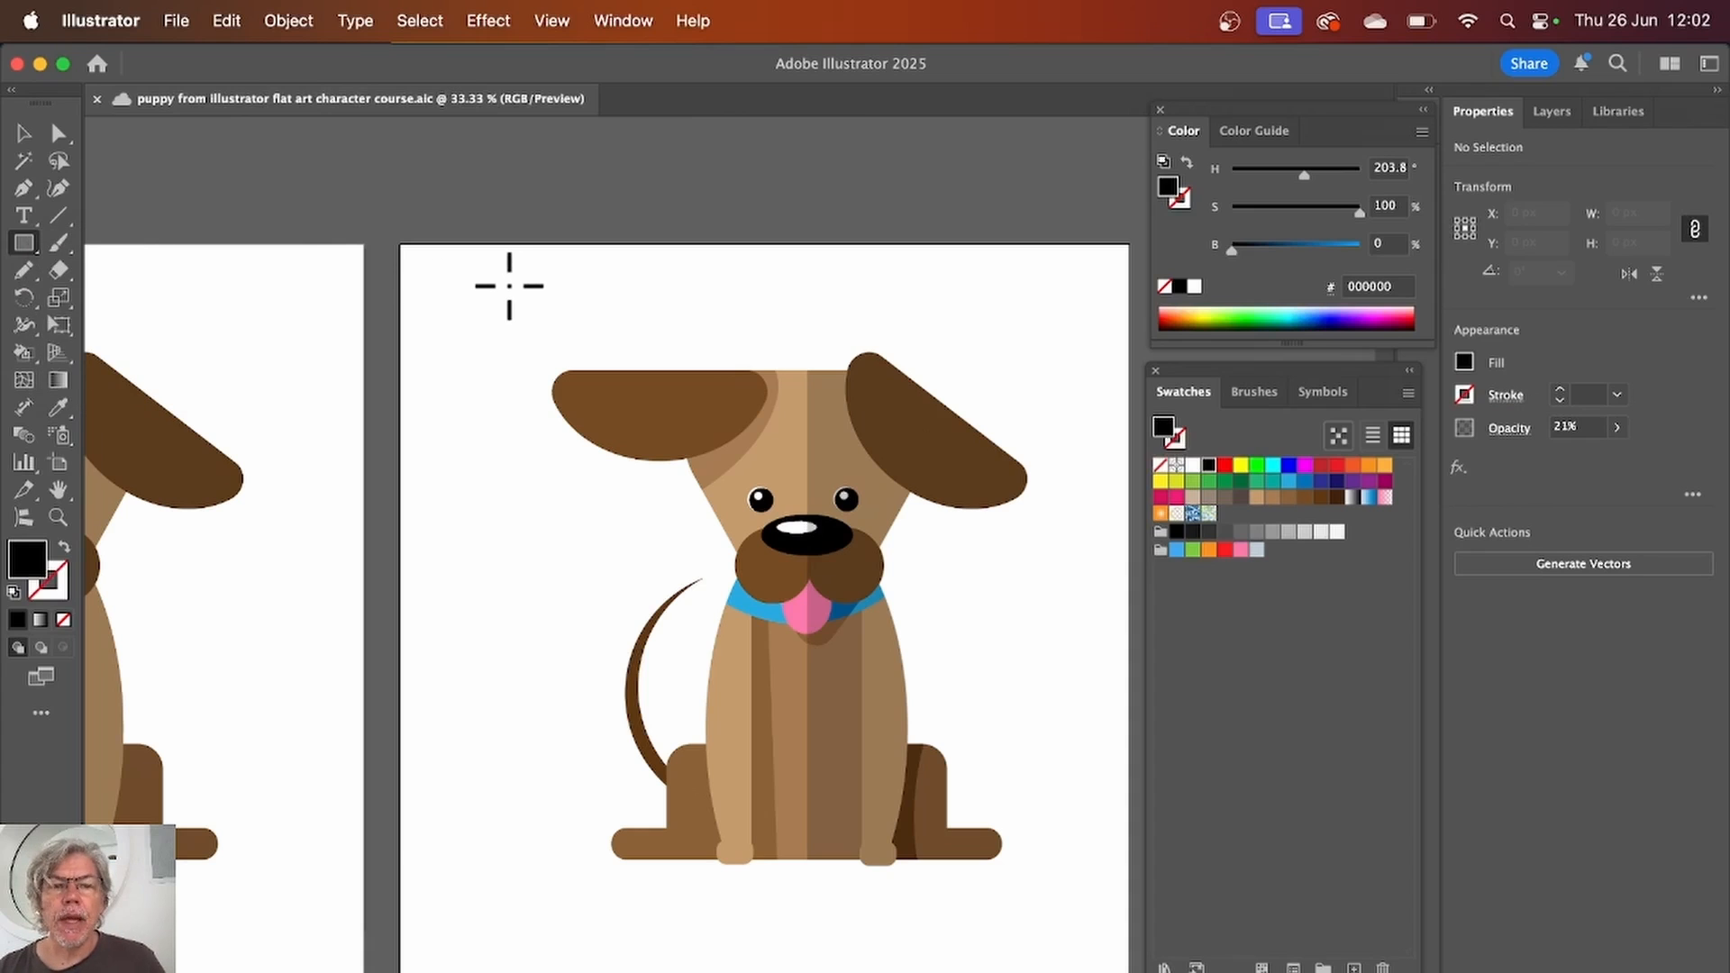
pyautogui.moveTo(500, 277); pyautogui.dragTo(624, 304)
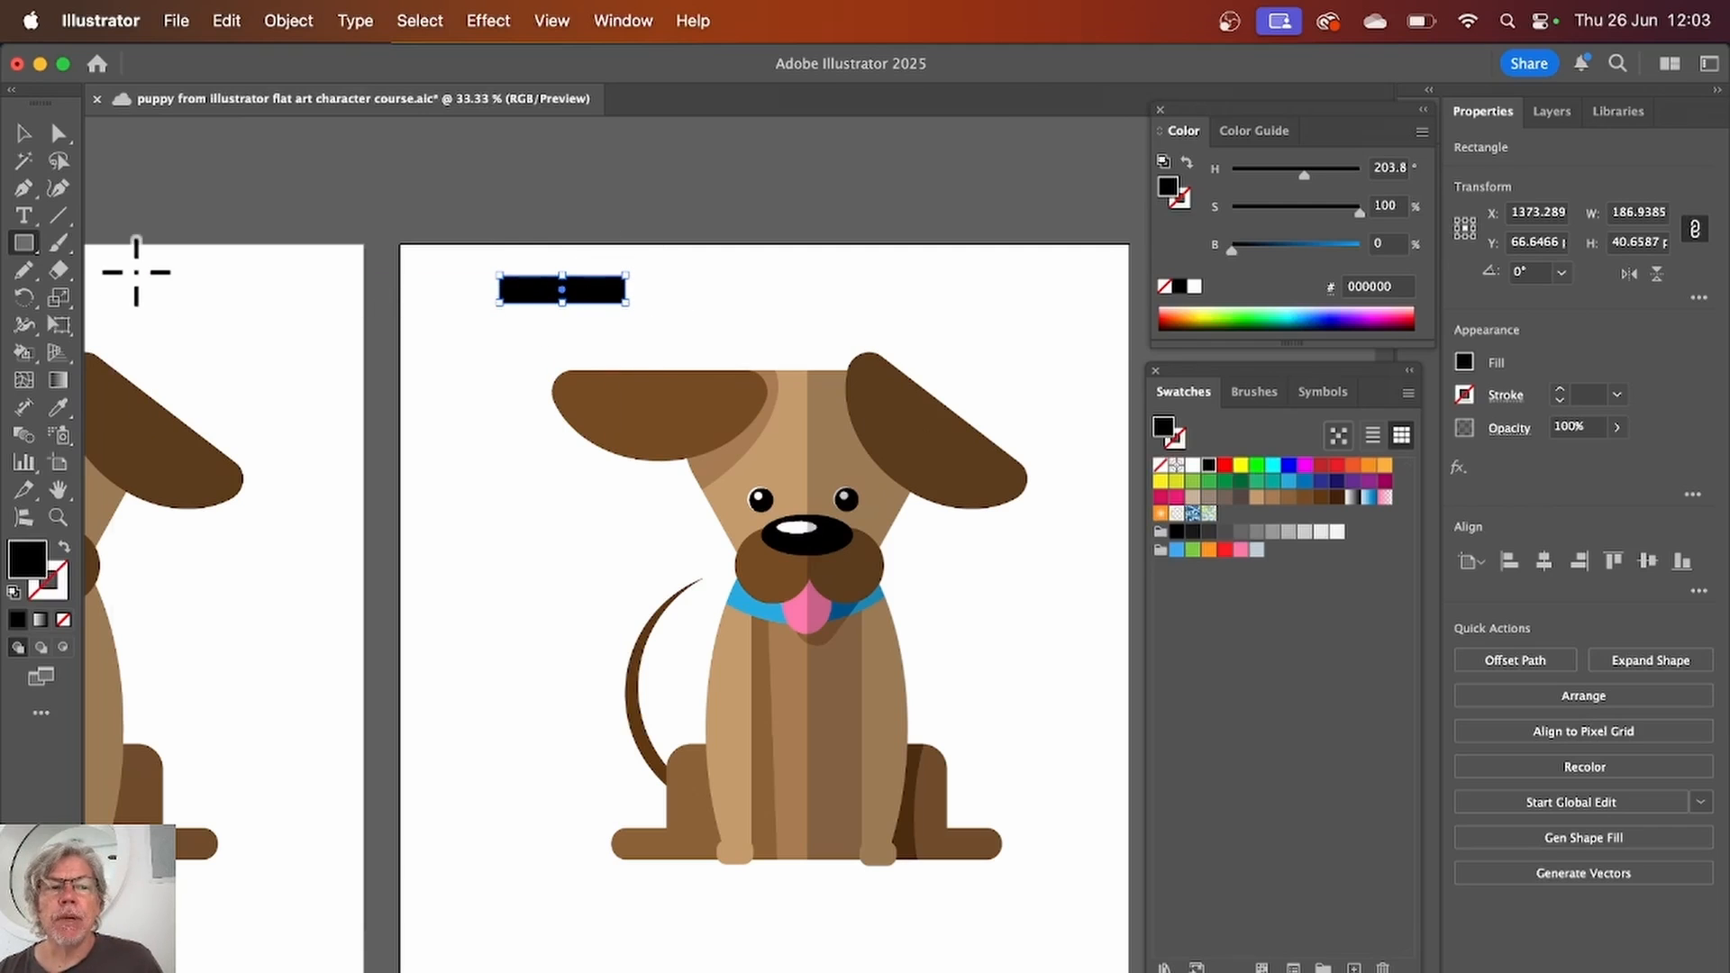
# Step: Draw a black circle about 52 px in diameter overlapping the upper-left corner of the black rectangle
pyautogui.moveTo(21, 243); pyautogui.dragTo(103, 303)
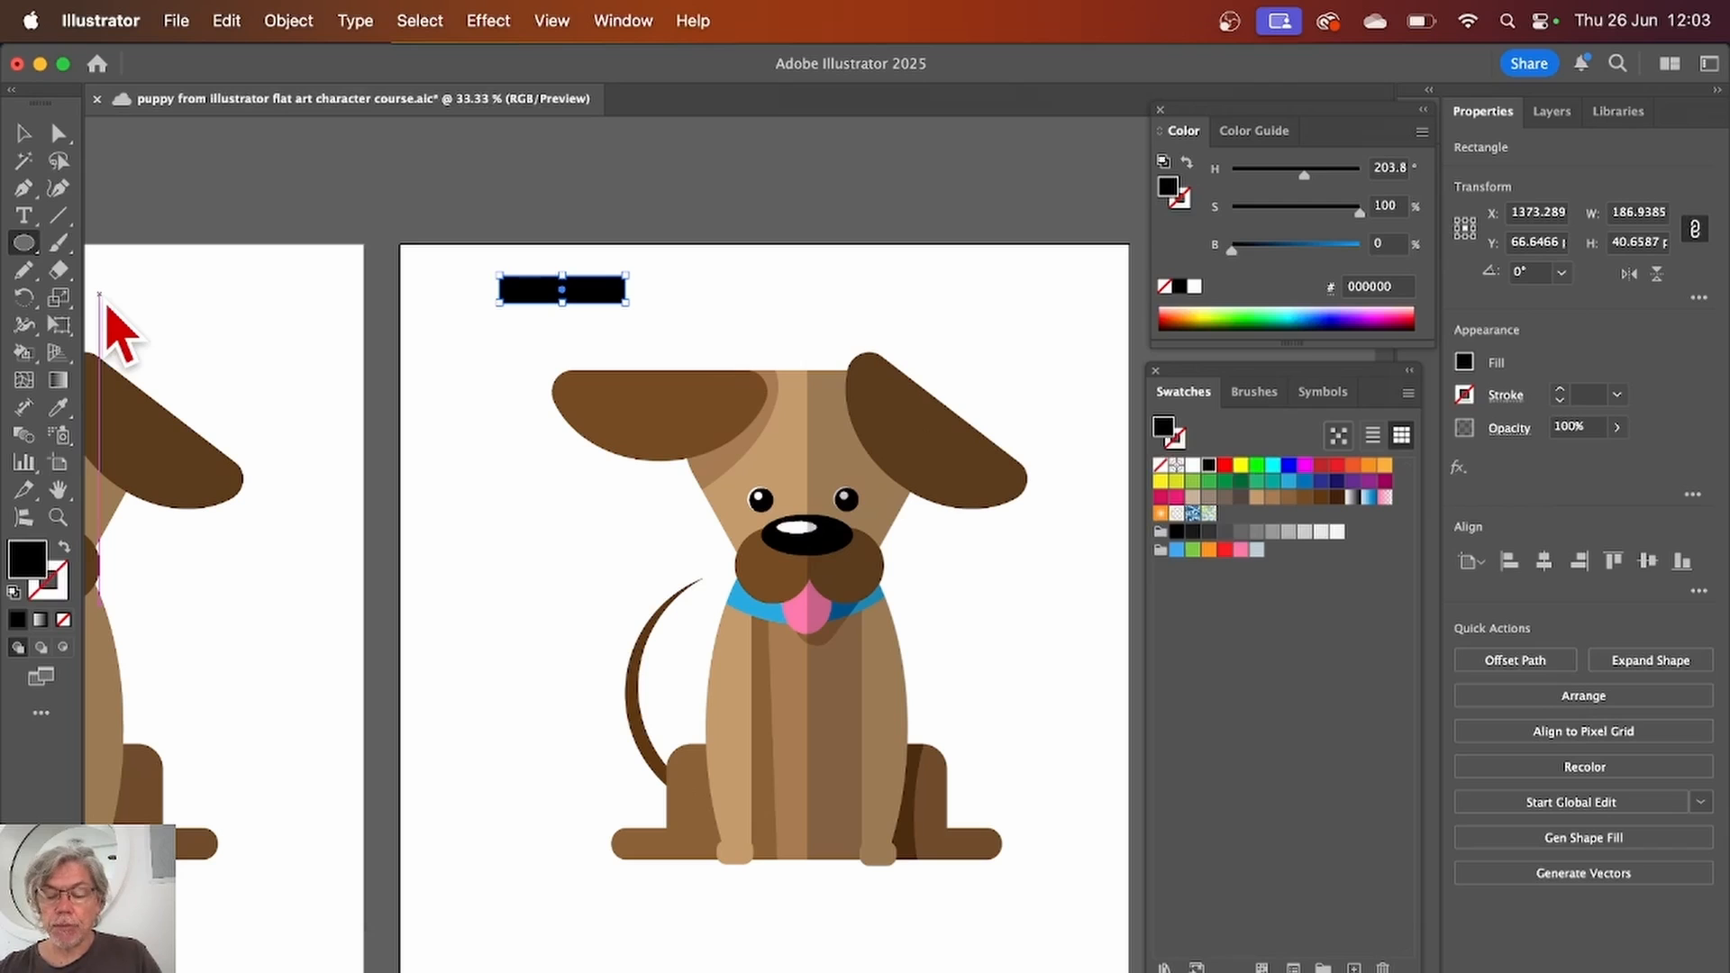
pyautogui.press('super+equal')
pyautogui.press('super+equal')
pyautogui.press('super+equal')
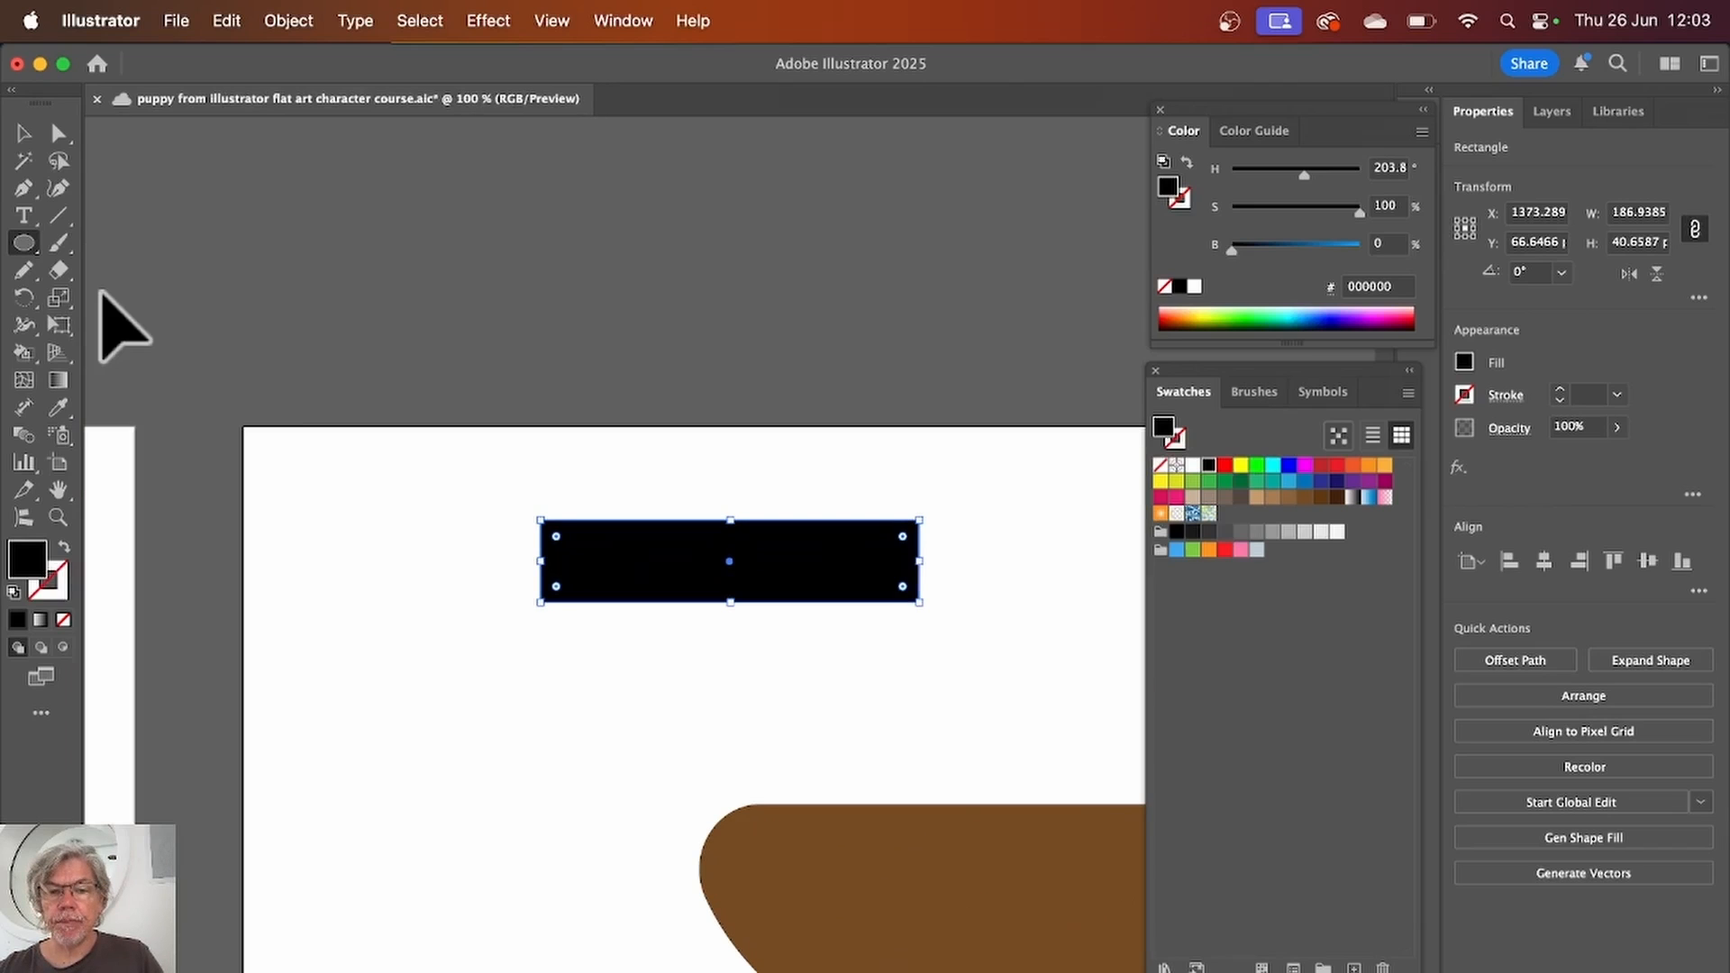
pyautogui.click(25, 245)
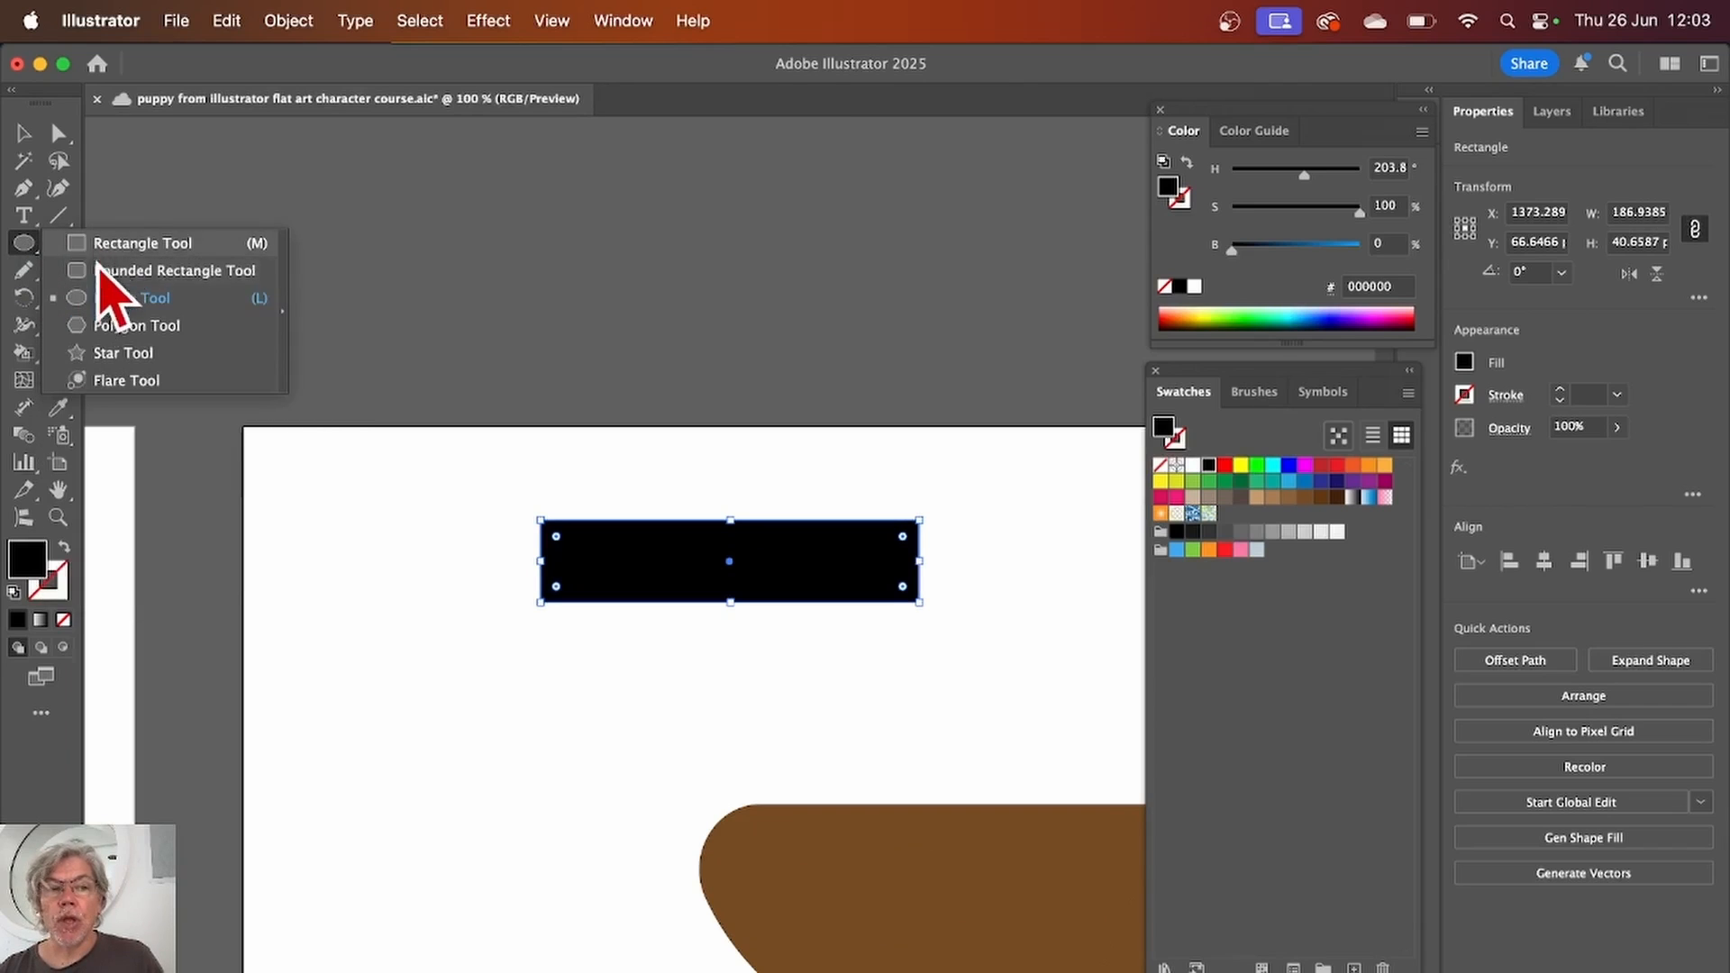
pyautogui.click(110, 303)
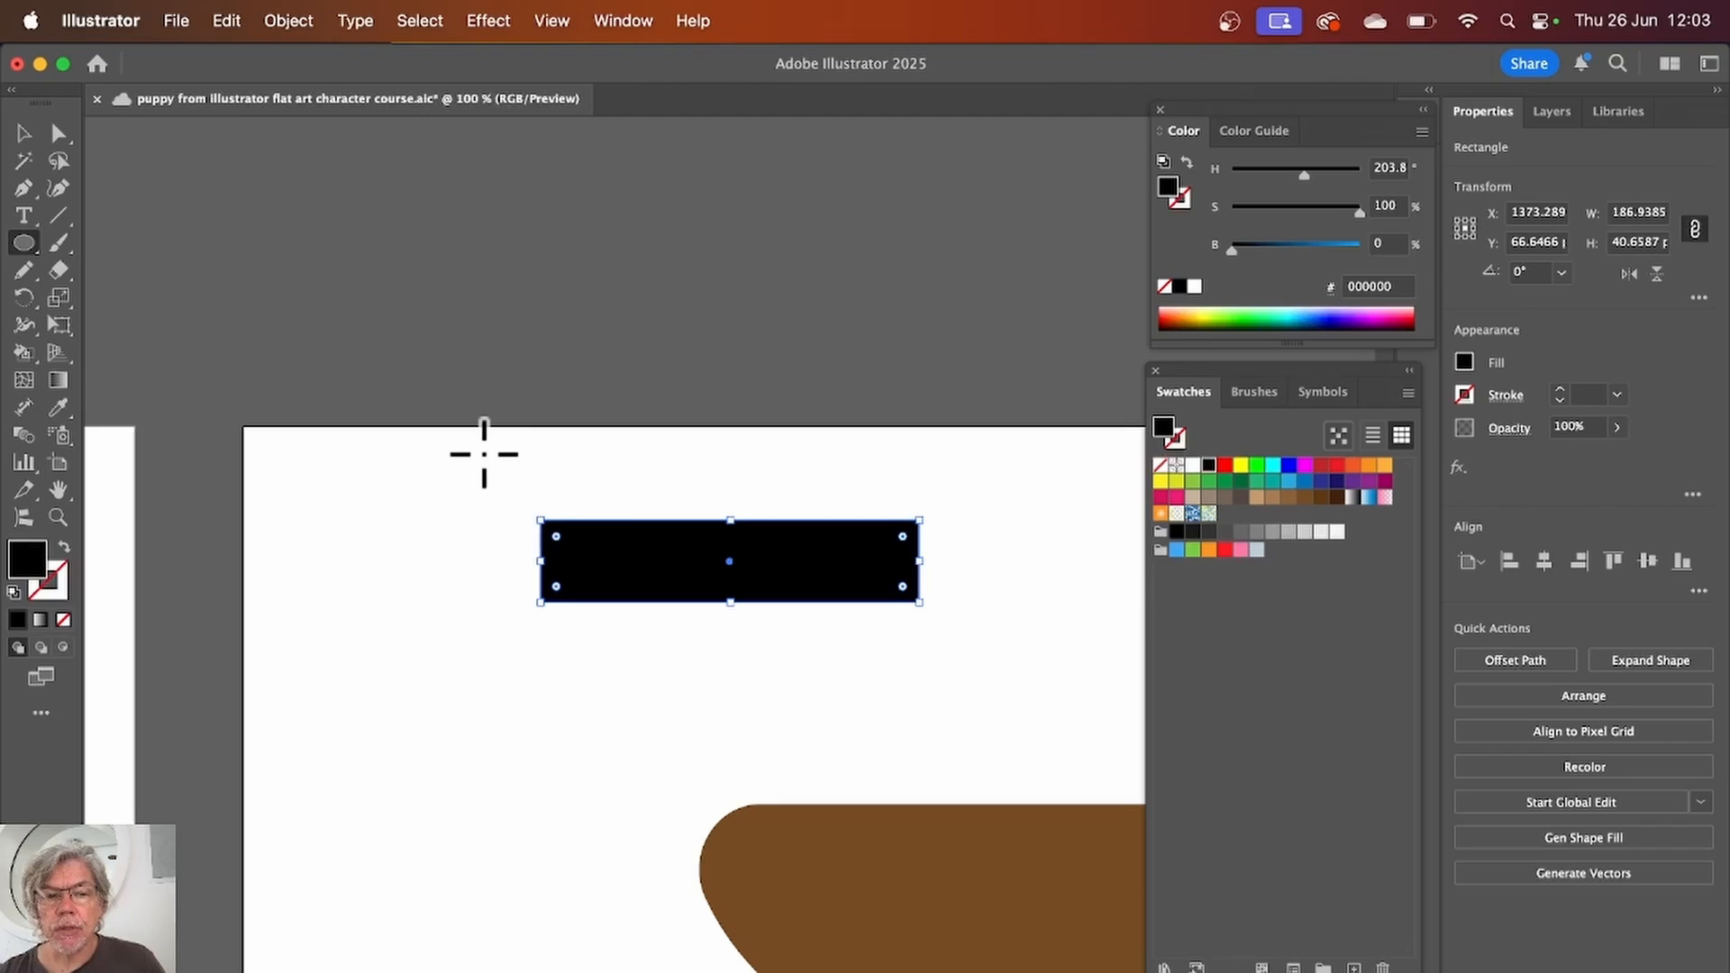
pyautogui.moveTo(484, 454); pyautogui.dragTo(581, 559)
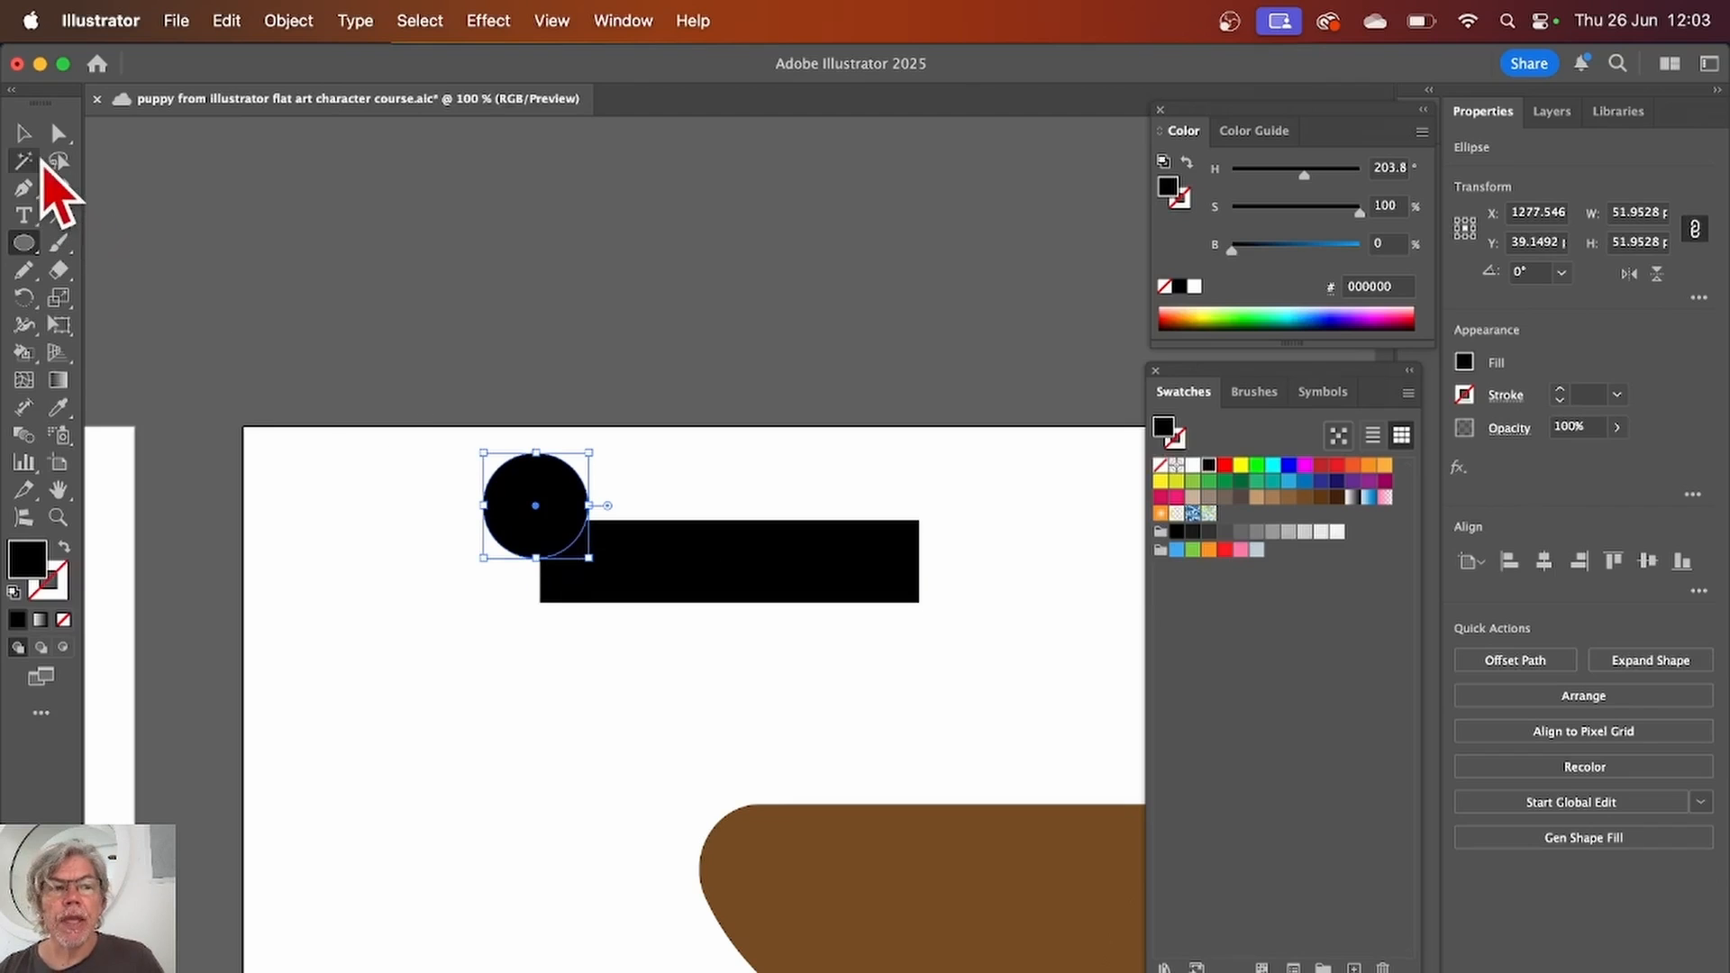
# Step: Center the black circle on the rectangle's upper-left corner and duplicate it onto the other three corners to form a bone
pyautogui.click(24, 134)
pyautogui.moveTo(536, 505)
pyautogui.mouseDown()
pyautogui.moveTo(445, 510)
pyautogui.moveTo(537, 520)
pyautogui.mouseUp()
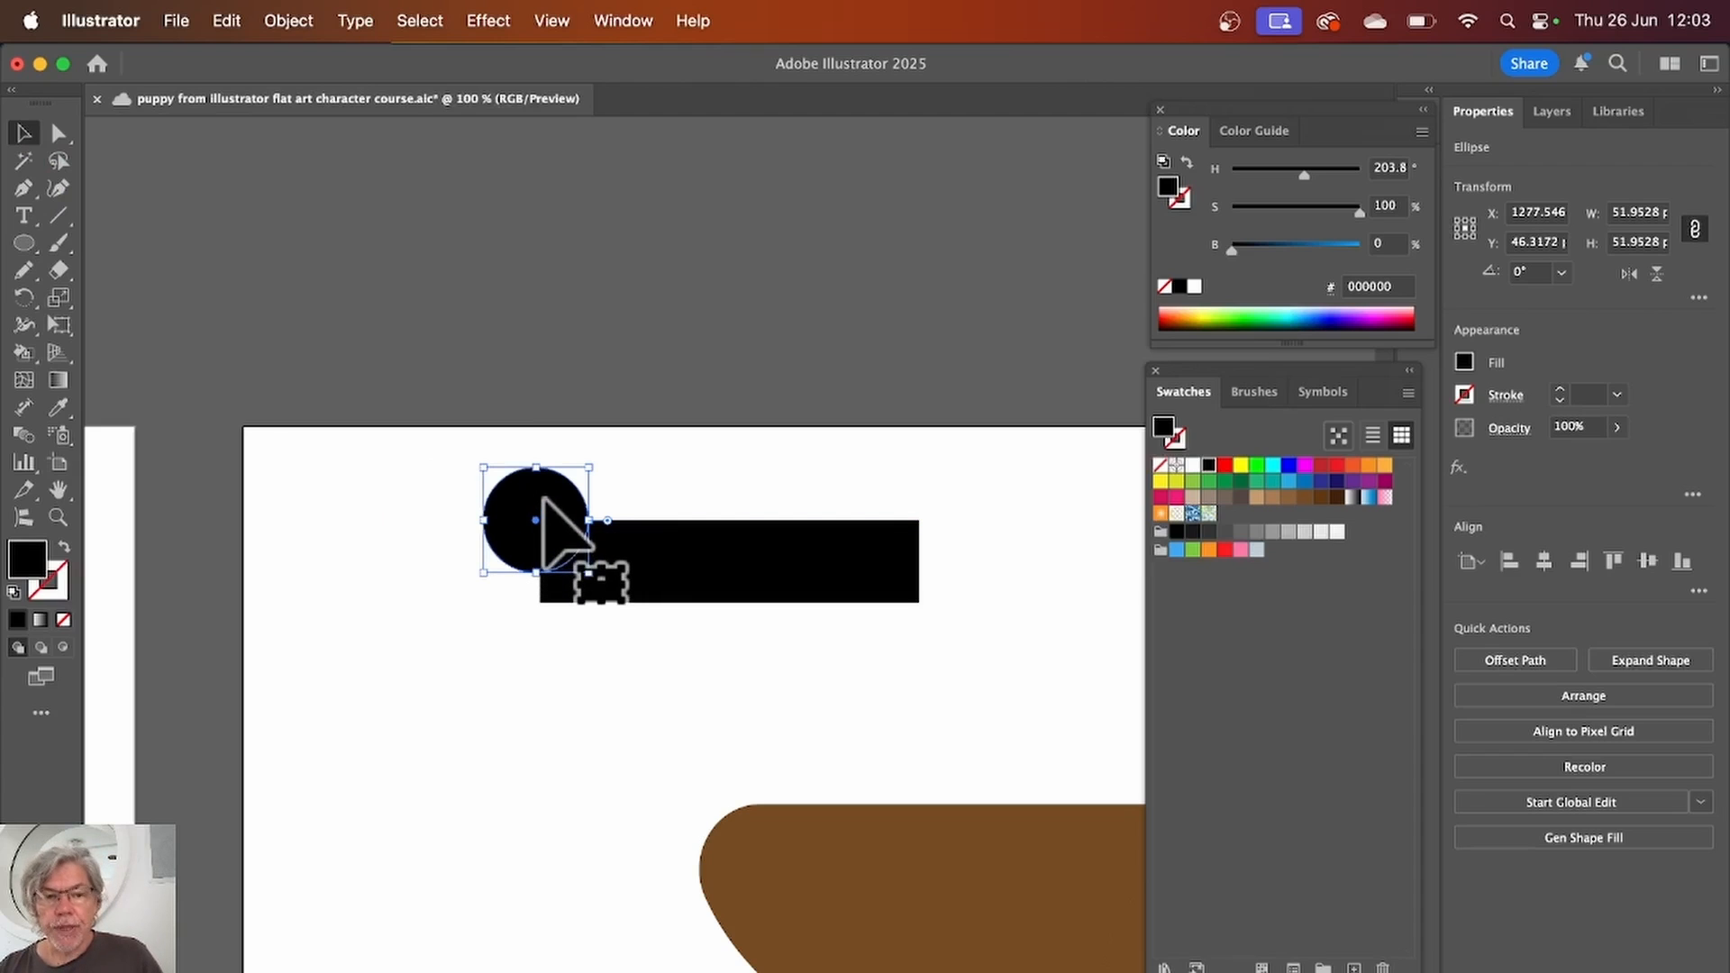
pyautogui.moveTo(543, 498); pyautogui.dragTo(636, 458)
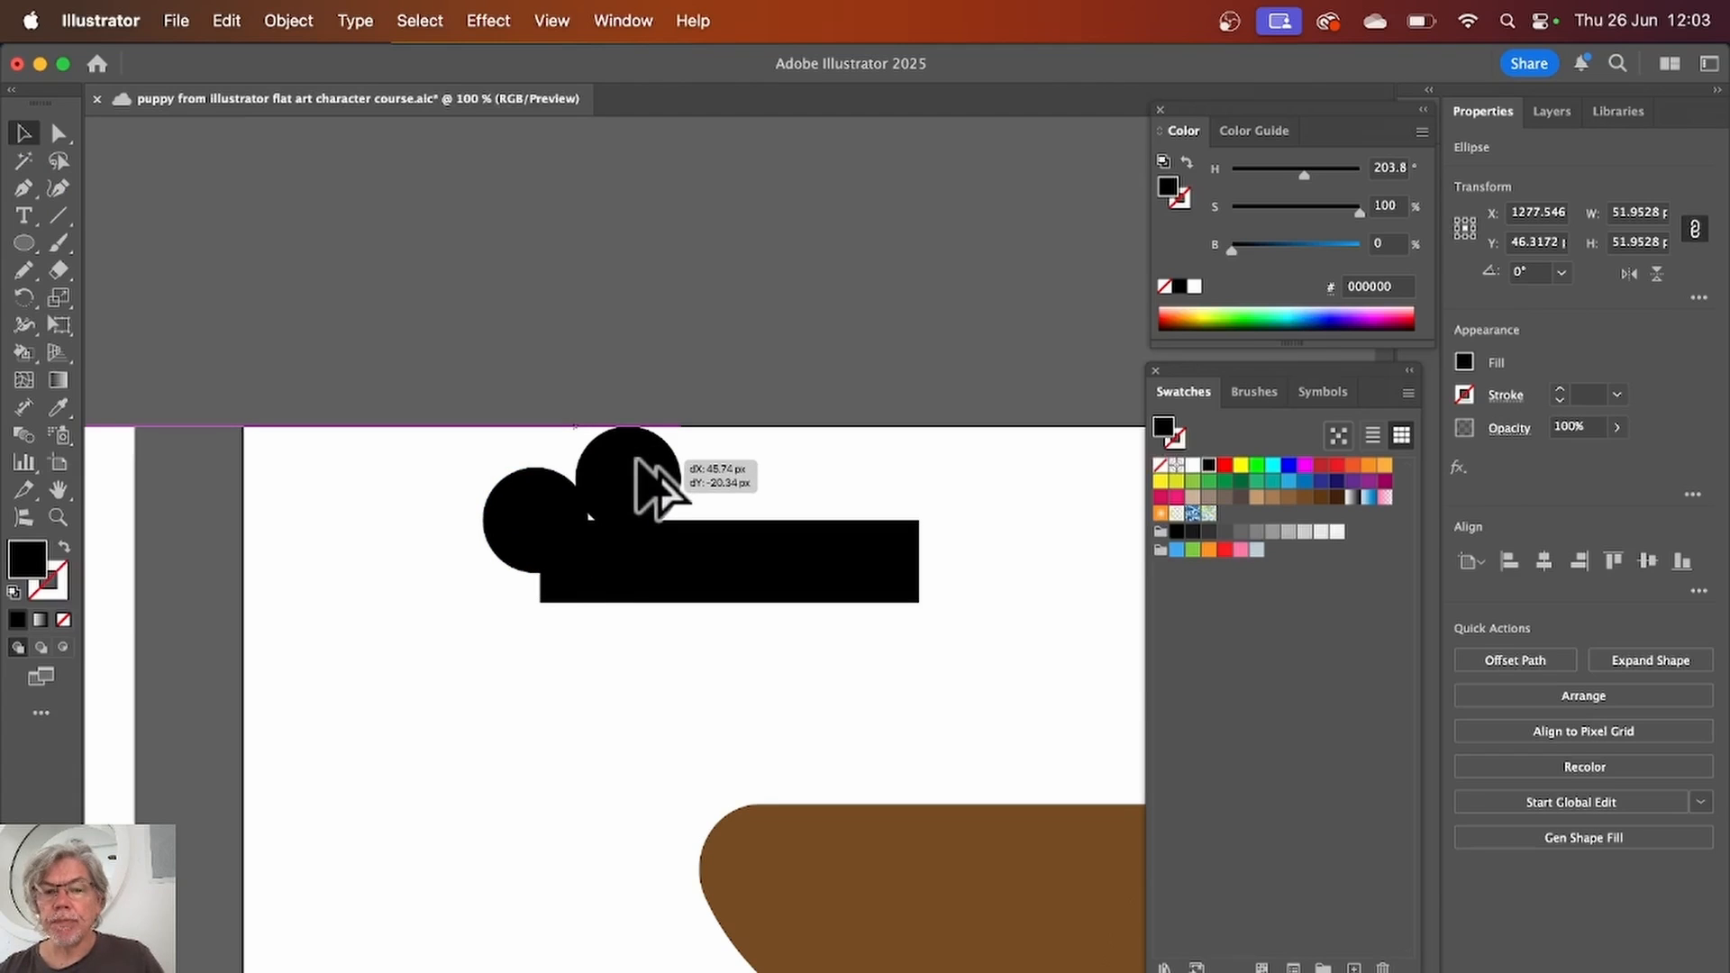
pyautogui.moveTo(636, 458); pyautogui.dragTo(919, 520)
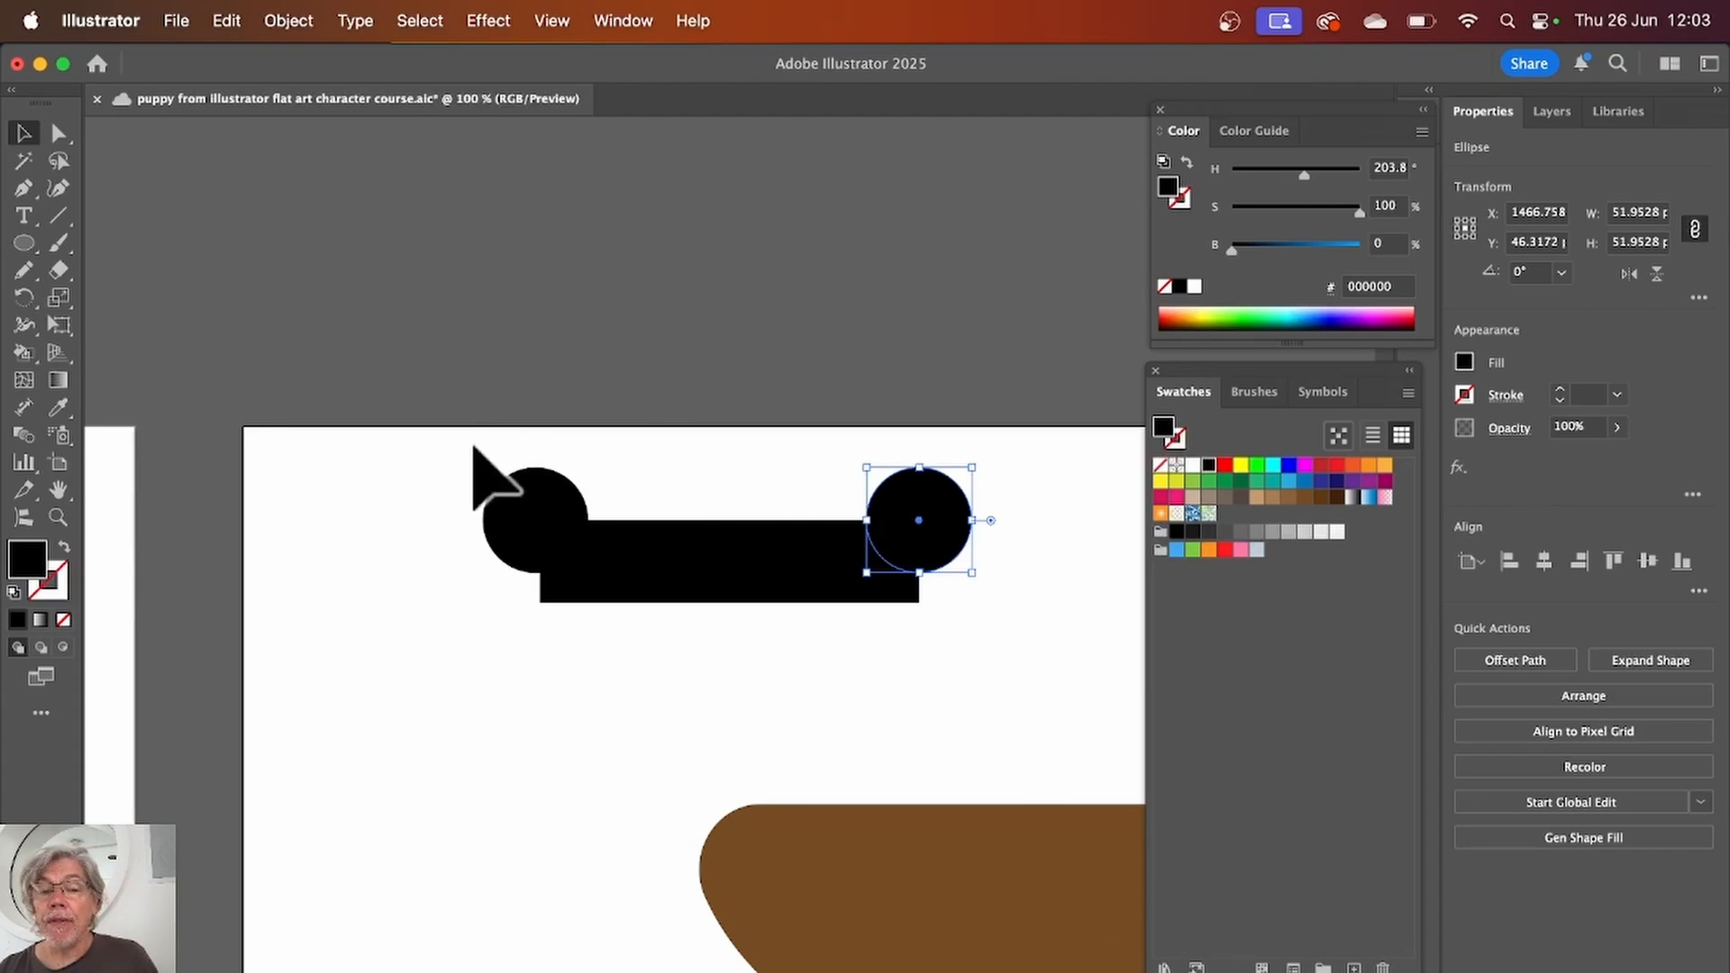
pyautogui.moveTo(466, 444); pyautogui.dragTo(942, 486)
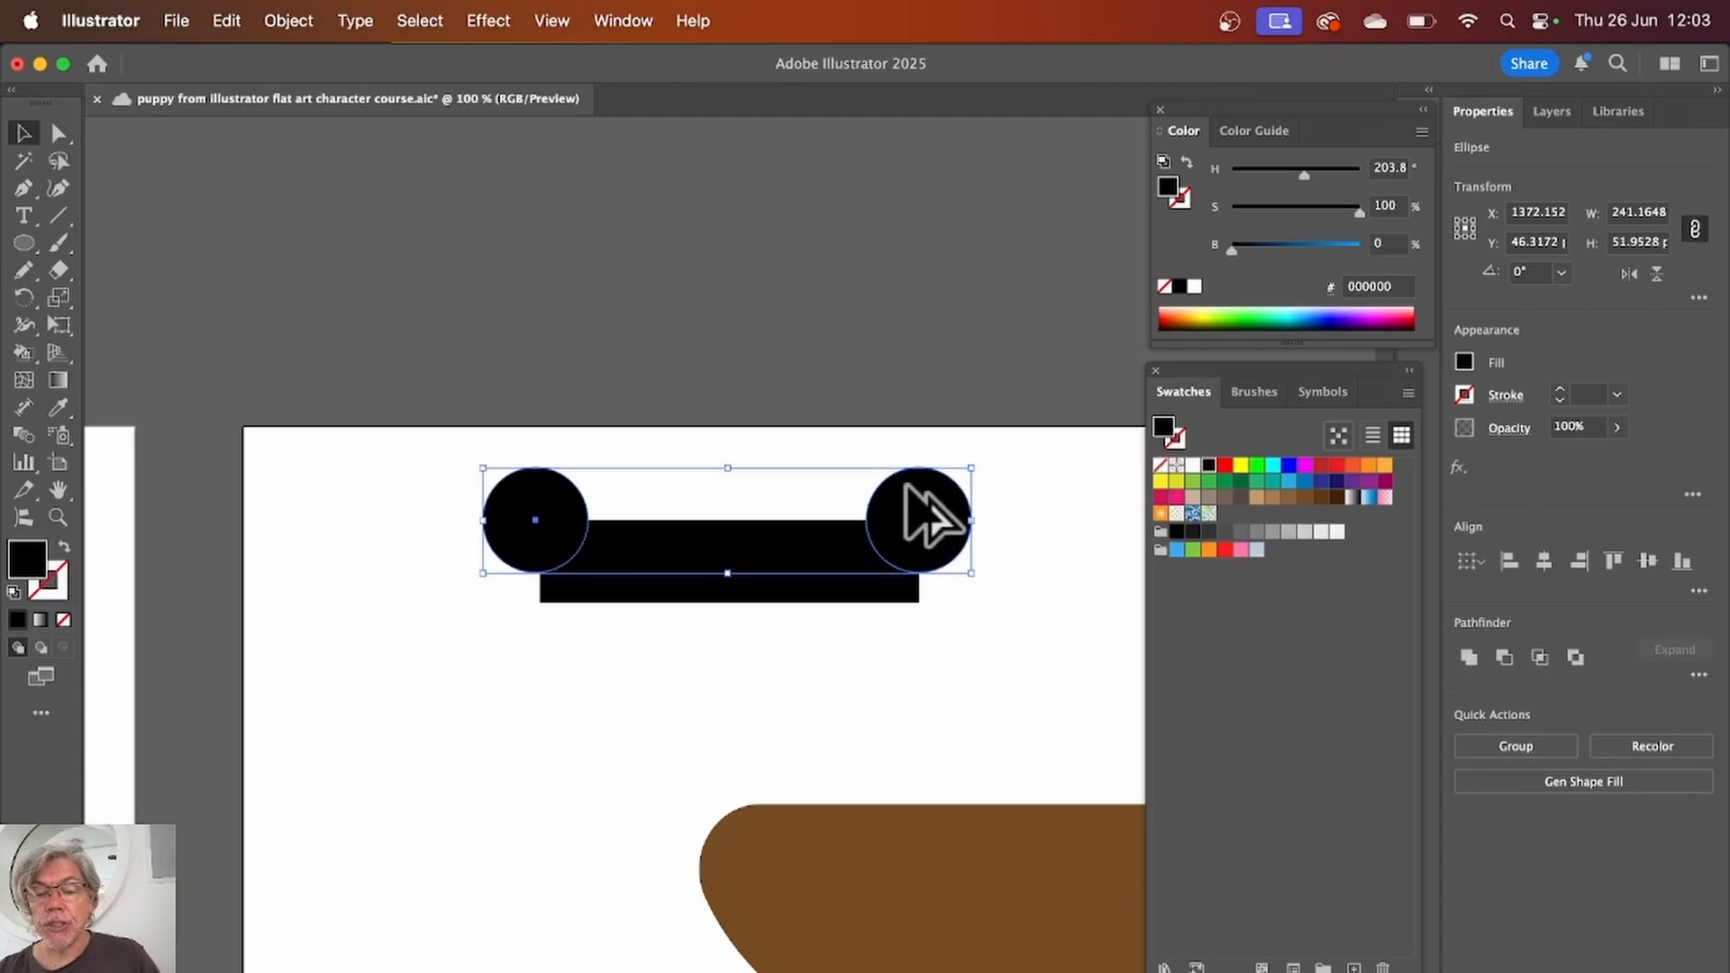
pyautogui.moveTo(904, 484); pyautogui.dragTo(906, 565)
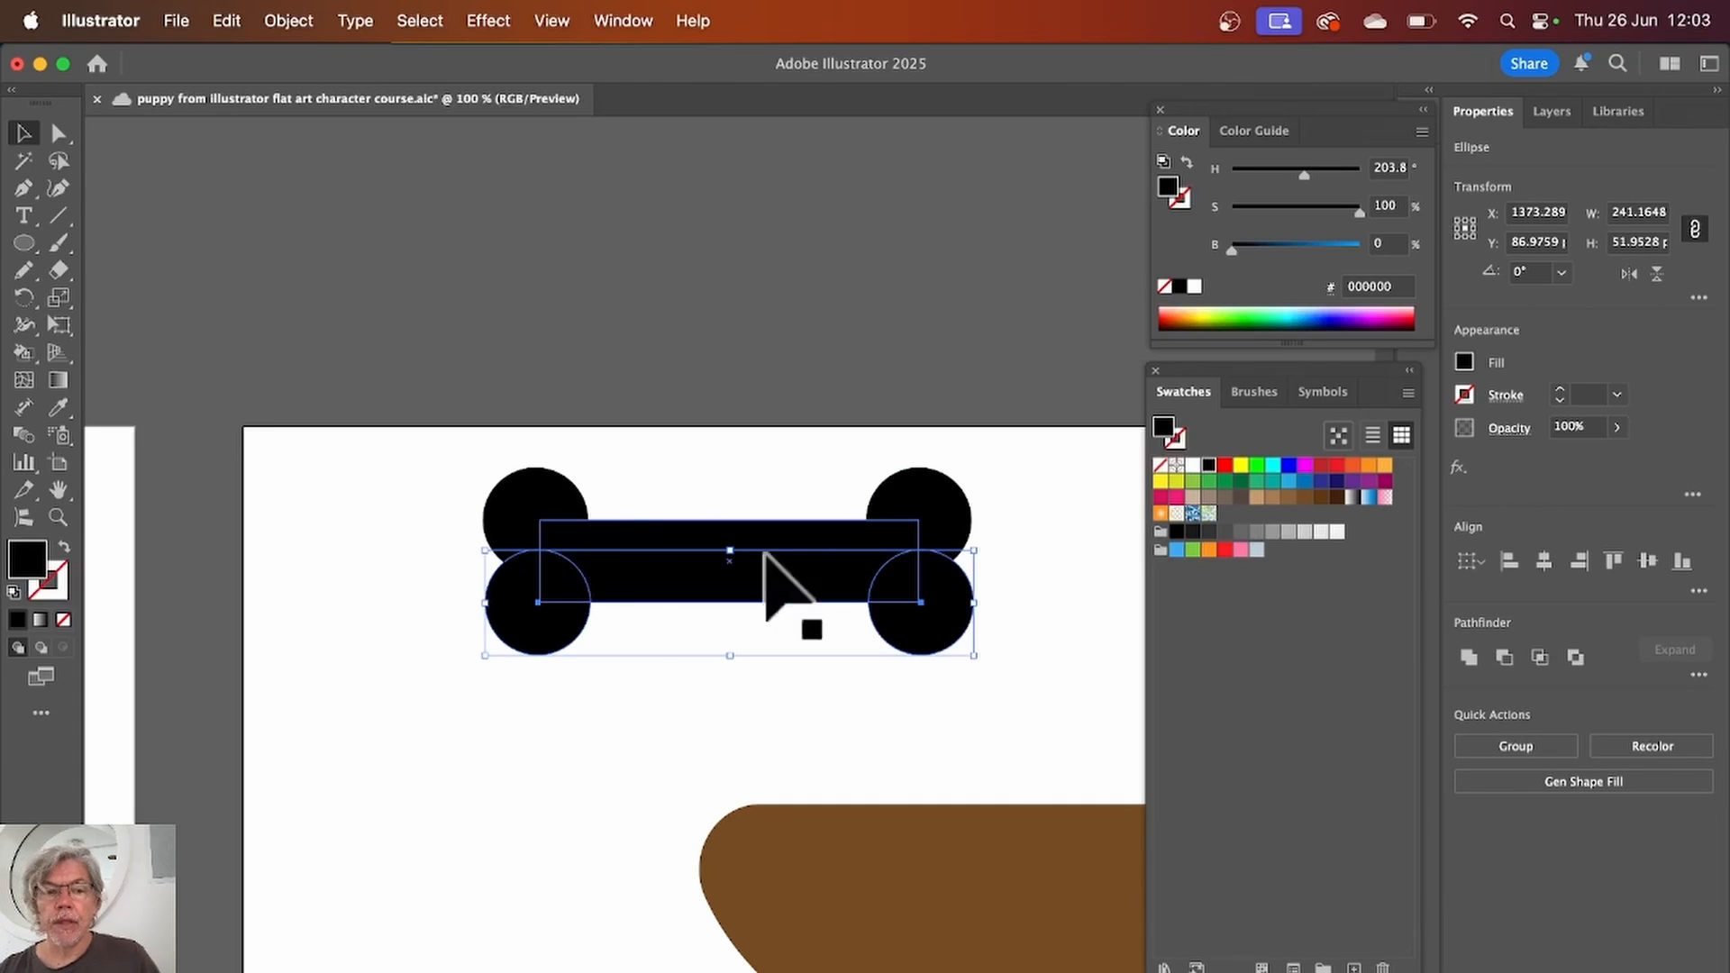
# Step: Merge the four circles and the rectangle into a single bone shape with the Shape Builder tool
pyautogui.moveTo(405, 437); pyautogui.dragTo(1035, 657)
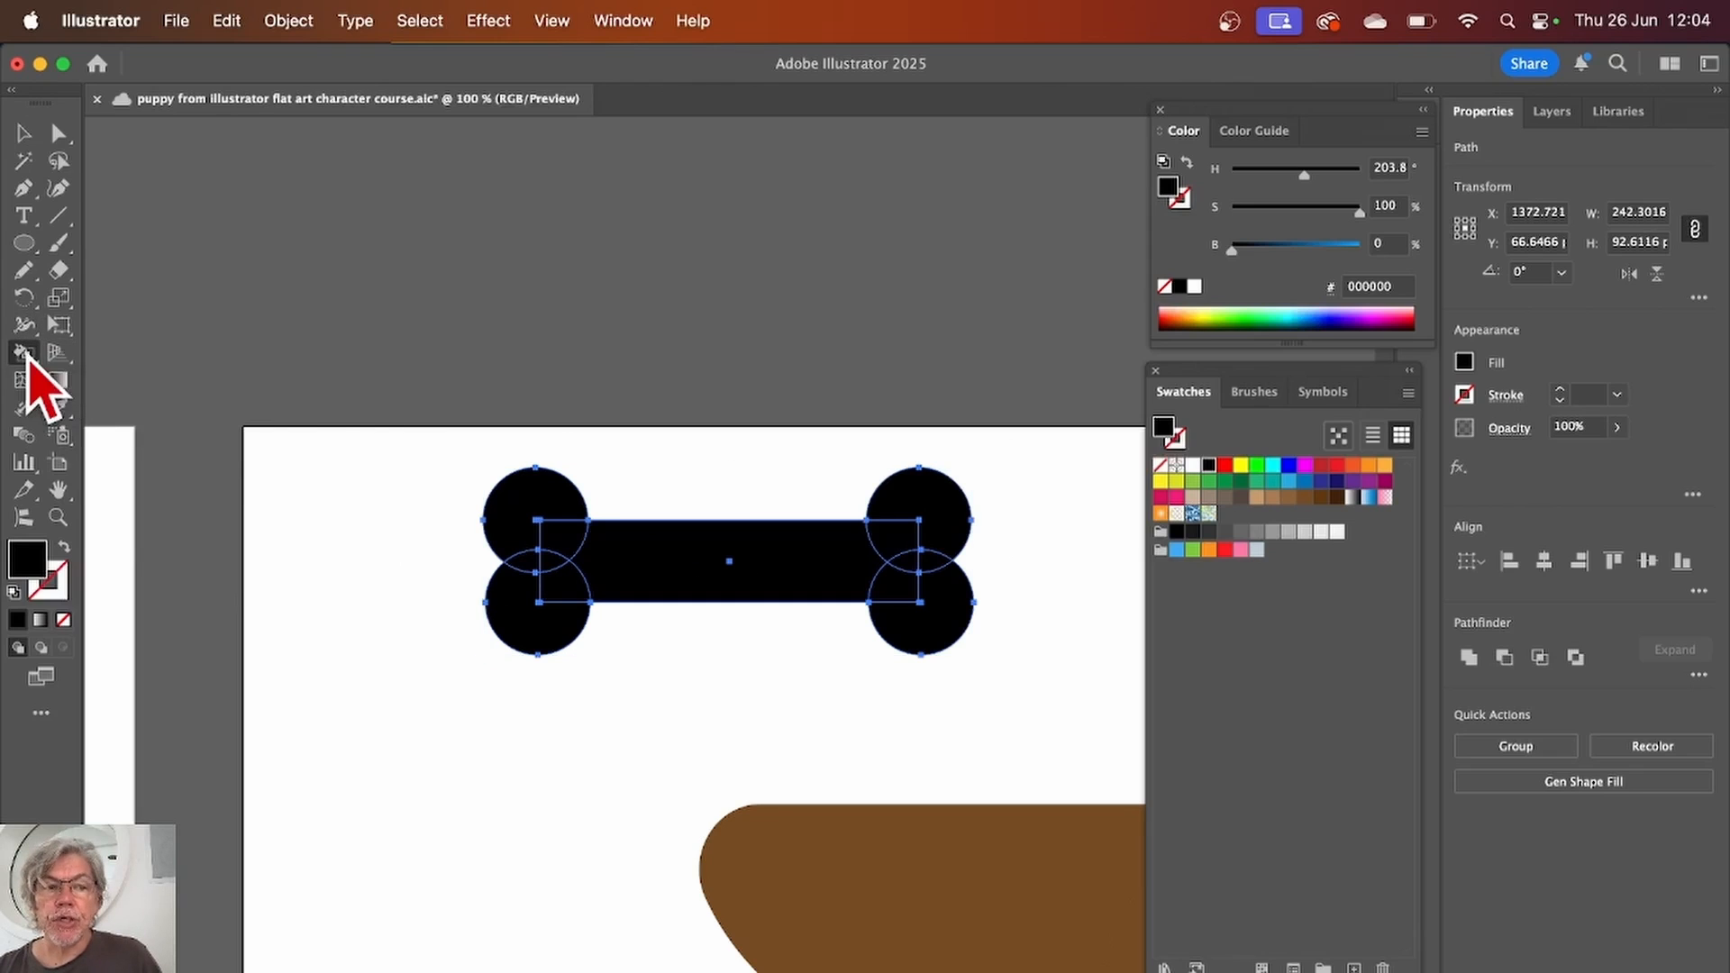
pyautogui.moveTo(24, 352); pyautogui.dragTo(155, 347)
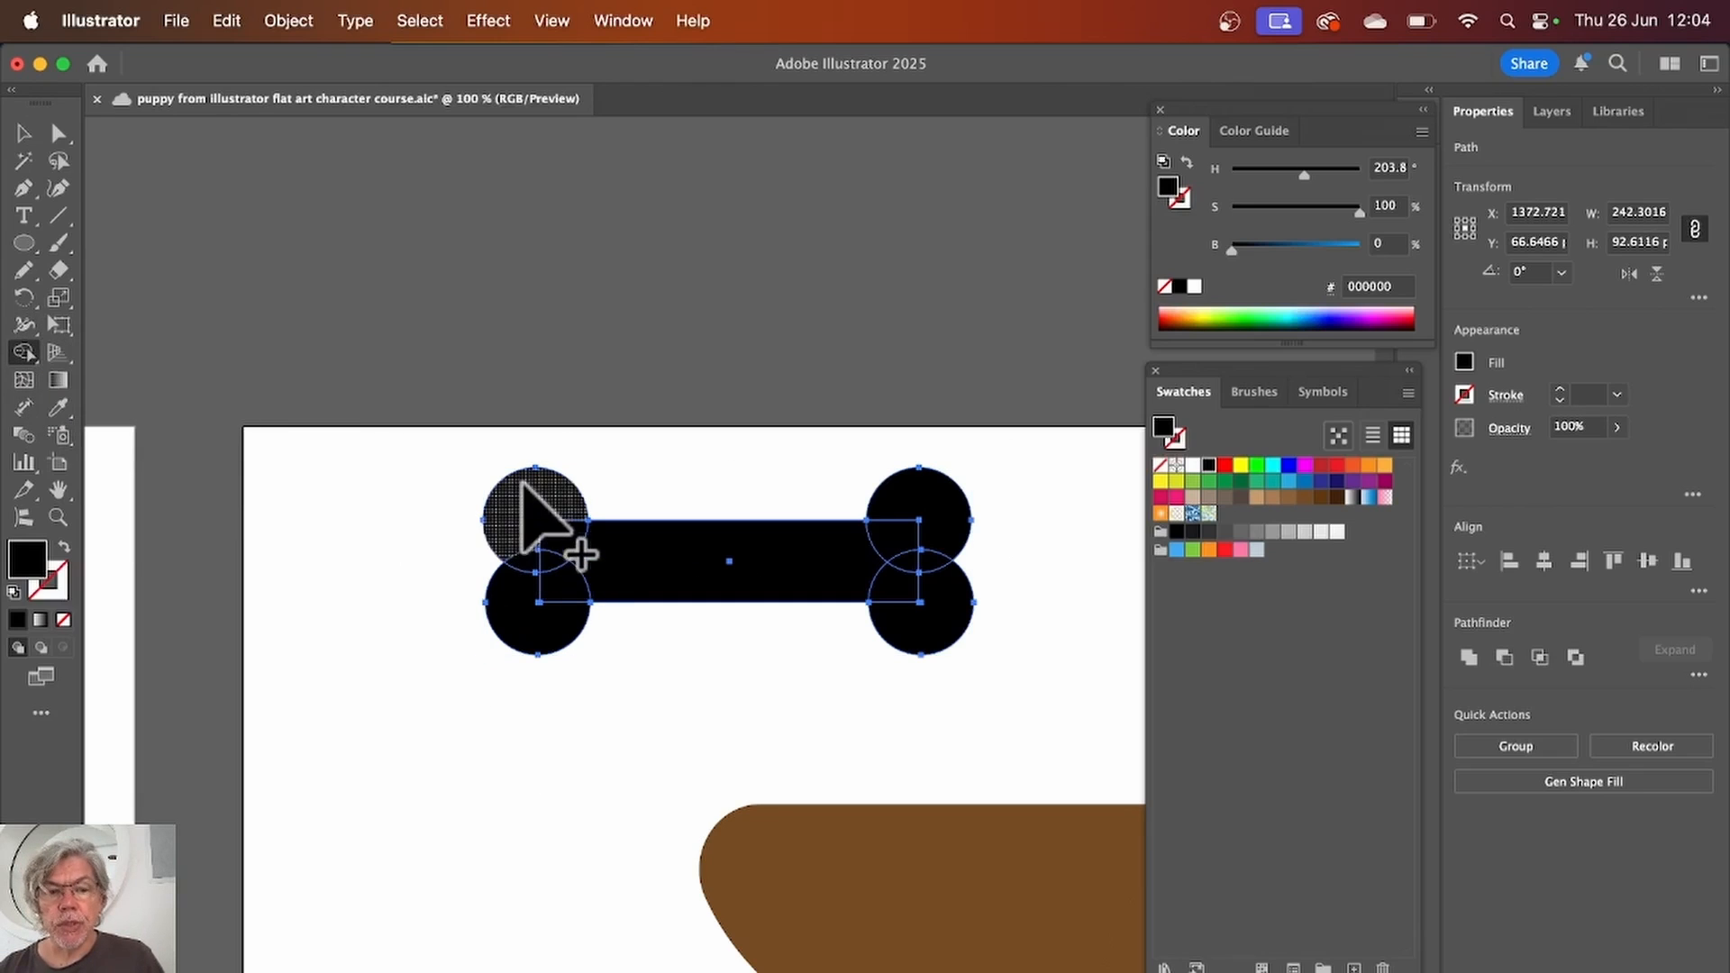
pyautogui.moveTo(517, 486)
pyautogui.mouseDown()
pyautogui.moveTo(531, 602)
pyautogui.moveTo(546, 501)
pyautogui.moveTo(571, 562)
pyautogui.moveTo(771, 550)
pyautogui.moveTo(860, 564)
pyautogui.moveTo(929, 547)
pyautogui.moveTo(916, 598)
pyautogui.mouseUp()
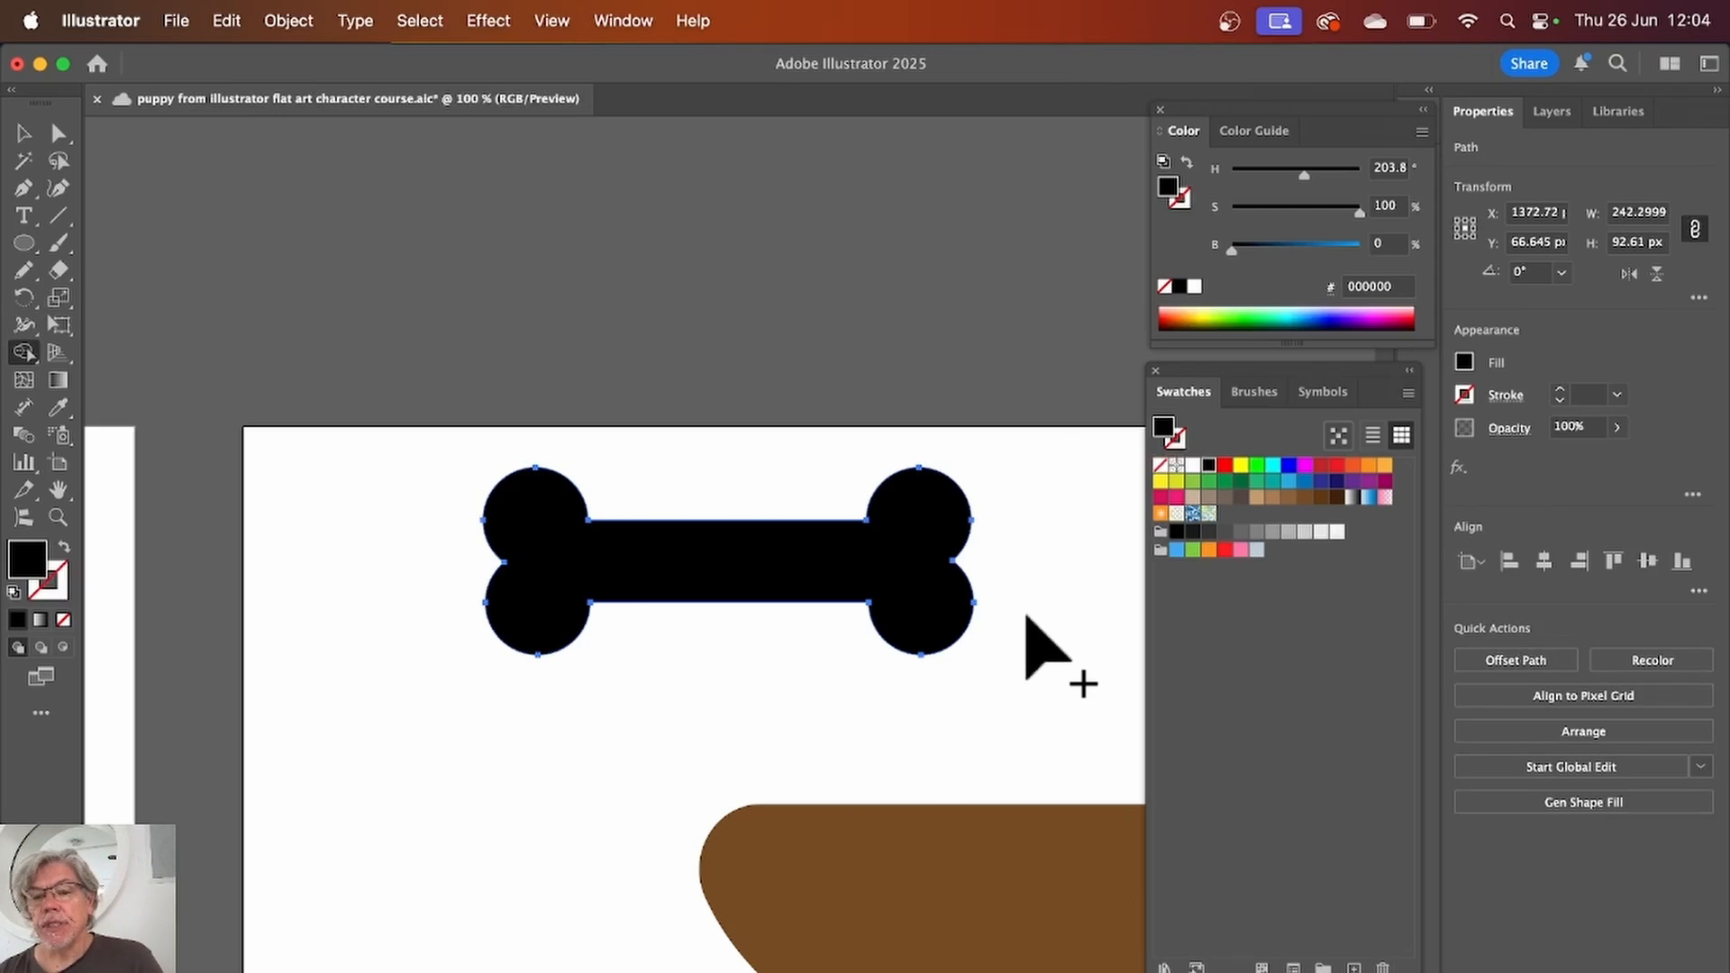
# Step: Move the merged bone slightly to the right and fill it with yellow #fcee21
pyautogui.click(1160, 483)
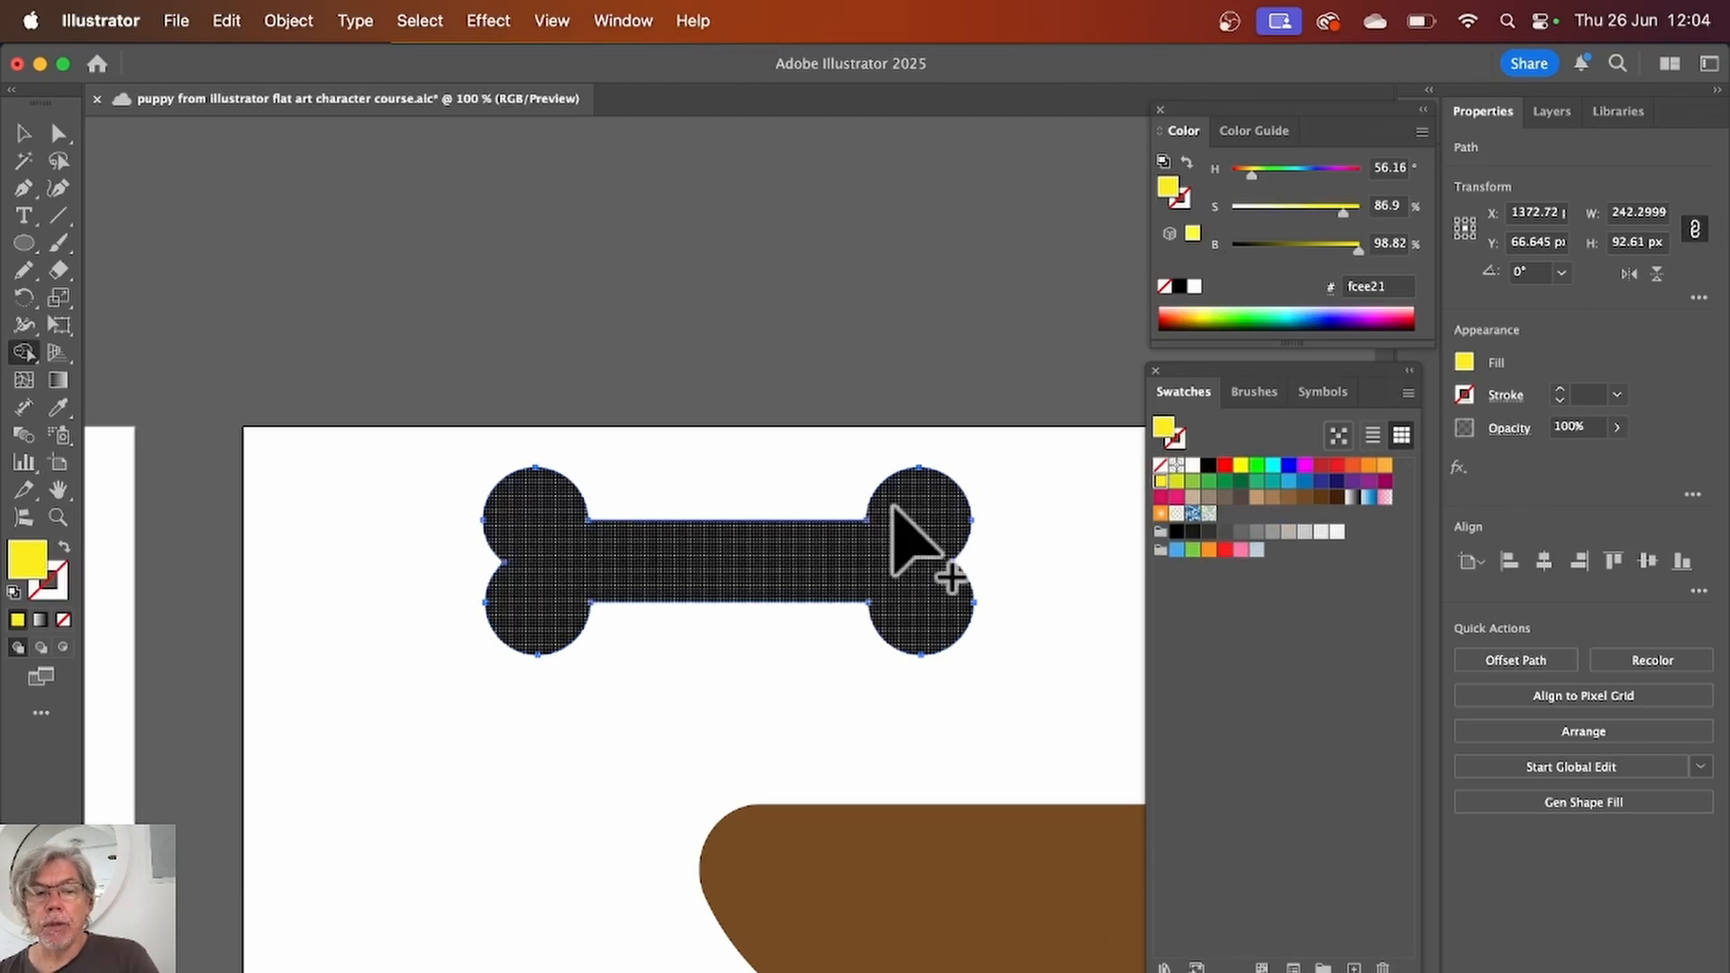
pyautogui.click(24, 133)
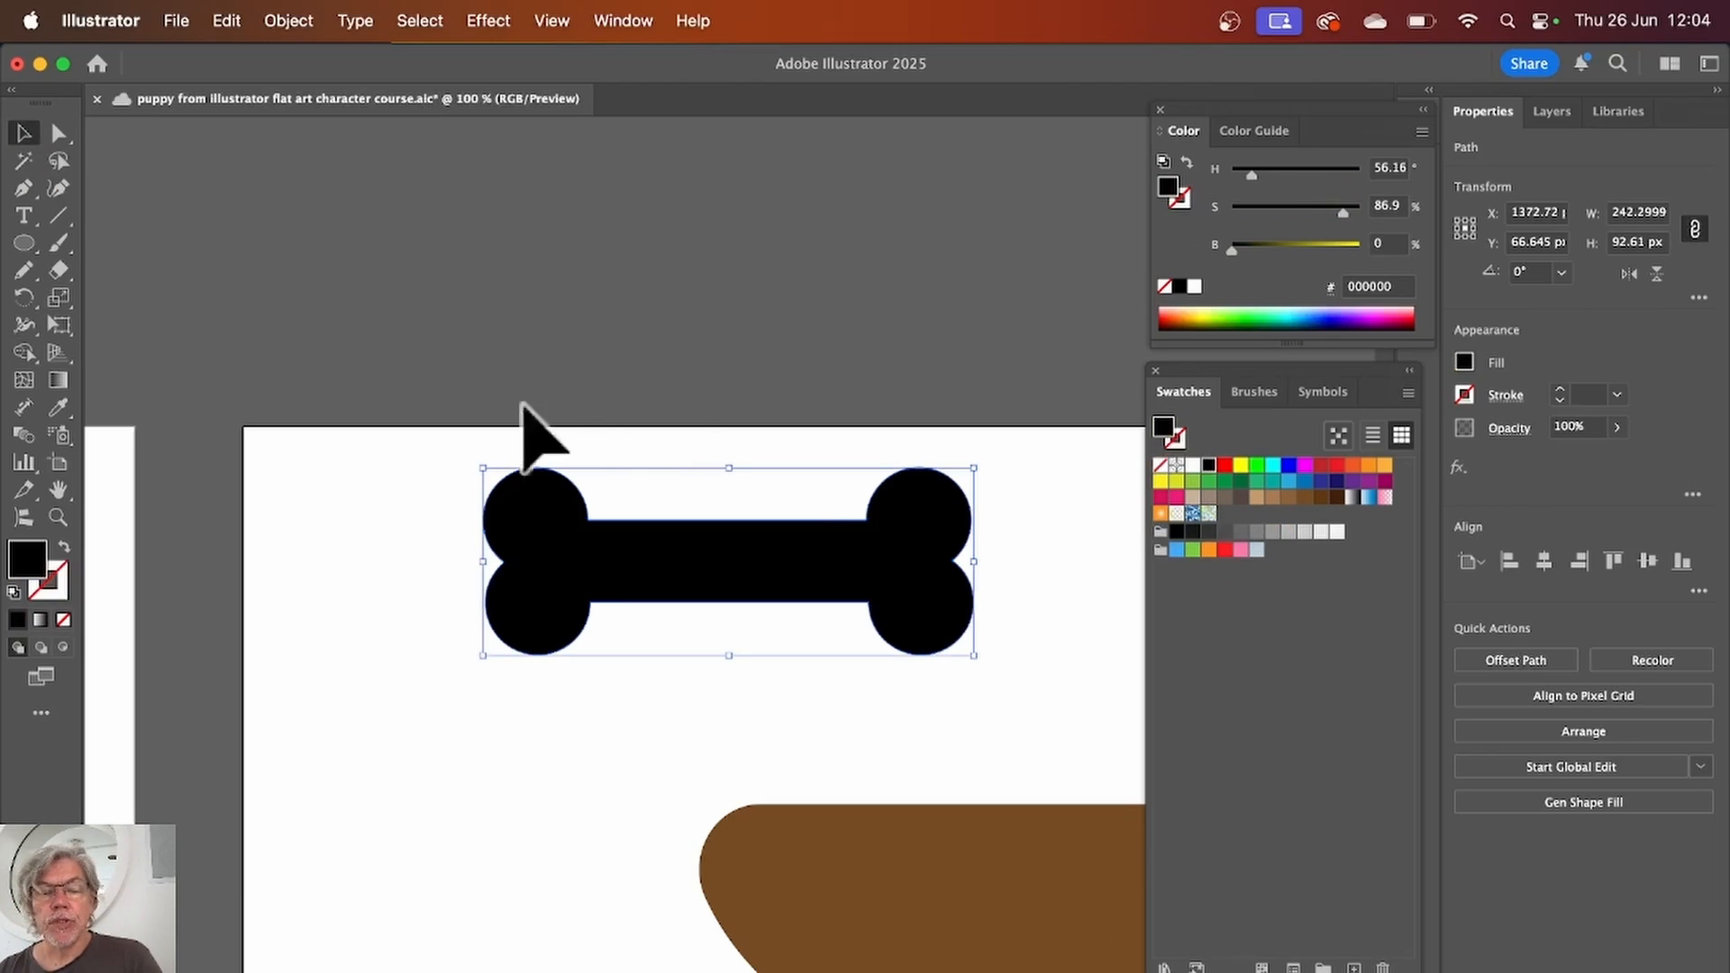
pyautogui.moveTo(746, 559); pyautogui.dragTo(803, 577)
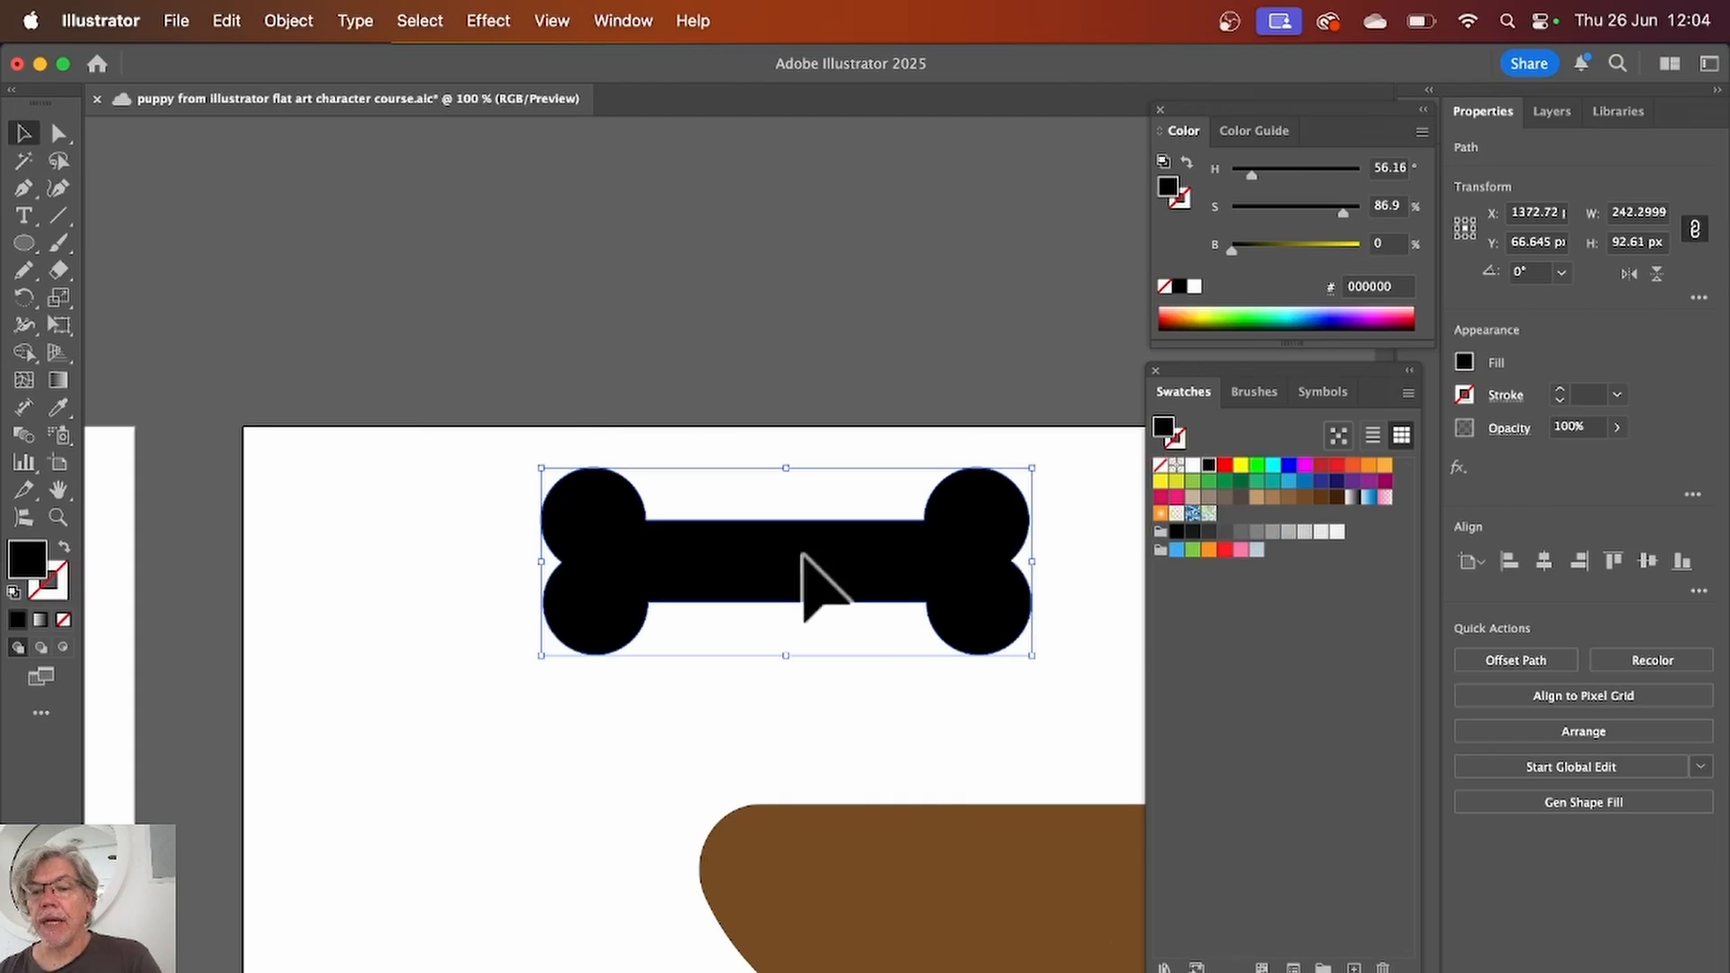
pyautogui.click(1160, 482)
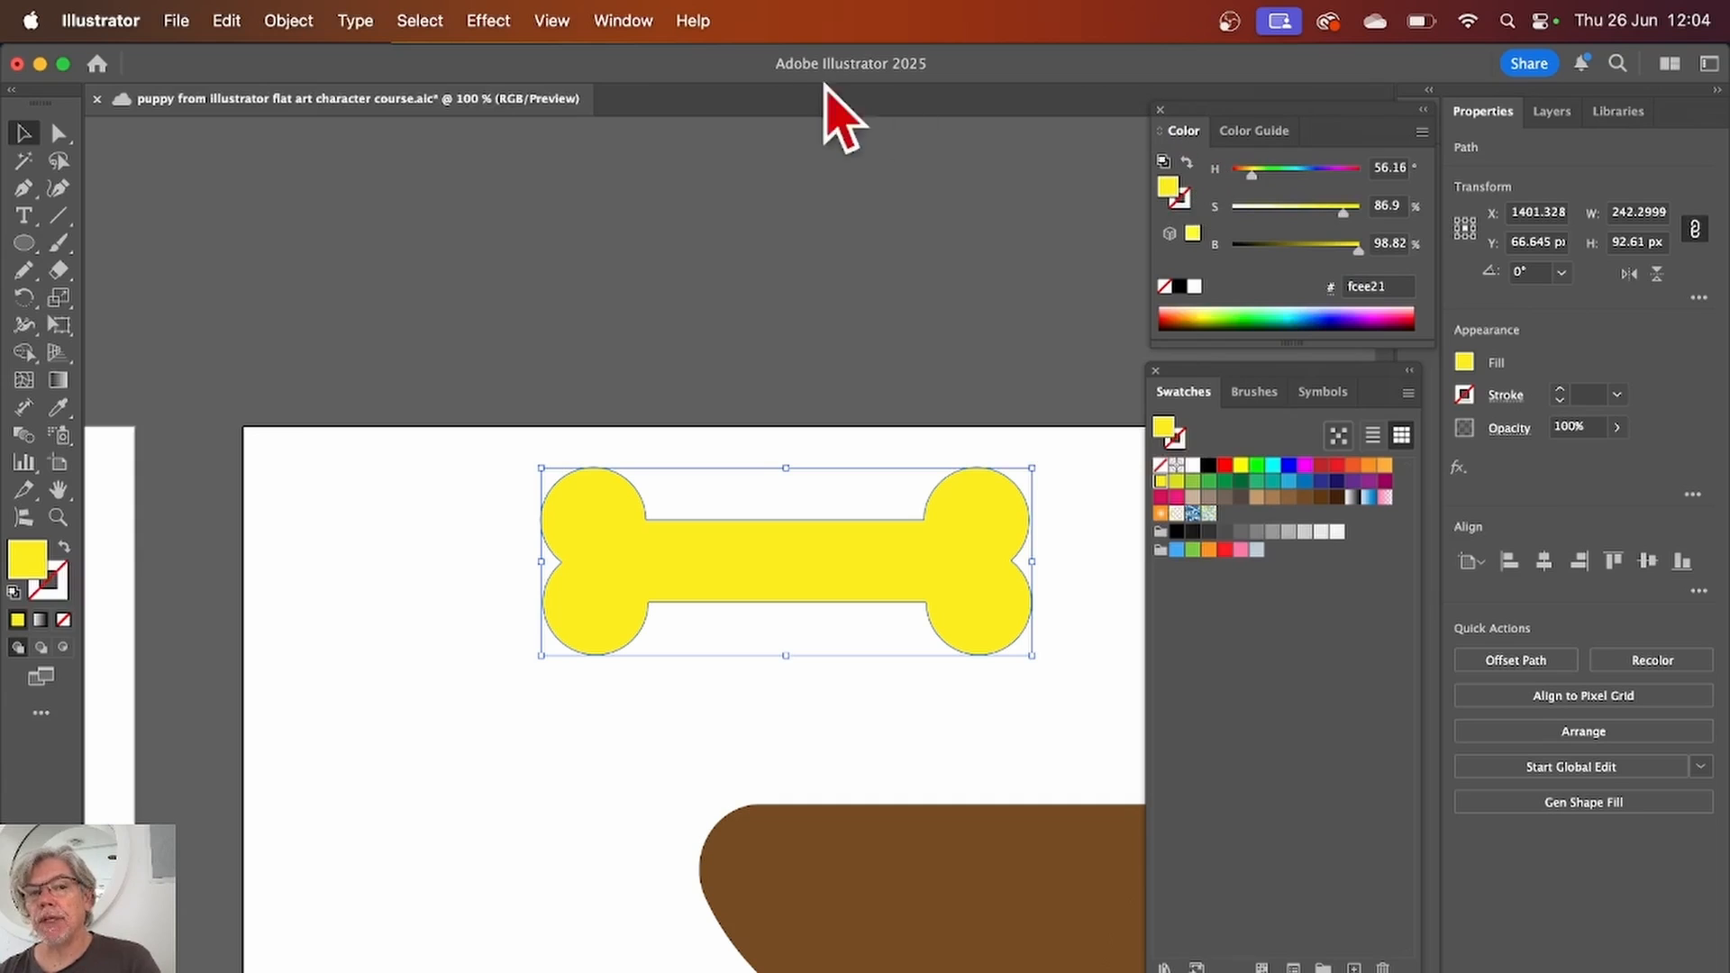
# Step: Tone the bone's fill down to off-white #ebeadd, with saturation about 6% and brightness about 92%, and deselect it
pyautogui.moveTo(1342, 214); pyautogui.dragTo(1249, 236)
pyautogui.moveTo(1358, 252); pyautogui.dragTo(1349, 253)
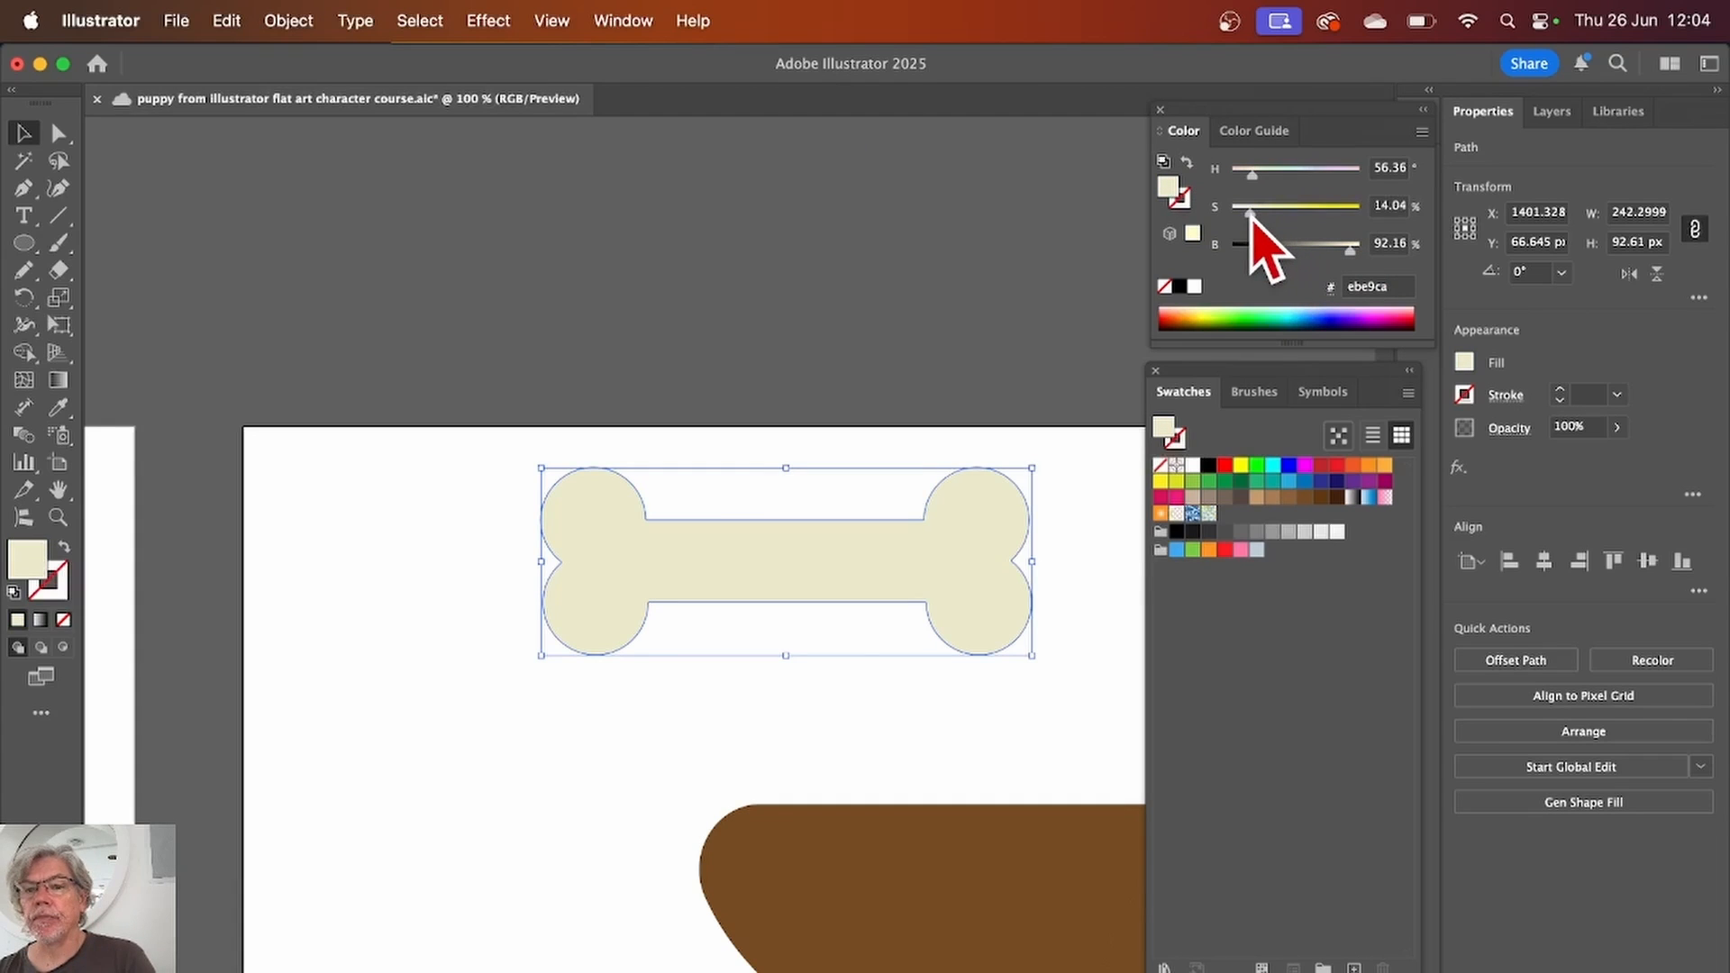
pyautogui.moveTo(1249, 214); pyautogui.dragTo(1250, 216)
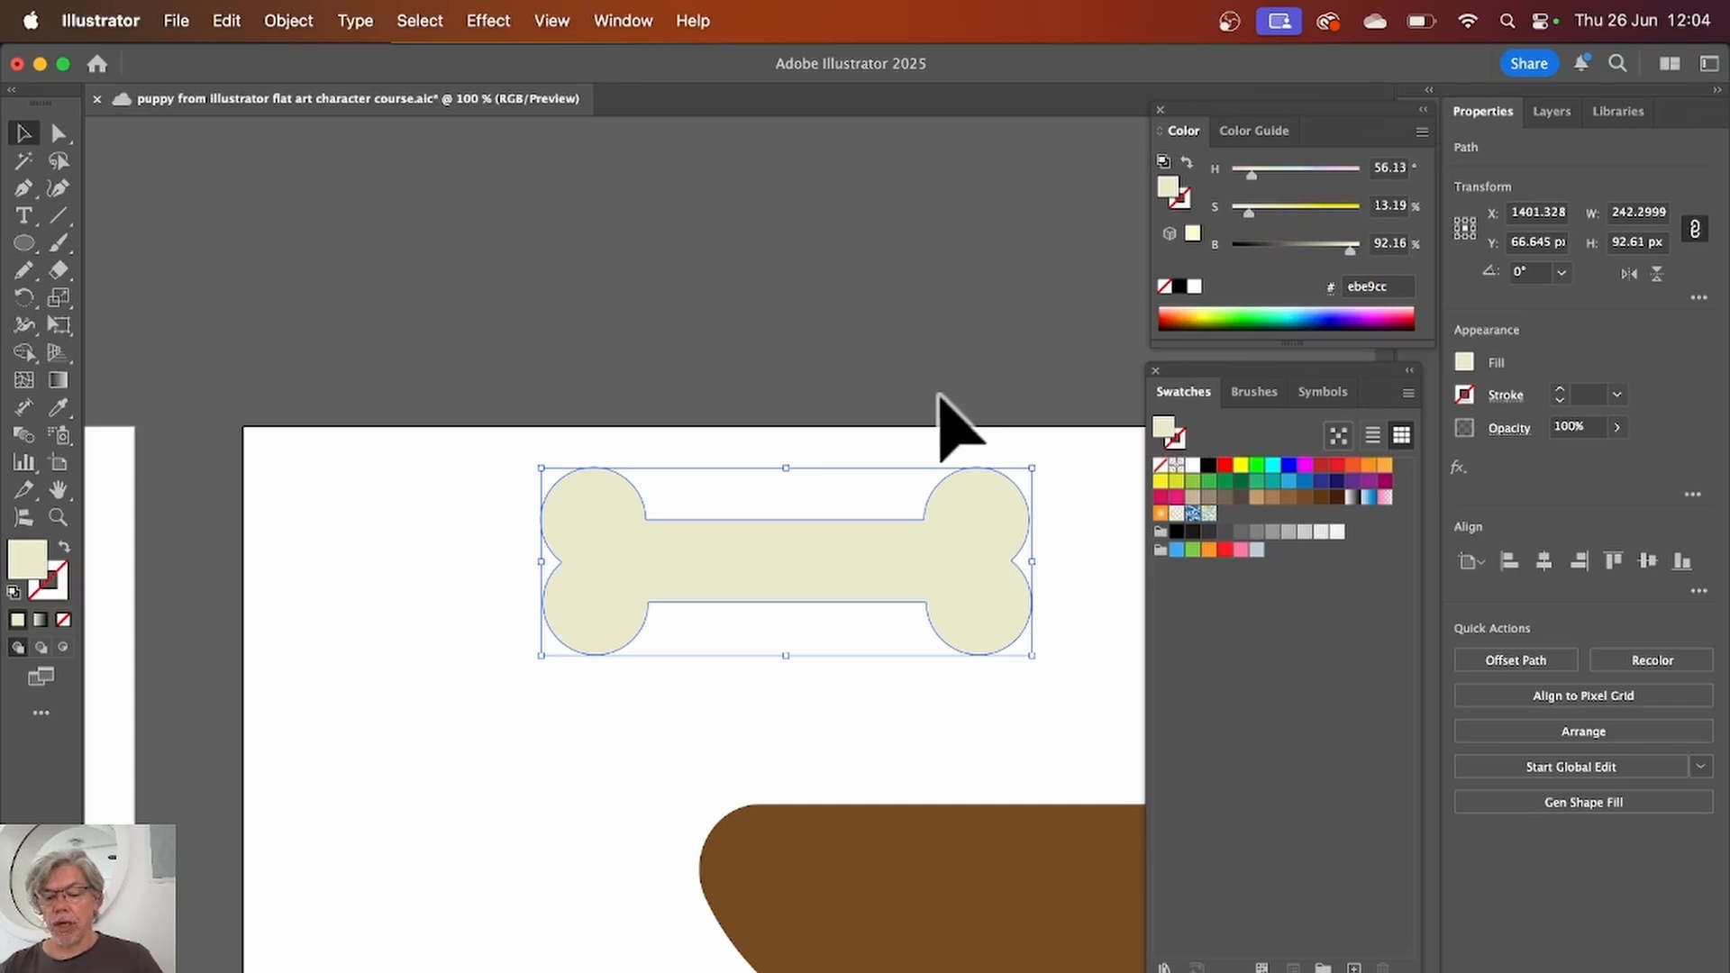
pyautogui.press('super+minus')
pyautogui.press('super+minus')
pyautogui.press('super+minus')
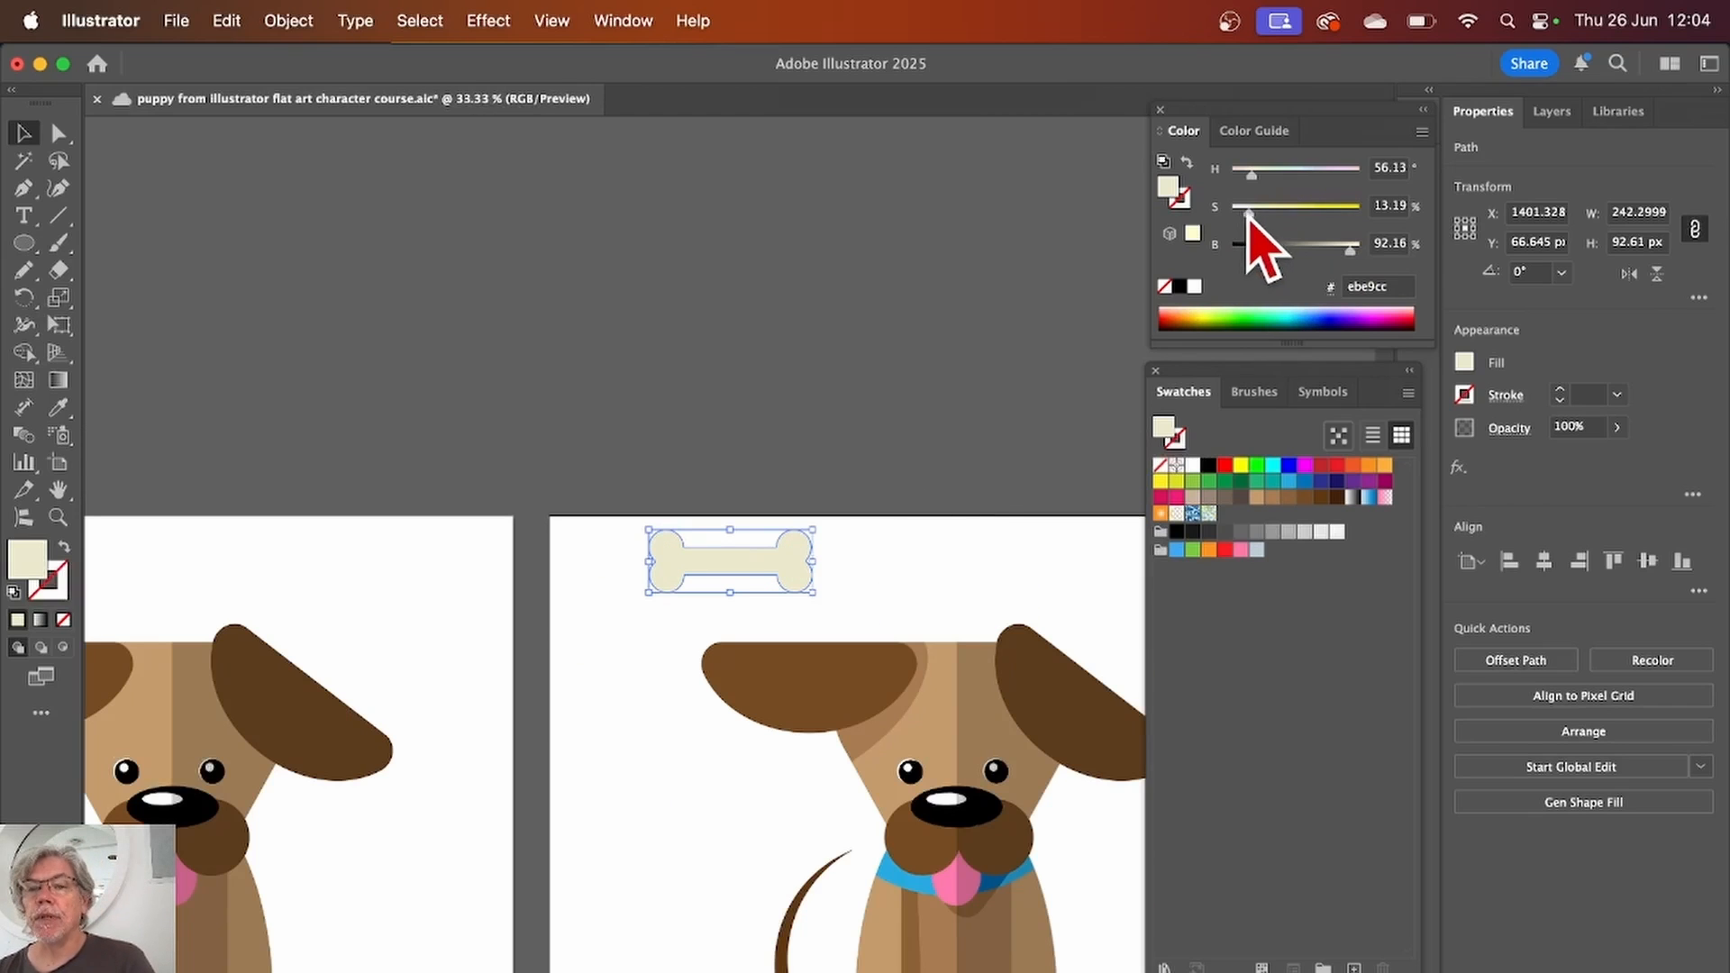
pyautogui.moveTo(1249, 217); pyautogui.dragTo(1244, 216)
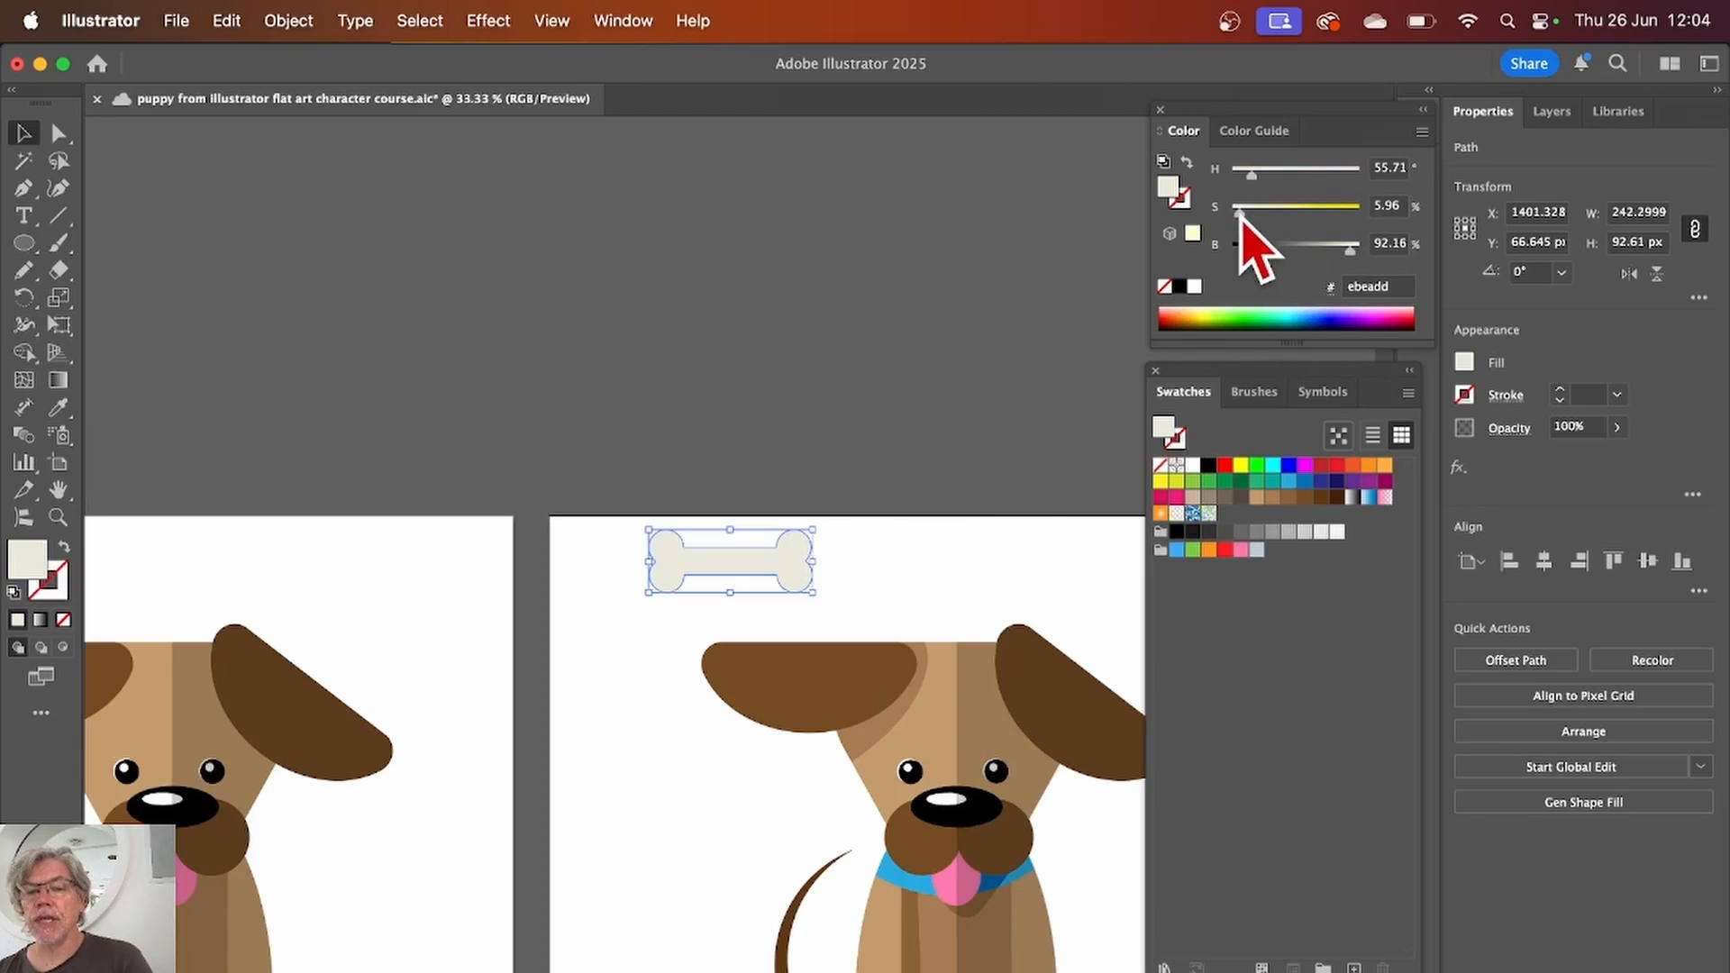
pyautogui.click(979, 535)
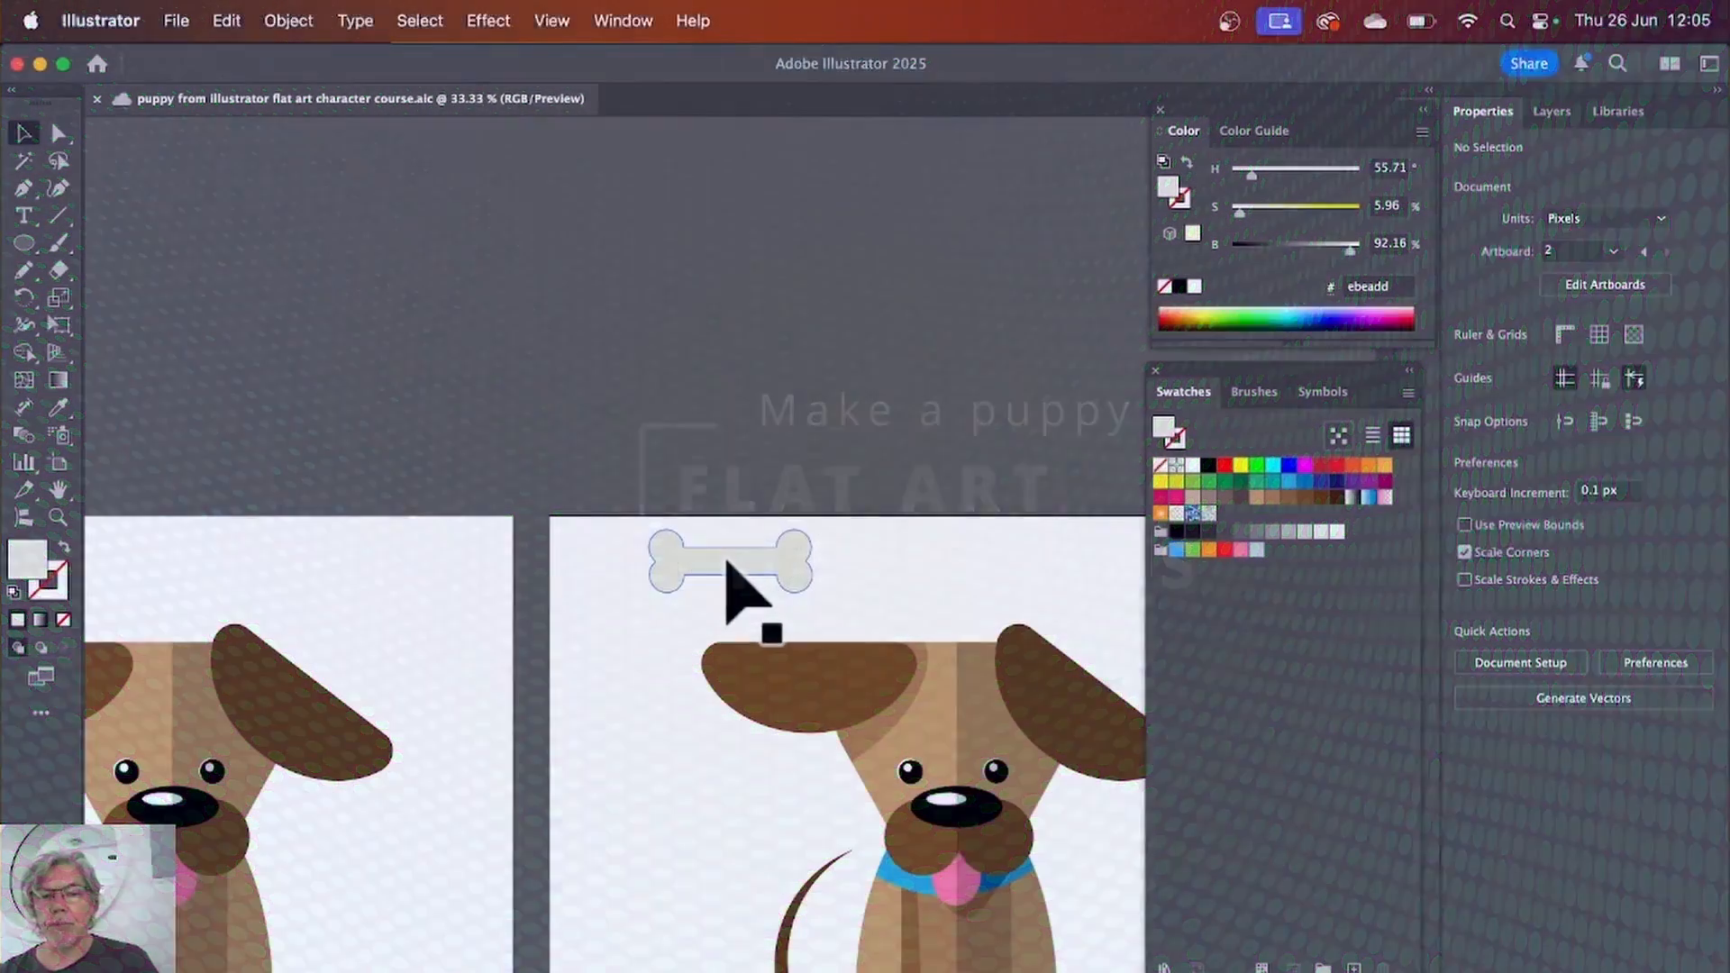
# Step: Add the bone to the swatches as a pattern and move the bone onto the empty canvas above the second artboard
pyautogui.click(728, 563)
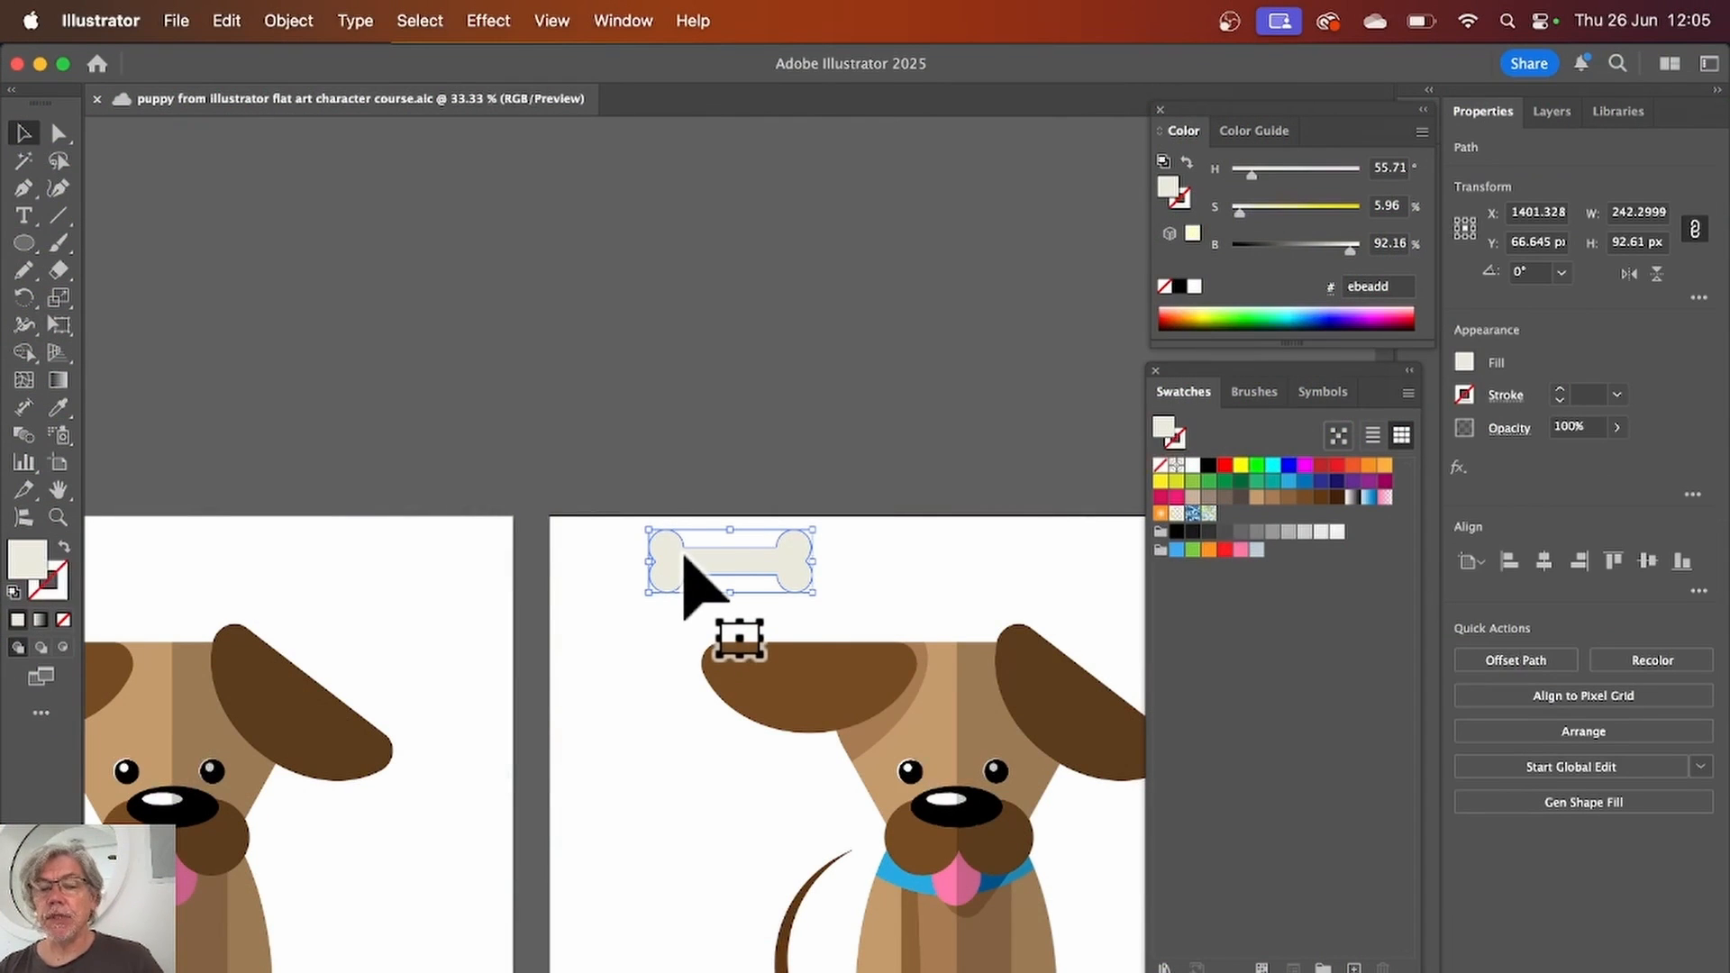
pyautogui.moveTo(684, 555); pyautogui.dragTo(971, 233)
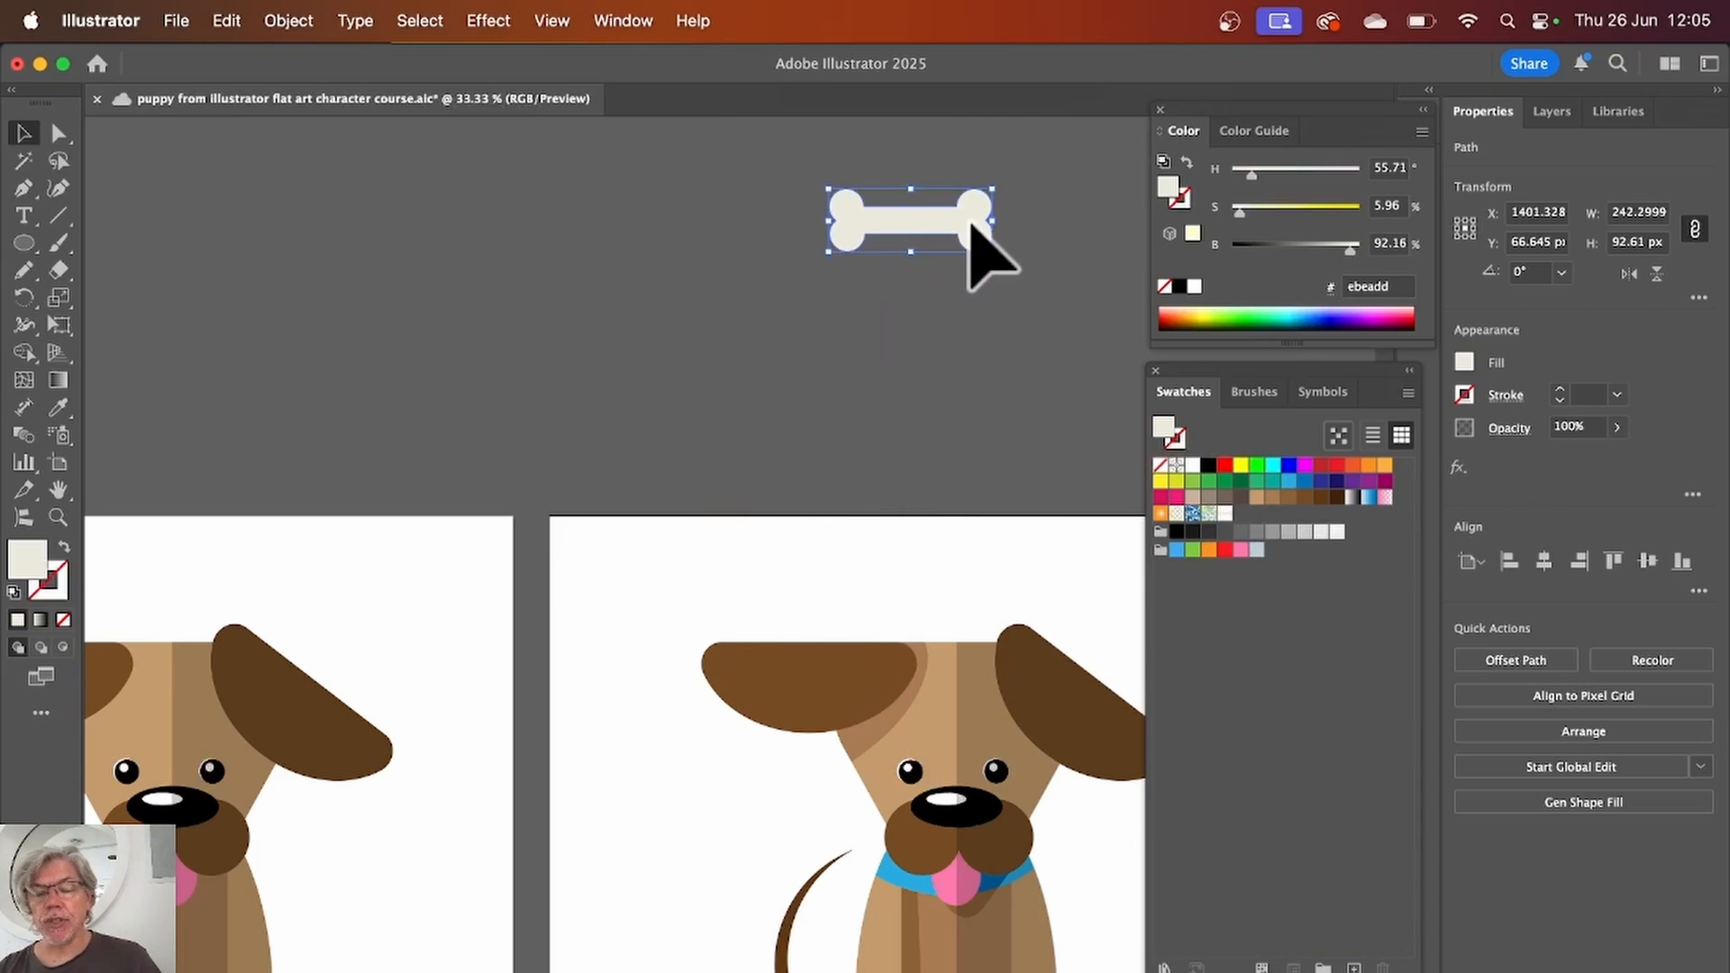
# Step: Draw a 1080 by 1080 px rectangle covering the second artboard and fill it with the bone pattern swatch
pyautogui.scroll(-3, 865, 486)
pyautogui.hscroll(4, 866, 486)
pyautogui.scroll(-5, 869, 509)
pyautogui.hscroll(1, 870, 509)
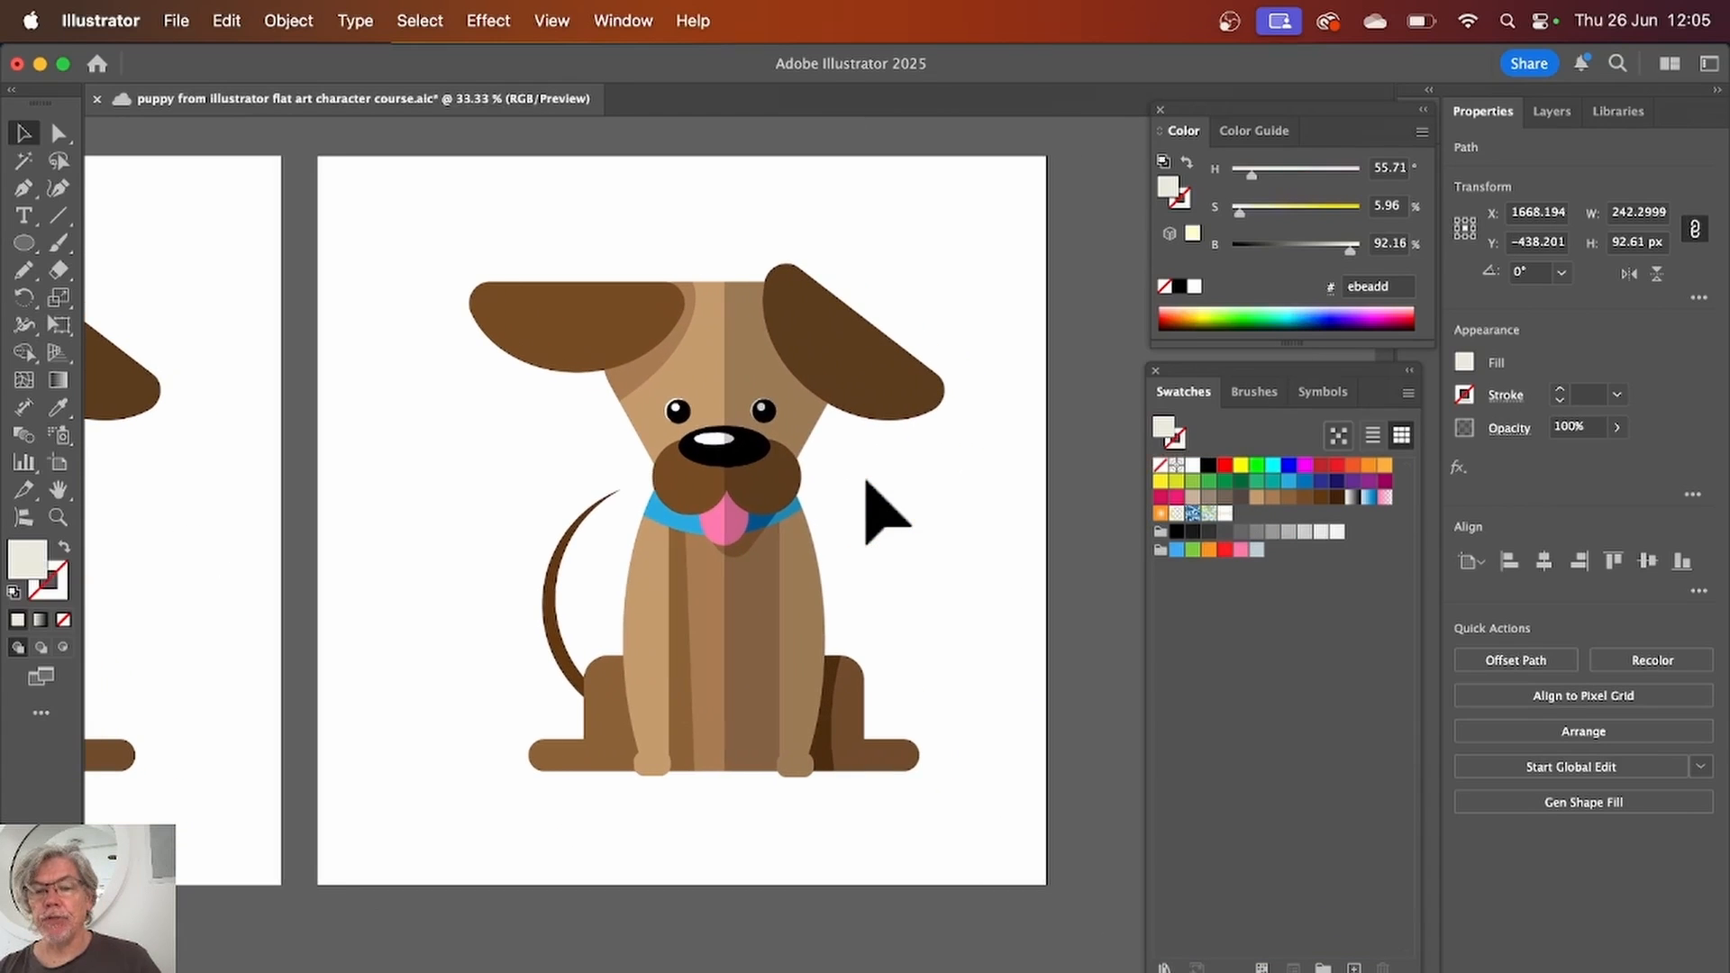
pyautogui.moveTo(25, 244); pyautogui.dragTo(123, 250)
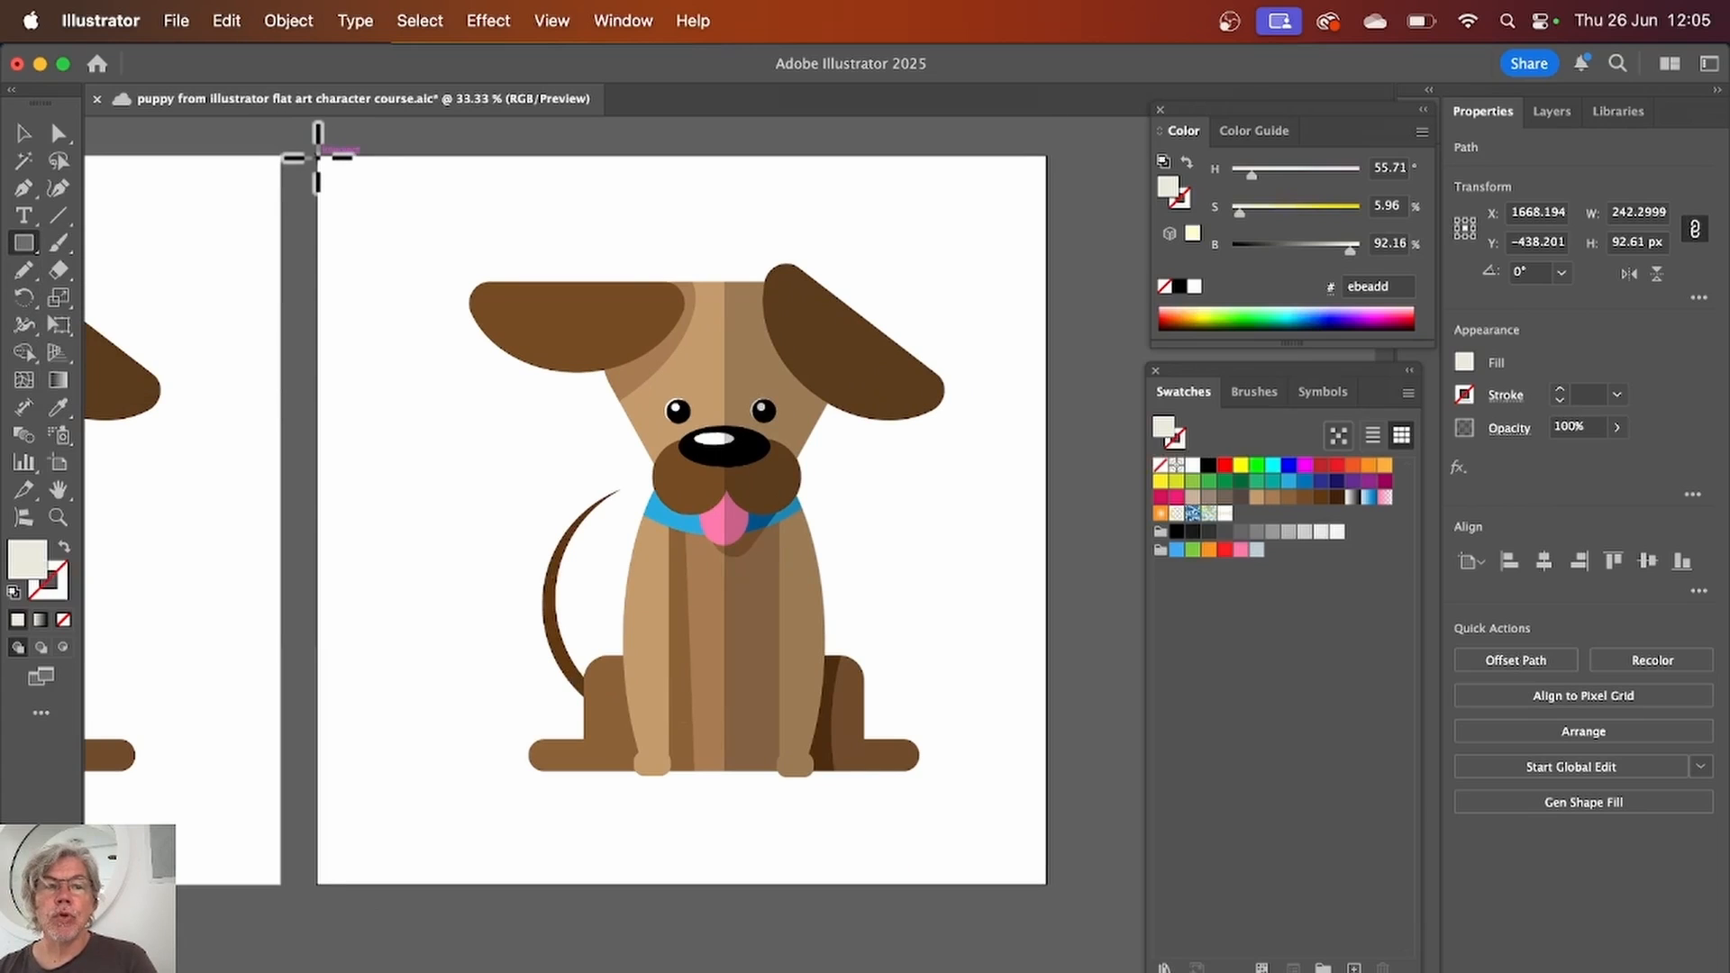
pyautogui.moveTo(317, 156); pyautogui.dragTo(1017, 763)
pyautogui.moveTo(1028, 805); pyautogui.dragTo(1049, 884)
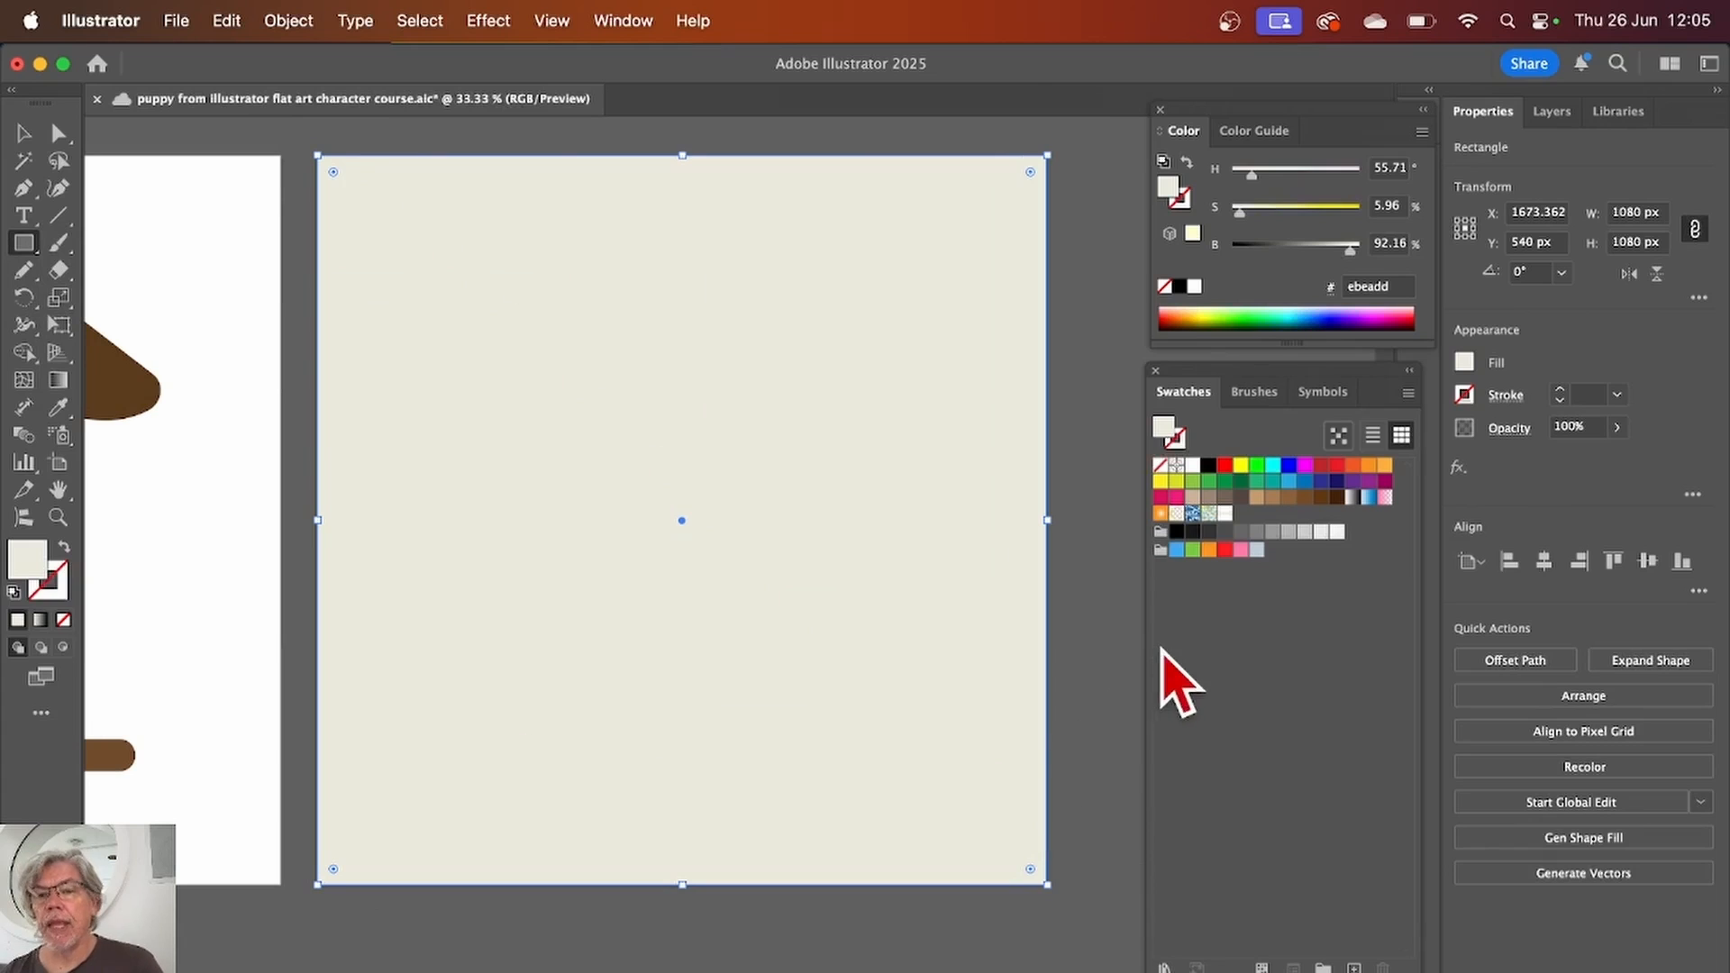
pyautogui.click(1224, 515)
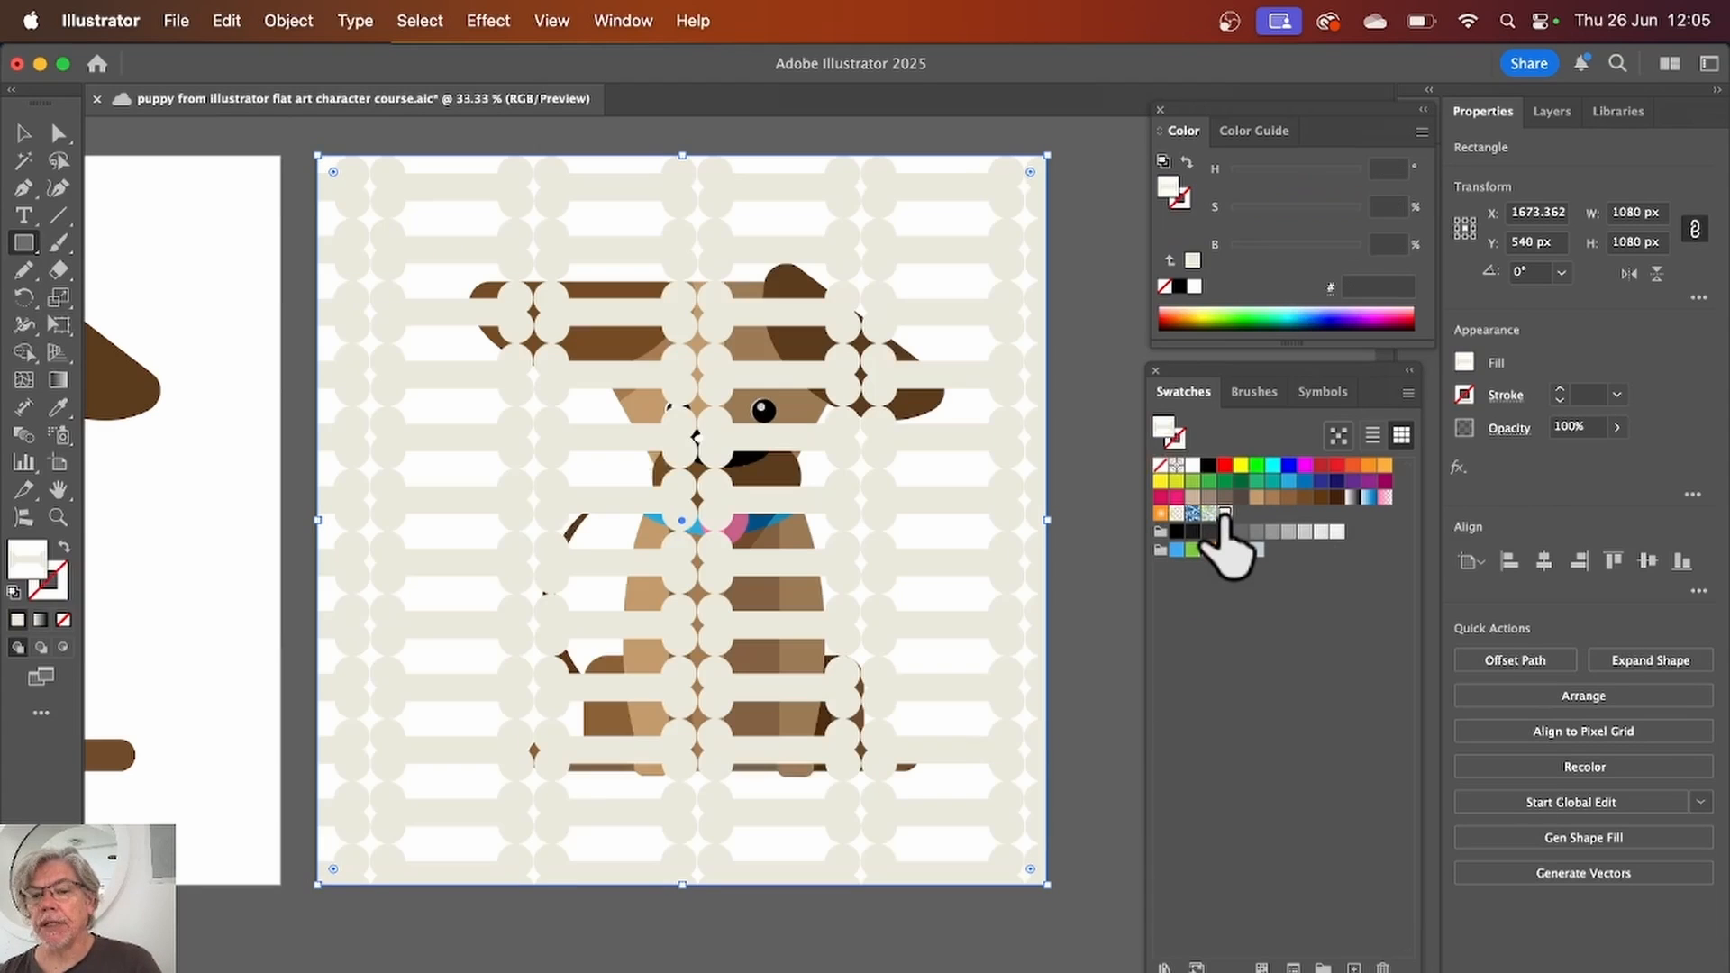
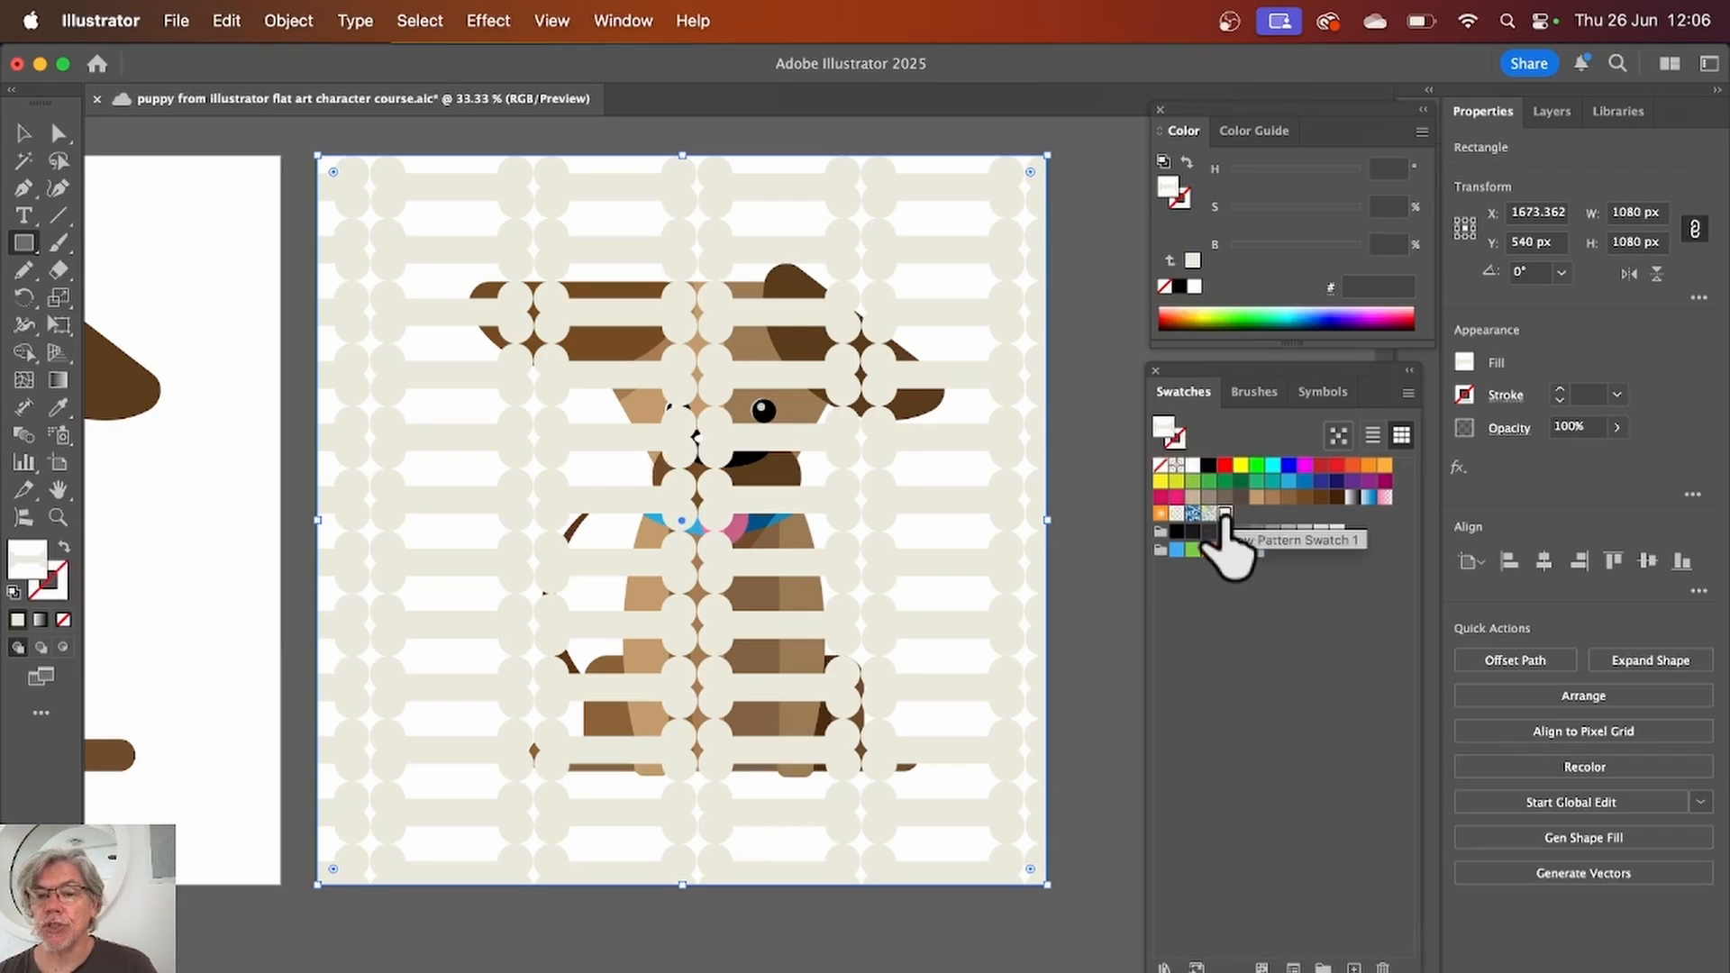
# Step: Open the bone pattern swatch for editing and set its tile type to Brick by Row
pyautogui.doubleClick(1225, 515)
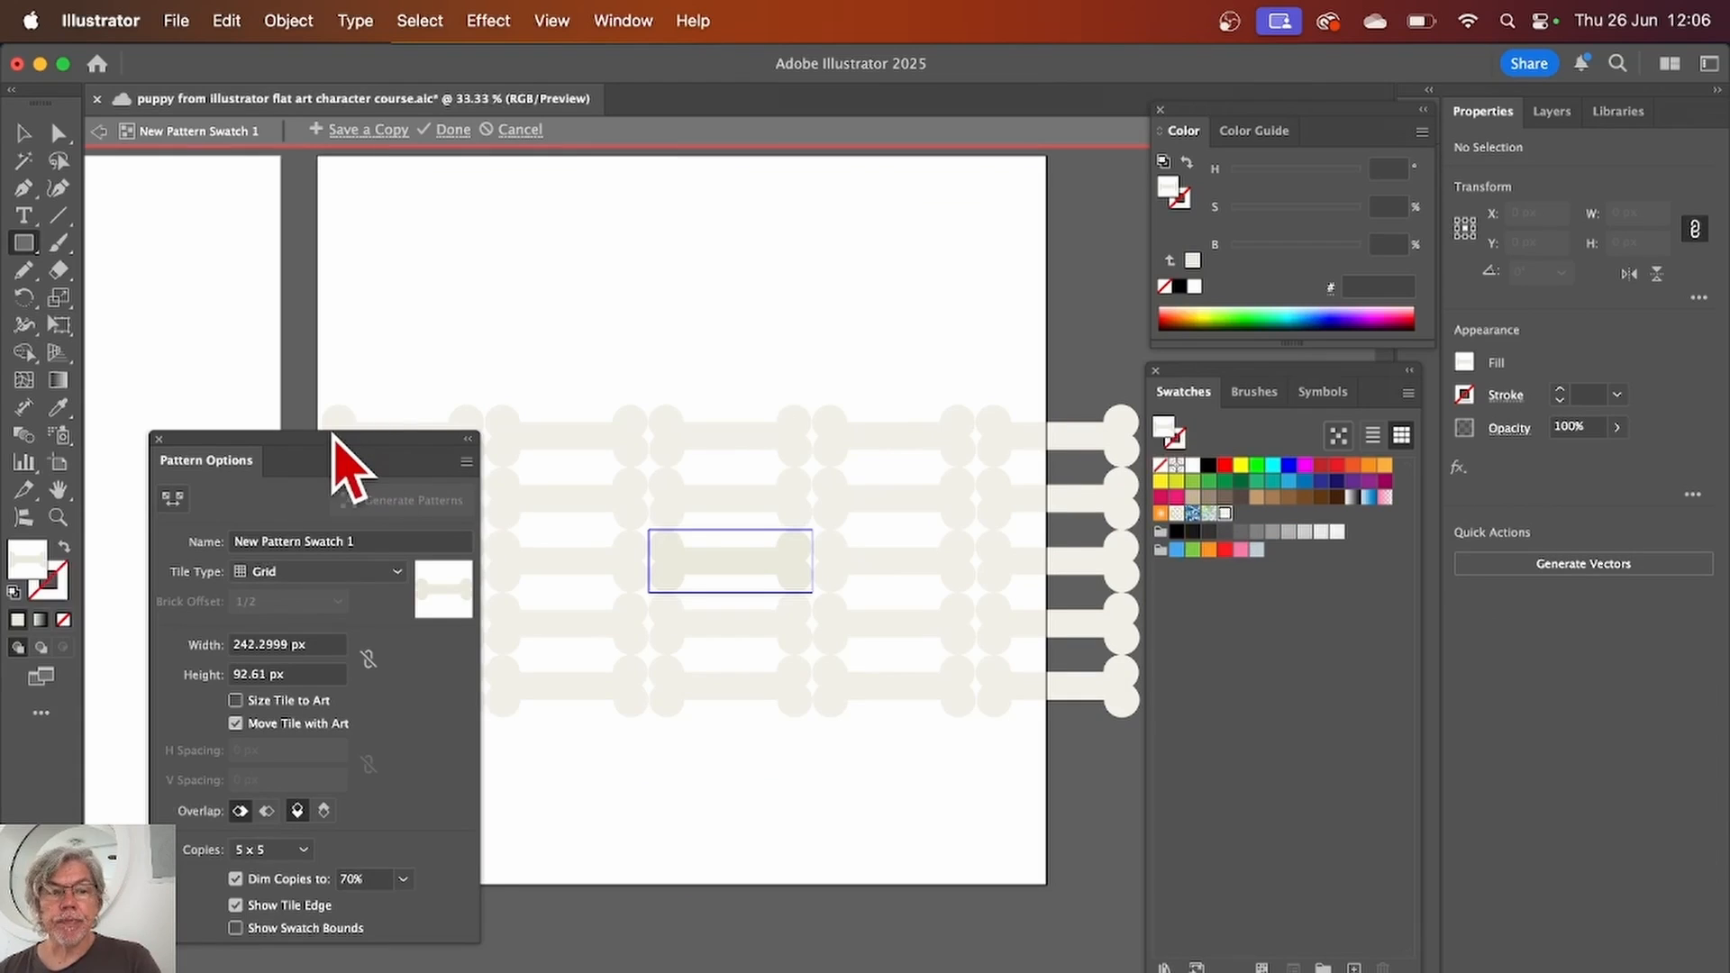
pyautogui.moveTo(333, 435); pyautogui.dragTo(365, 224)
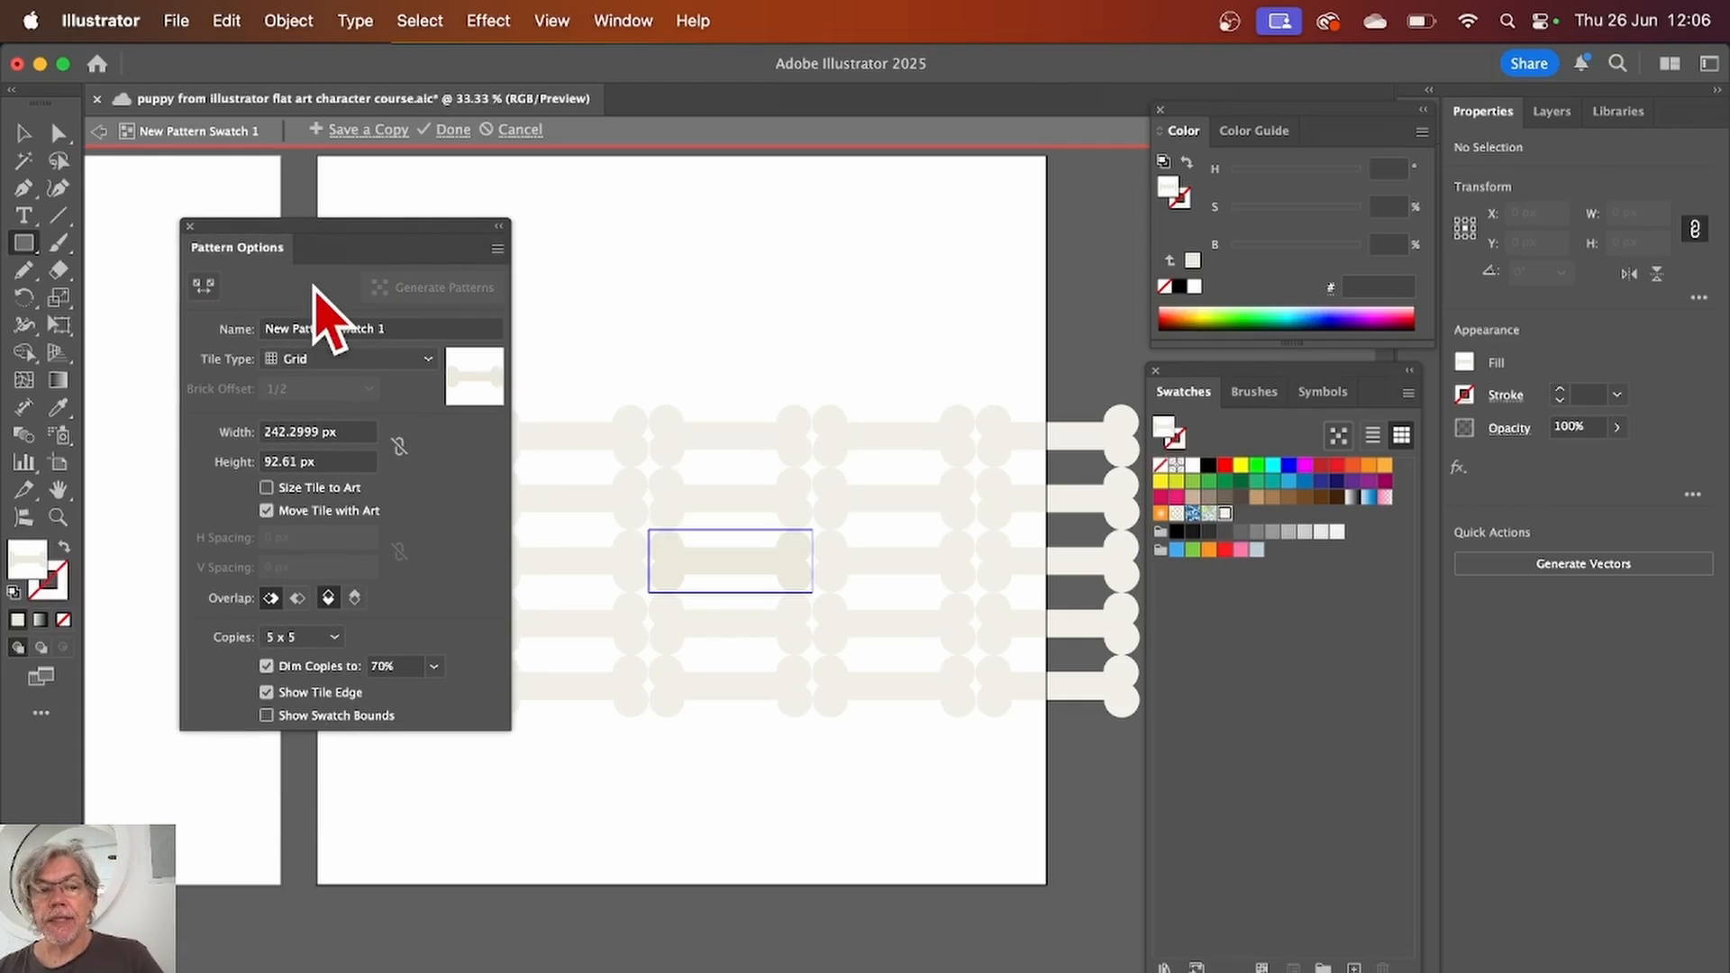
pyautogui.click(421, 359)
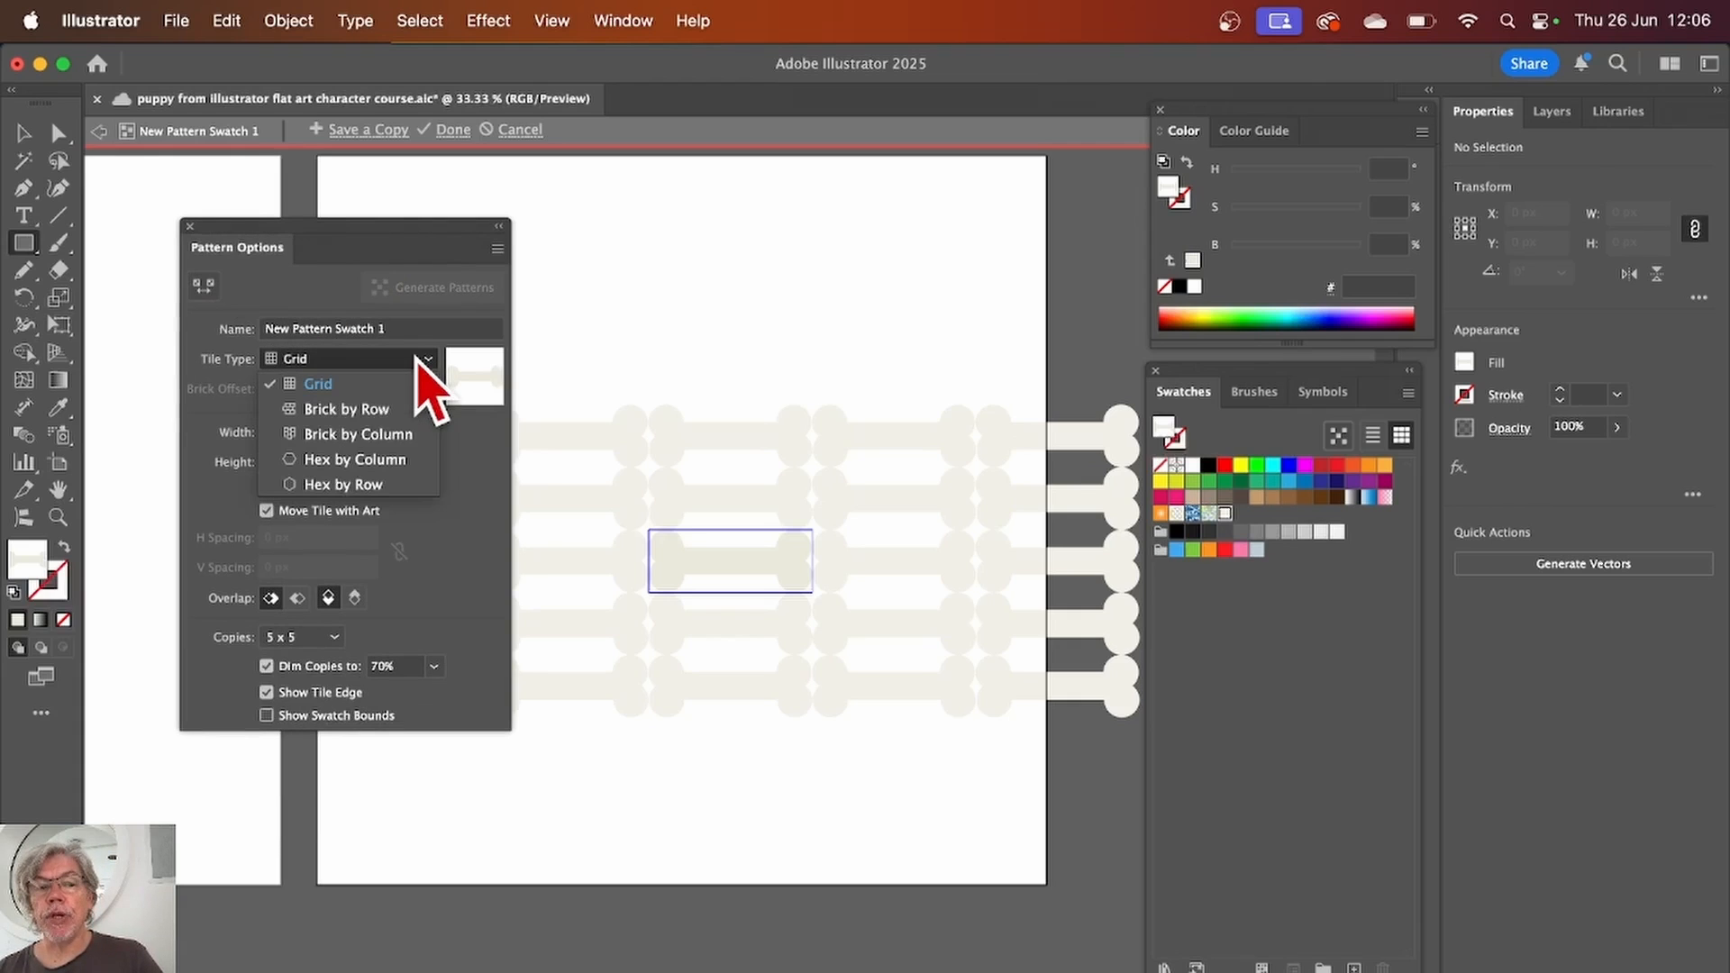
pyautogui.click(375, 408)
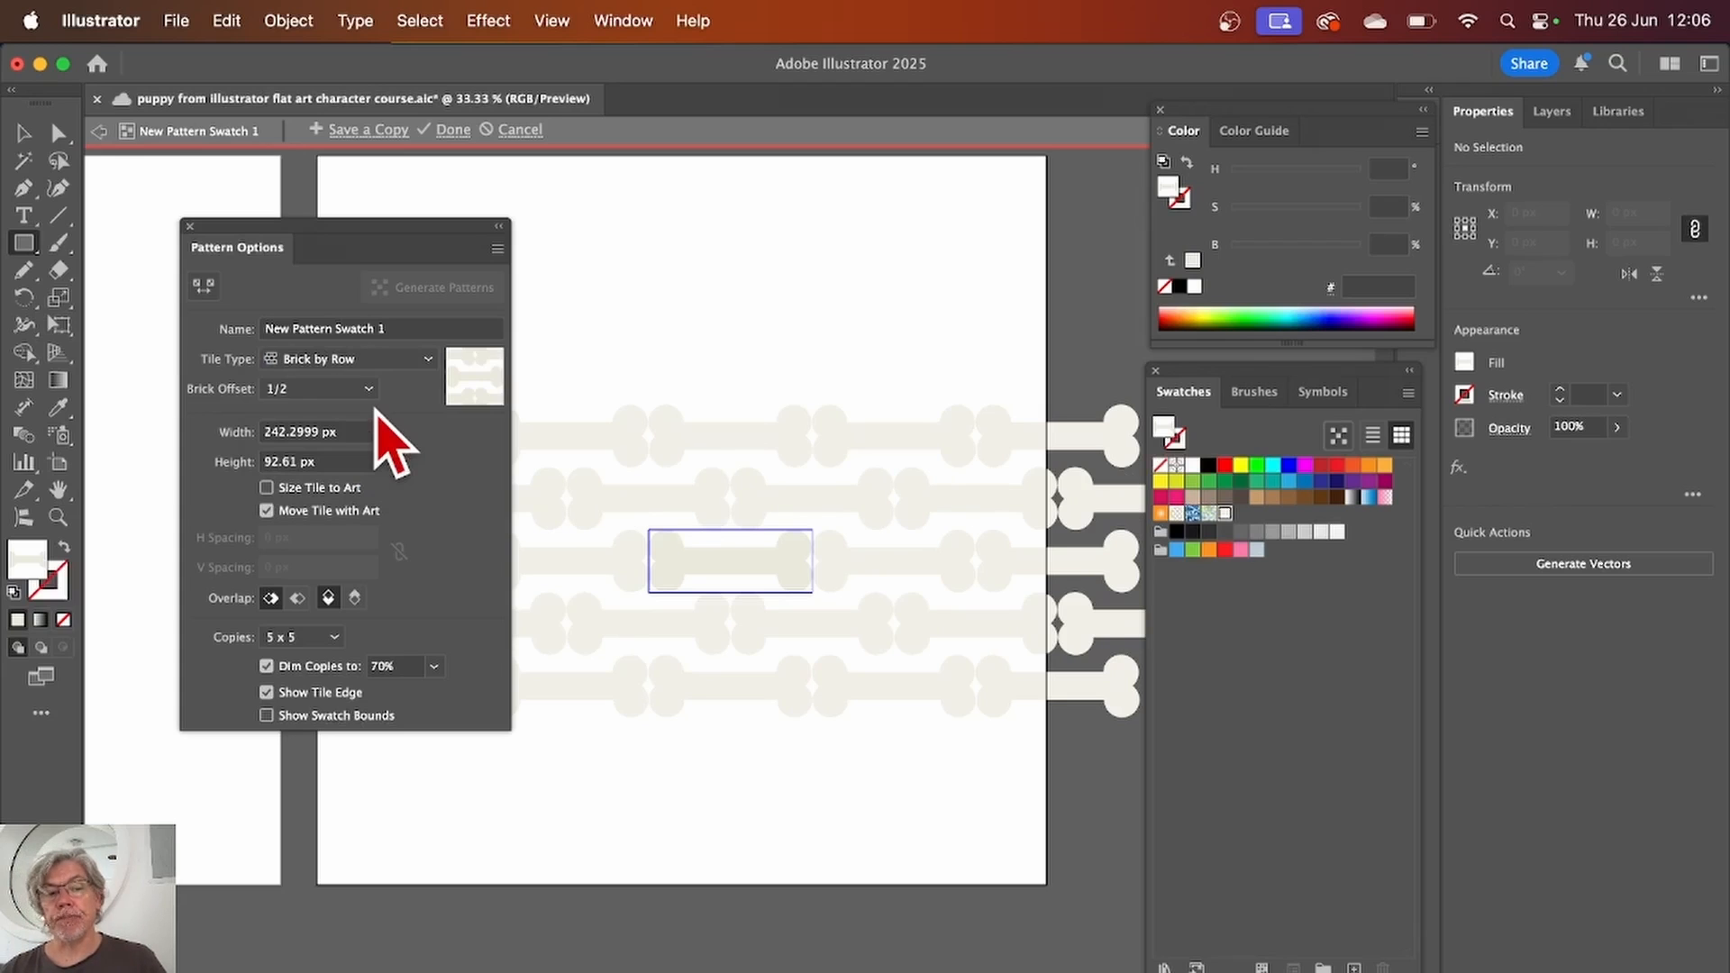
# Step: Try the Brick by Column and Hex by Column tile types on the bone pattern and return to Brick by Row
pyautogui.click(412, 359)
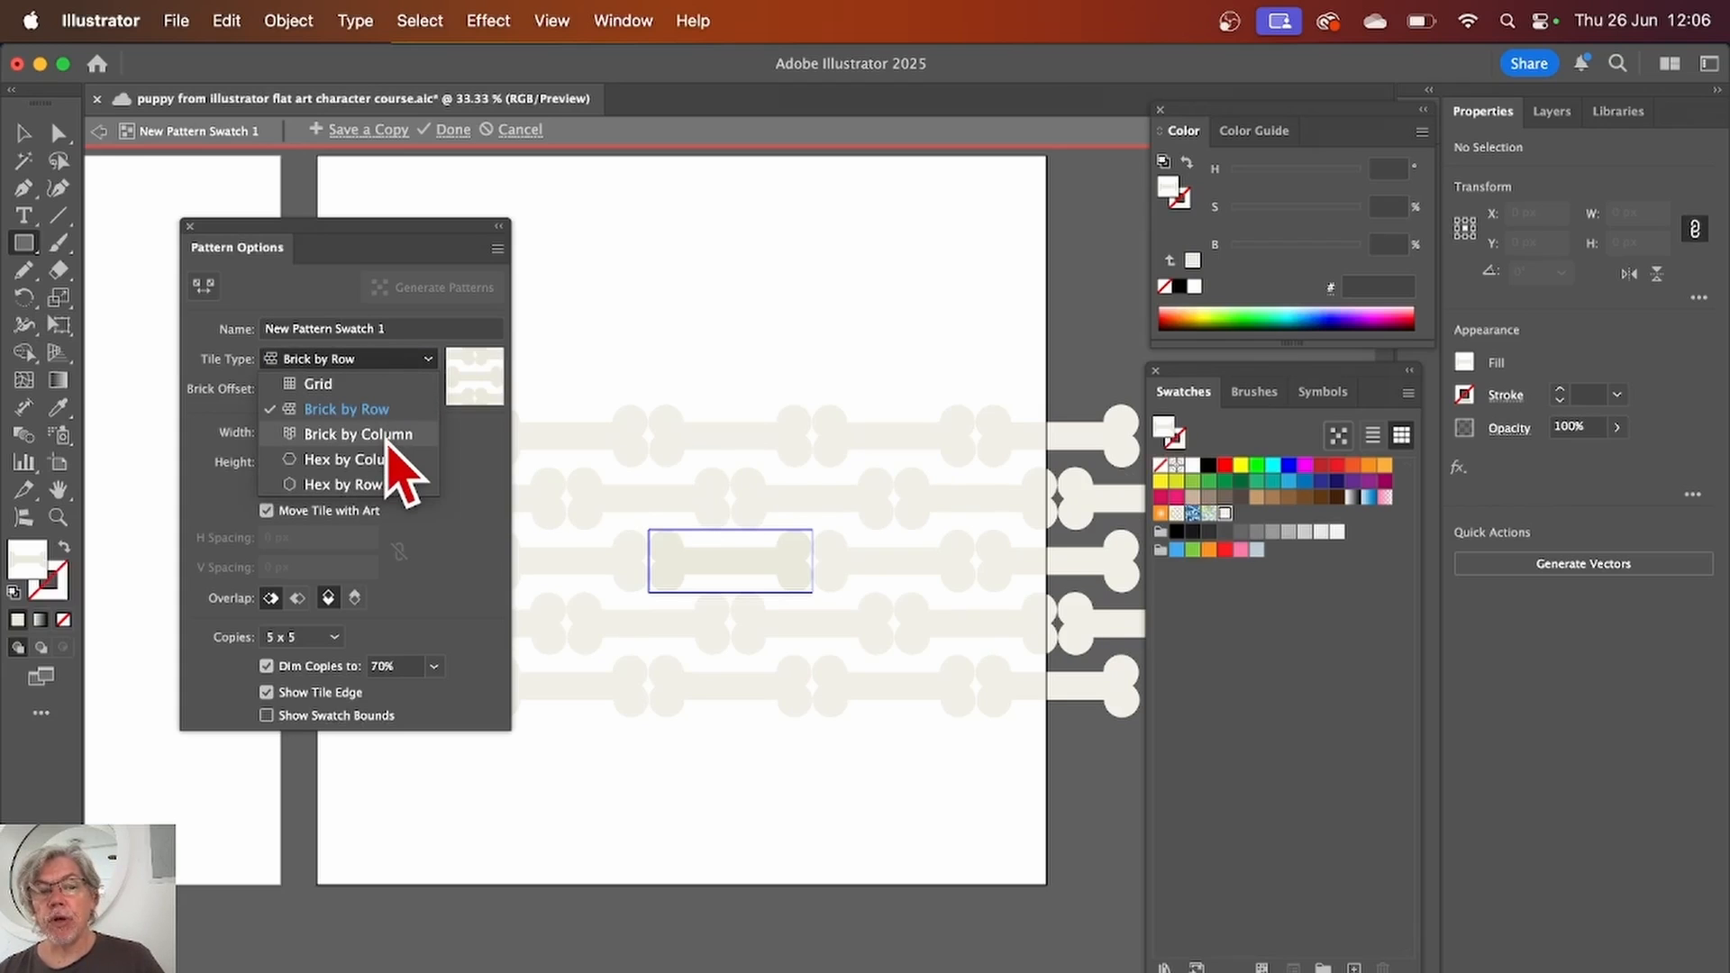
pyautogui.click(387, 434)
pyautogui.click(388, 359)
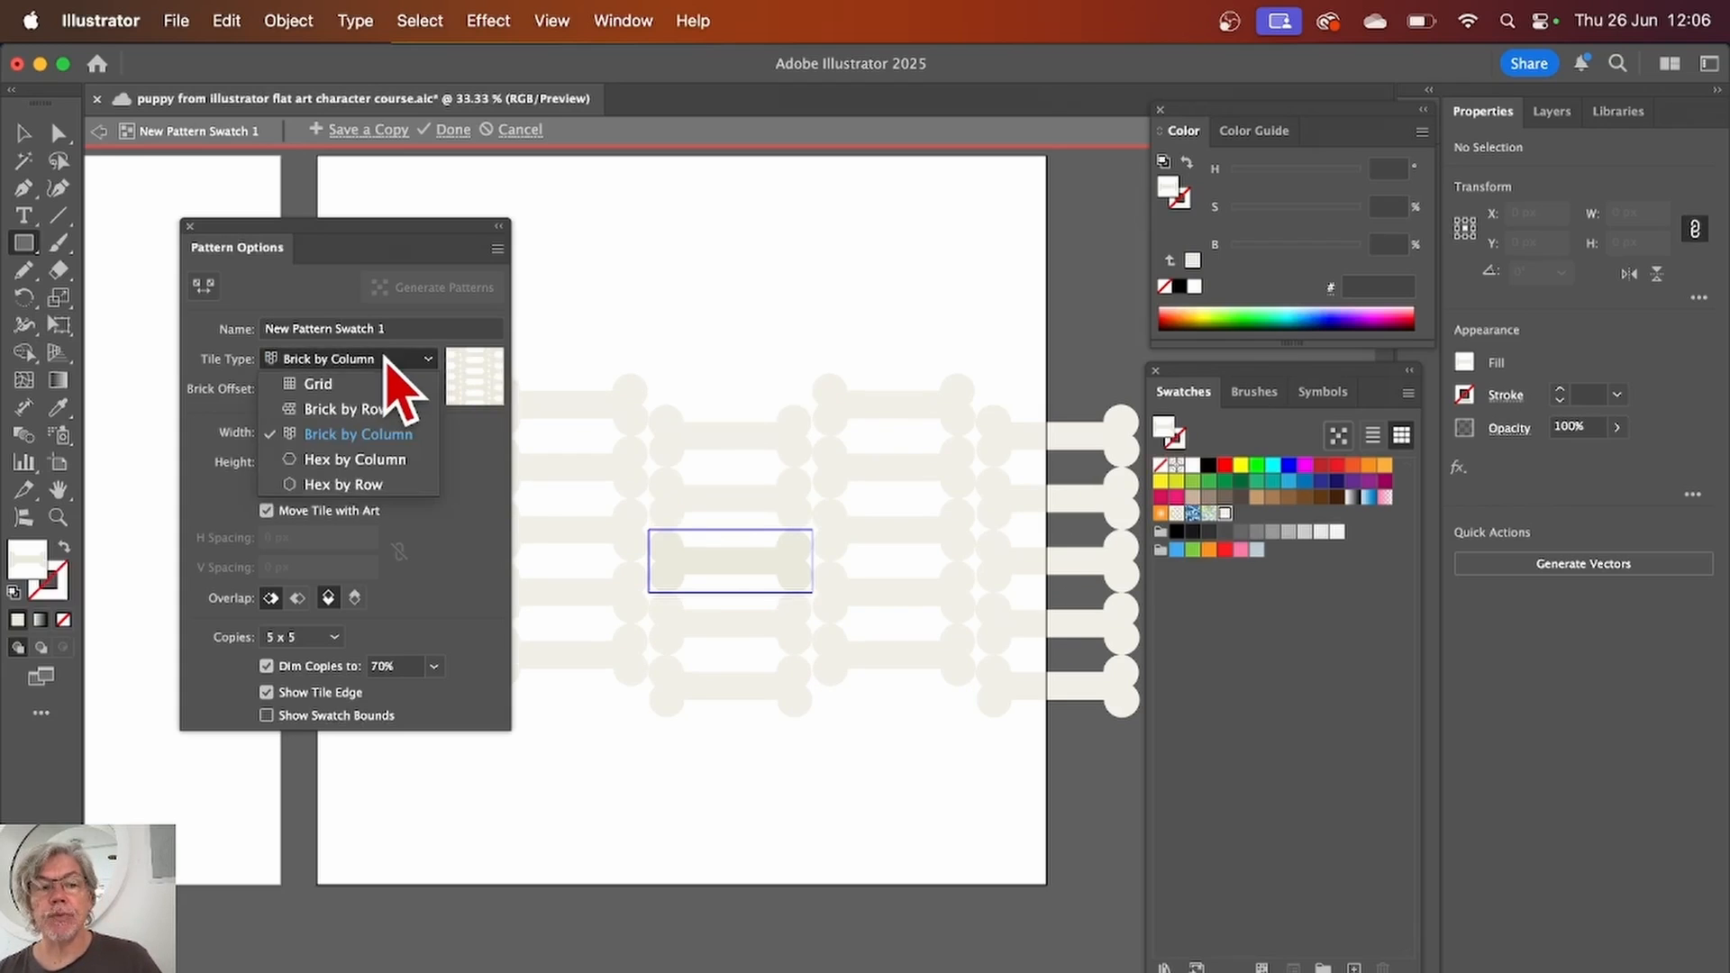
pyautogui.click(383, 462)
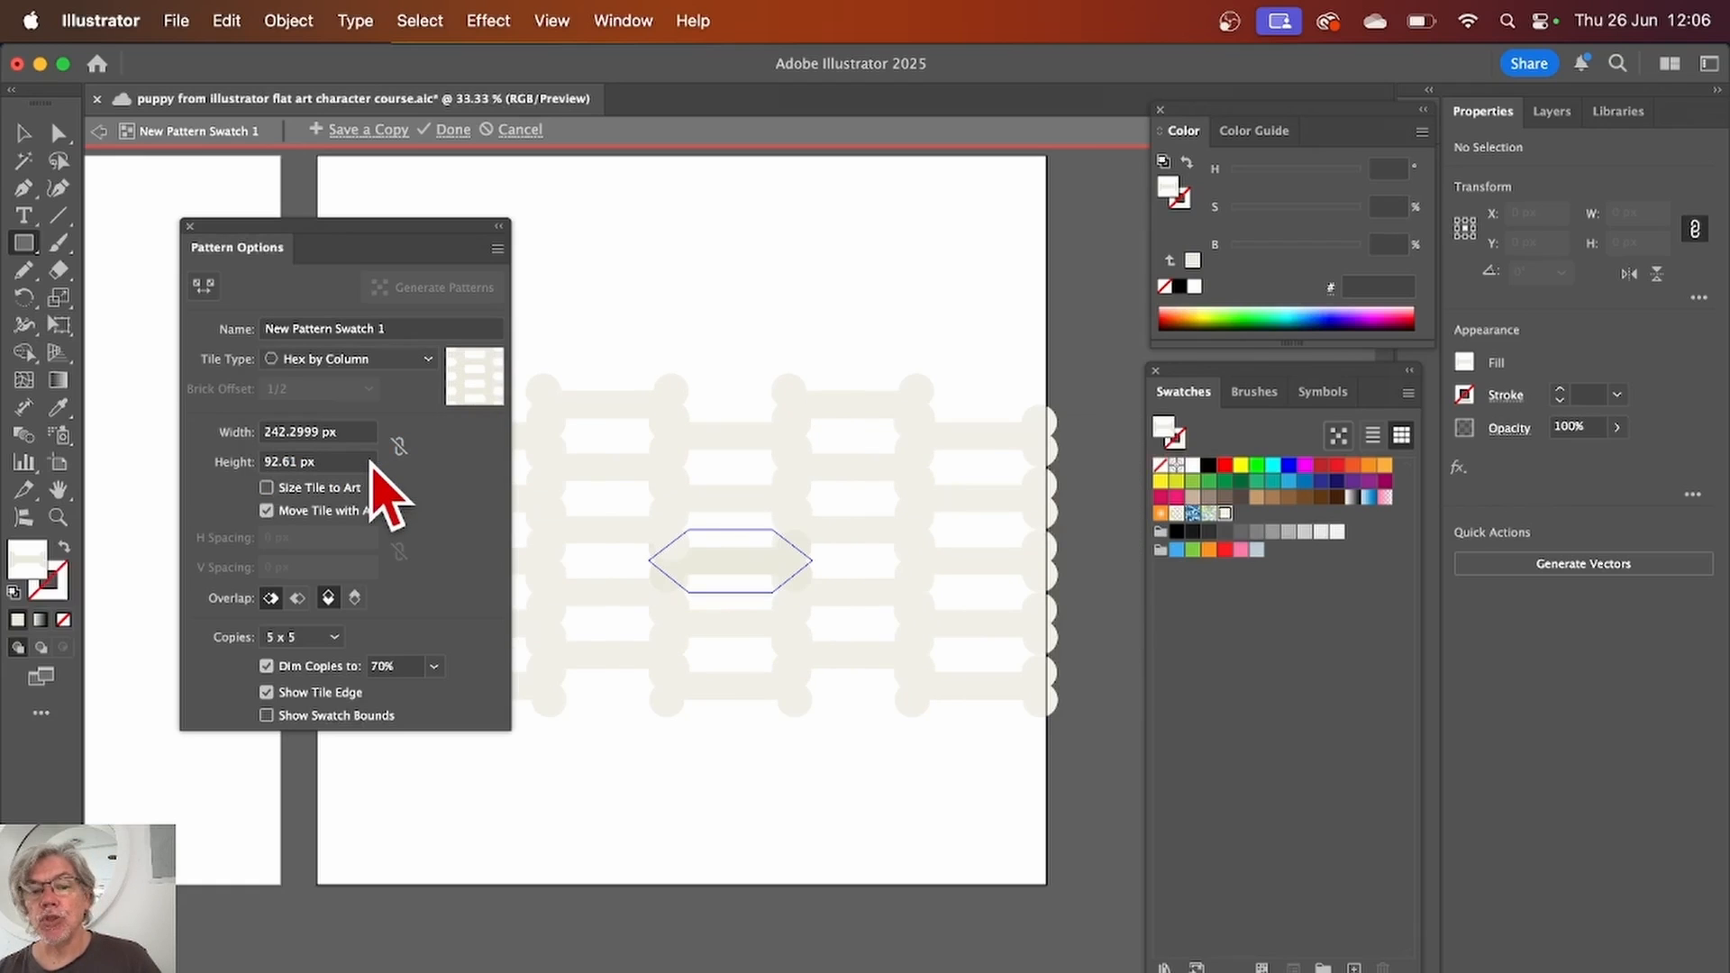
pyautogui.click(406, 359)
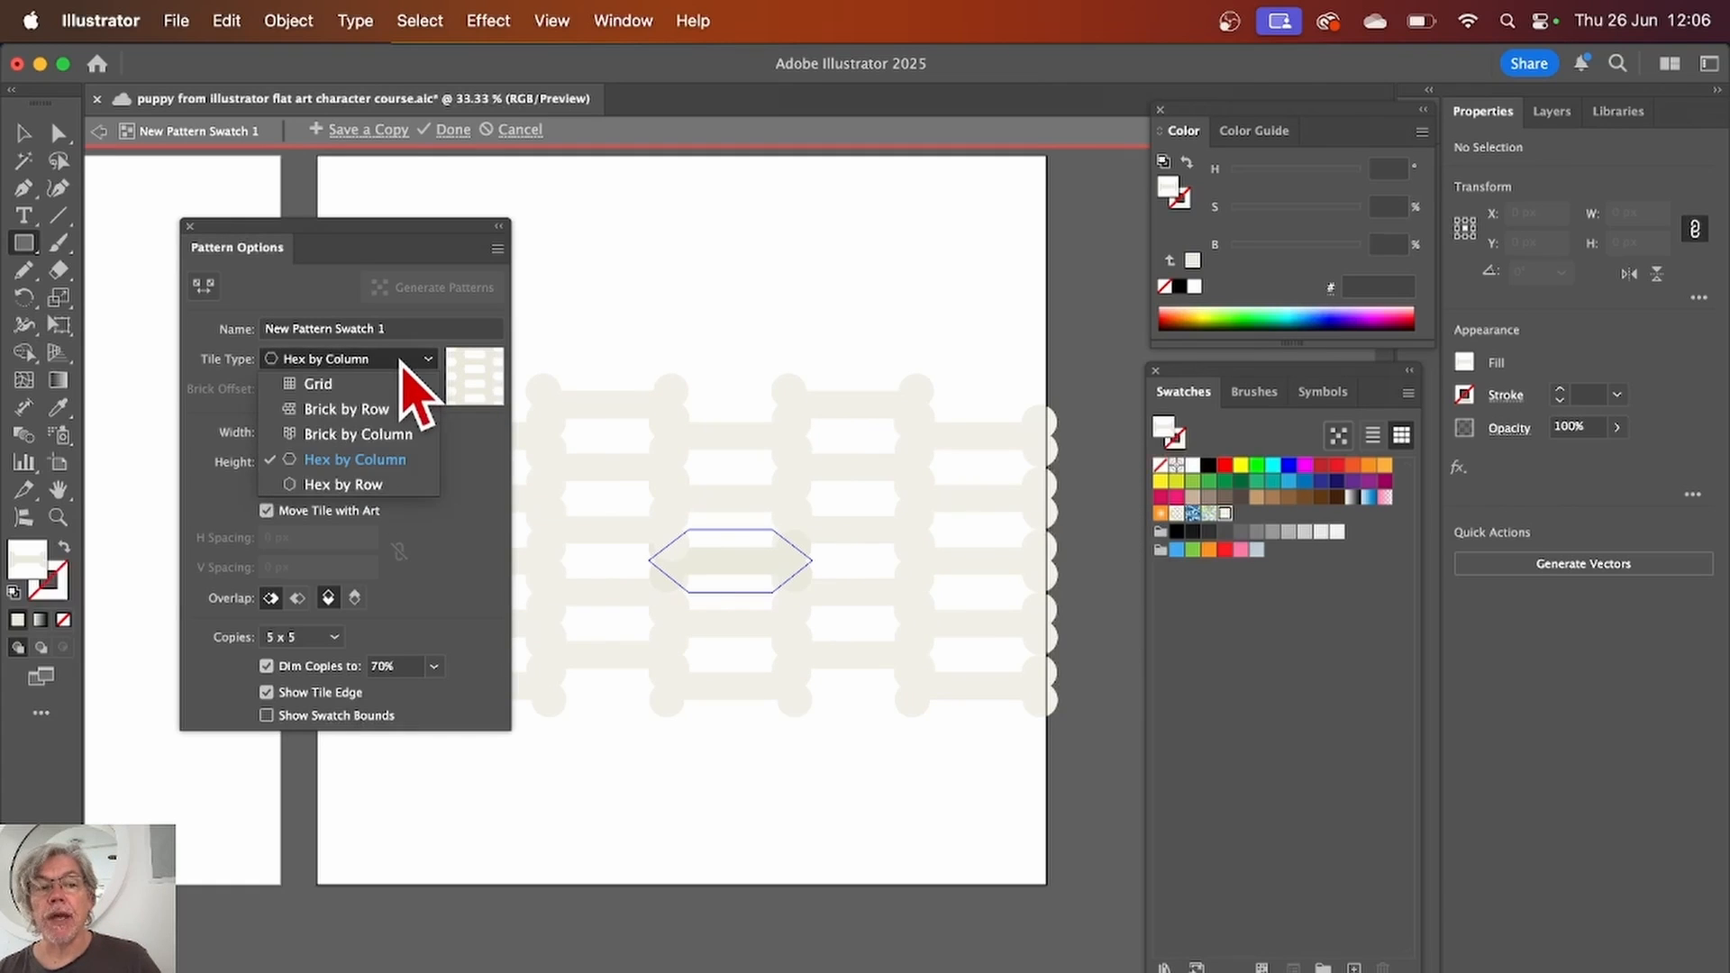
pyautogui.click(375, 410)
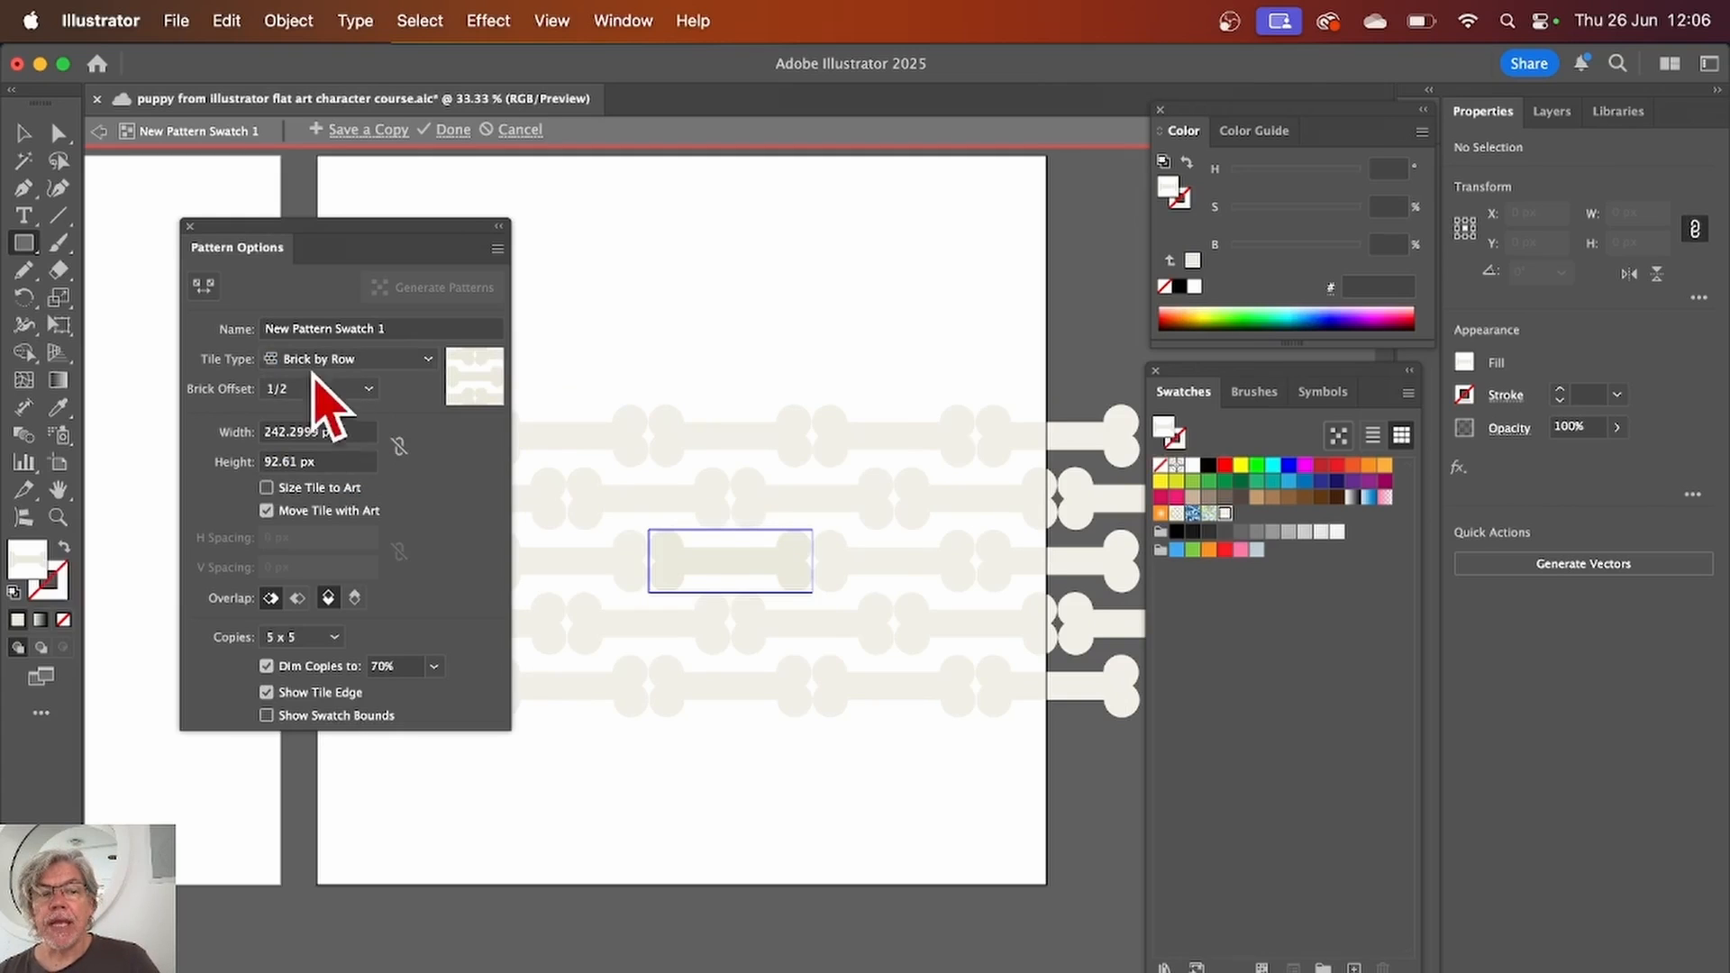
# Step: Enlarge the bone pattern's tile to about 268 by 115 px with the Pattern Tile tool to space the bones apart
pyautogui.click(203, 284)
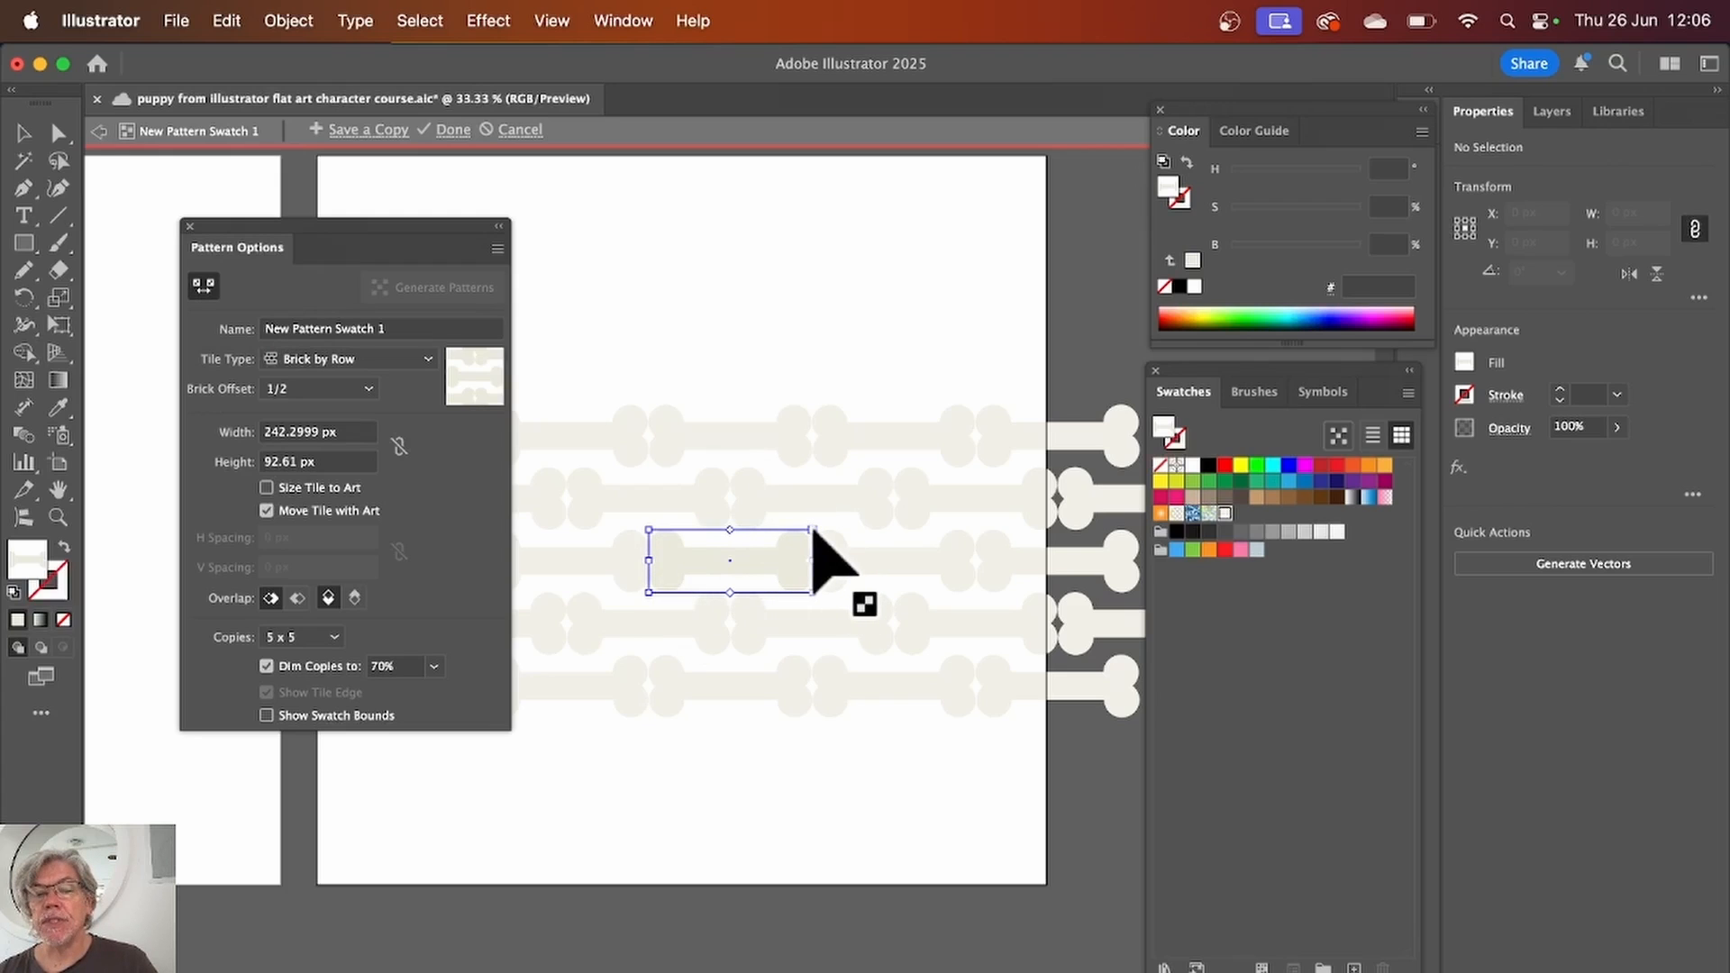
pyautogui.moveTo(813, 530); pyautogui.dragTo(830, 514)
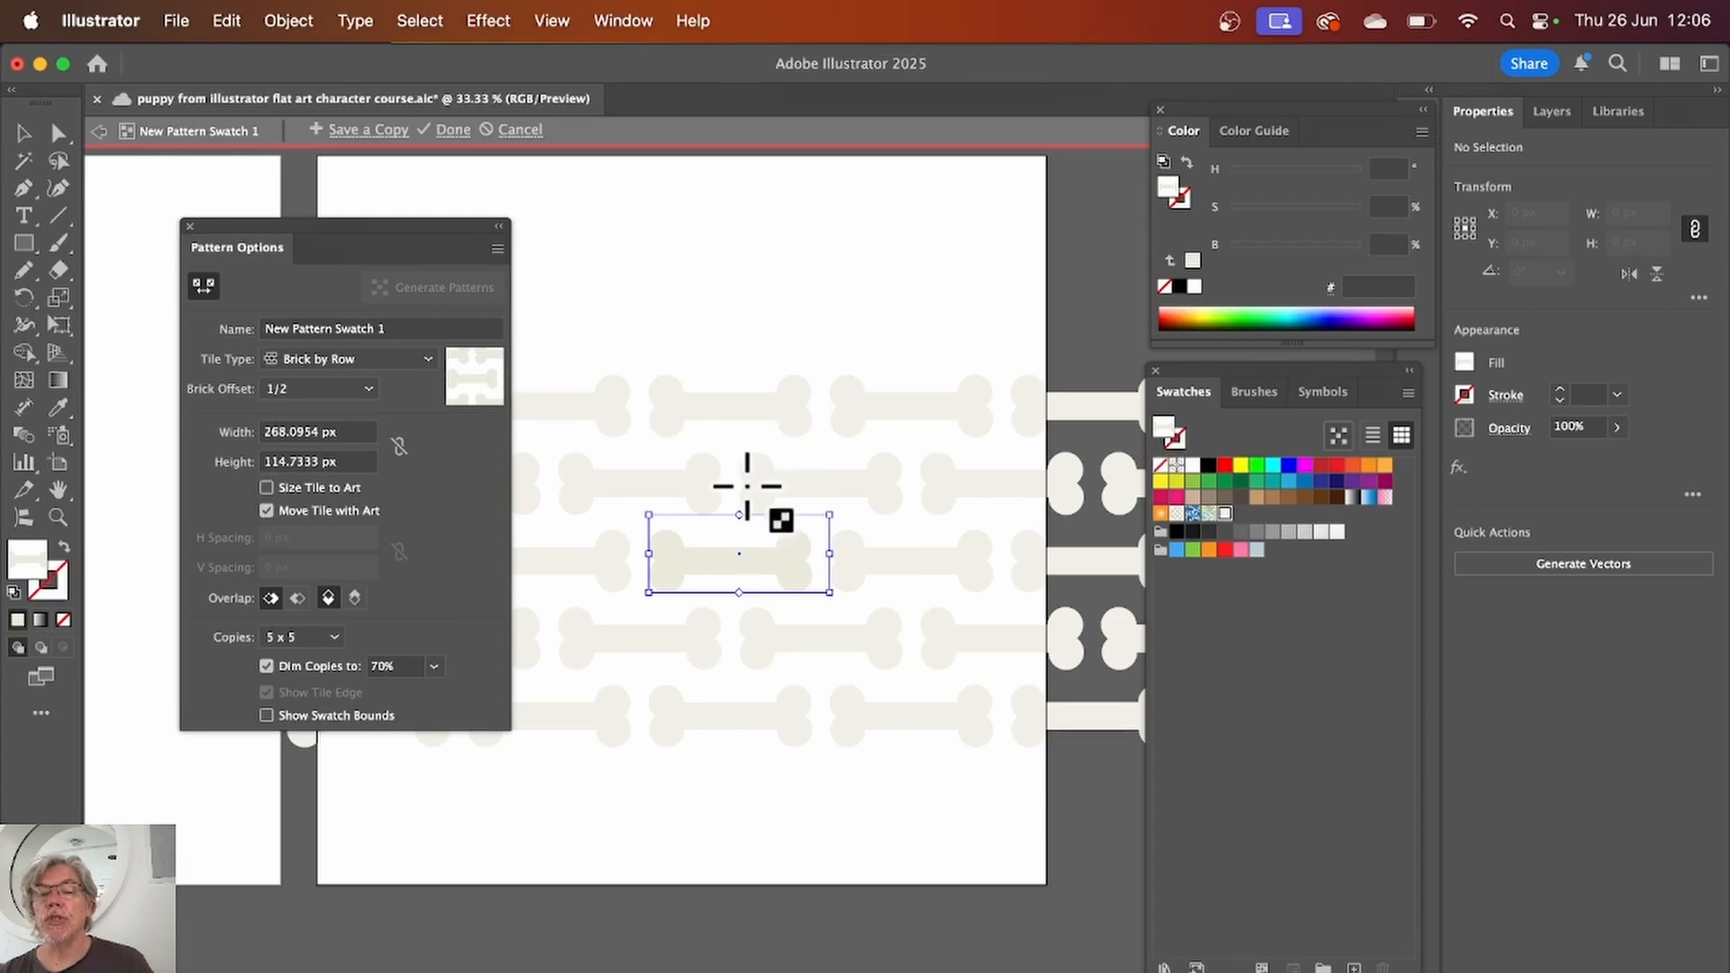
# Step: Enlarge the bone pattern tile's height to about 122 px, finish editing the pattern and save the document
pyautogui.moveTo(829, 515)
pyautogui.mouseDown()
pyautogui.moveTo(776, 549)
pyautogui.moveTo(829, 510)
pyautogui.mouseUp()
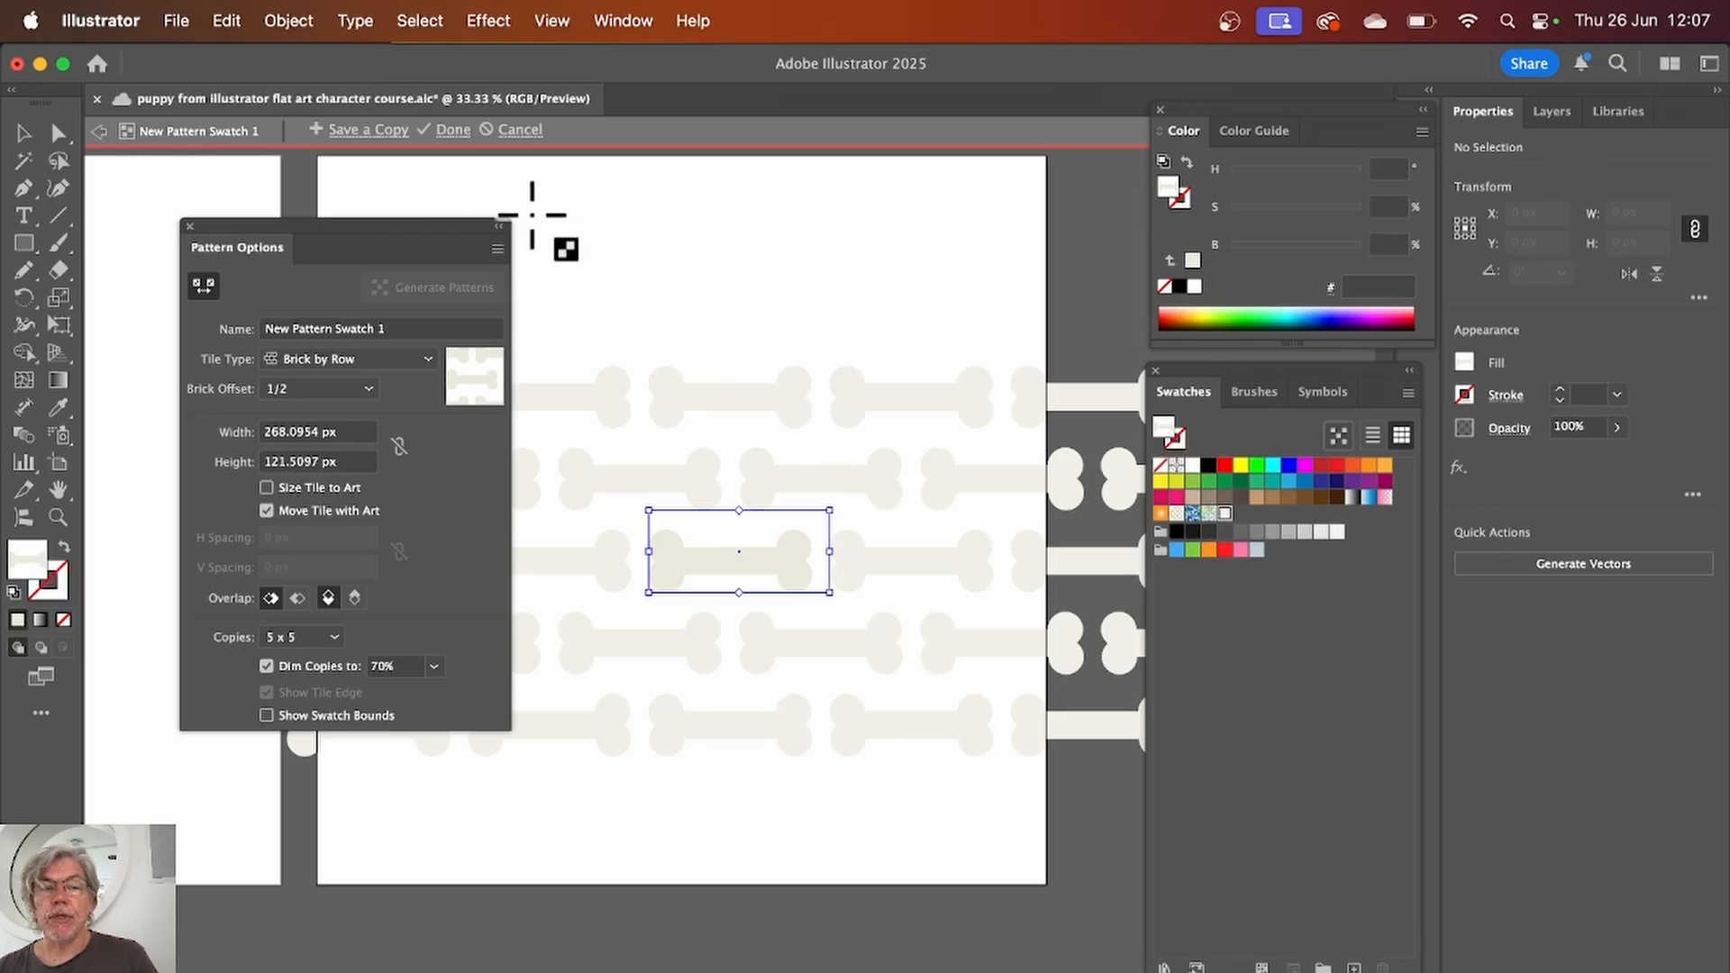
pyautogui.click(453, 131)
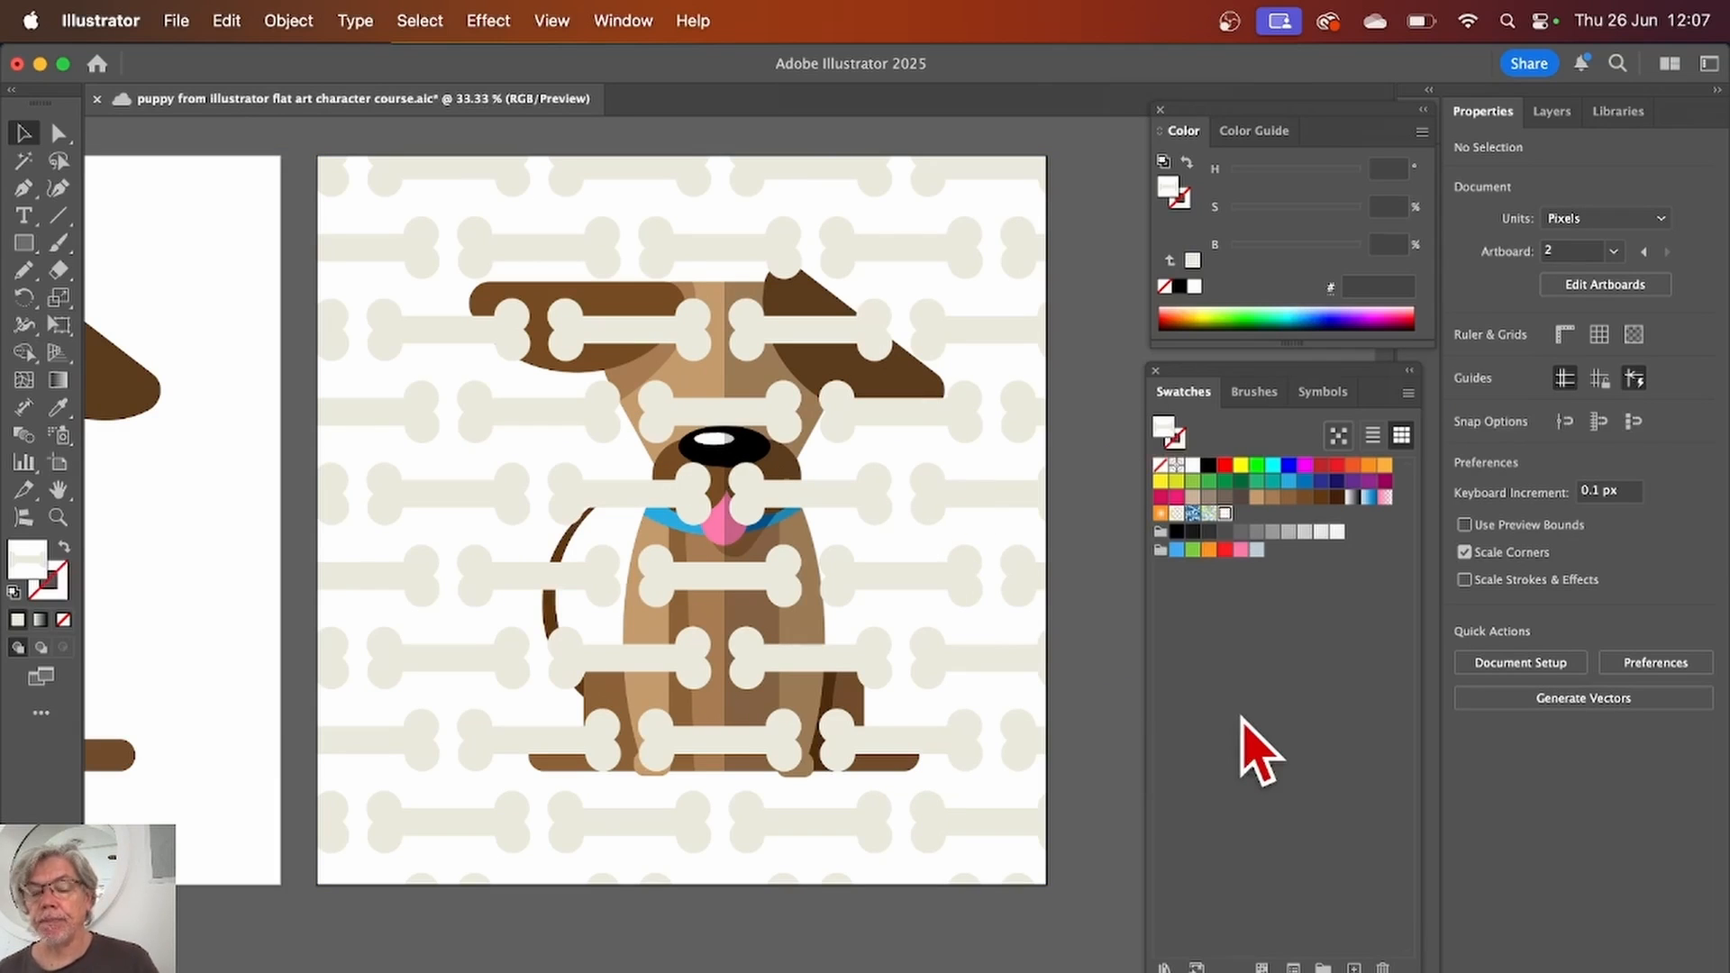
pyautogui.press('super+s')
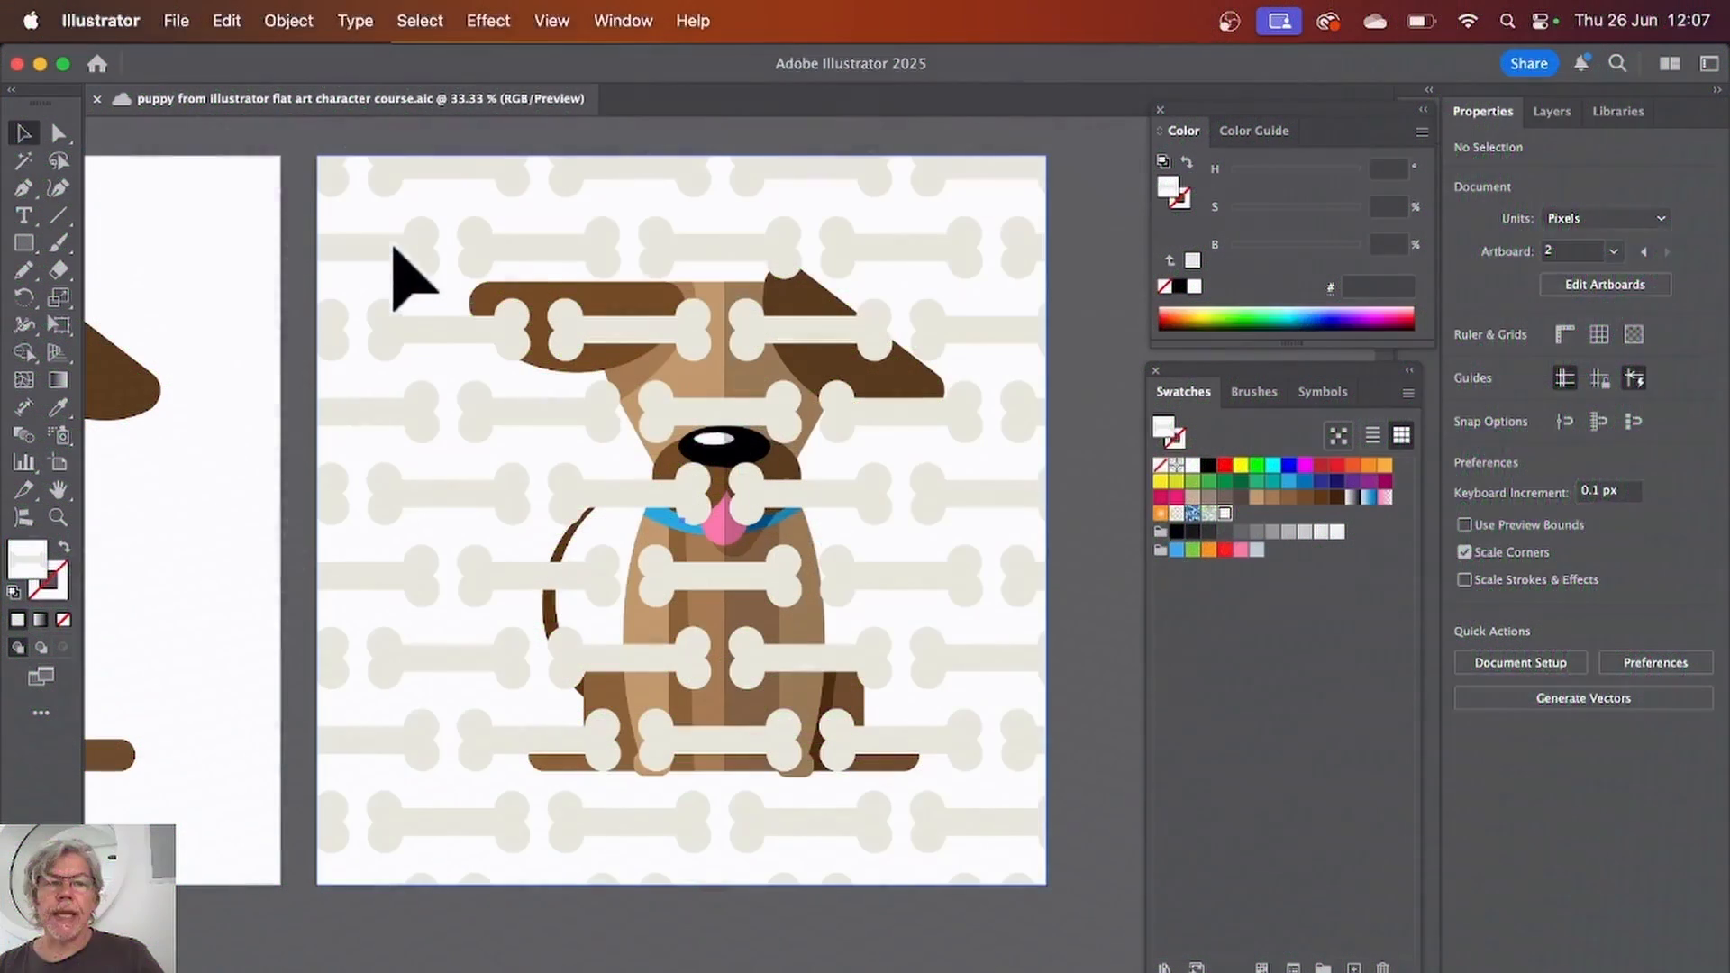
# Step: Select the bone-patterned rectangle on the second artboard and activate the Scale tool
pyautogui.click(393, 250)
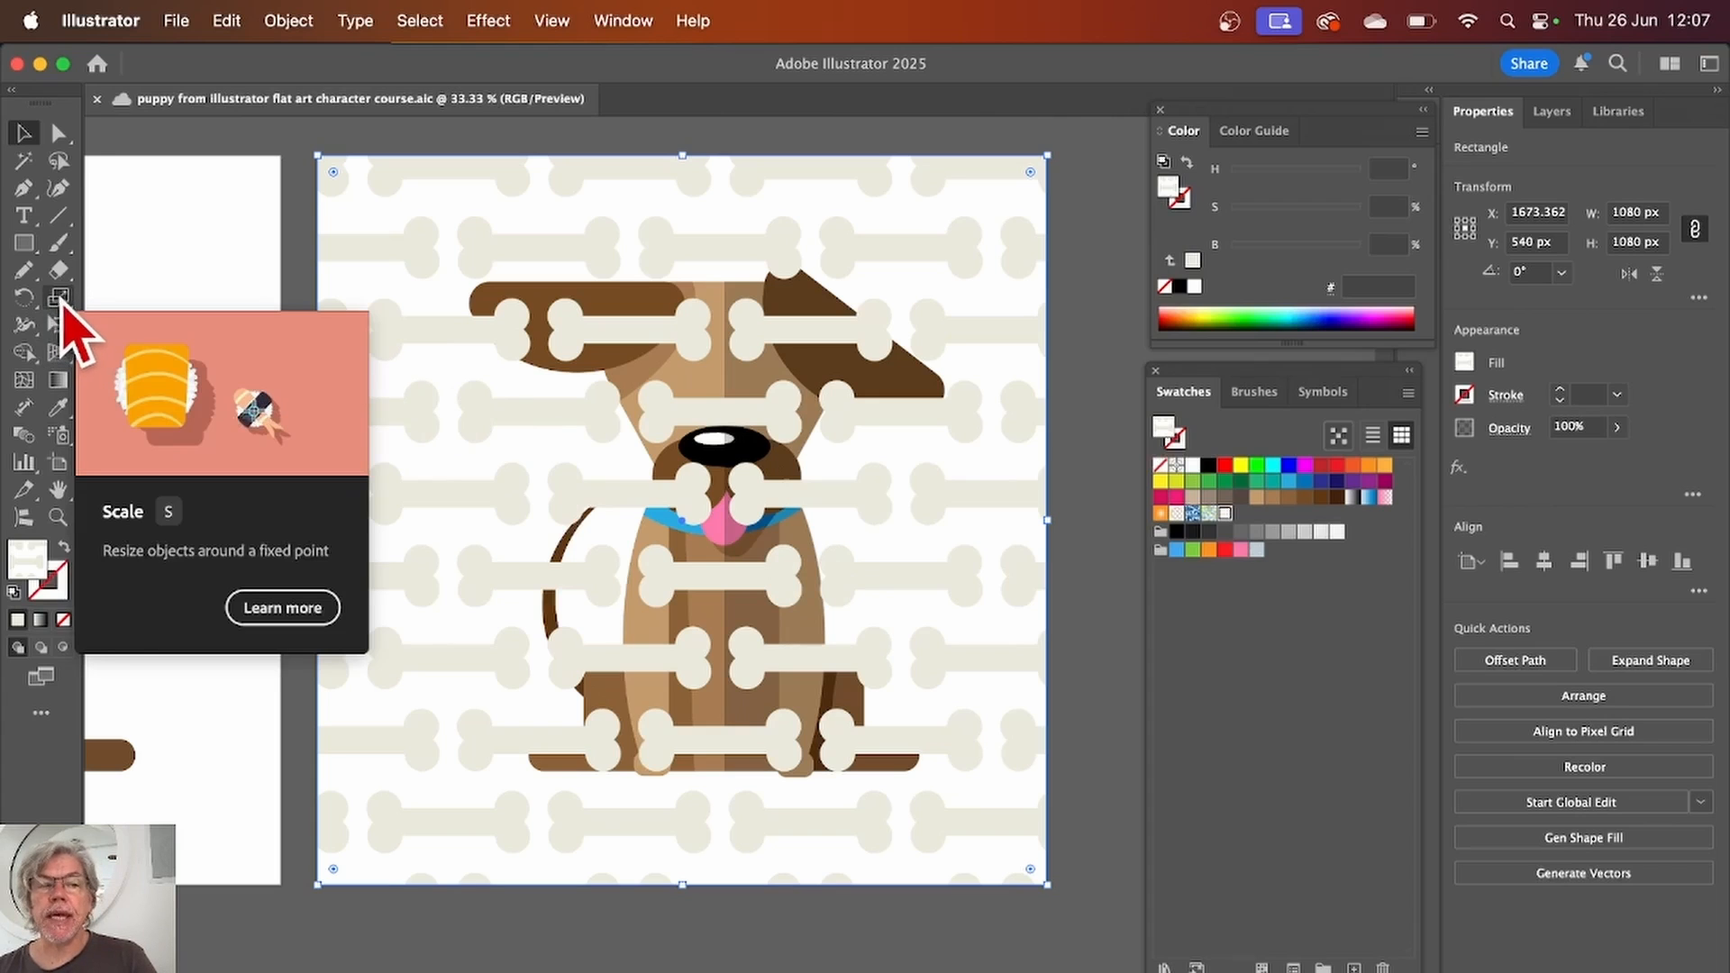
pyautogui.click(61, 301)
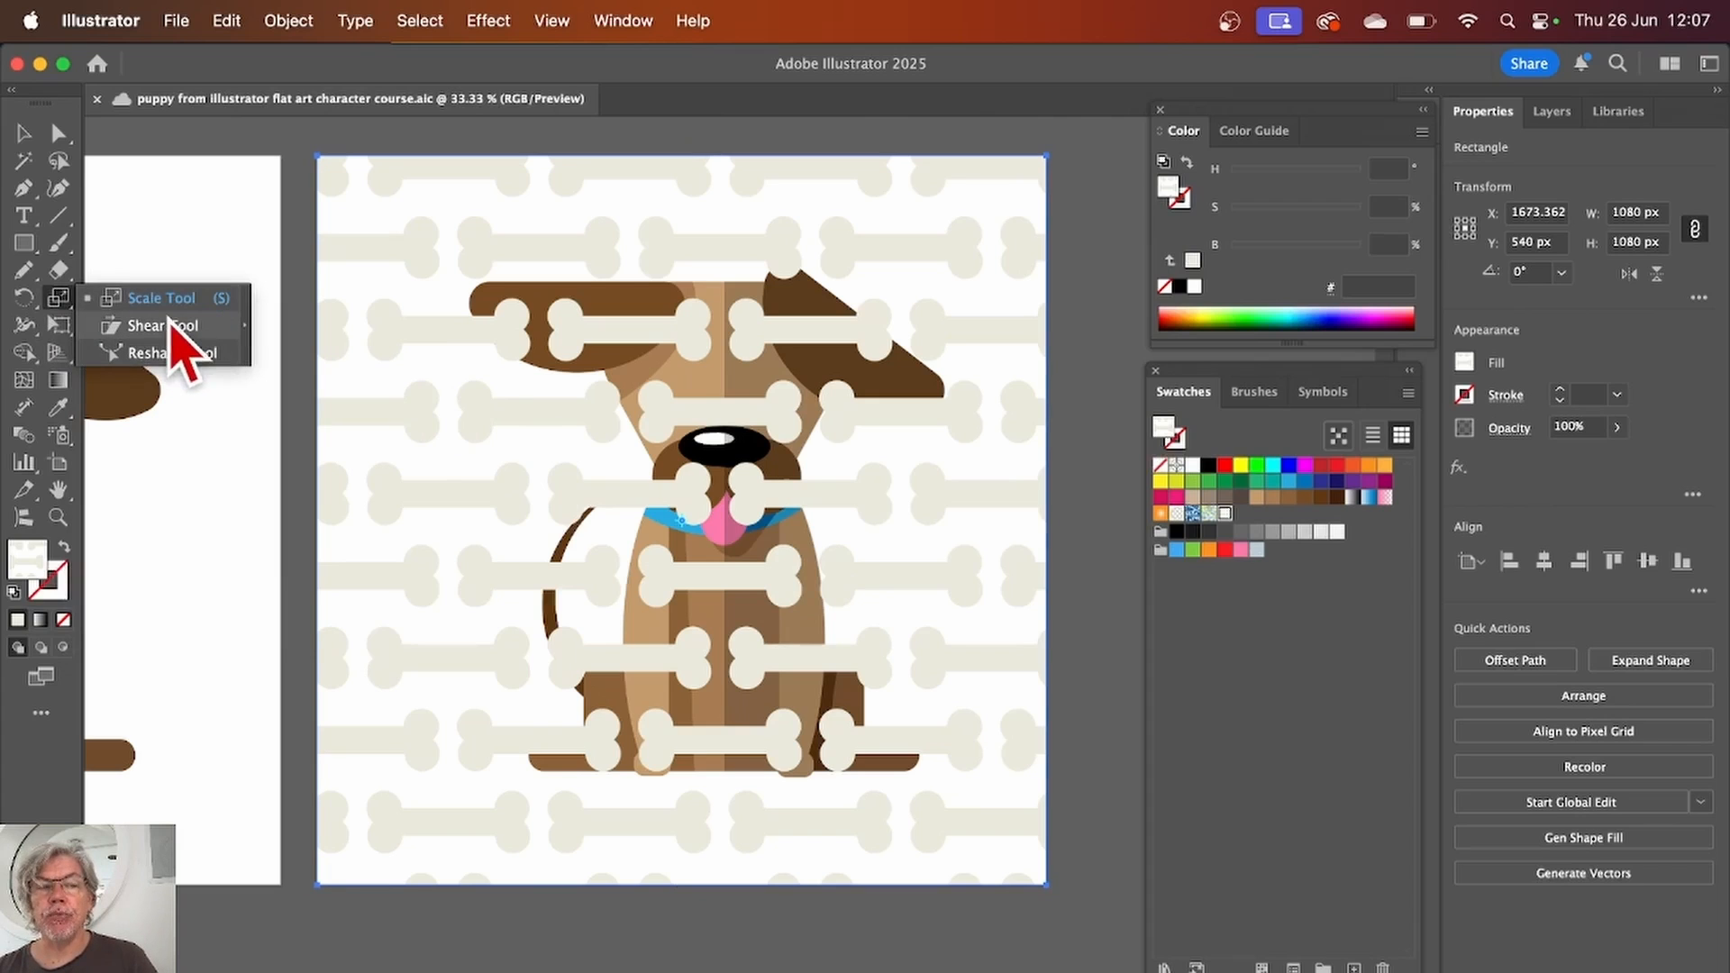
pyautogui.click(141, 300)
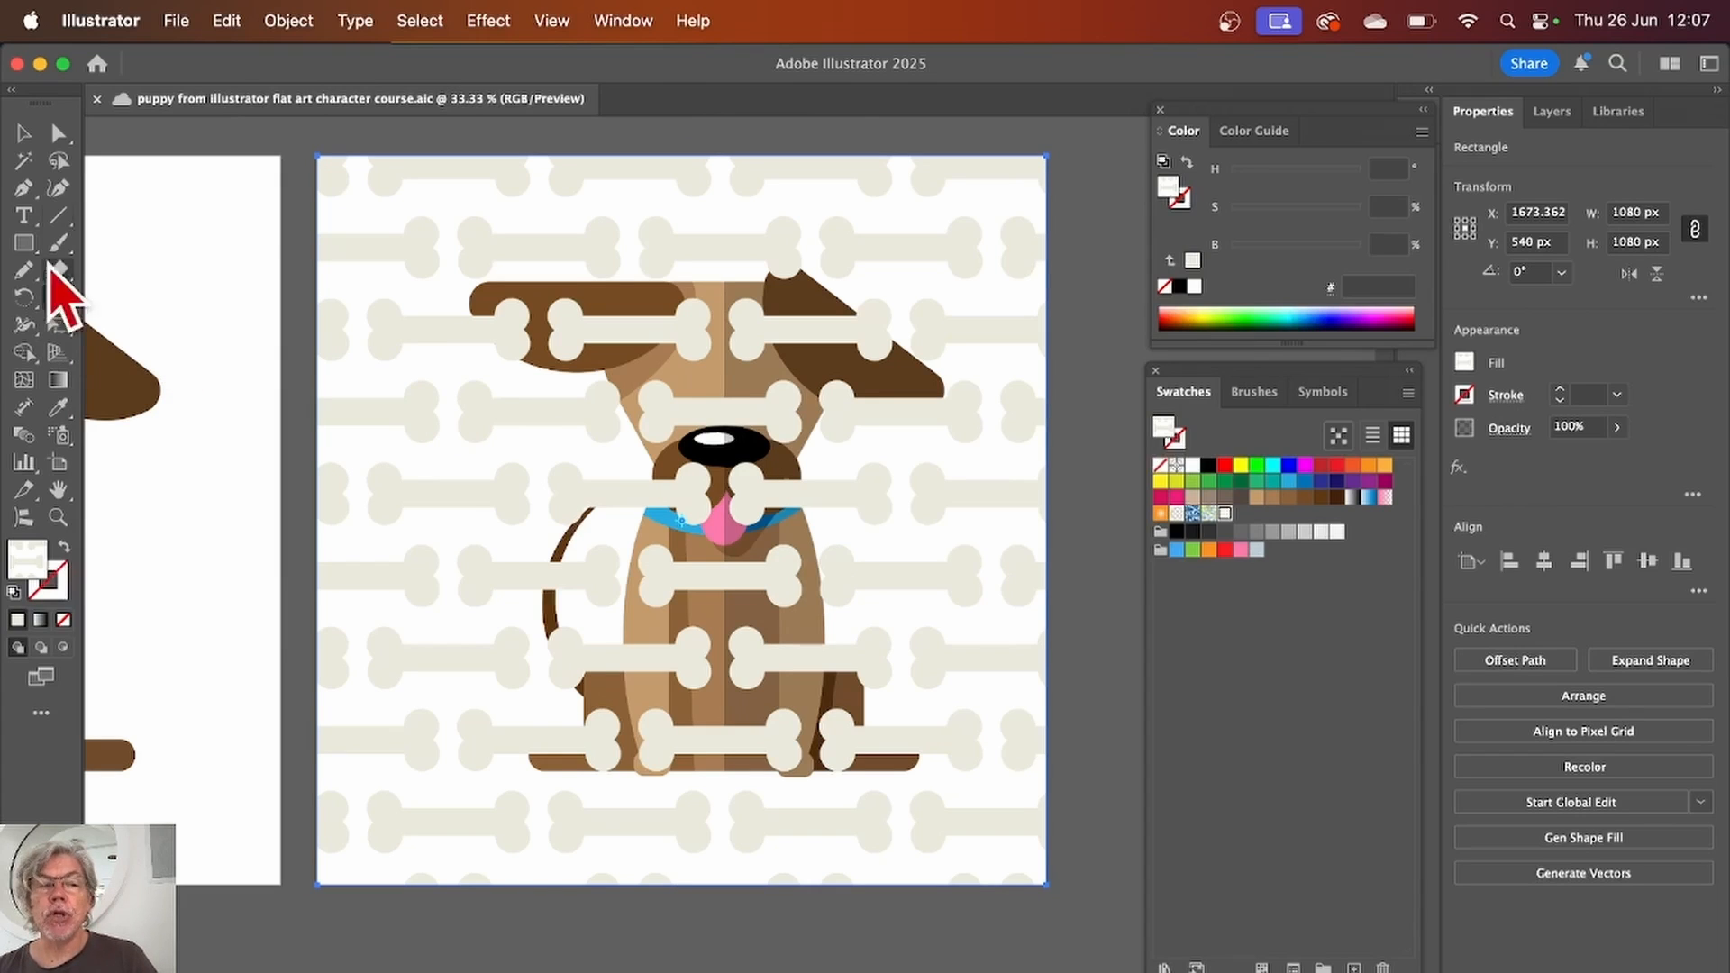
pyautogui.click(624, 21)
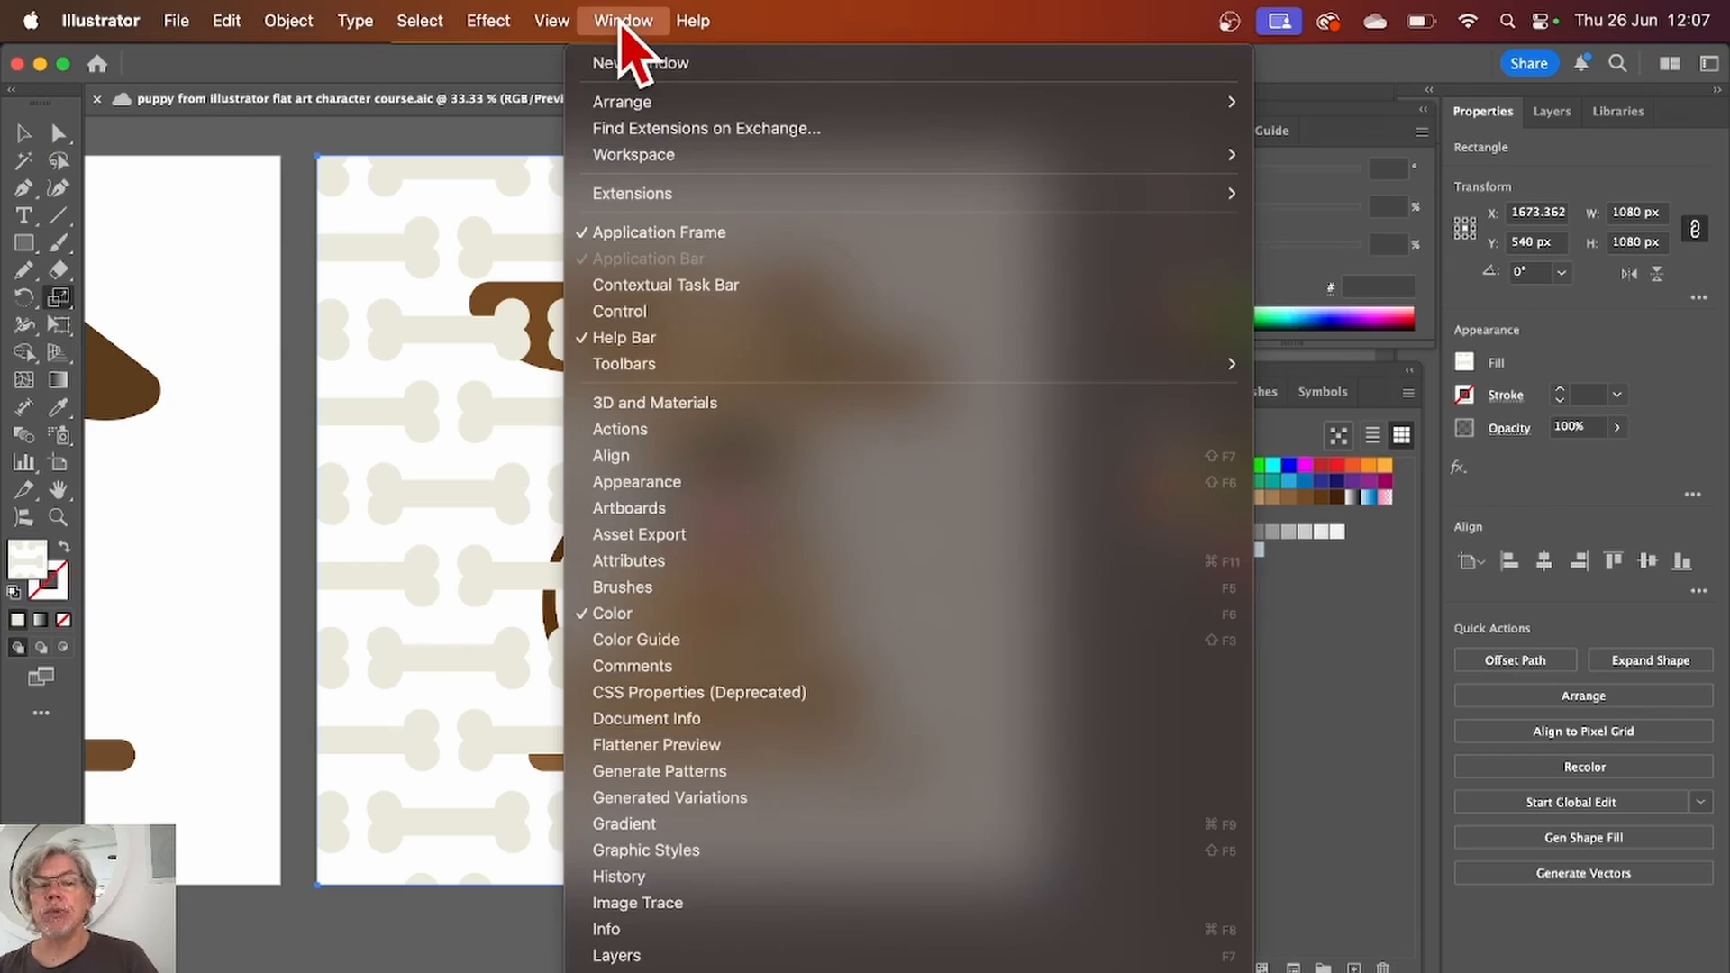
pyautogui.moveTo(678, 368)
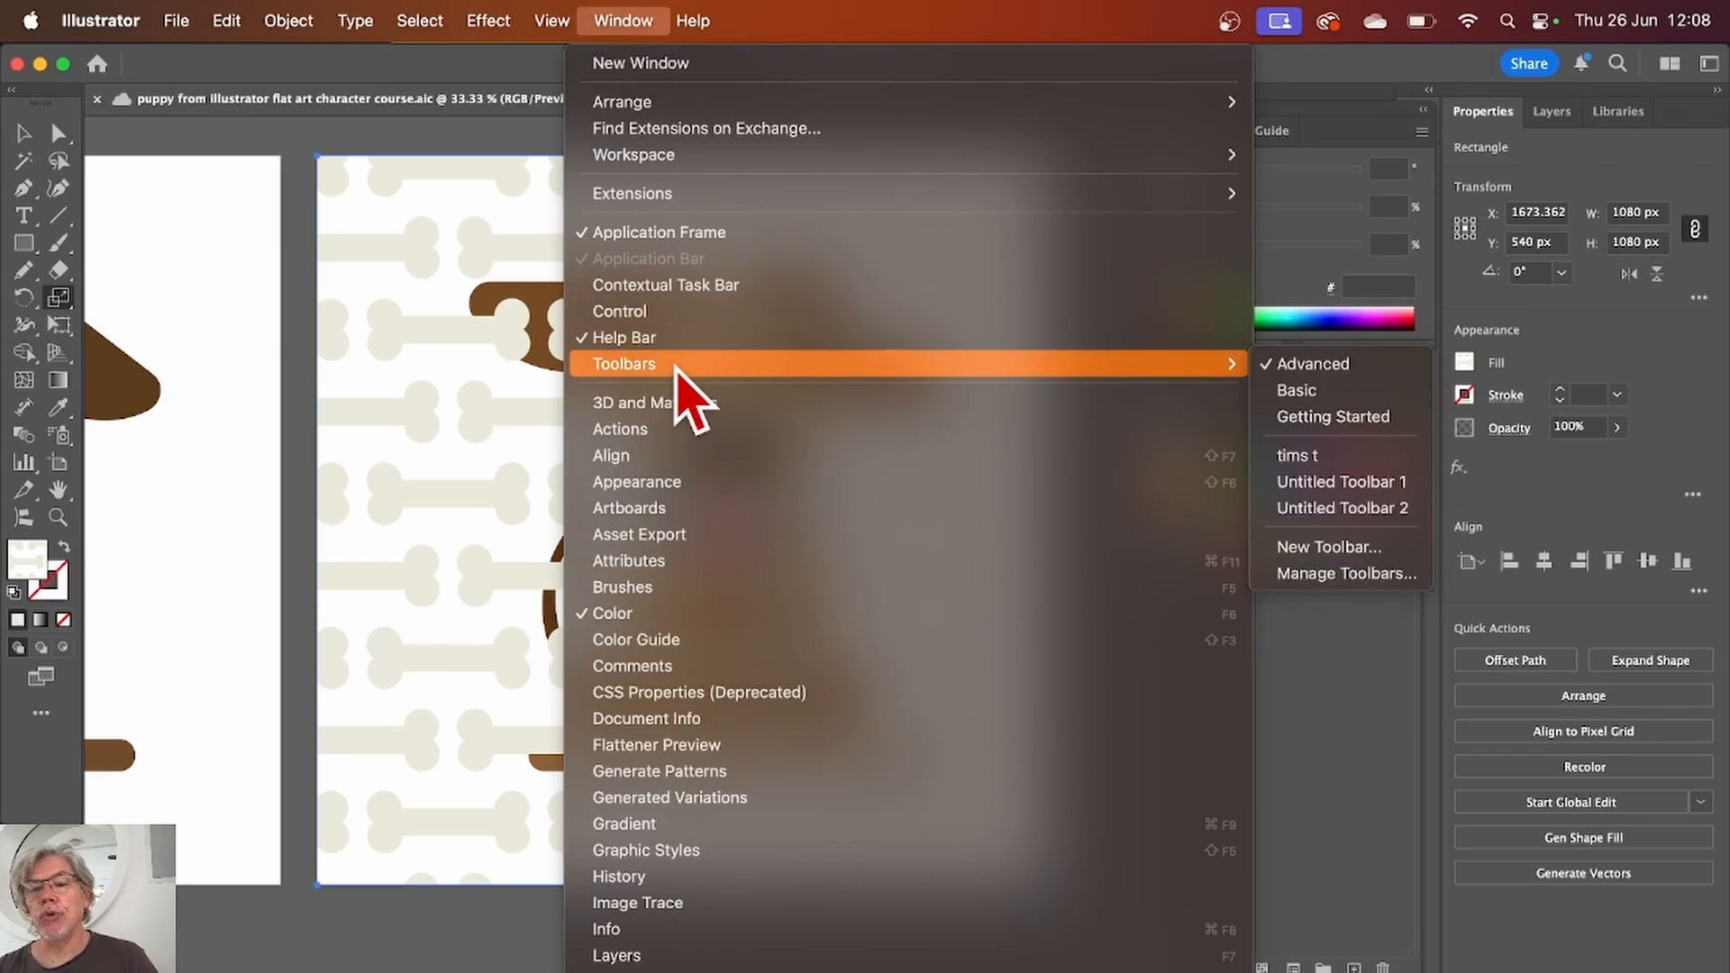
pyautogui.click(386, 72)
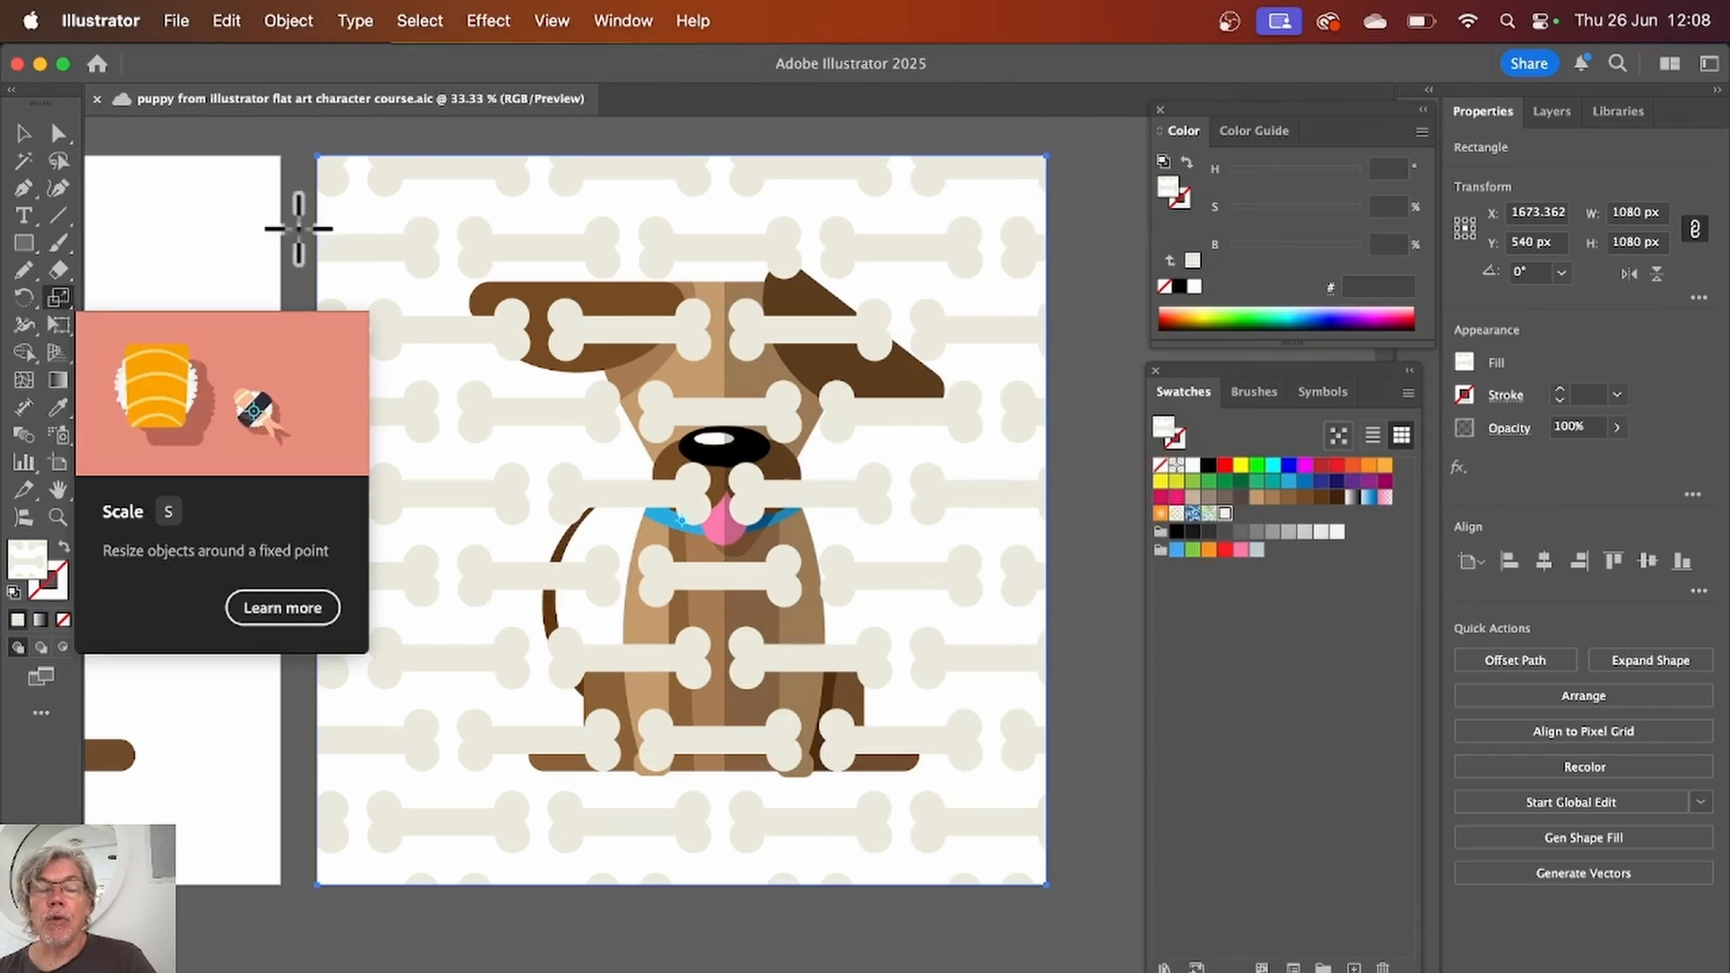
# Step: Try scaling the rectangle uniformly to 60% with both objects and patterns transformed, and undo it
pyautogui.doubleClick(60, 298)
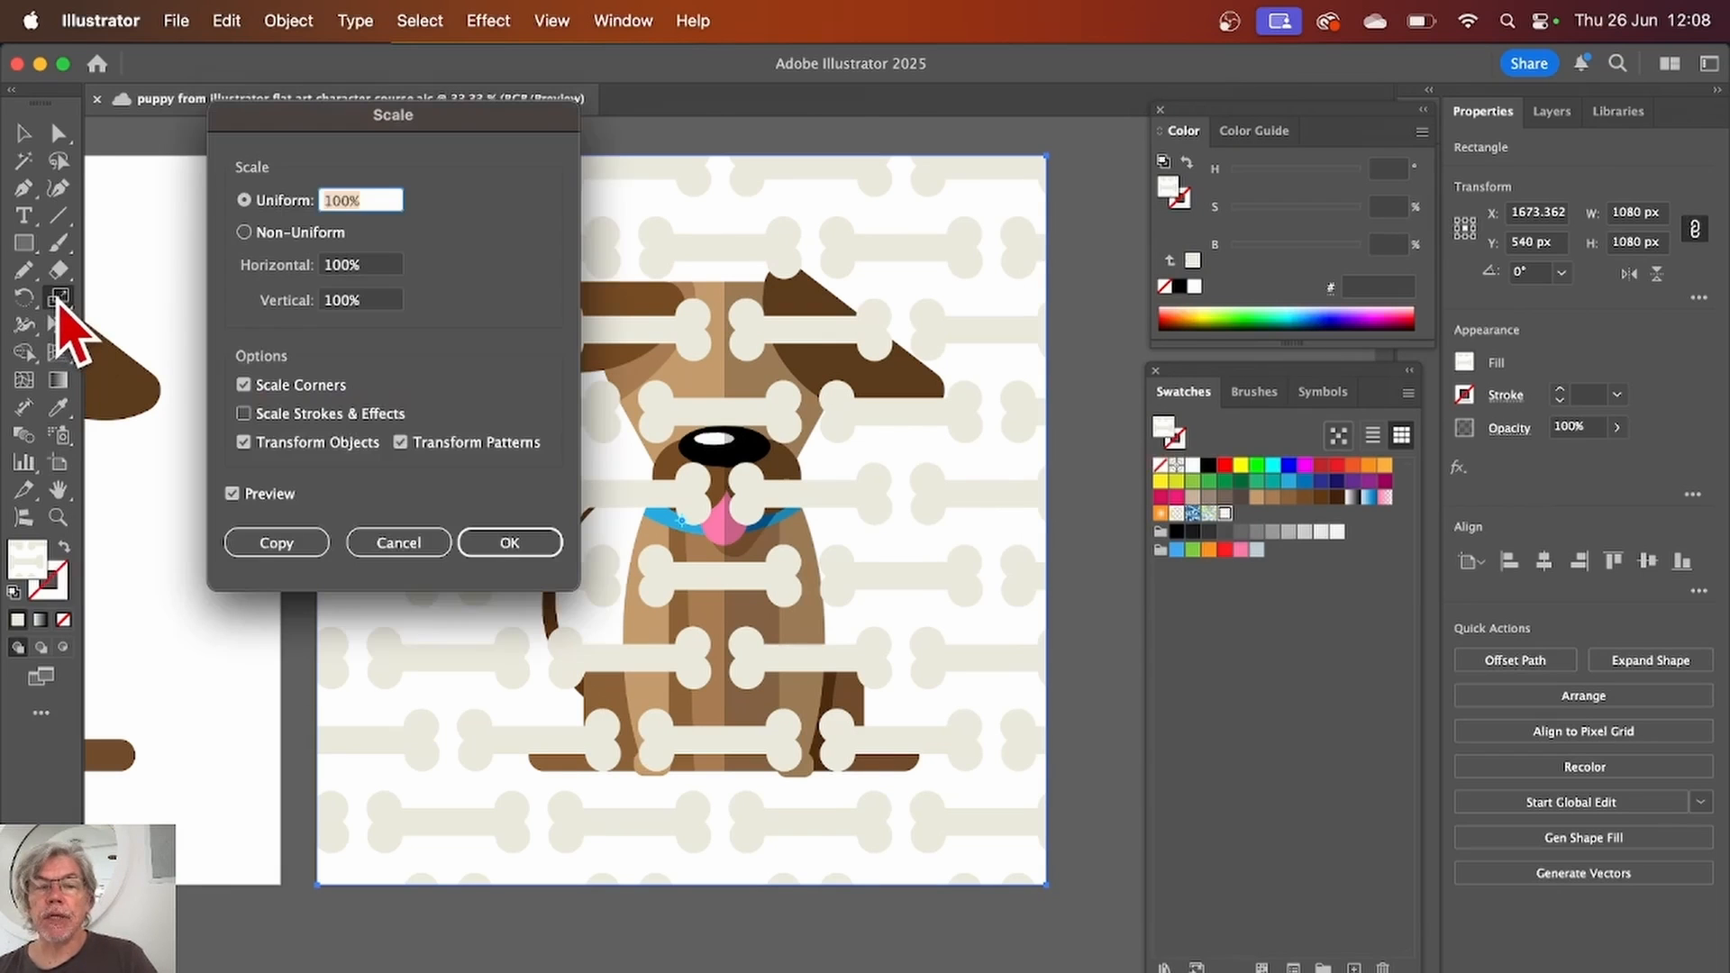
pyautogui.moveTo(387, 115); pyautogui.dragTo(1098, 286)
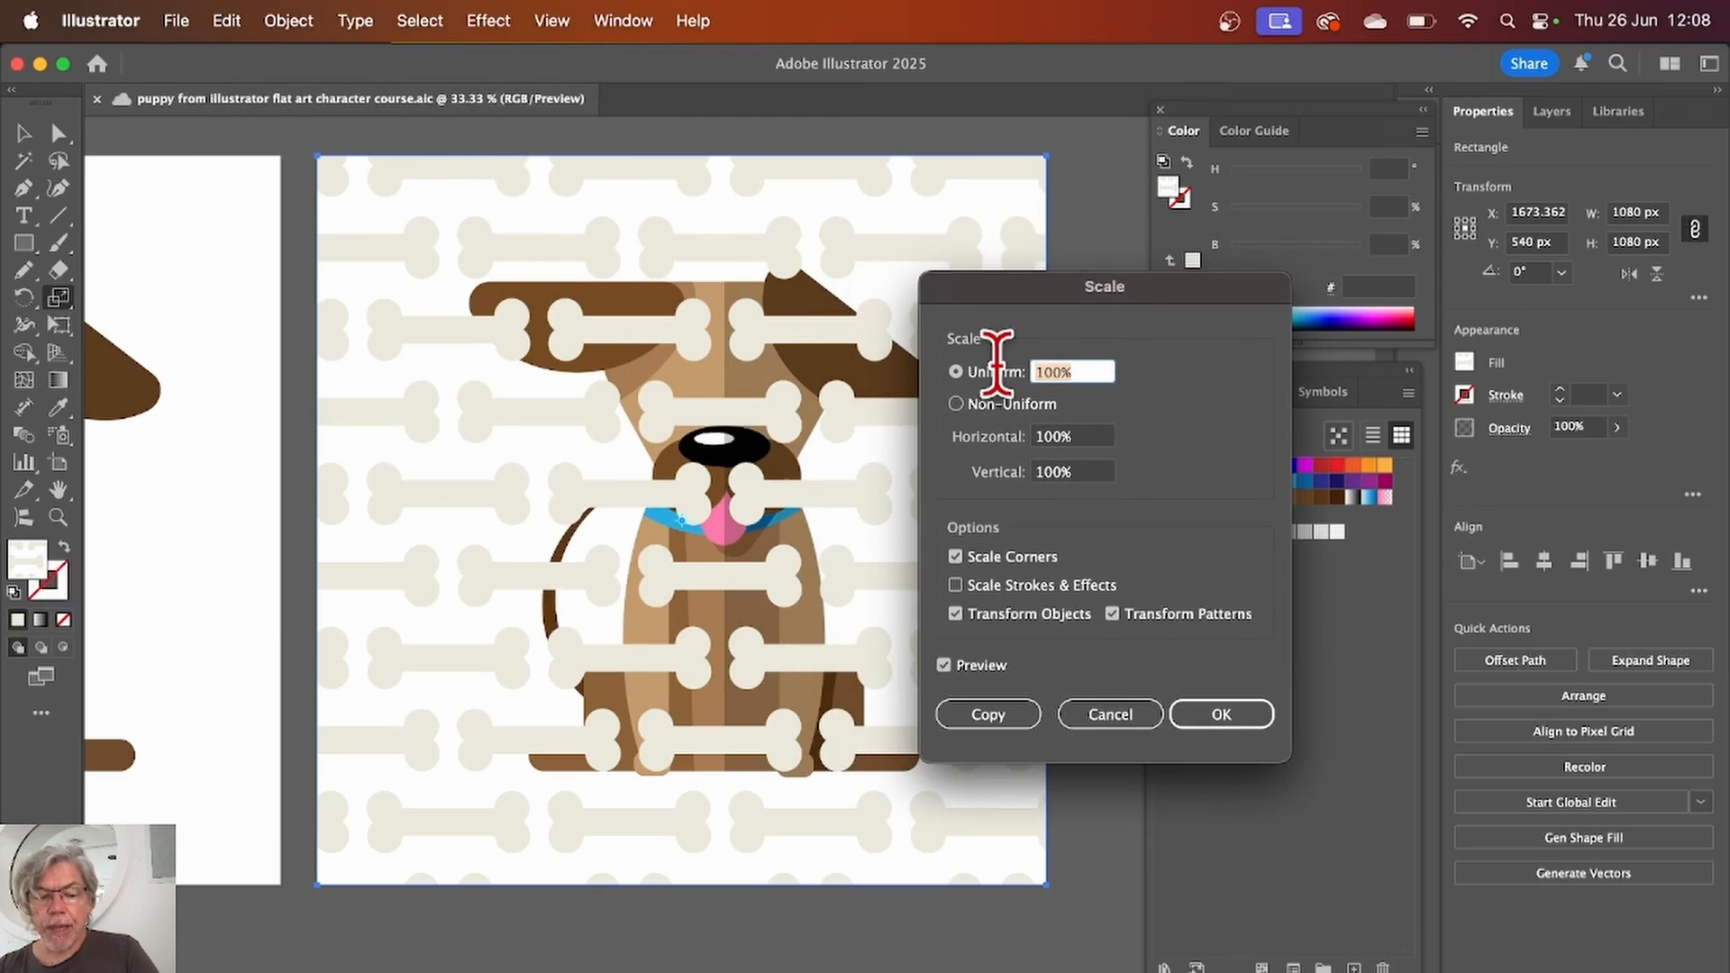
pyautogui.write('60')
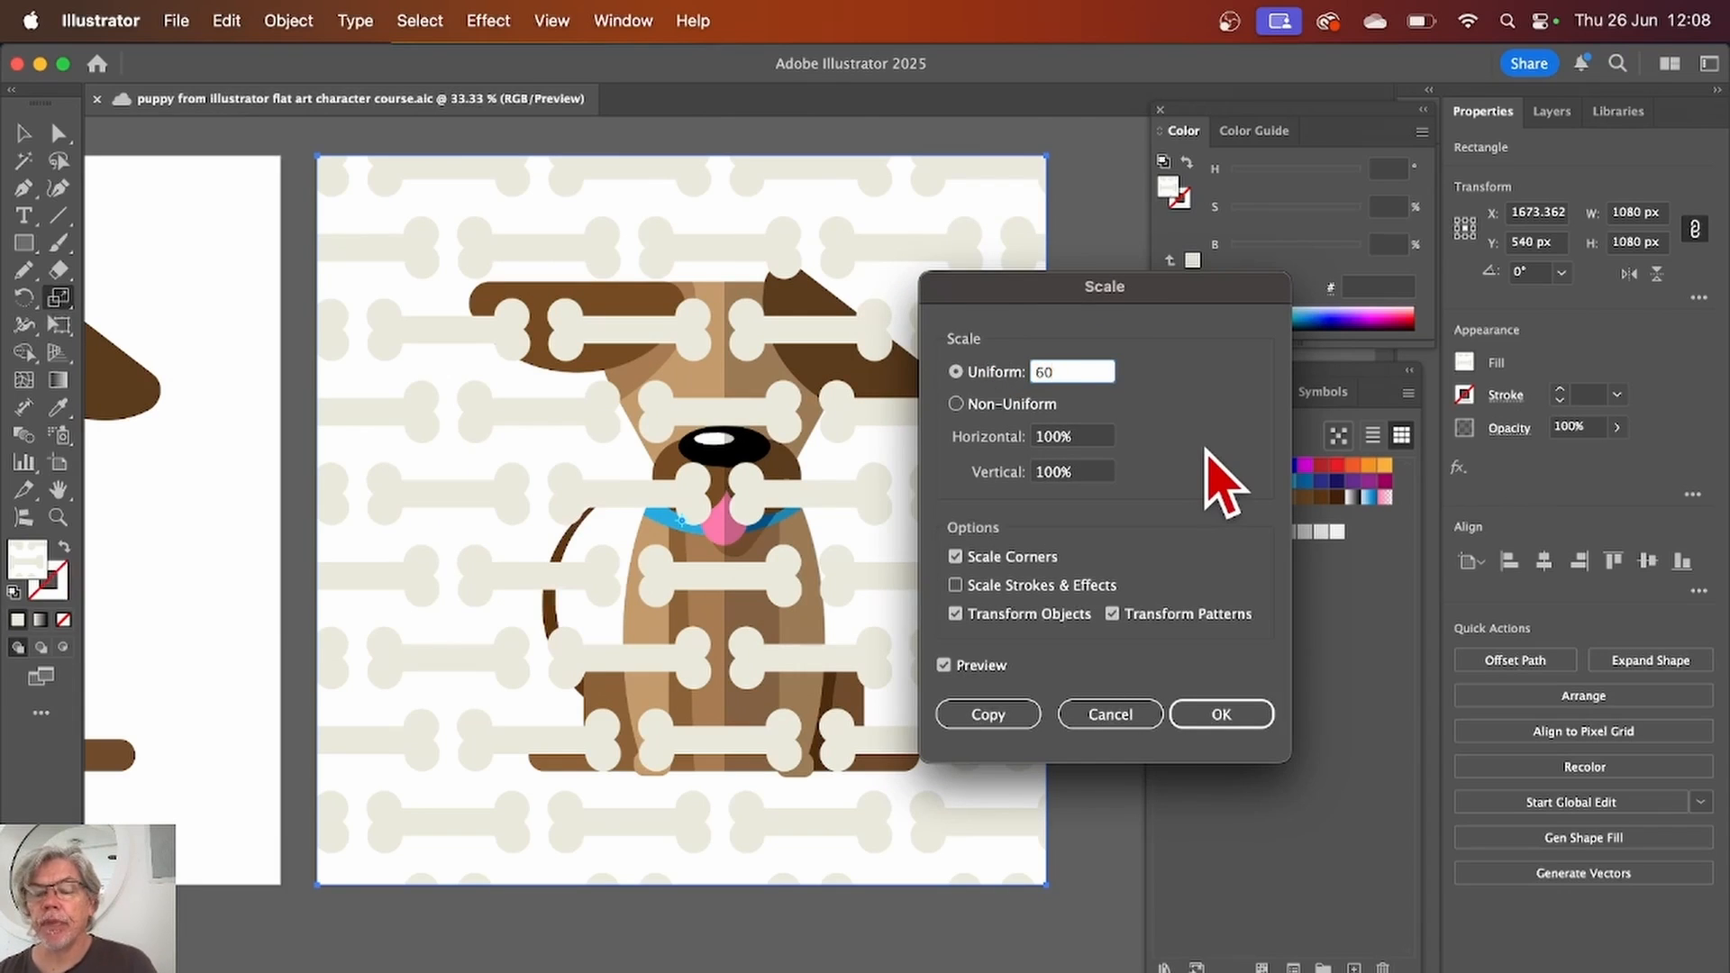
pyautogui.click(1212, 717)
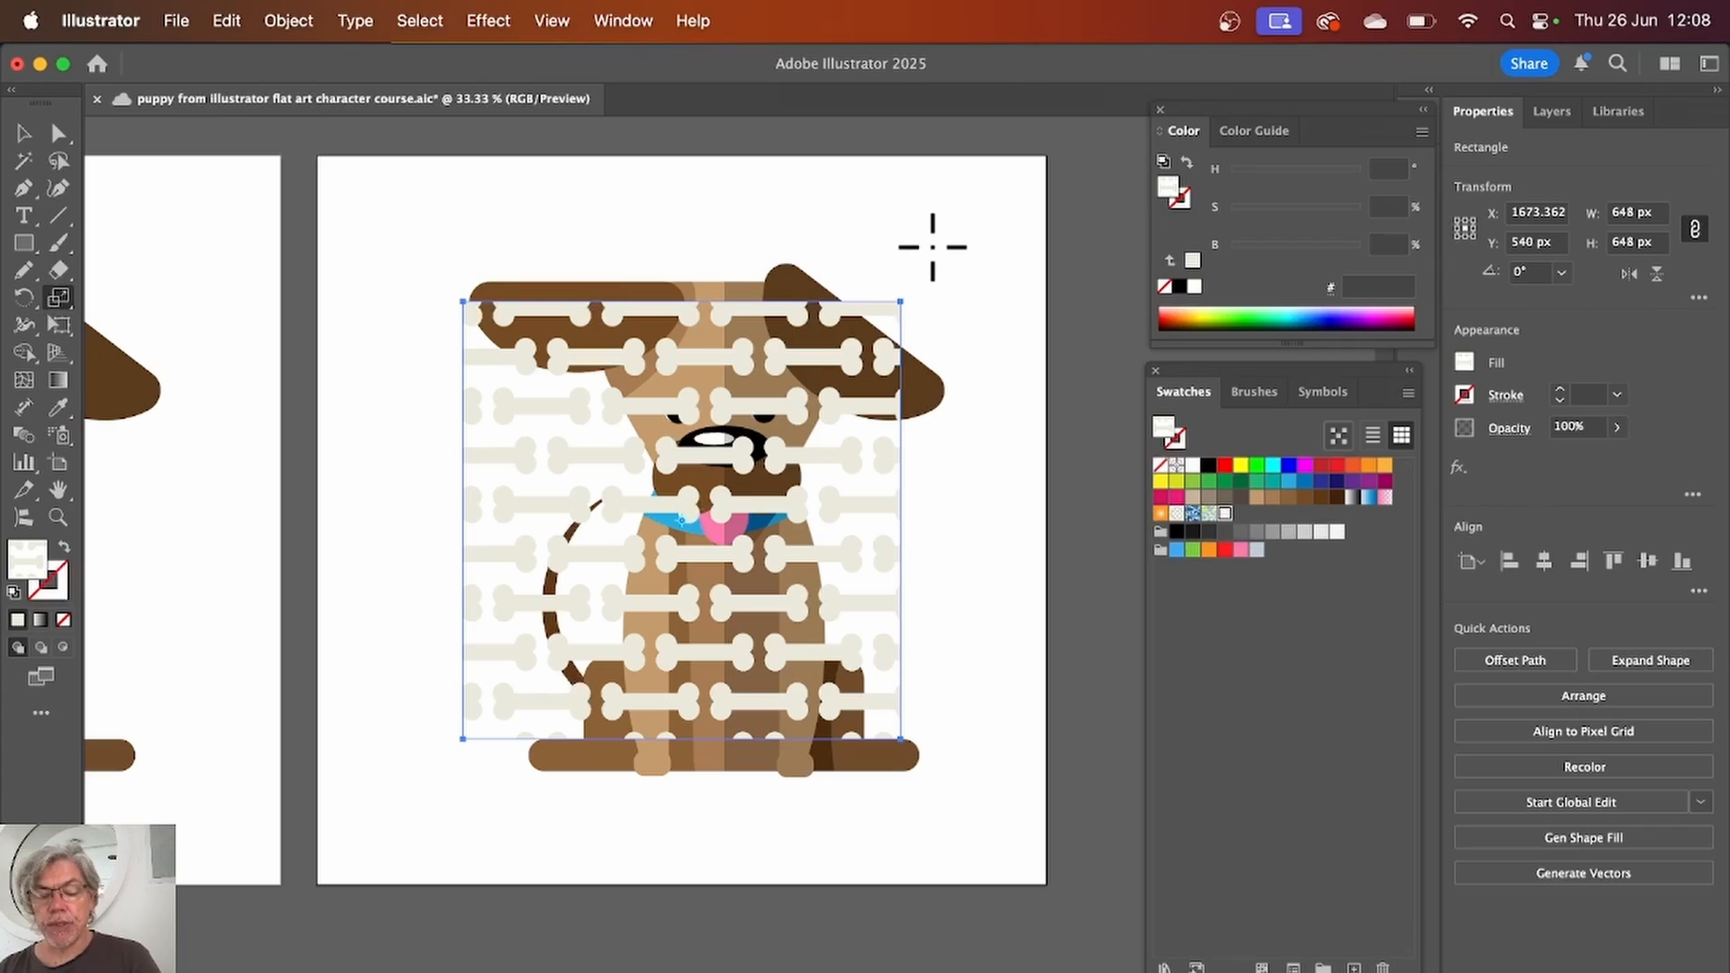
pyautogui.press('cmd+z')
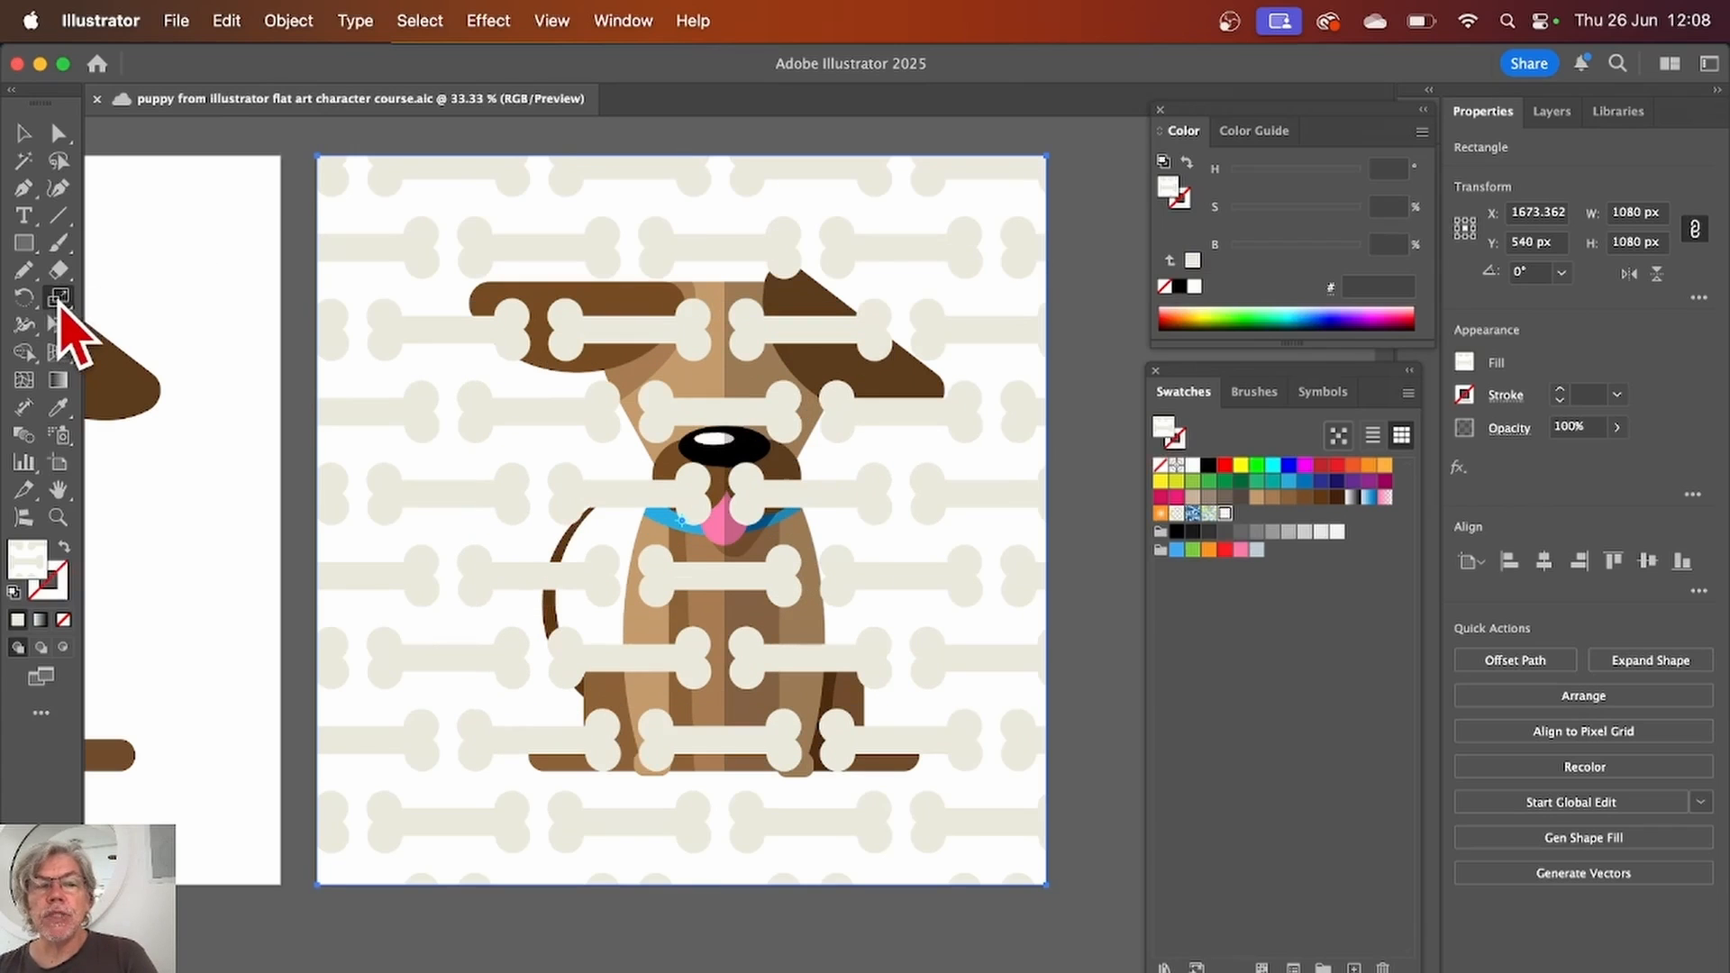
# Step: Scale only the rectangle's bone pattern uniformly to 60%, with Transform Objects off and Transform Patterns on
pyautogui.doubleClick(63, 303)
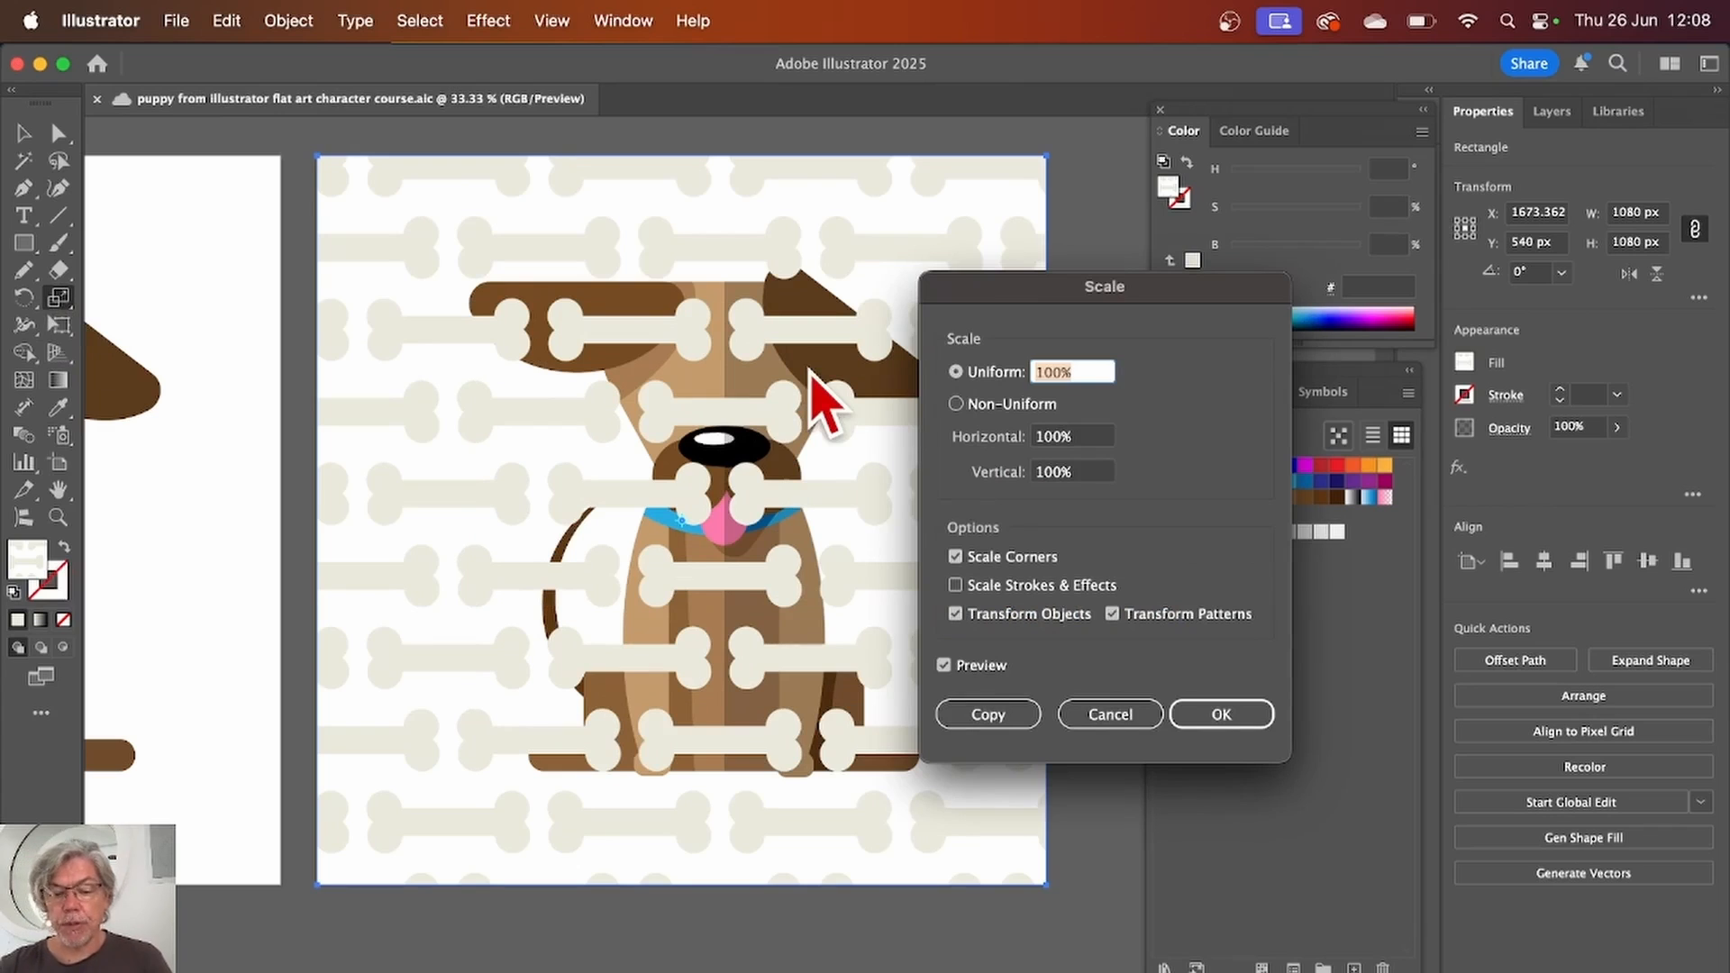
pyautogui.write('60')
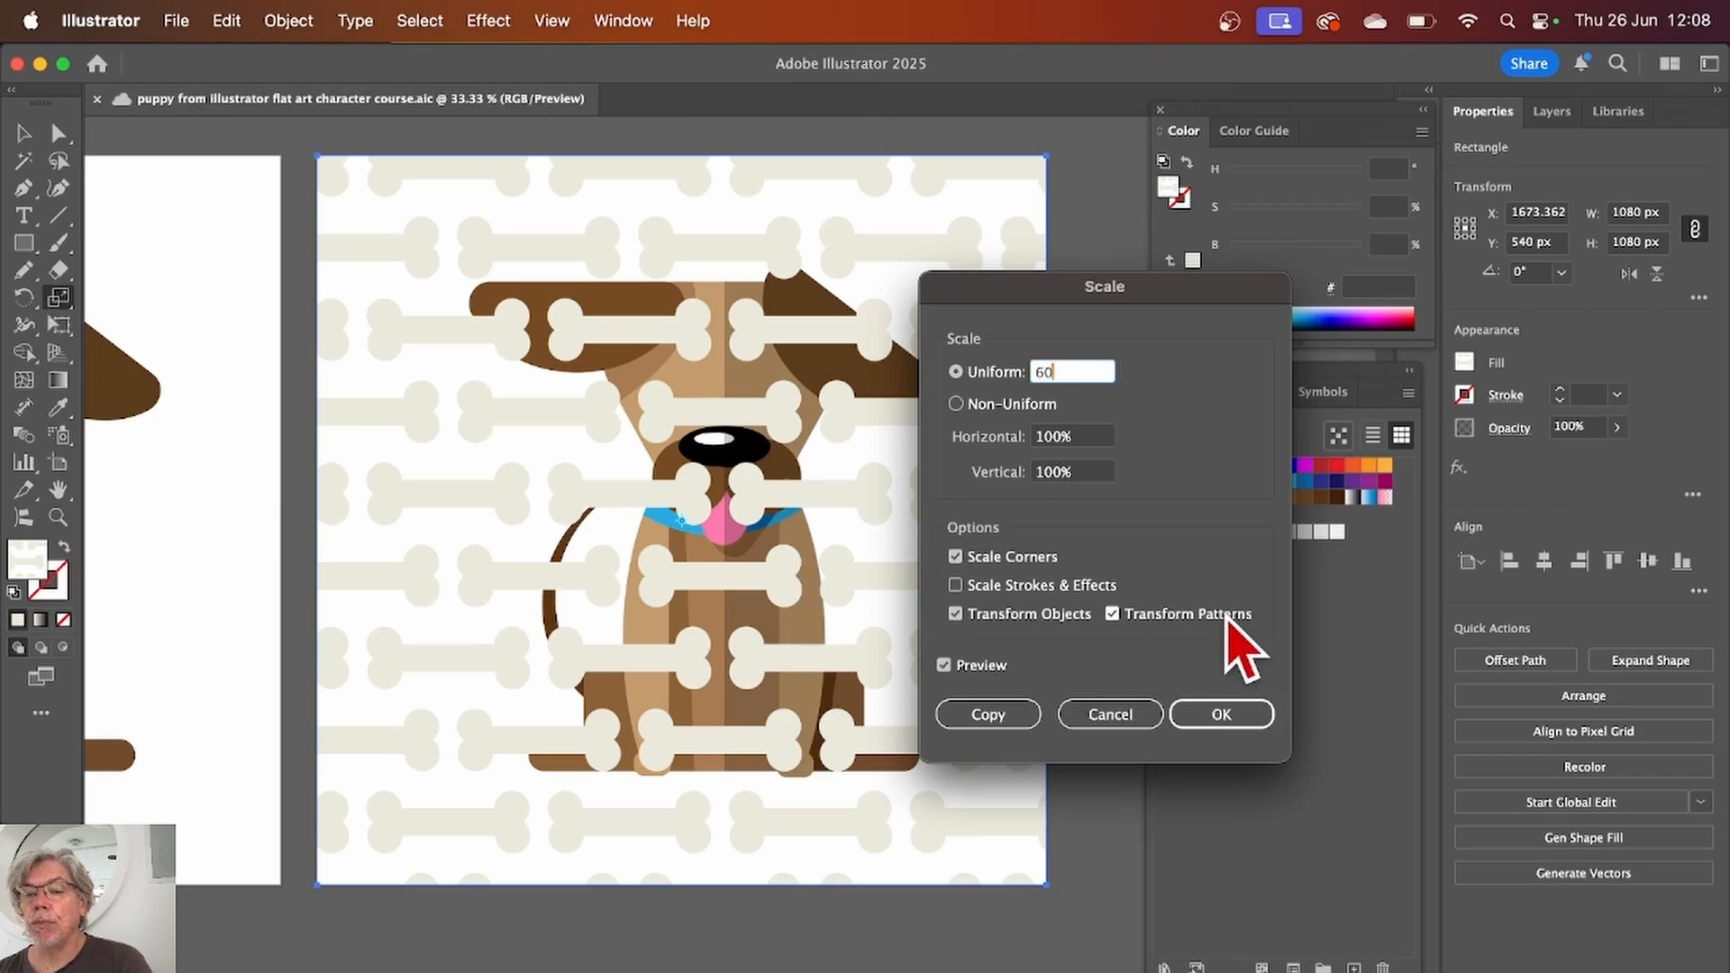
pyautogui.click(956, 613)
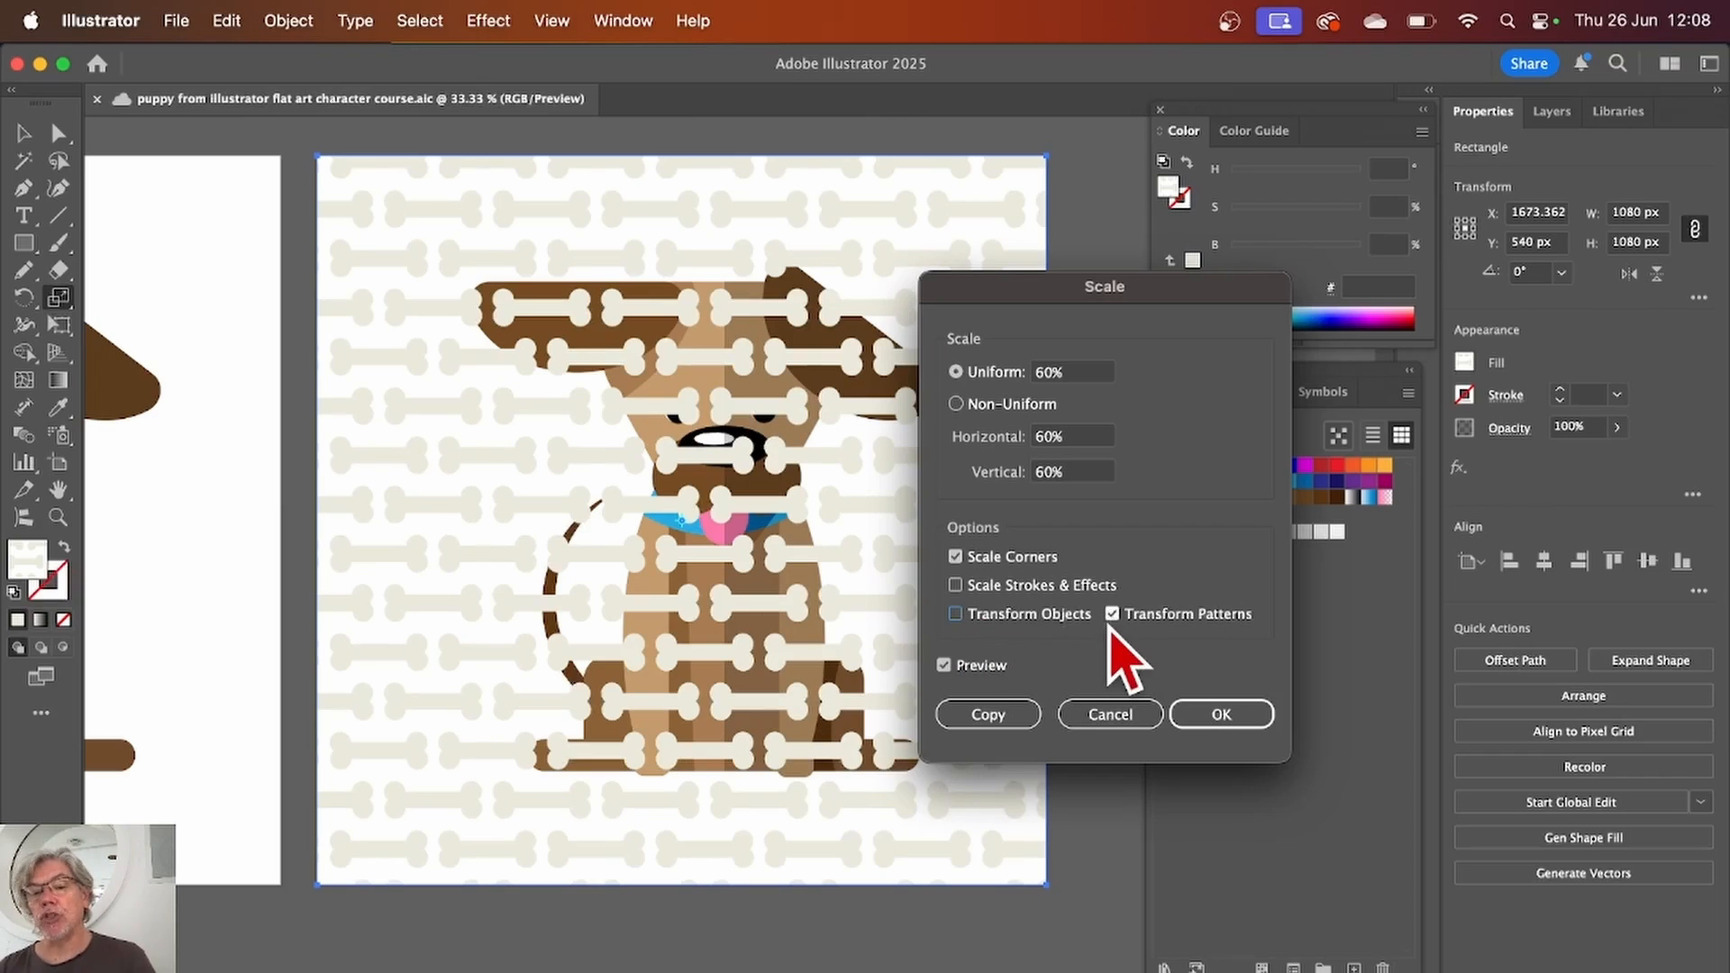
pyautogui.click(1212, 716)
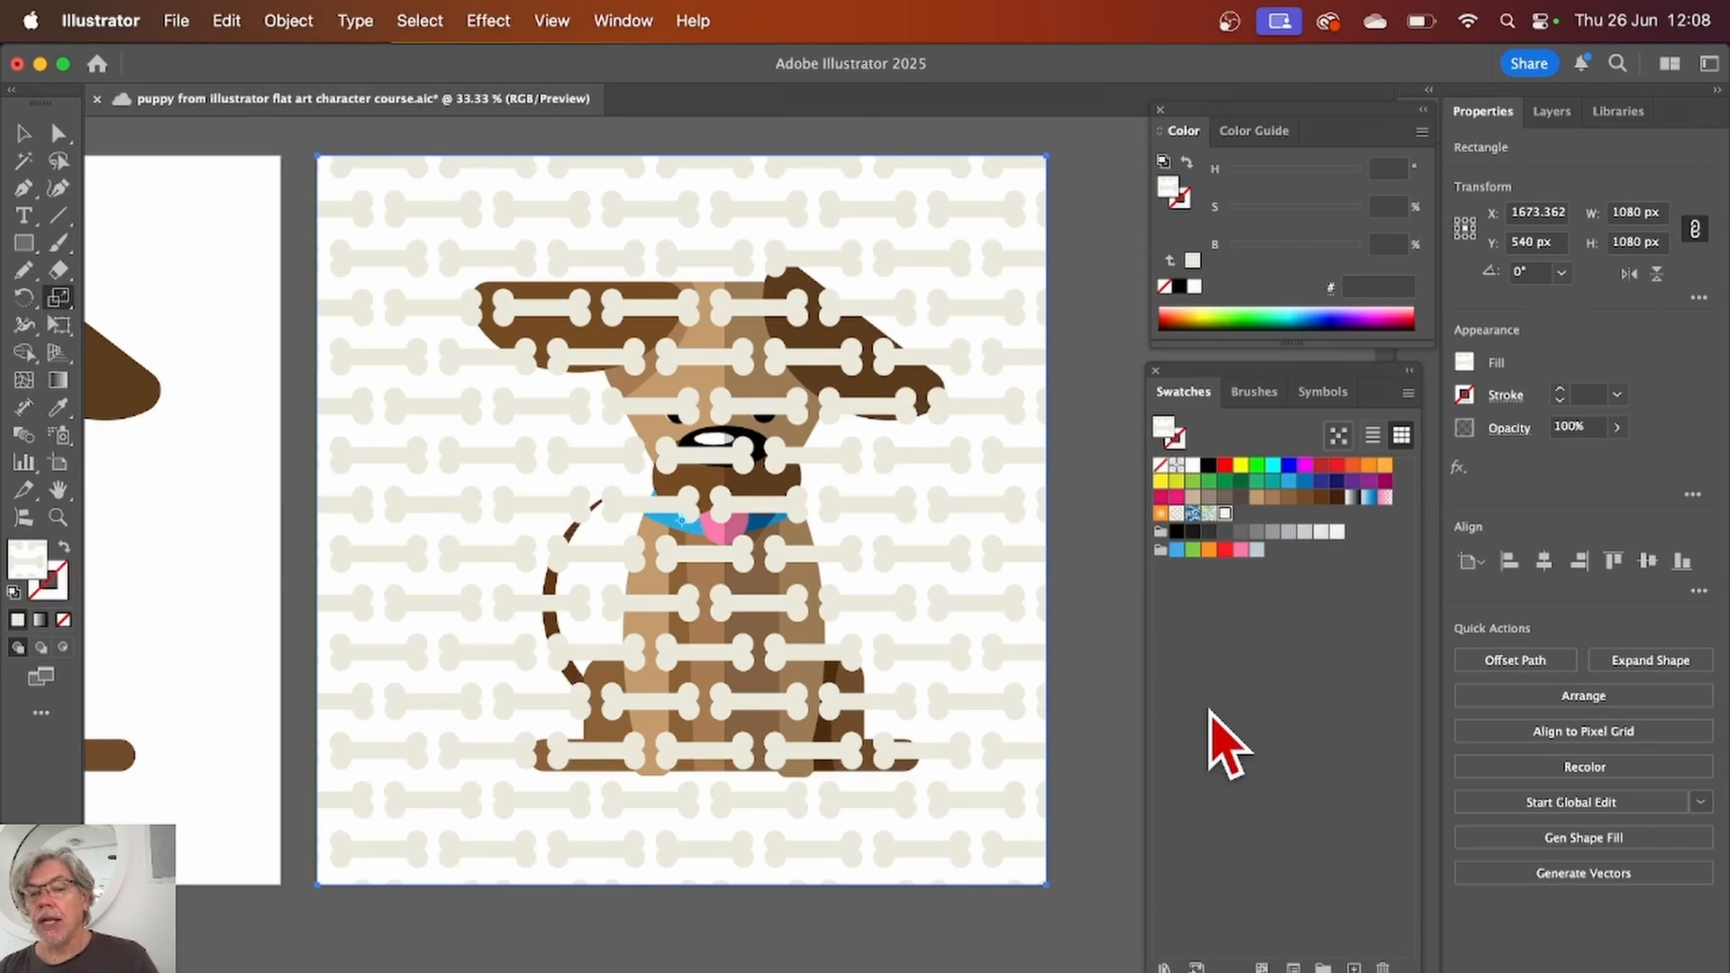
# Step: Rotate only the bone pattern inside the rectangle by 46°, with Transform Objects off and Transform Patterns on
pyautogui.click(24, 133)
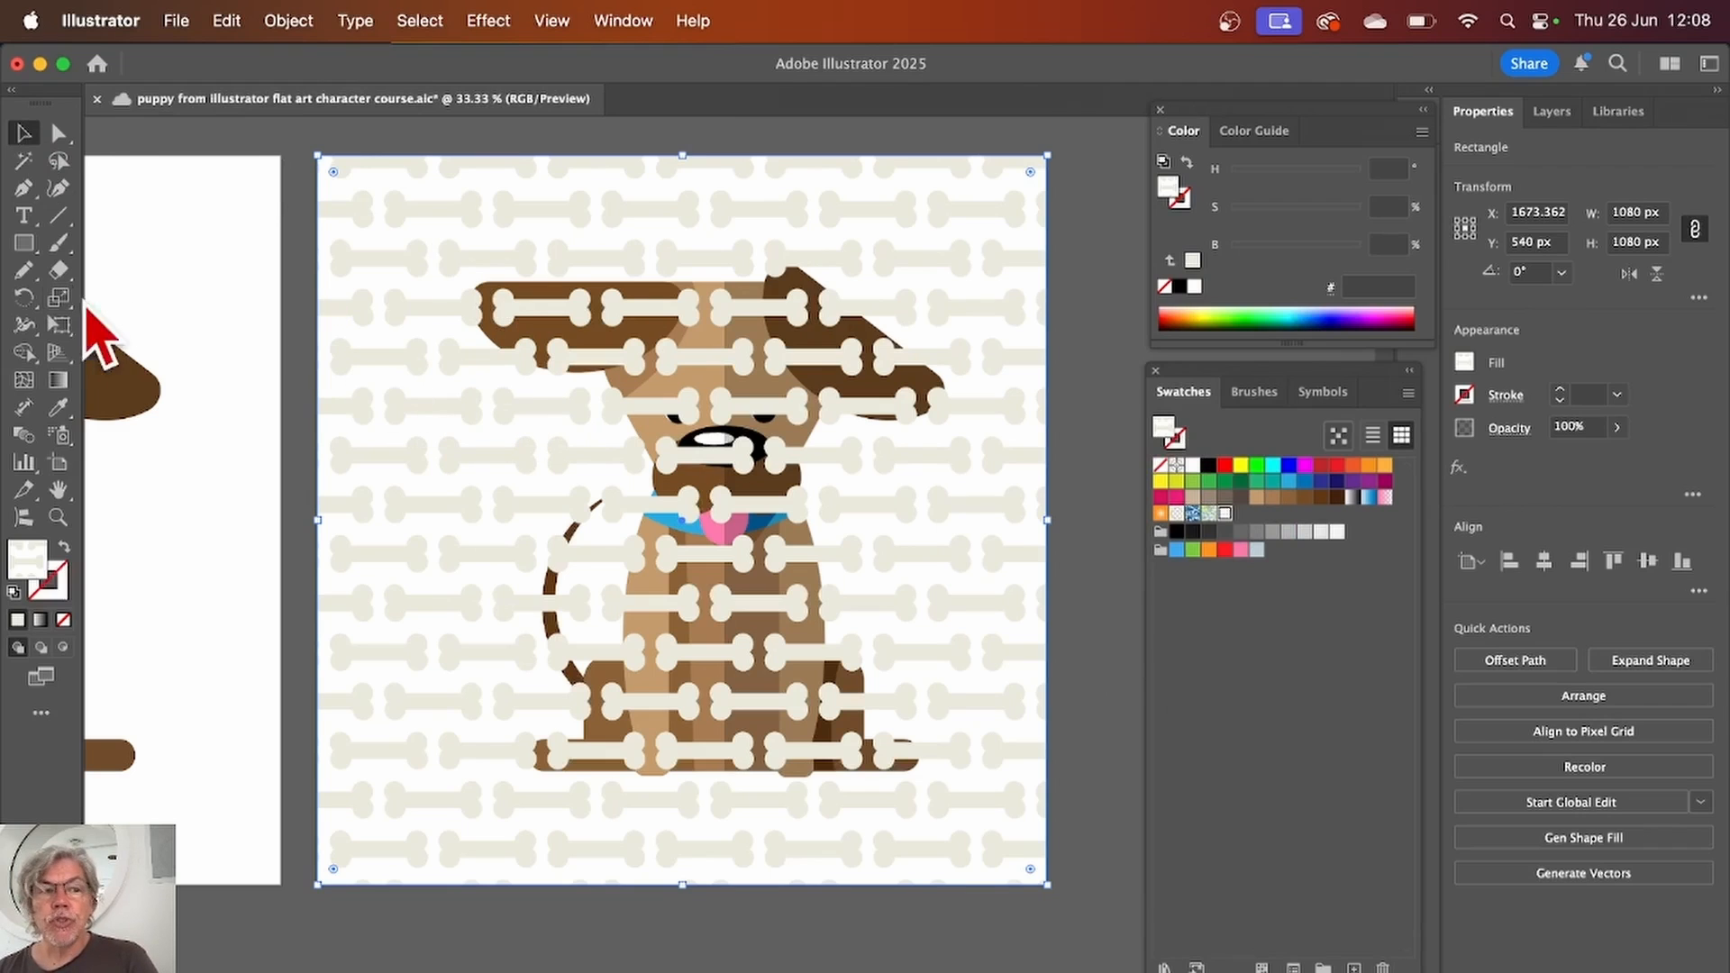
pyautogui.click(23, 298)
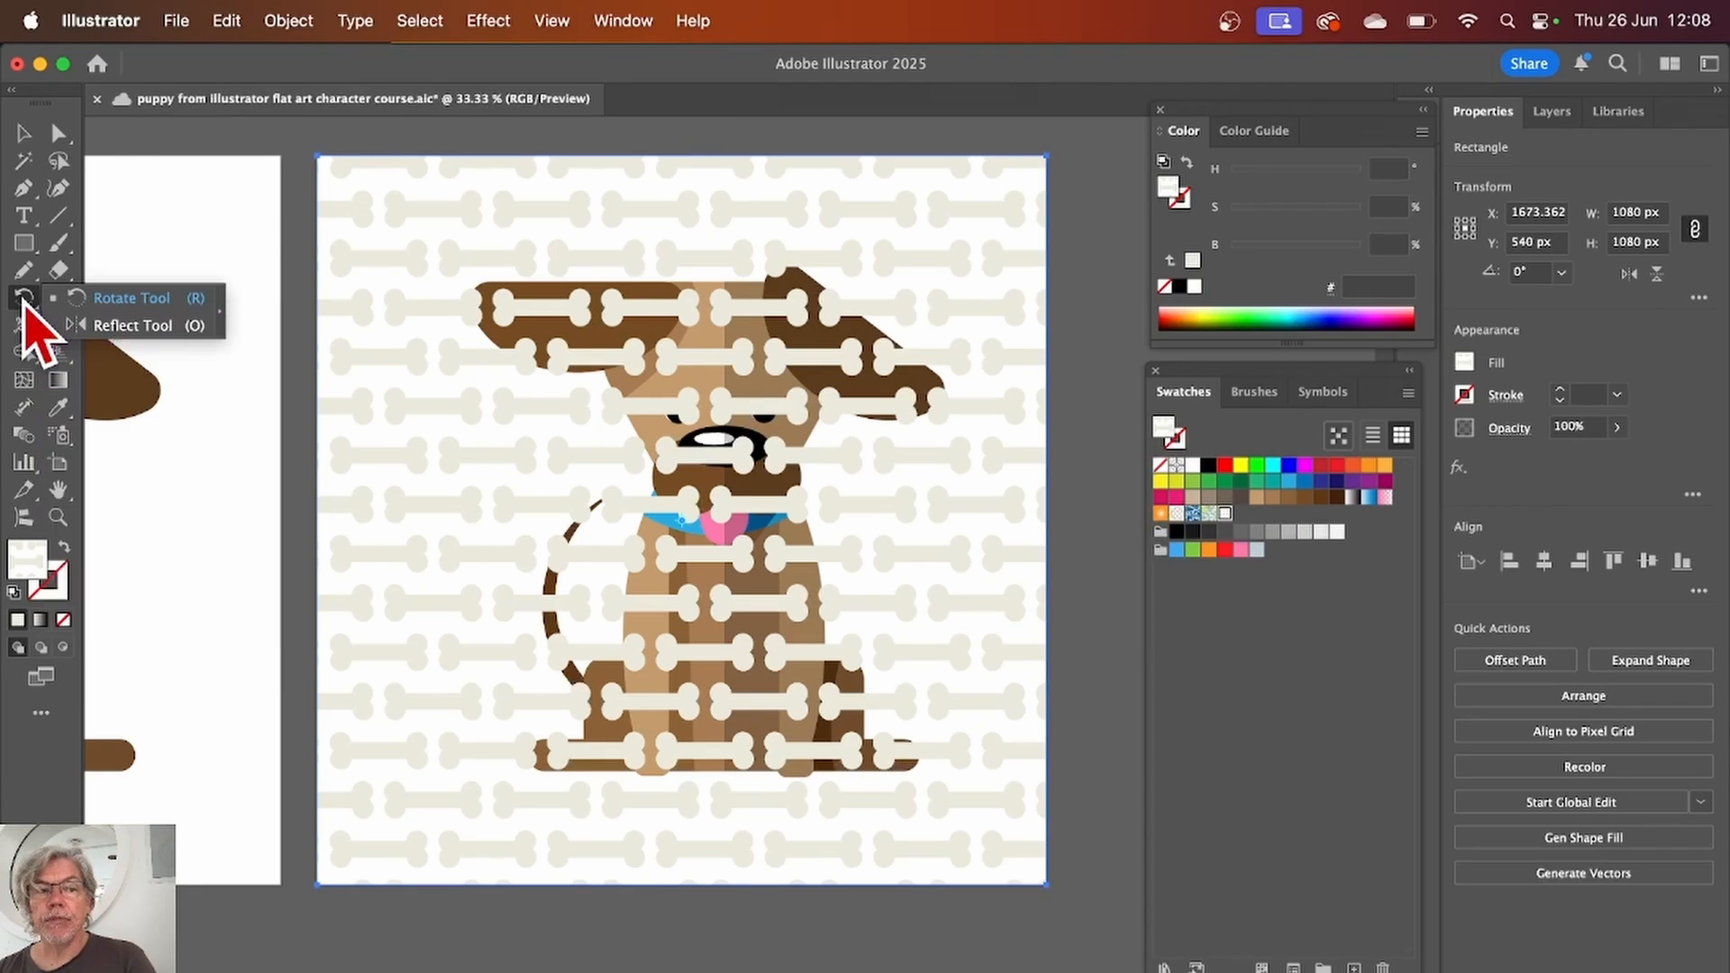
pyautogui.doubleClick(24, 301)
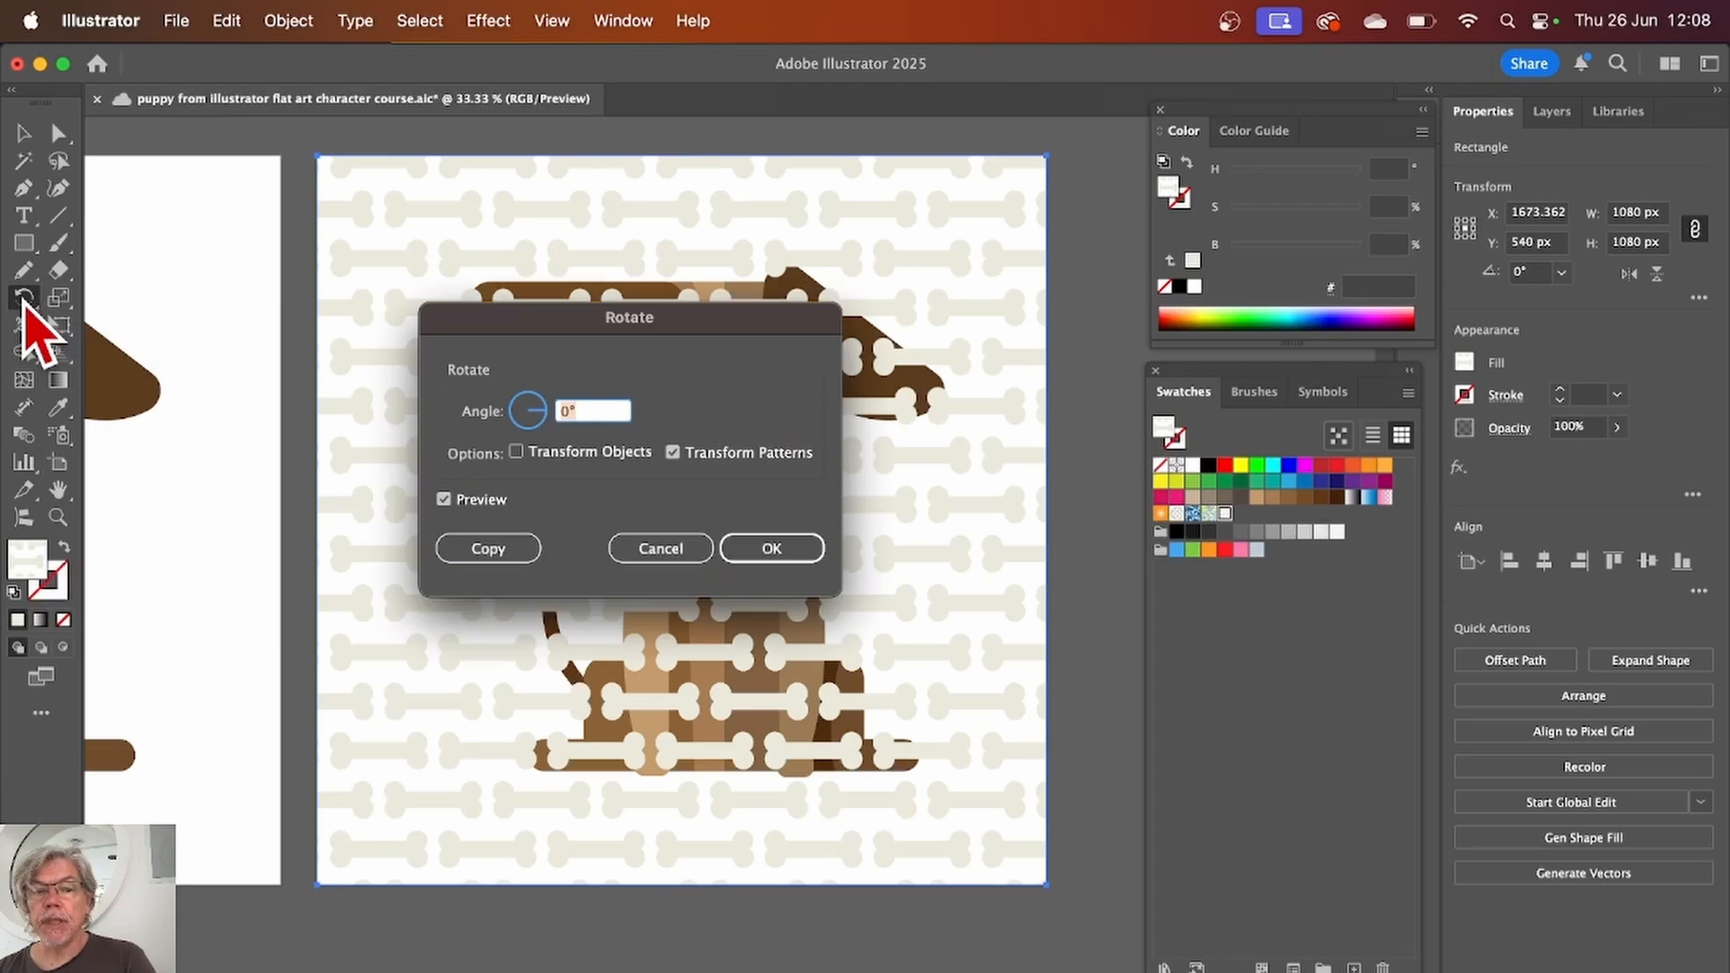
pyautogui.moveTo(622, 317); pyautogui.dragTo(850, 404)
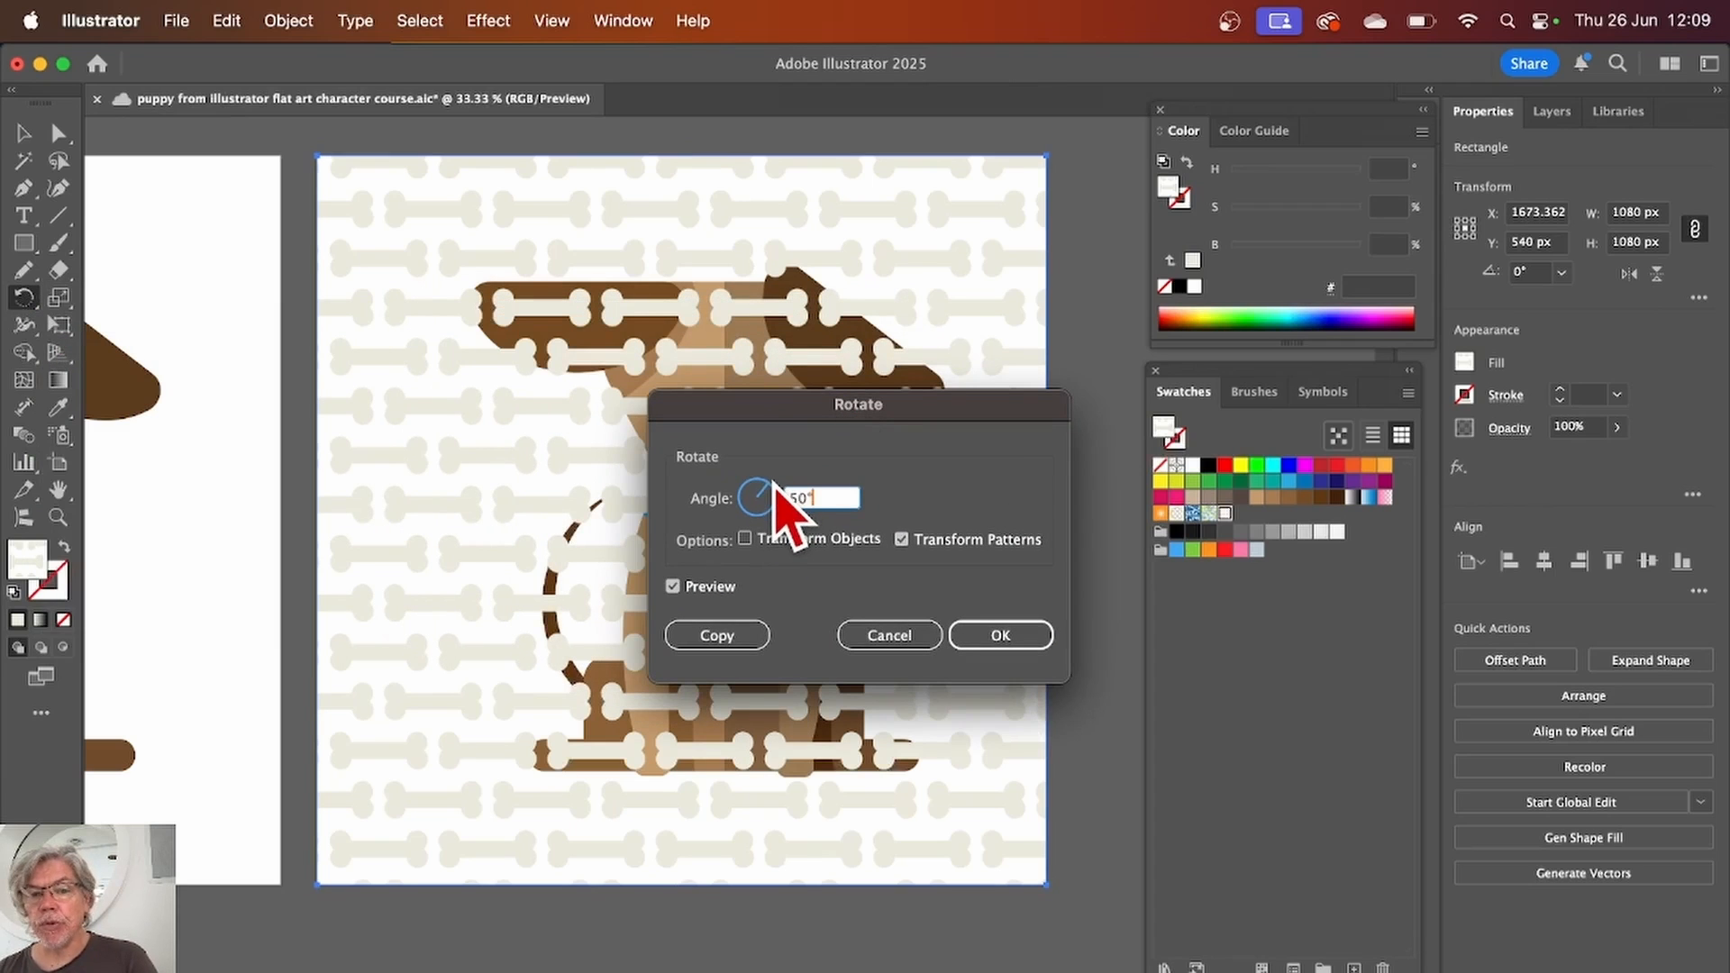
pyautogui.moveTo(773, 483); pyautogui.dragTo(777, 487)
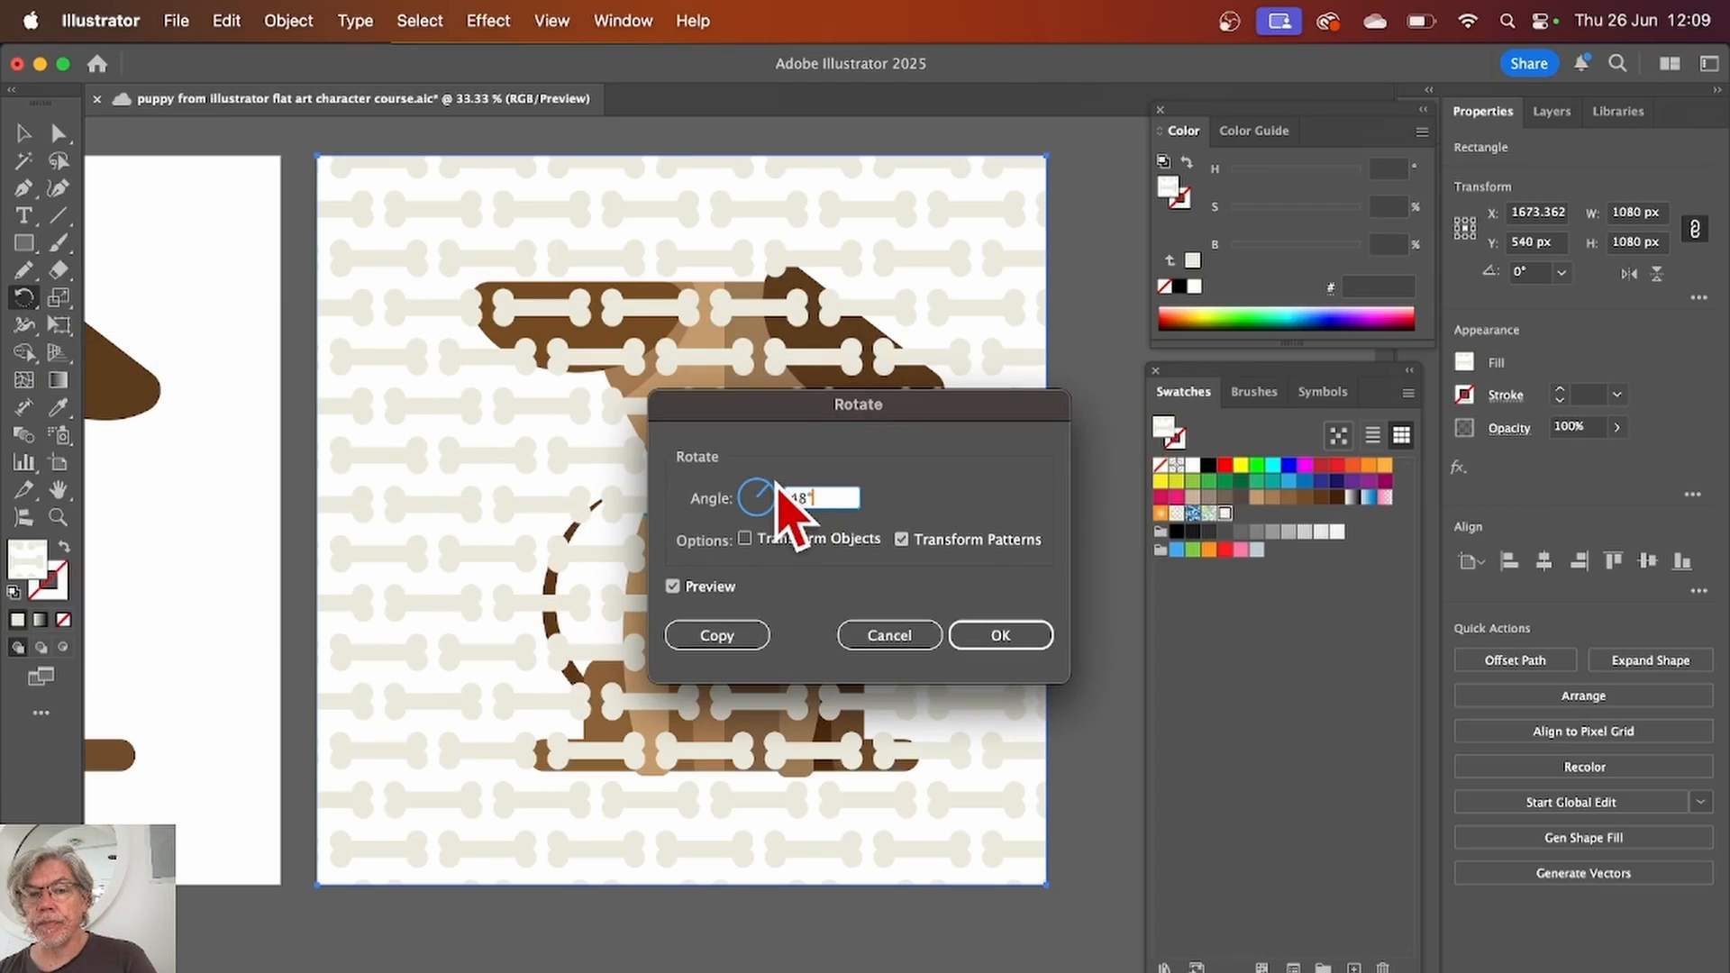
pyautogui.moveTo(776, 483); pyautogui.dragTo(775, 483)
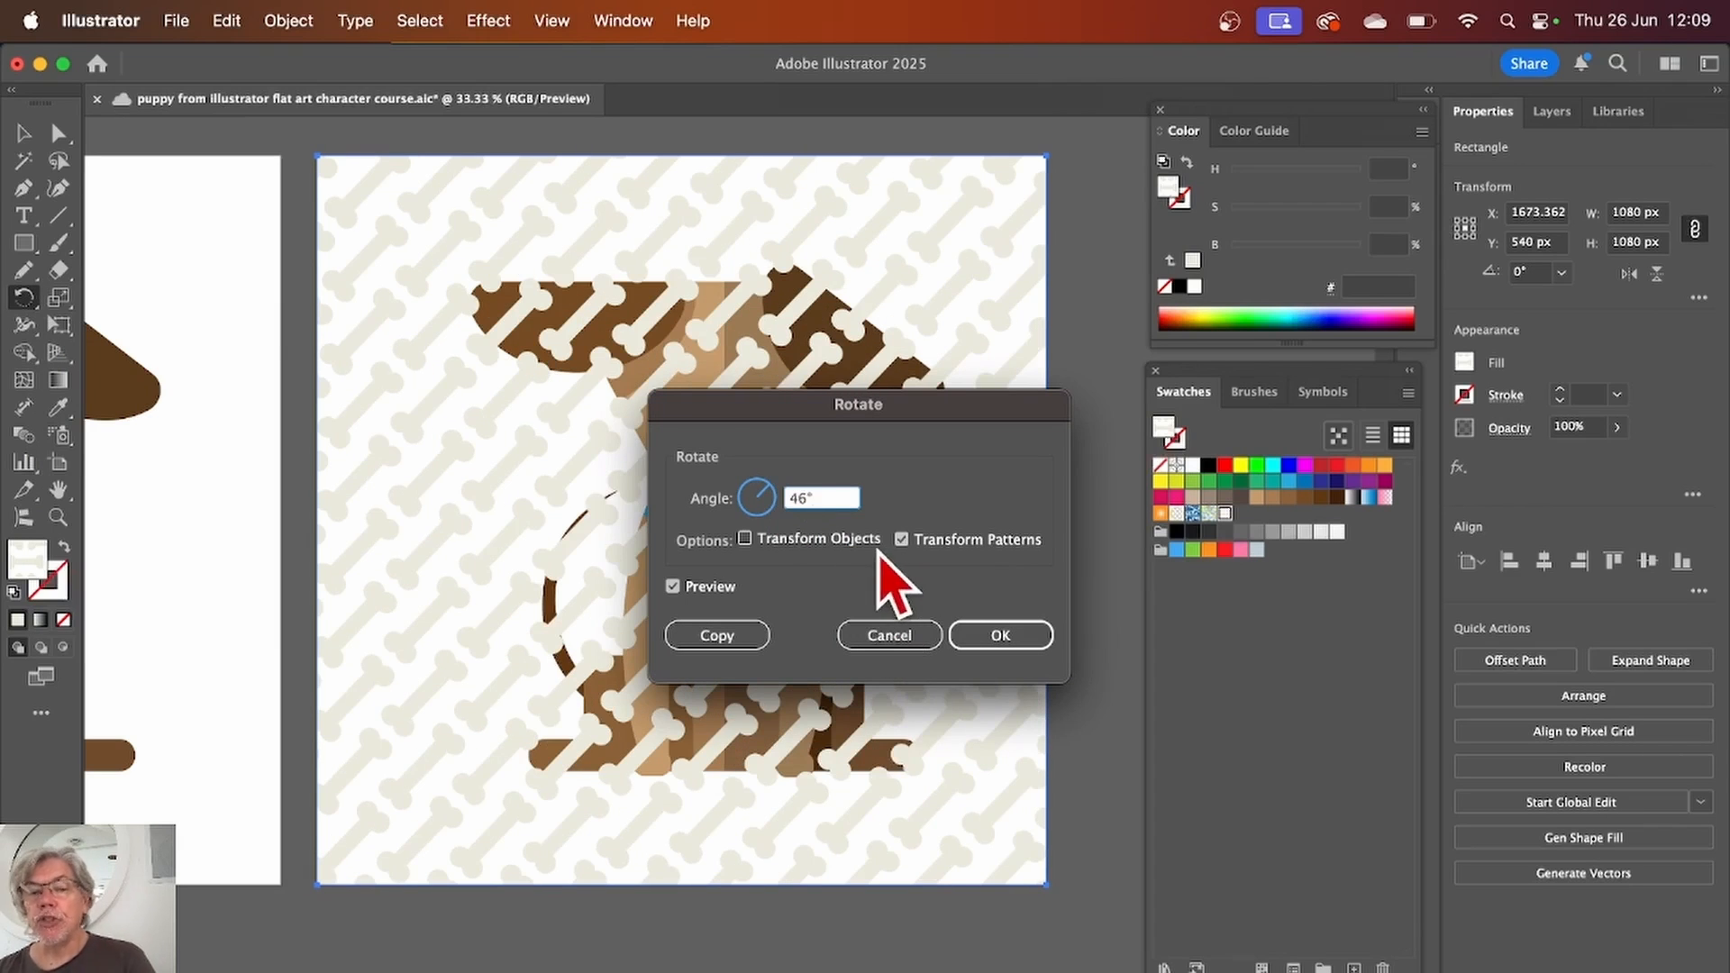
pyautogui.click(744, 539)
pyautogui.click(744, 539)
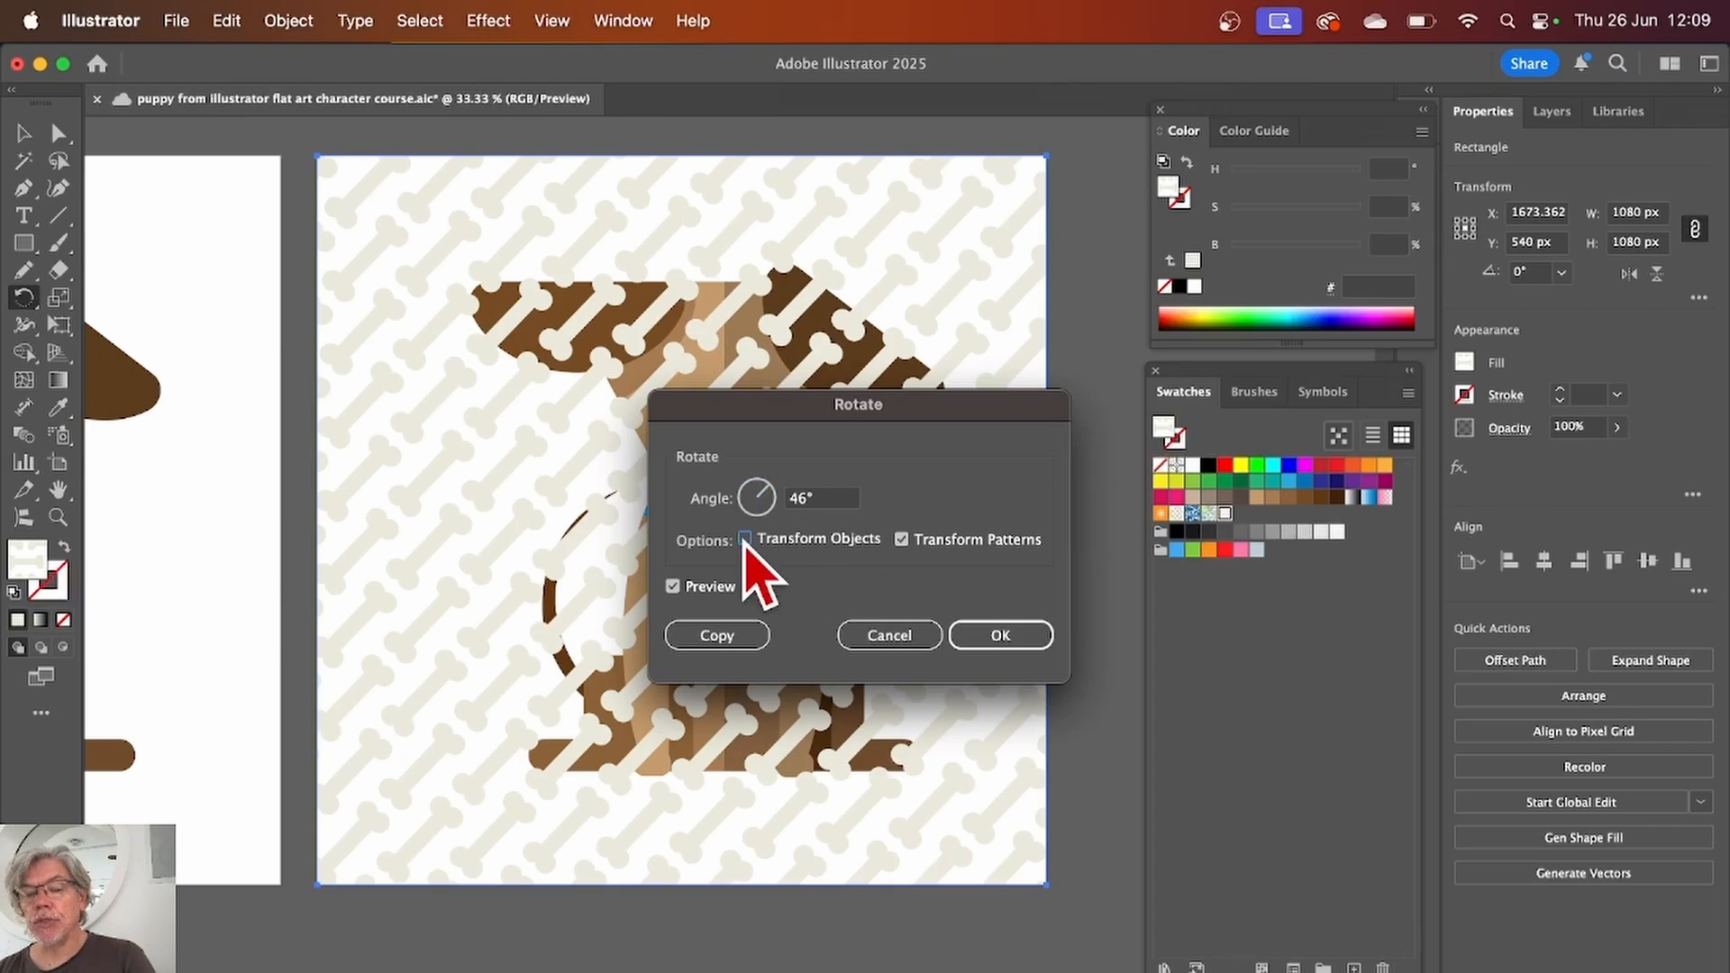
pyautogui.click(997, 634)
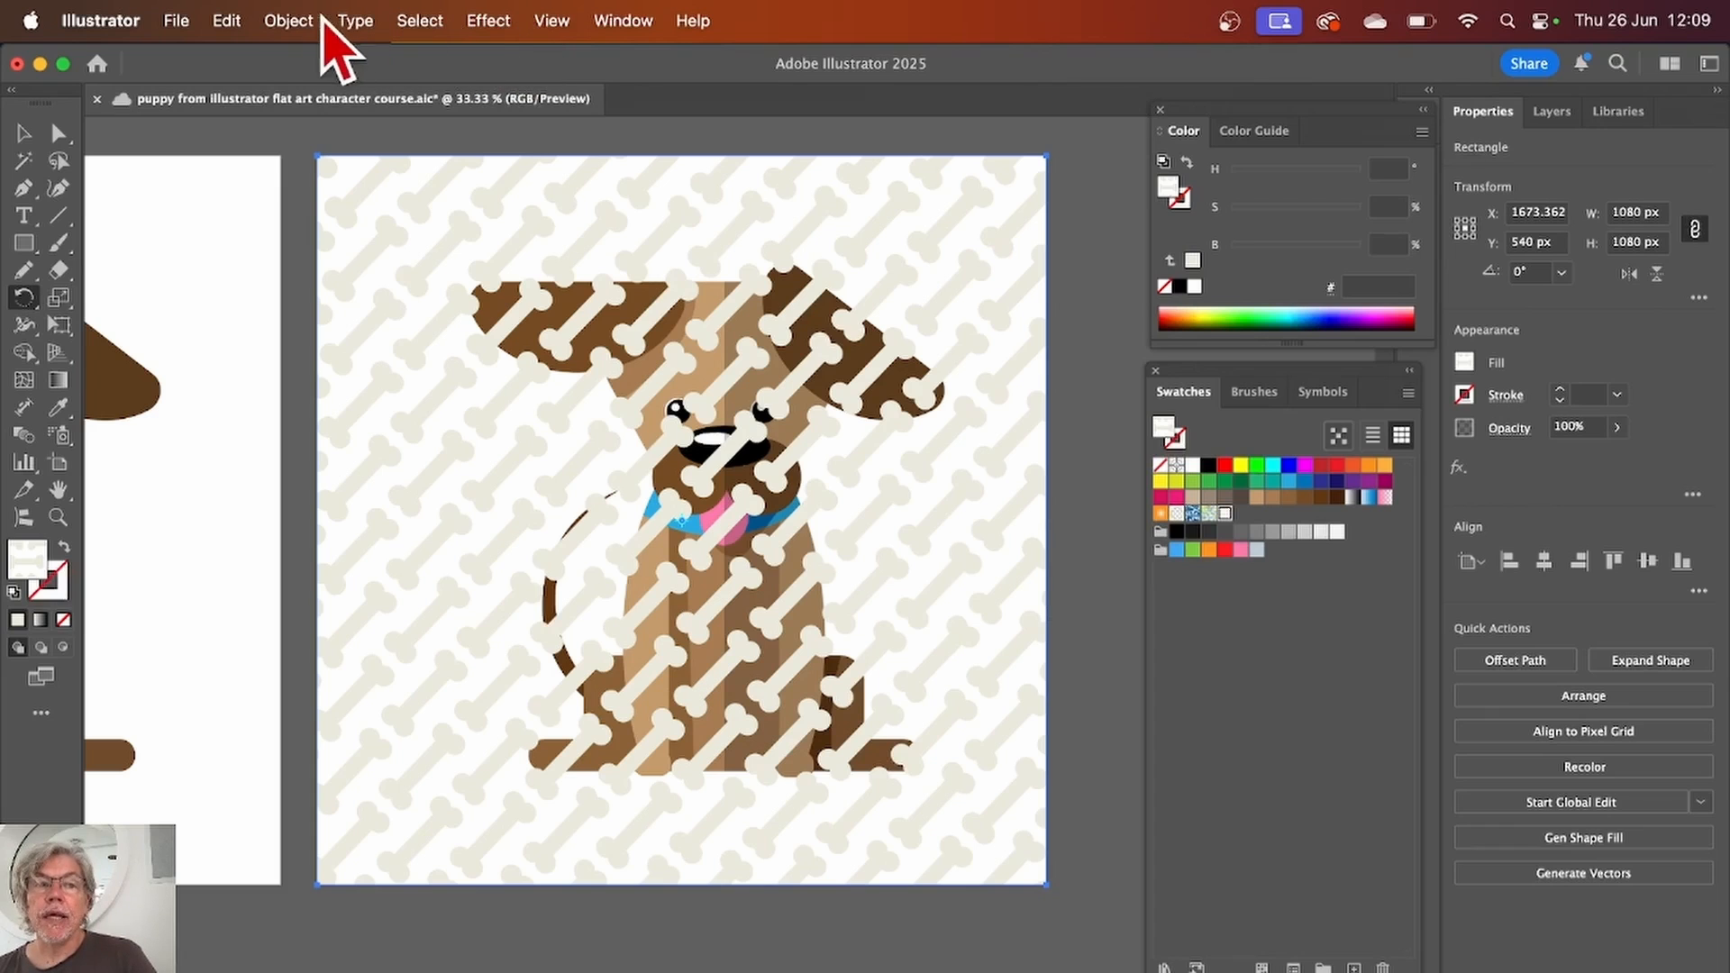
# Step: Send the bone-patterned rectangle behind the puppy and lower its opacity to about 56%
pyautogui.click(290, 25)
pyautogui.moveTo(317, 92)
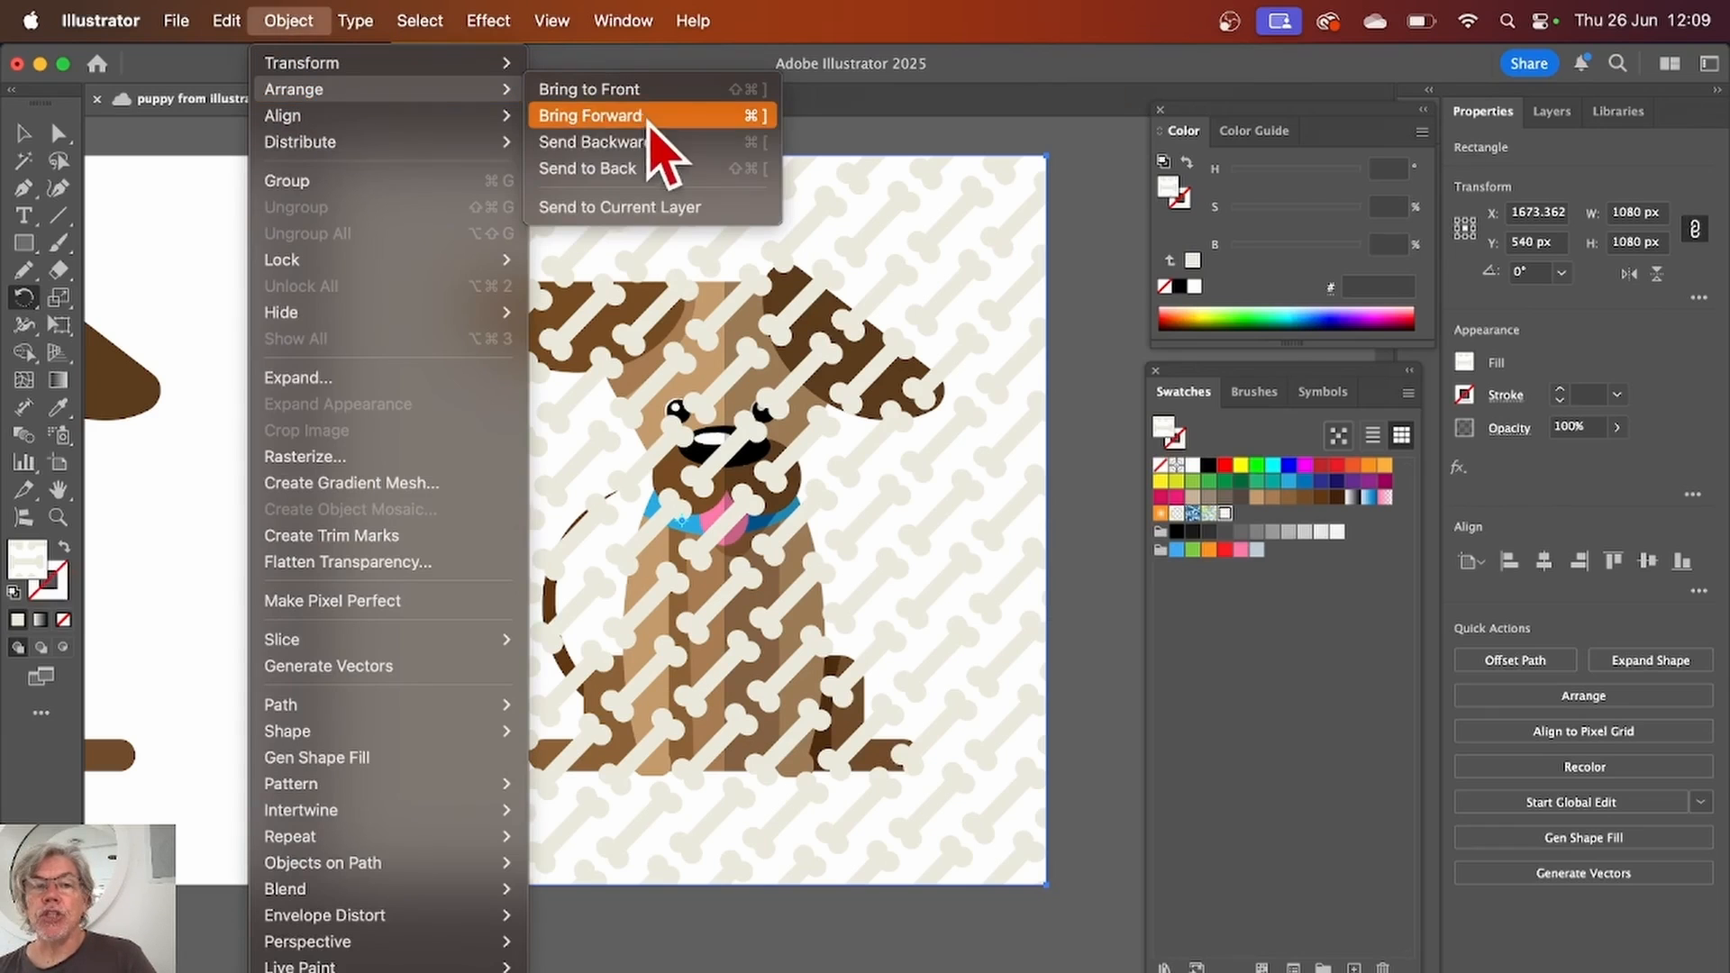
pyautogui.click(642, 192)
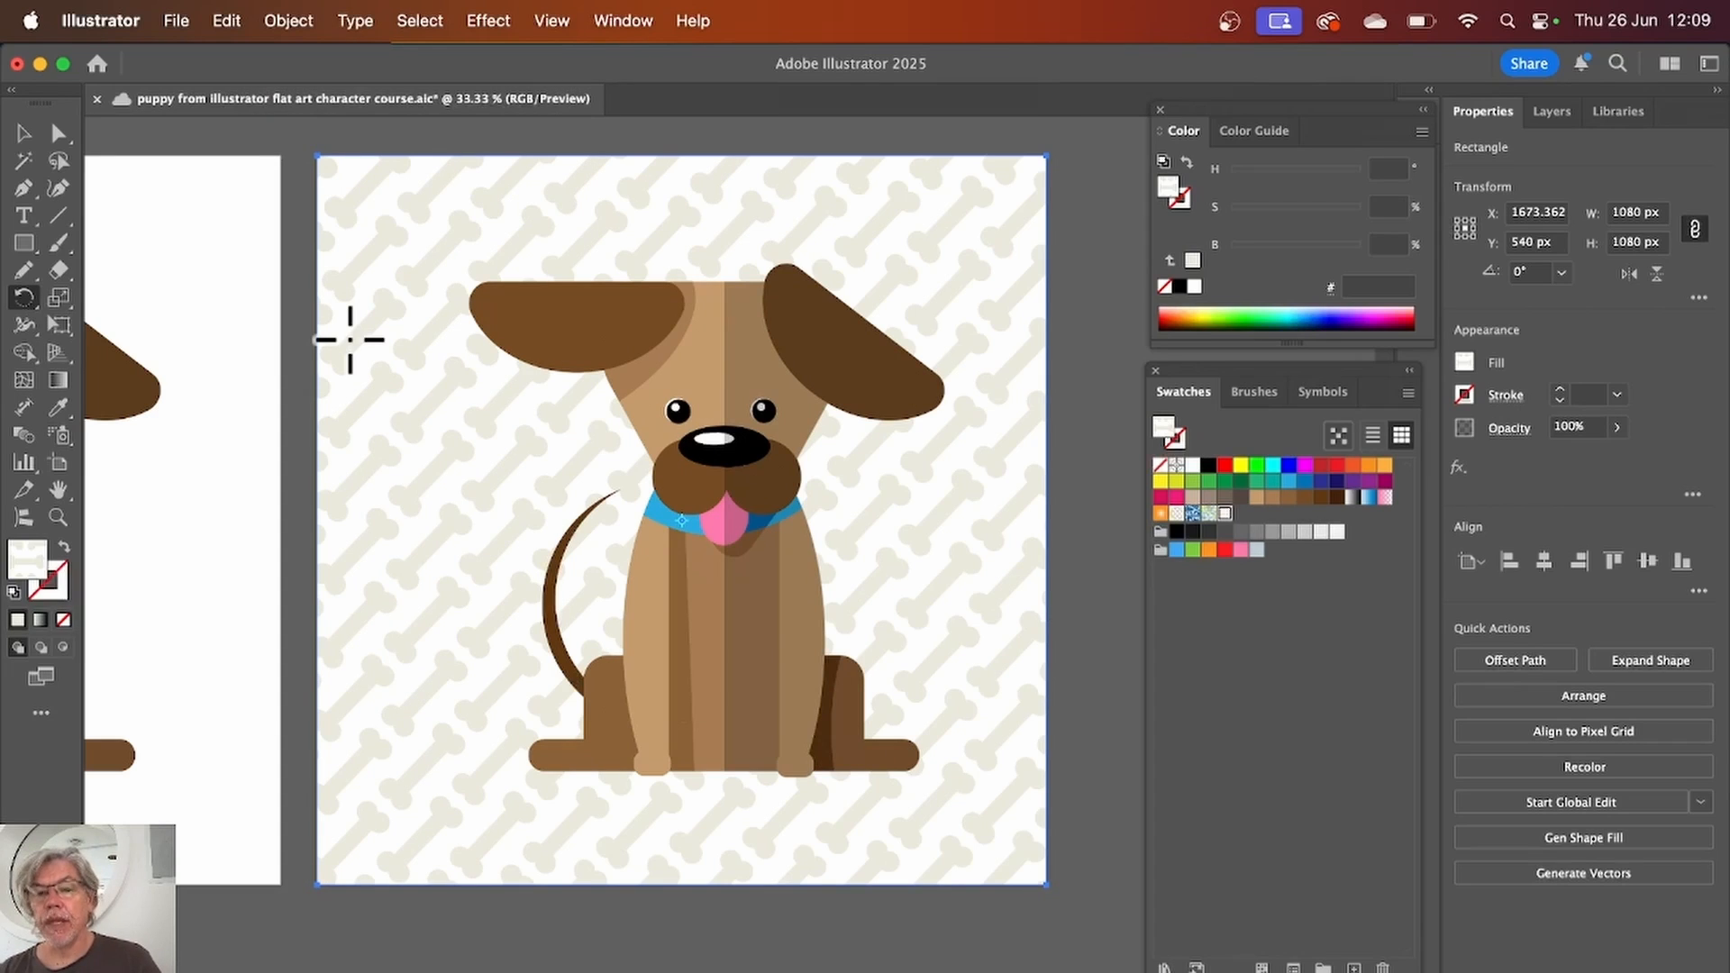
pyautogui.click(23, 132)
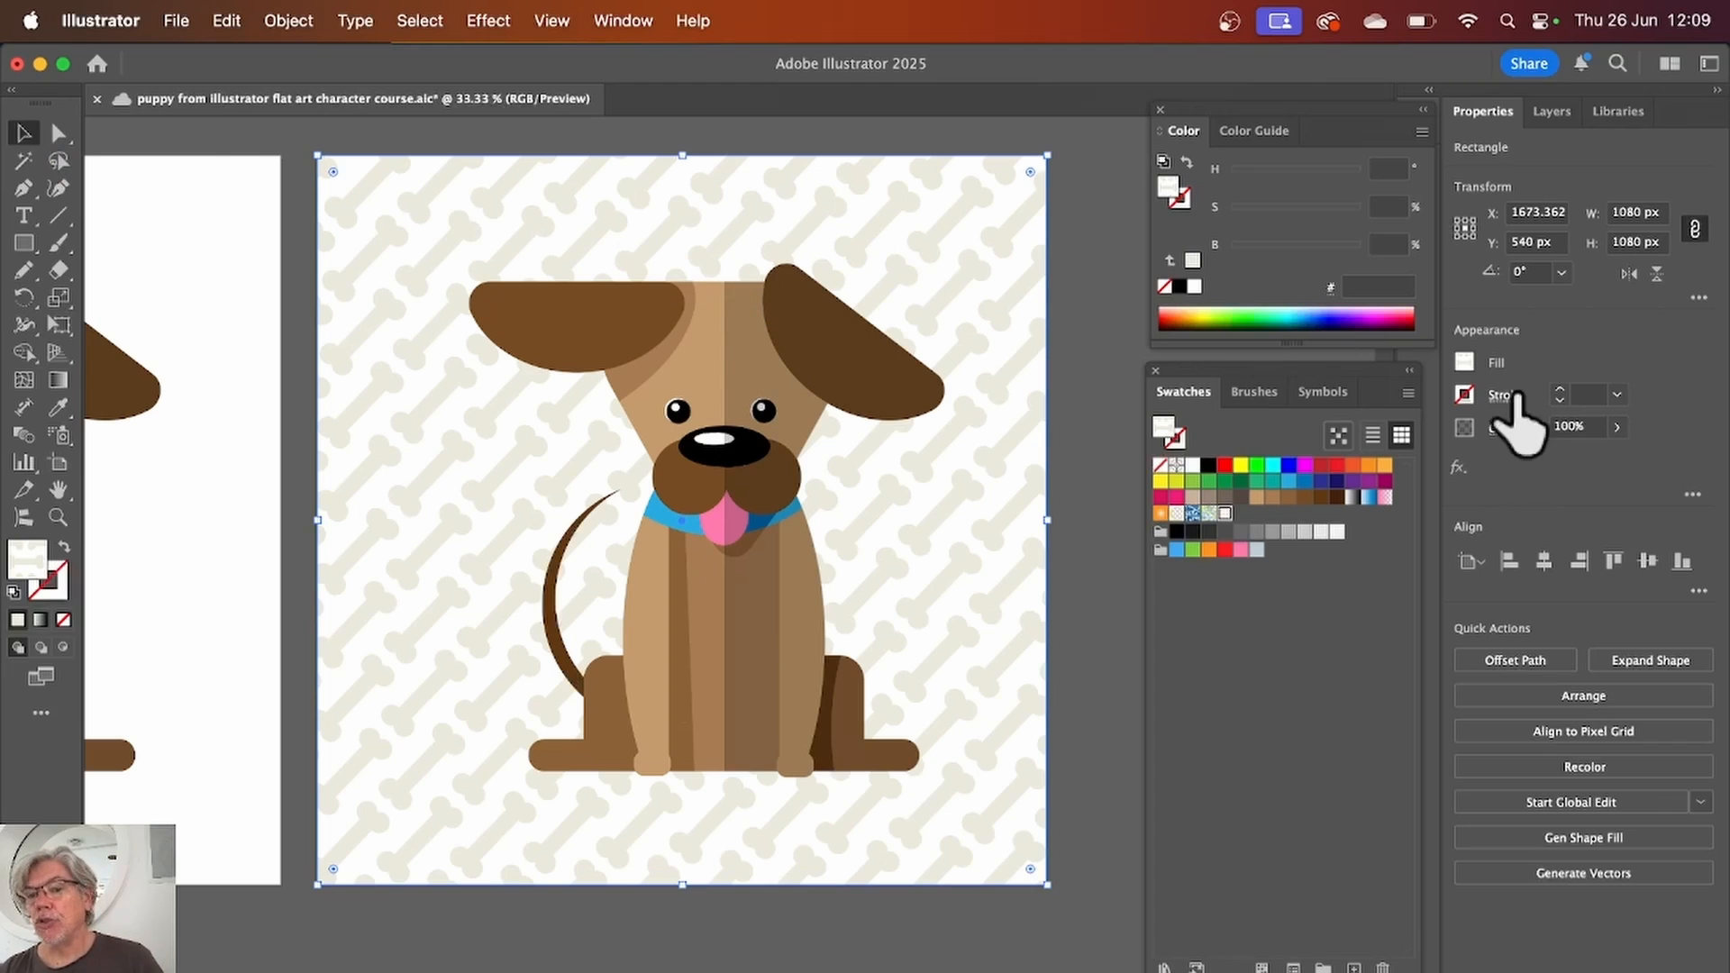
pyautogui.click(1618, 427)
pyautogui.moveTo(1612, 456); pyautogui.dragTo(1578, 456)
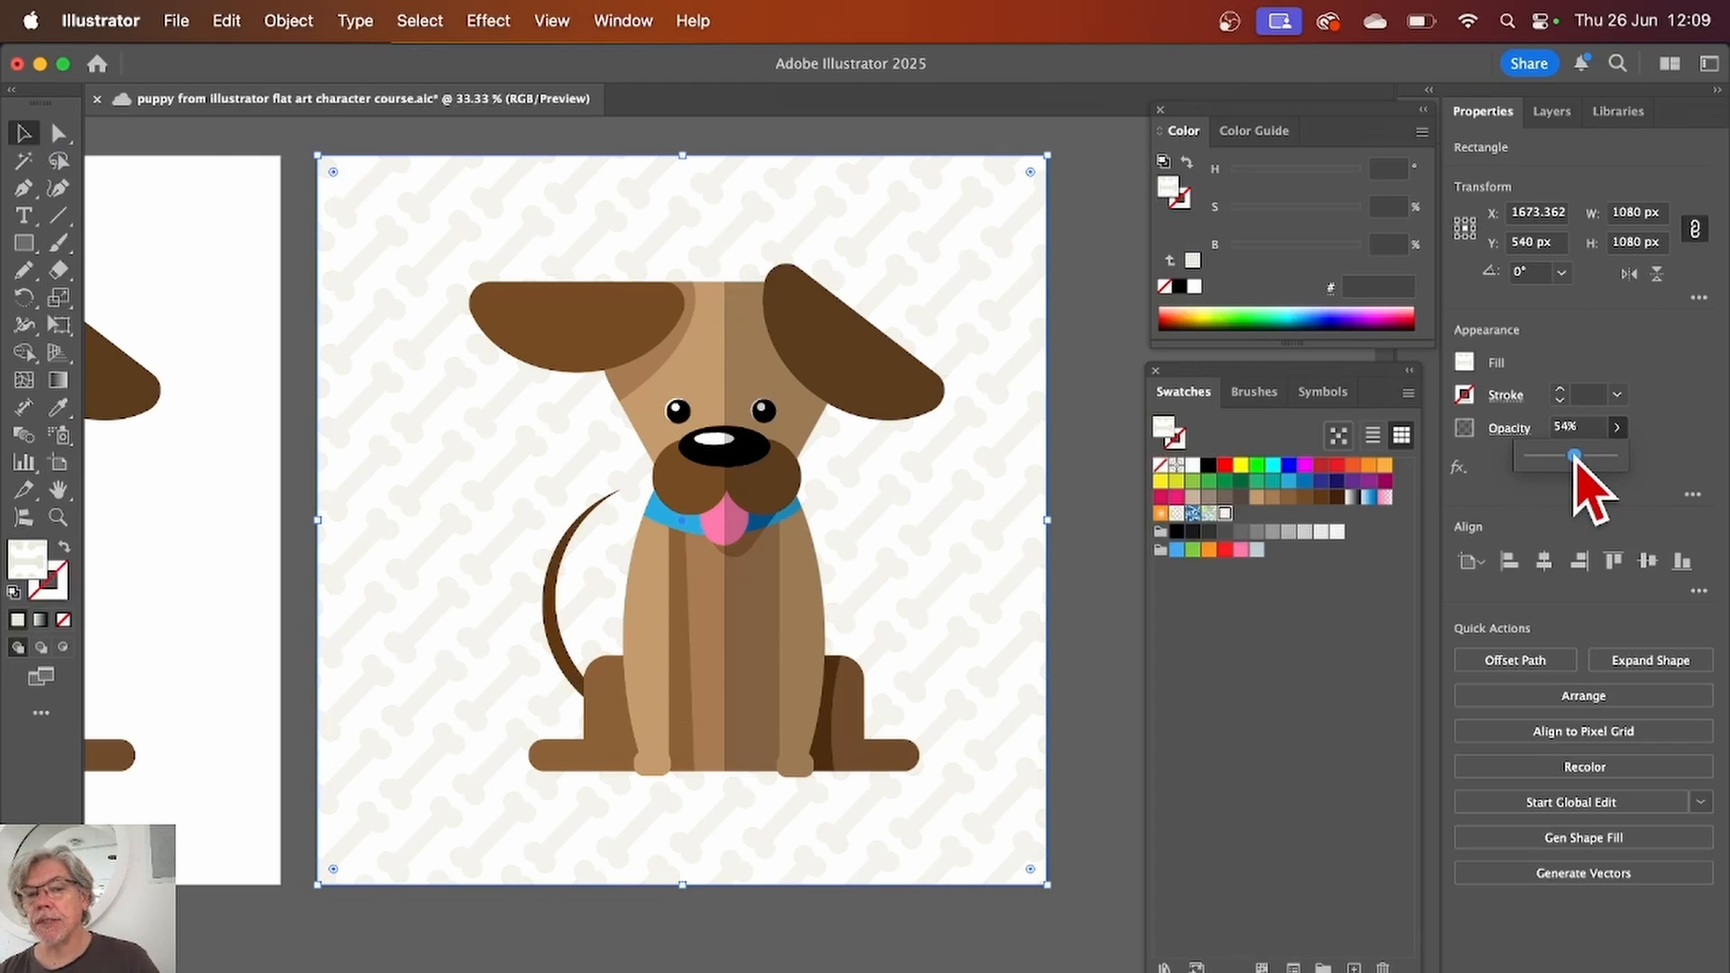
# Step: Draw a rectangle about 1125 by 1137 px covering the second artboard and fill it with the orange swatch f15a24
pyautogui.click(22, 246)
pyautogui.click(81, 246)
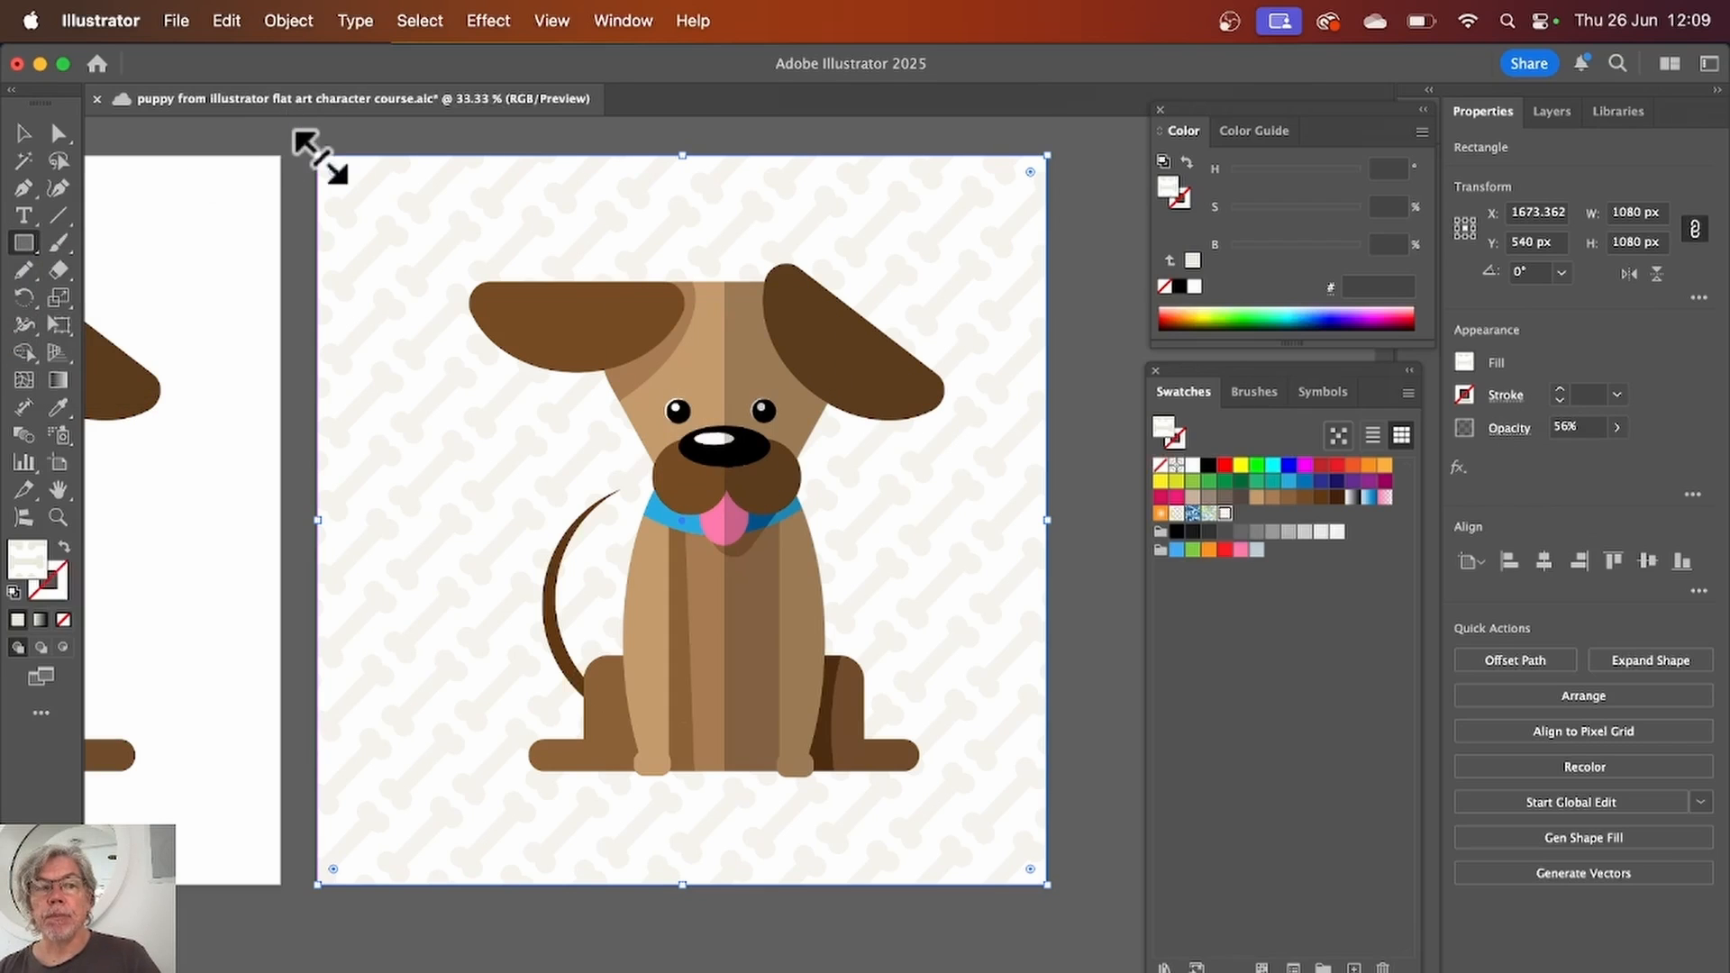
pyautogui.moveTo(302, 140); pyautogui.dragTo(1060, 905)
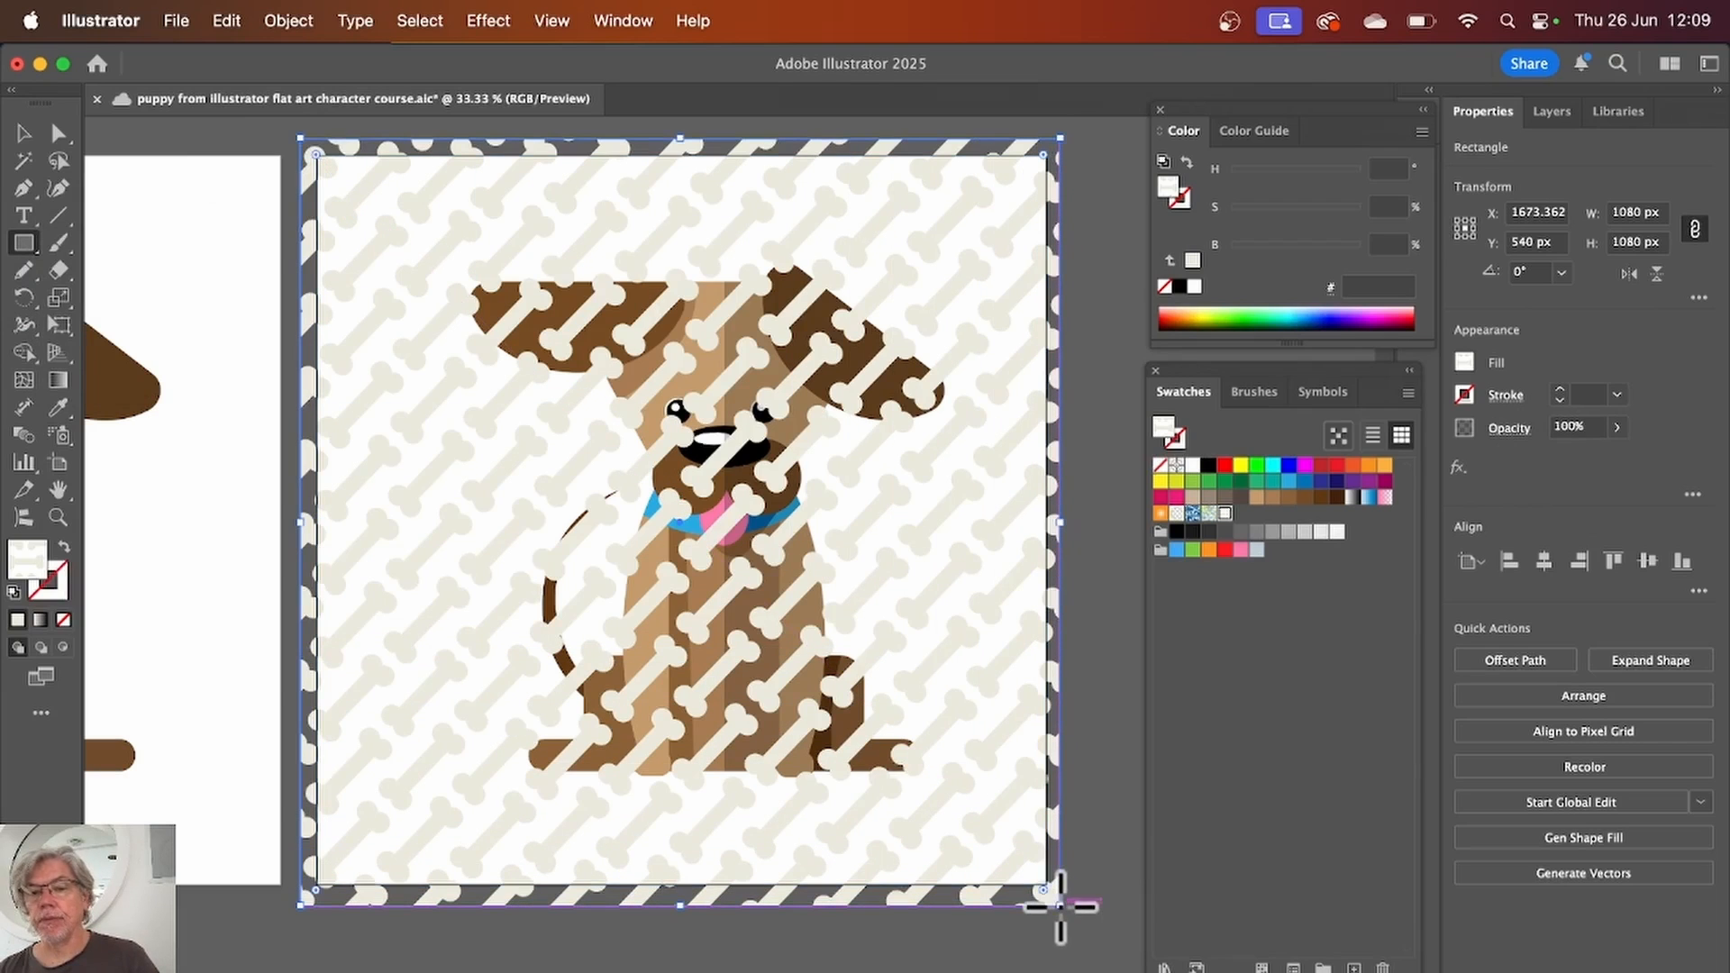
pyautogui.click(1362, 472)
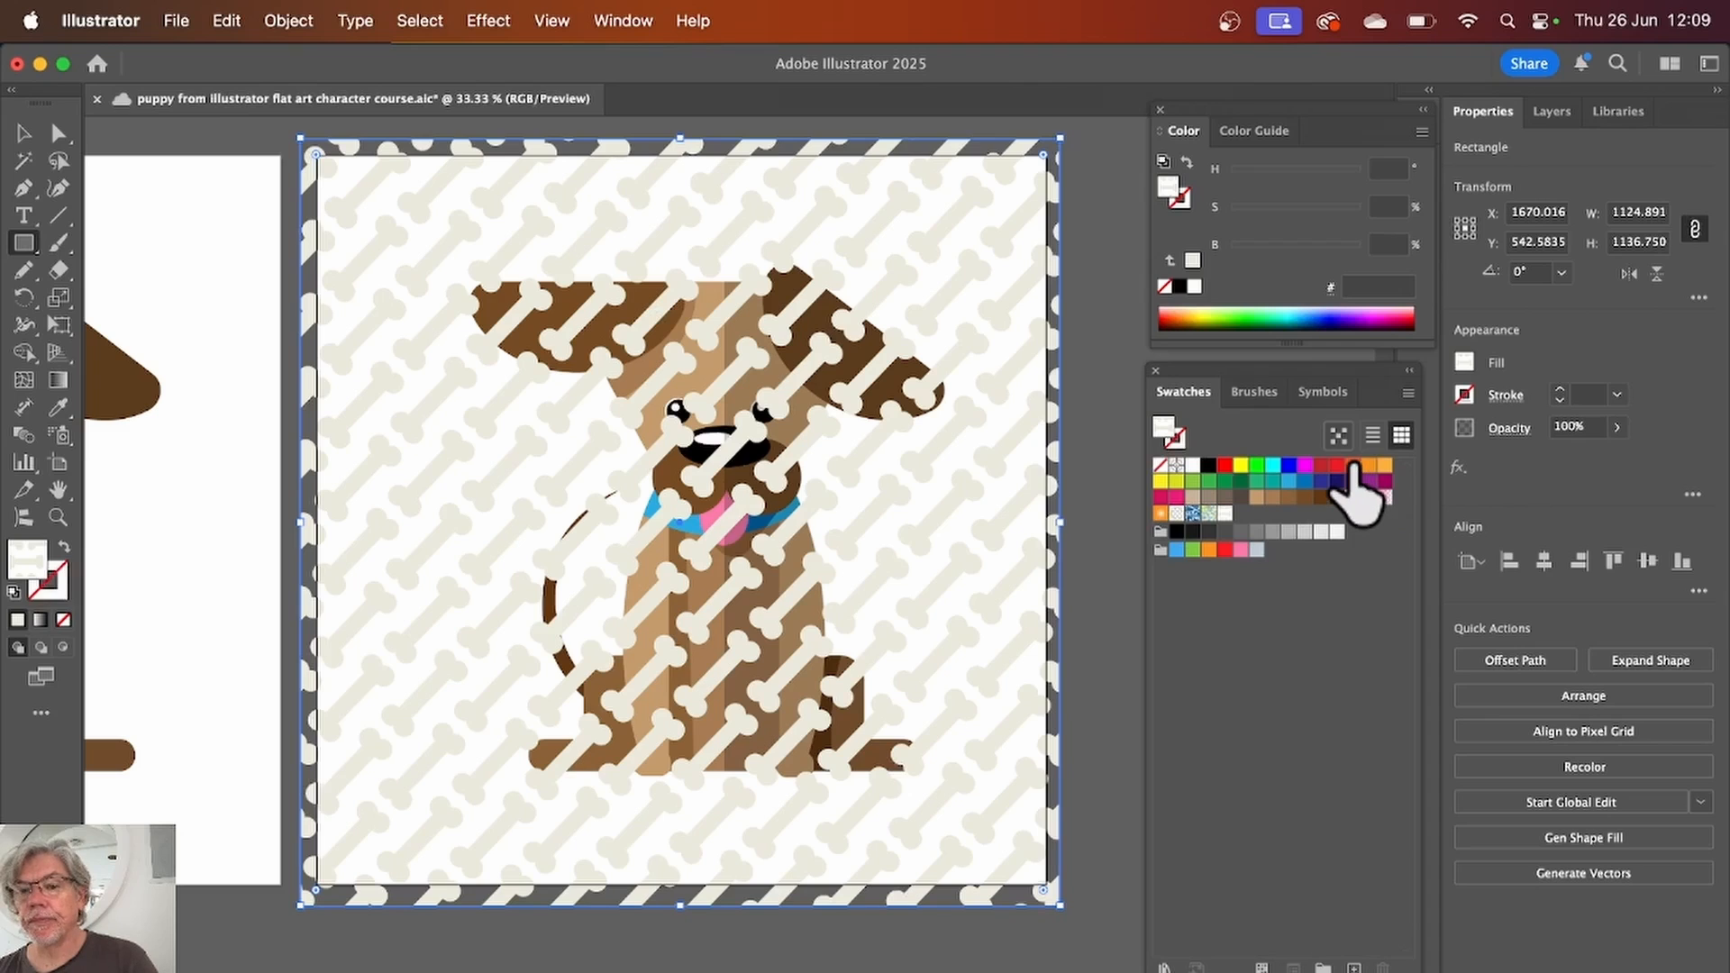
pyautogui.click(1353, 465)
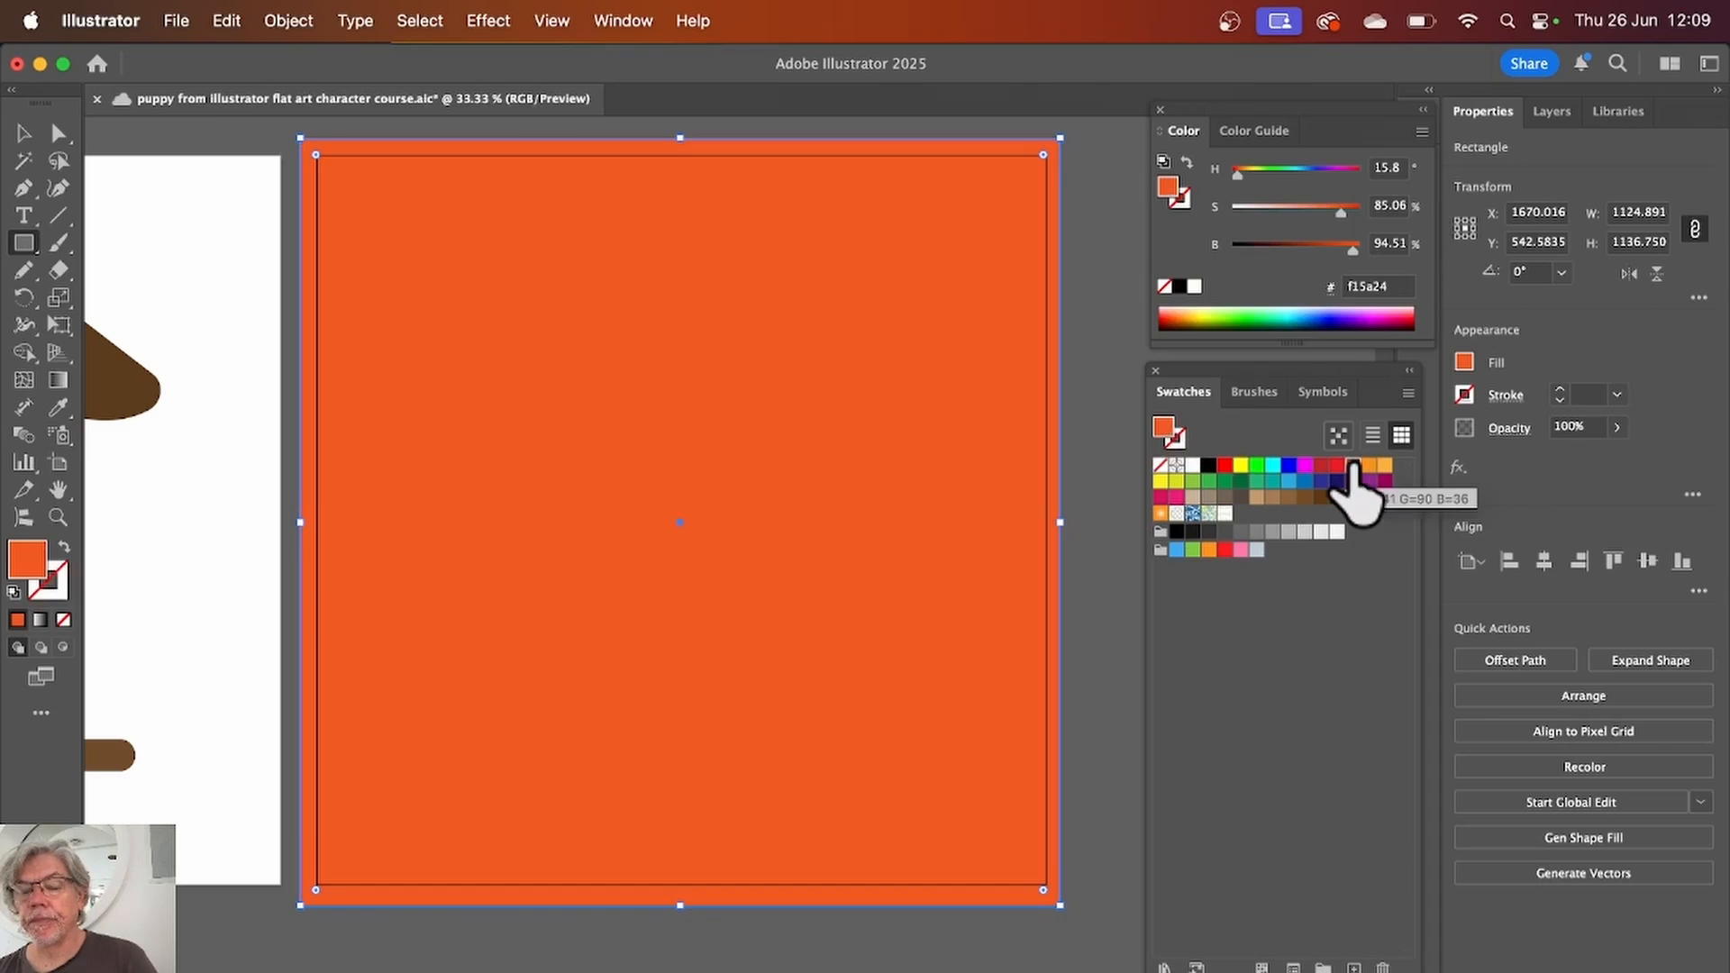
# Step: Send the orange rectangle behind the puppy and the bone pattern, and delete it from the second artboard
pyautogui.click(287, 22)
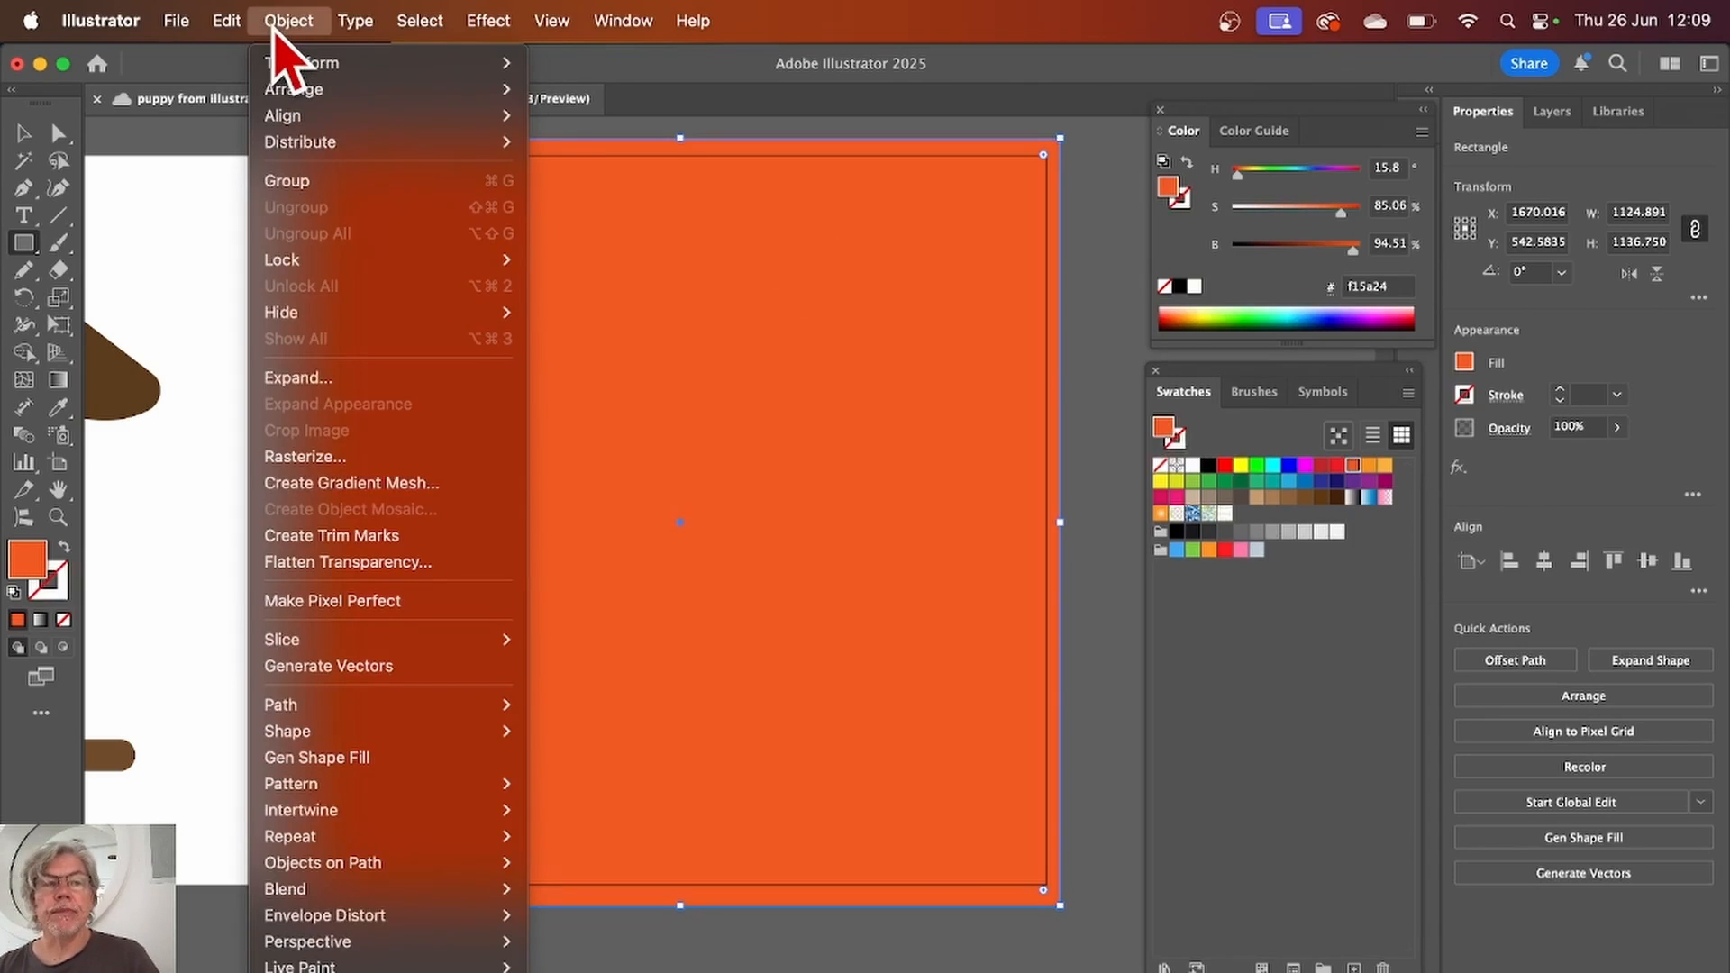
pyautogui.moveTo(311, 90)
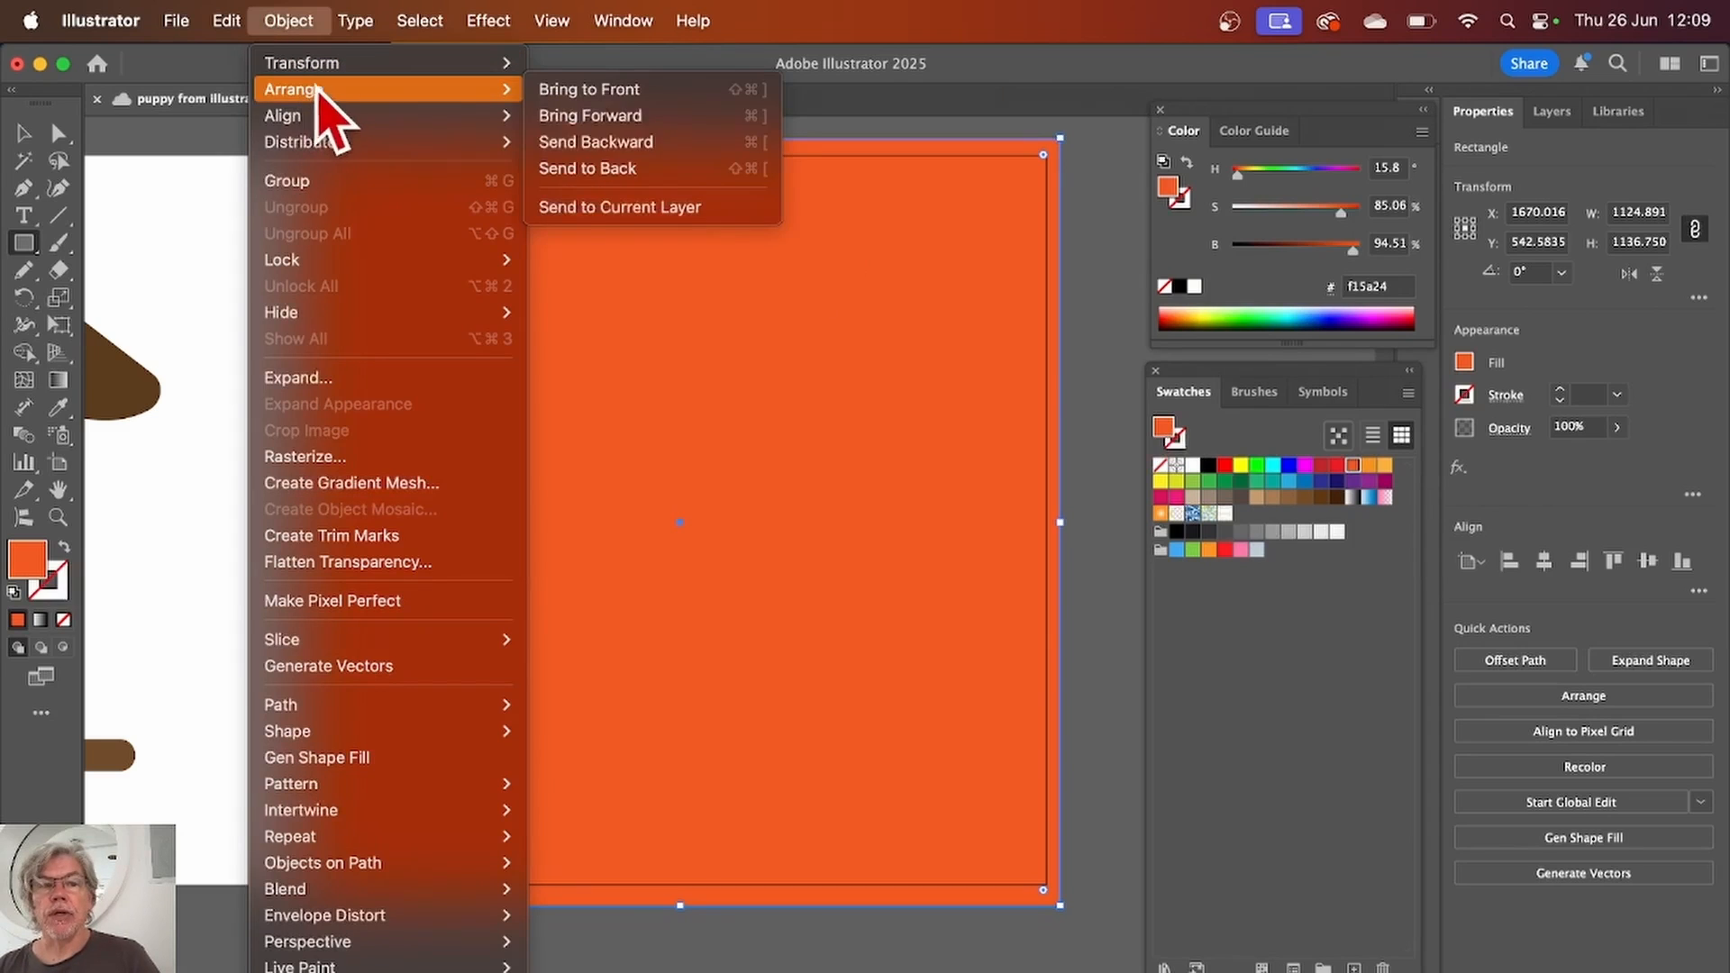
pyautogui.click(602, 171)
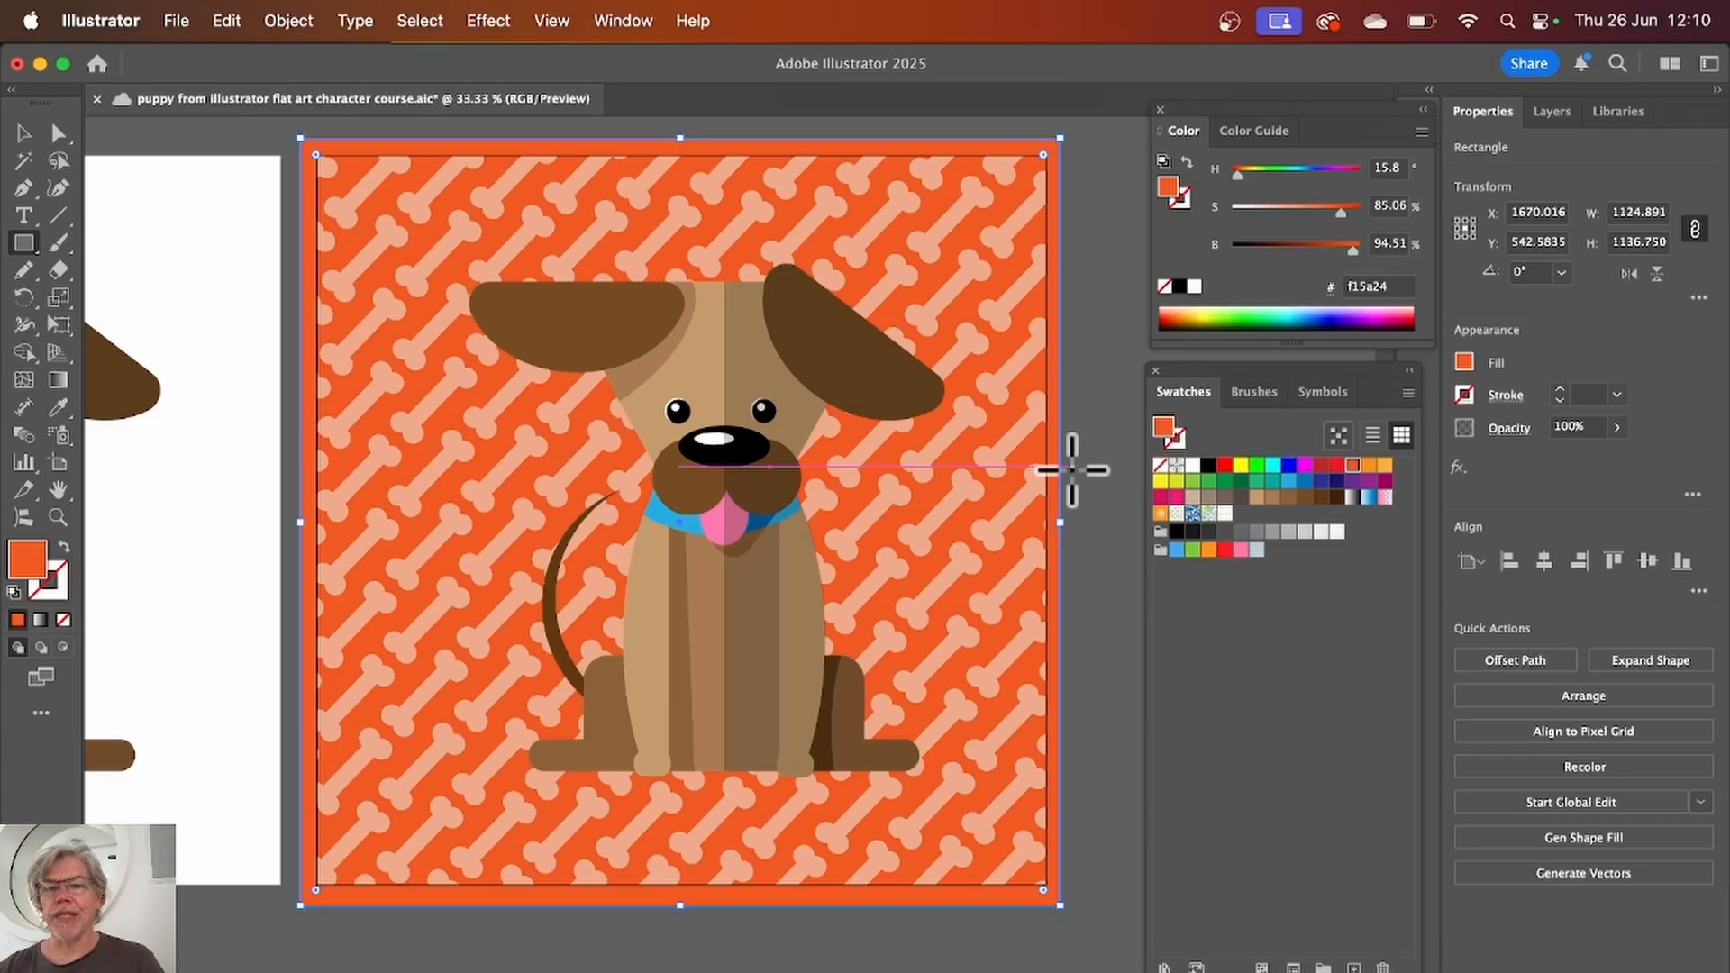
pyautogui.press('Delete')
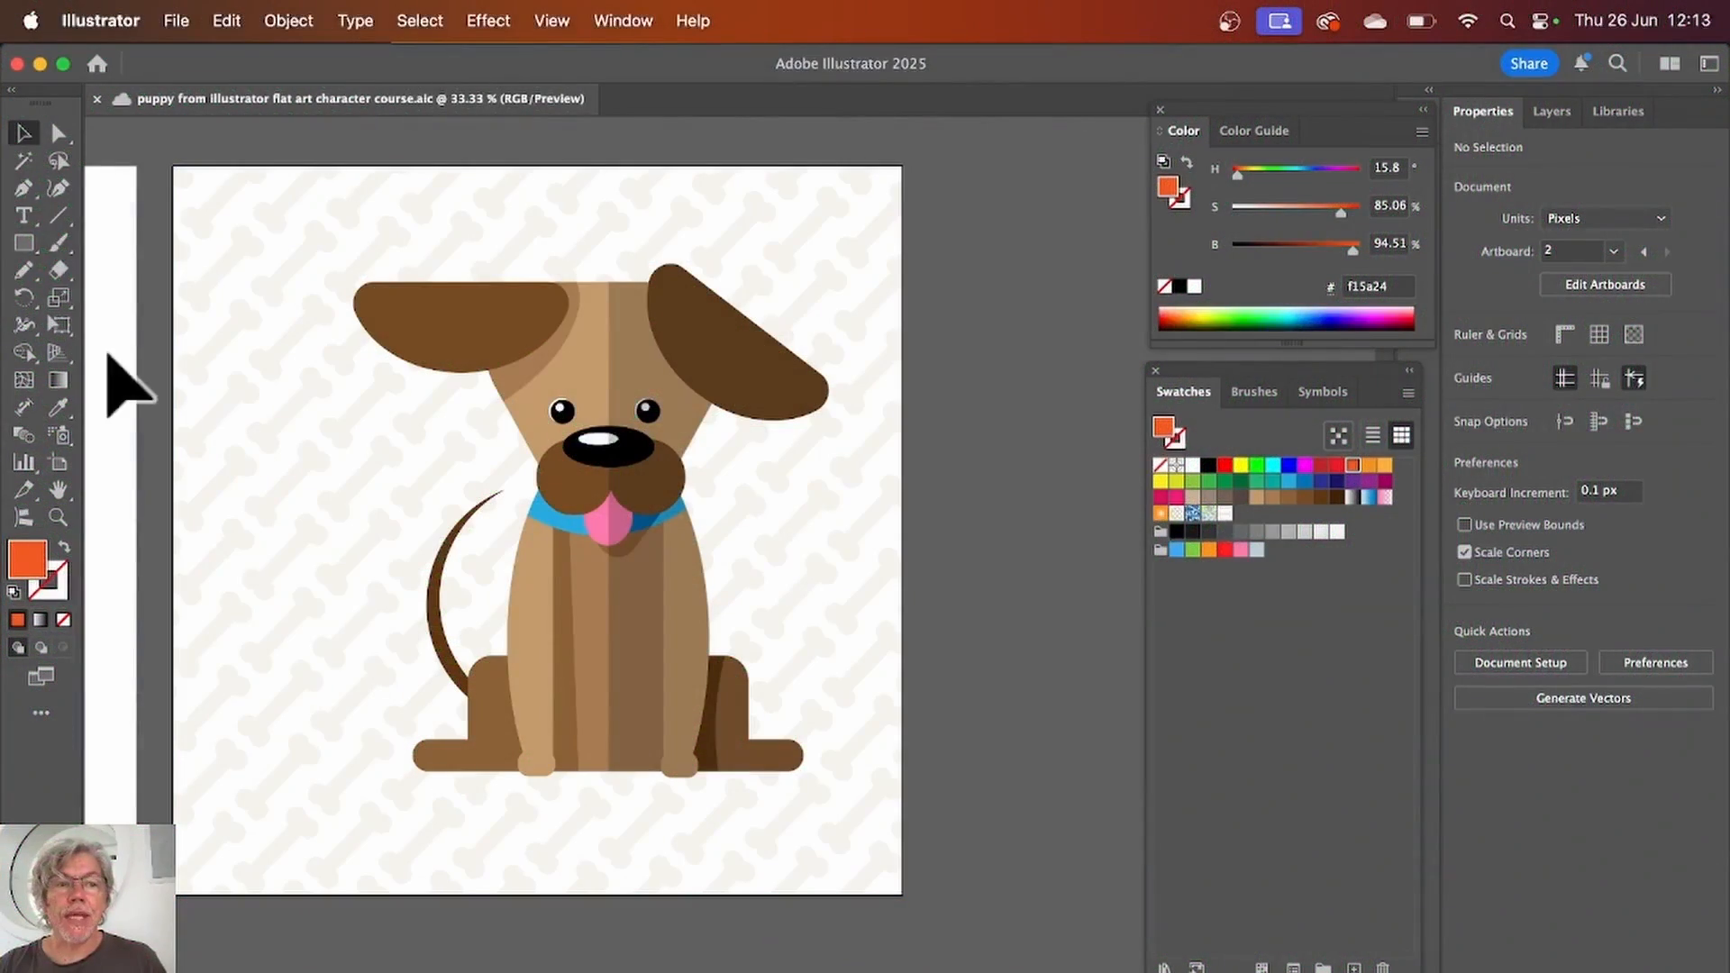
# Step: Add a two-line point text reading "PUPPY" and "CLINIC" on the empty canvas beside the second artboard
pyautogui.click(24, 216)
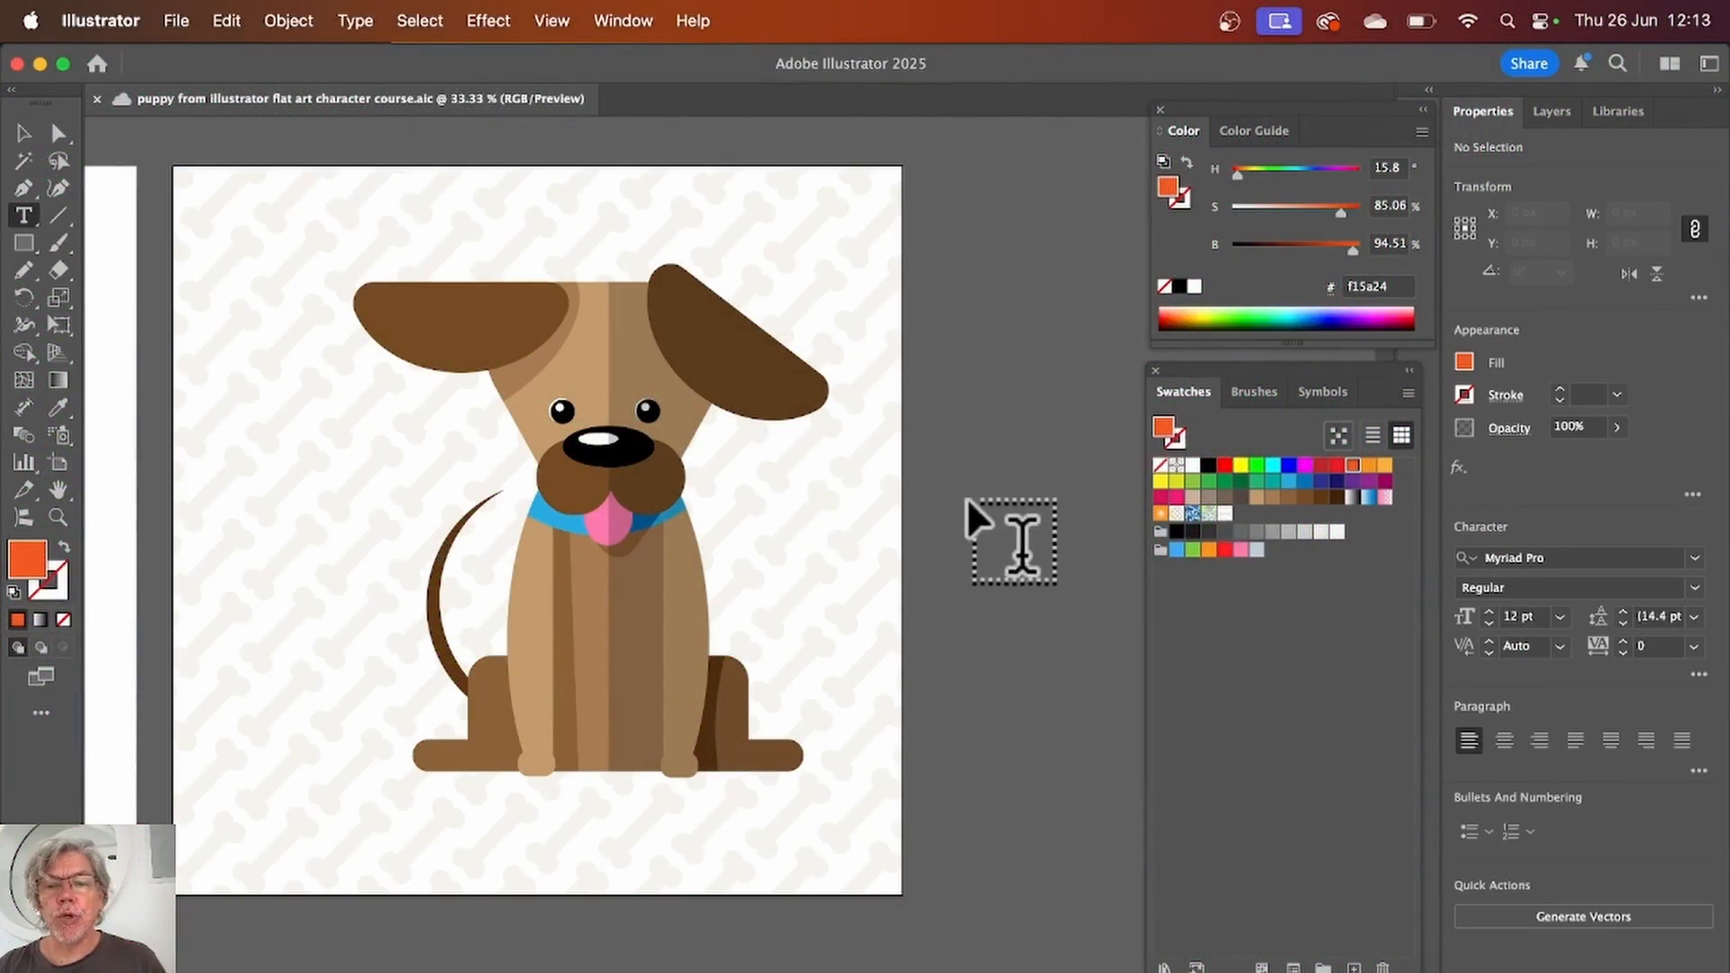
pyautogui.hscroll(5, 943, 522)
pyautogui.hscroll(3, 944, 521)
pyautogui.scroll(1, 943, 521)
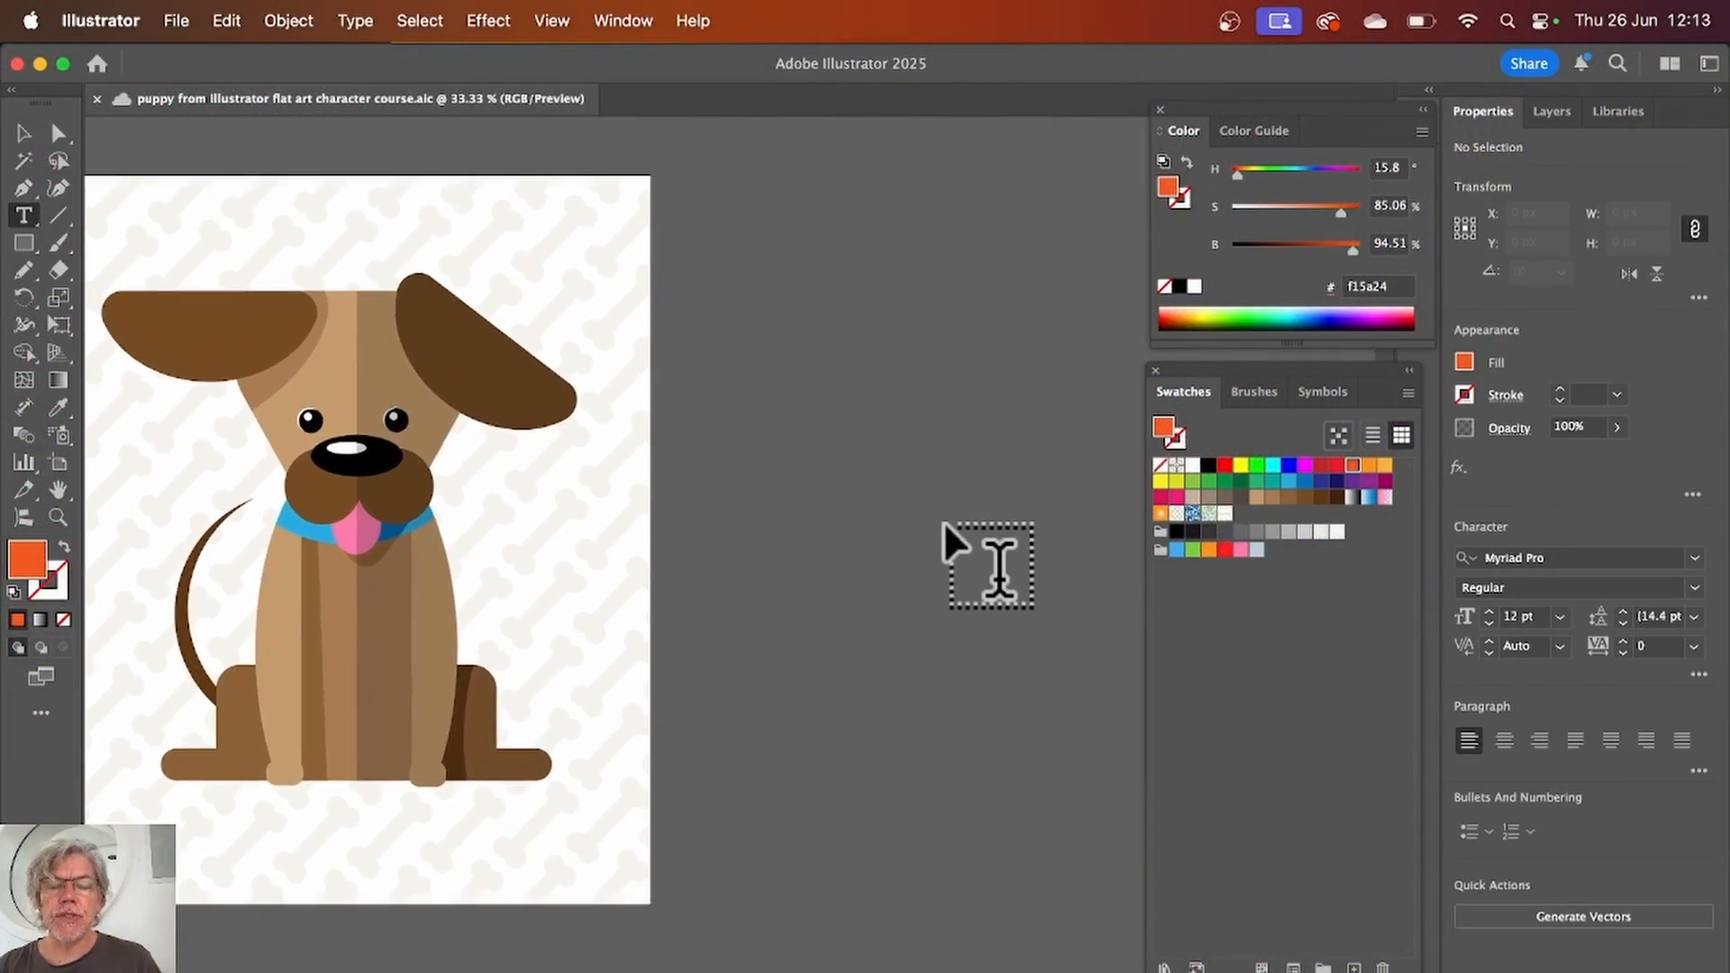
pyautogui.click(792, 501)
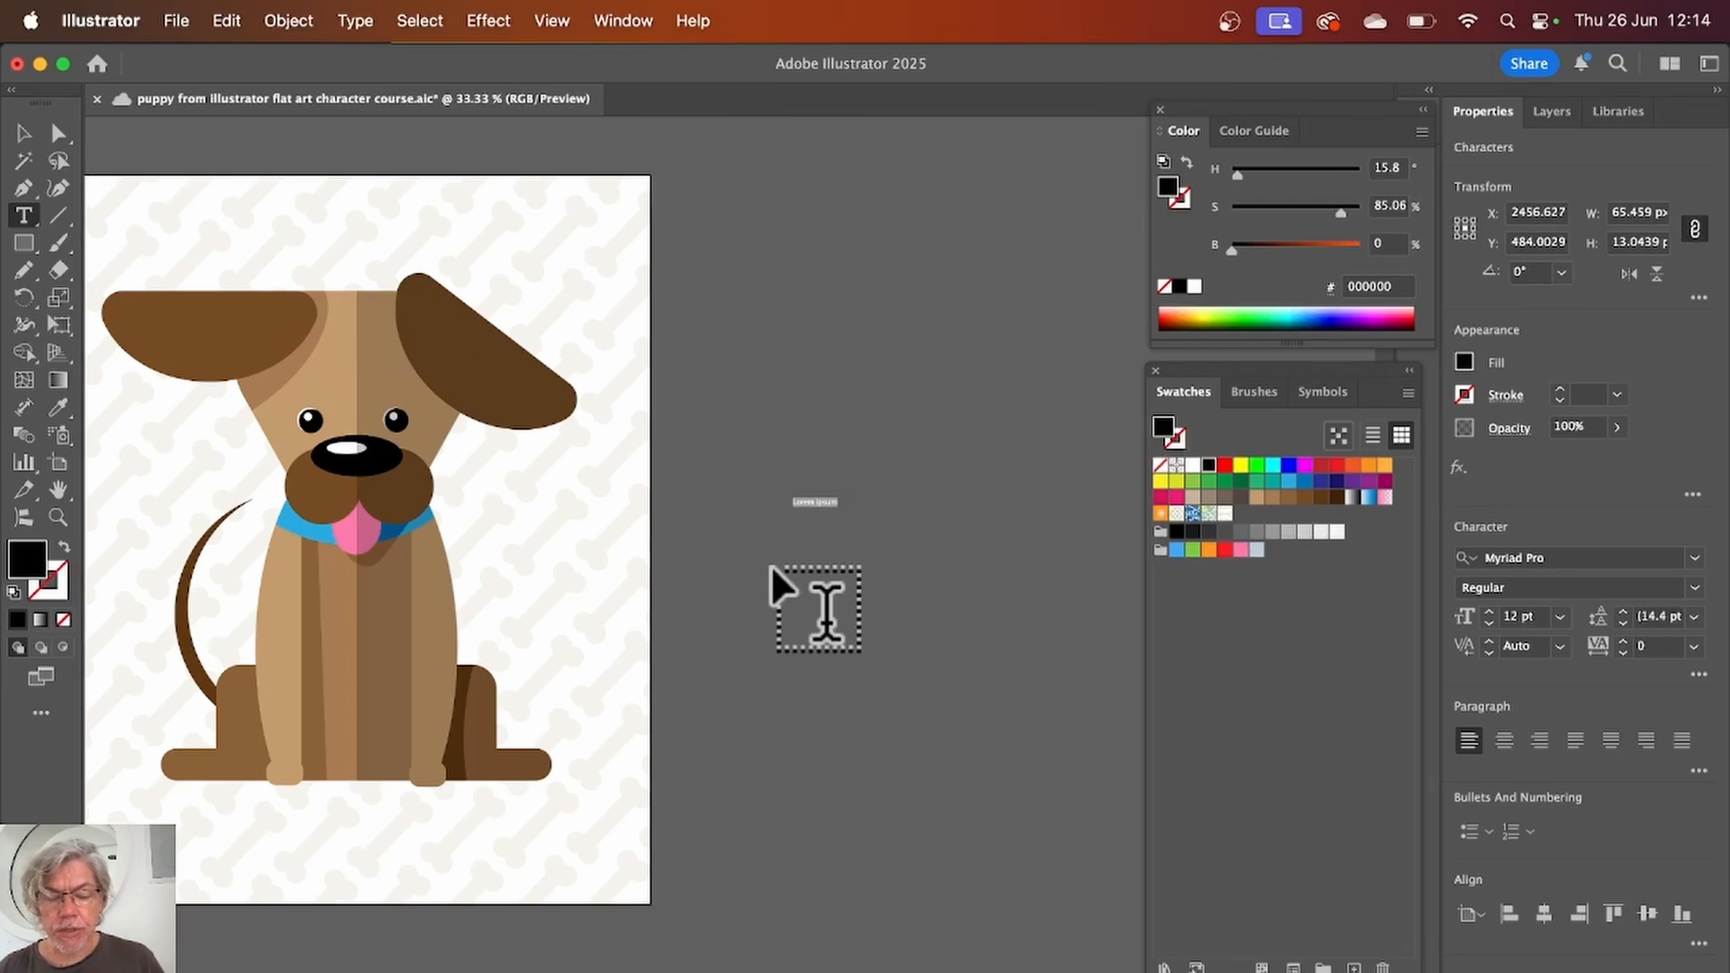
pyautogui.press('BackSpace')
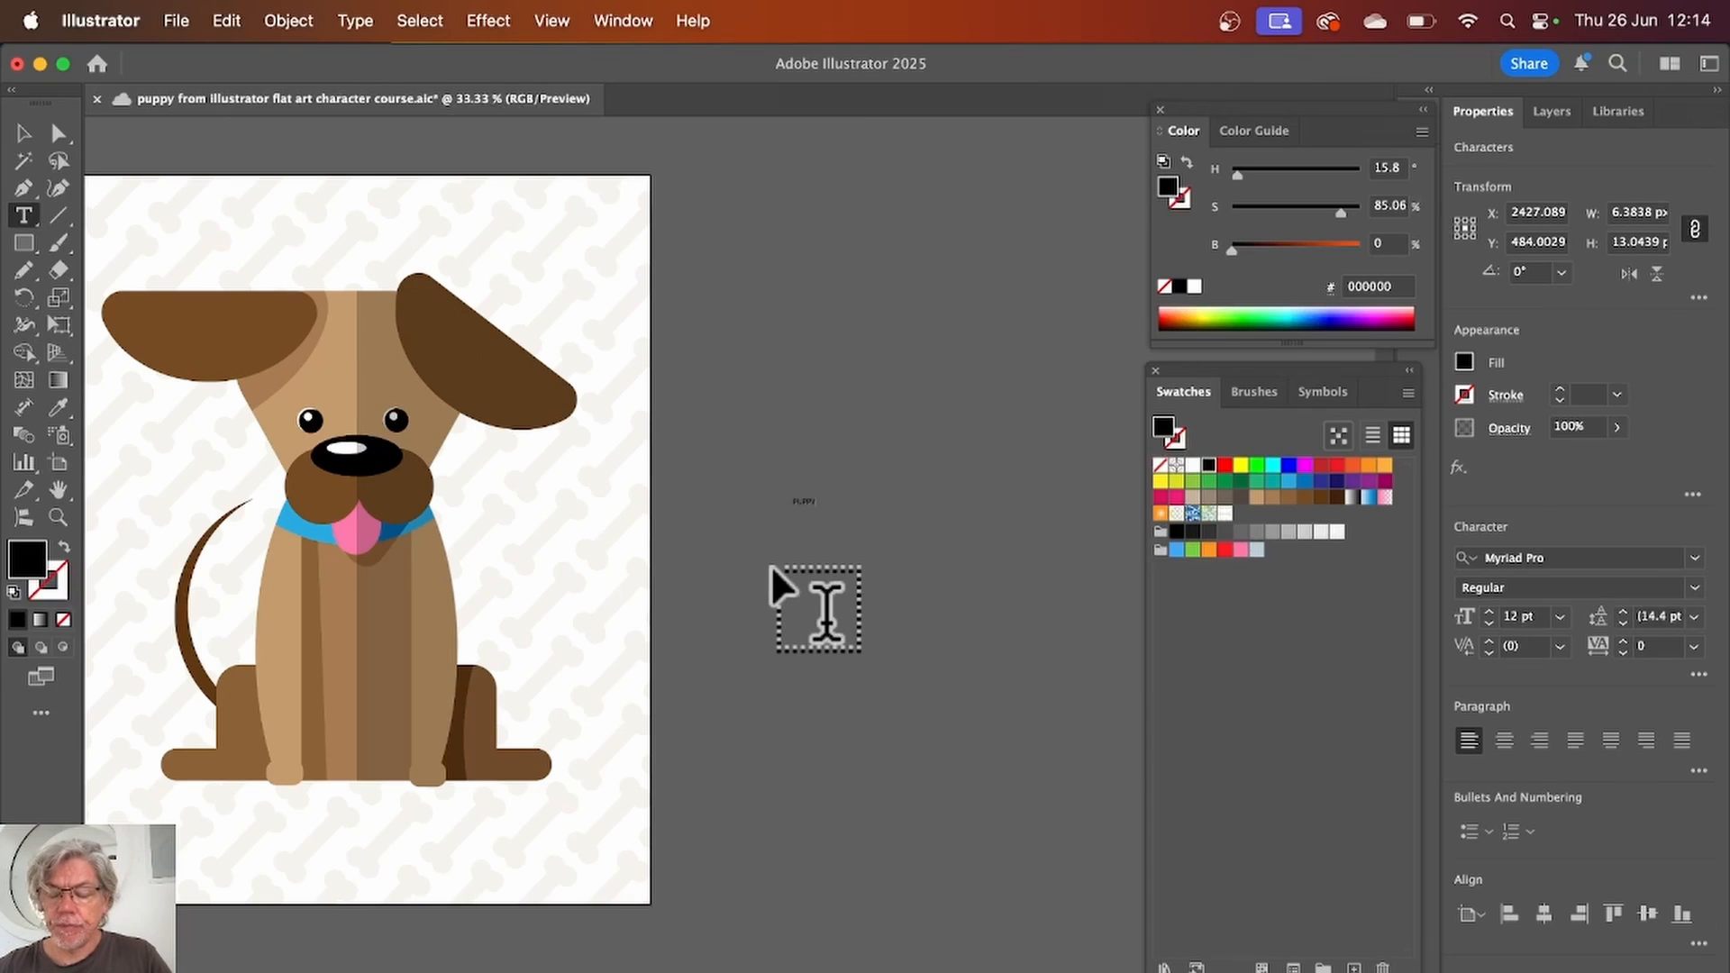
pyautogui.write('PUPPY')
pyautogui.press('Return')
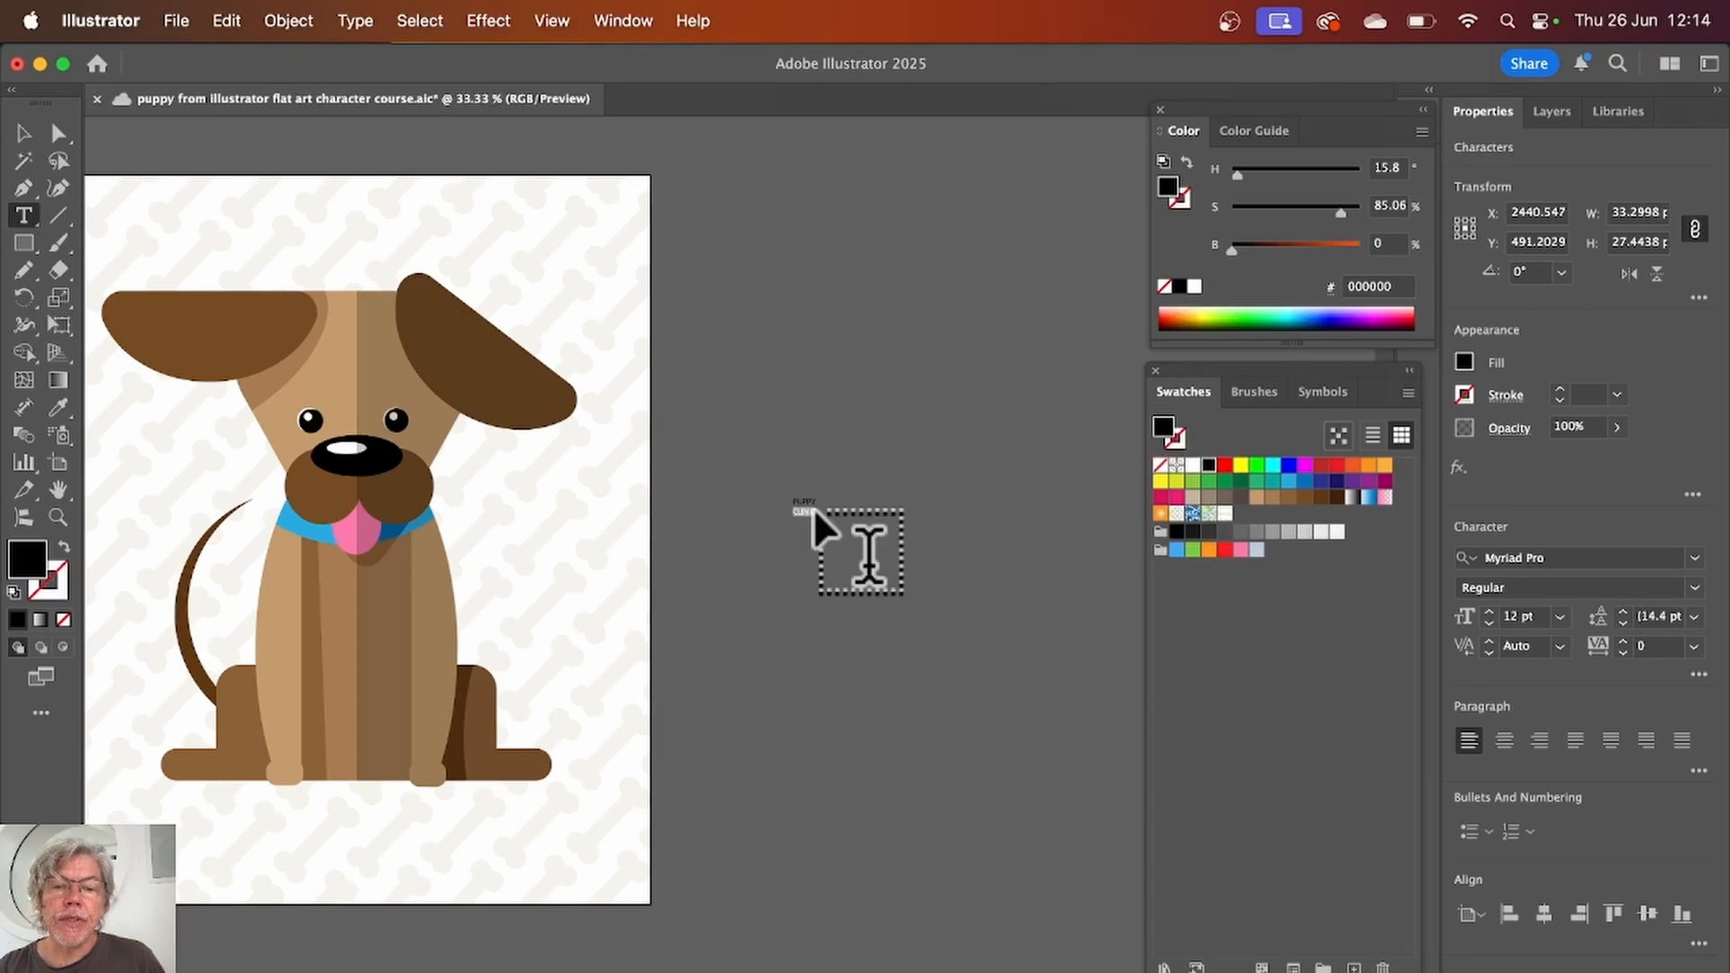
pyautogui.press('super+shift+a')
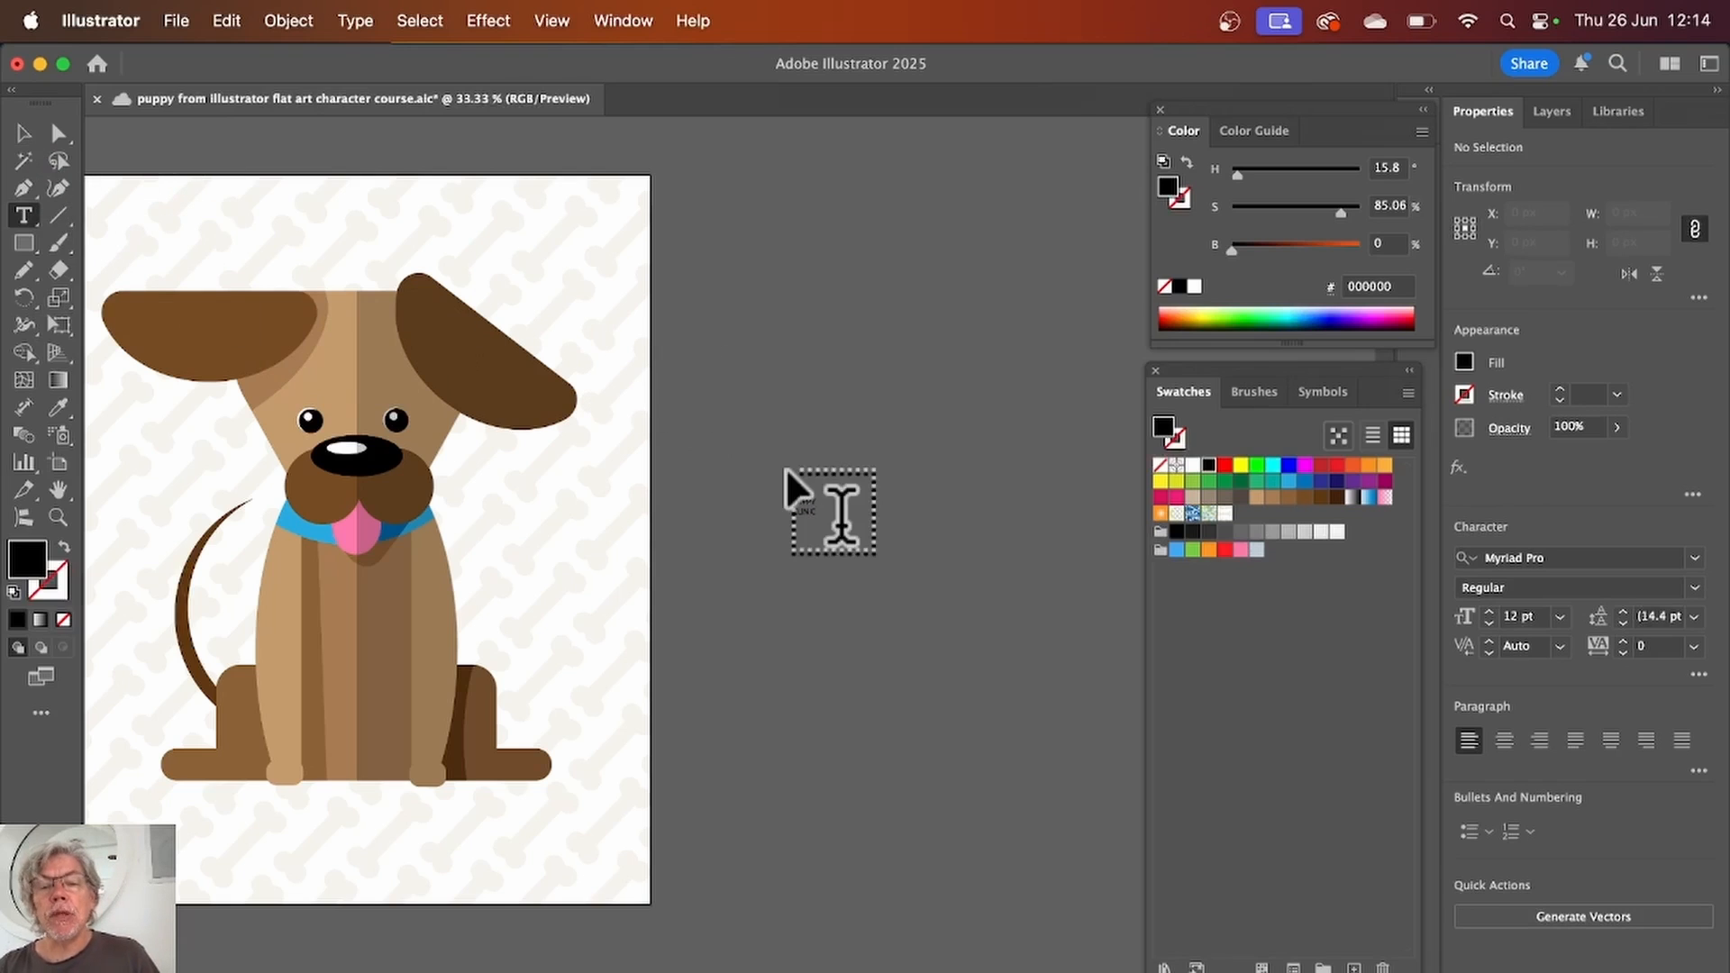
# Step: Scale the whole PUPPY CLINIC text object up proportionally to about 660 by 544 px
pyautogui.click(25, 133)
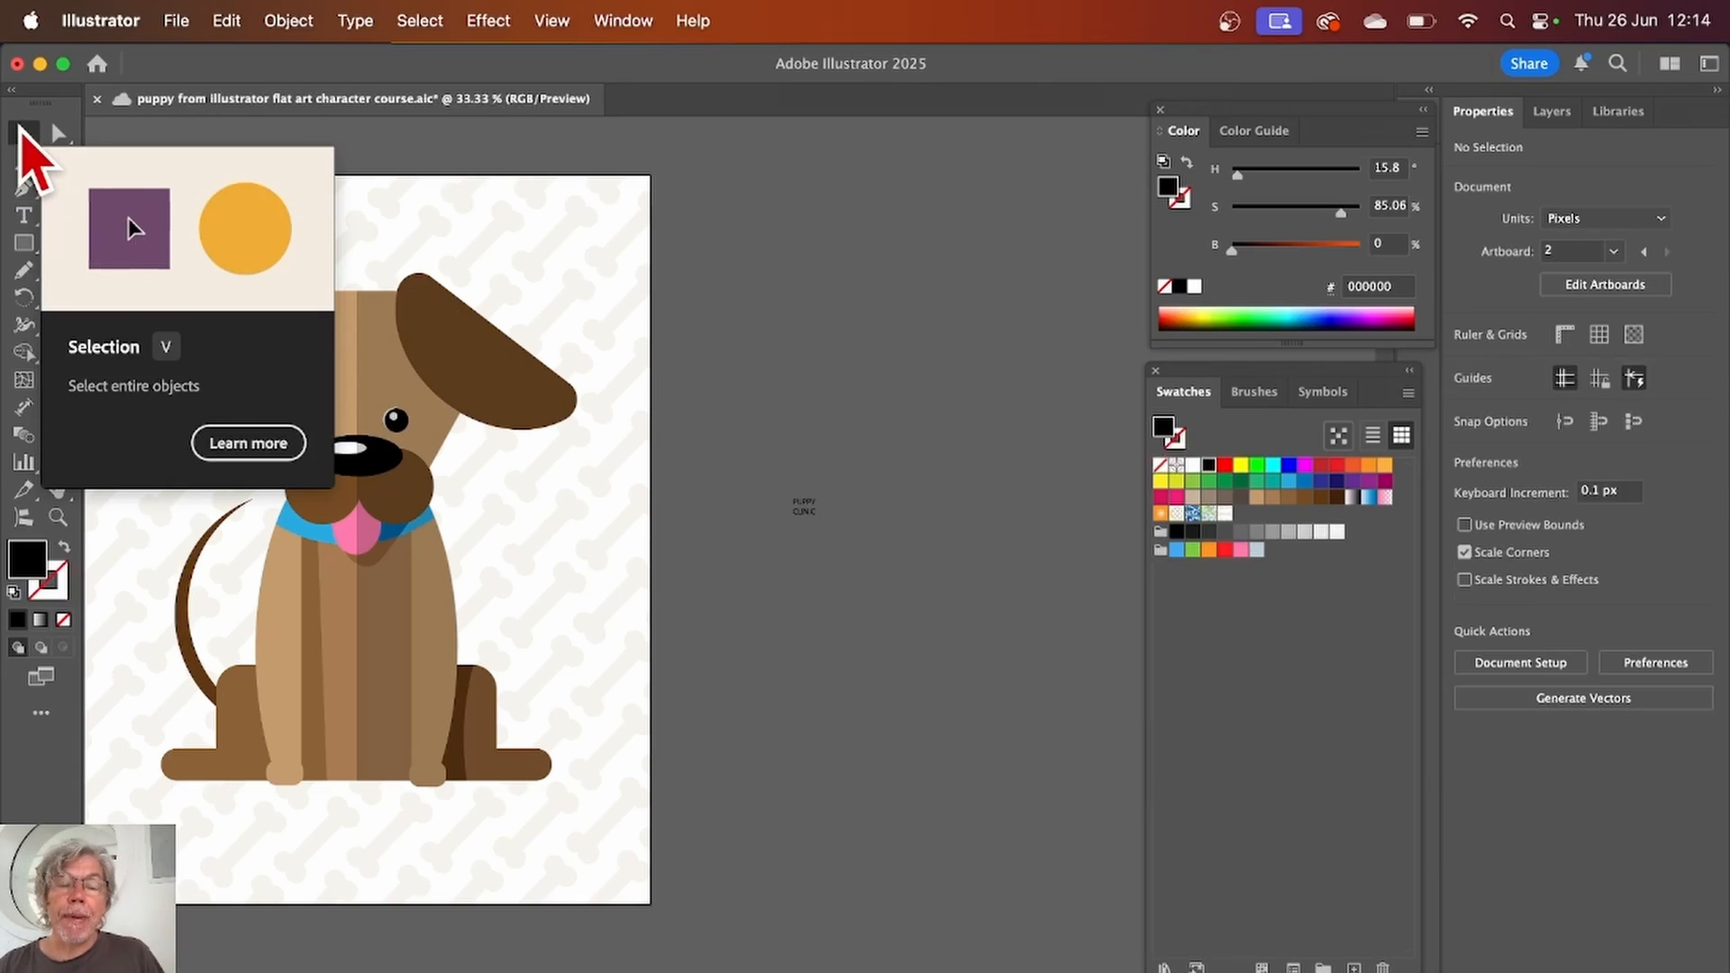
pyautogui.click(804, 507)
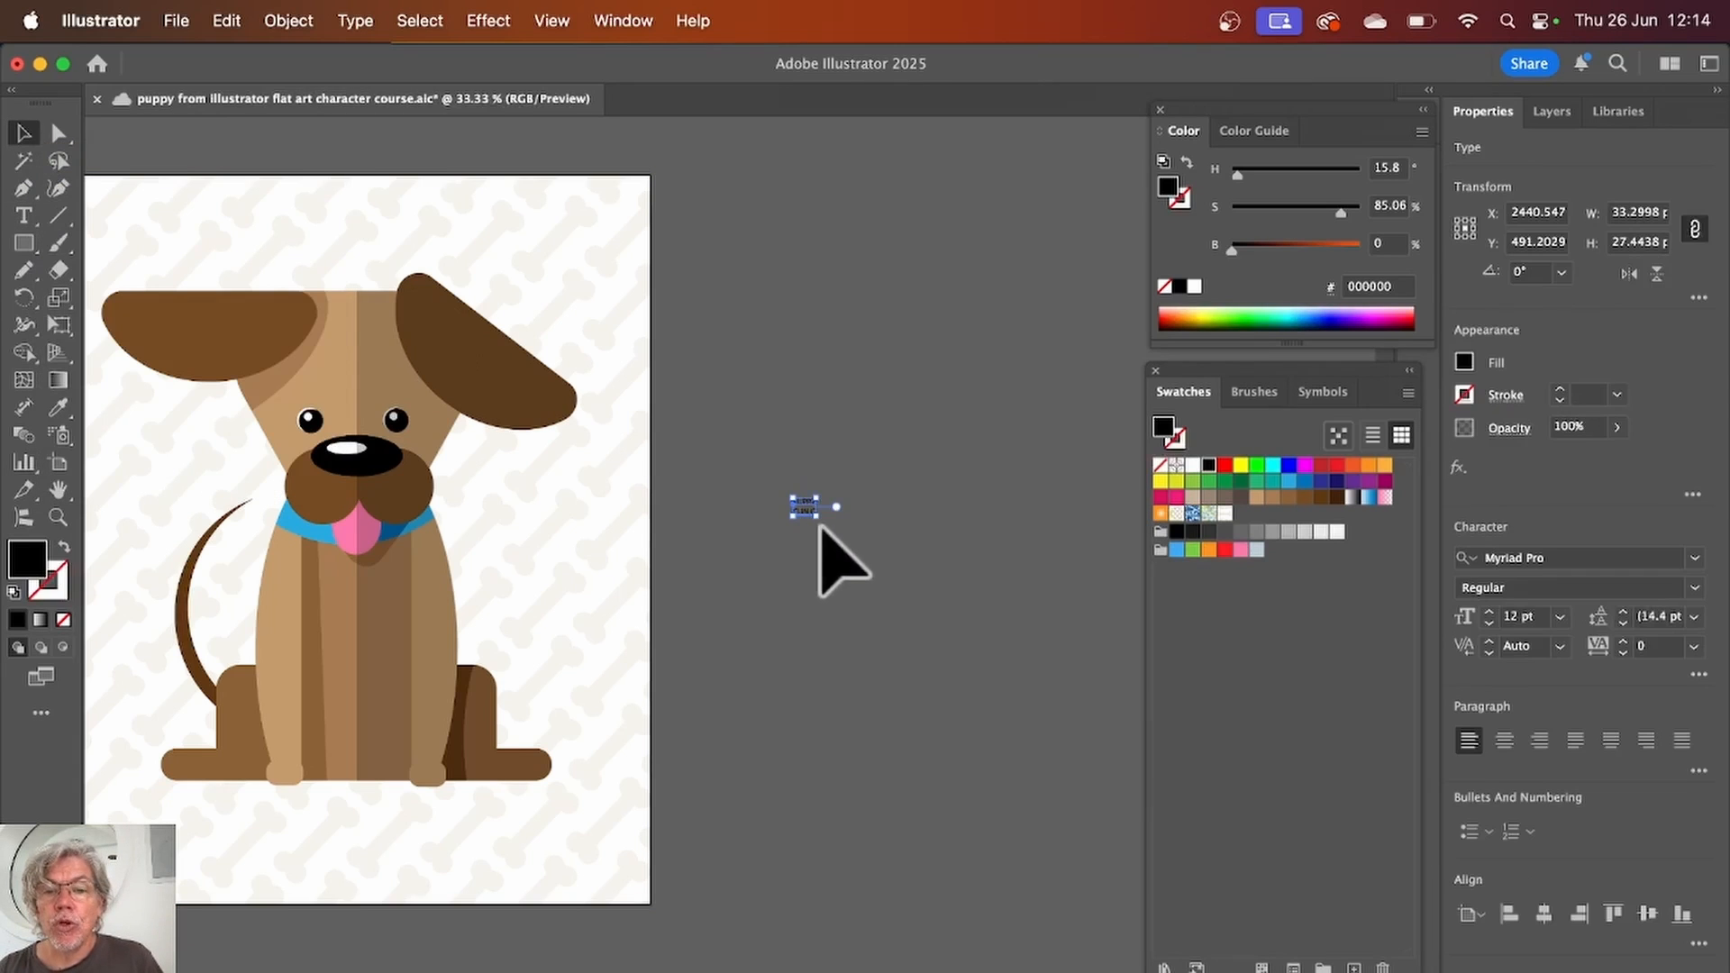
pyautogui.moveTo(837, 520); pyautogui.dragTo(1390, 875)
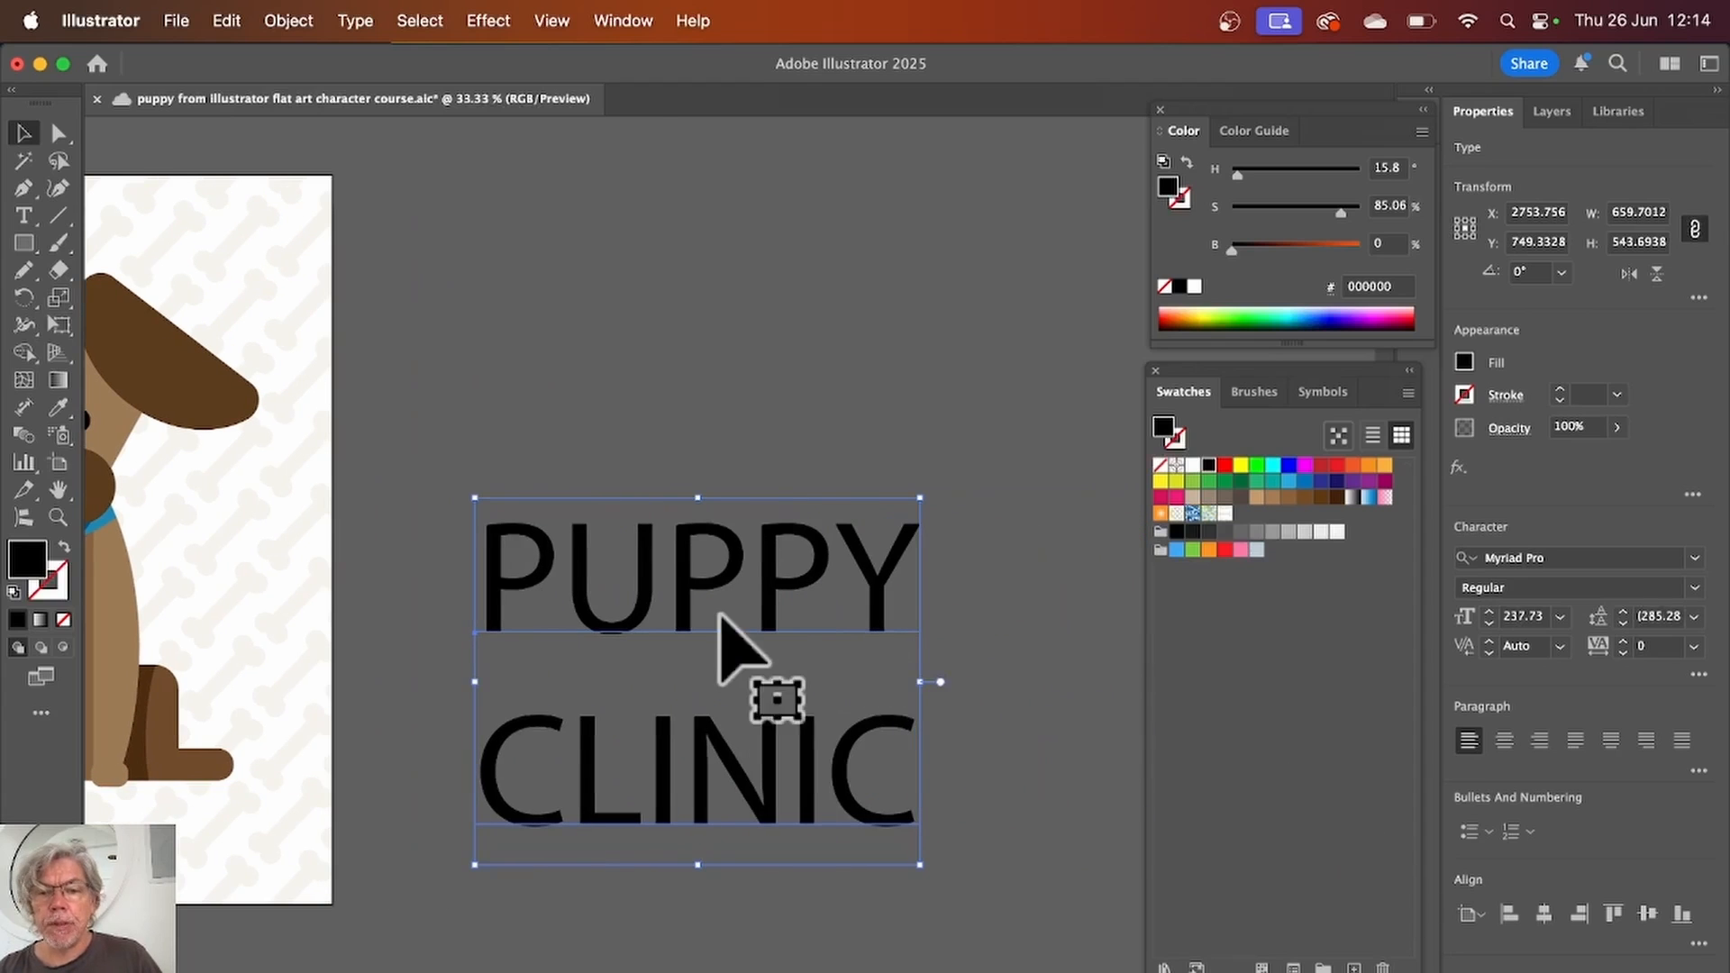
# Step: Reduce the font size of only the word CLINIC to 92 pt
pyautogui.doubleClick(749, 807)
pyautogui.doubleClick(751, 815)
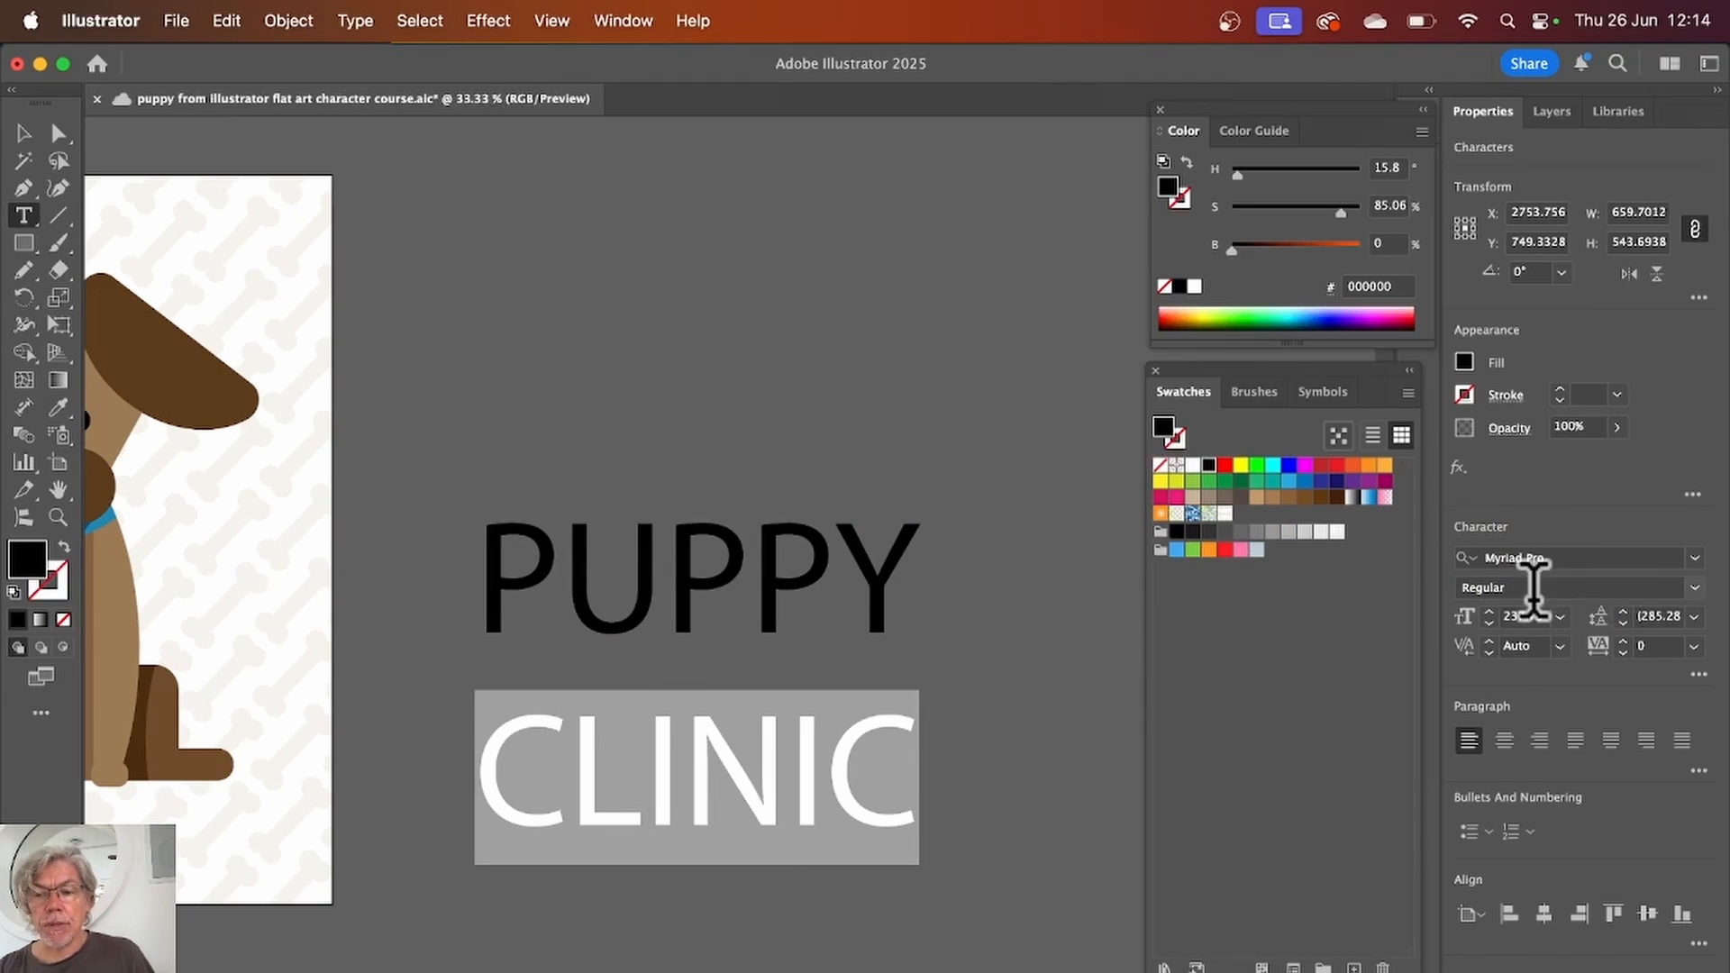
pyautogui.click(1489, 622)
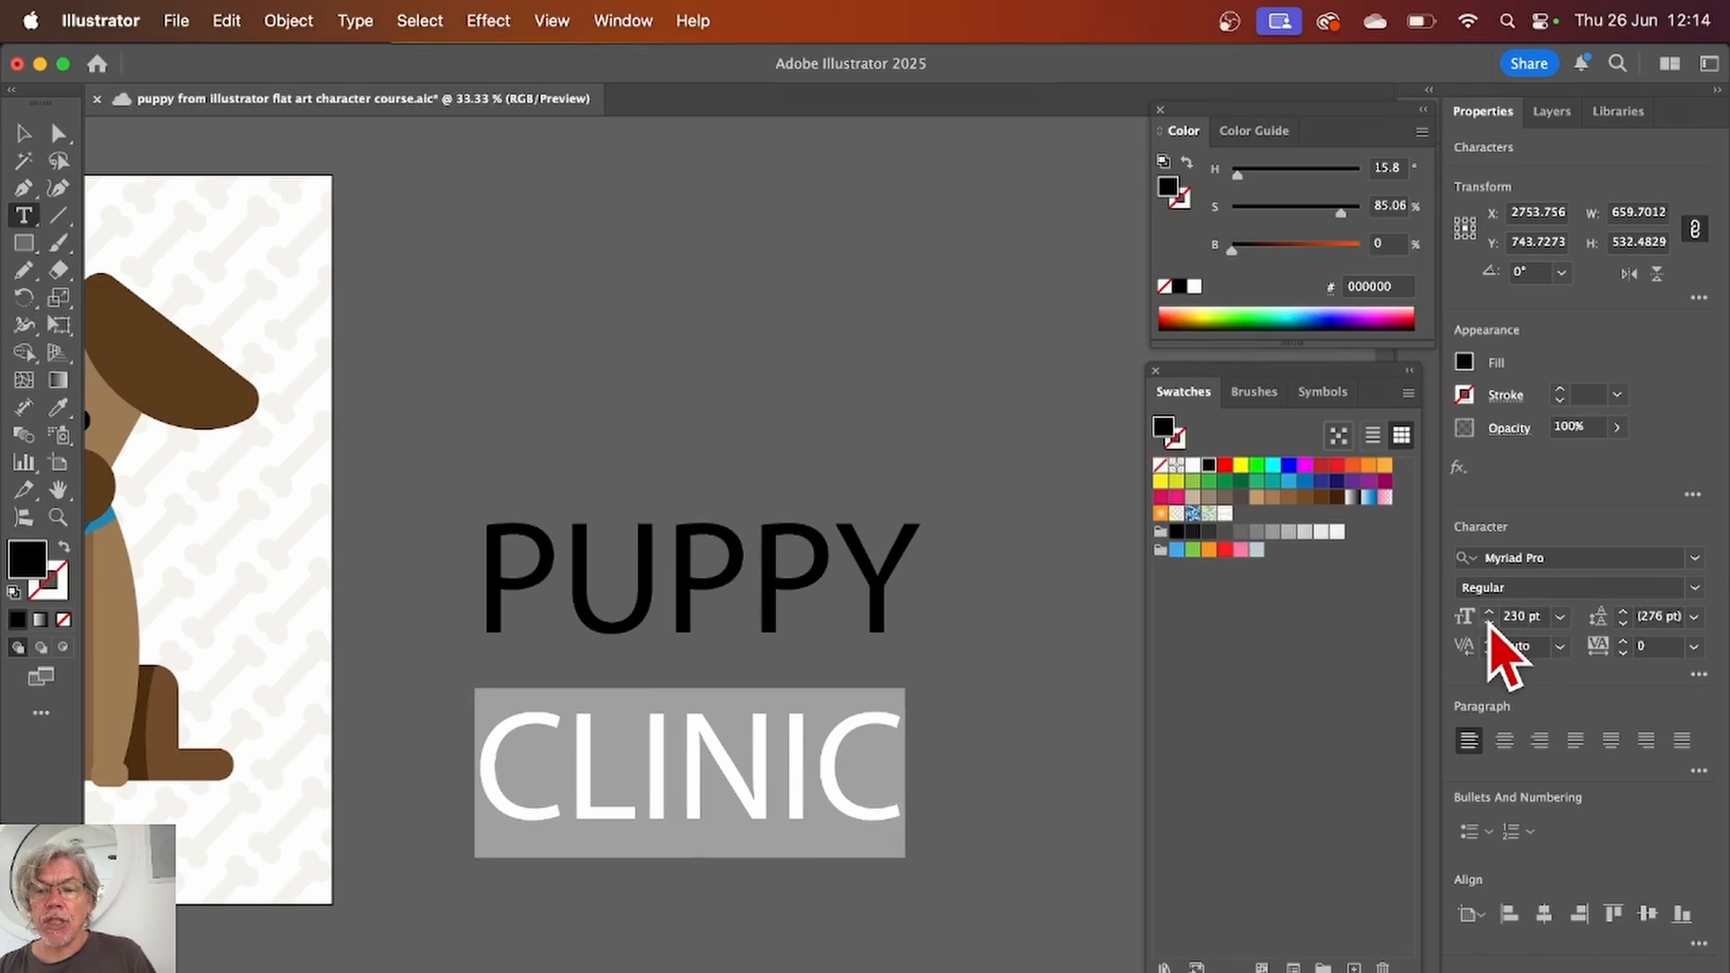
pyautogui.click(1489, 621)
pyautogui.click(1489, 621)
pyautogui.click(1488, 622)
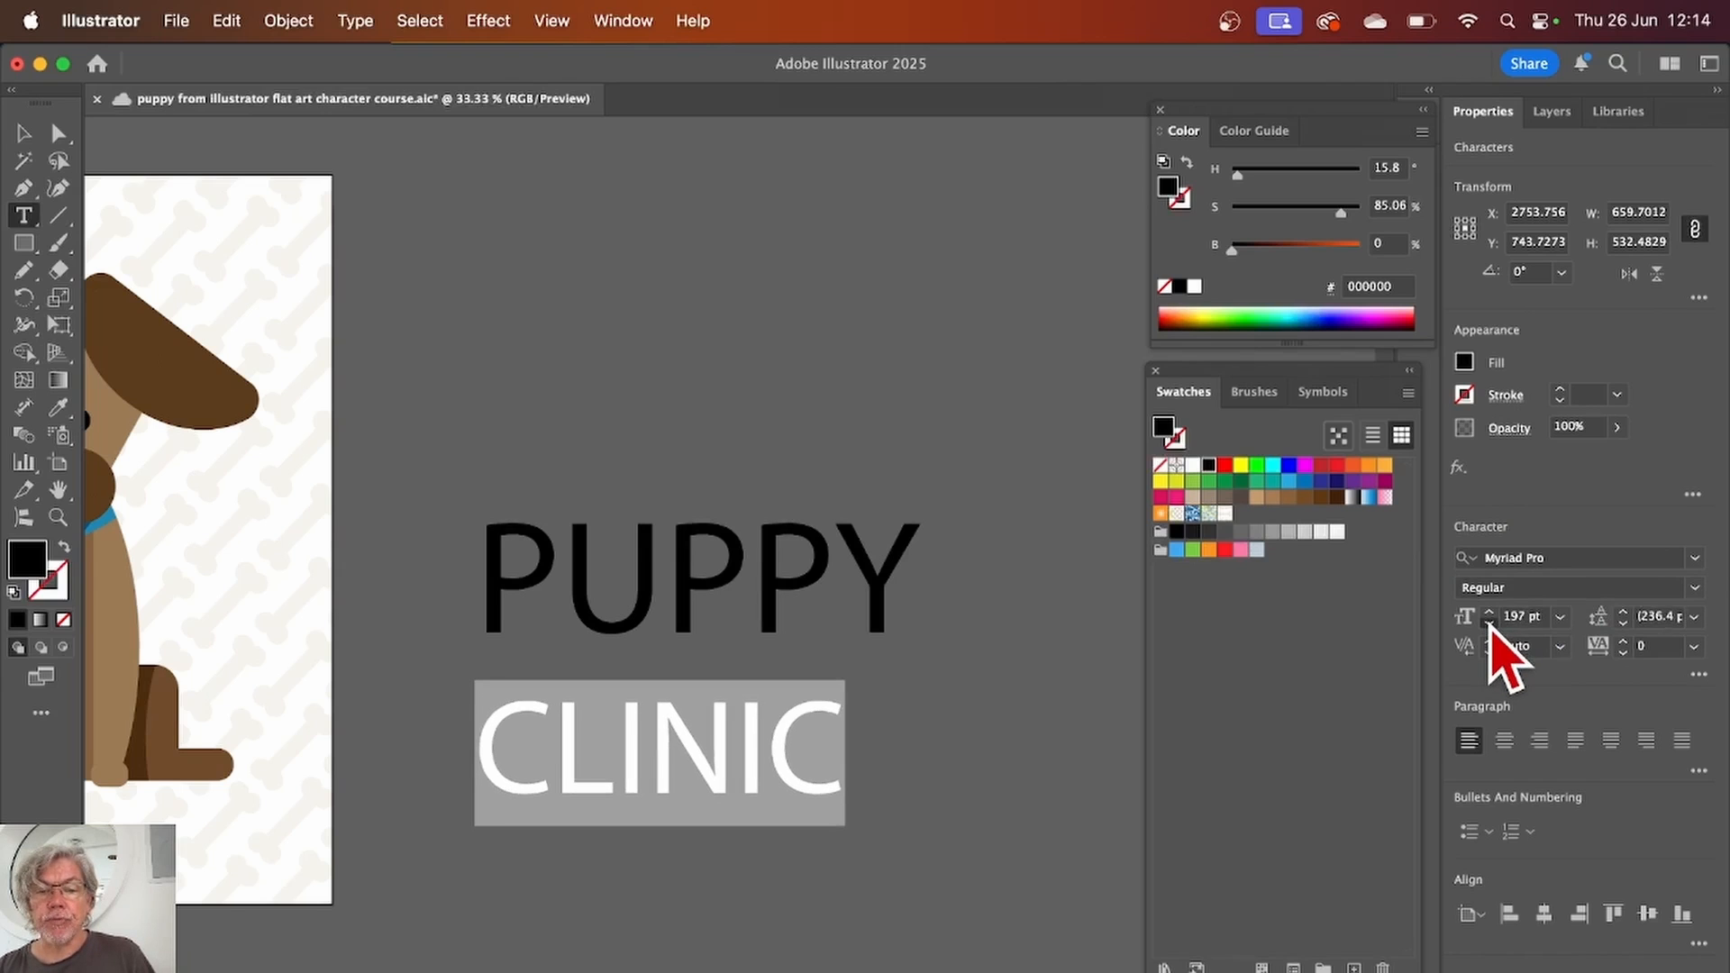
pyautogui.click(1489, 622)
pyautogui.click(1489, 622)
pyautogui.click(1489, 621)
pyautogui.click(1488, 622)
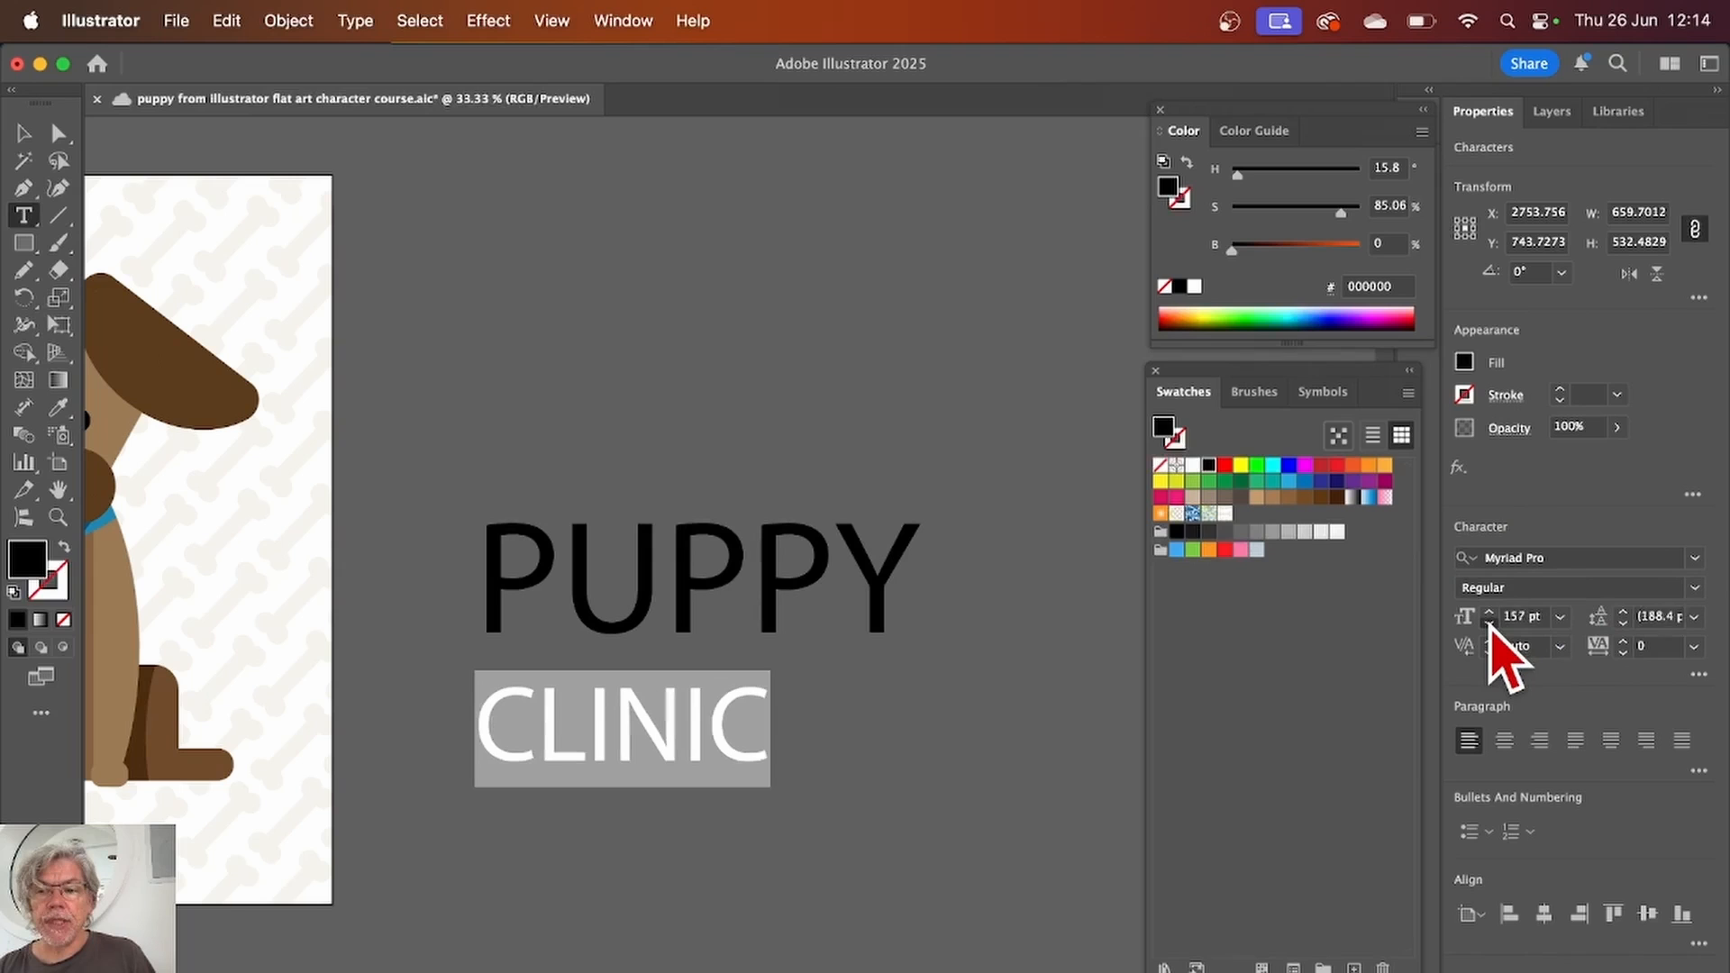
pyautogui.click(1488, 622)
pyautogui.click(1488, 621)
pyautogui.click(1488, 622)
pyautogui.click(1489, 621)
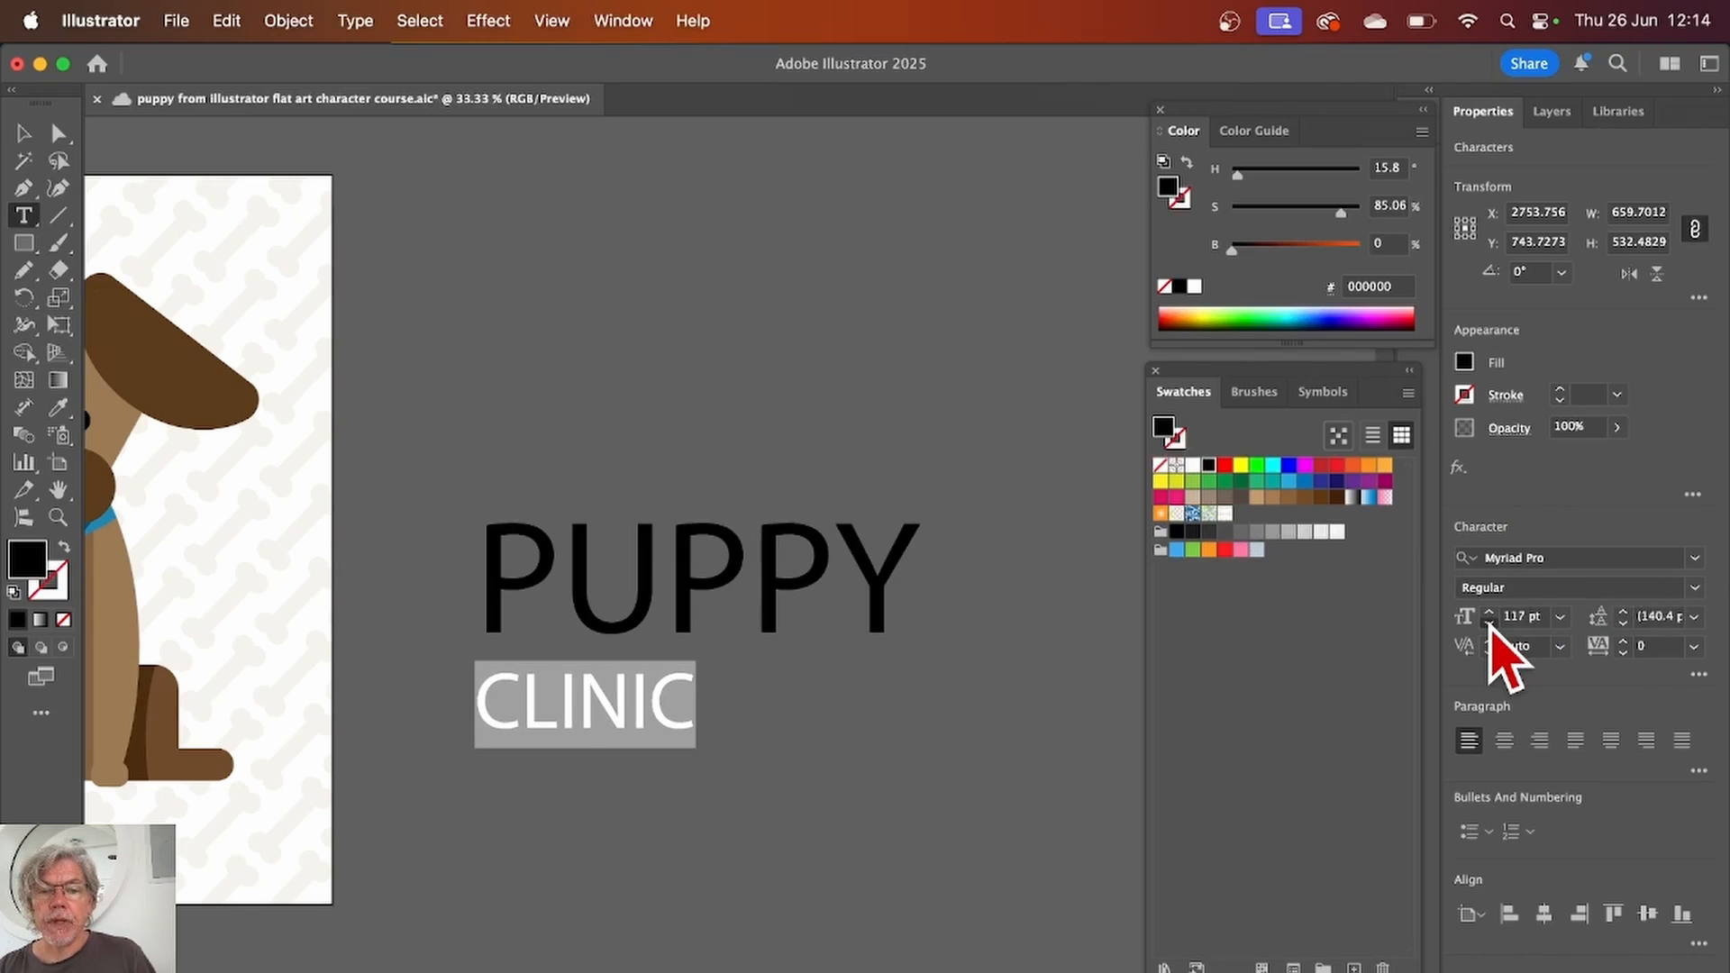
pyautogui.click(1488, 622)
pyautogui.click(1489, 622)
pyautogui.click(1489, 622)
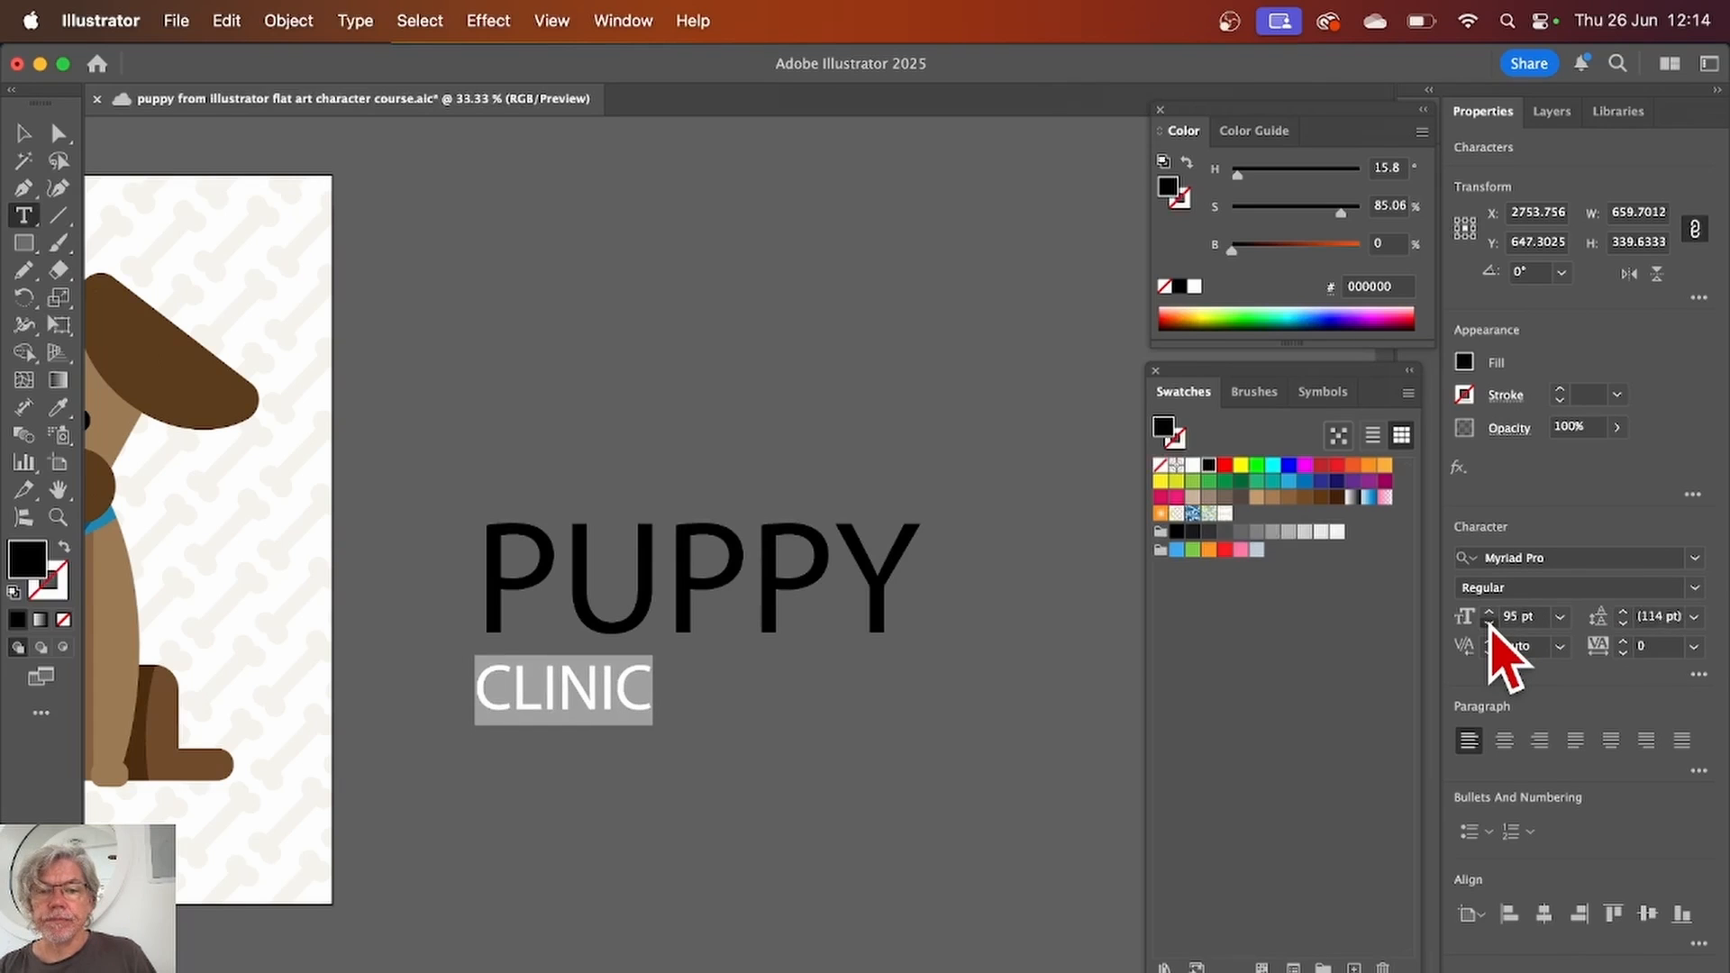
pyautogui.click(1489, 621)
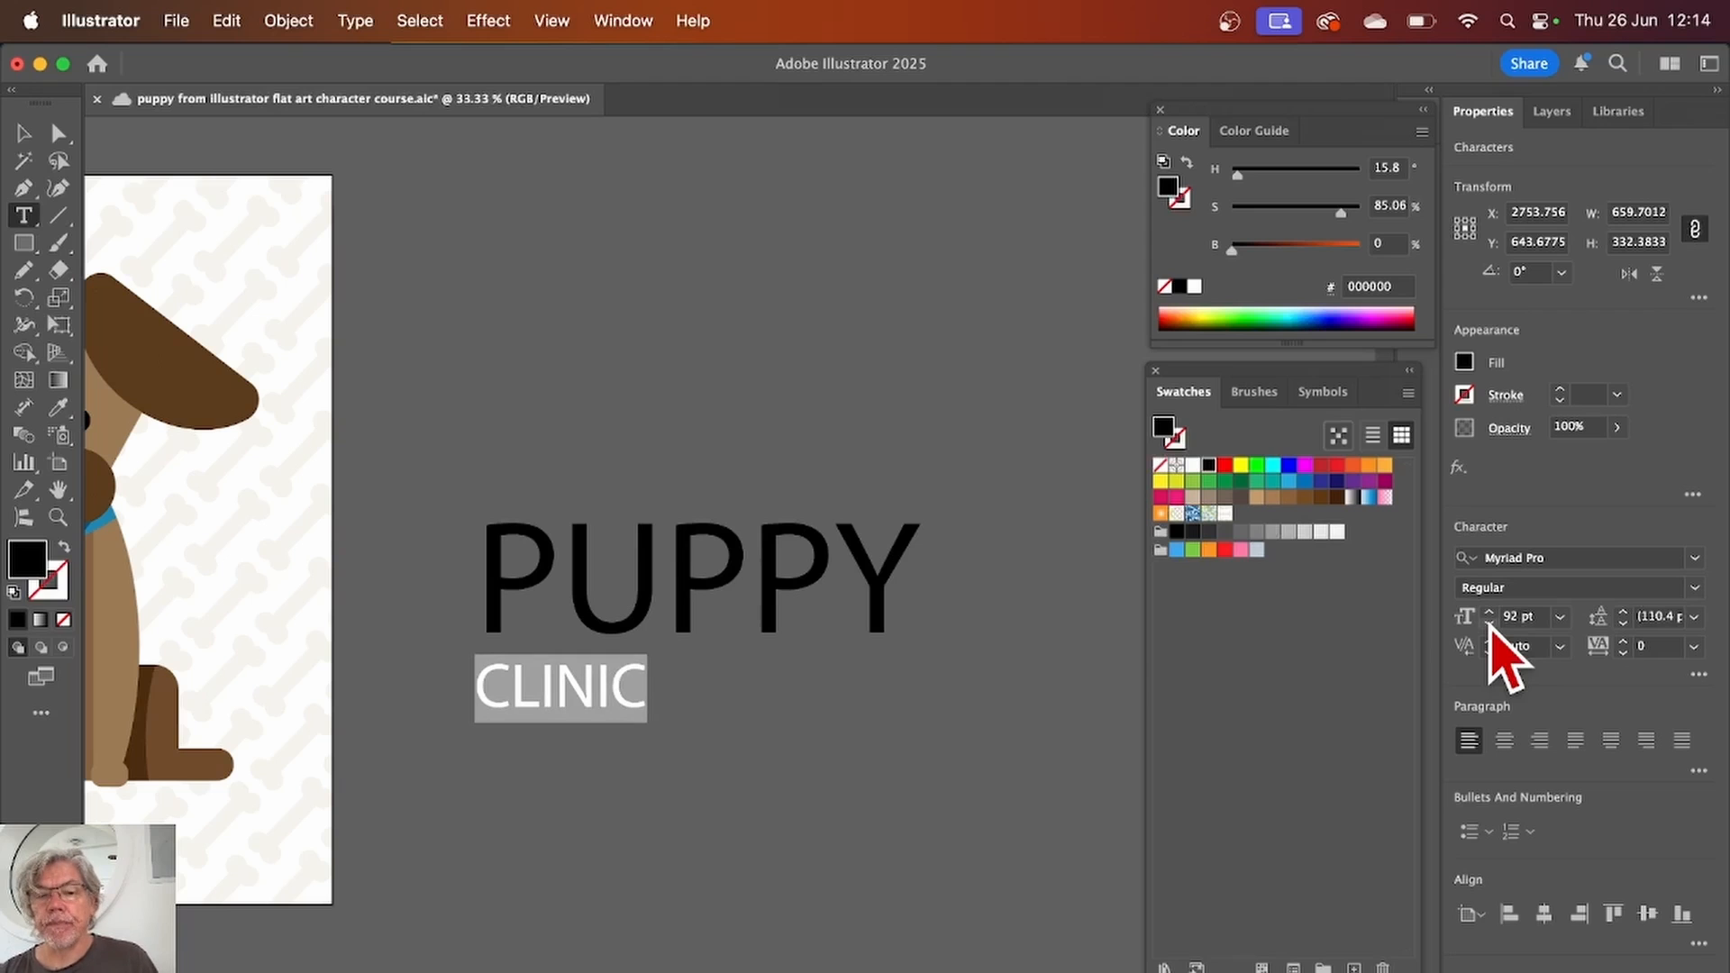
# Step: Change the font of both the PUPPY and CLINIC lines to Abril Fatface Regular
pyautogui.click(657, 686)
pyautogui.moveTo(645, 688); pyautogui.dragTo(477, 565)
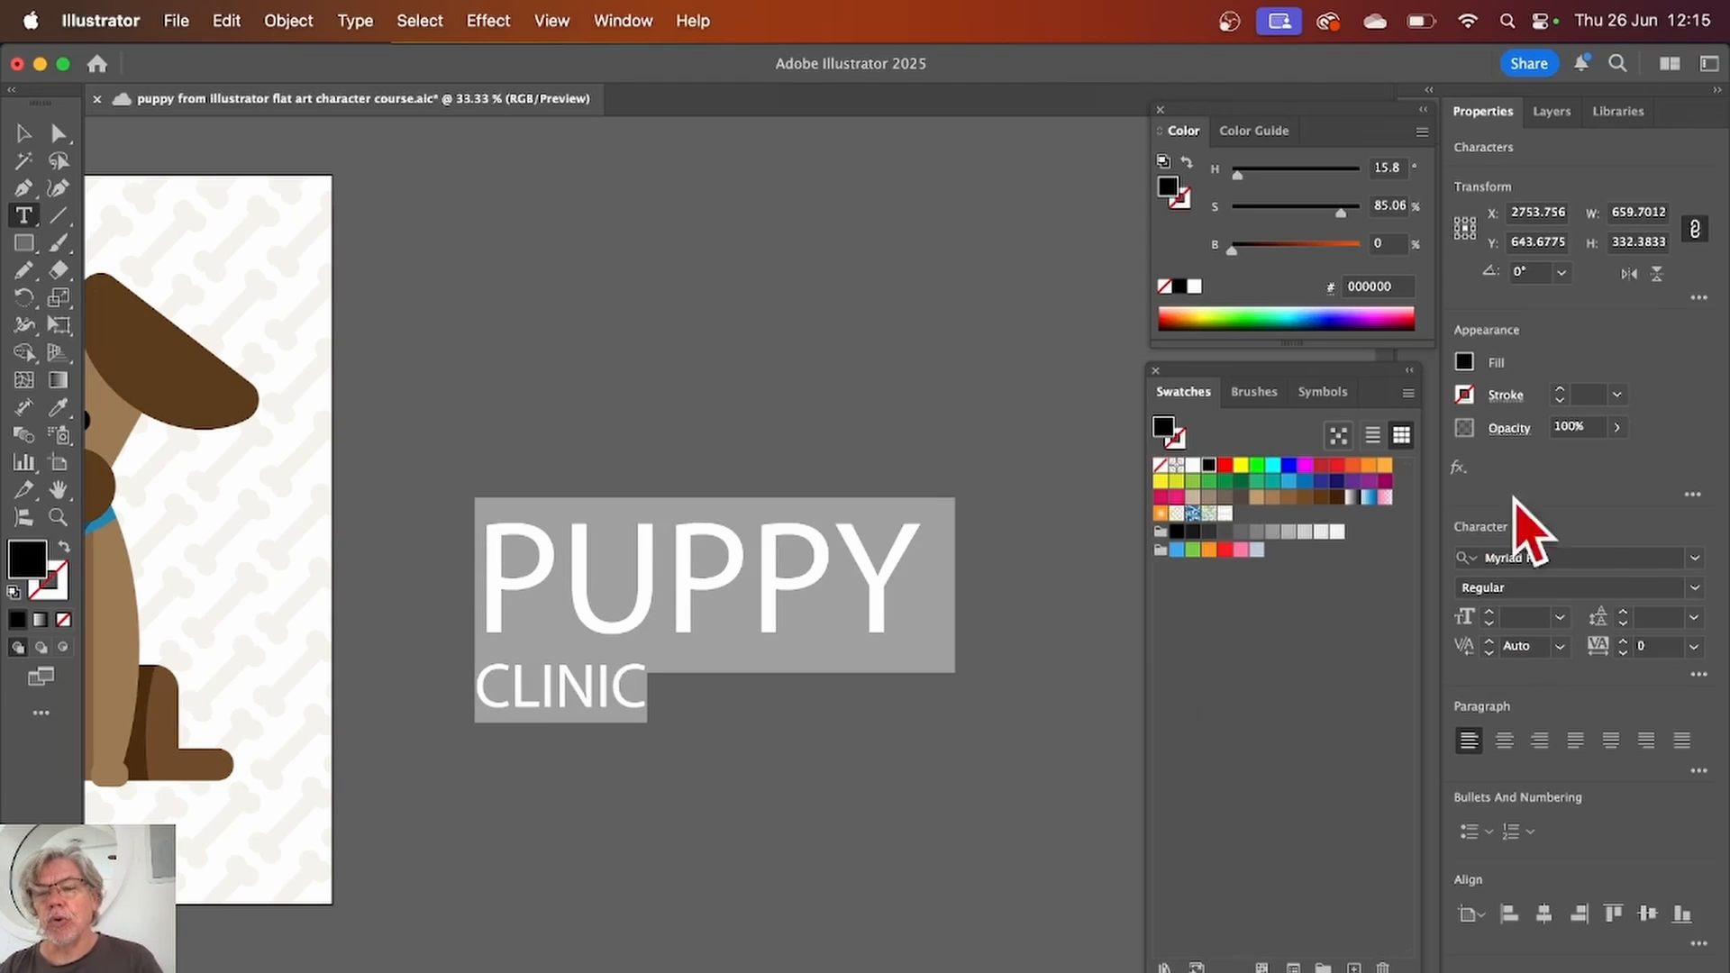
pyautogui.click(1695, 559)
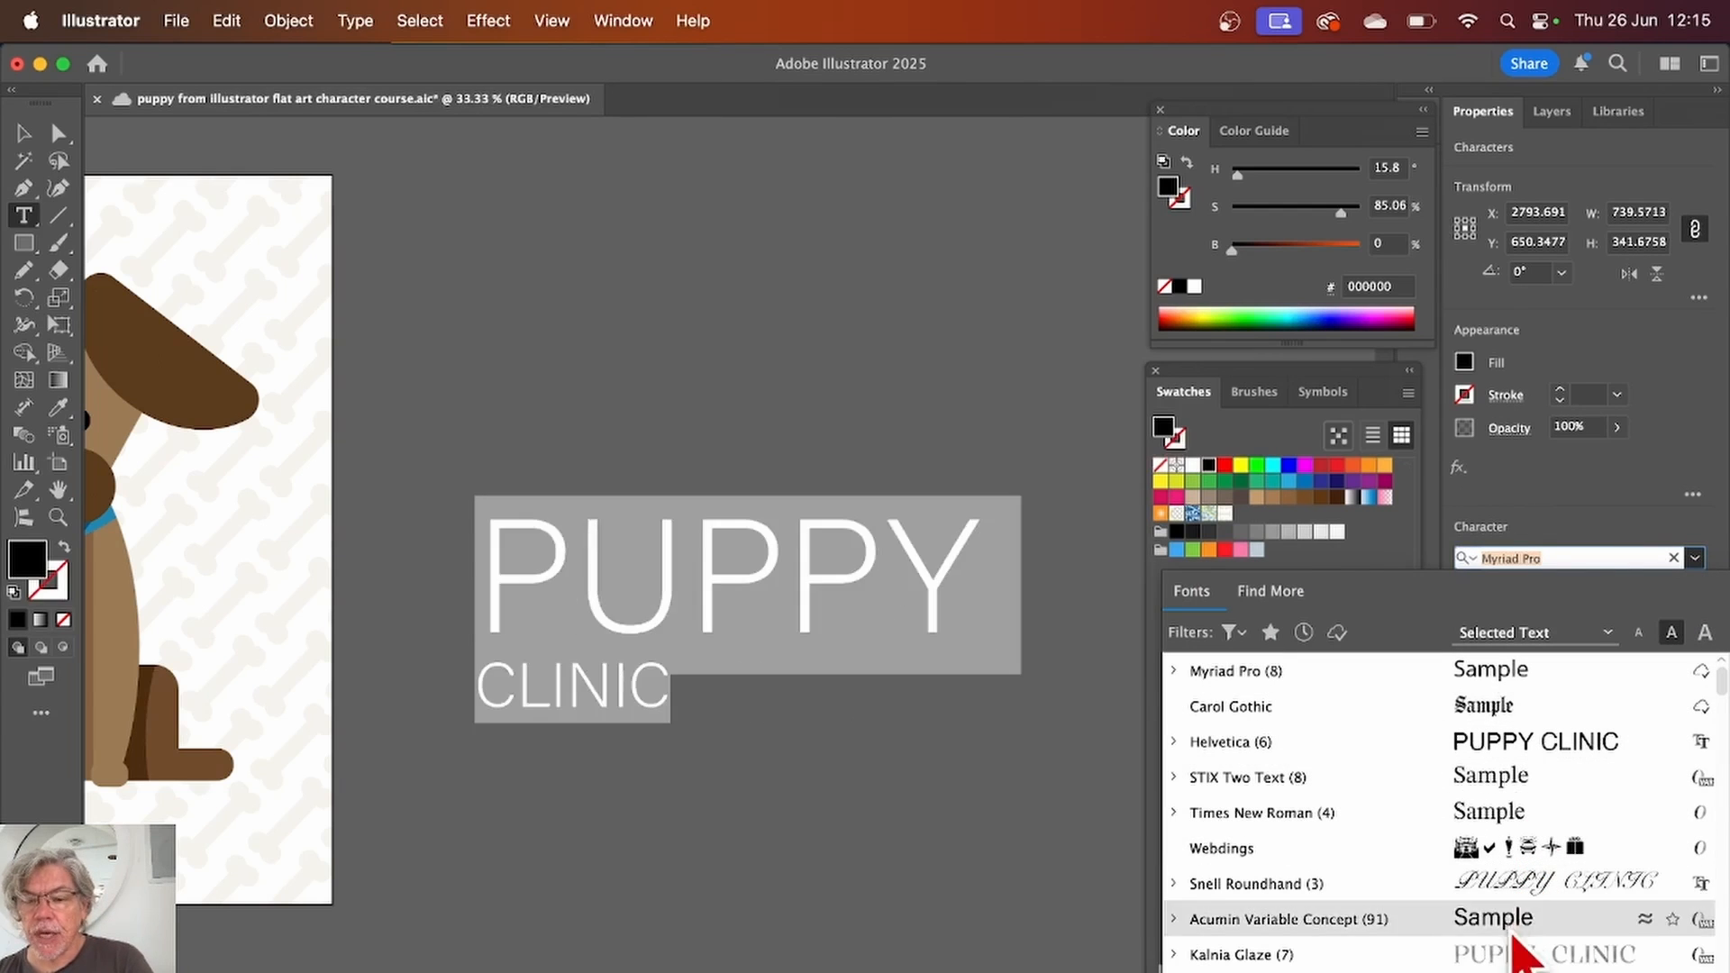
pyautogui.scroll(-3, 1493, 963)
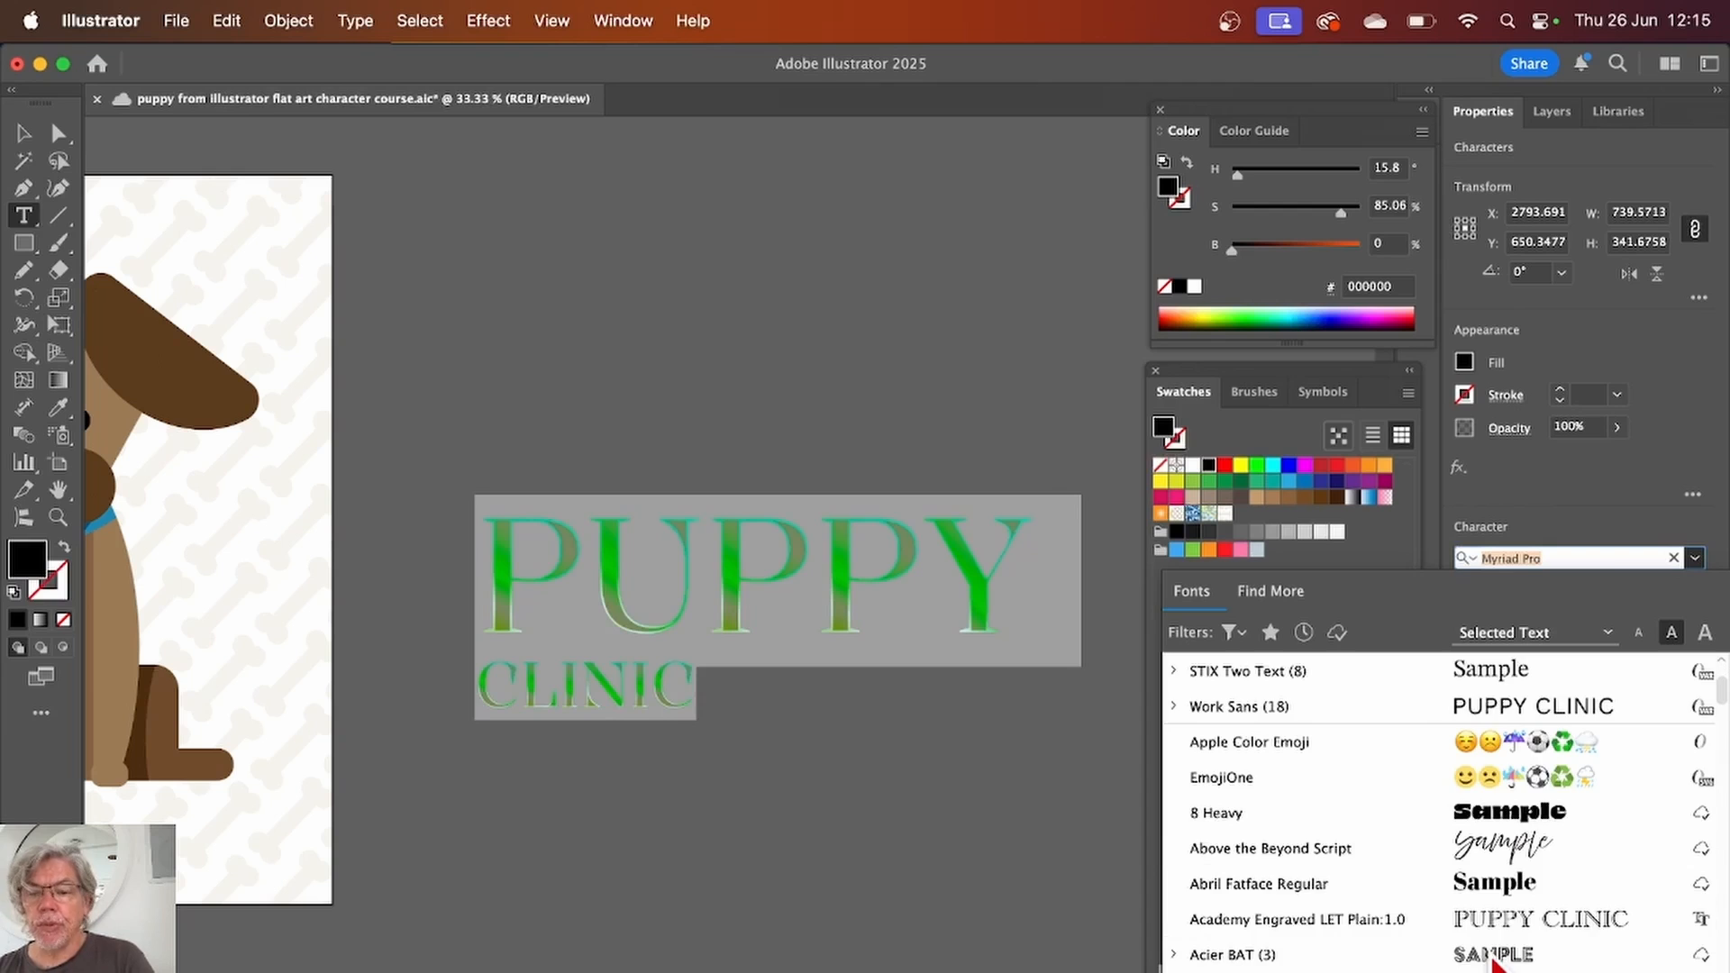
pyautogui.scroll(-2, 1493, 963)
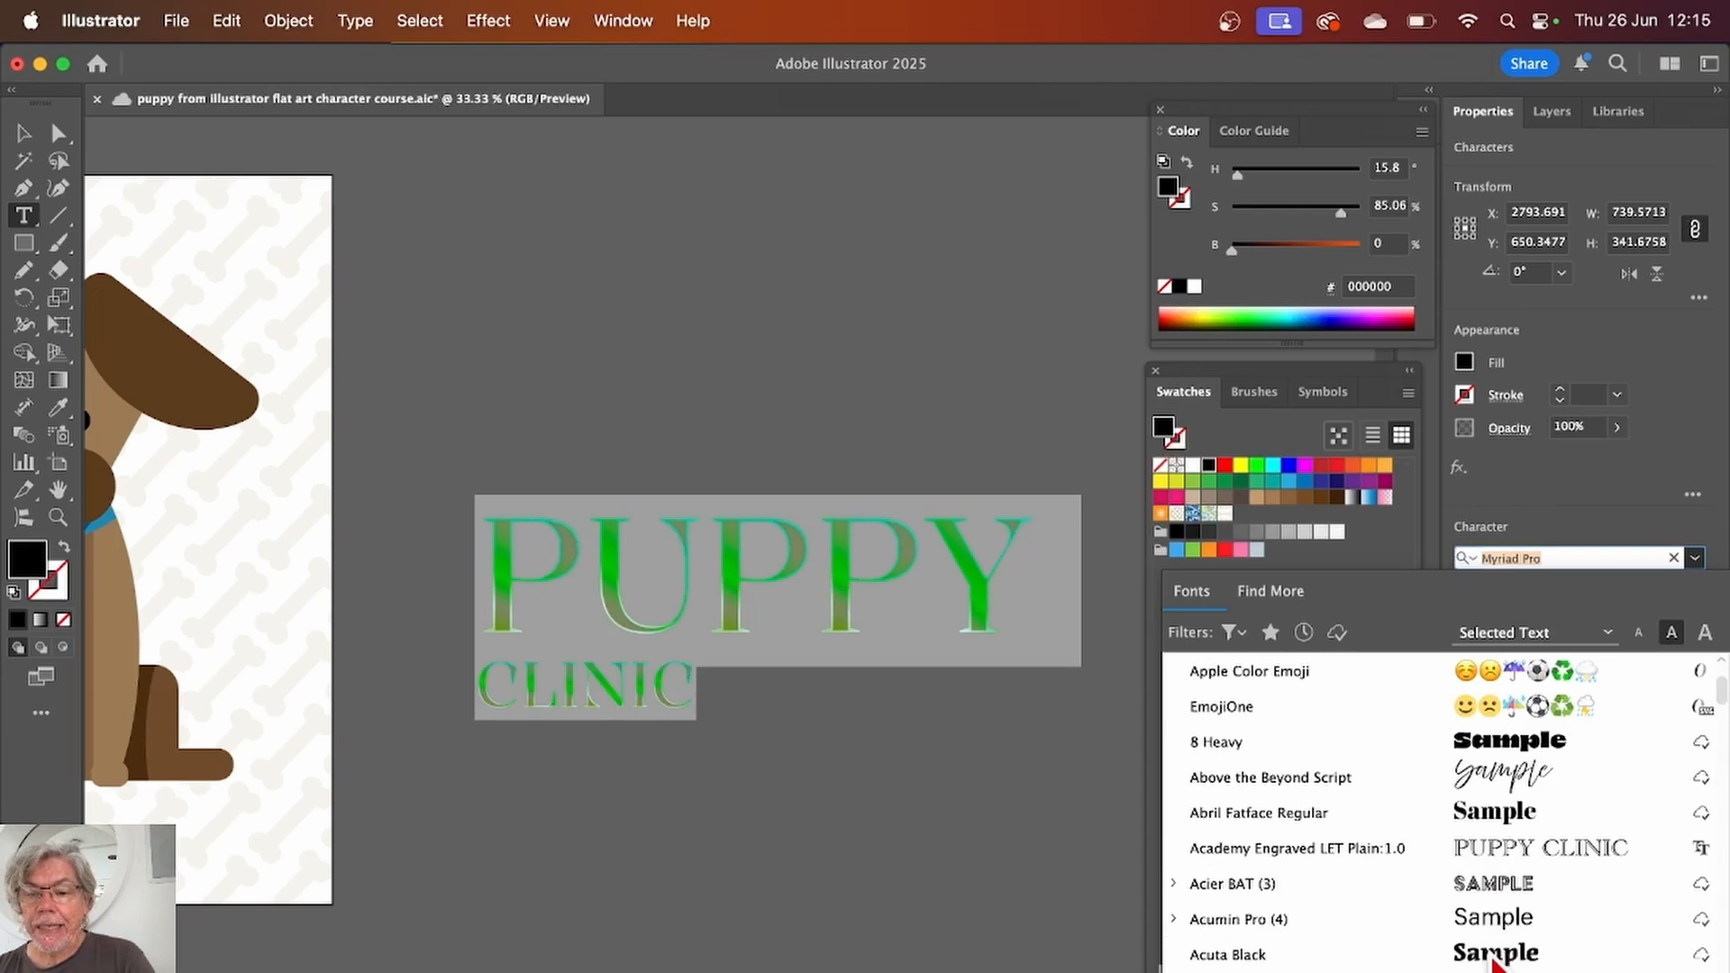
pyautogui.click(1496, 831)
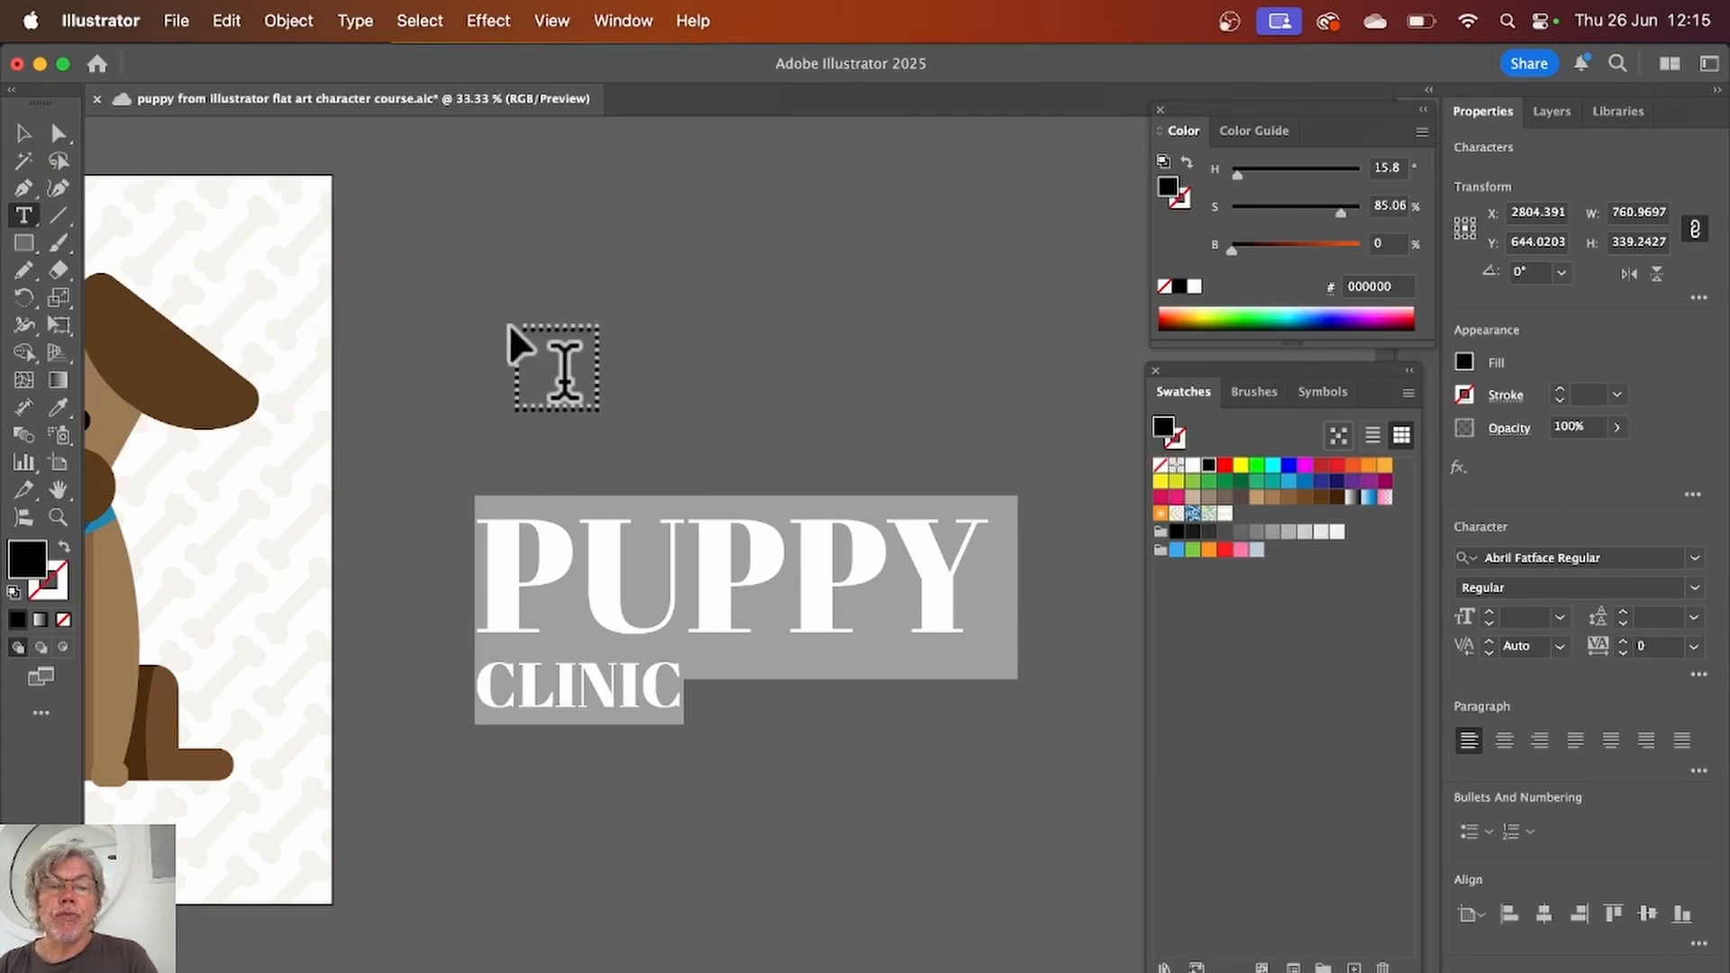
# Step: Fill both lines of the PUPPY CLINIC text with the blue swatch 0071bc and deselect the text
pyautogui.hscroll(-6, 516, 330)
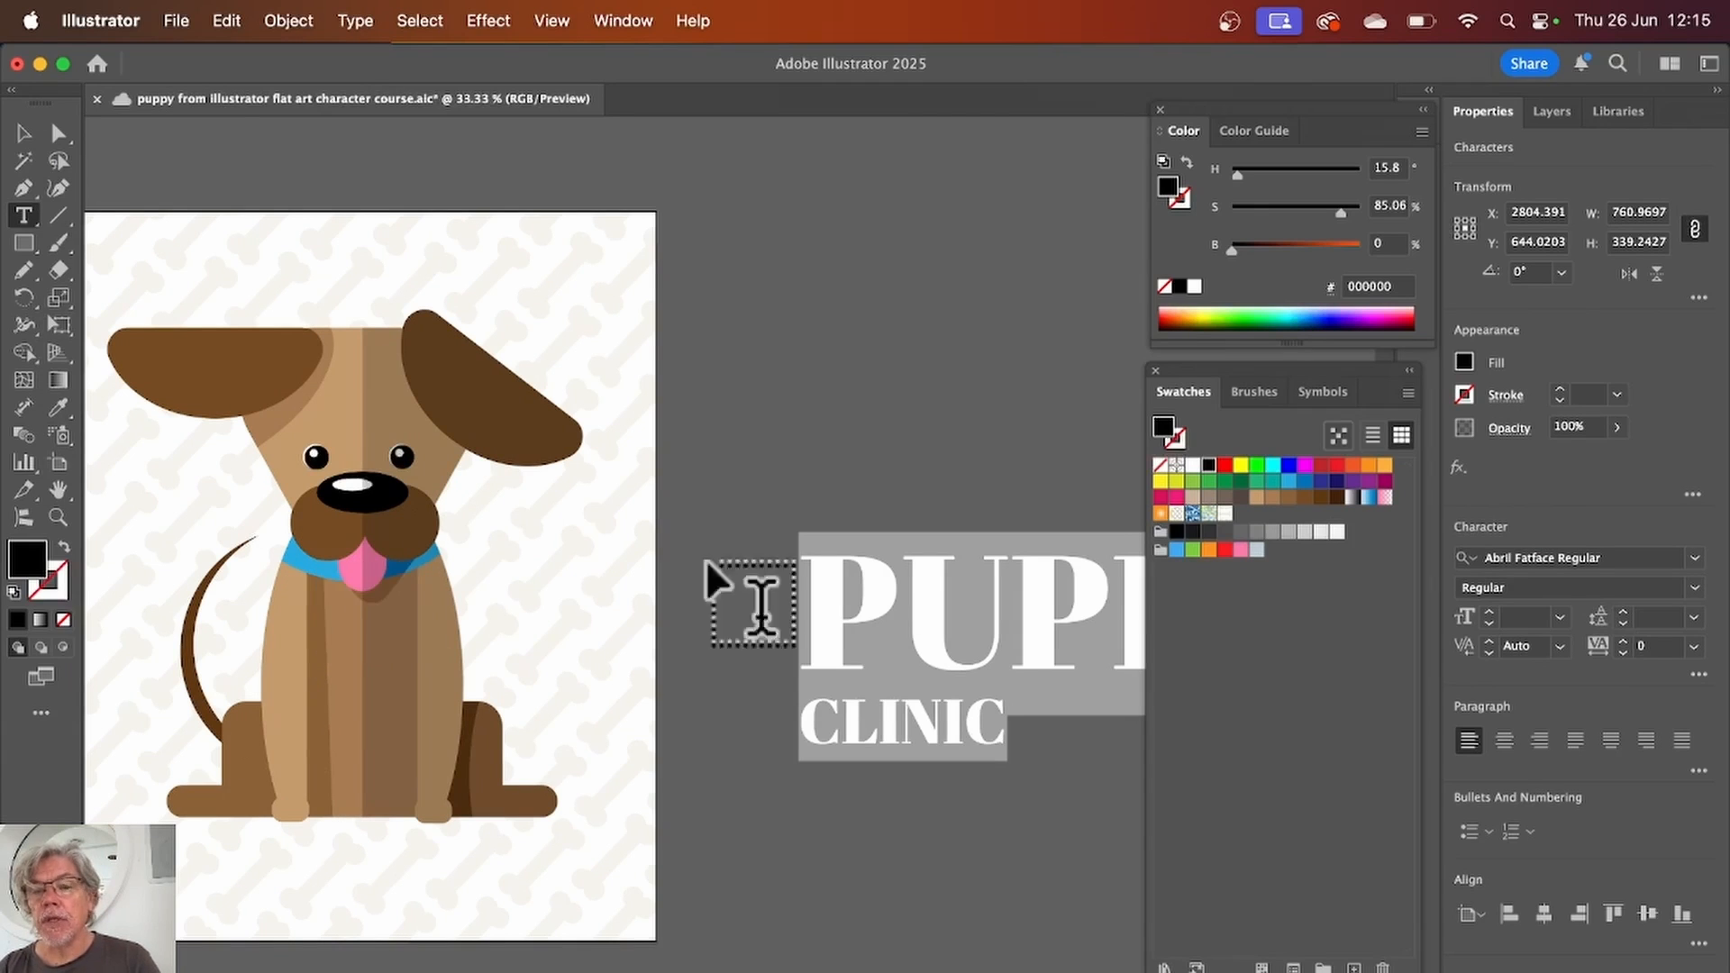
pyautogui.click(1304, 482)
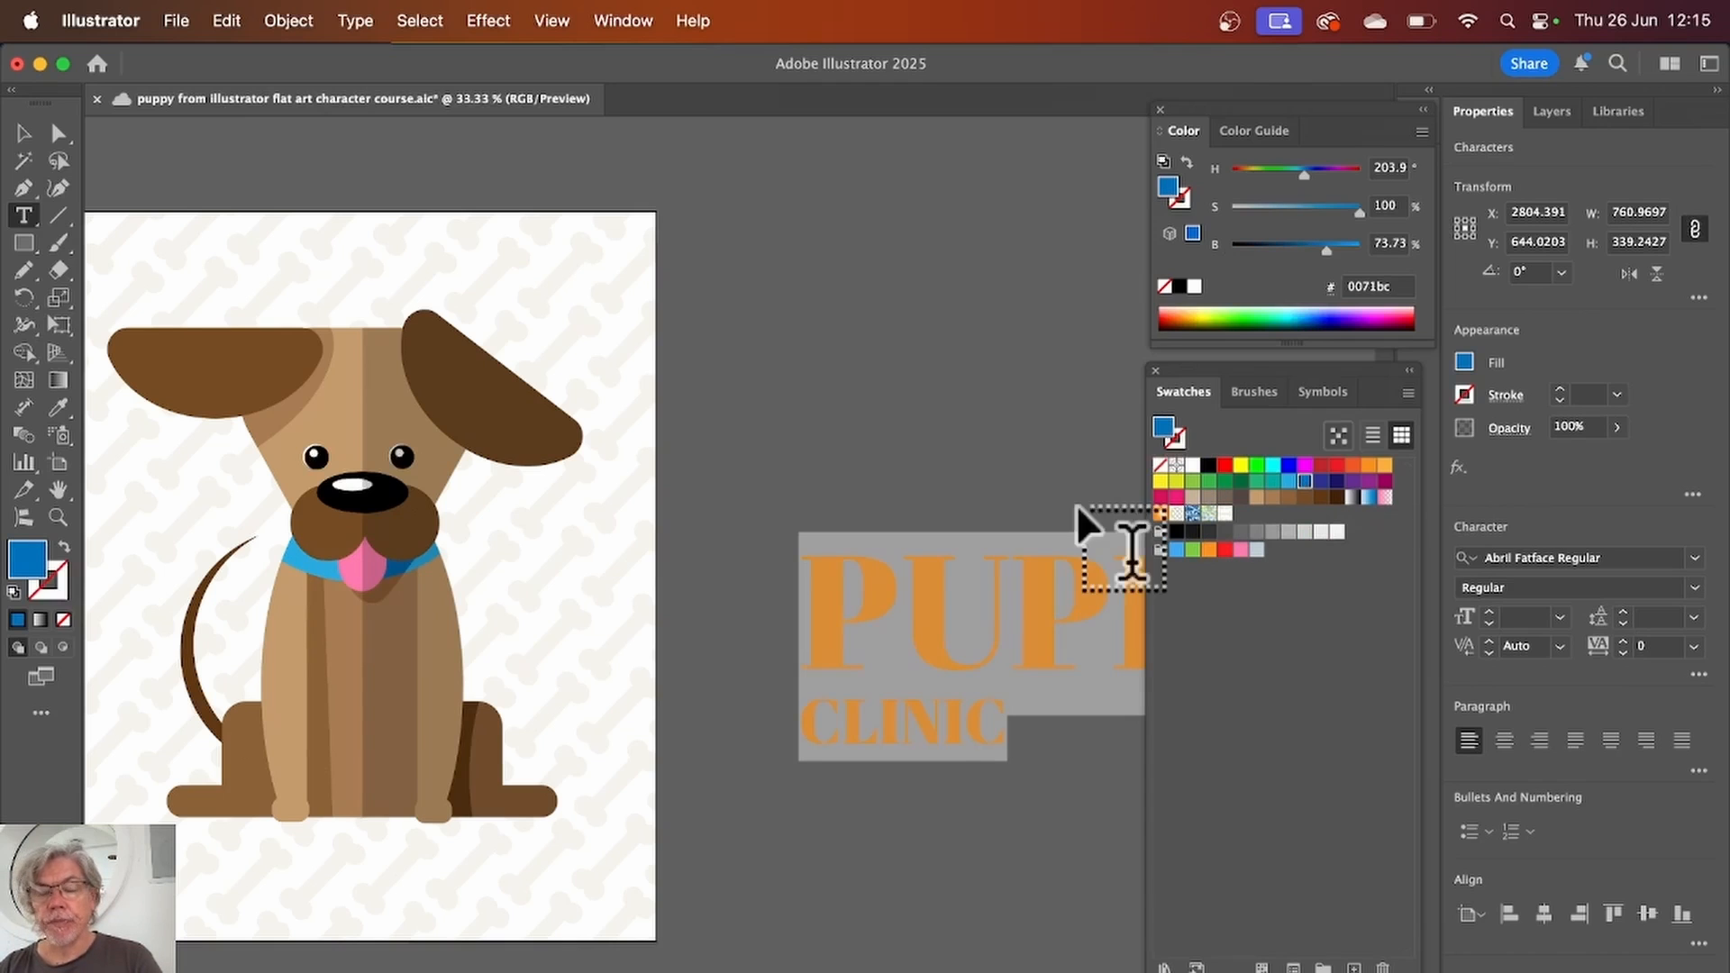
pyautogui.click(22, 133)
pyautogui.click(744, 331)
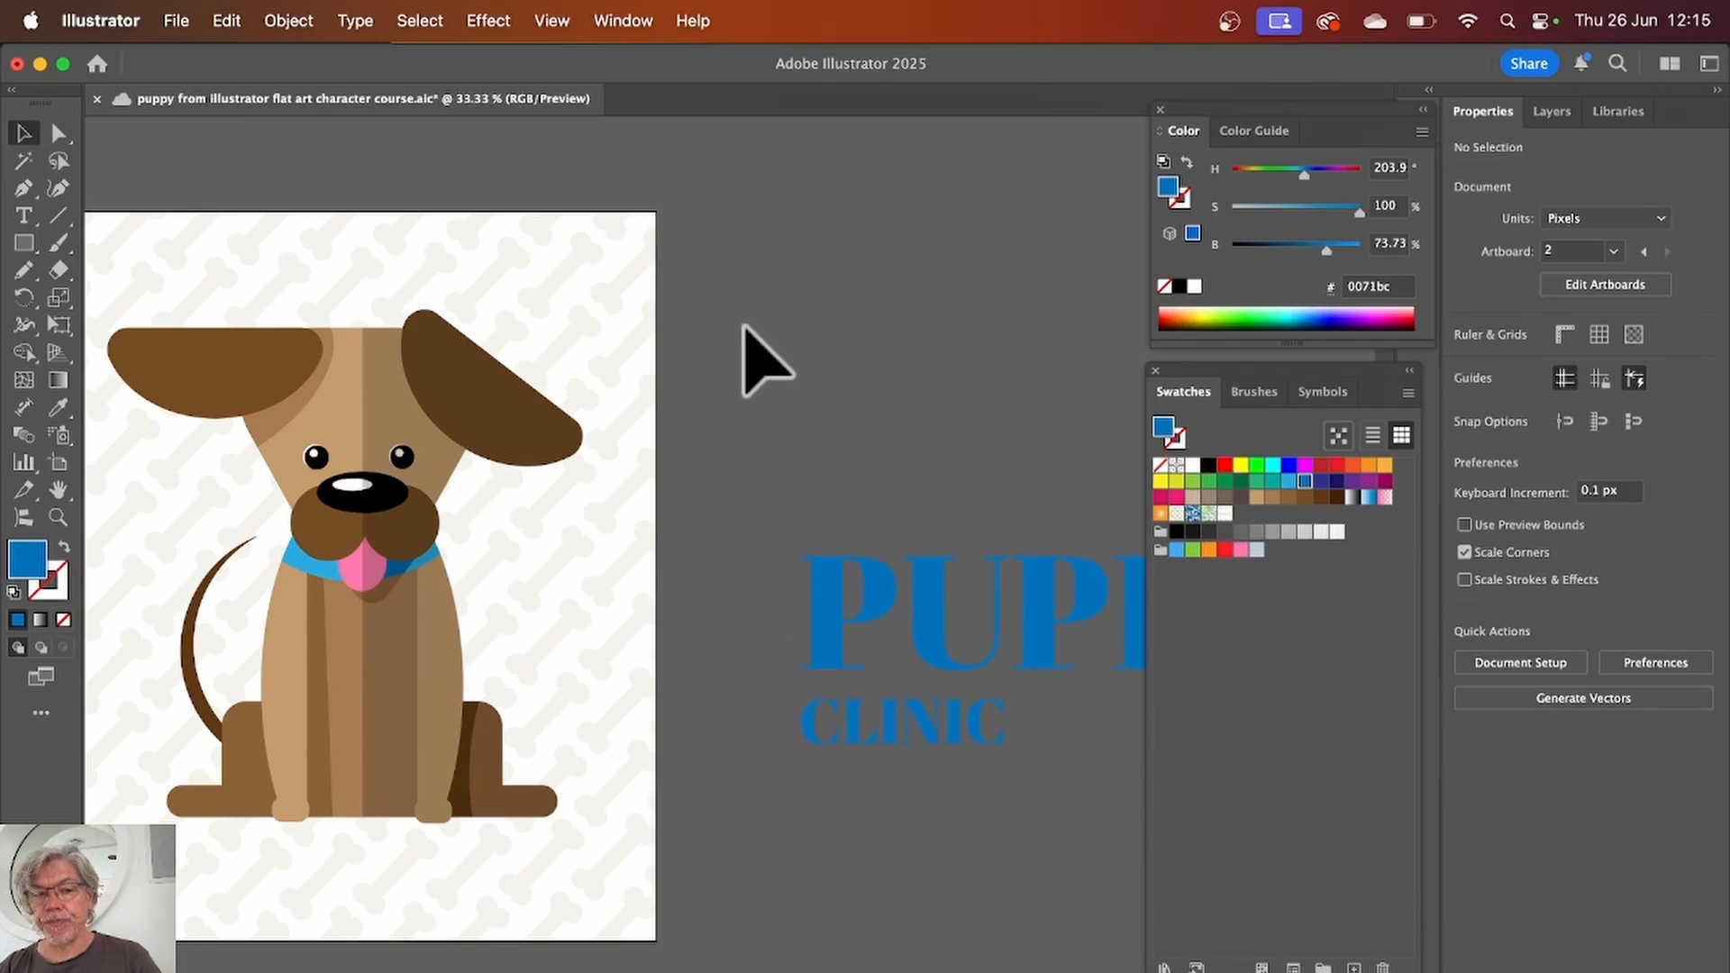
# Step: Move the PUPPY CLINIC text onto the second artboard over the puppy and rotate it 90° to read upwards
pyautogui.moveTo(928, 626); pyautogui.dragTo(562, 611)
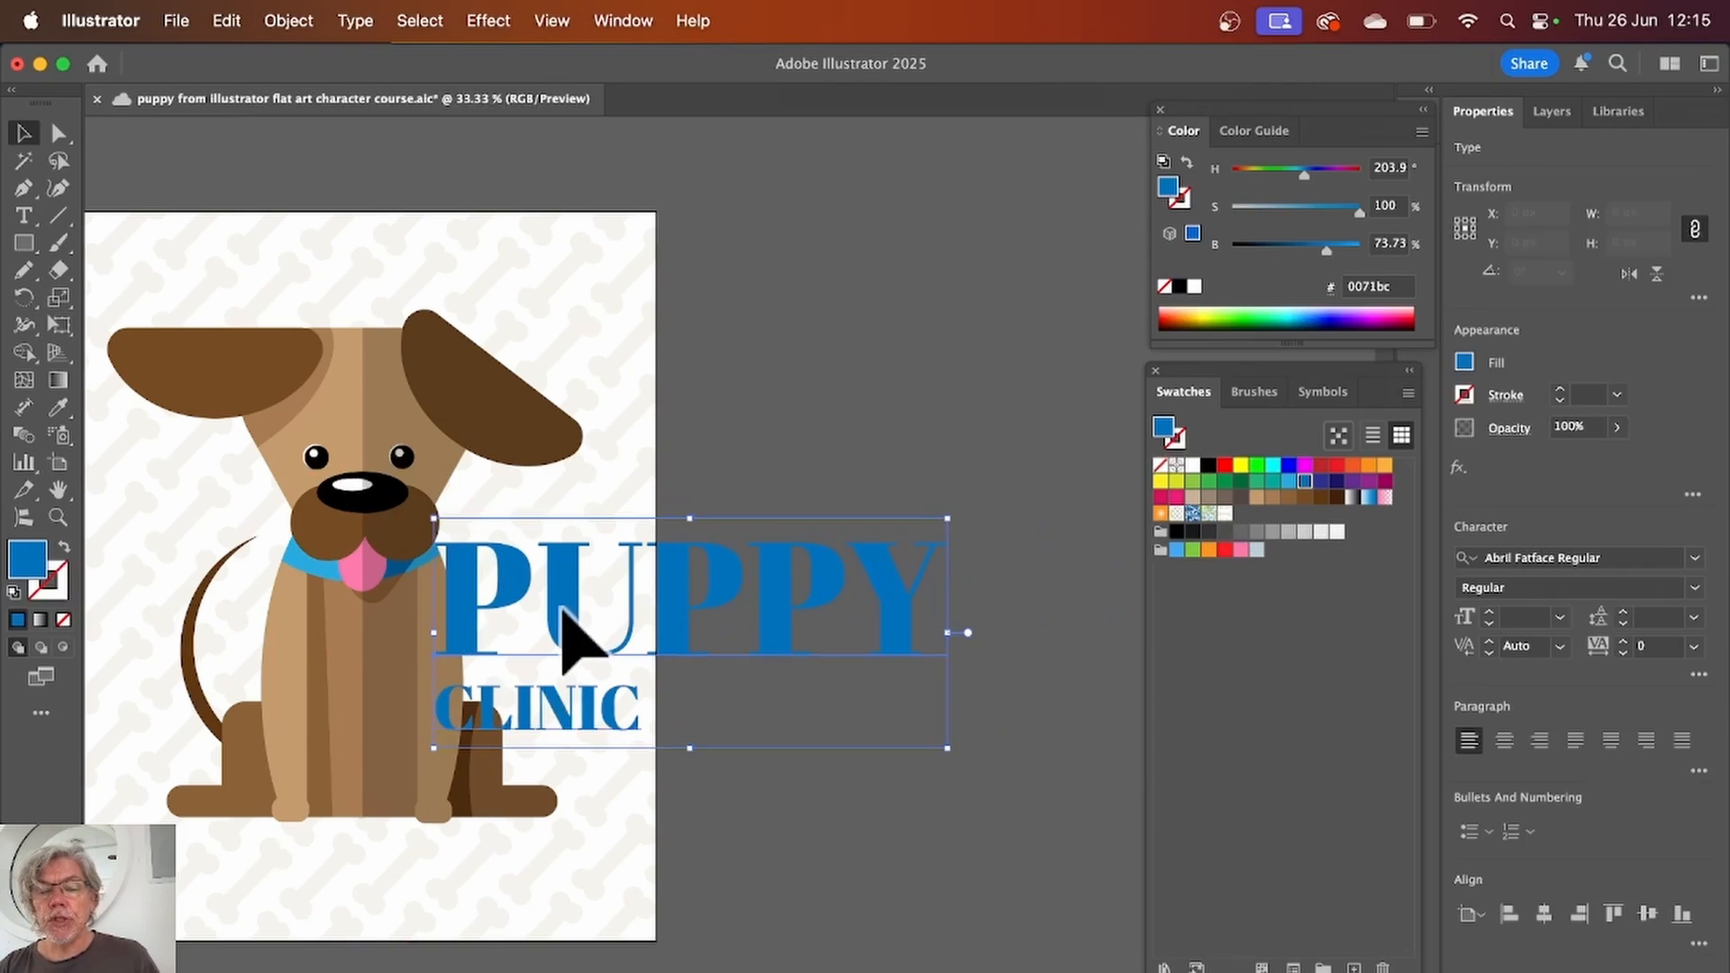
pyautogui.hscroll(-5, 562, 628)
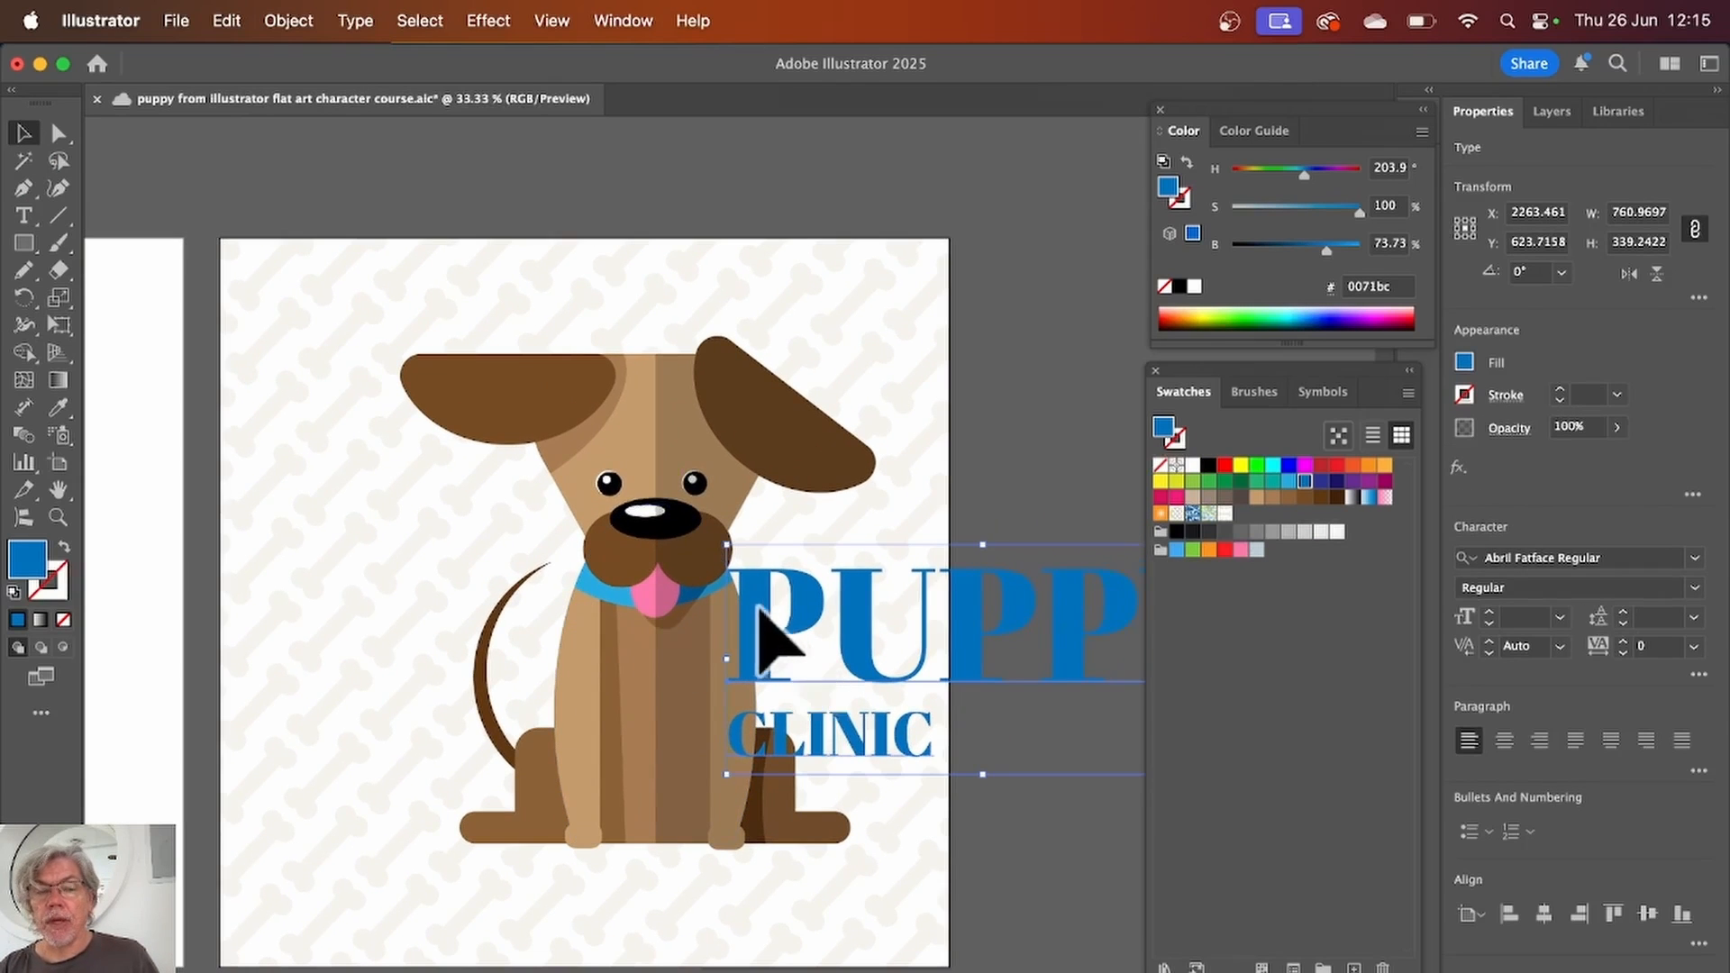
pyautogui.moveTo(770, 635); pyautogui.dragTo(367, 677)
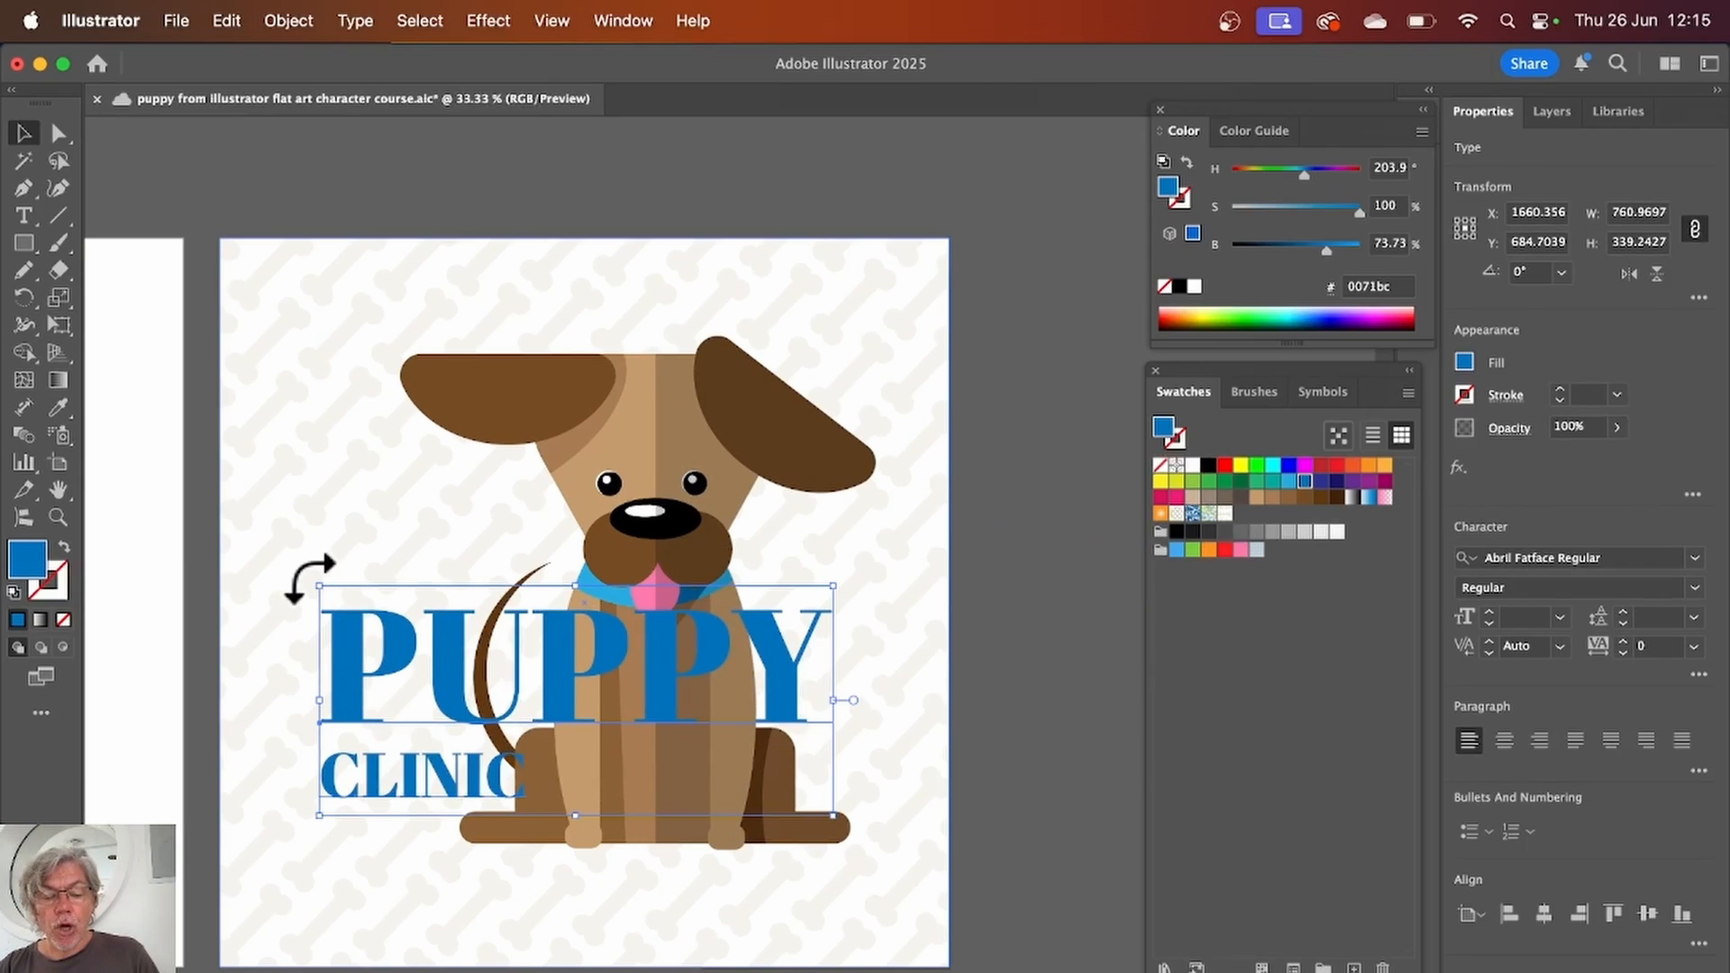
pyautogui.moveTo(309, 579); pyautogui.dragTo(455, 913)
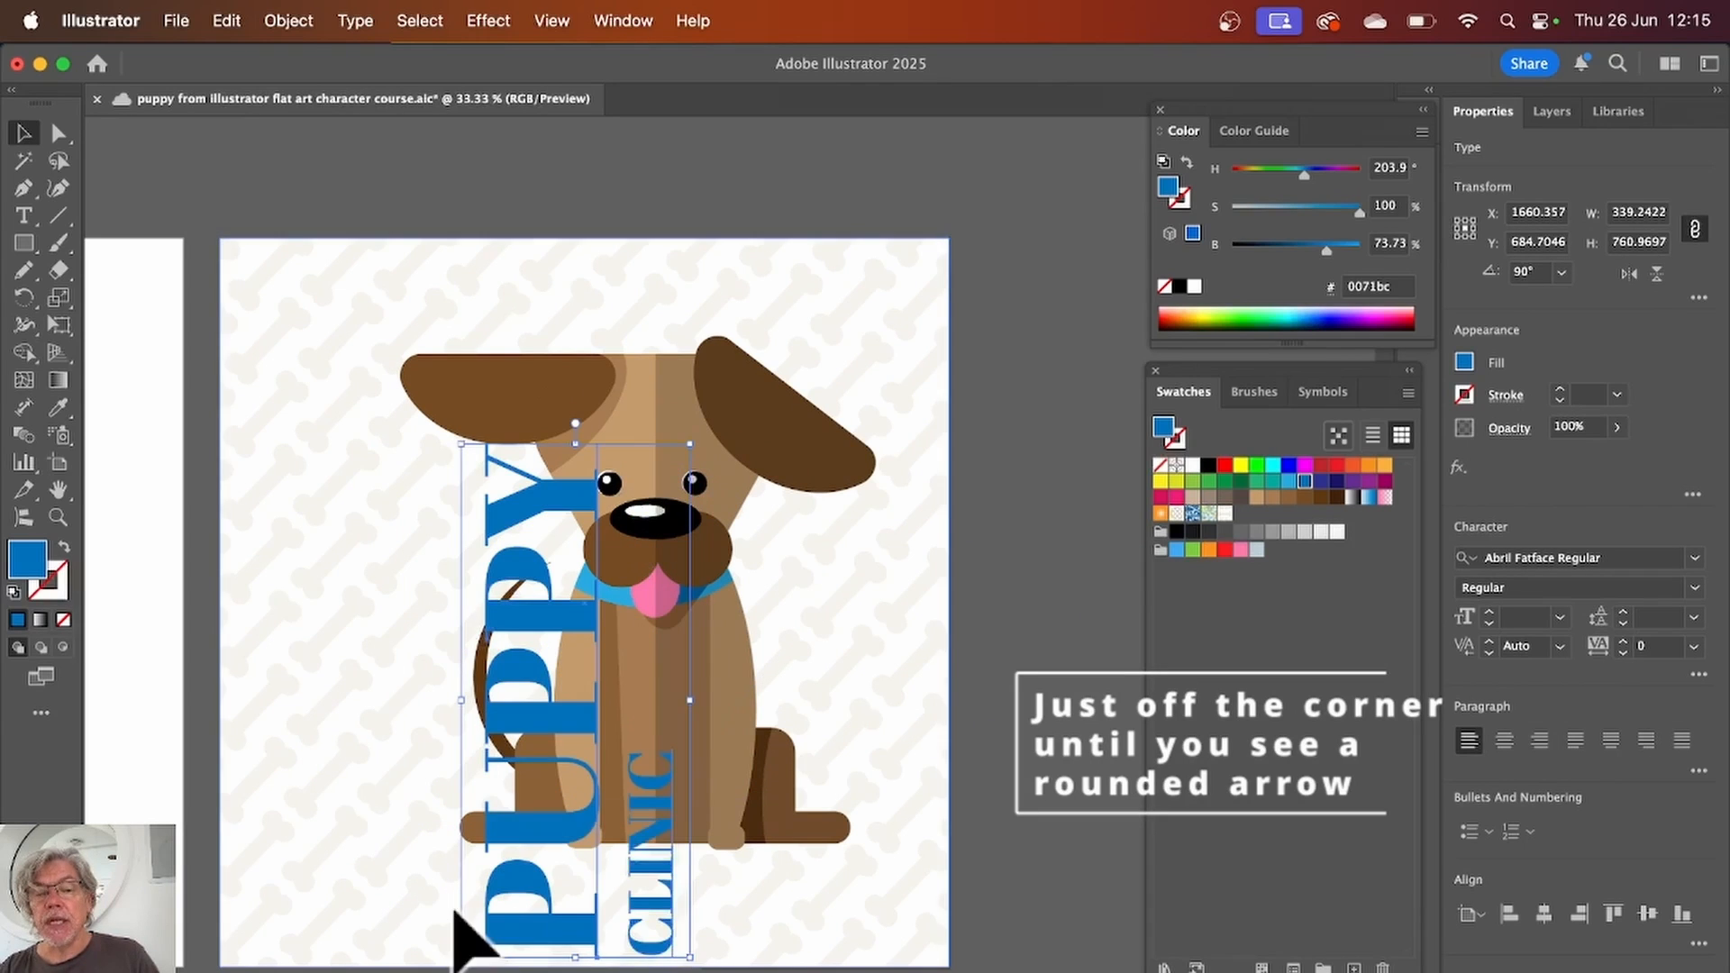
# Step: Place the vertical PUPPY CLINIC text along the artboard's left side beside the puppy, scale it down slightly and deselect it
pyautogui.moveTo(579, 827); pyautogui.dragTo(312, 723)
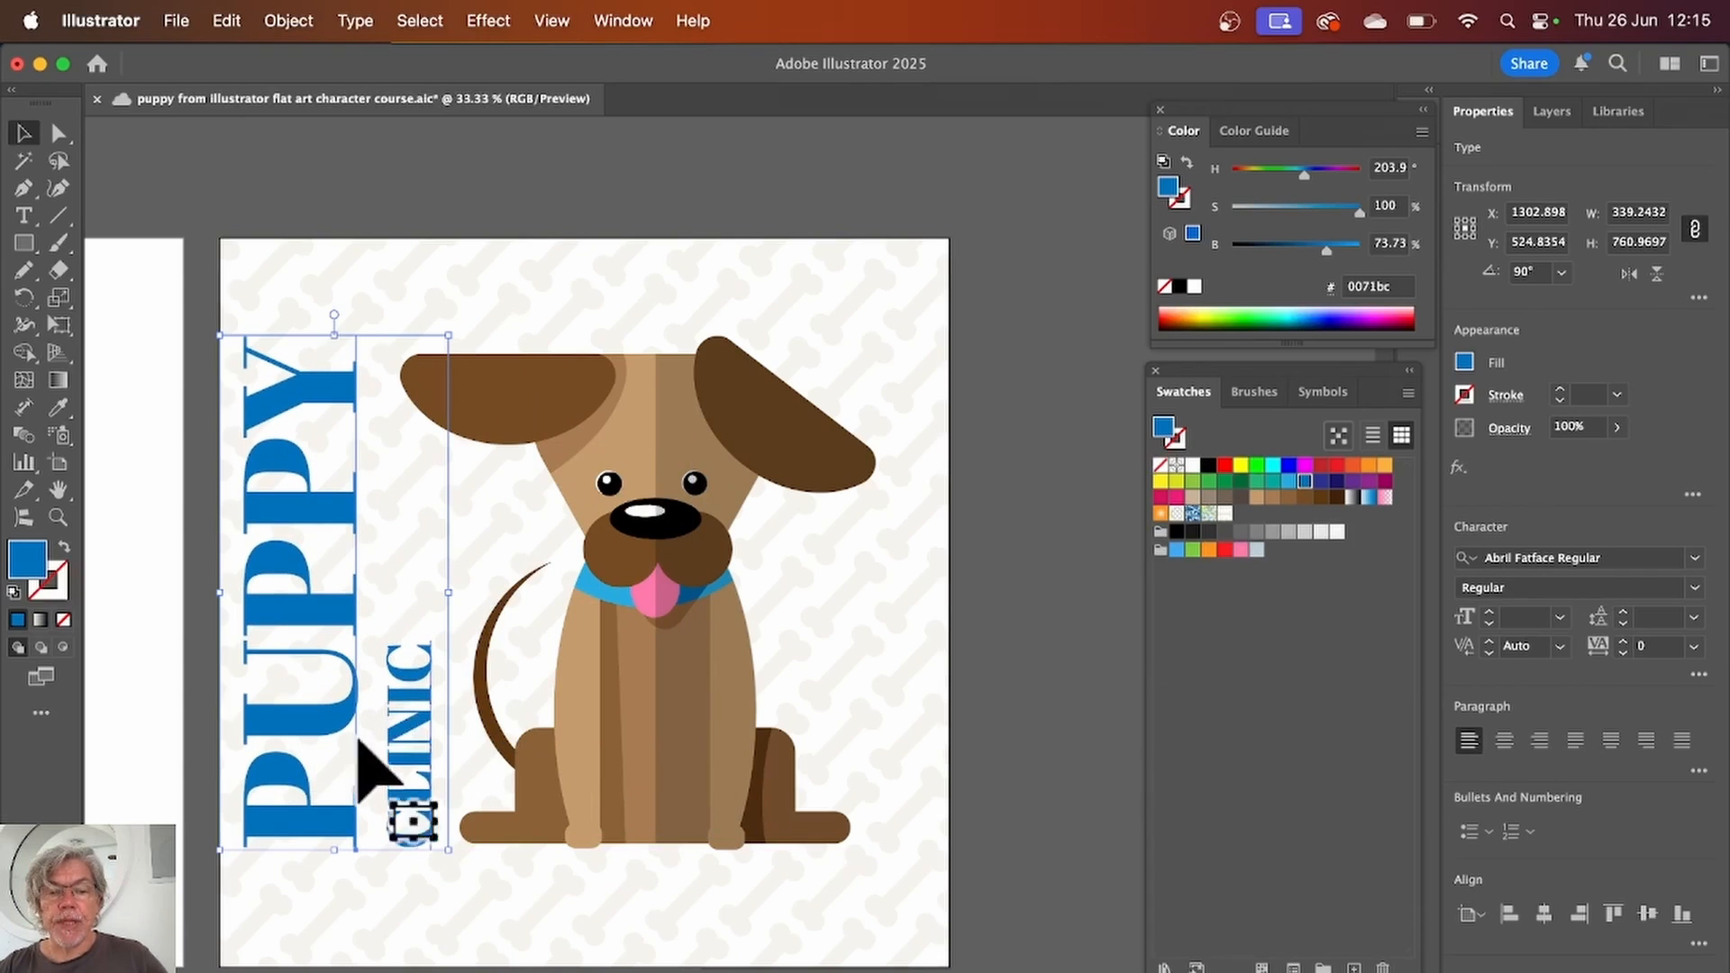
pyautogui.moveTo(461, 856); pyautogui.dragTo(403, 741)
pyautogui.moveTo(299, 636); pyautogui.dragTo(343, 707)
pyautogui.click(984, 820)
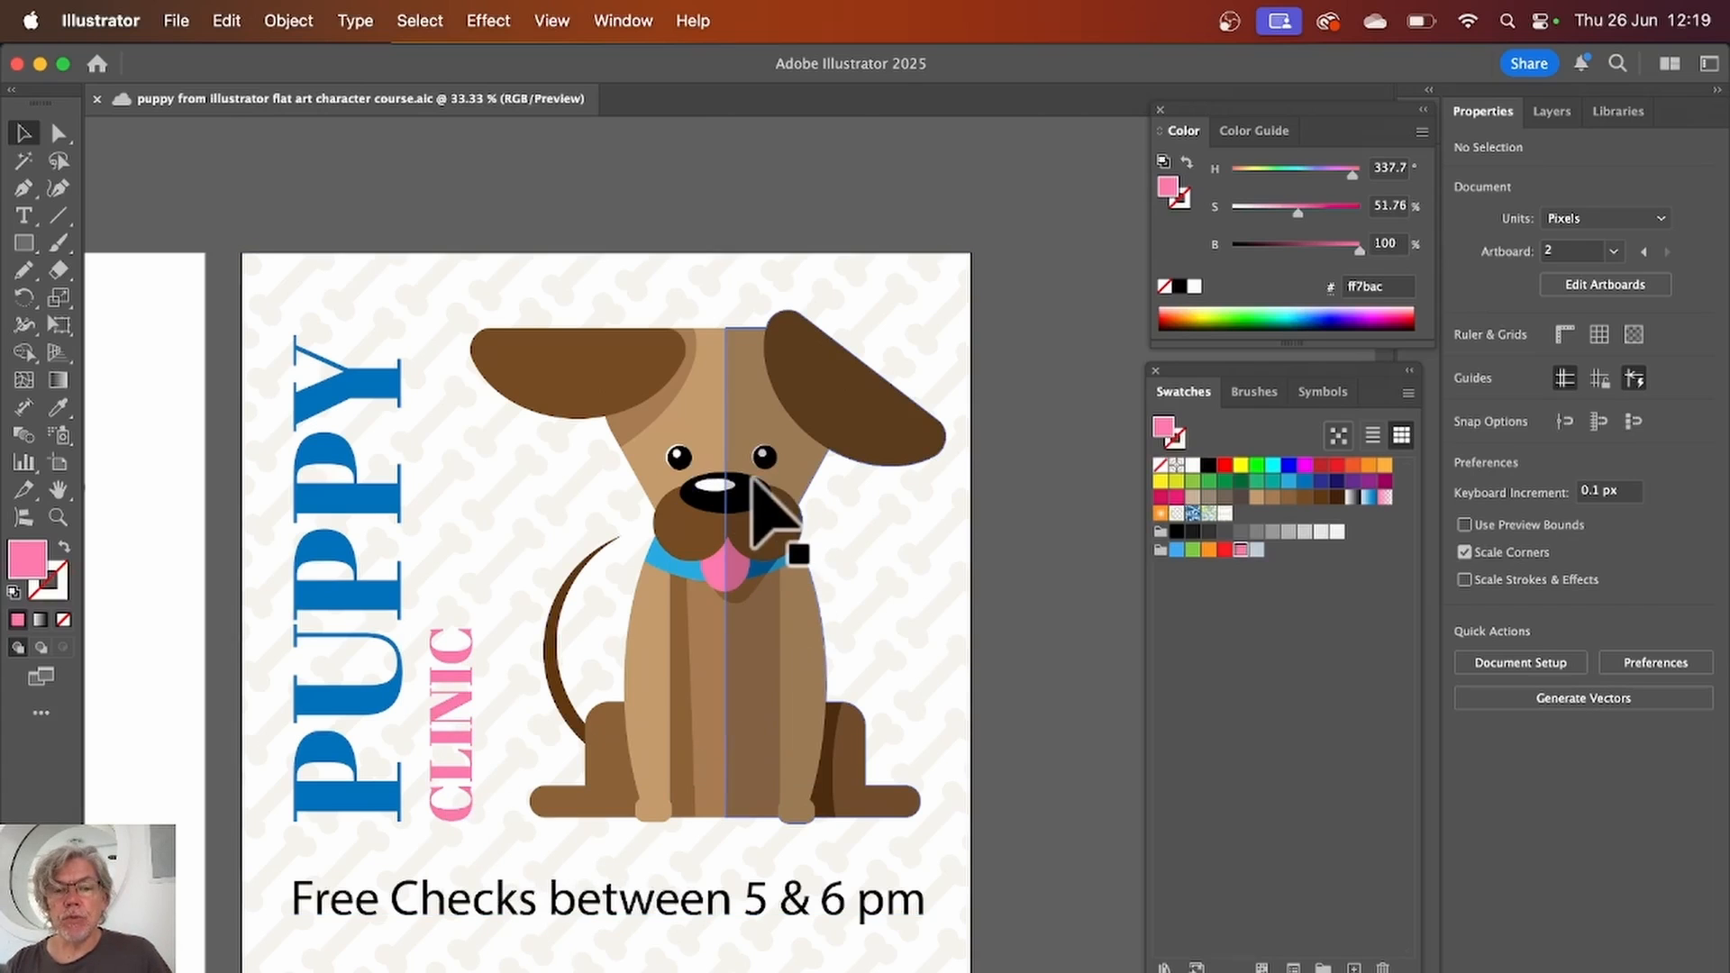
# Step: Try shifting the whole puppy slightly down and to the right without the bone-pattern background, and deselect it
pyautogui.moveTo(843, 206); pyautogui.dragTo(694, 528)
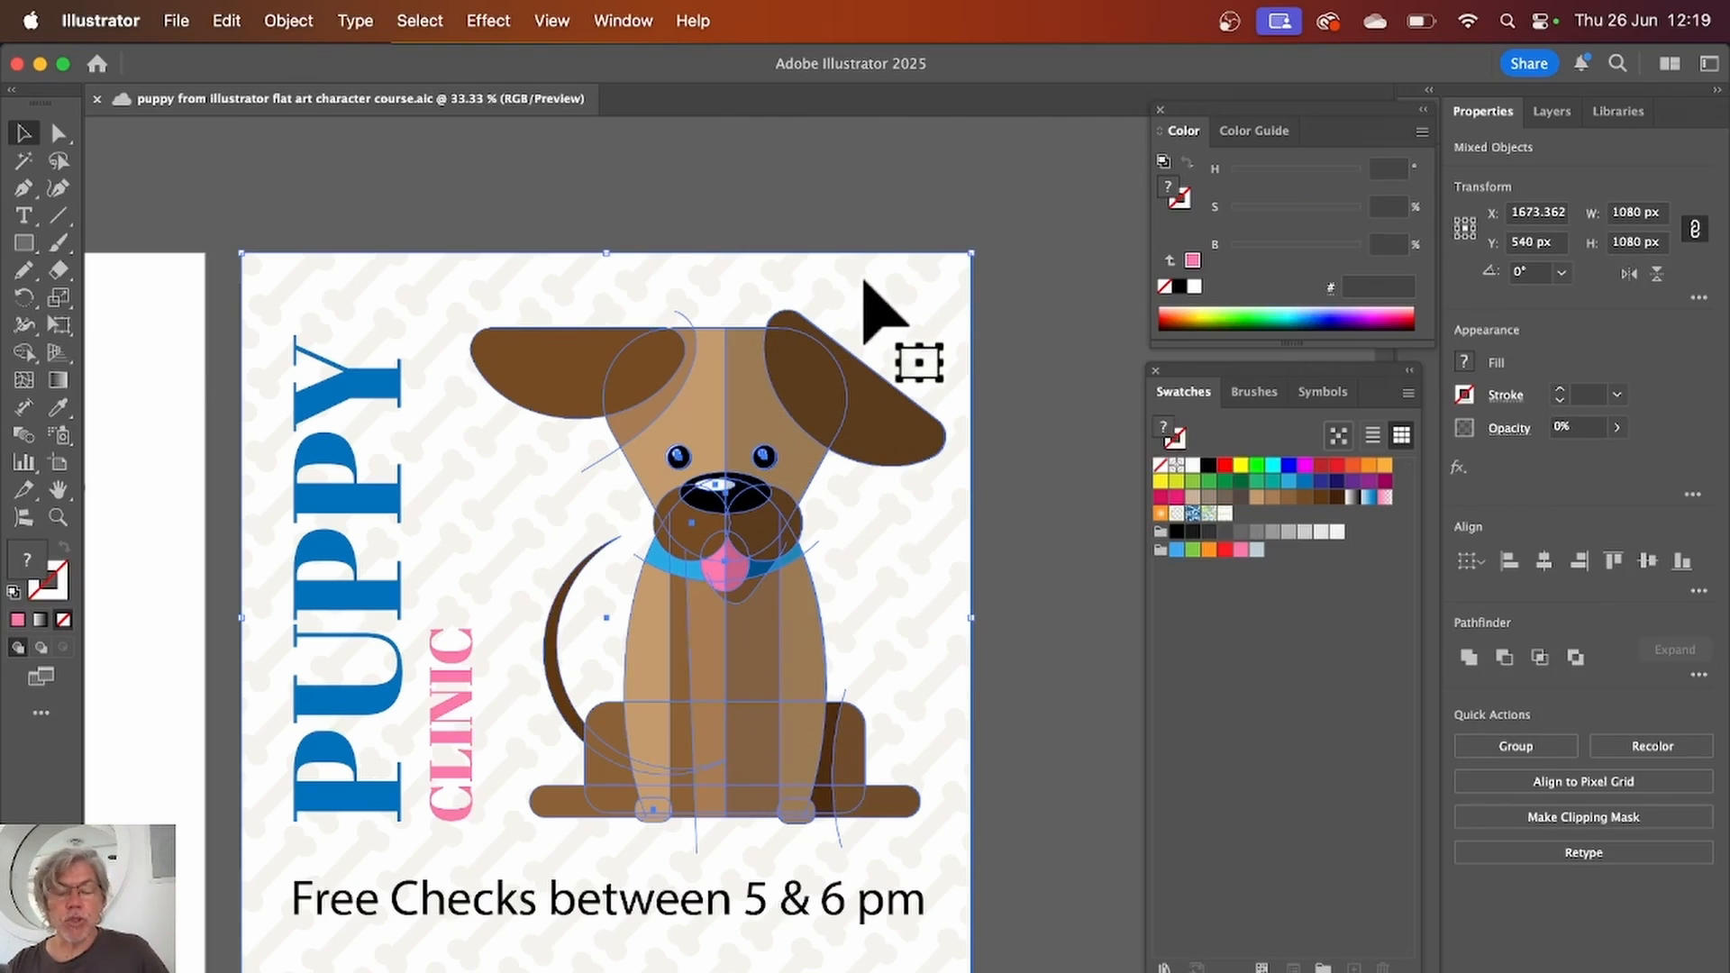
pyautogui.keyDown('shift'); pyautogui.click(496, 284); pyautogui.keyUp('shift')
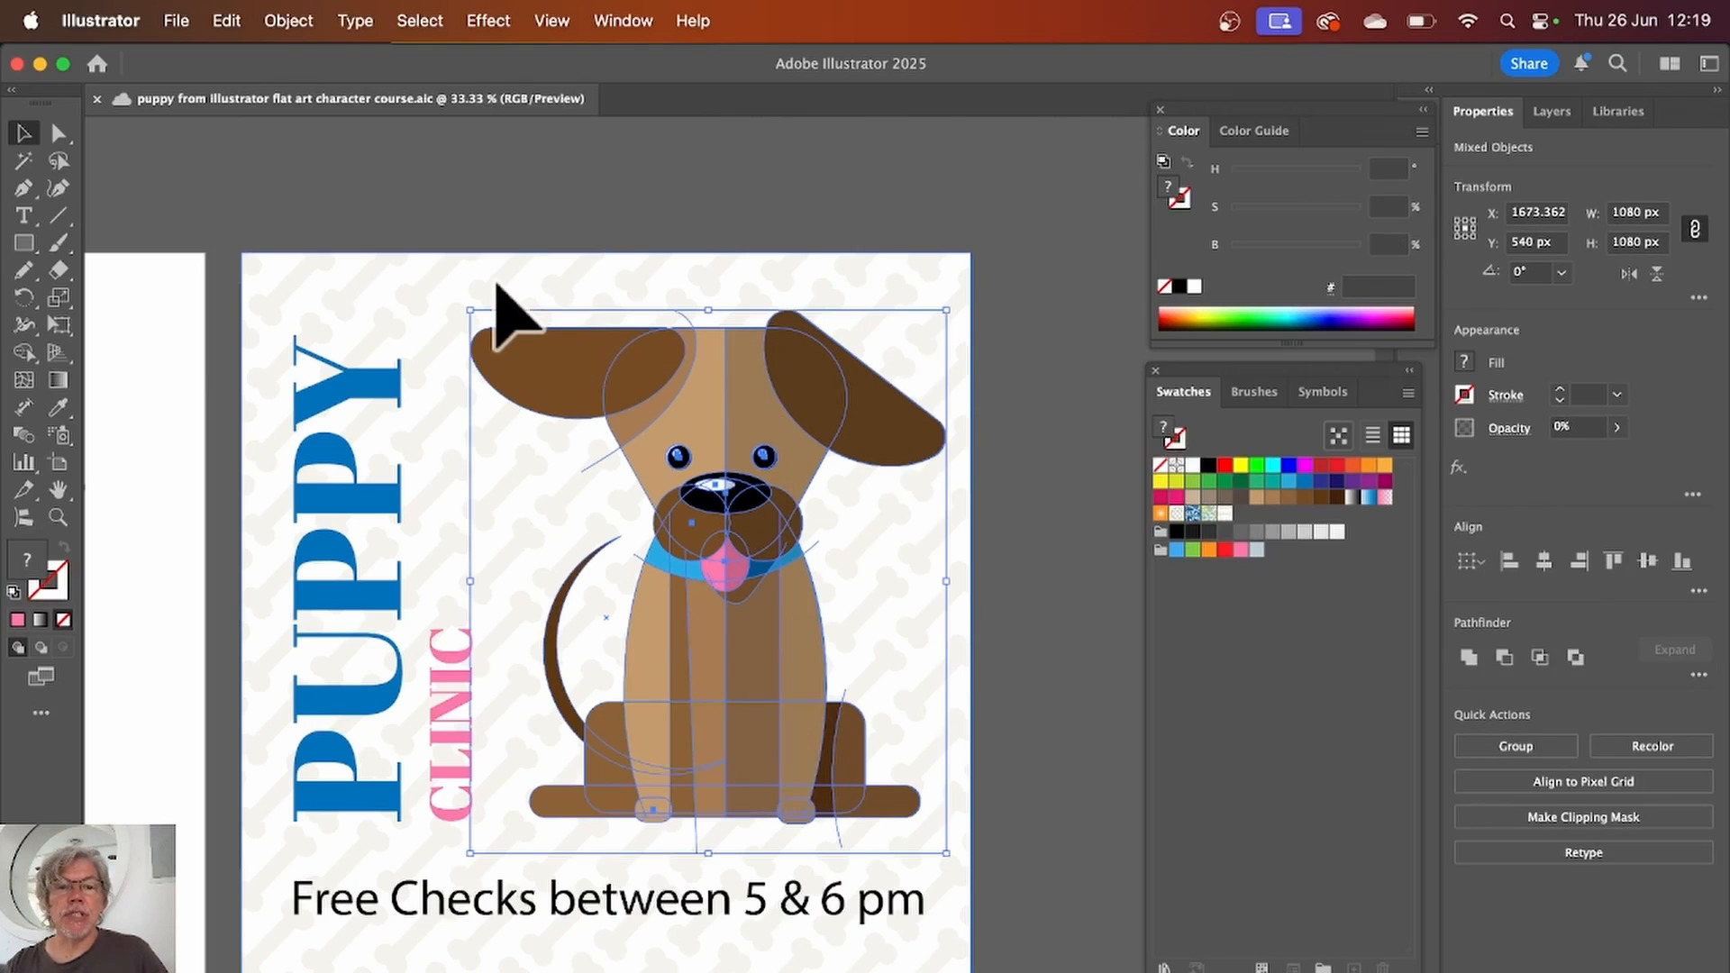
pyautogui.moveTo(734, 417)
pyautogui.mouseDown()
pyautogui.moveTo(822, 344)
pyautogui.moveTo(746, 413)
pyautogui.moveTo(757, 433)
pyautogui.mouseUp()
pyautogui.click(1007, 401)
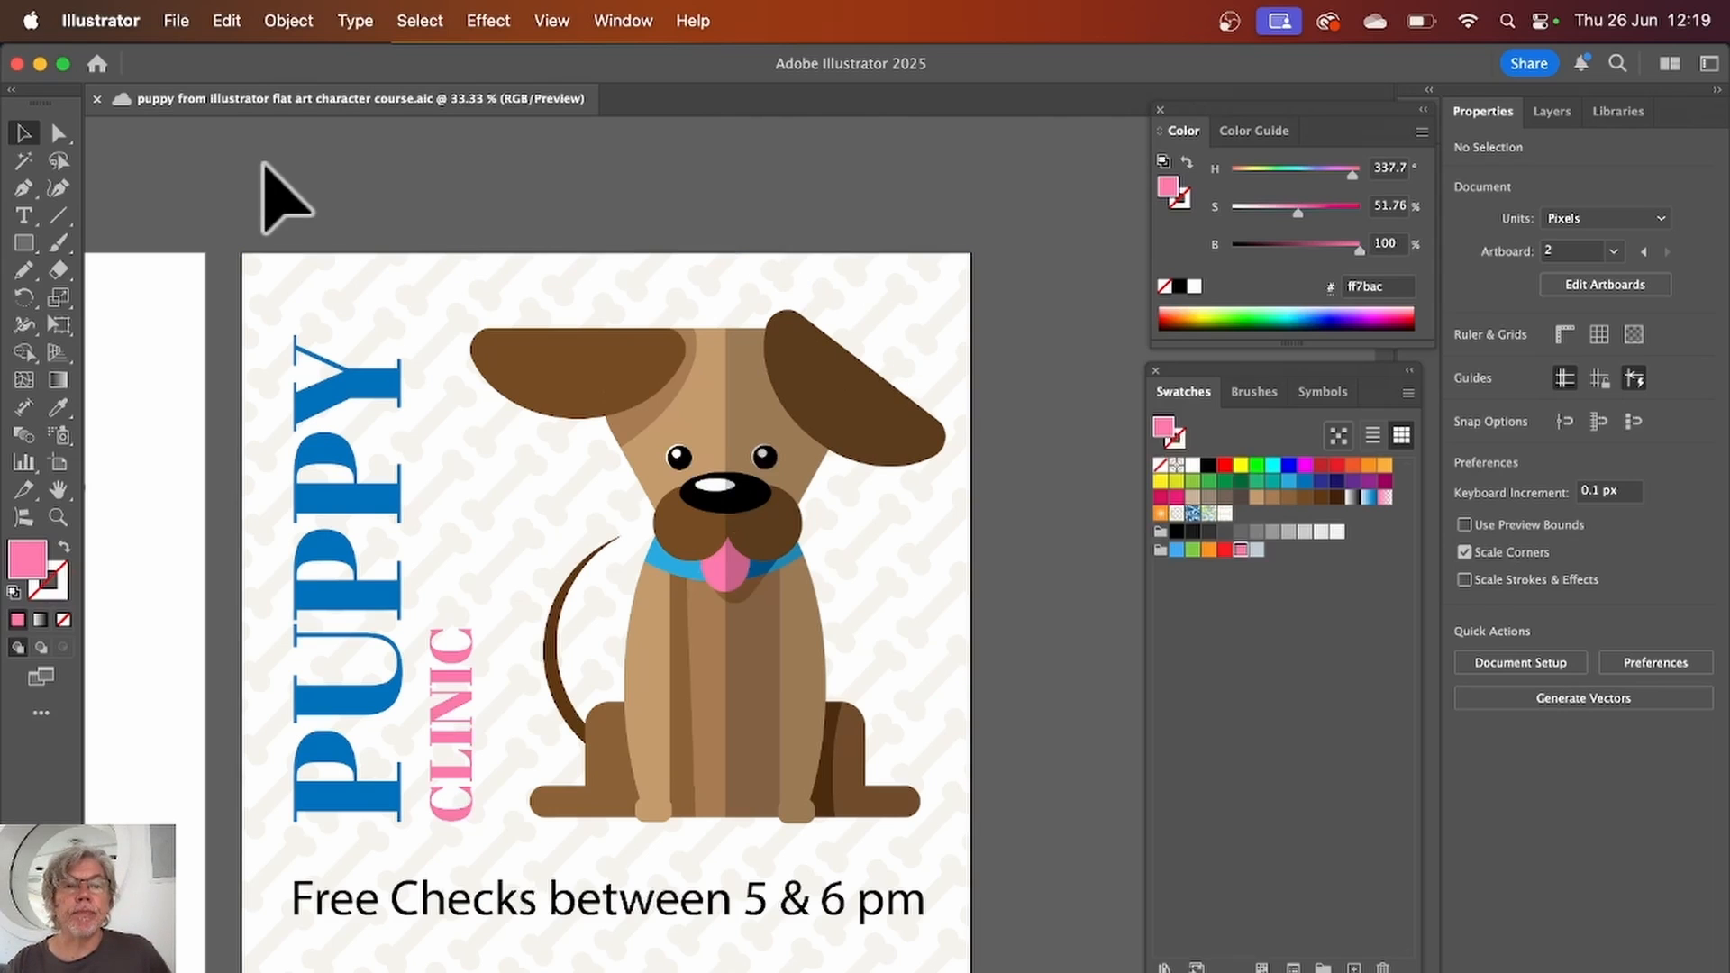
# Step: Save the document as a new Creative Cloud file, keeping the suggested name puppy from illustrator flat art character course
pyautogui.click(177, 21)
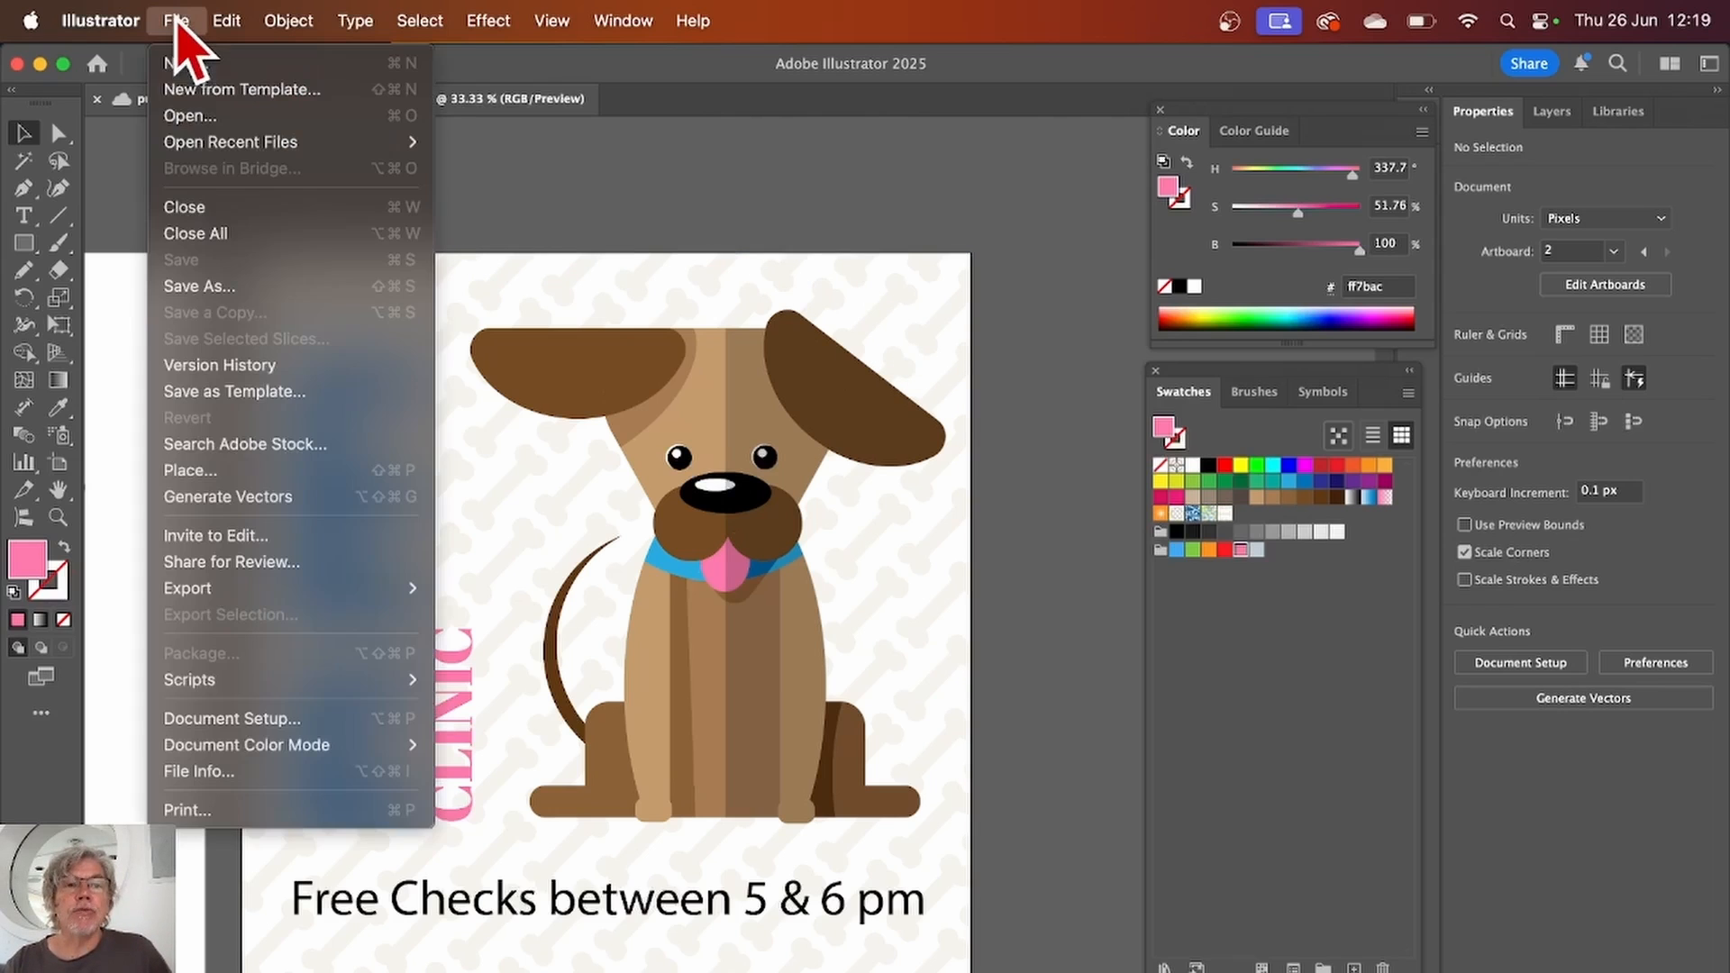
pyautogui.click(216, 287)
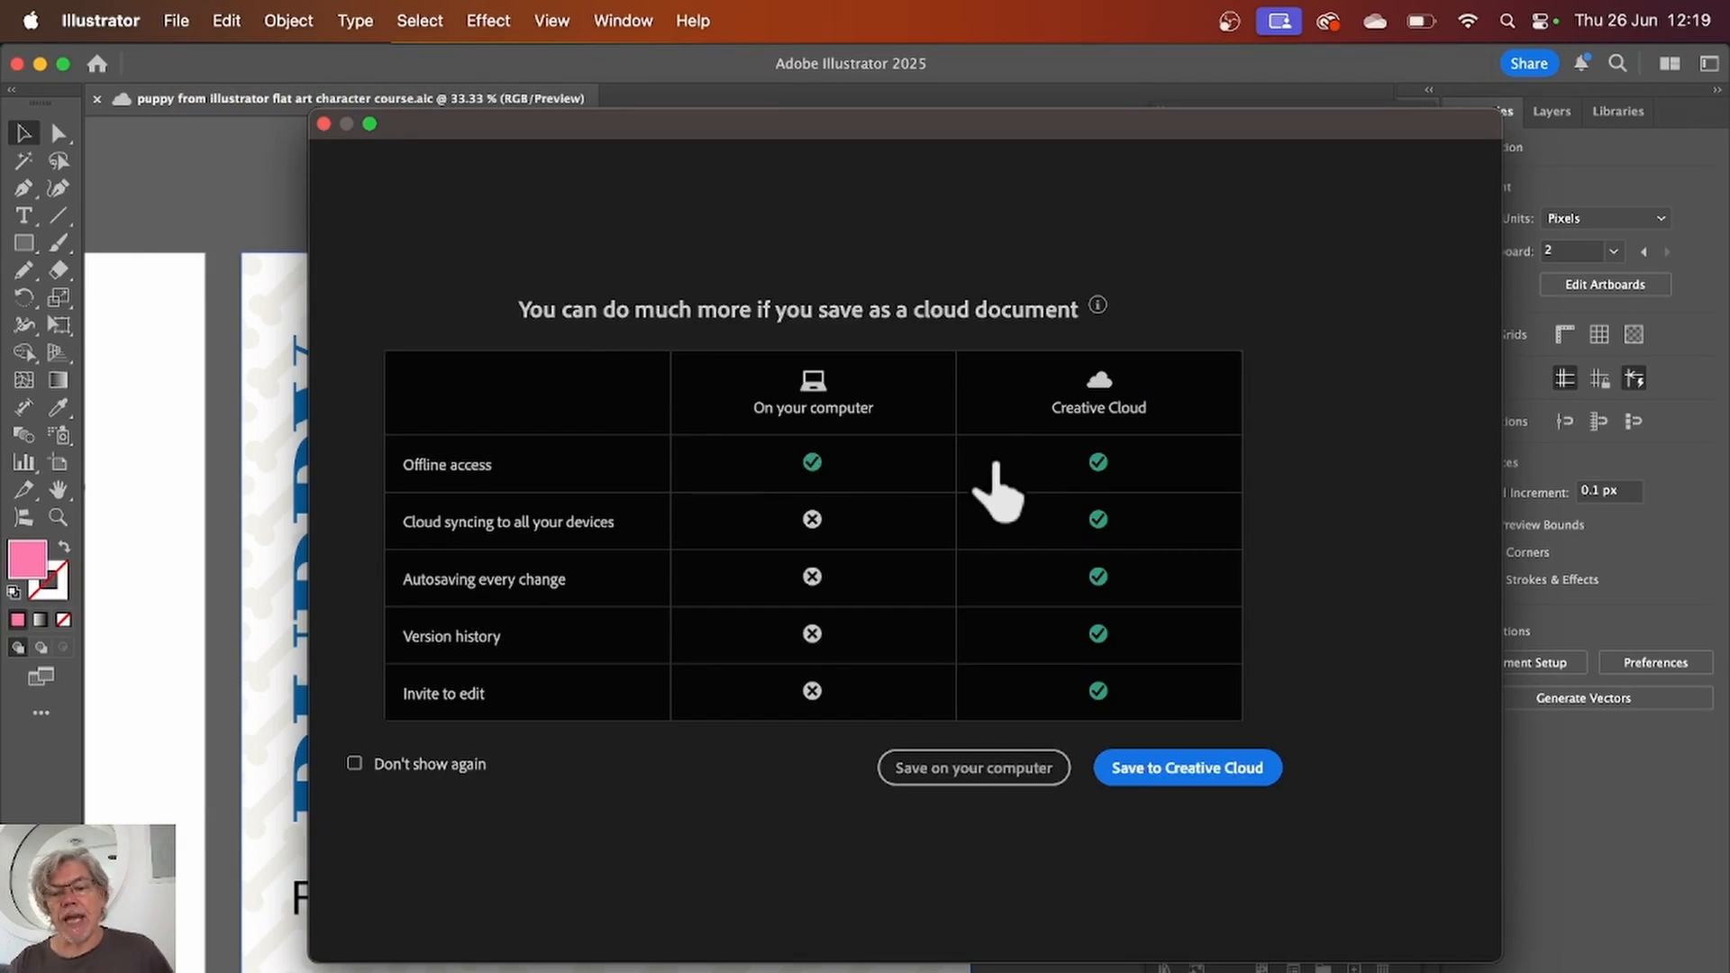
pyautogui.click(1161, 772)
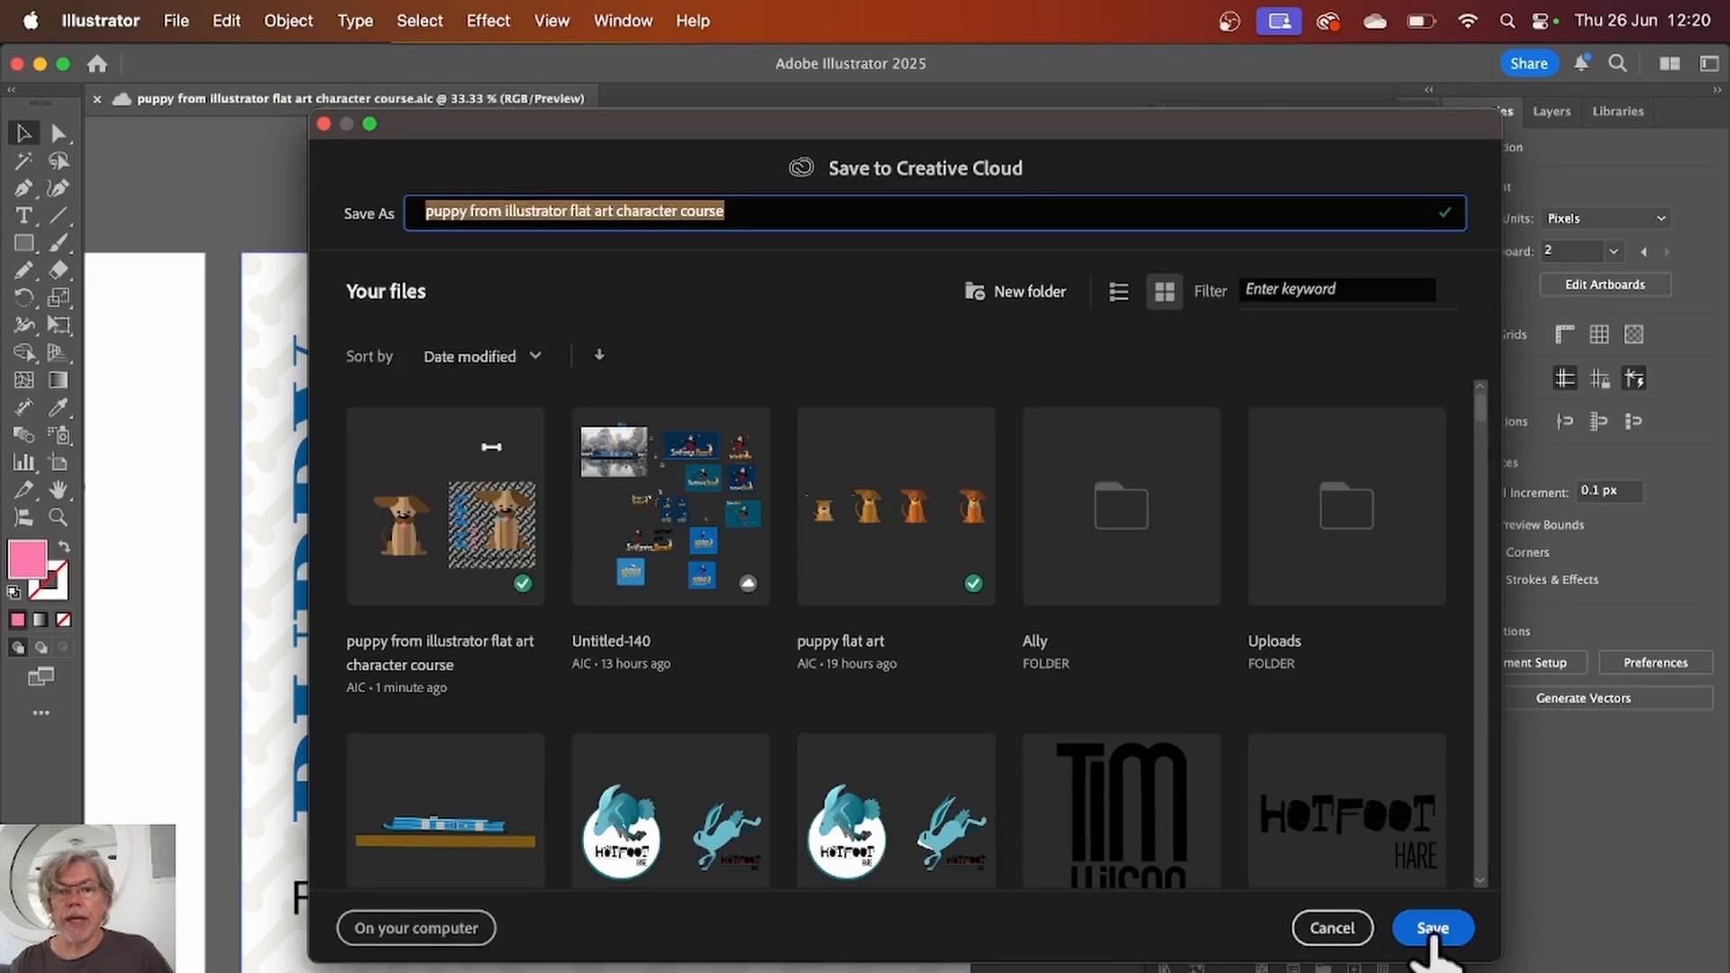
pyautogui.click(1432, 929)
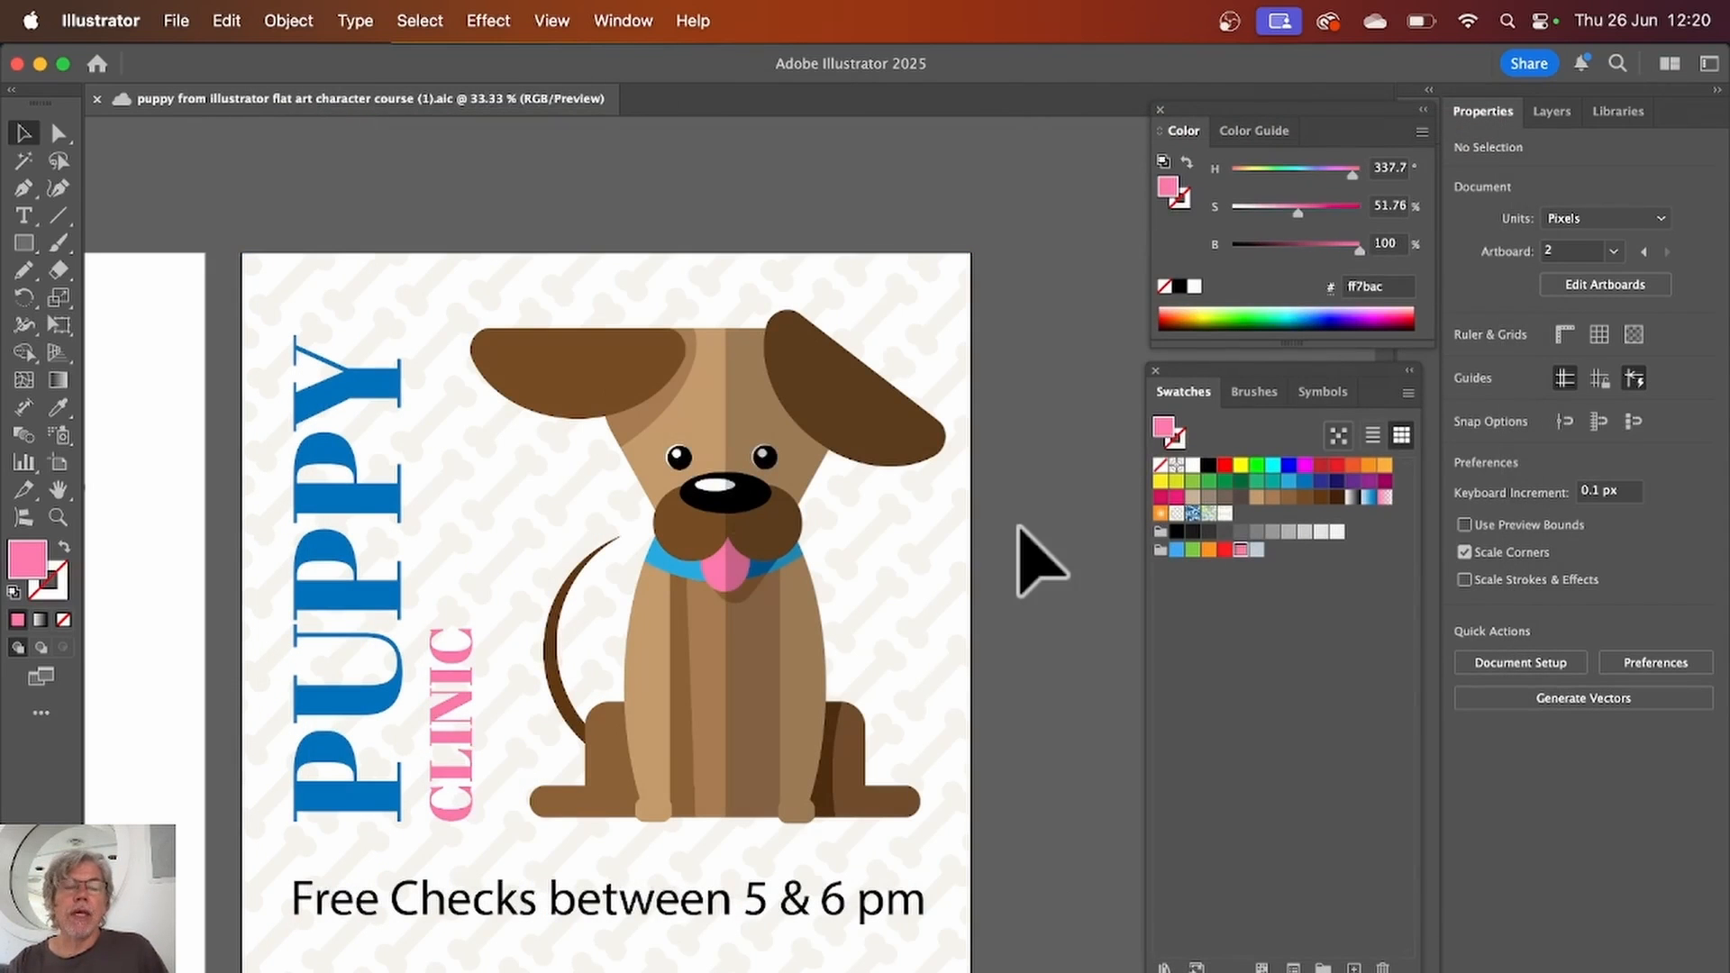
# Step: Start an Export for Screens and include only artboard 2, the Puppy Clinic poster
pyautogui.click(176, 21)
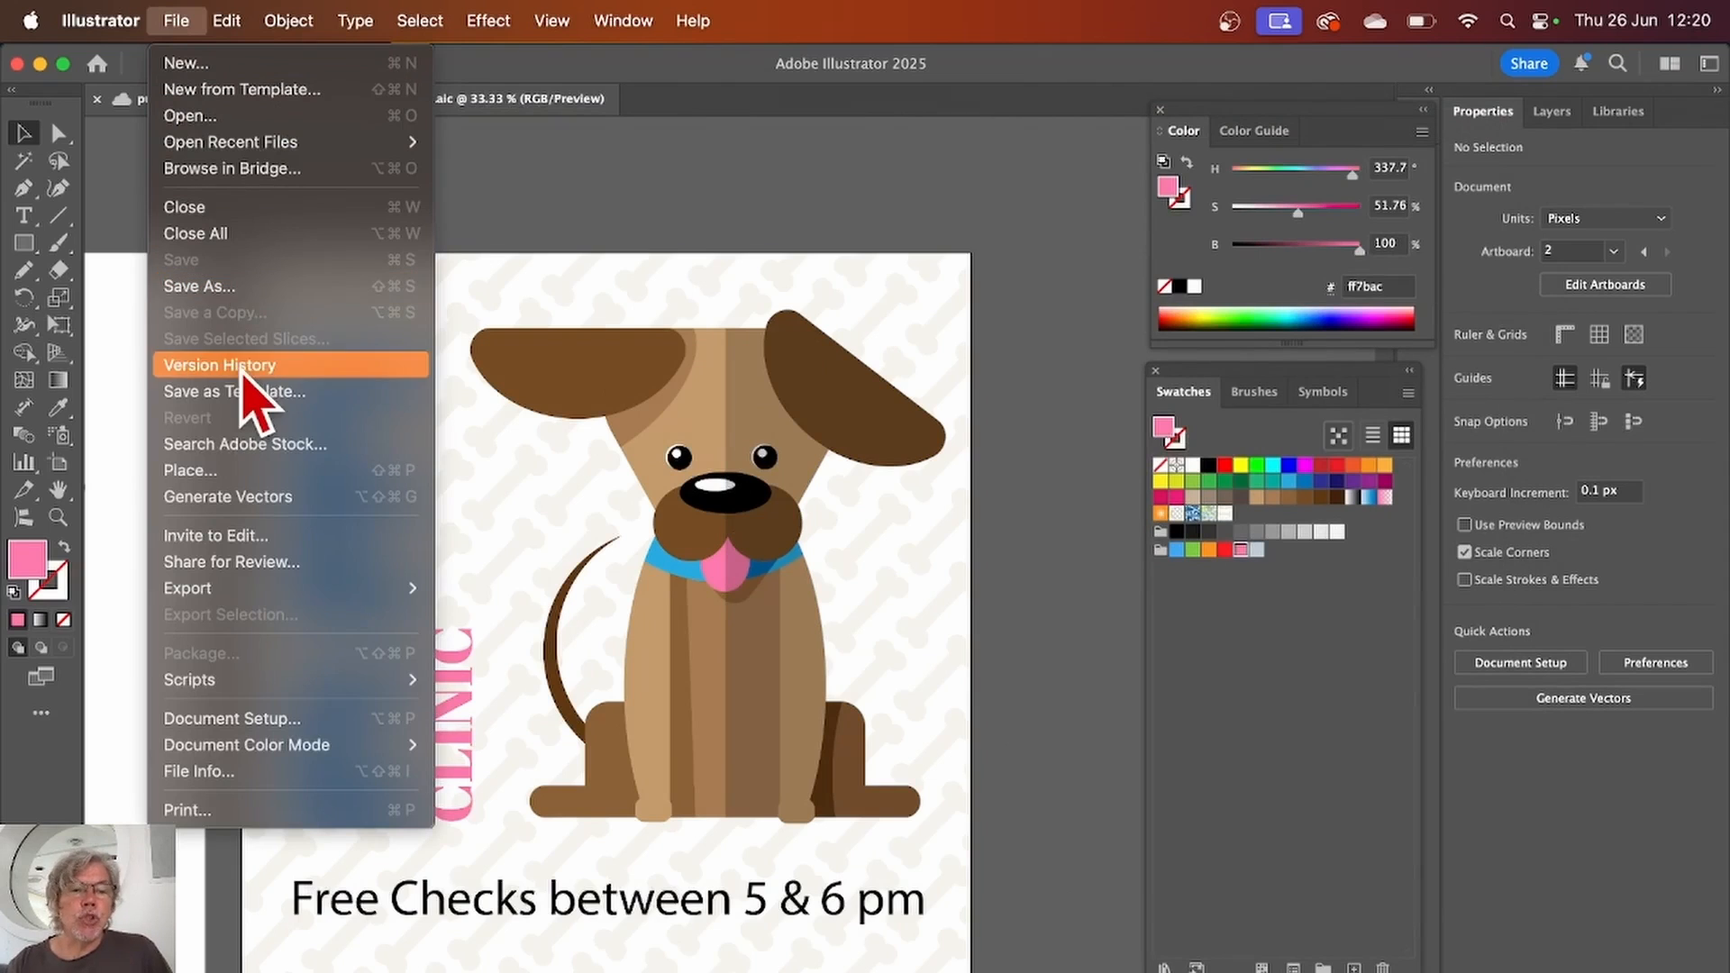
pyautogui.moveTo(309, 590)
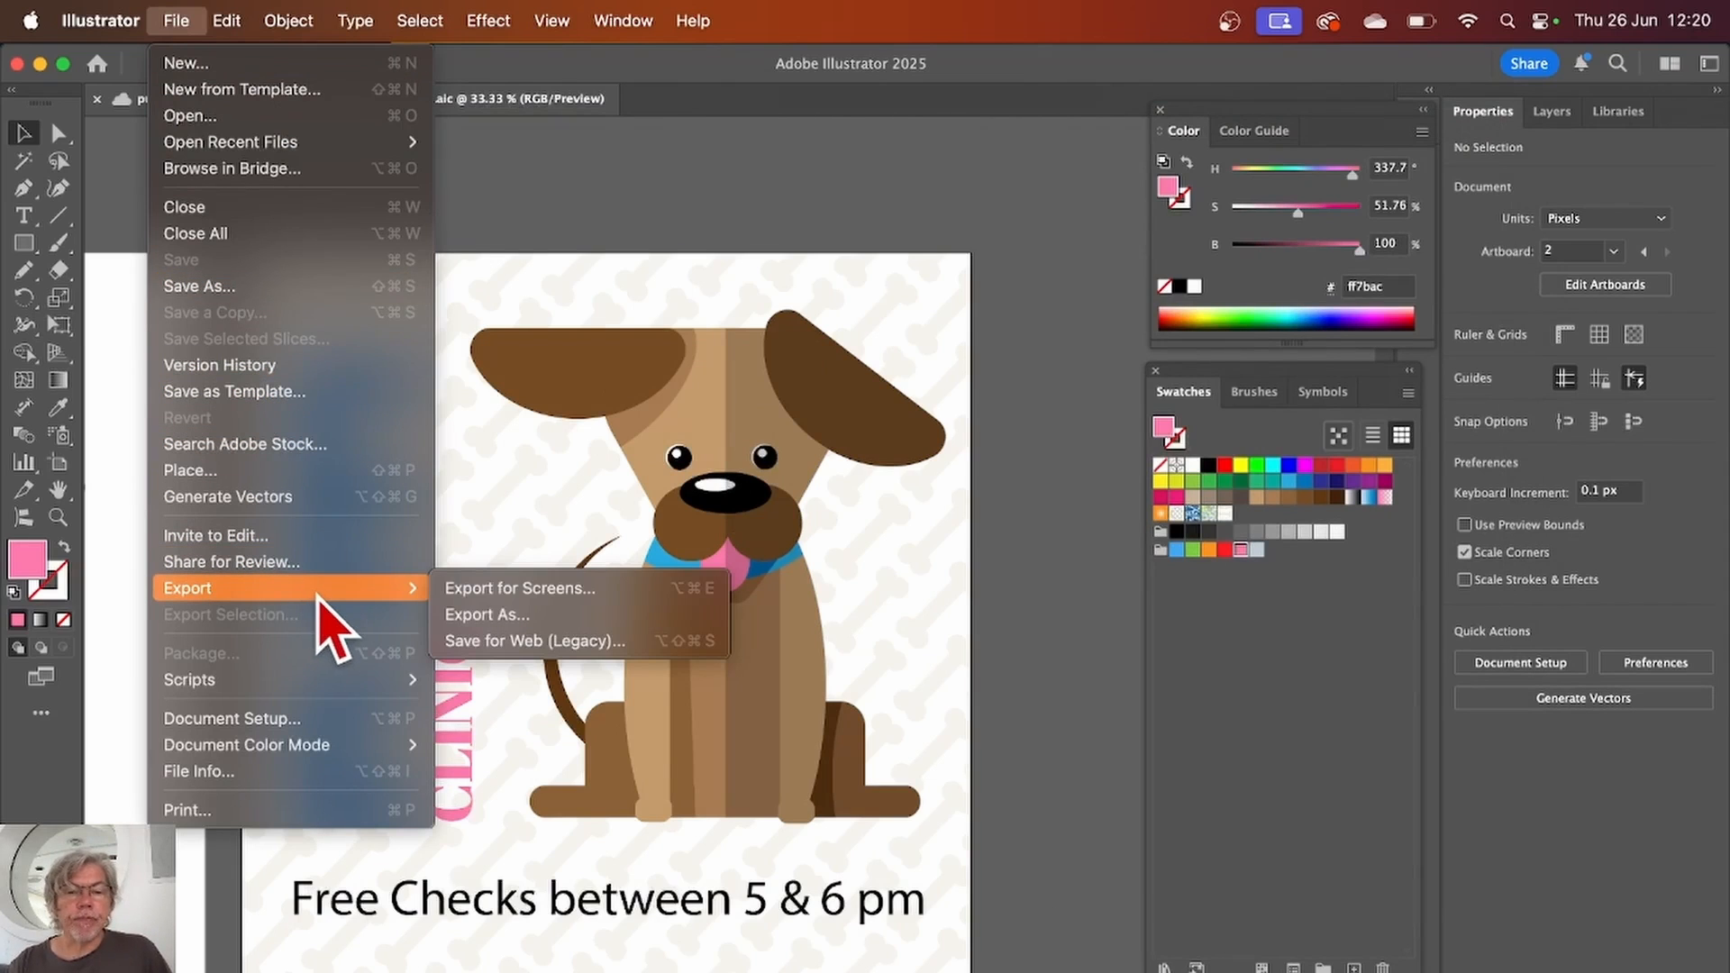
pyautogui.click(498, 586)
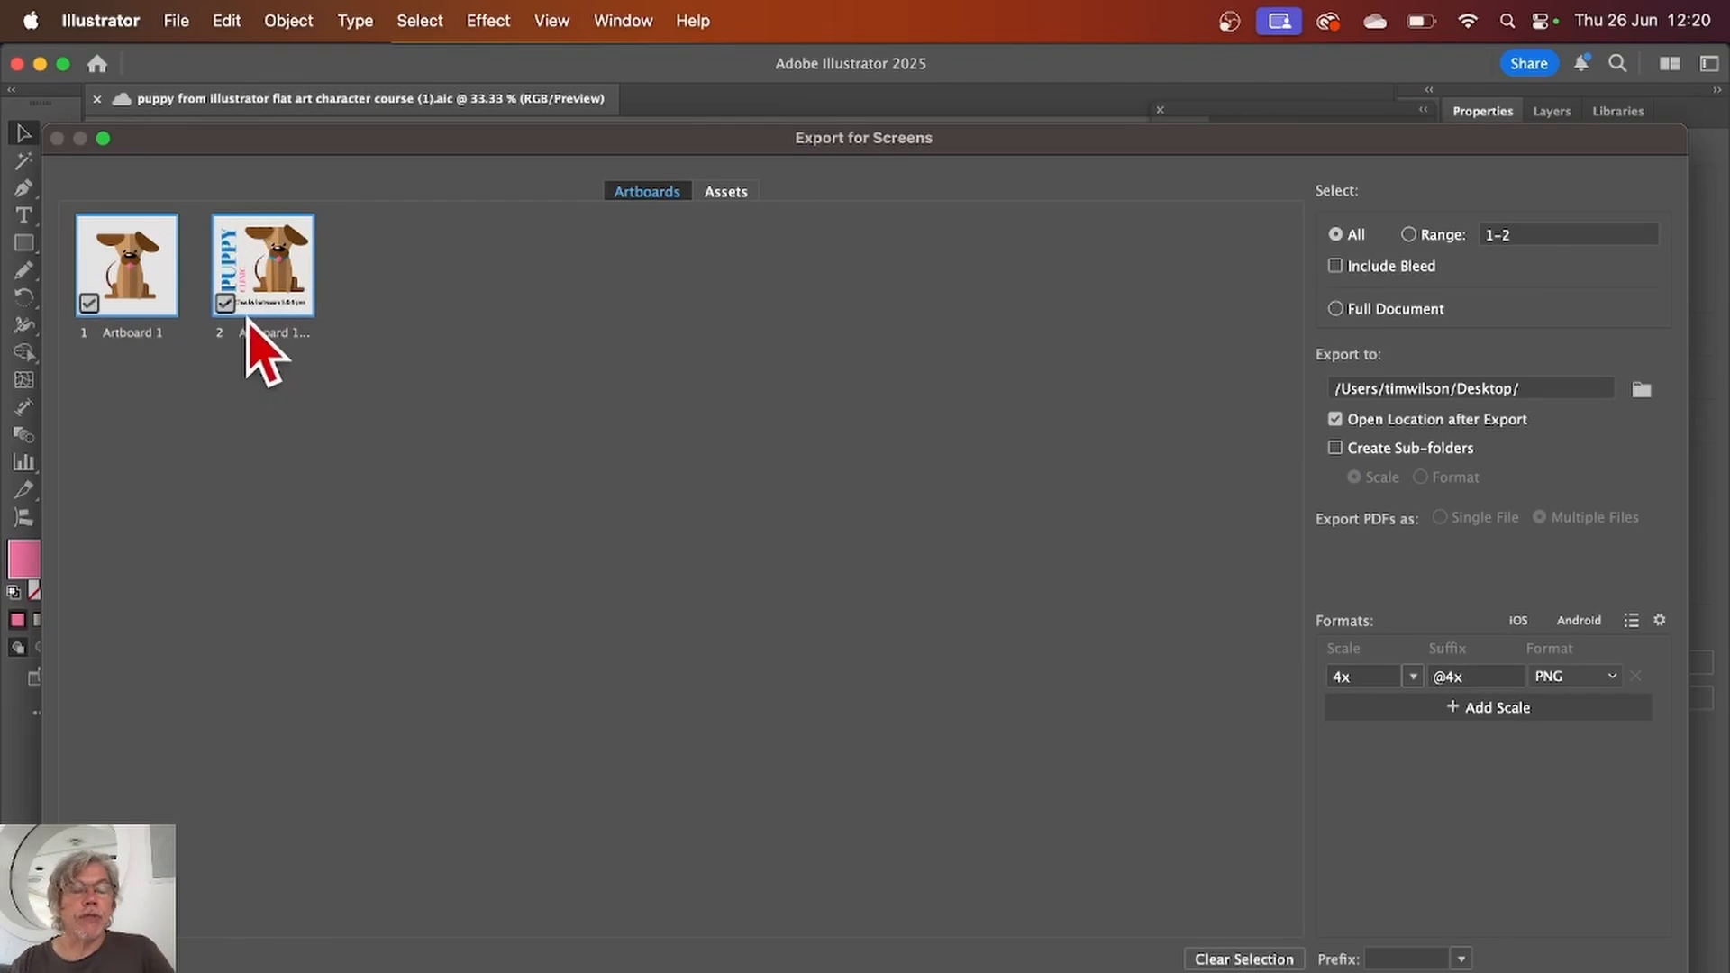
pyautogui.click(88, 303)
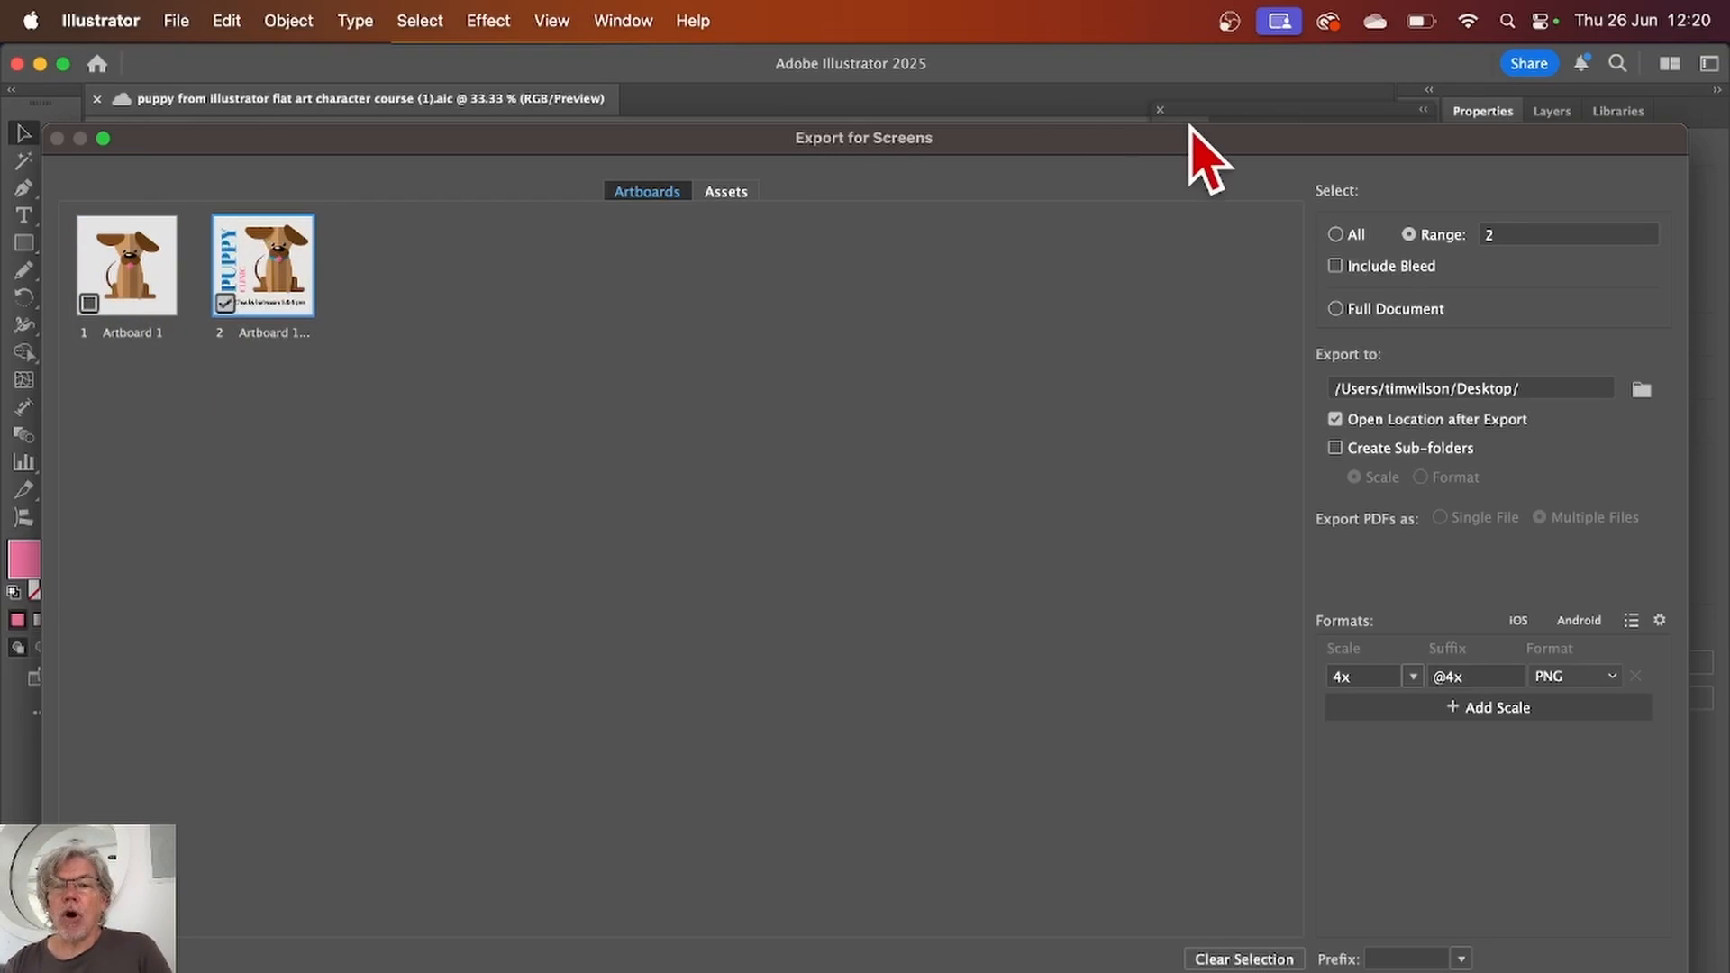
pyautogui.moveTo(1189, 126); pyautogui.dragTo(1190, 94)
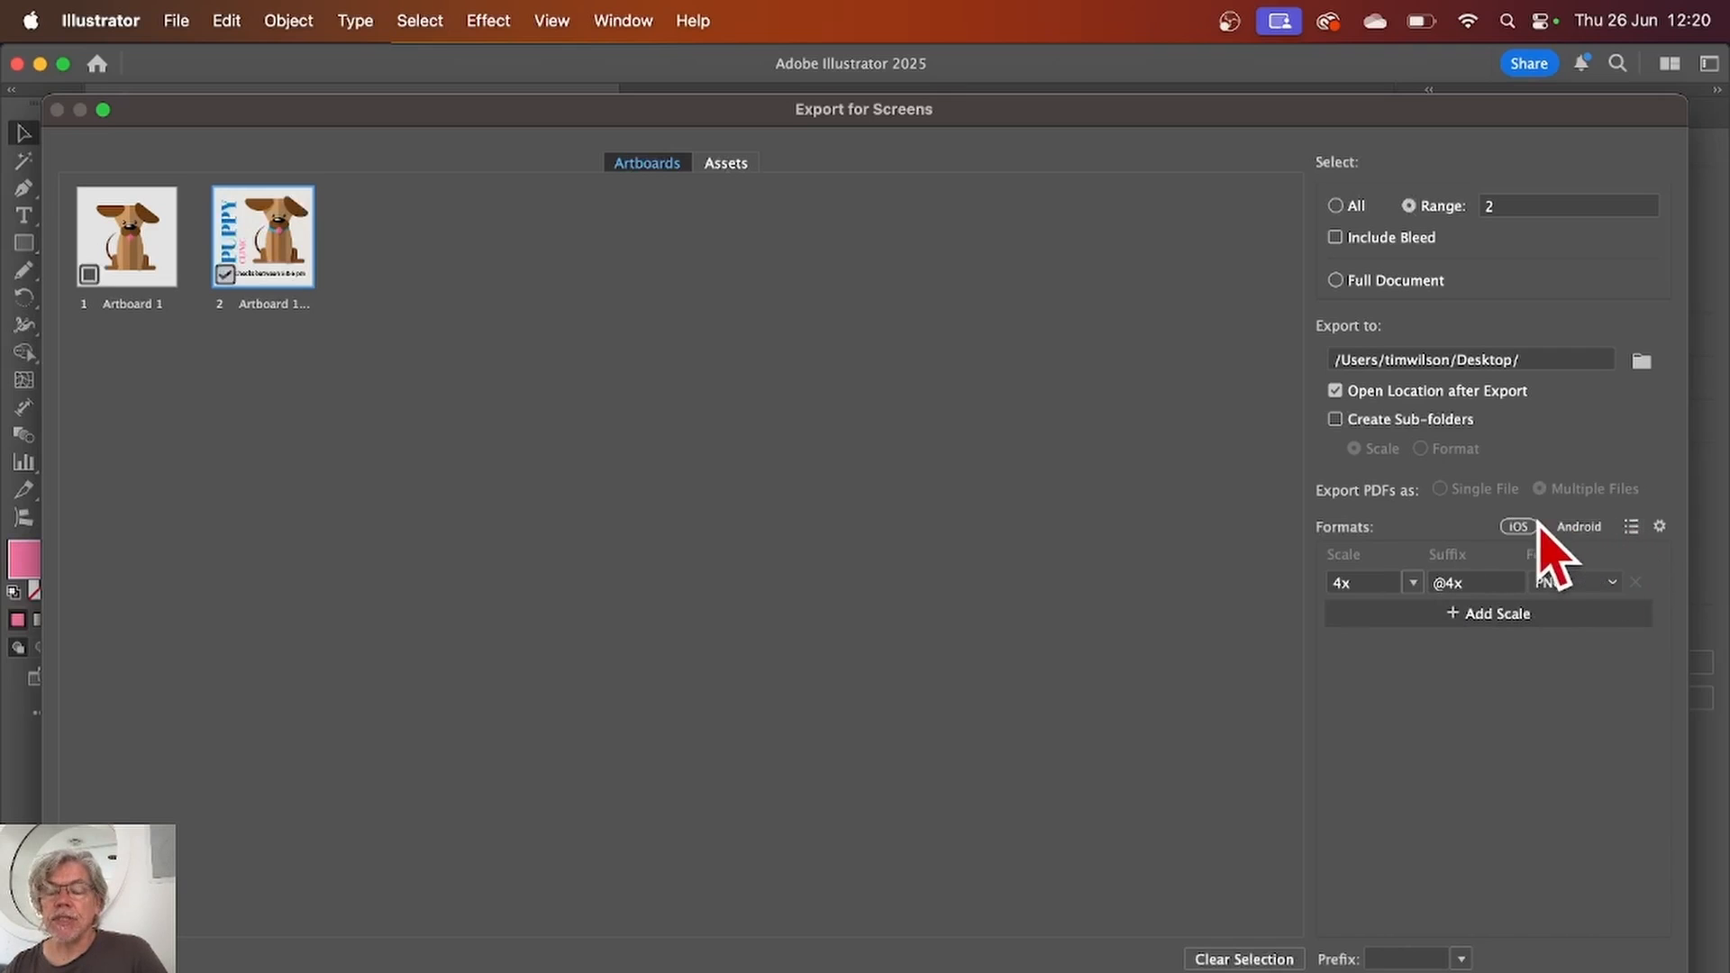
# Step: Set the first export entry to JPG 100 format at 1x scale
pyautogui.click(1631, 528)
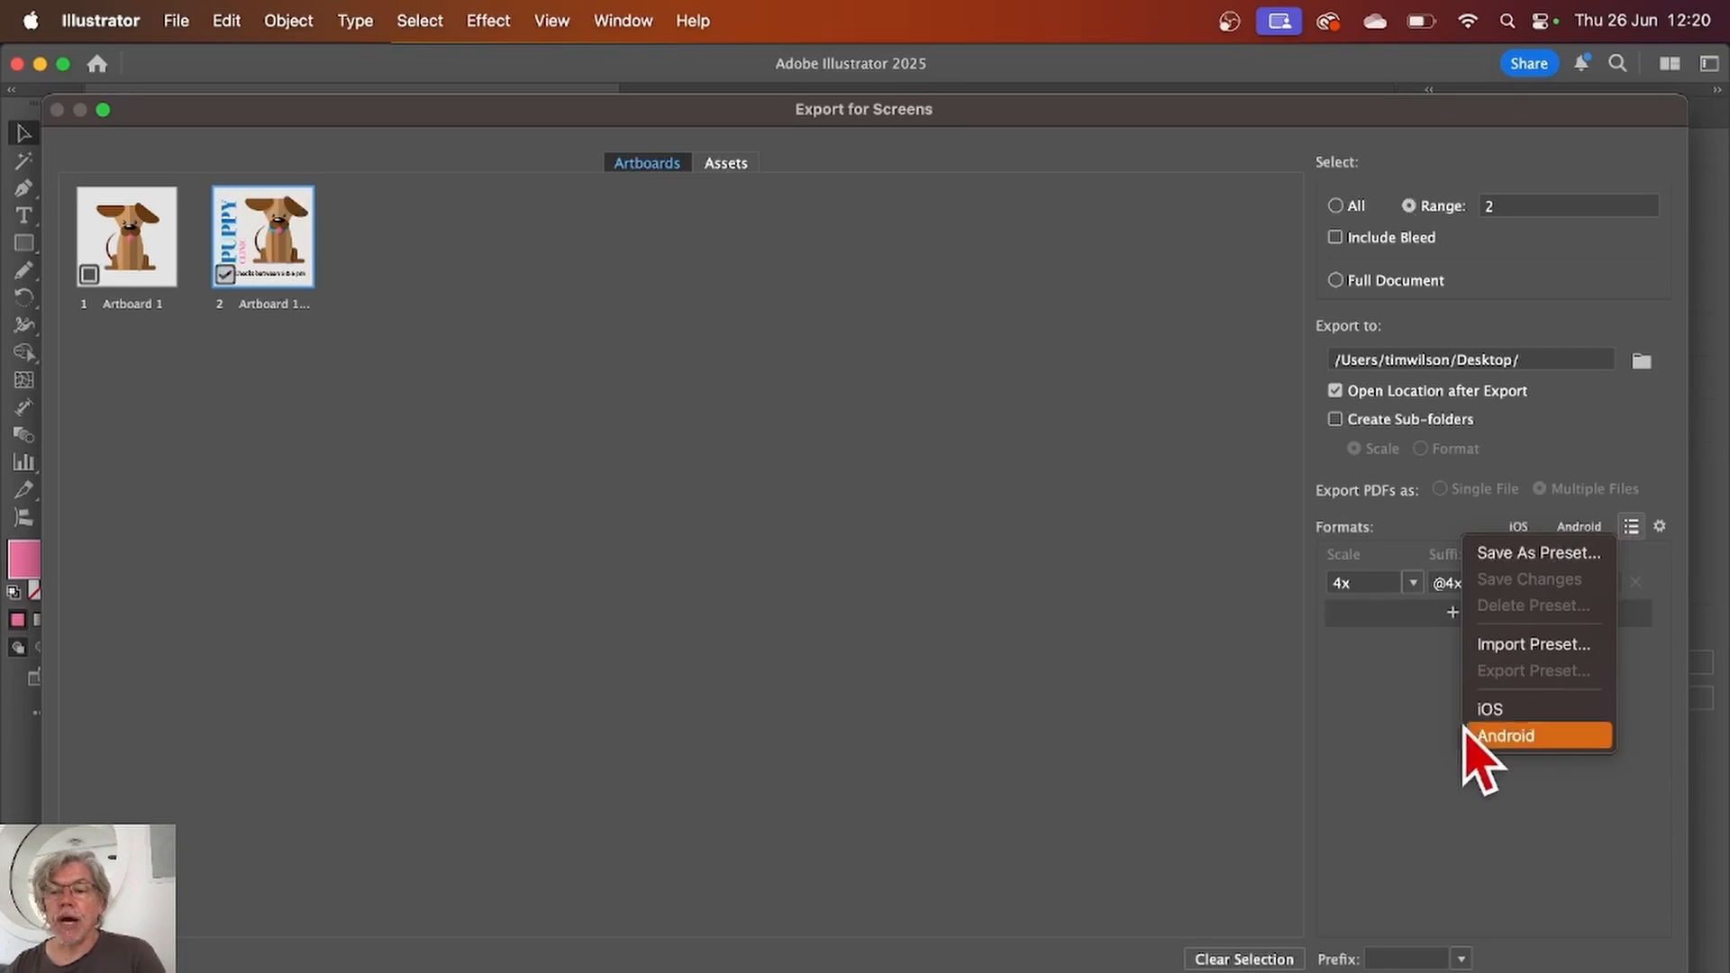
pyautogui.click(1442, 757)
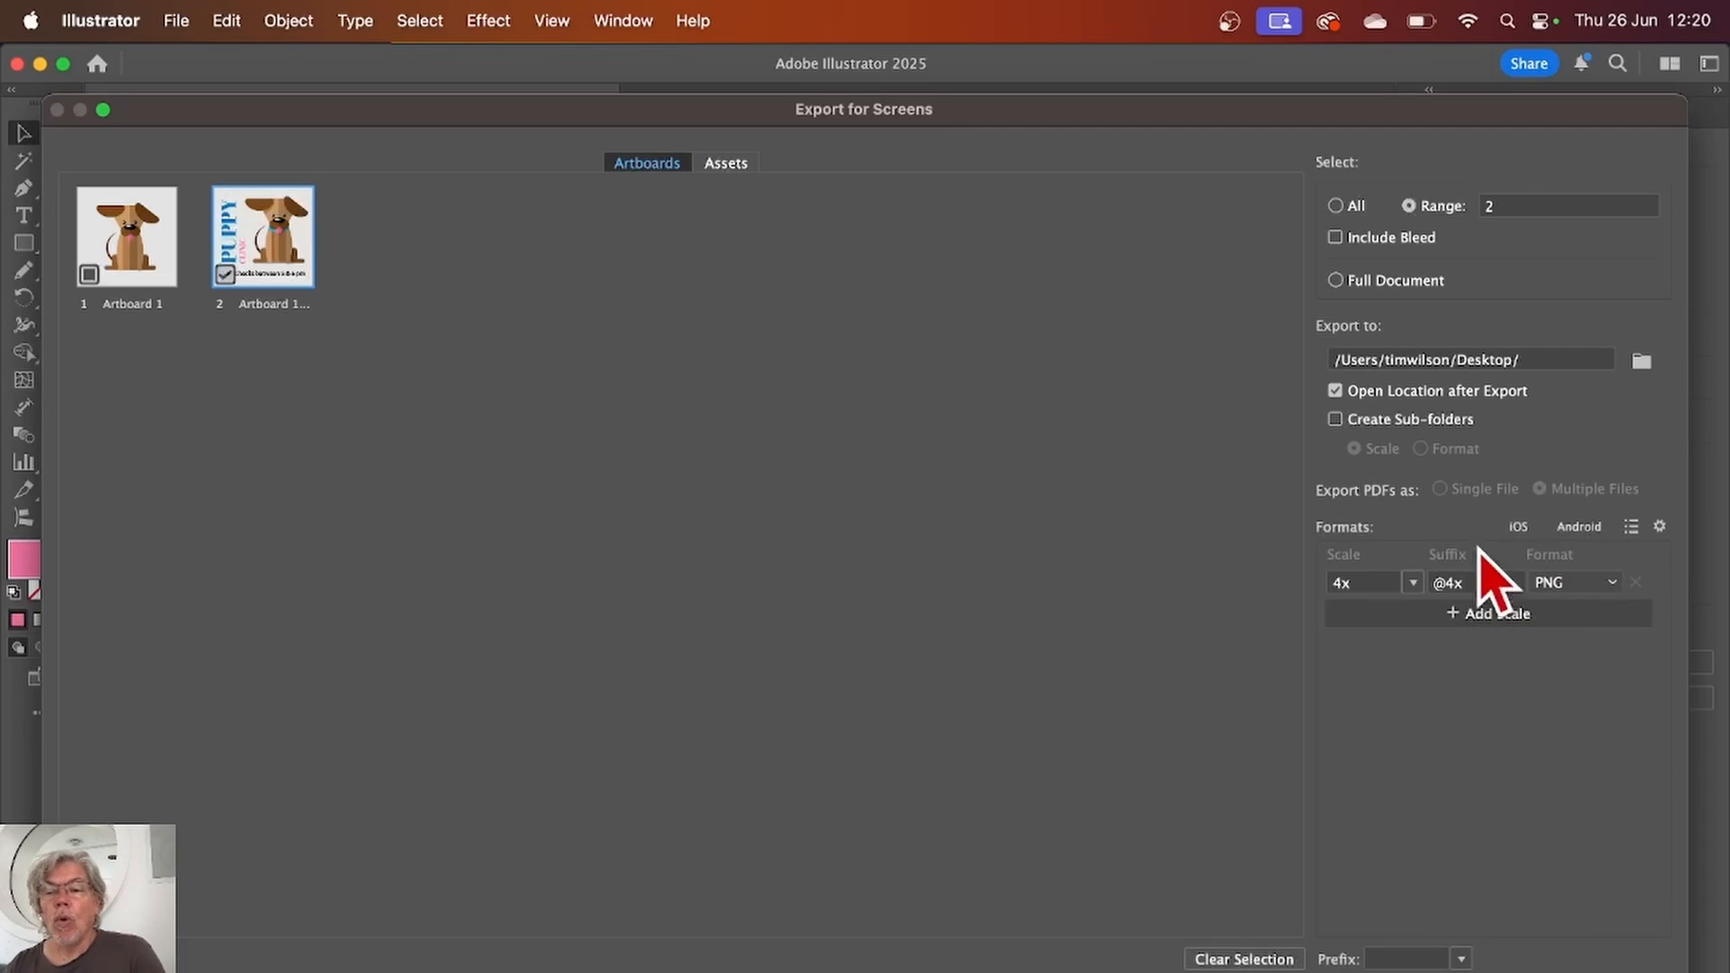
pyautogui.click(1612, 582)
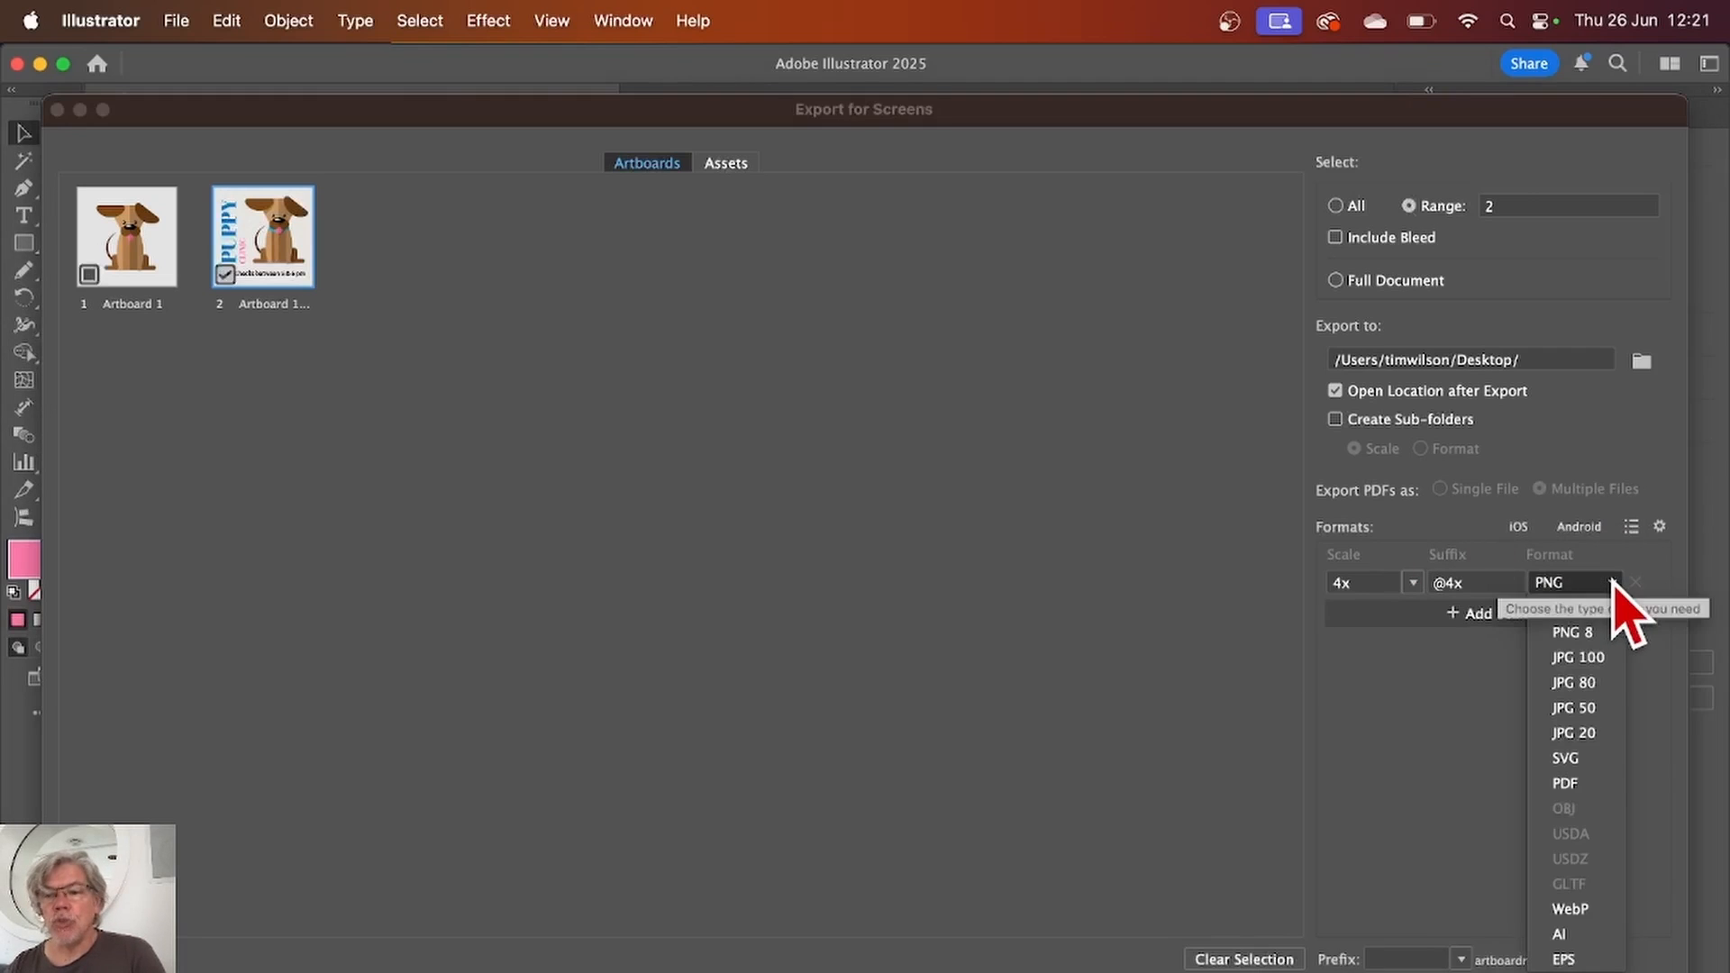
pyautogui.click(1574, 661)
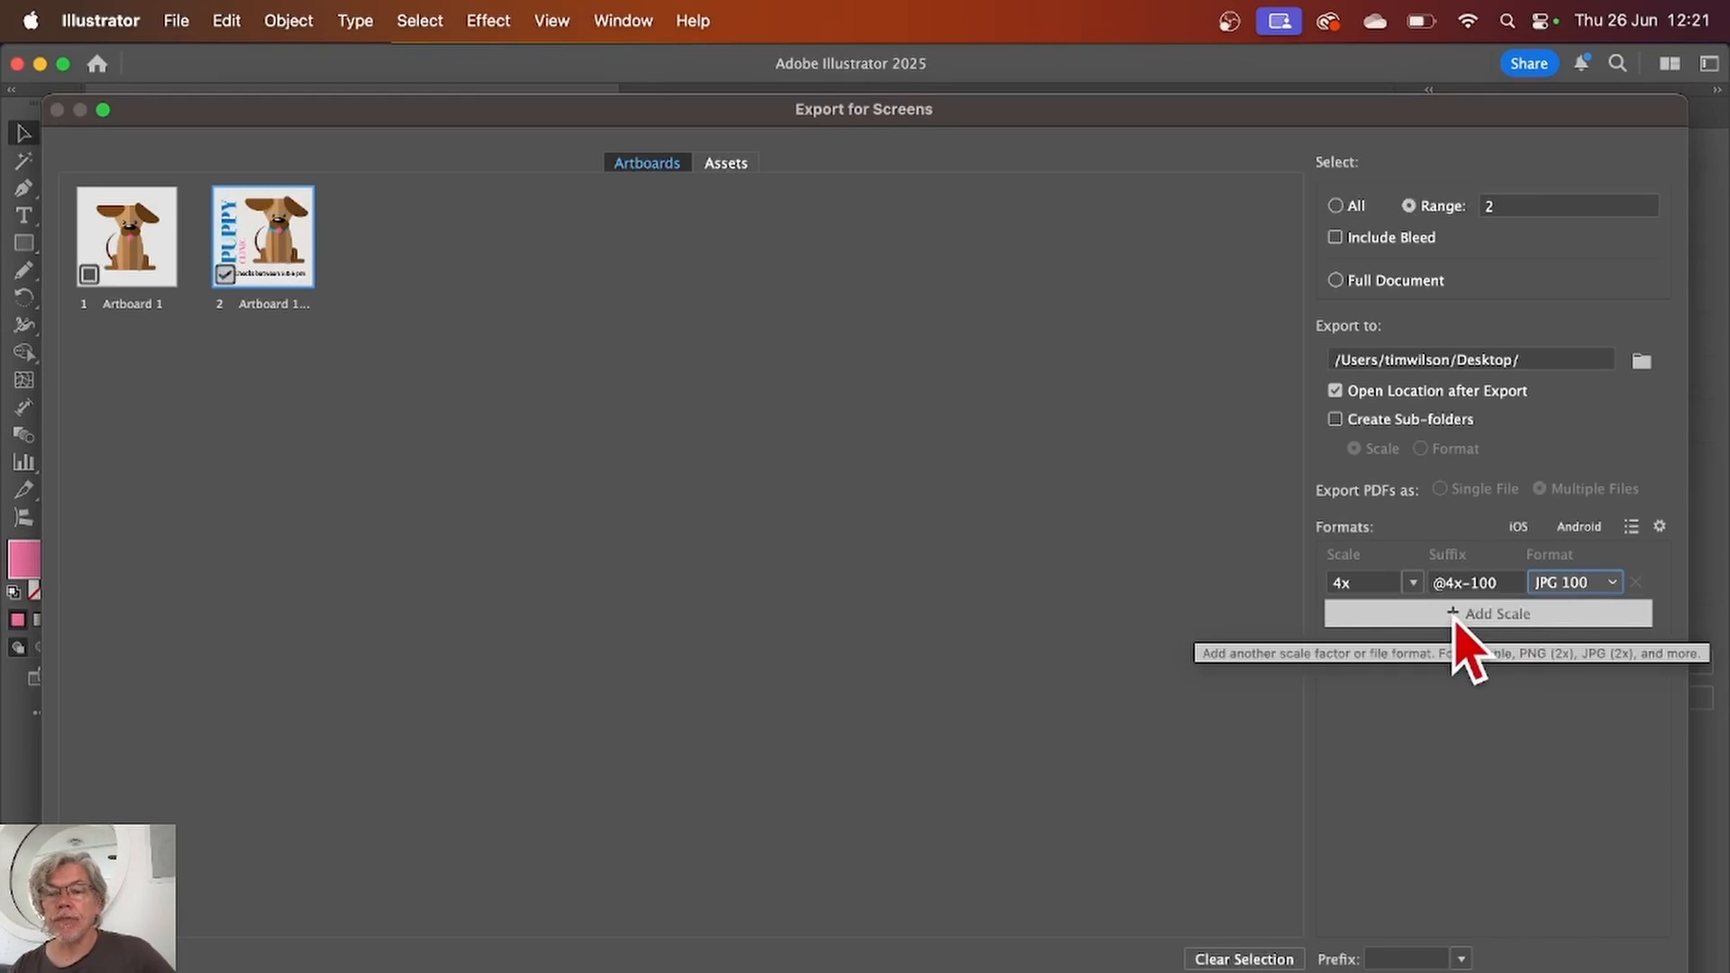
pyautogui.click(1415, 584)
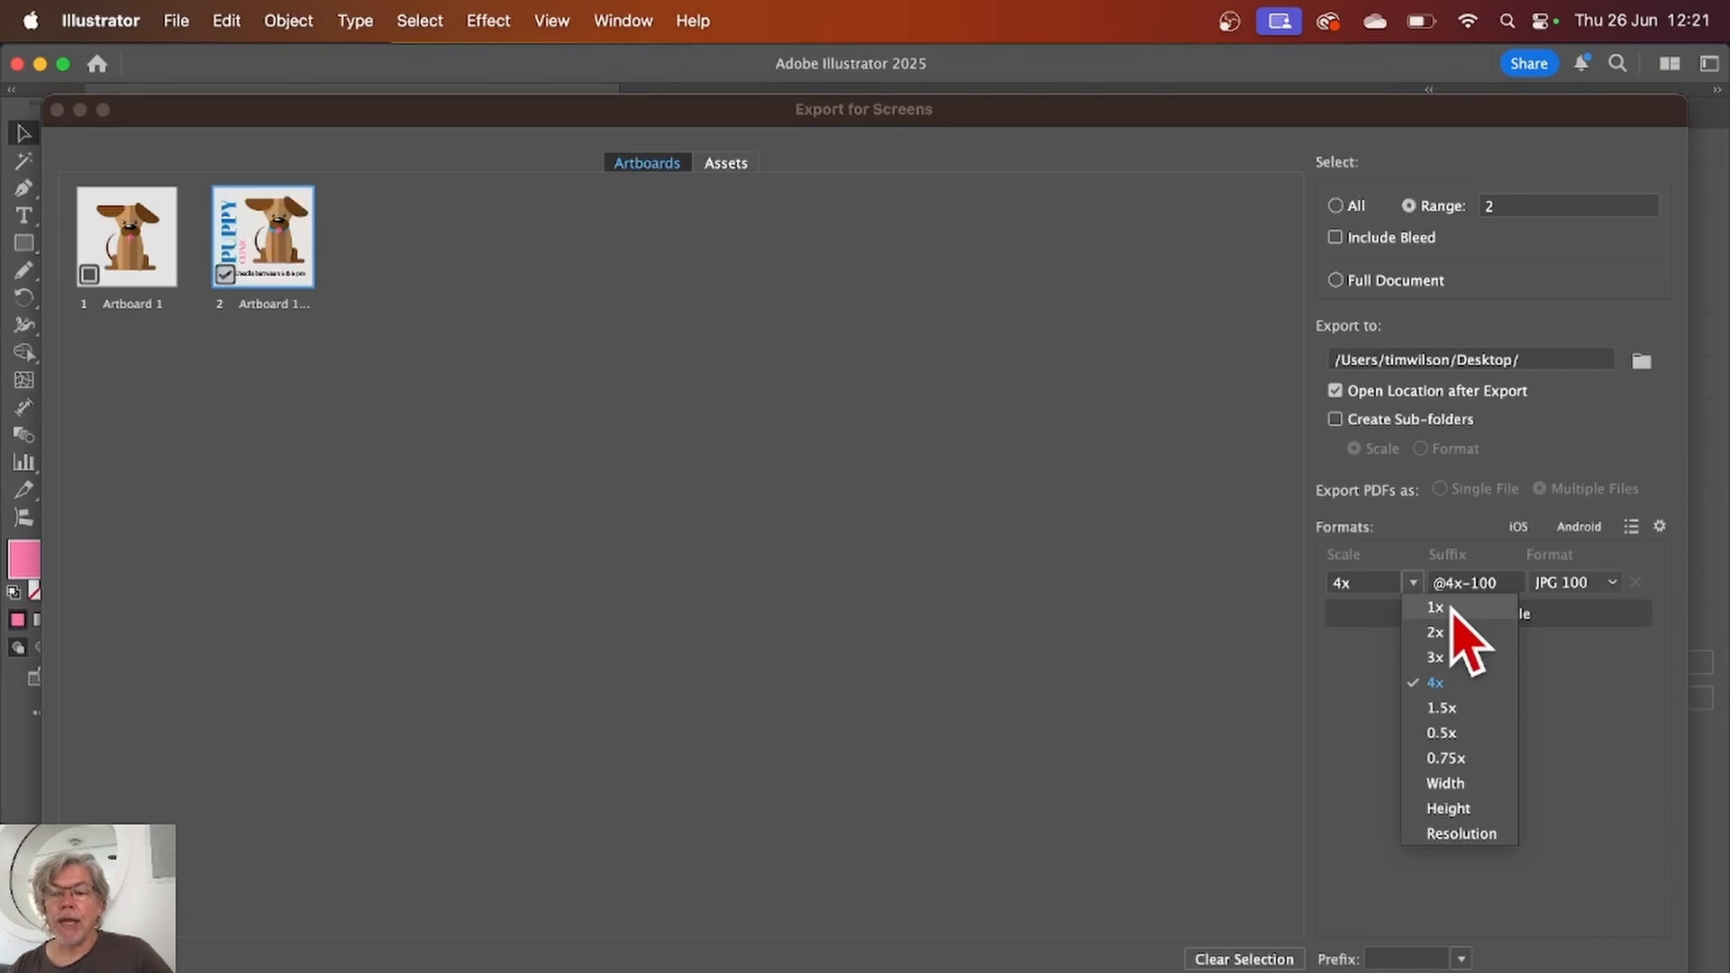
pyautogui.click(1444, 609)
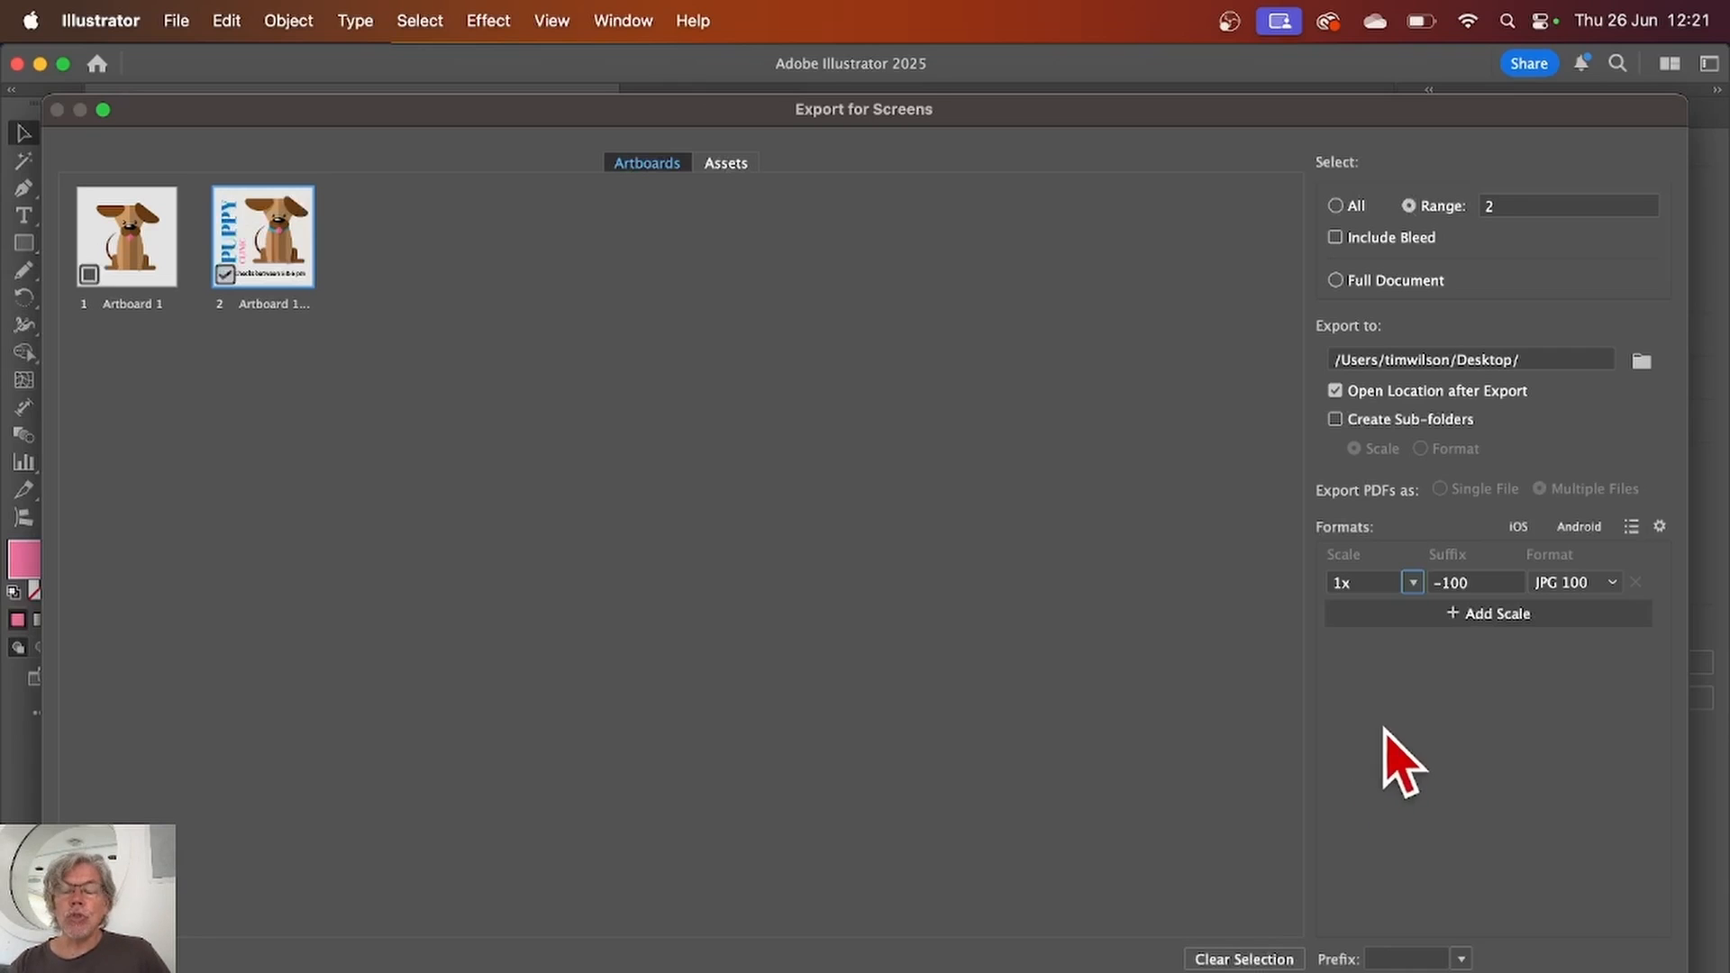
# Step: Add a second export entry in JPG 100 format, scaled by width to 4000 px
pyautogui.click(1494, 616)
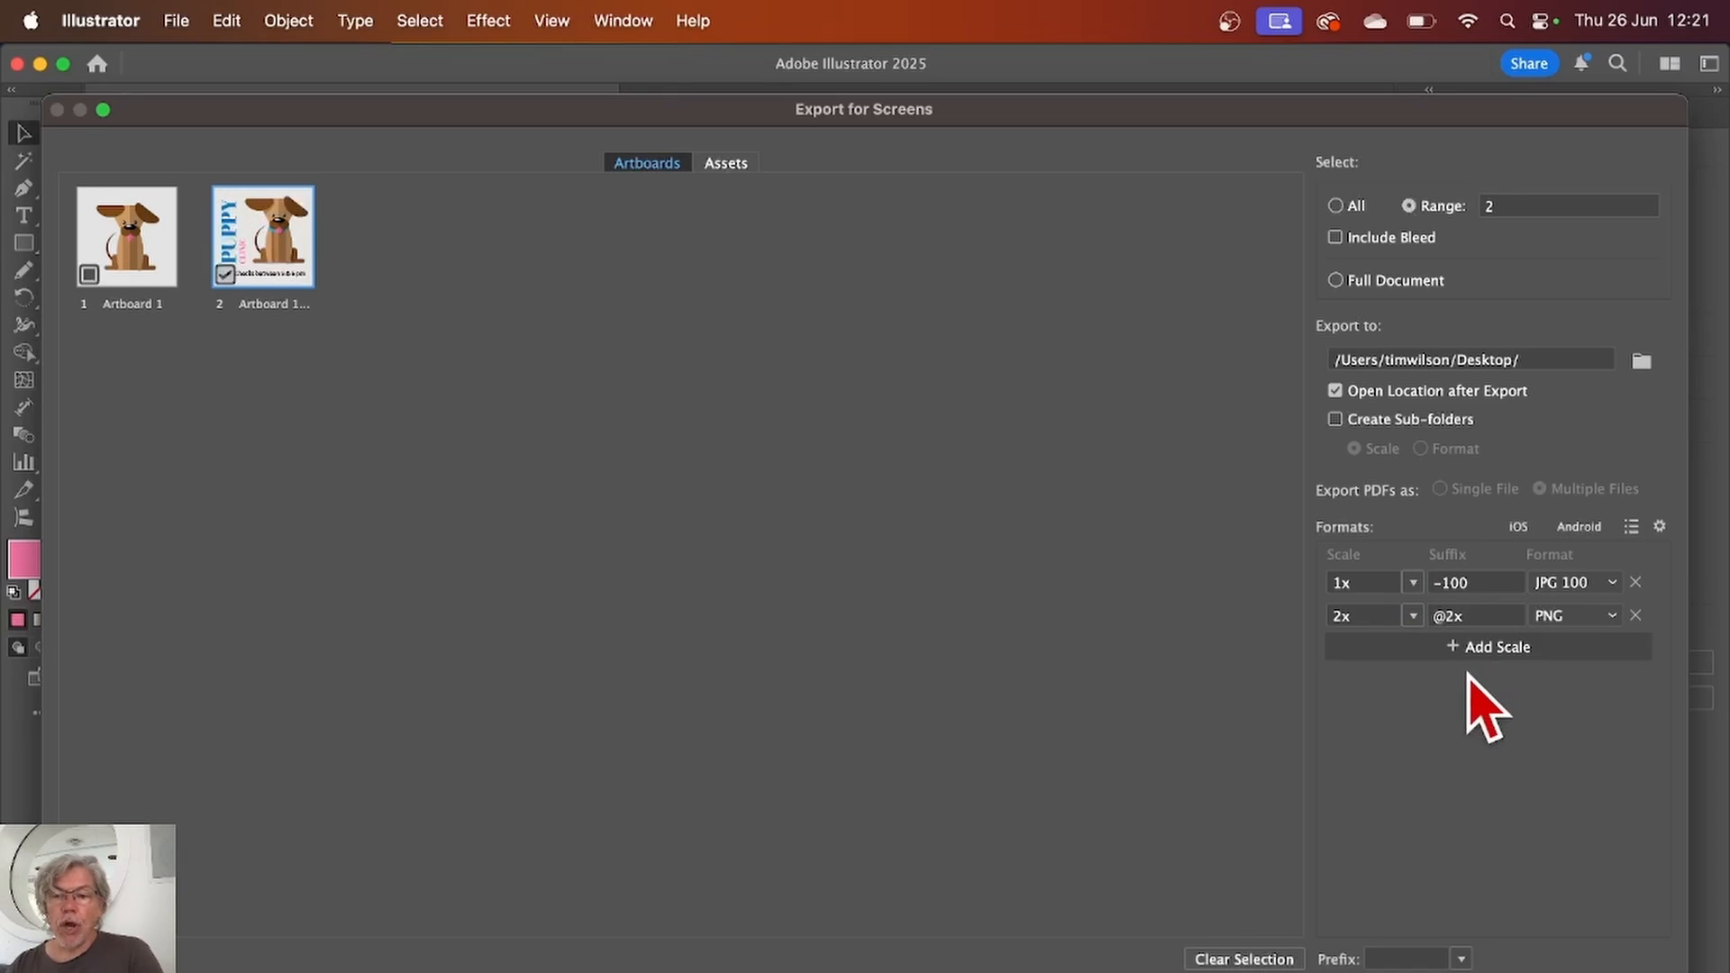
pyautogui.click(1611, 620)
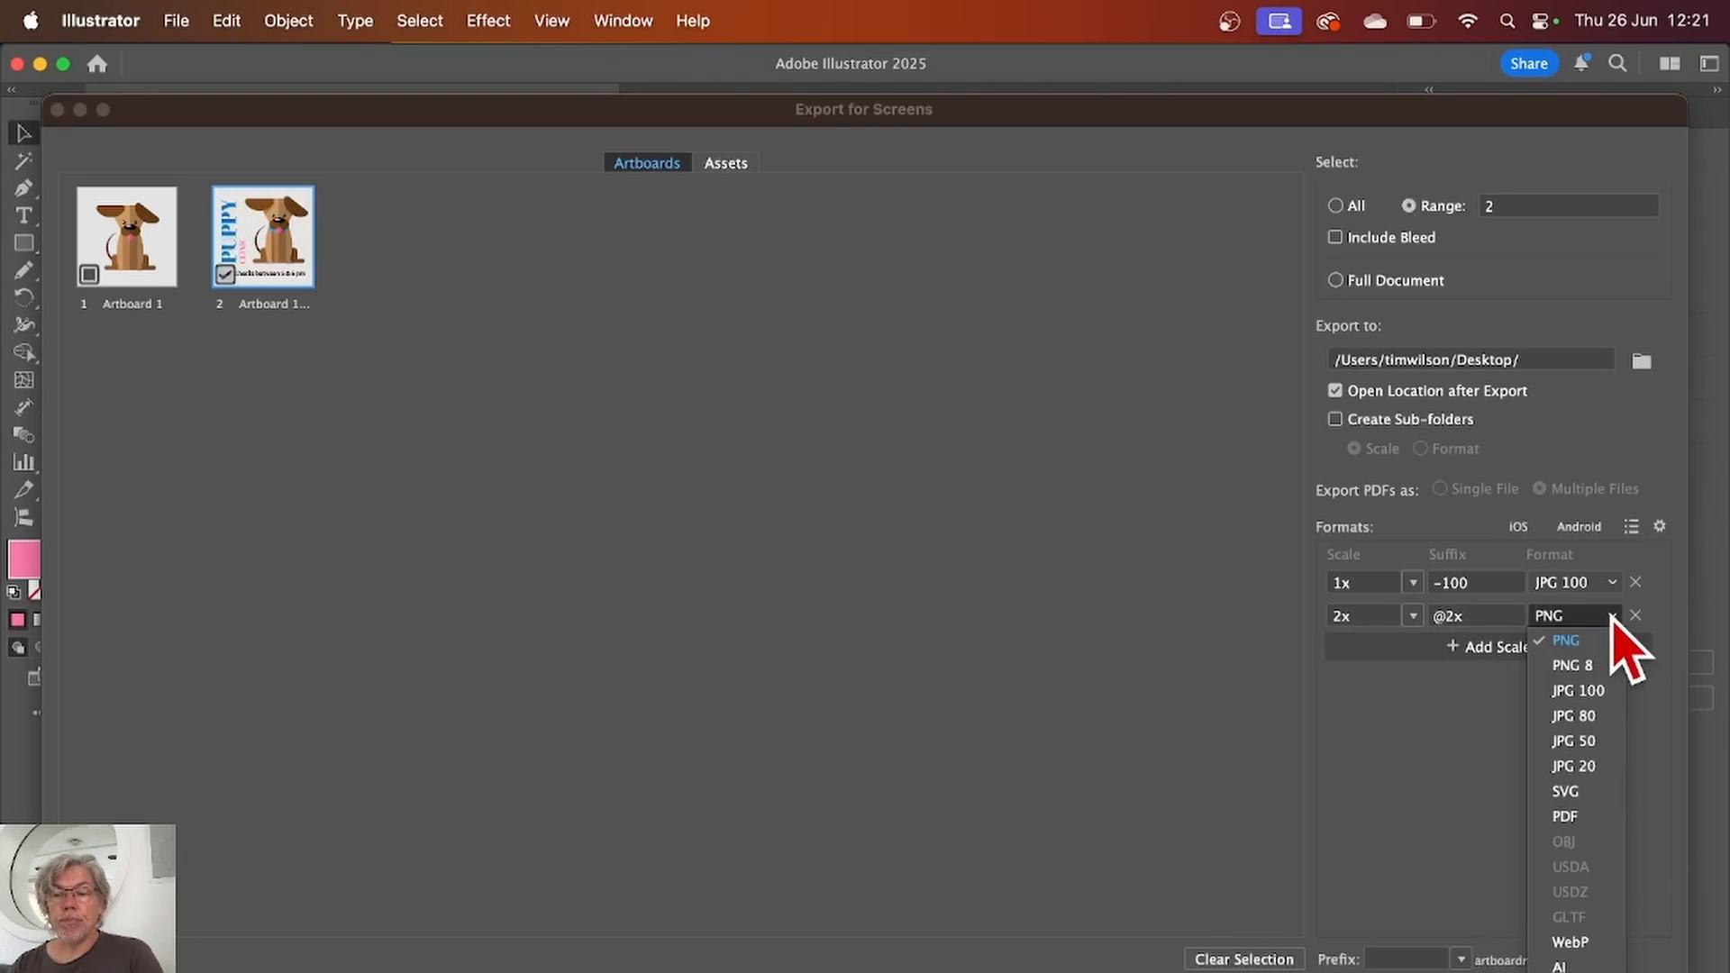
pyautogui.click(1569, 691)
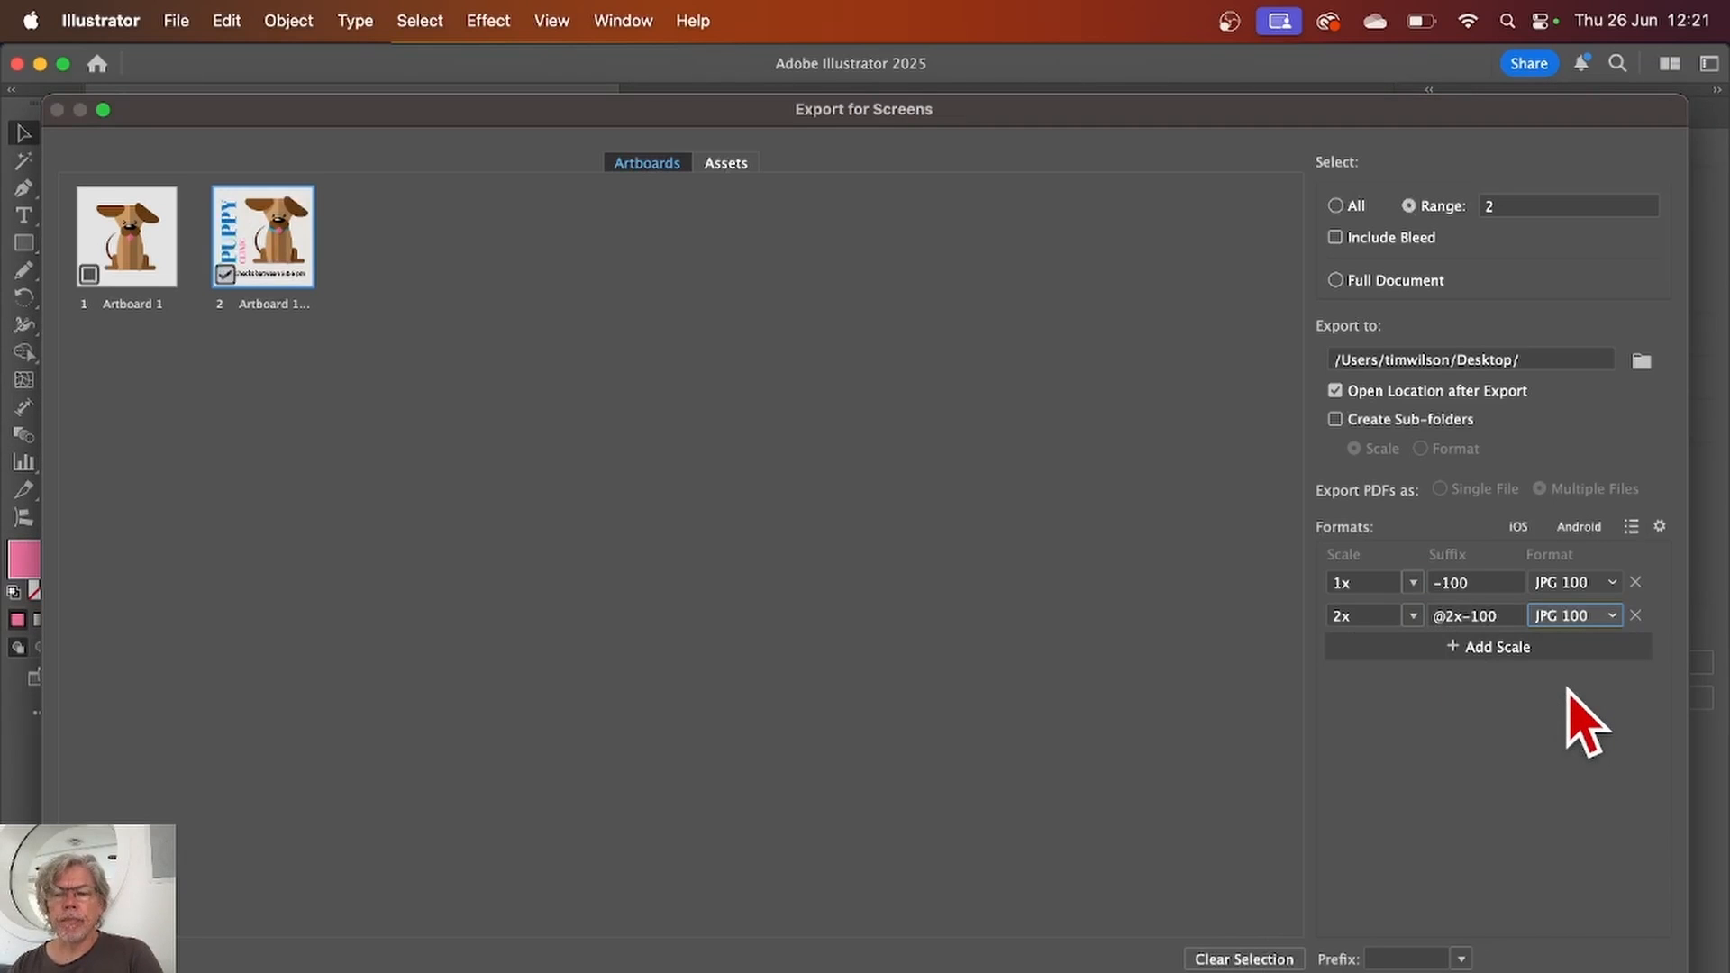
pyautogui.click(1413, 616)
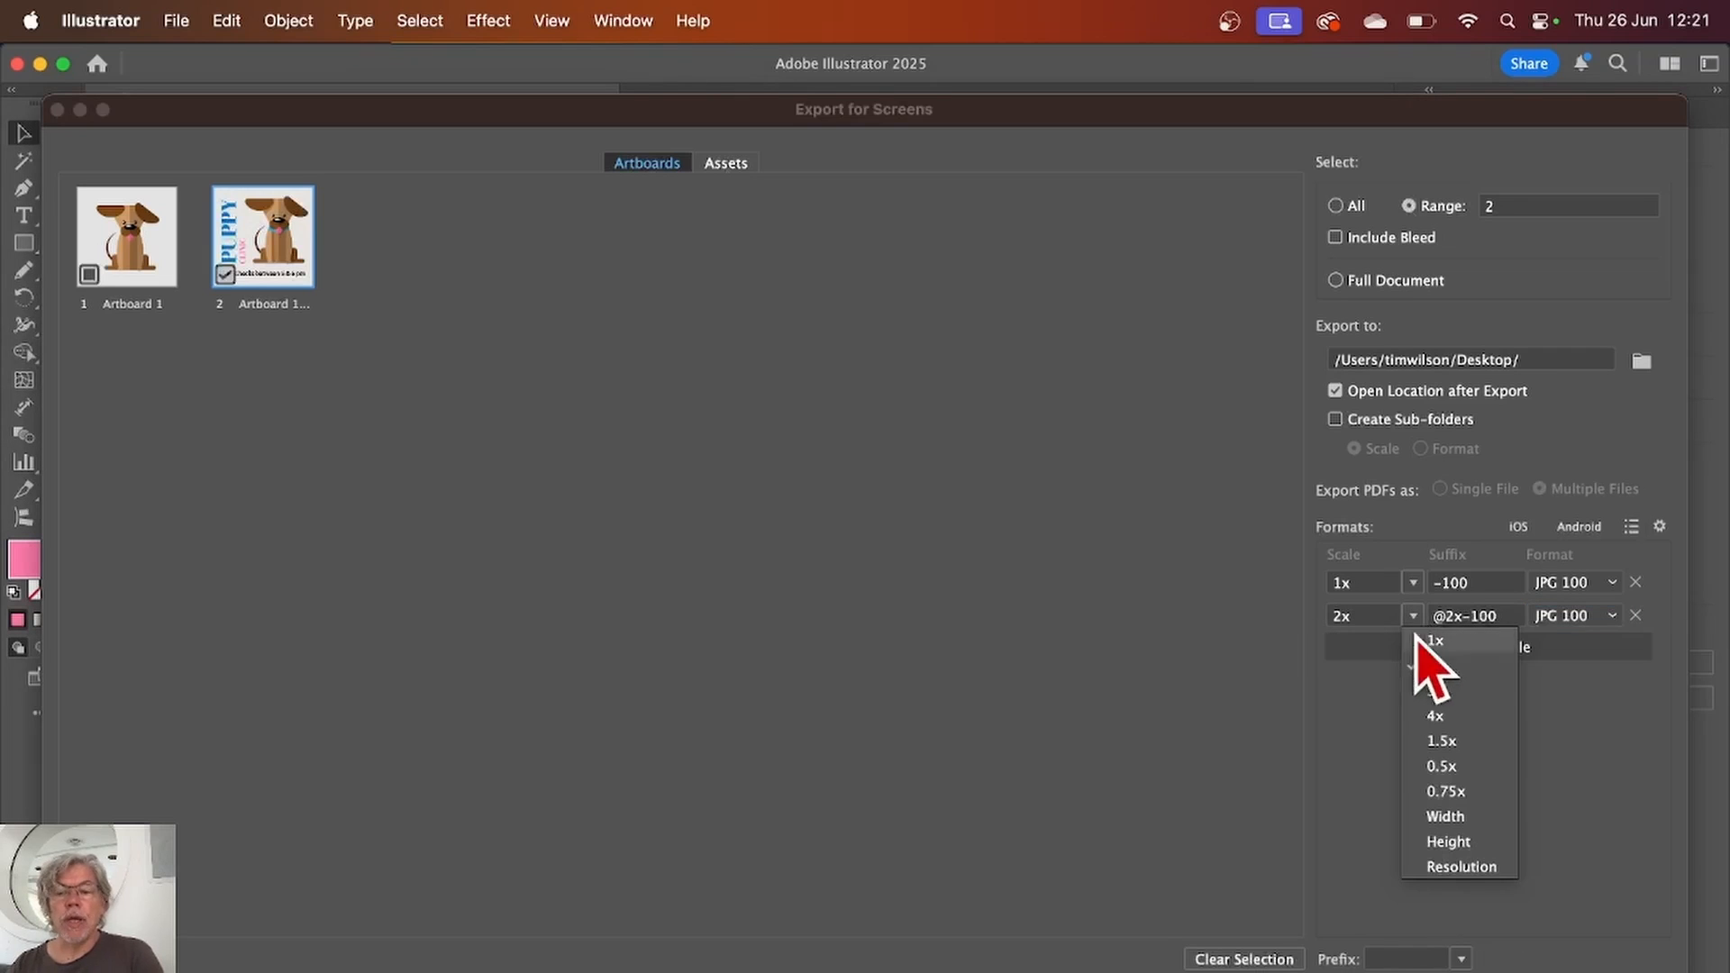
pyautogui.click(1442, 817)
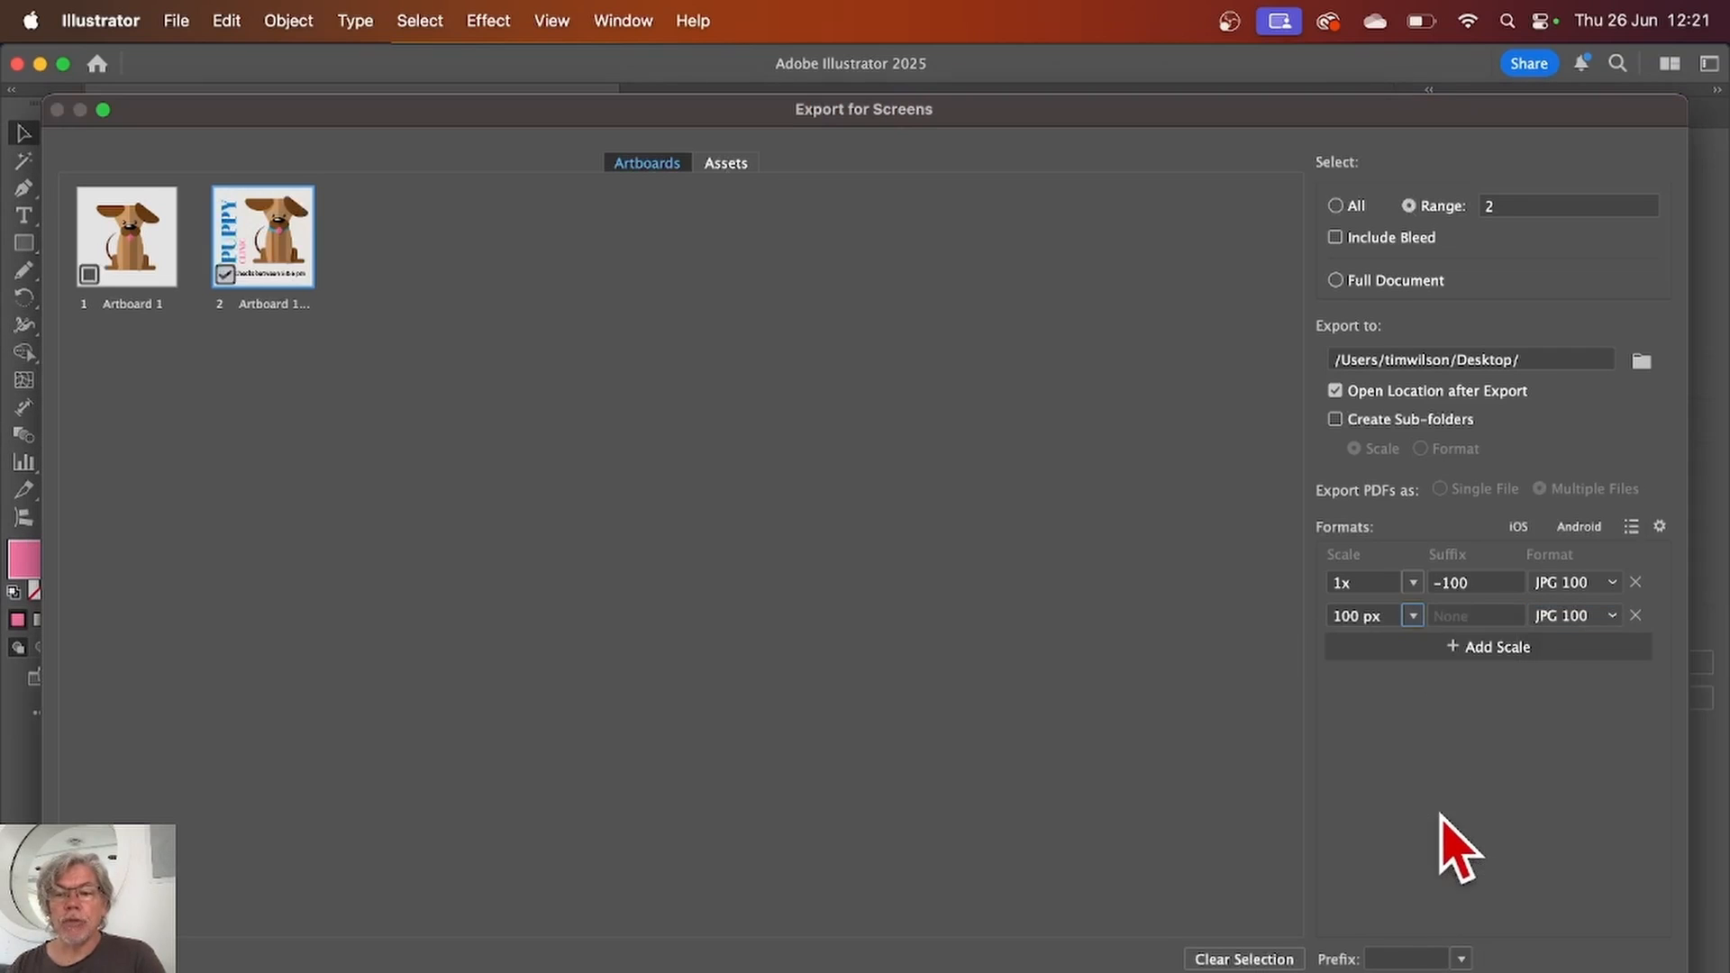
pyautogui.click(1358, 620)
pyautogui.doubleClick(1346, 617)
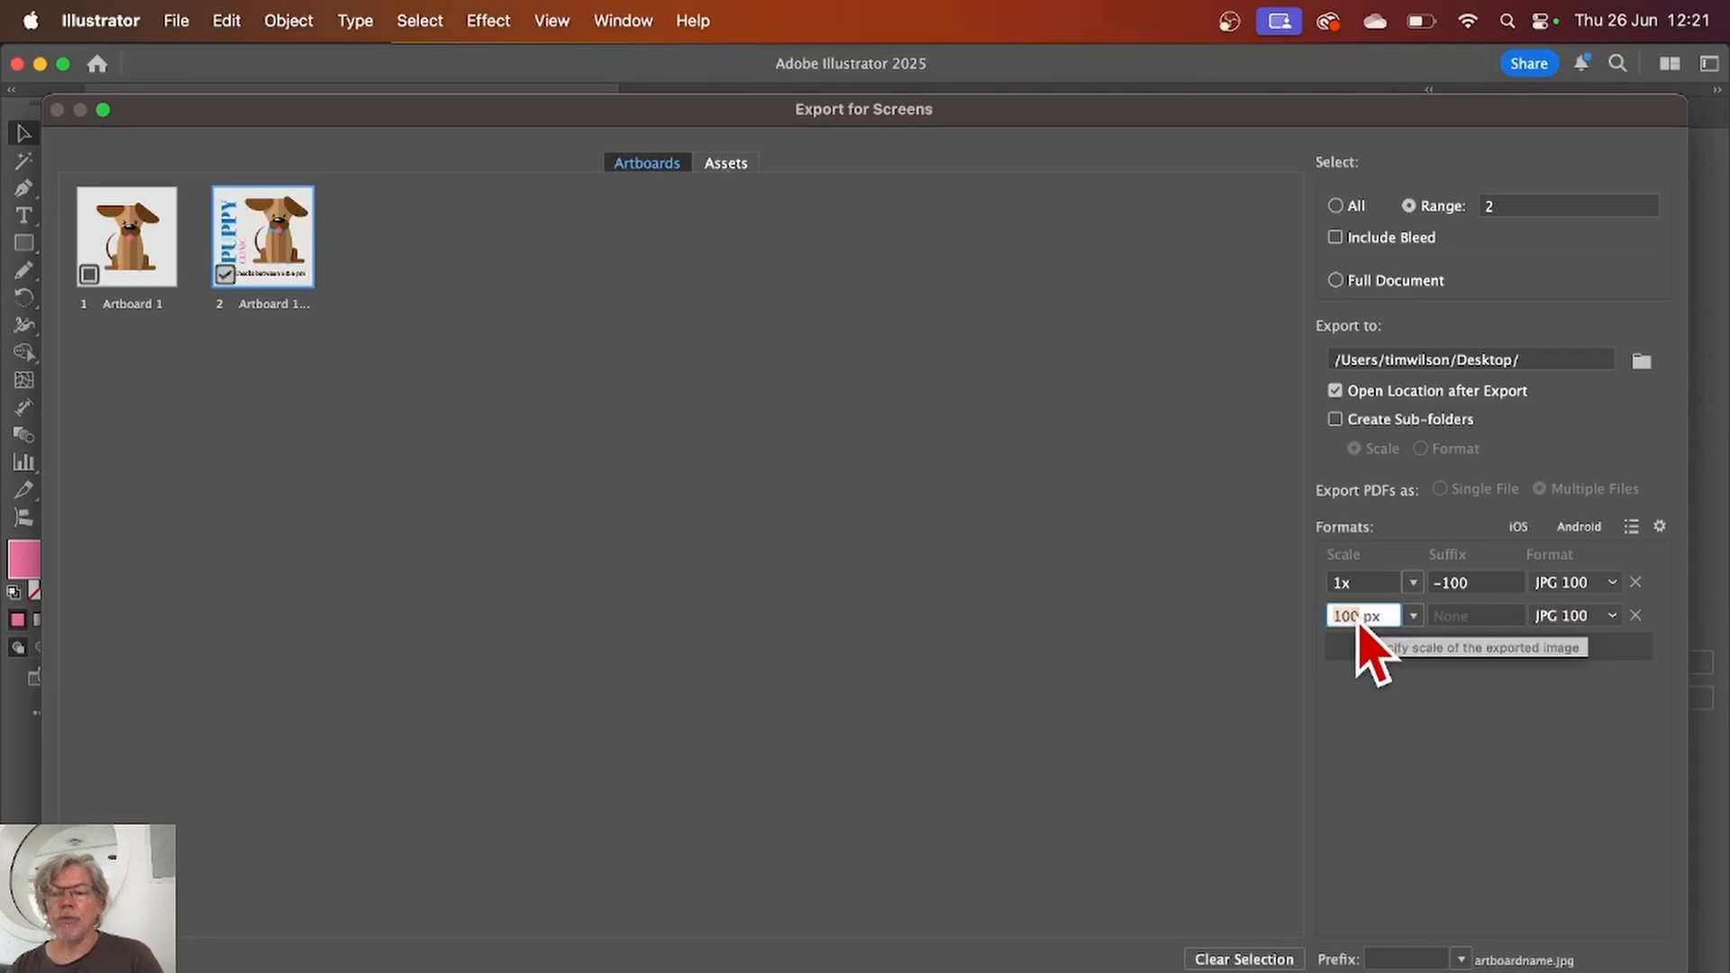
pyautogui.write('40')
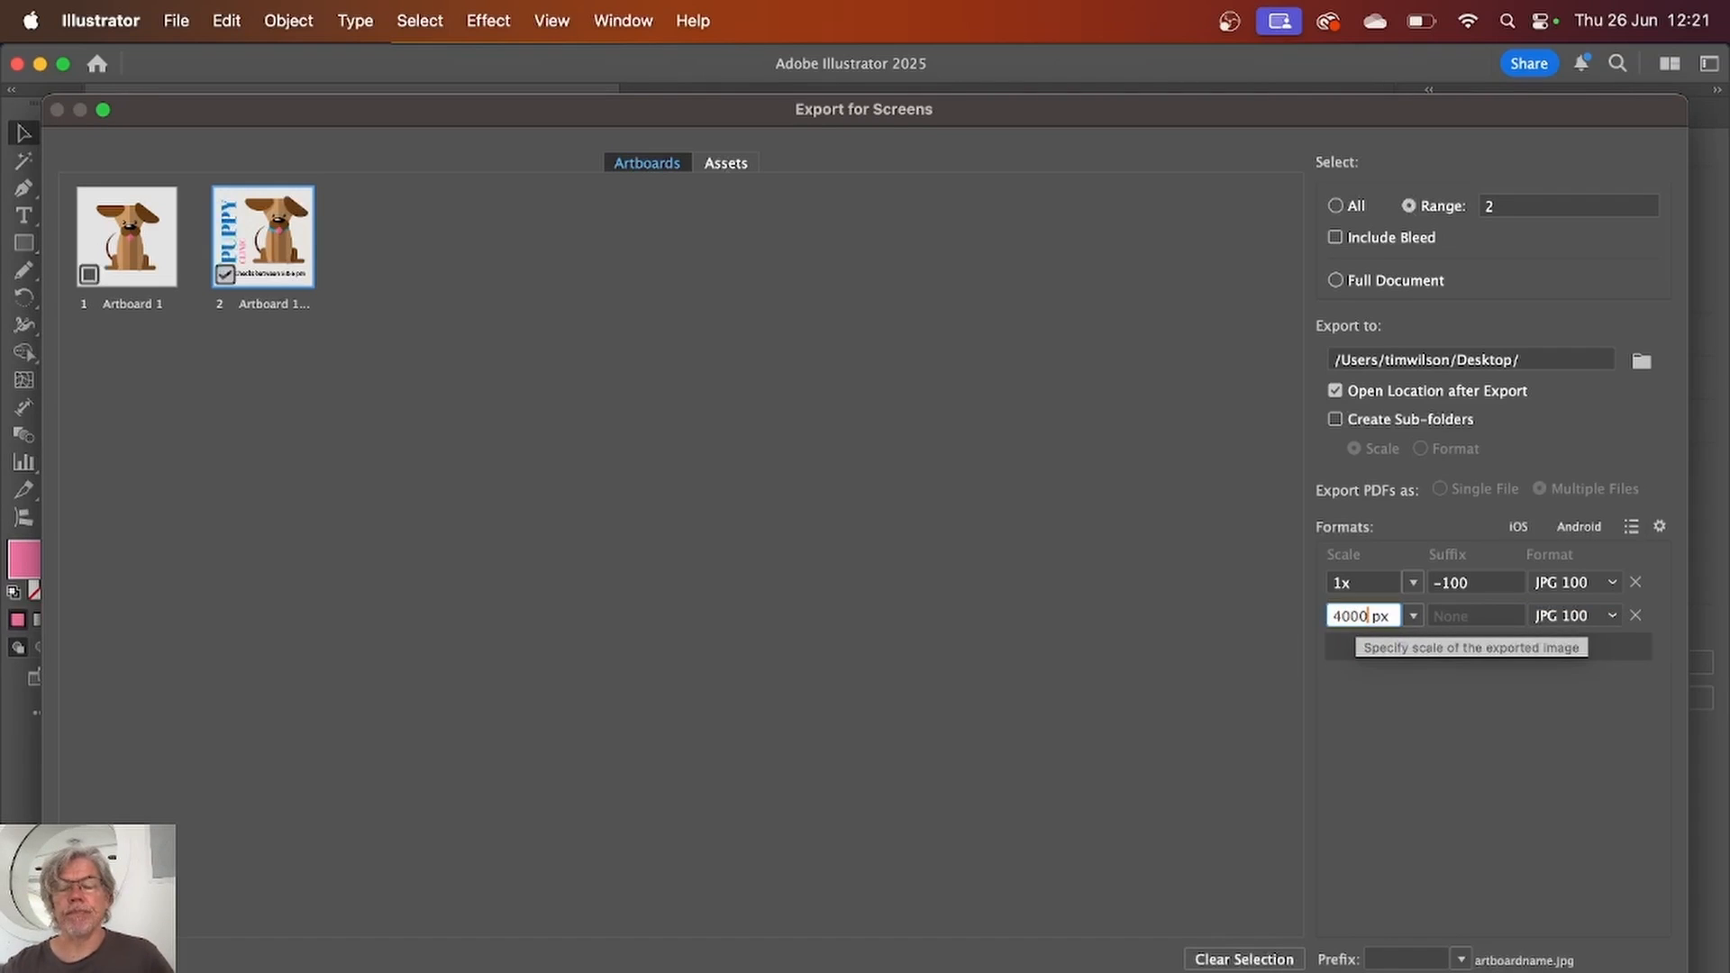
pyautogui.click(1432, 776)
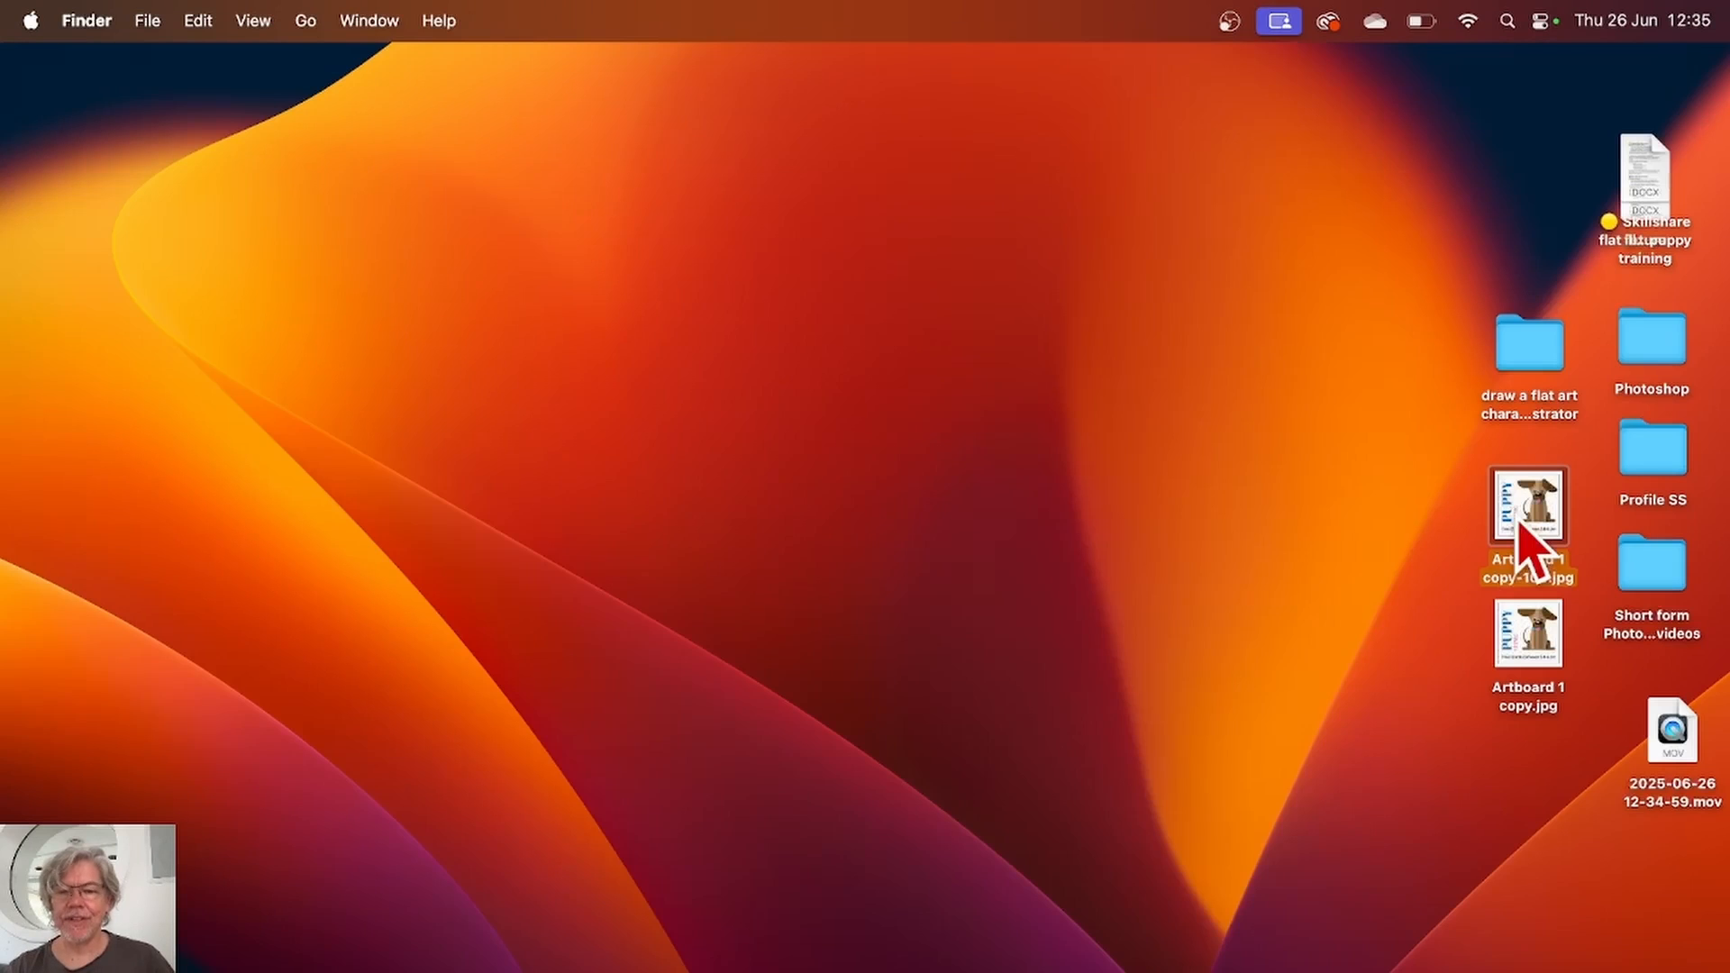
# Step: Preview the exported file Artboard 1 copy-100.jpg from the desktop
pyautogui.press('space')
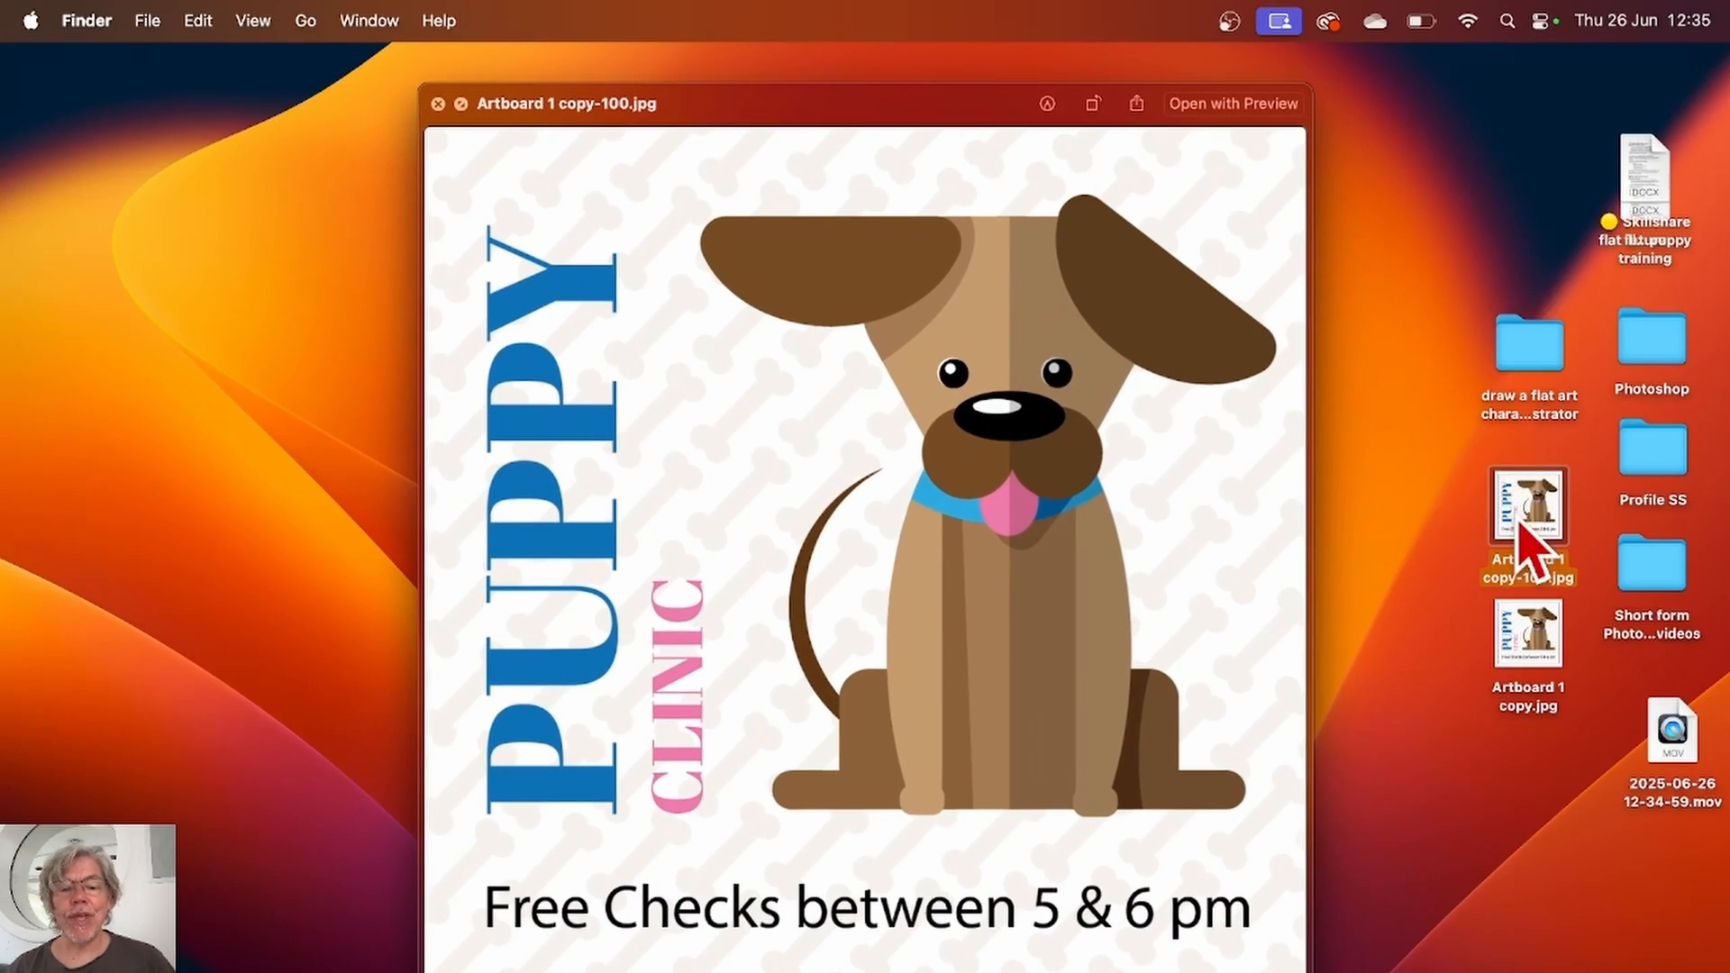